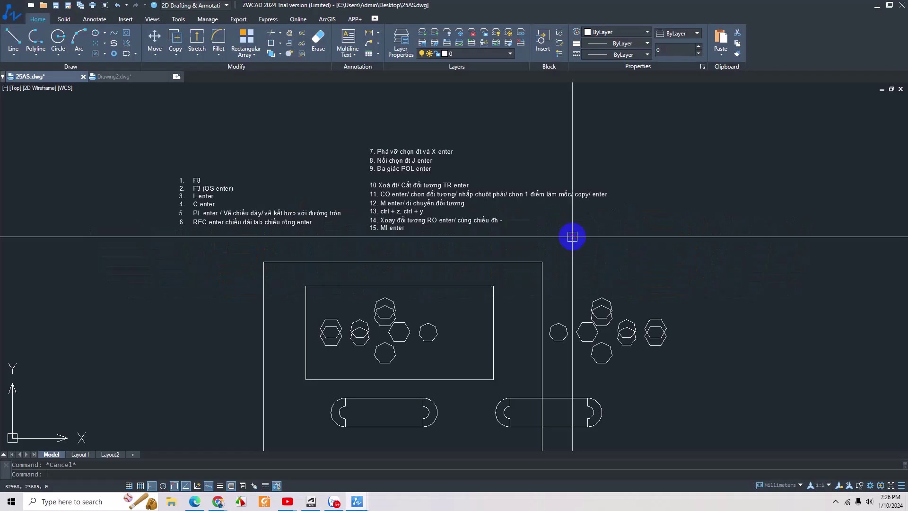
Step: Move the notes list 7–15 slightly left, then minimize the 25AS.dwg window
left_click(568, 252)
left_click(343, 128)
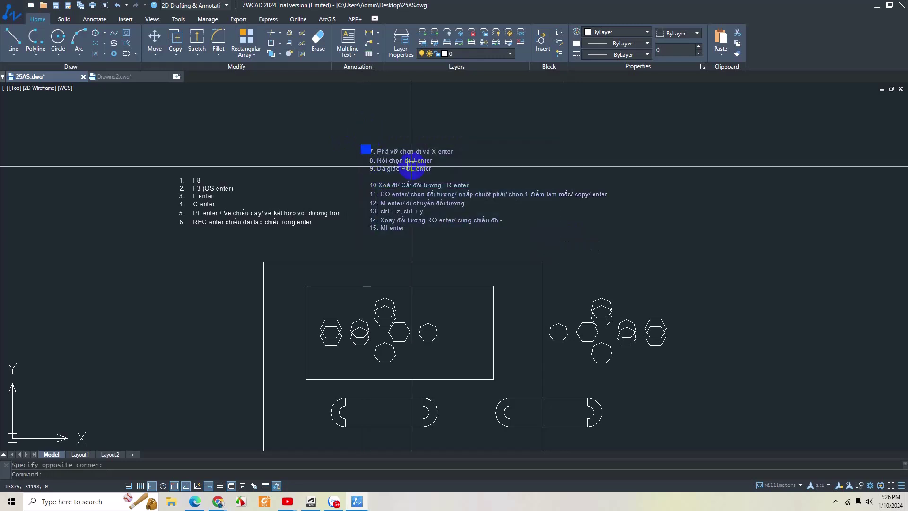
type("m")
key("Return")
left_click(686, 152)
key("Escape")
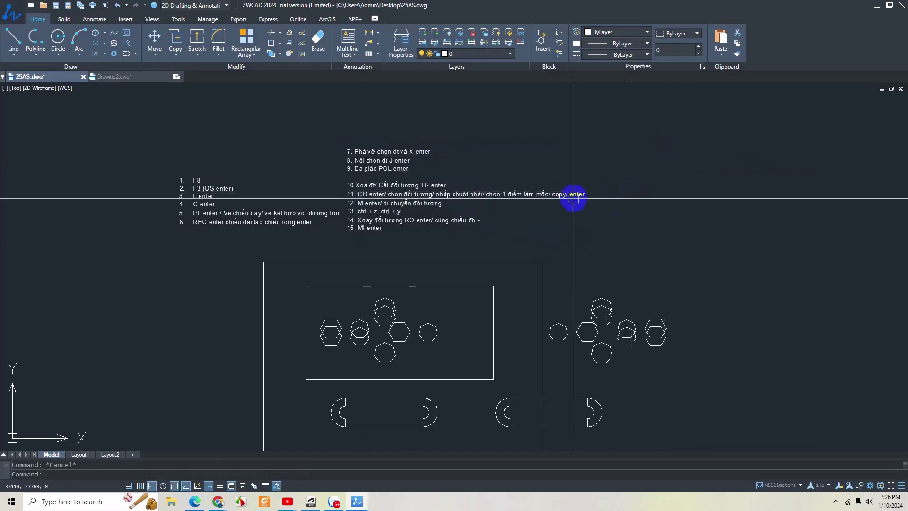
middle_click_drag(573, 199, 574, 187)
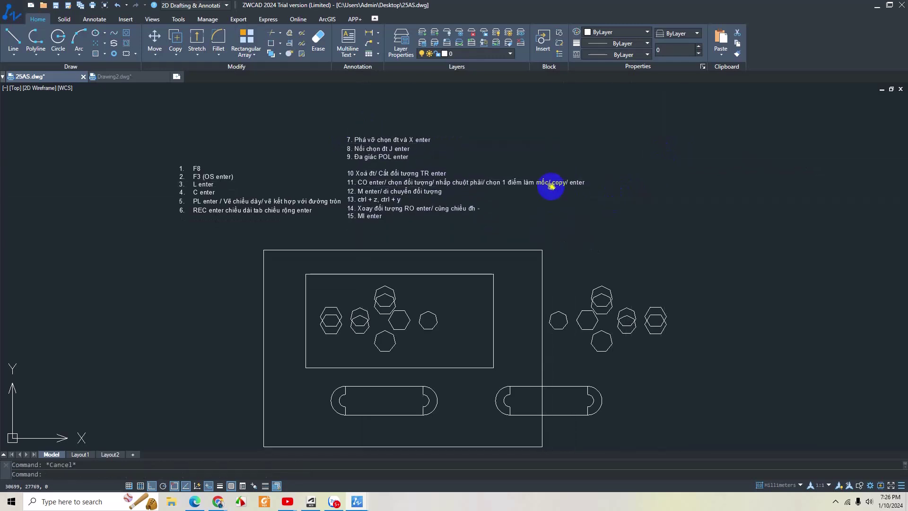
left_click(874, 6)
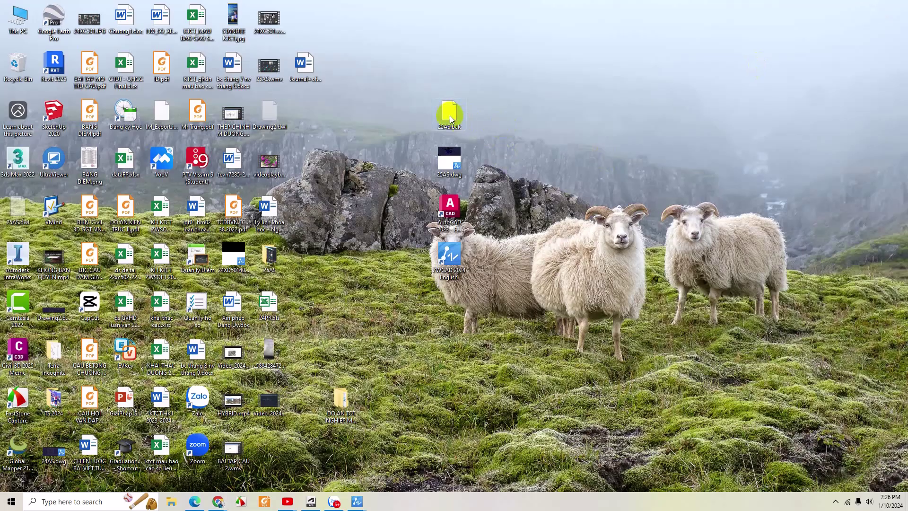
Step: Check the 25AS.bak and 25AS.dwg desktop files without renaming, then restore ZWCAD's taskbar previews
left_click(449, 114)
left_click(452, 127)
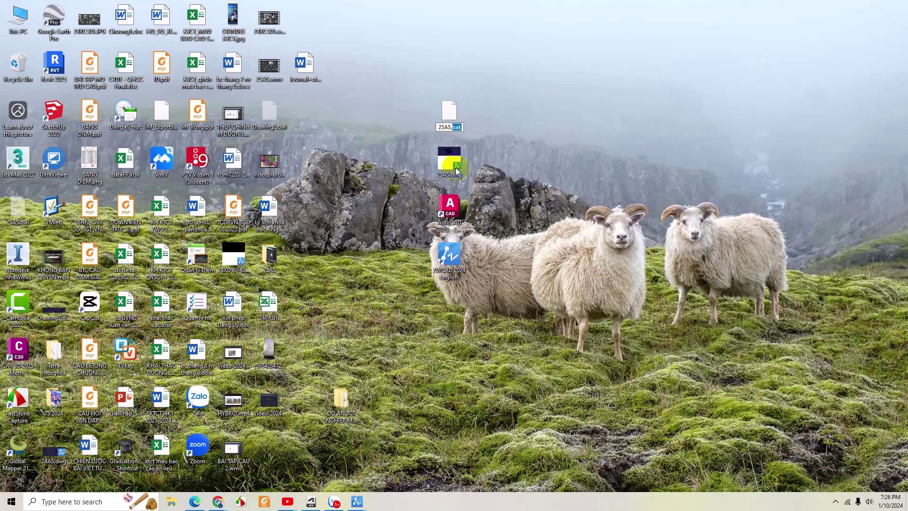
left_click(511, 123)
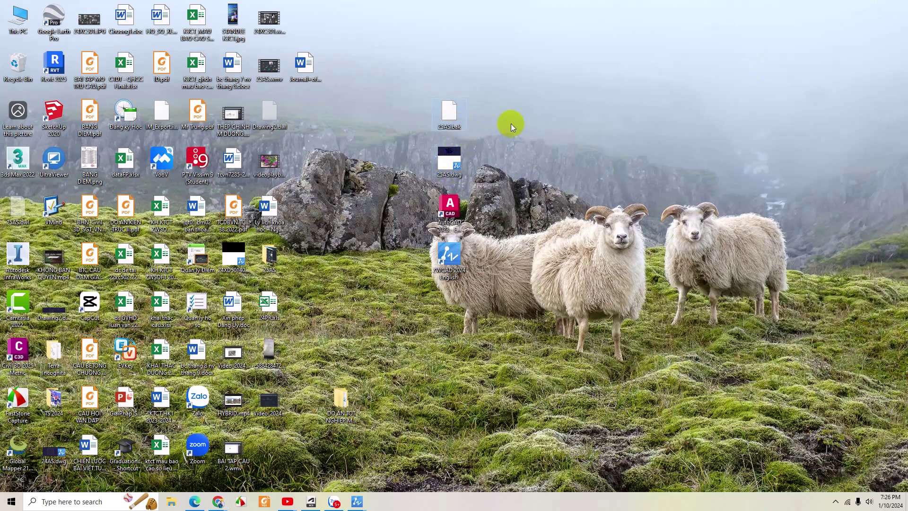
left_click_drag(402, 69, 509, 213)
left_click_drag(416, 75, 474, 179)
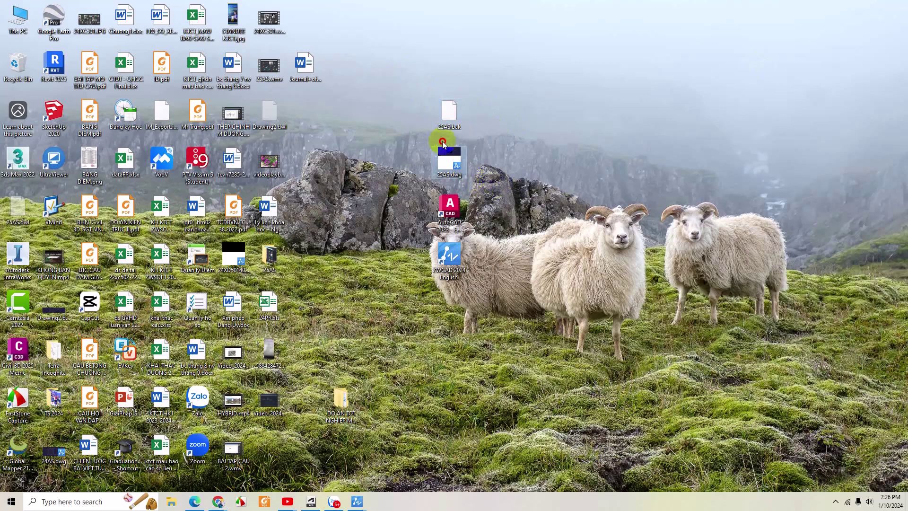
left_click(531, 168)
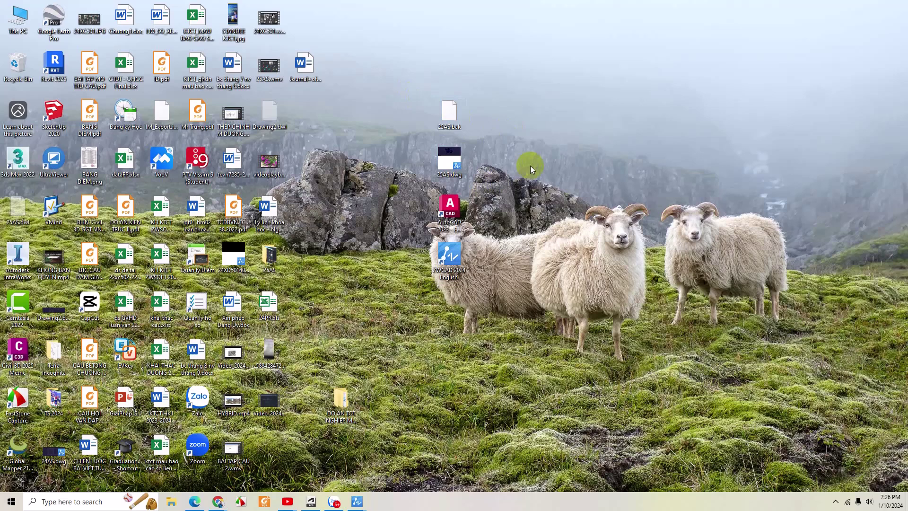
left_click(510, 180)
mouse_move(356, 501)
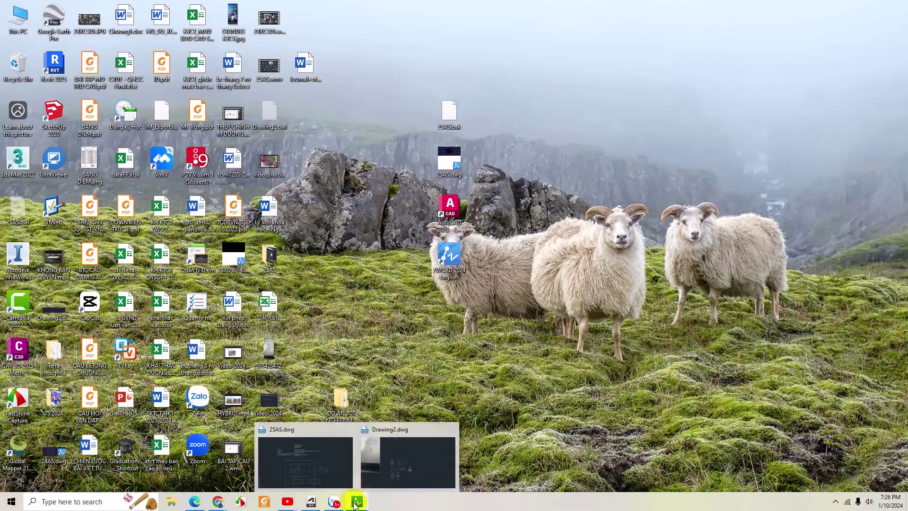
Step: Copy the notes list 7–15 and place the copy to the right of the original
left_click(322, 470)
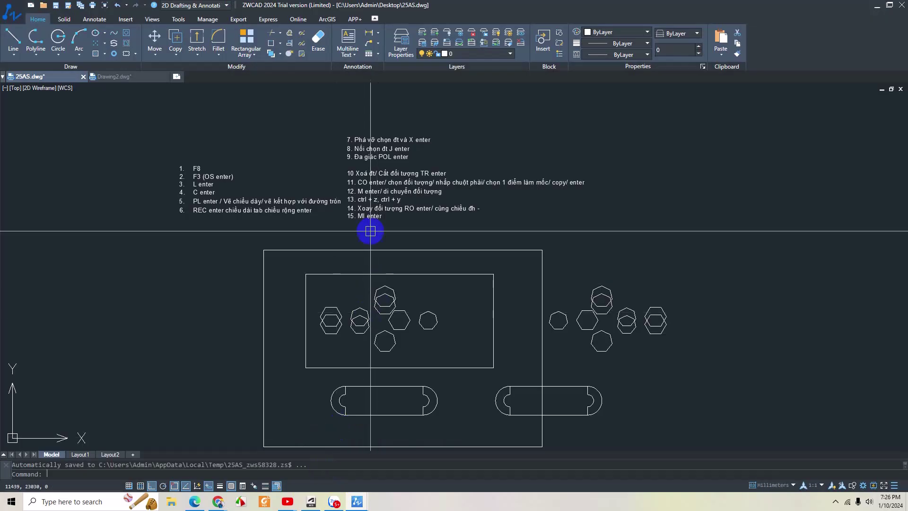
middle_click_drag(370, 231, 362, 262)
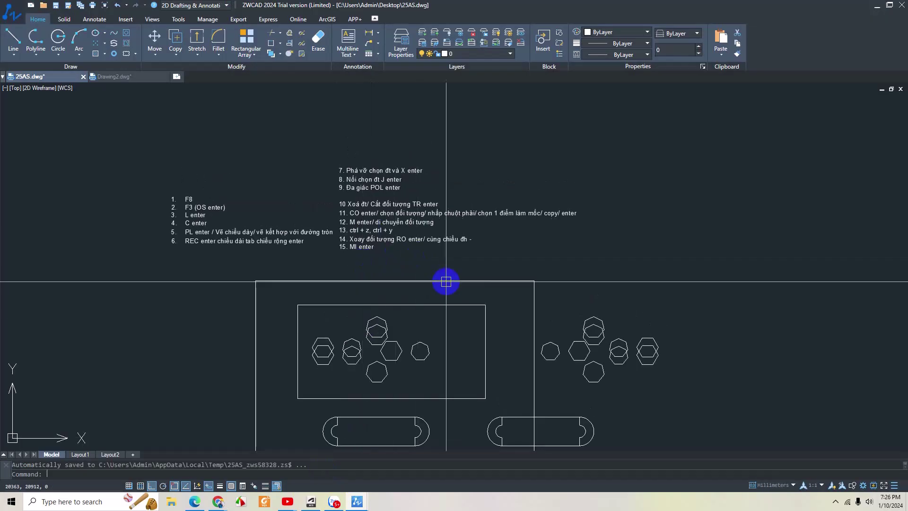
left_click(441, 267)
left_click(395, 231)
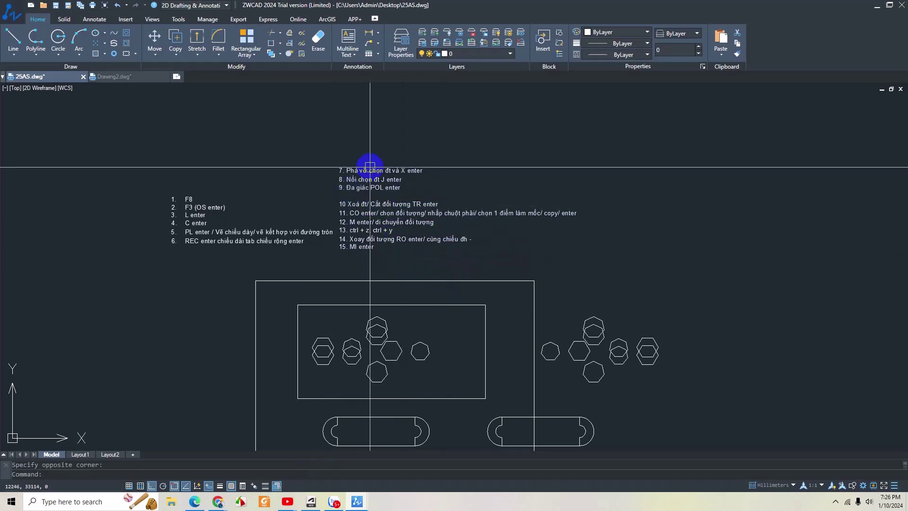
right_click(378, 150)
left_click(402, 182)
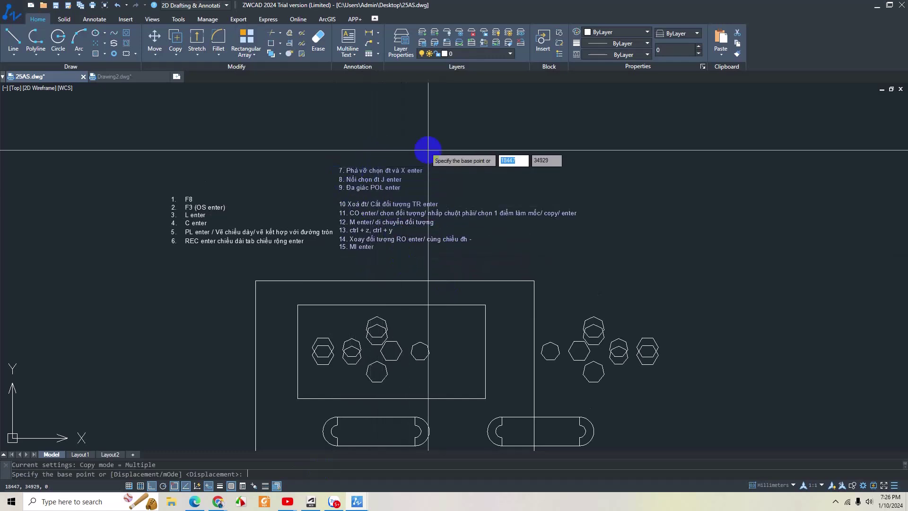
left_click(428, 150)
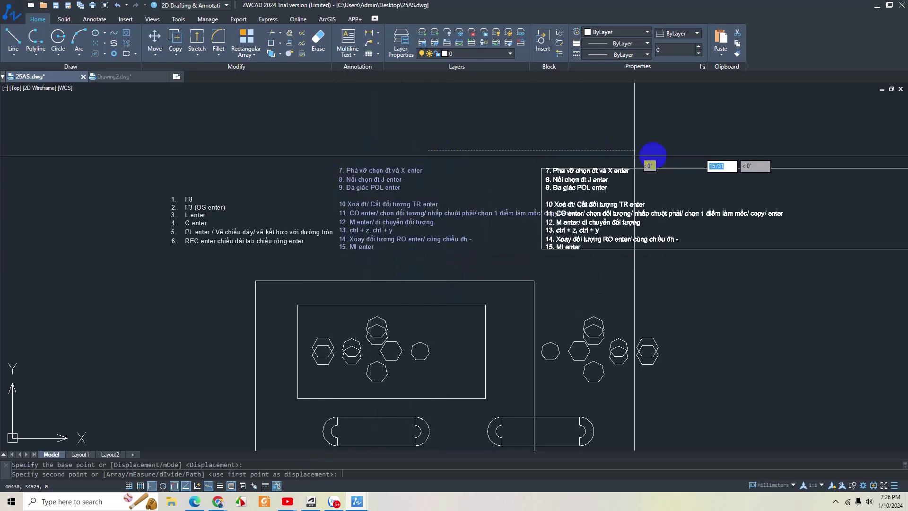
left_click(700, 153)
middle_click_drag(724, 210, 698, 208)
key("Return")
Step: Move the two left note lists farther left with MOVE
left_click(516, 259)
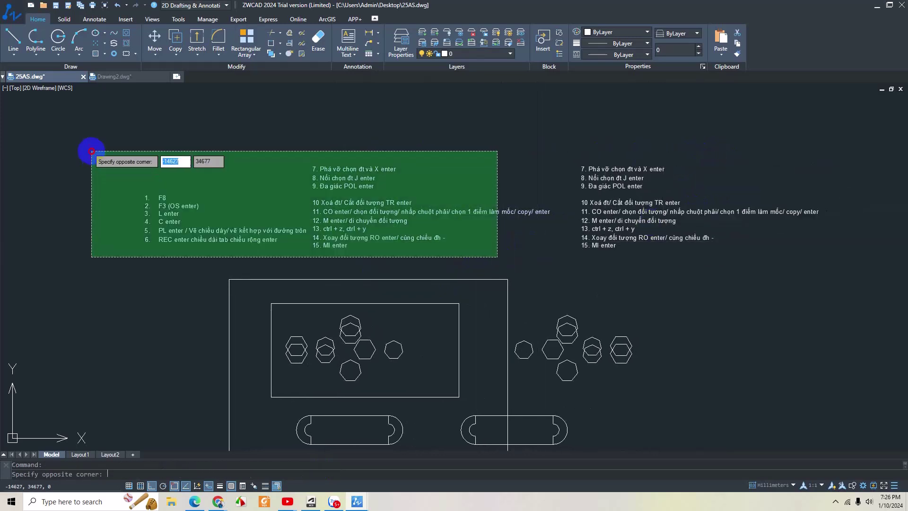
left_click(91, 146)
middle_click_drag(236, 200, 236, 184)
type("MOVE")
key("Return")
left_click(241, 208)
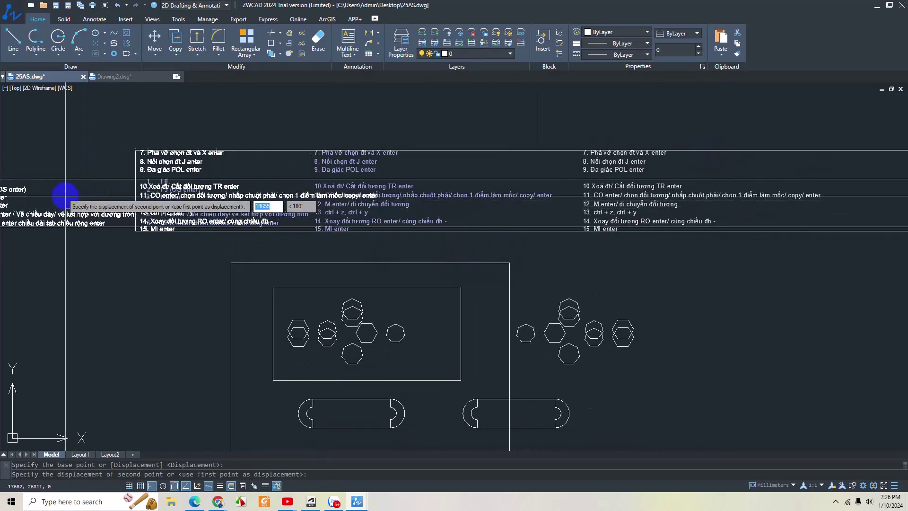
left_click(66, 208)
Step: Move the copied notes list closer to the original lists
middle_click_drag(646, 259, 605, 253)
left_click(593, 222)
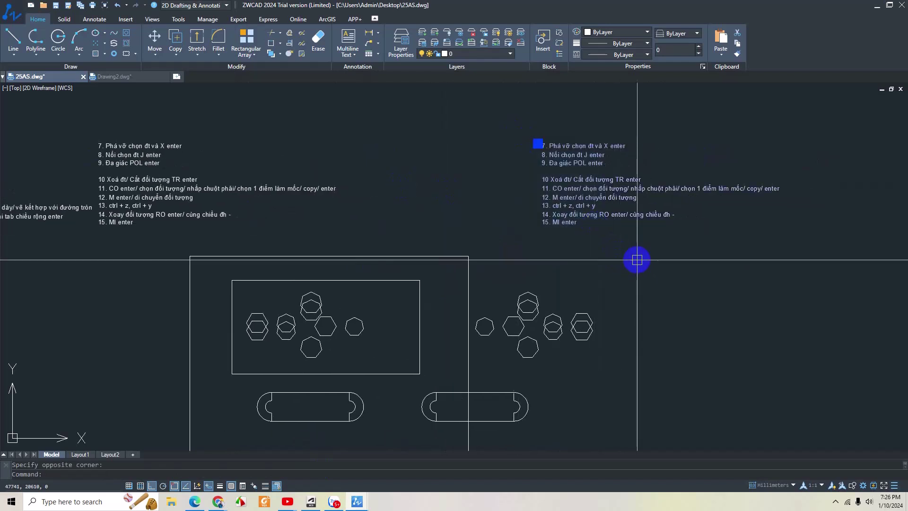
key("Return")
left_click(652, 260)
left_click(502, 256)
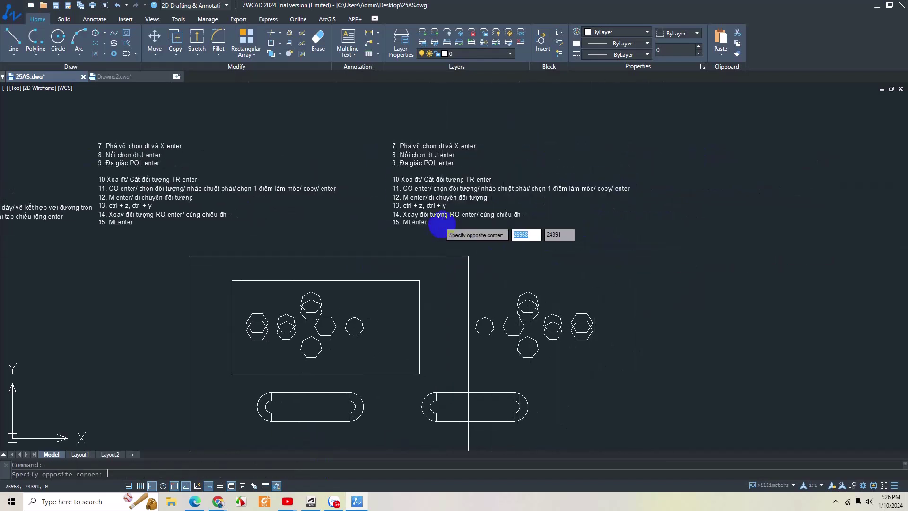
Step: Delete lines 8–15 from the copied note and renumber line 7 as 16
double_click(415, 220)
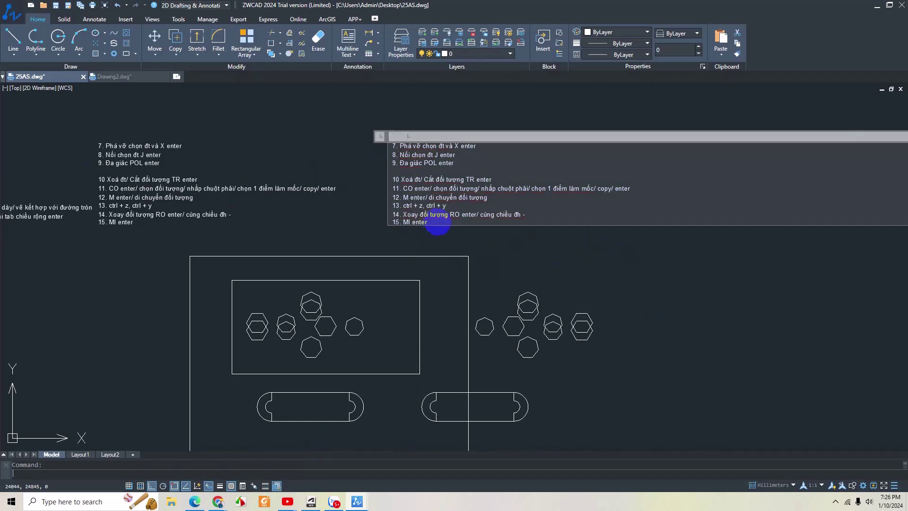
left_click_drag(428, 222, 391, 155)
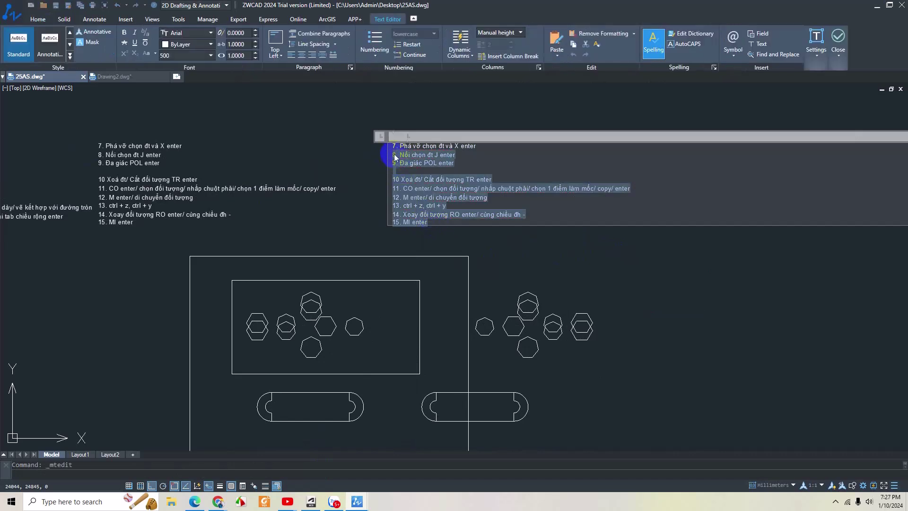
key("Delete")
left_click_drag(396, 153, 490, 150)
type("16")
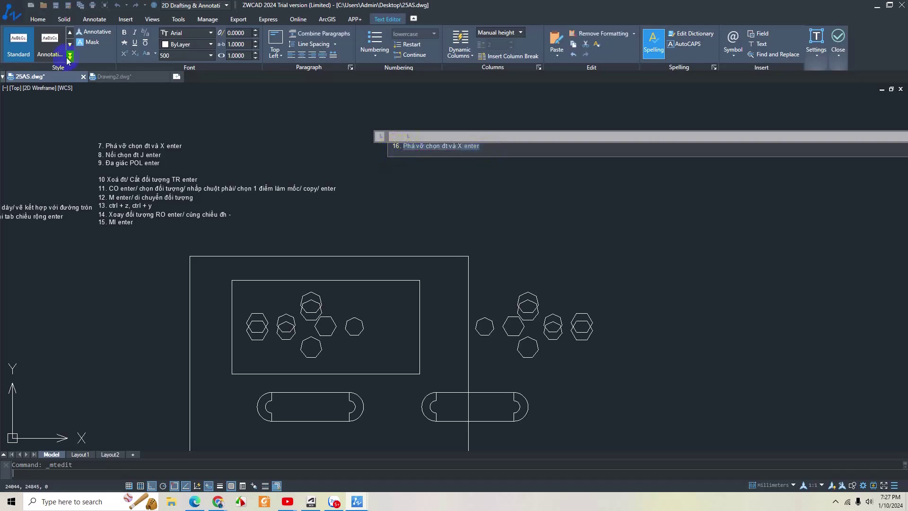
key("Delete")
left_click(482, 175)
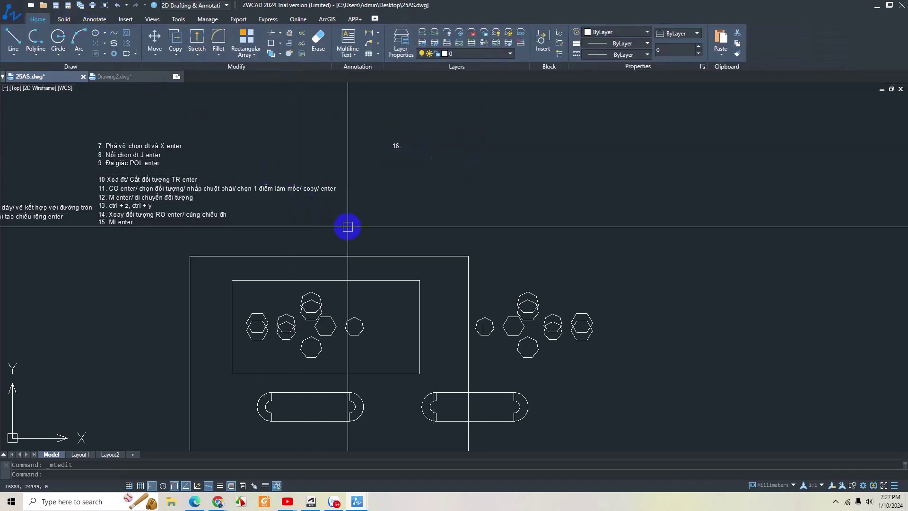
Step: Edit the note 16 text so it reads '16. SC enter'
mouse_move(349, 228)
middle_mouse_down()
mouse_move(362, 207)
mouse_move(373, 221)
middle_mouse_up()
double_click(399, 149)
type("SC r")
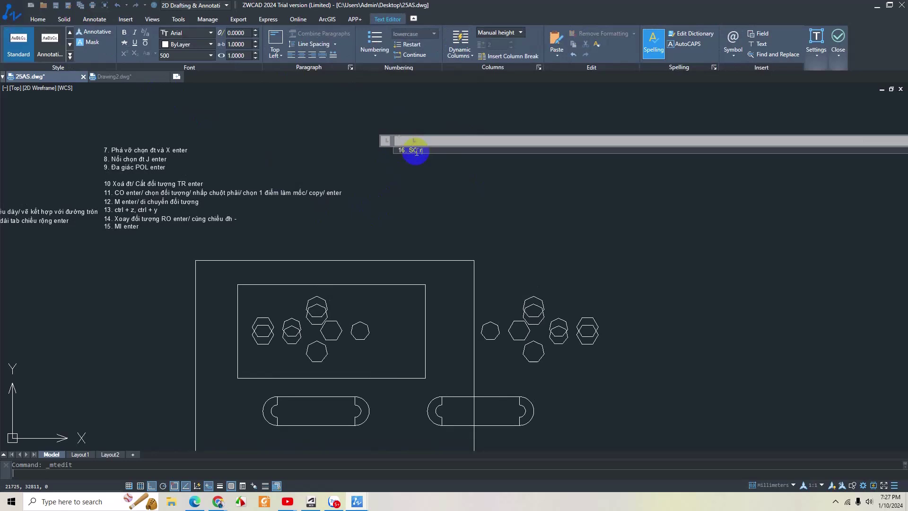
type("nte")
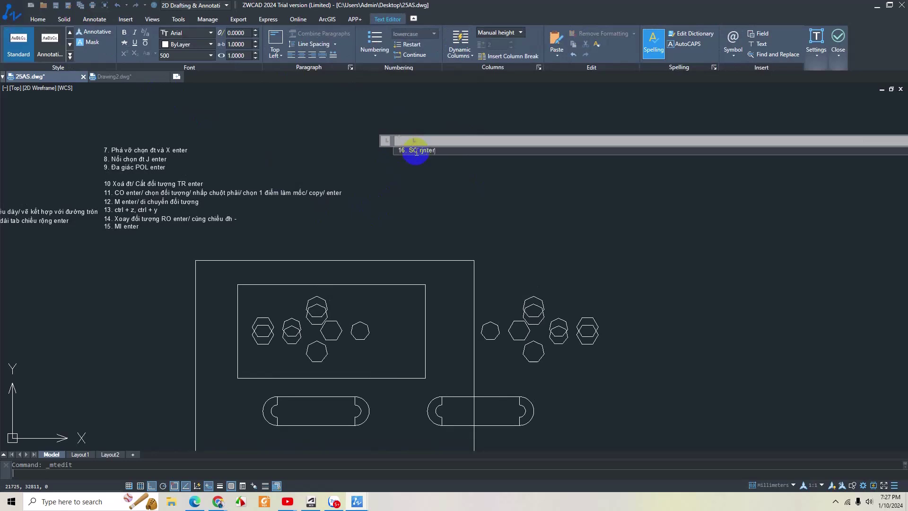
double_click(418, 151)
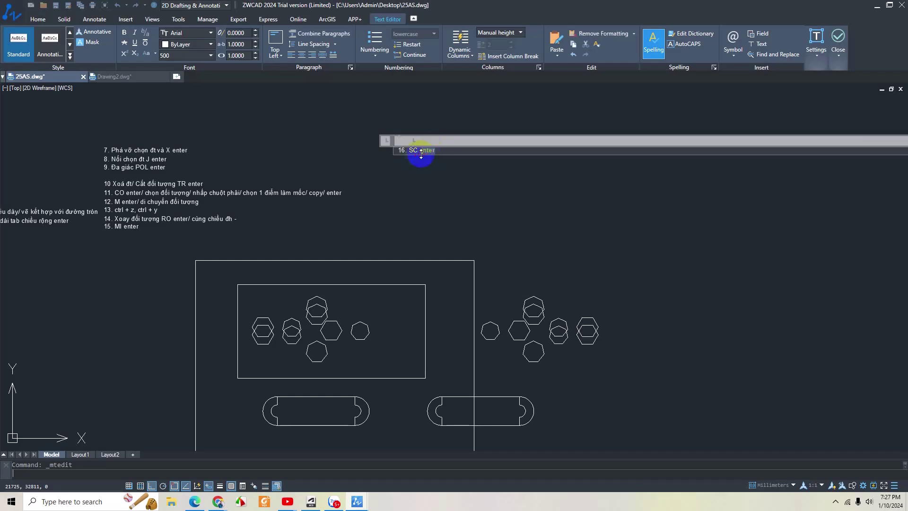
key("BackSpace")
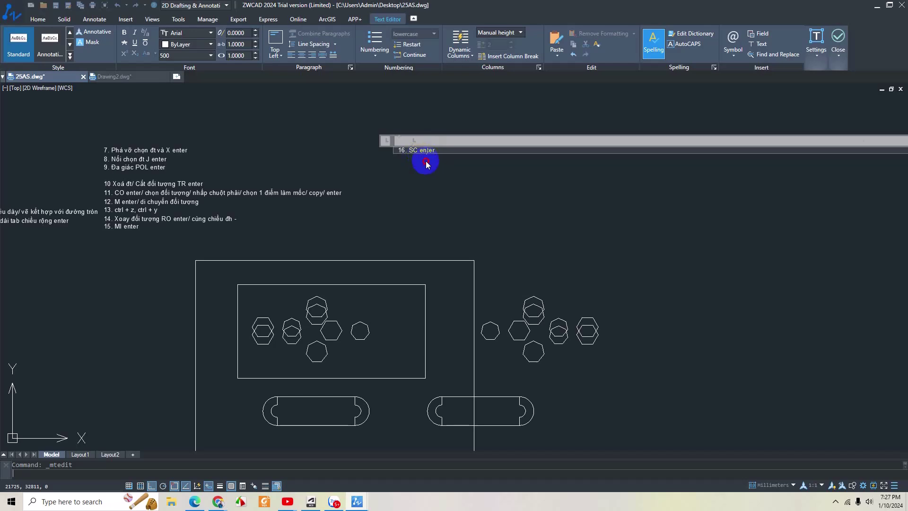
left_click(425, 164)
mouse_move(459, 206)
middle_mouse_down()
mouse_move(461, 171)
mouse_move(418, 239)
middle_mouse_up()
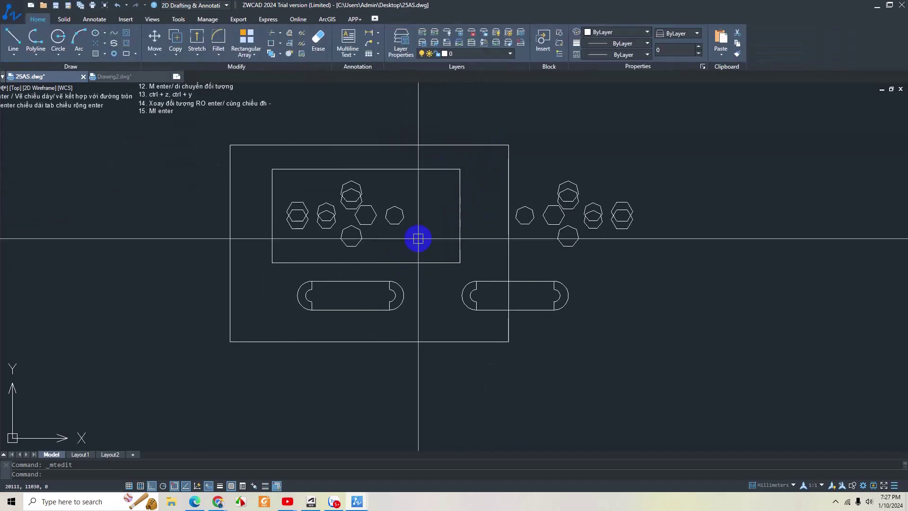
Step: Draw a circle of radius 100 inside the inner rectangle
scroll(418, 238, "up", 4)
type("c")
key("Return")
left_click(420, 233)
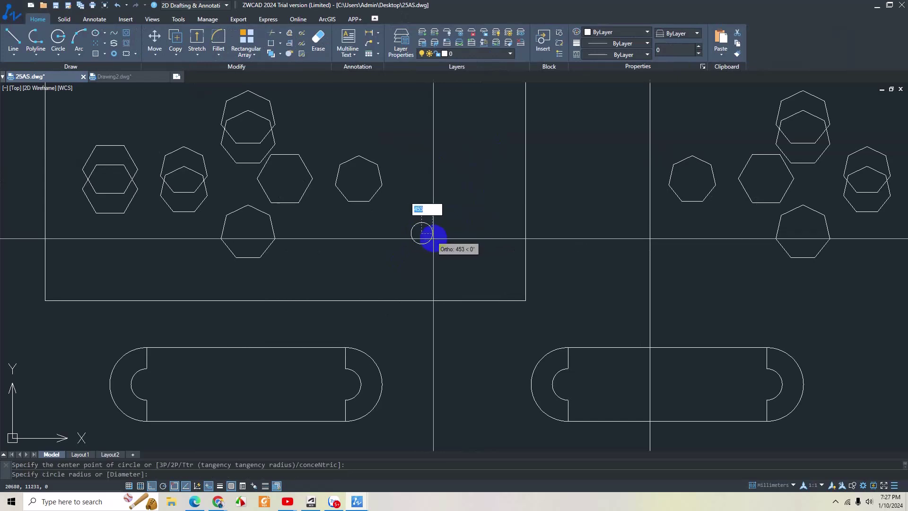
type("10")
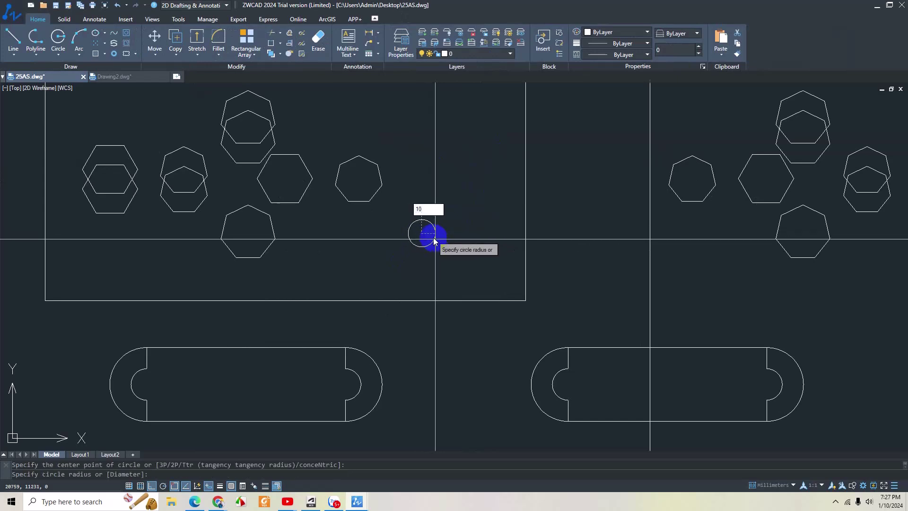
key("Return")
scroll(431, 240, "up", 3)
scroll(416, 227, "up", 3)
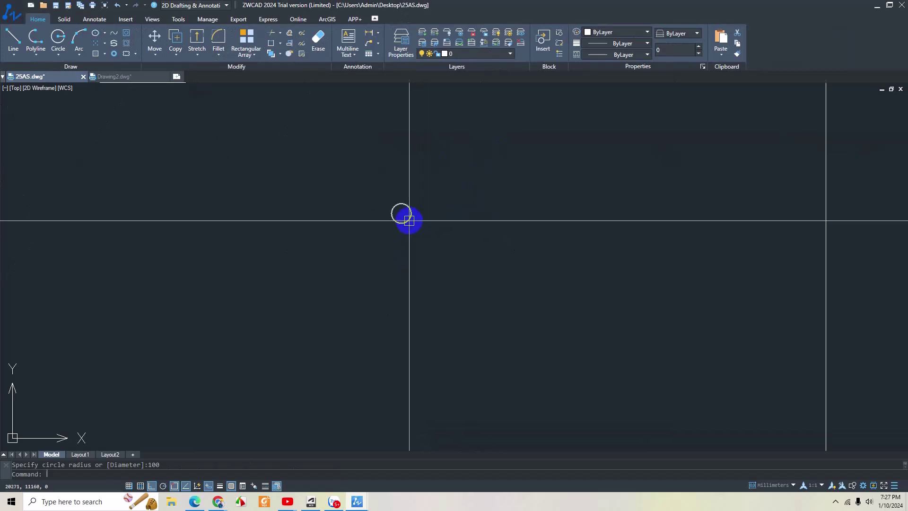
left_click(401, 213)
scroll(435, 251, "down", 1)
key("Escape")
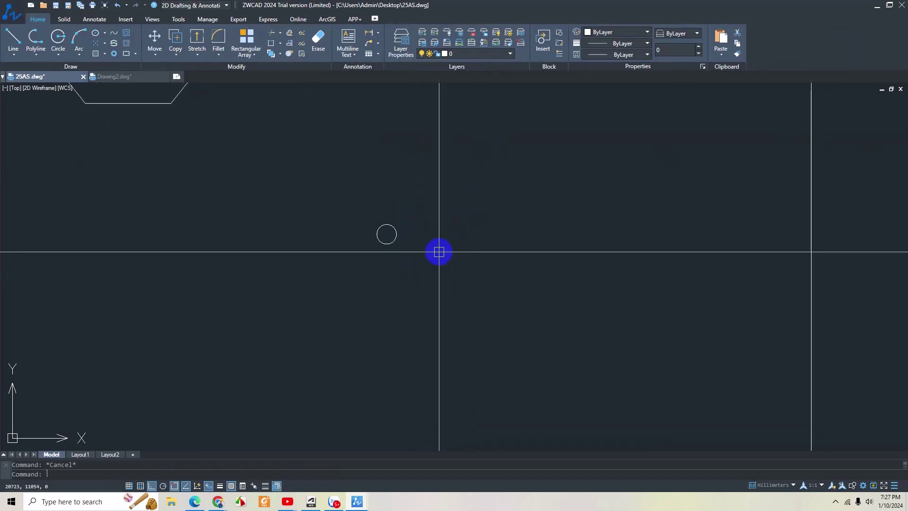
Step: Copy the circle once to the right of the original
type("co")
key("Return")
left_click(377, 234)
key("Return")
left_click(388, 265)
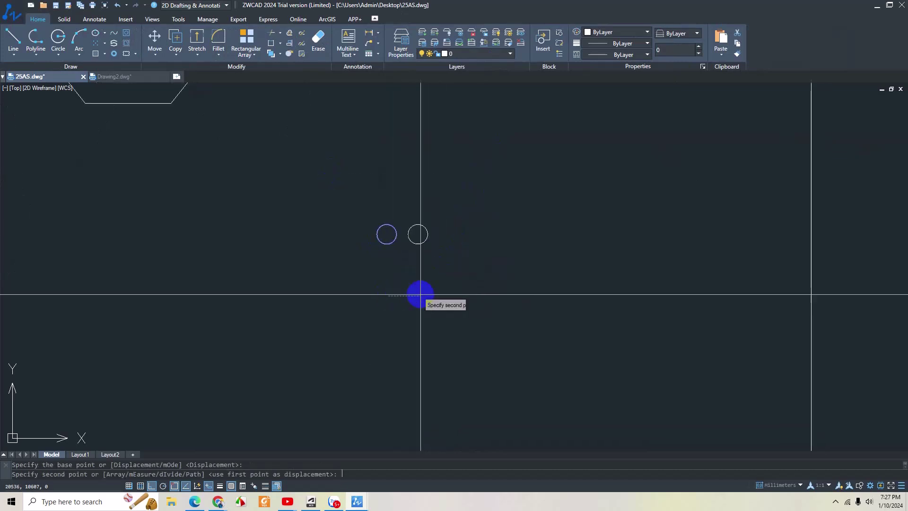
left_click(424, 265)
key("Escape")
Step: Draw another circle of radius 20 beside the two copies
type("c")
key("Return")
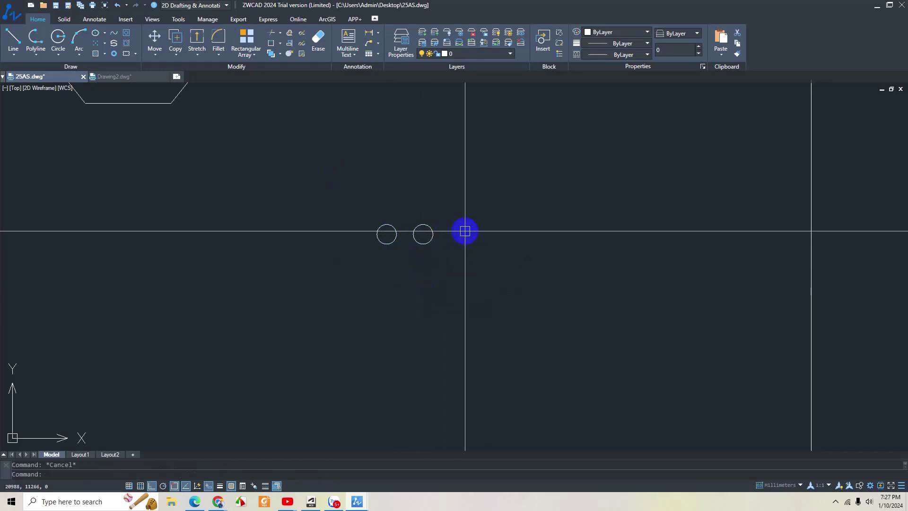
left_click(479, 242)
type("20")
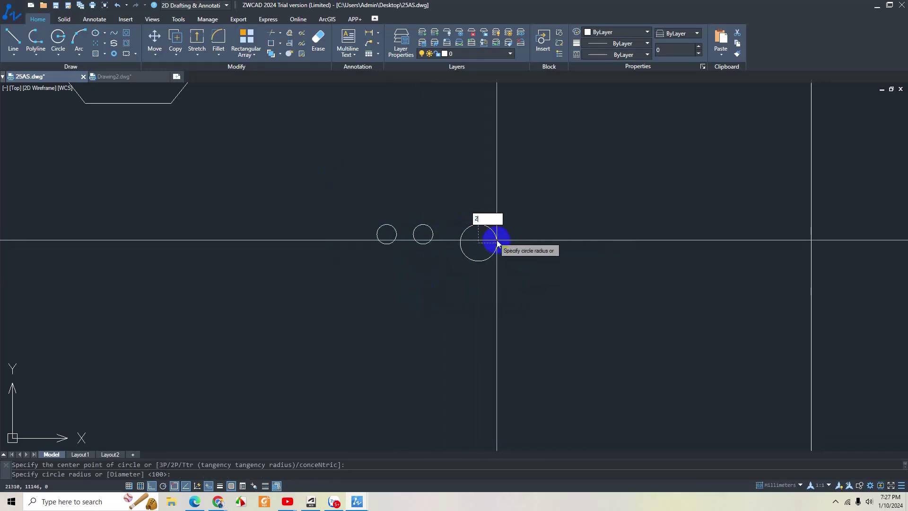
key("Return")
scroll(476, 243, "up", 4)
left_click(470, 233)
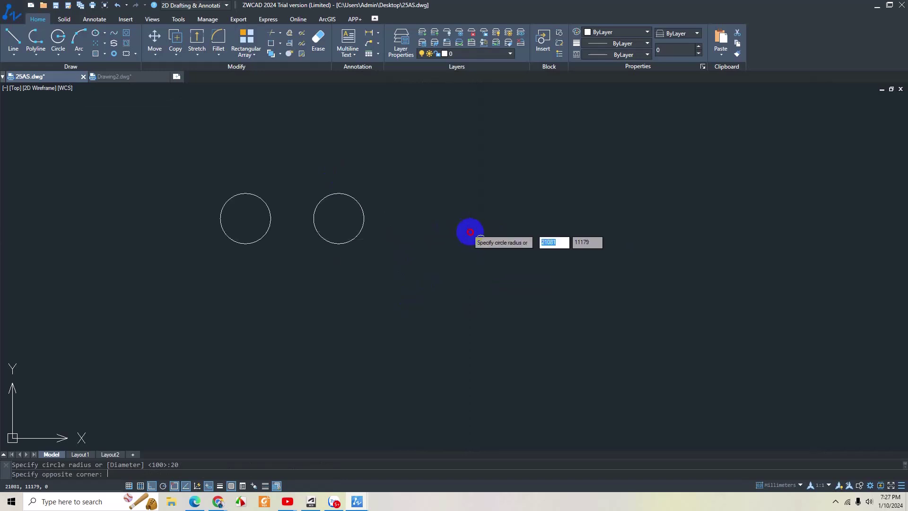
left_click(523, 266)
Step: Draw a larger radius-200 circle beside the two equal circles
type("c")
key("Return")
left_click(469, 238)
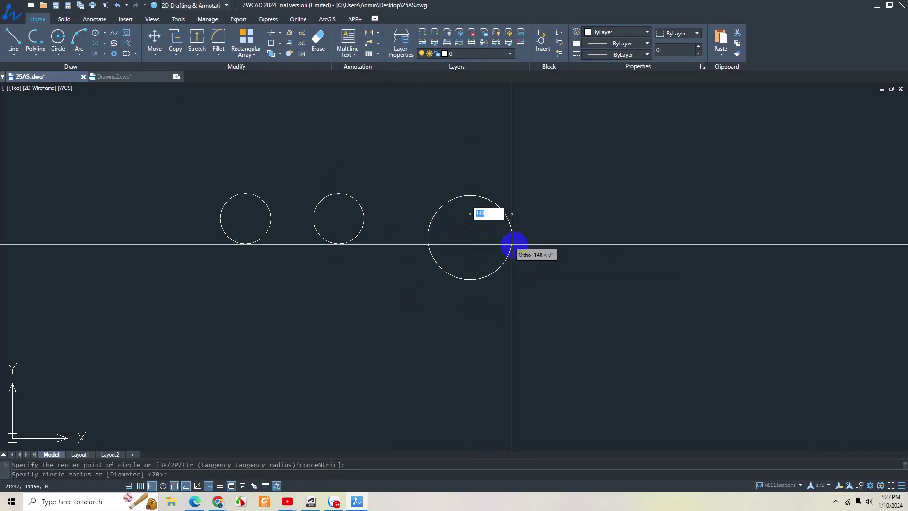
type("20")
key("Return")
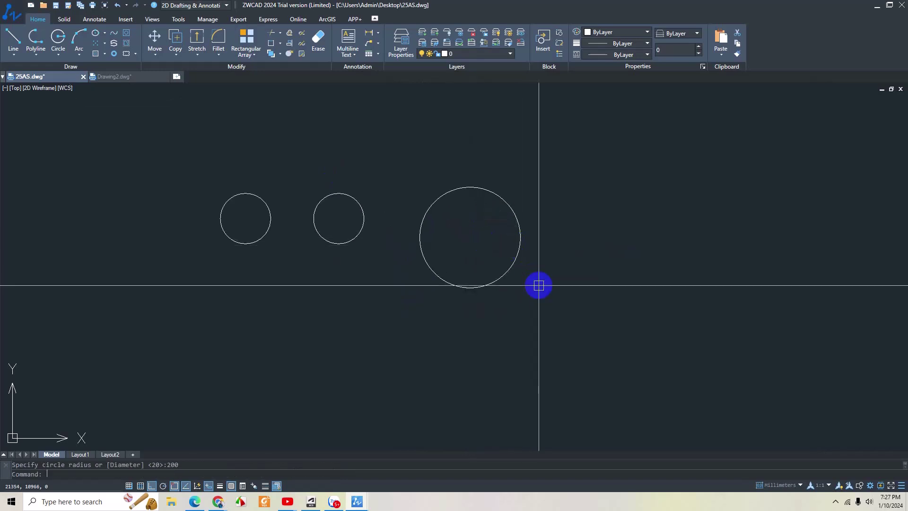
left_click(538, 284)
left_click(493, 251)
Step: Start moving the large circle and recentre the view on the circles
type("m")
key("Return")
left_click(563, 245)
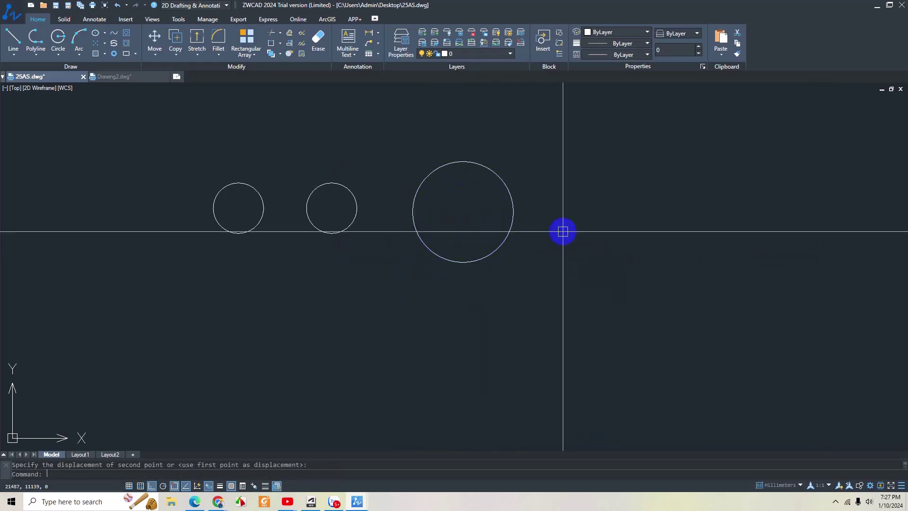
middle_click_drag(499, 220, 491, 242)
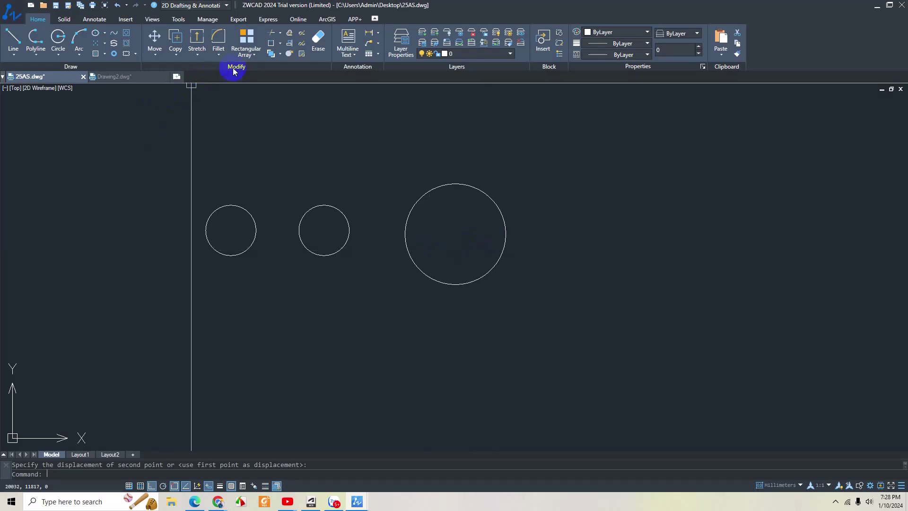
Step: Browse the Array and Stretch dropdowns, choosing the scale-by-factor option
left_click(245, 54)
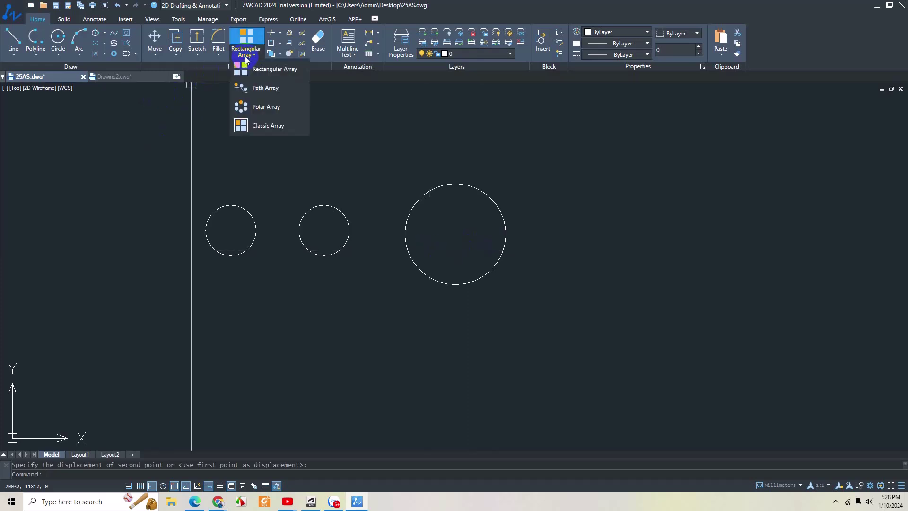
left_click(214, 58)
left_click(207, 88)
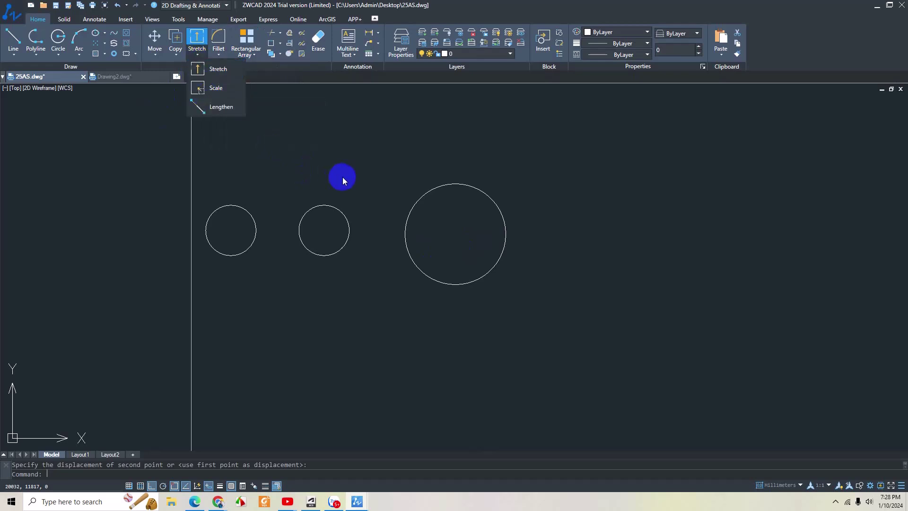
scroll(375, 205, "down", 2)
scroll(478, 213, "down", 2)
Step: Window-select the large right circle and delete it
left_click(508, 272)
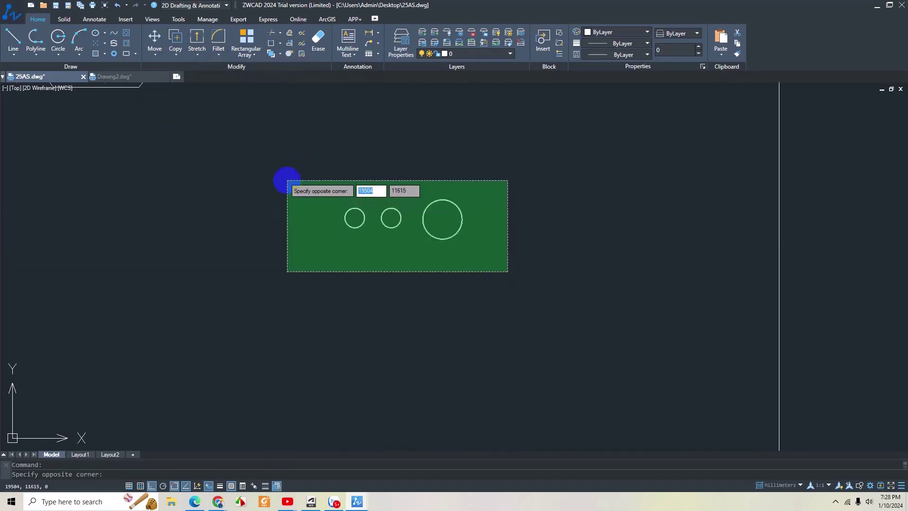
key("Escape")
scroll(409, 215, "up", 3)
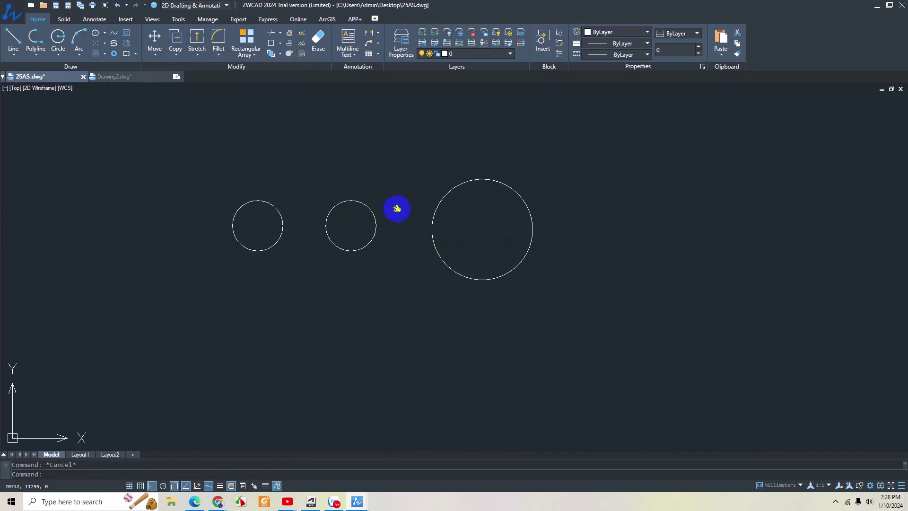
left_click(575, 309)
left_click(448, 160)
key("Delete")
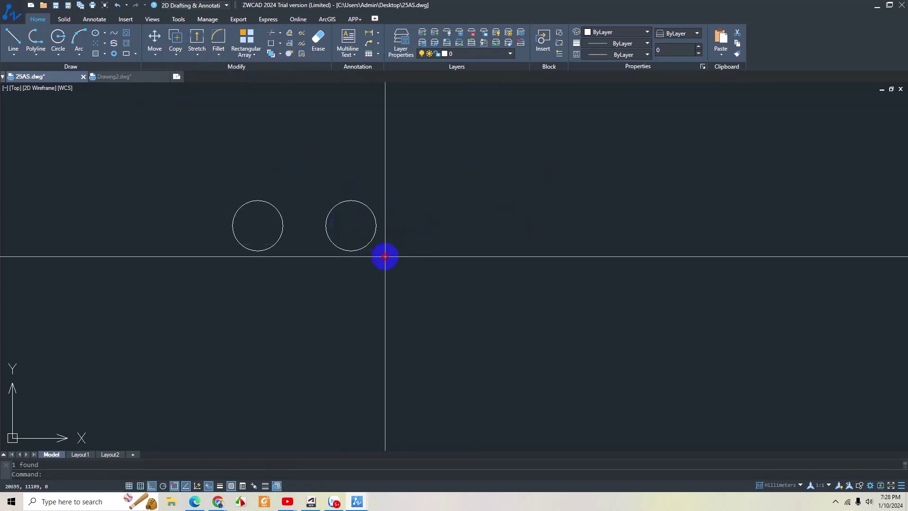
Step: Scale the right circle by a factor of 2 with SC
left_click(375, 236)
key("Escape")
type("sc")
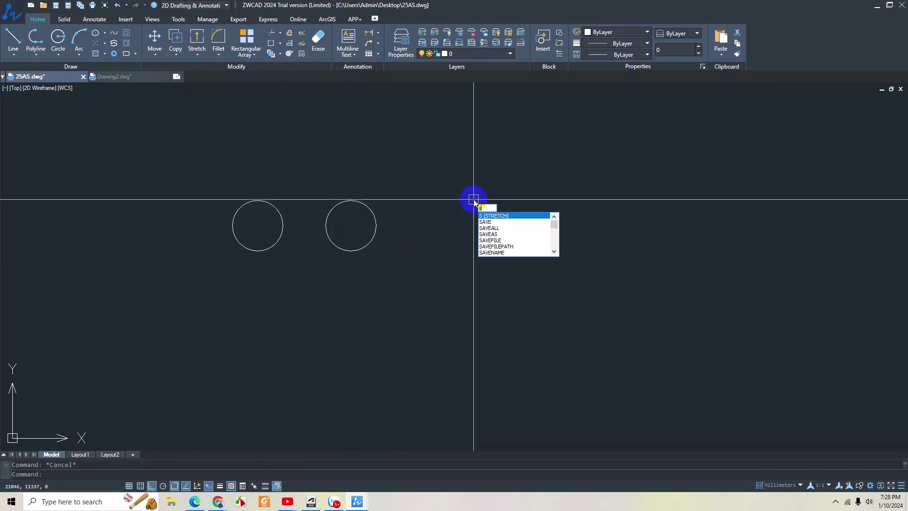
key("Return")
left_click(455, 285)
left_click(319, 200)
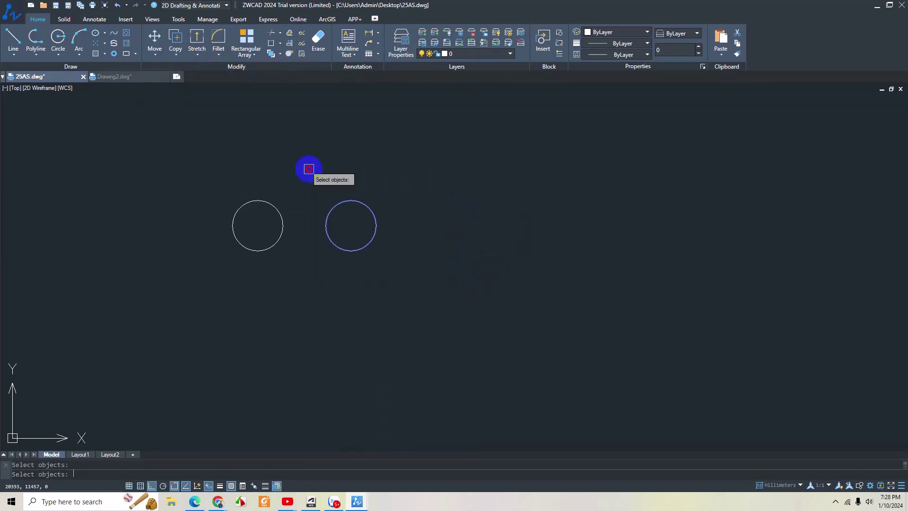
key("Return")
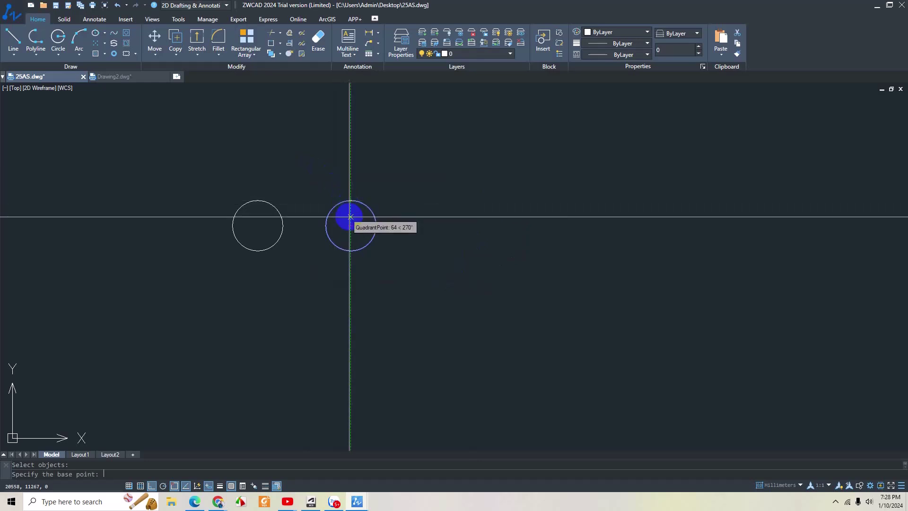
left_click(350, 226)
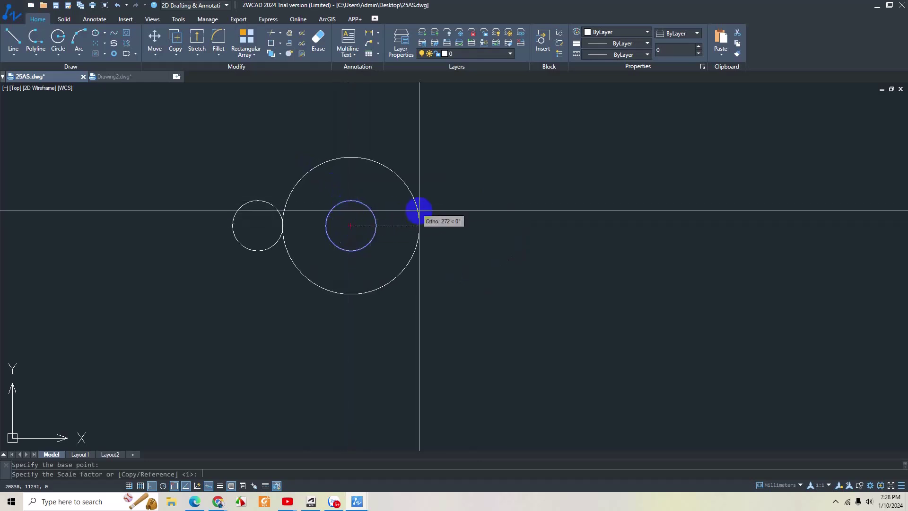
type("2")
key("Return")
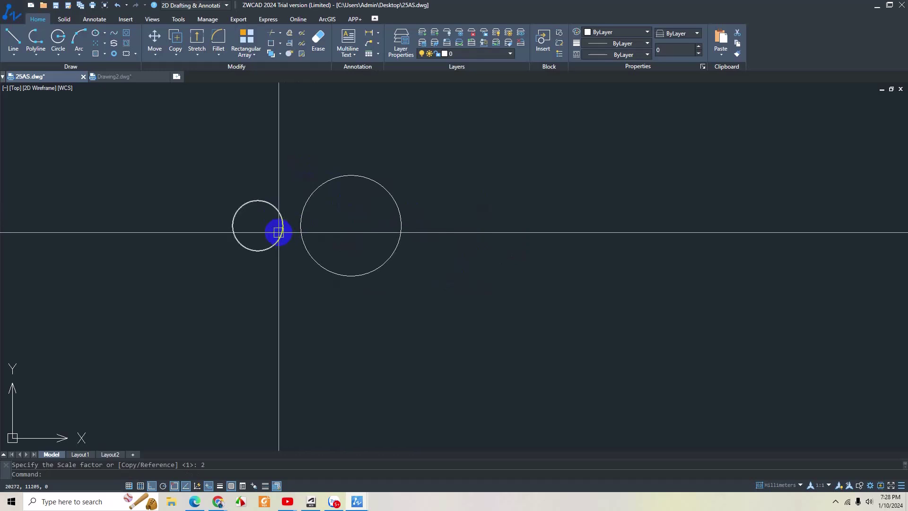
Step: Move the small circle so its centre matches the large circle's centre
left_click(282, 230)
key("Escape")
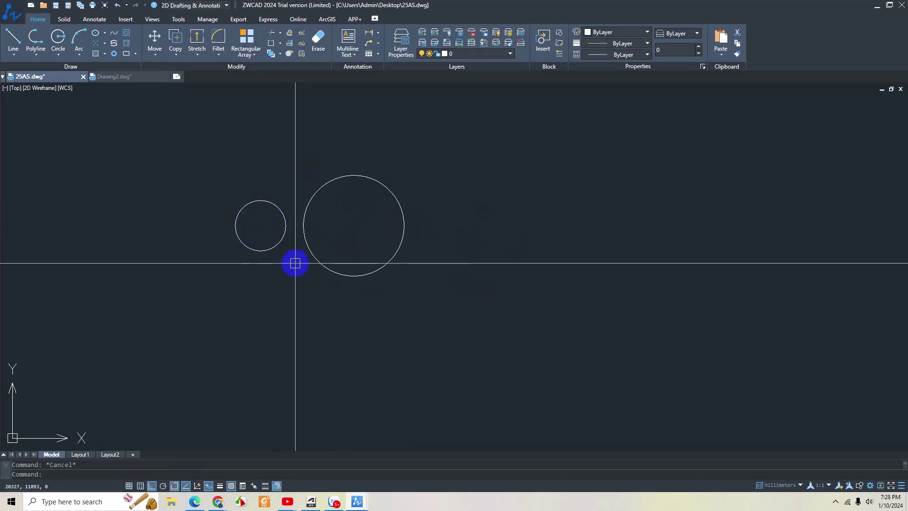
type("m")
key("Return")
left_click(255, 250)
key("Return")
left_click(260, 226)
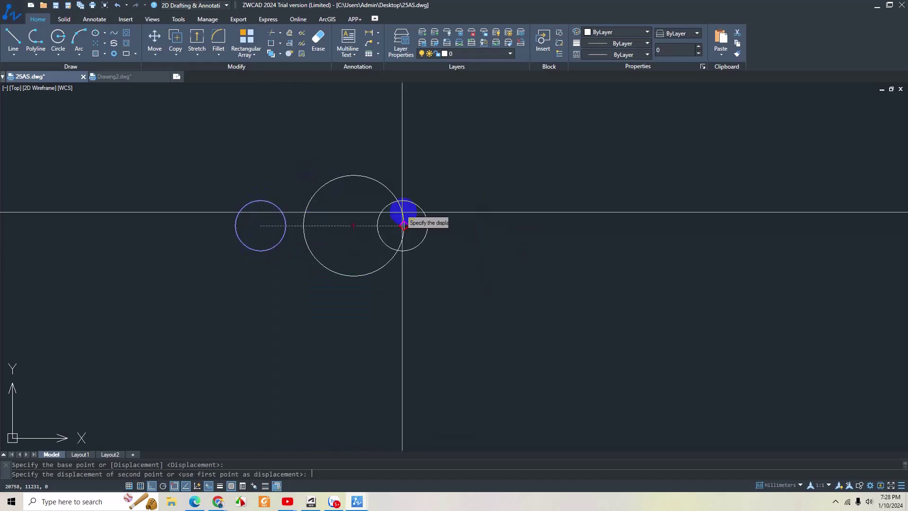
left_click(353, 225)
key("Escape")
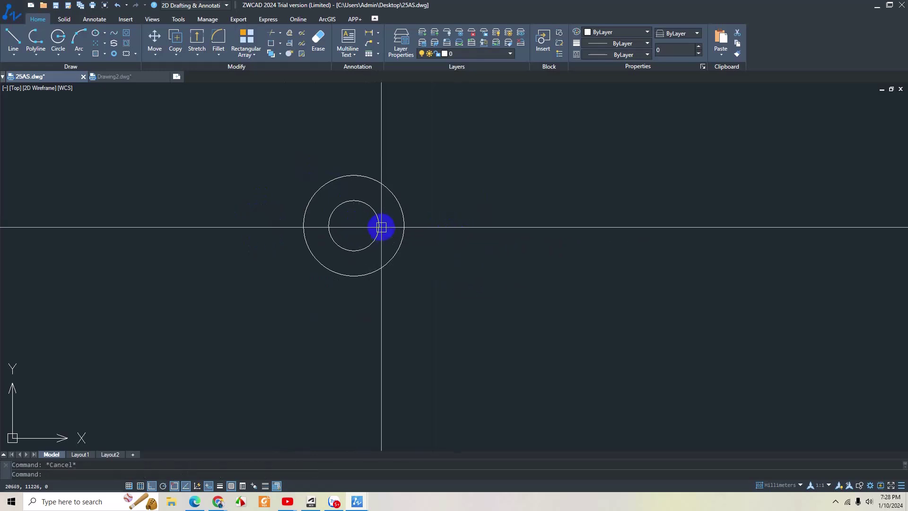
Step: Check the nested circles by selecting them, then zoom out to the whole drawing
left_click(381, 227)
left_click(423, 217)
left_click(395, 222)
key("Escape")
scroll(358, 225, "up", 4)
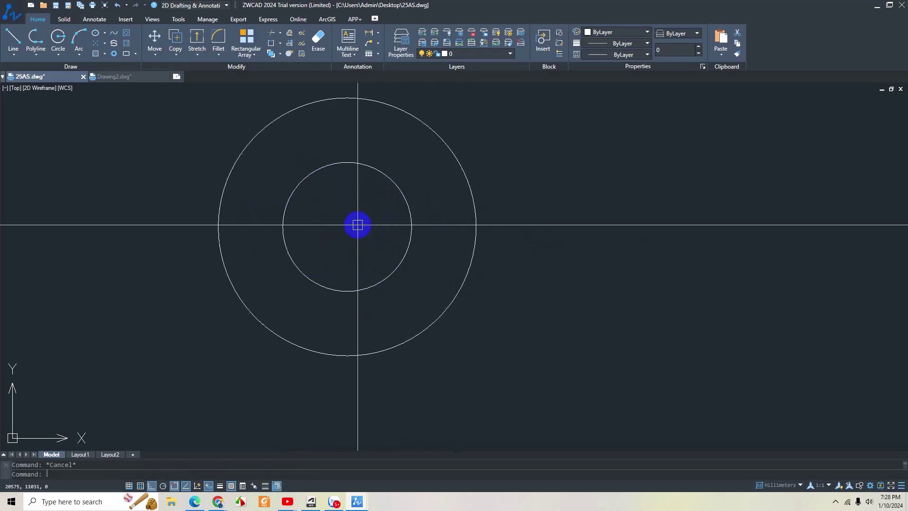
left_click(379, 176)
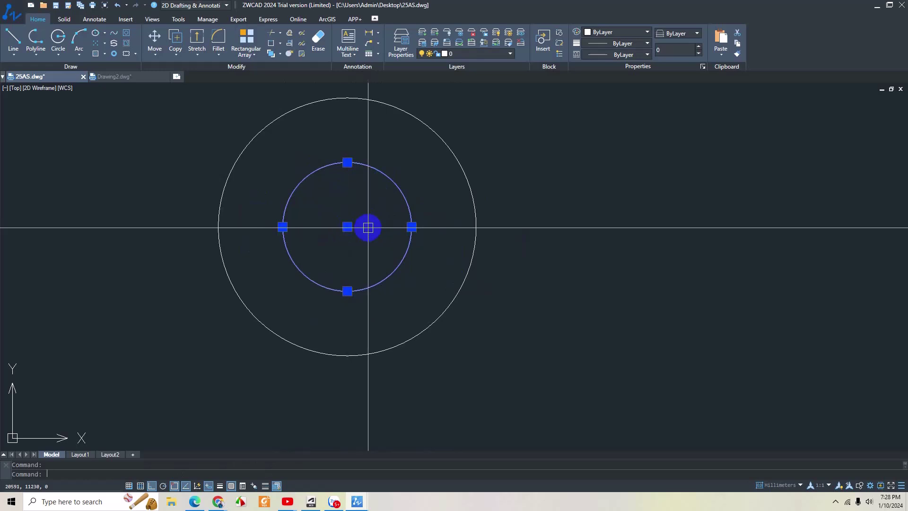
key("Escape")
left_click(411, 219)
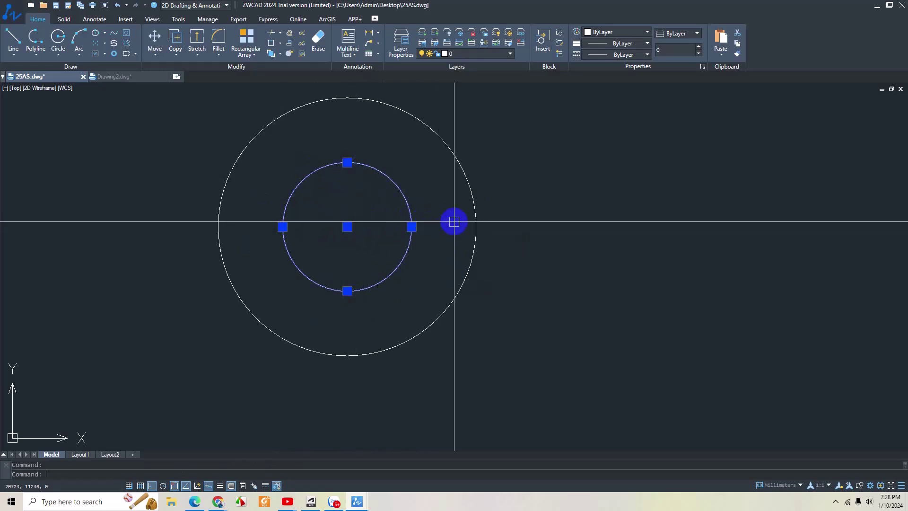
scroll(473, 236, "down", 4)
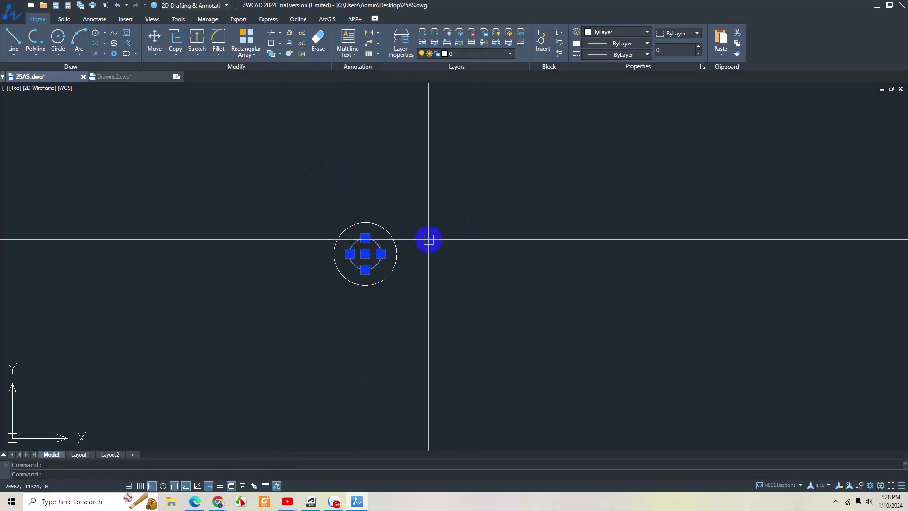
key("Escape")
scroll(426, 237, "down", 5)
Step: Copy note 11's steps after CO and paste them into note 16 after 'SC enter'
scroll(444, 208, "down", 3)
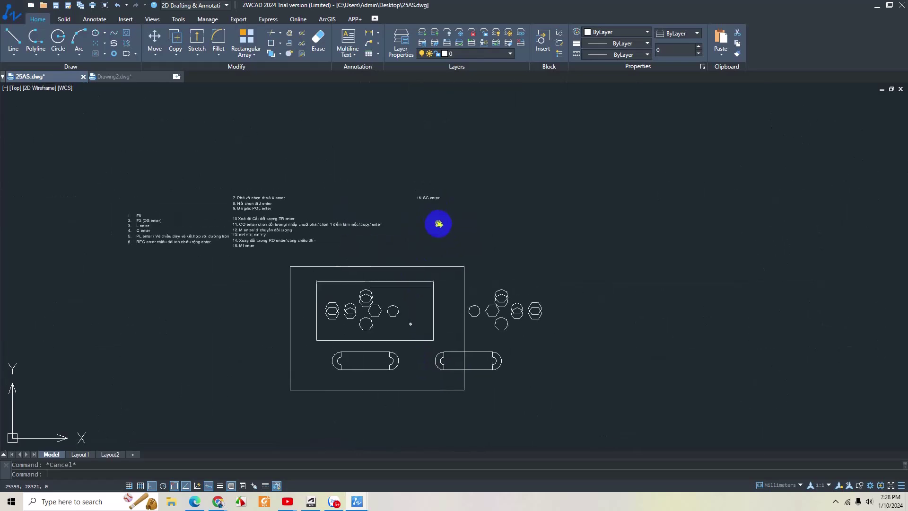
scroll(298, 225, "up", 5)
scroll(325, 208, "down", 3)
scroll(362, 234, "up", 2)
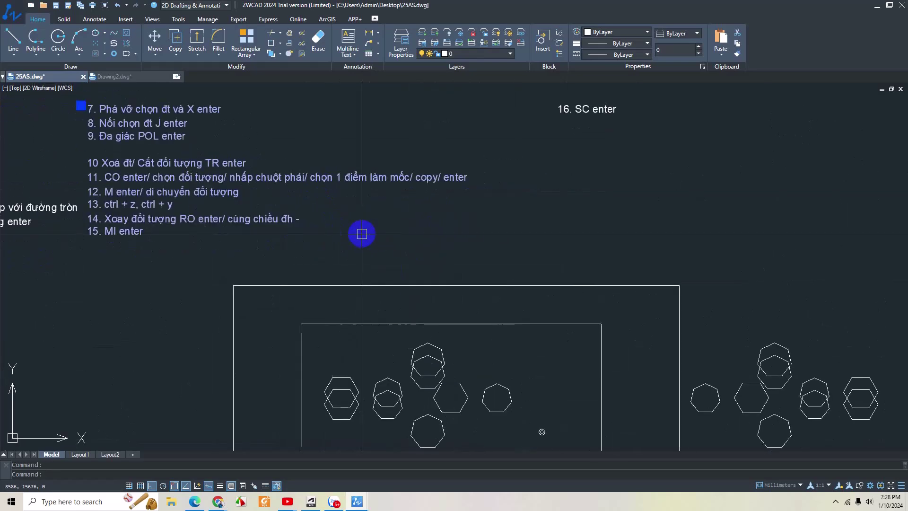
double_click(133, 182)
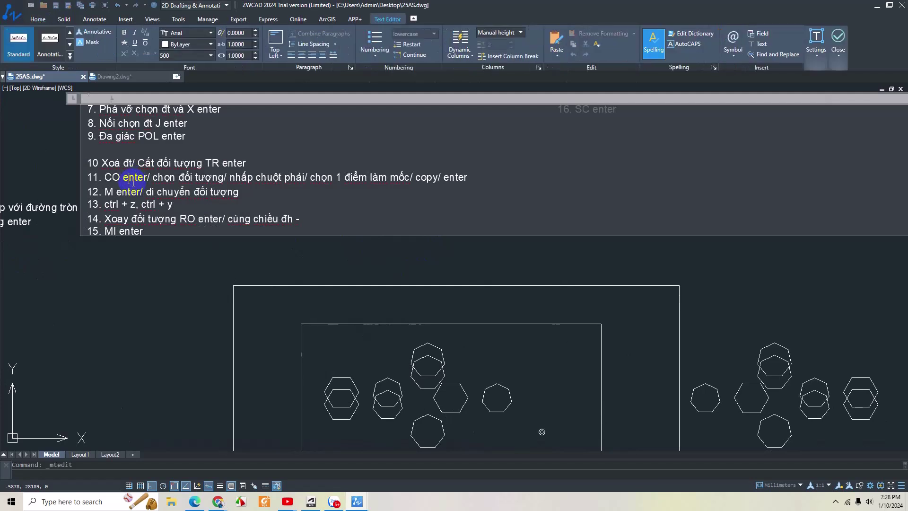
left_click_drag(146, 179, 471, 180)
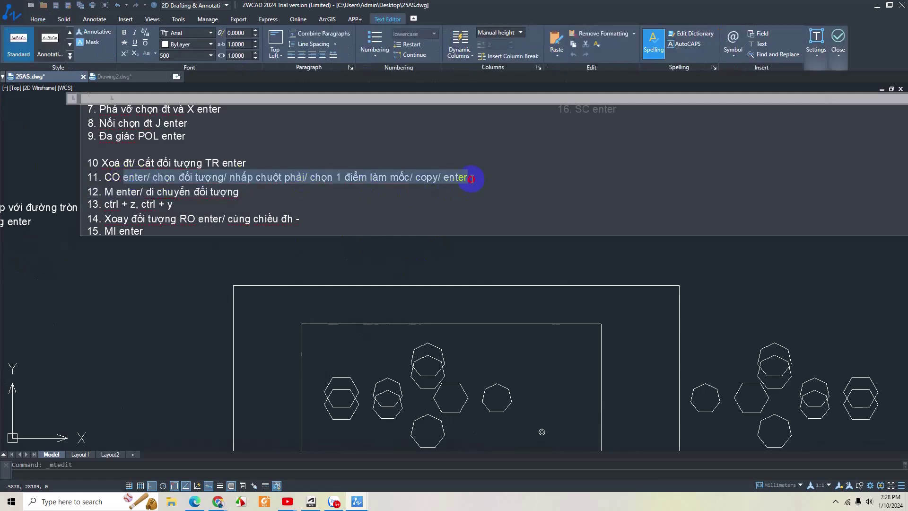
key("ctrl+c")
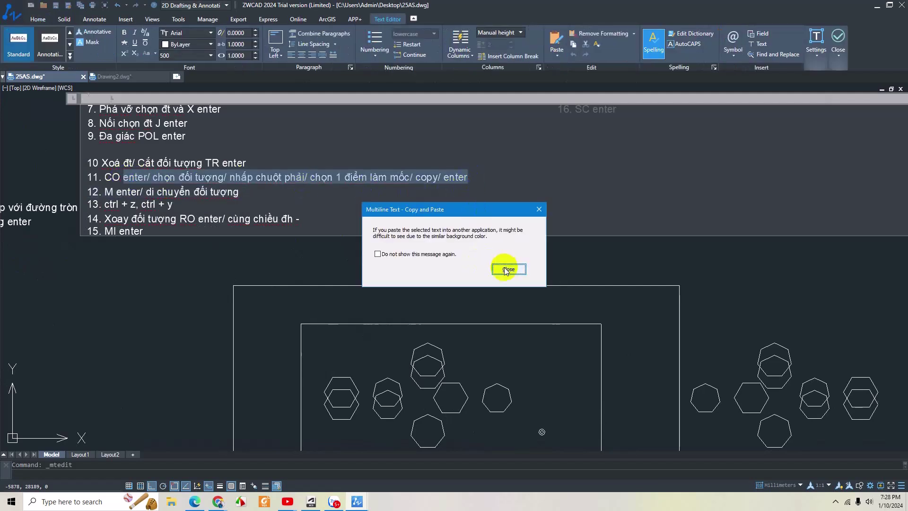
left_click(506, 270)
middle_click_drag(553, 259, 552, 154)
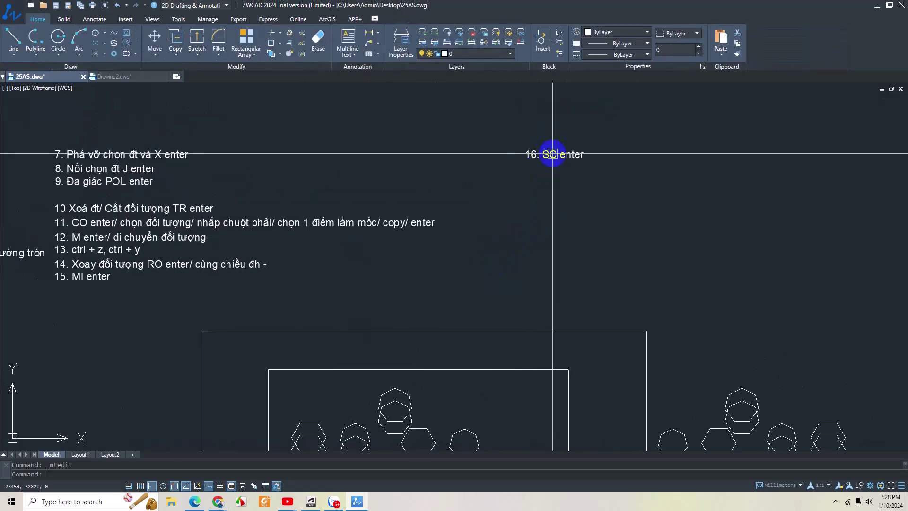
double_click(585, 155)
key("ctrl+v")
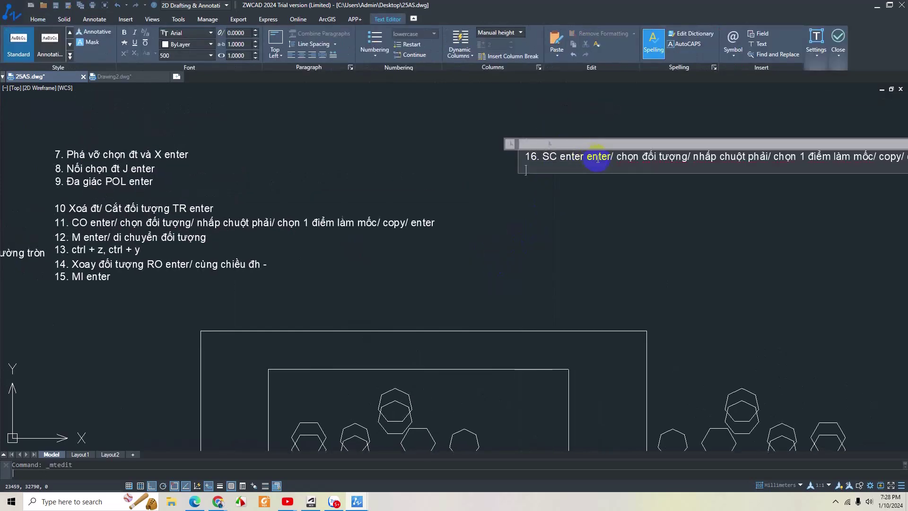
left_click(594, 187)
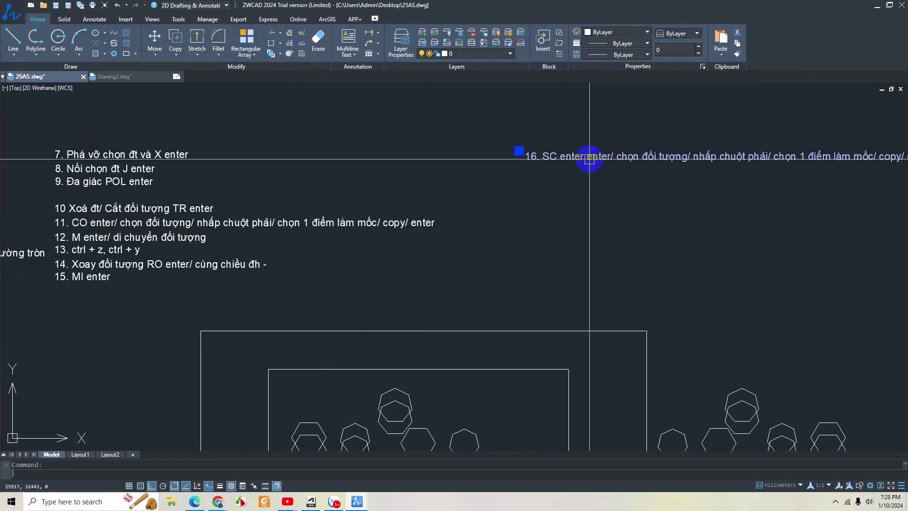
Step: Delete the duplicated 'enter' from note 16
double_click(586, 156)
left_click_drag(547, 158, 526, 161)
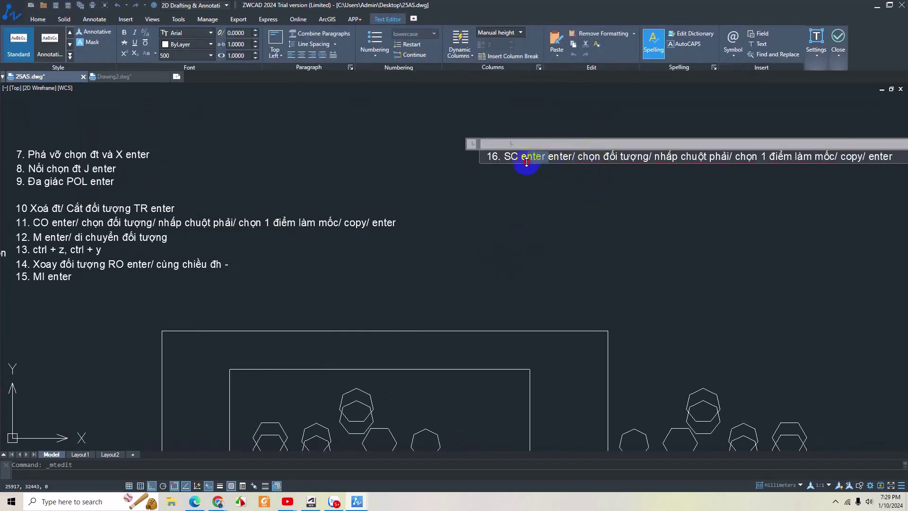
key("Delete")
left_click(539, 177)
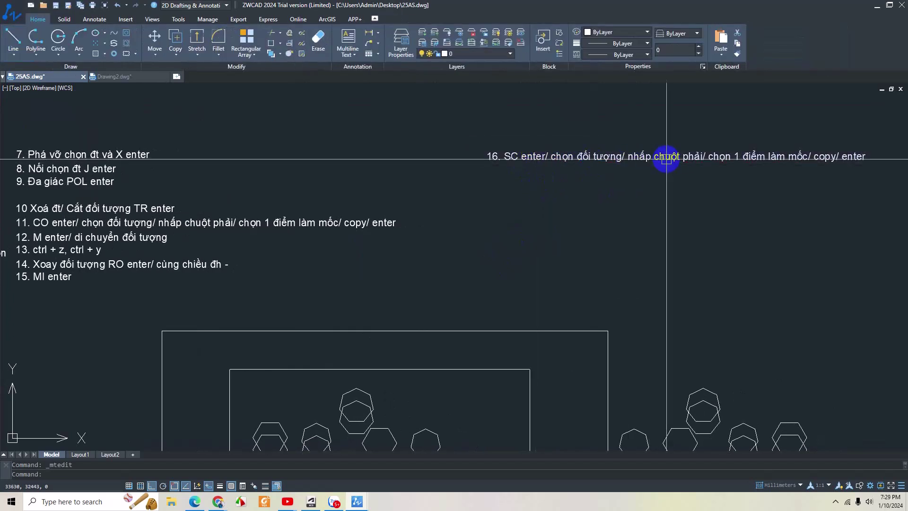
Step: Replace 'copy' in note 16 with 'hệ số scale 2 3 4 0.5'
scroll(751, 183, "up", 1)
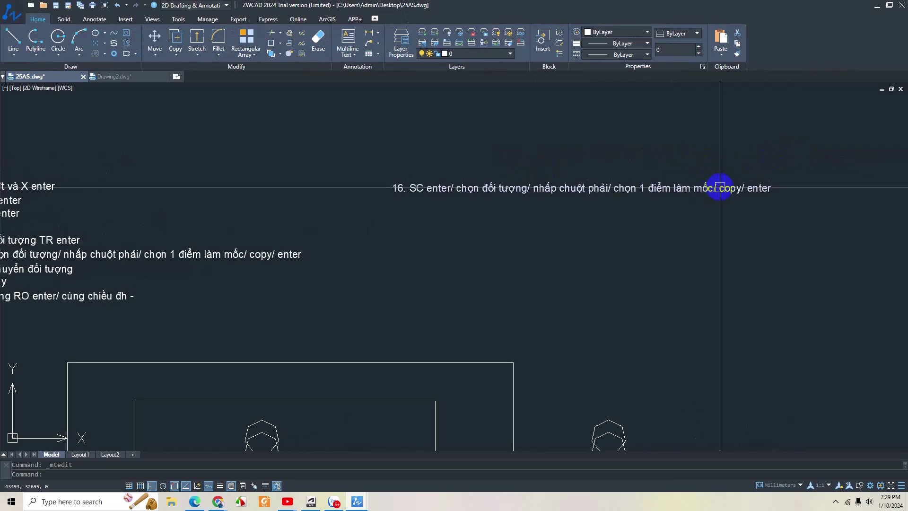
scroll(730, 189, "up", 2)
double_click(730, 189)
left_click_drag(719, 192, 749, 193)
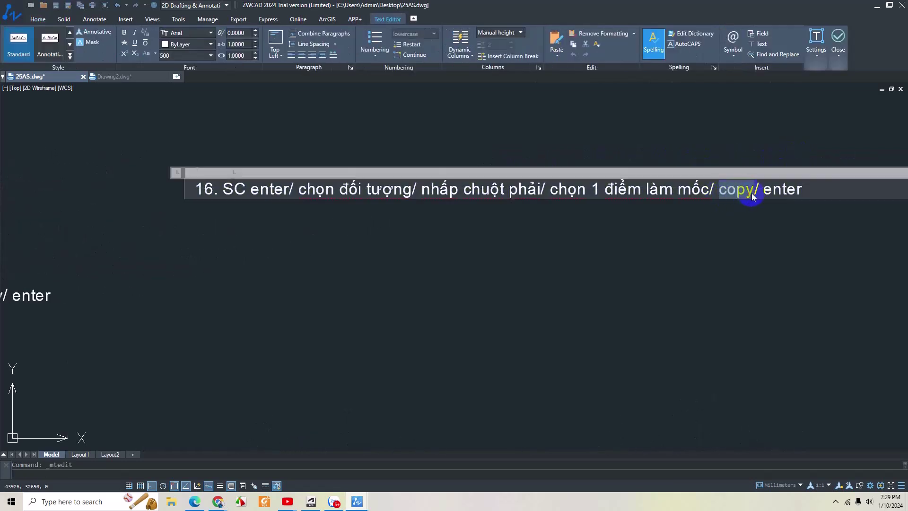
type("hệ số ")
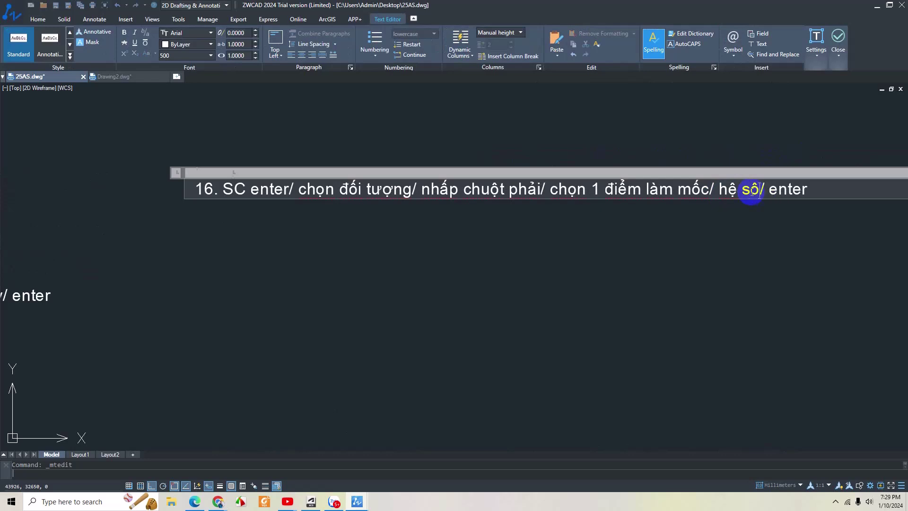
type("sca")
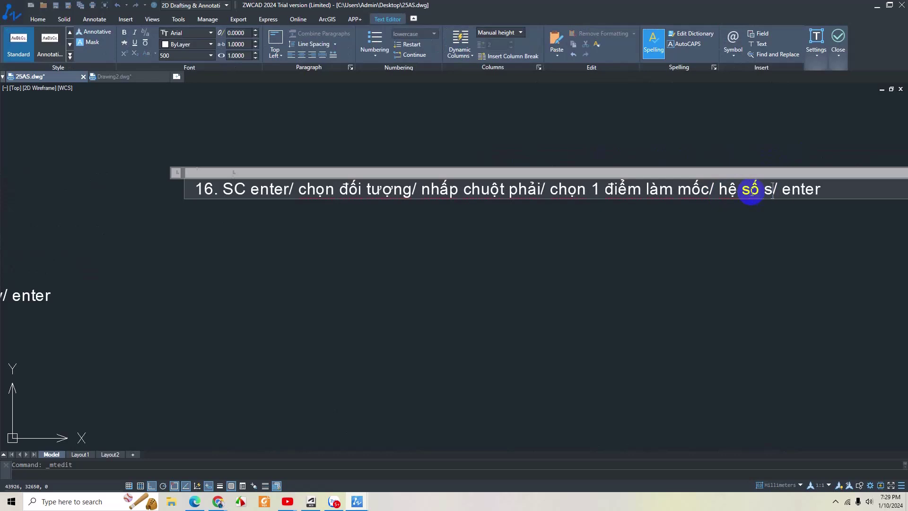
type("le")
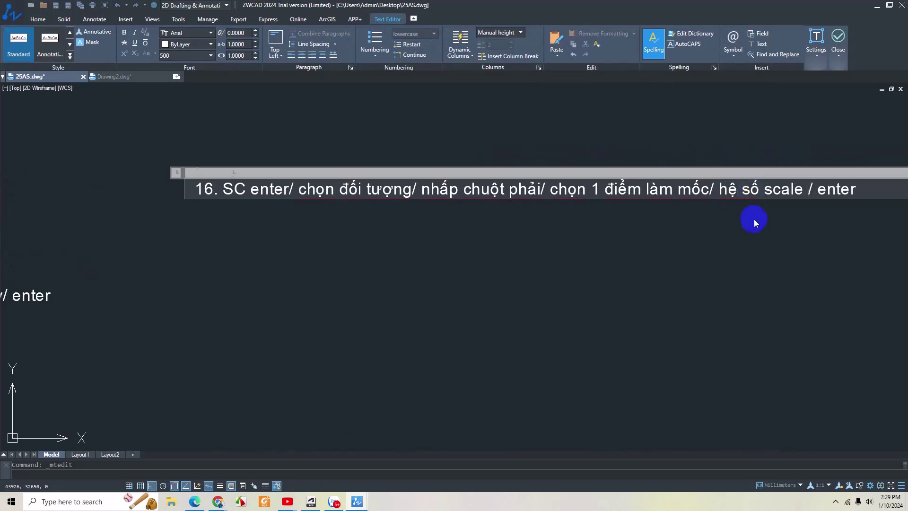
left_click(807, 191)
type("2")
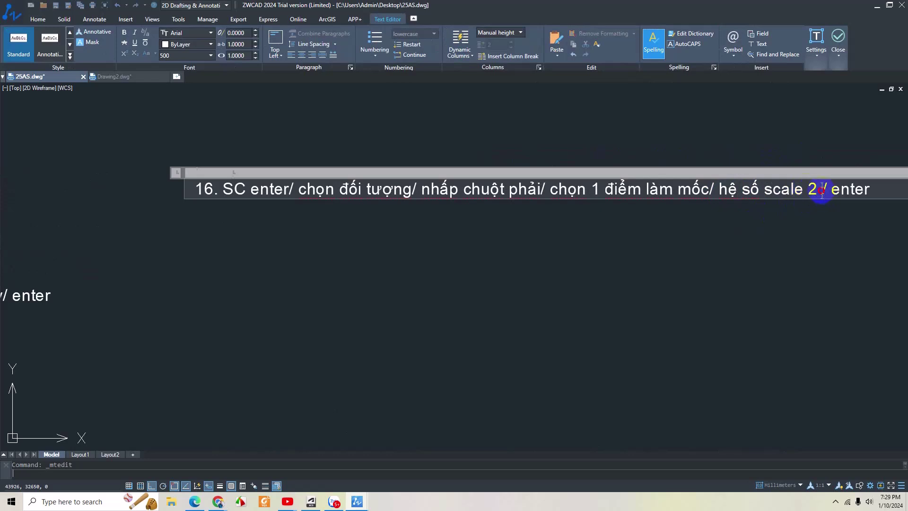
type("  34 0.5")
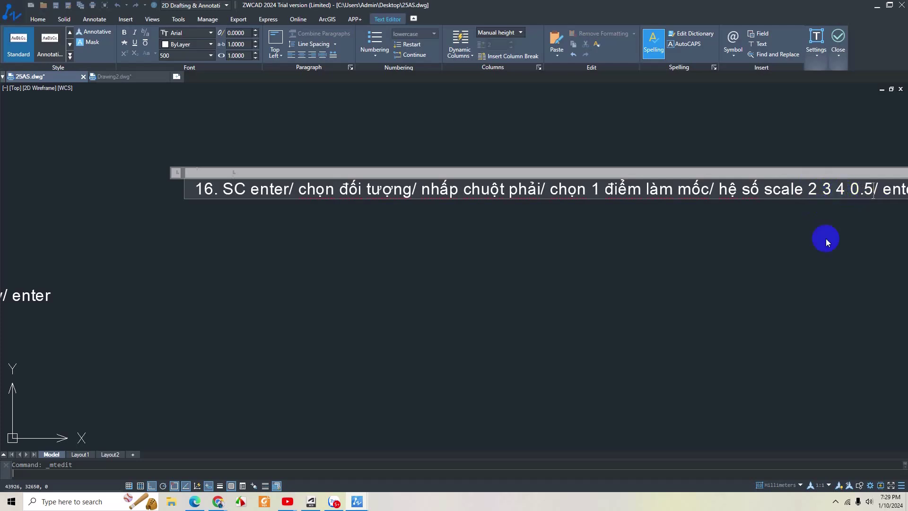
left_click(825, 238)
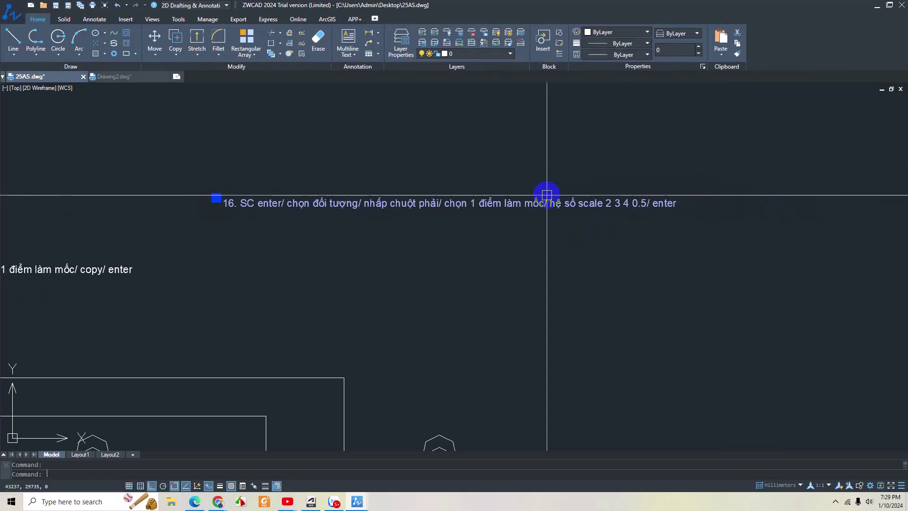
Step: Window-select and delete the hexagons inside the outer rectangle
scroll(547, 204, "down", 5)
scroll(588, 178, "up", 3)
key("Escape")
middle_click_drag(450, 251, 458, 247)
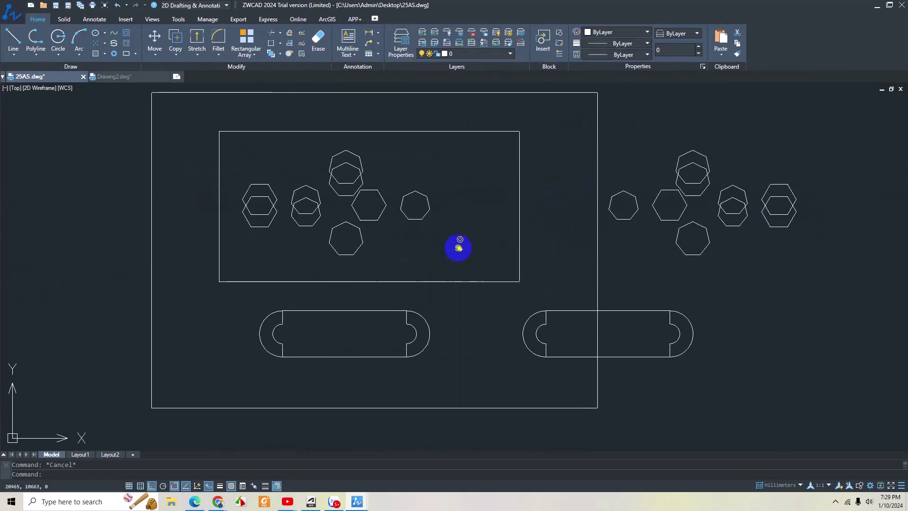
scroll(274, 186, "down", 3)
left_click(223, 162)
left_click(447, 255)
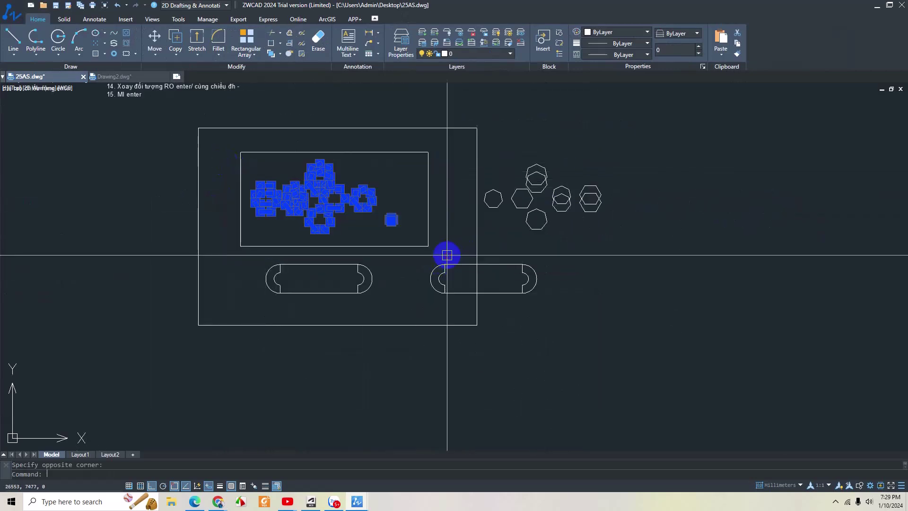
key("Escape")
Step: Erase both slots, then undo to restore them
left_click(239, 261)
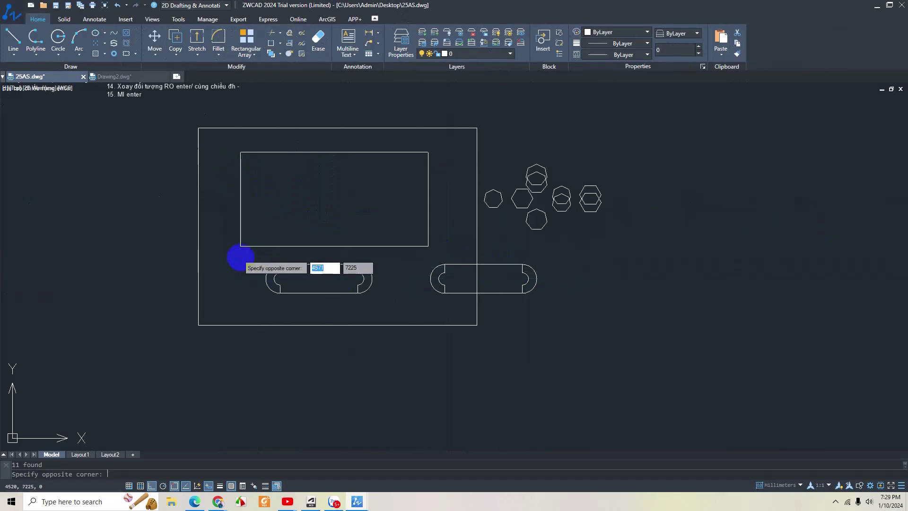
left_click(599, 320)
key("Delete")
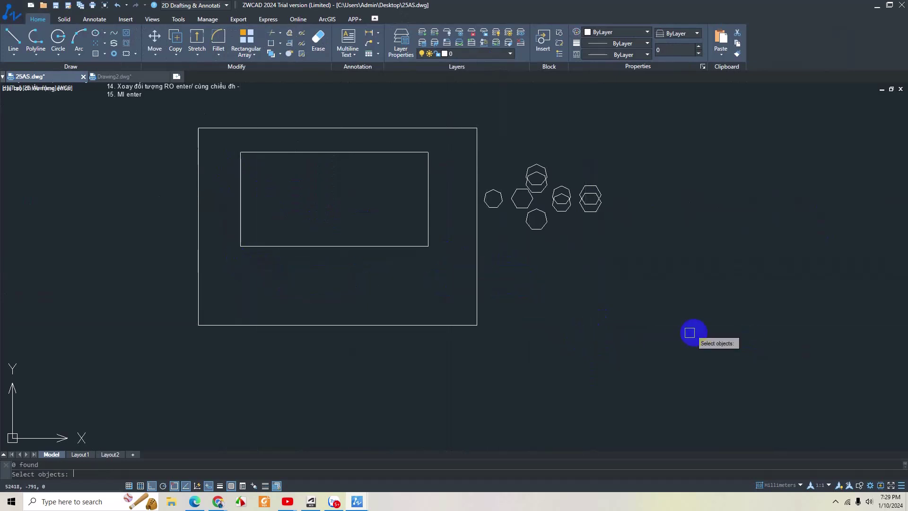
key("Escape")
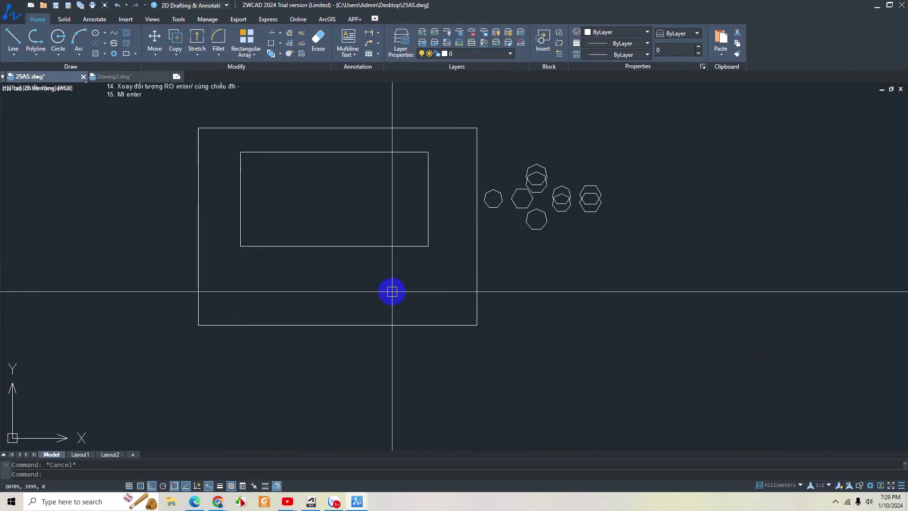
key("ctrl+z")
Step: Move both slots to the right, clear of the outer rectangle's contents
type("m")
key("Return")
left_click(229, 241)
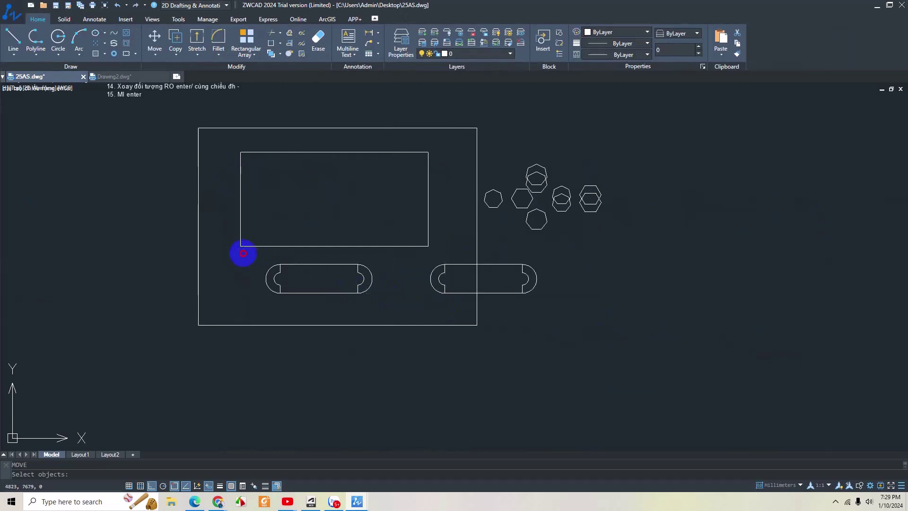
left_click(546, 314)
key("Return")
left_click(547, 339)
left_click(774, 338)
Step: Window-select and delete the inner rectangle
scroll(583, 265, "down", 1)
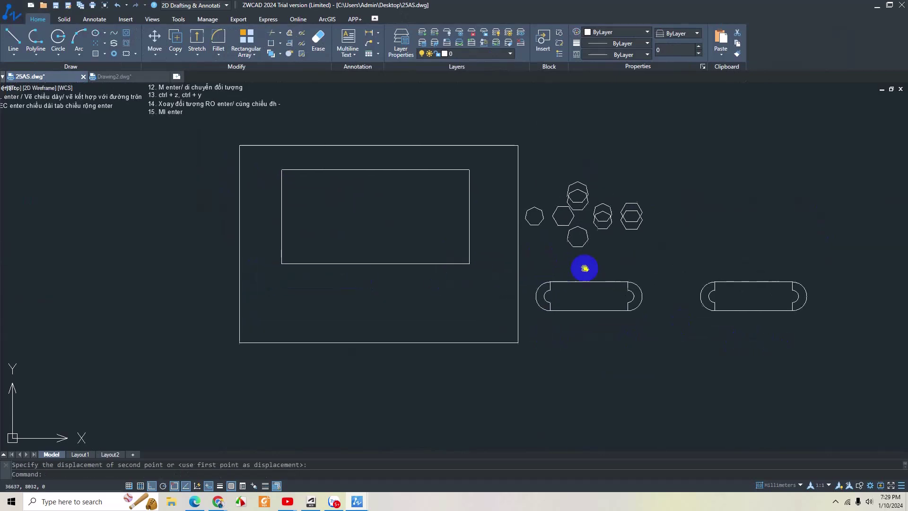
scroll(391, 205, "up", 3)
key("Escape")
left_click(450, 320)
left_click(221, 161)
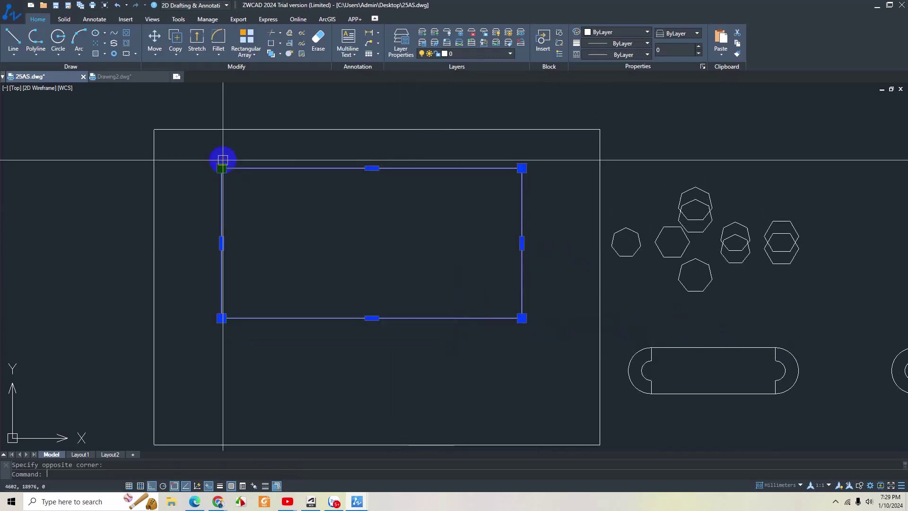
key("Delete")
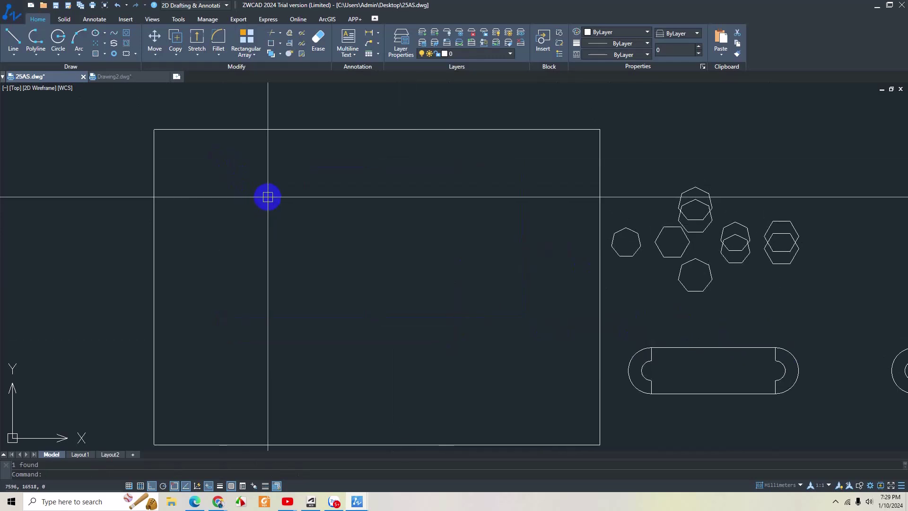
Step: Draw a 5000 by 5000 square in the upper-left of the outer rectangle, then select it
type("ec")
key("Return")
left_click(220, 164)
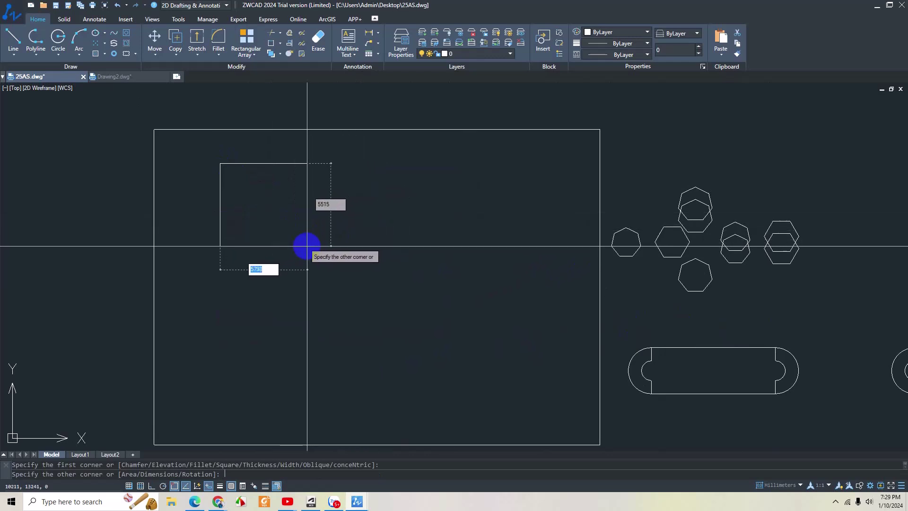
type("5000")
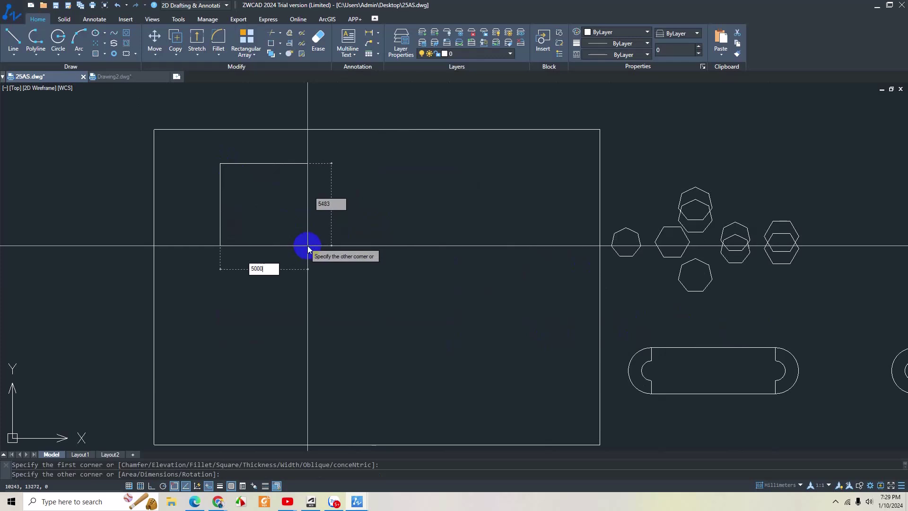
key("Tab")
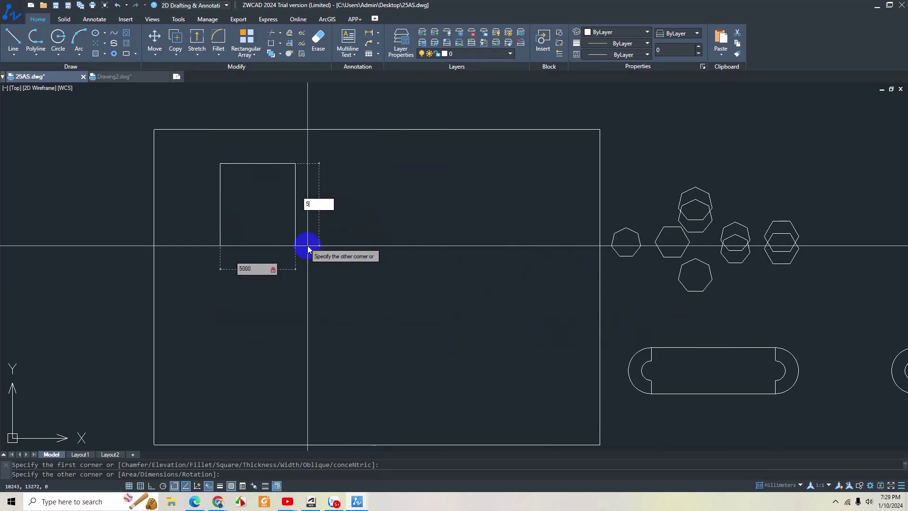
key("Return")
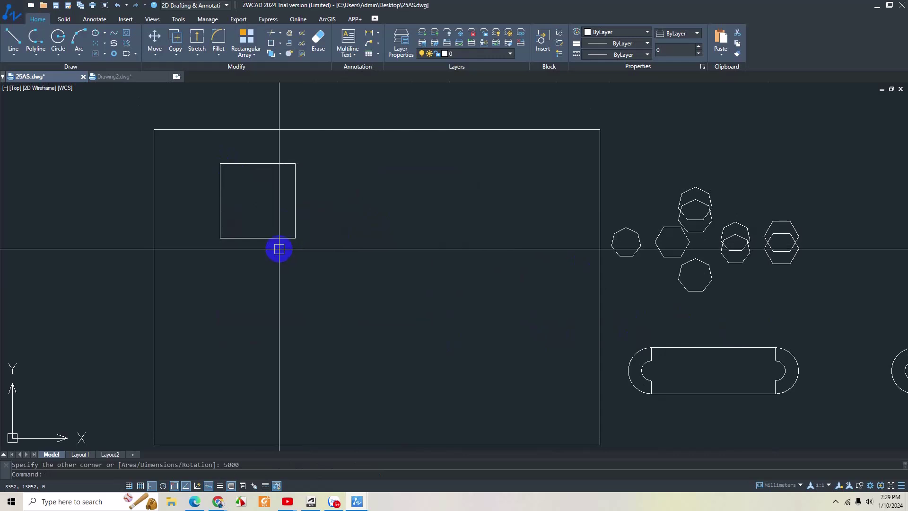
left_click(350, 306)
left_click(206, 161)
Step: Move the 5000 square a short distance straight down, then reselect it
key("Escape")
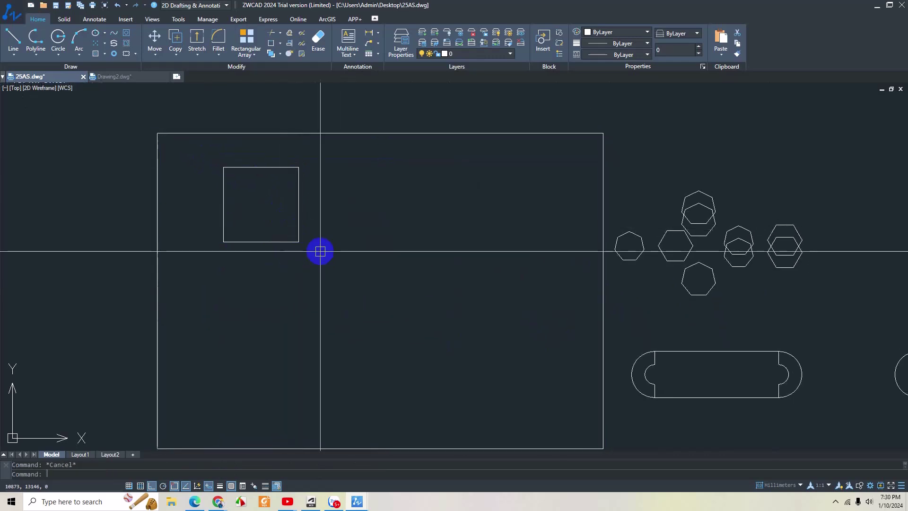
left_click(328, 266)
left_click(192, 152)
key("m")
key("Return")
left_click(333, 156)
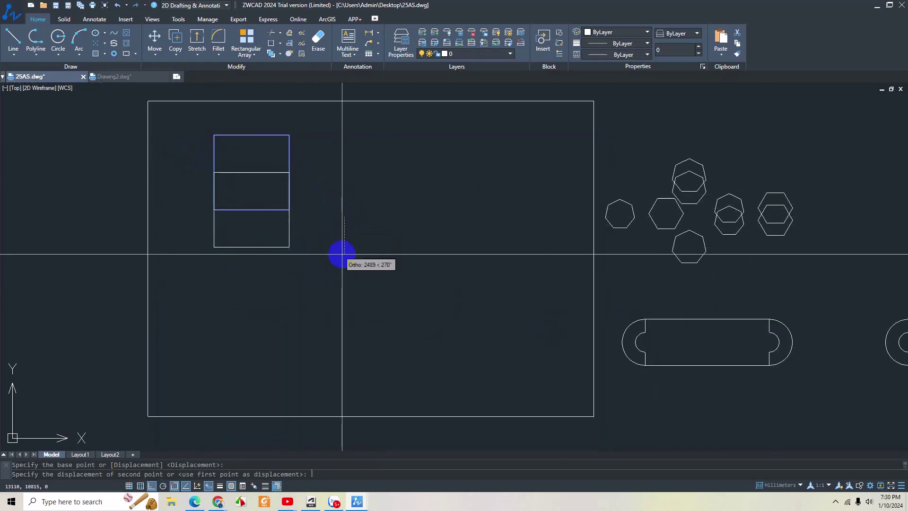
middle_click_drag(262, 179, 297, 186)
key("Escape")
key("Escape")
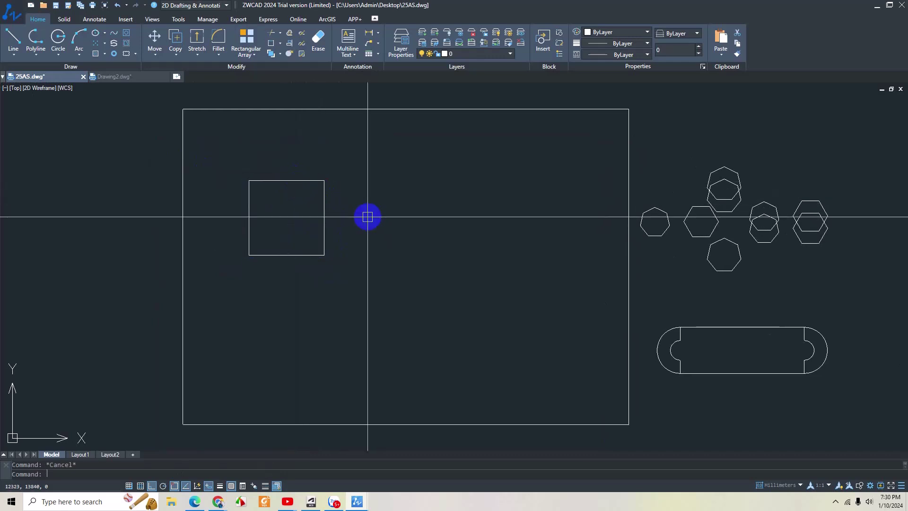
left_click(358, 282)
left_click(194, 144)
middle_click_drag(312, 200, 270, 197)
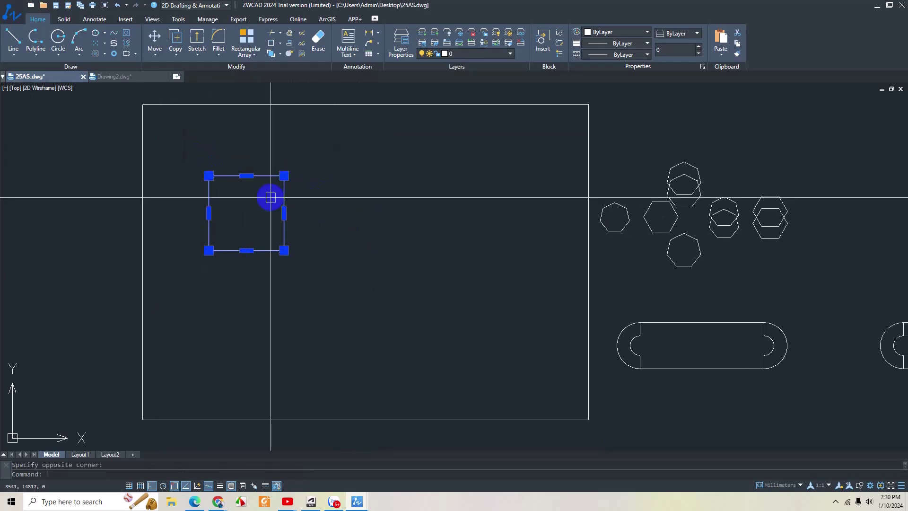
Step: Draw a smaller square inside the 5000 square
key("Escape")
type("rec")
key("Return")
left_click(443, 164)
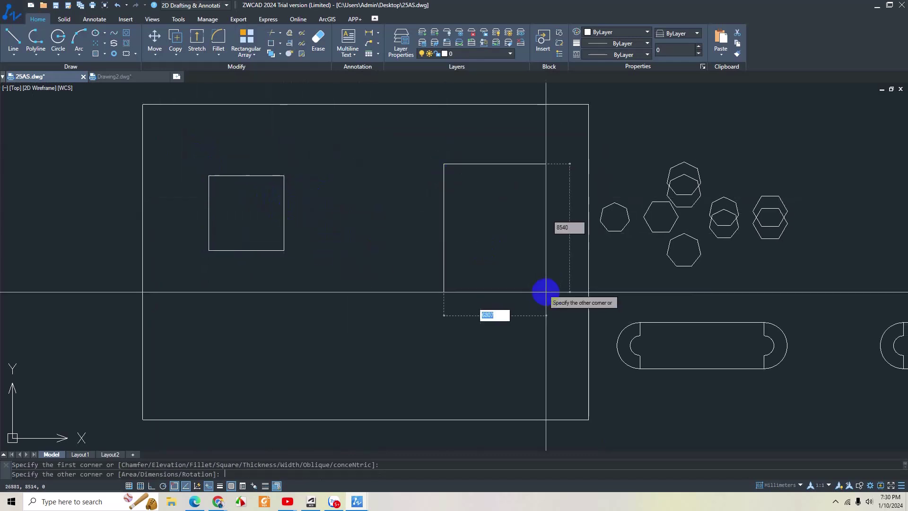
key("Escape")
middle_click_drag(386, 219, 402, 216)
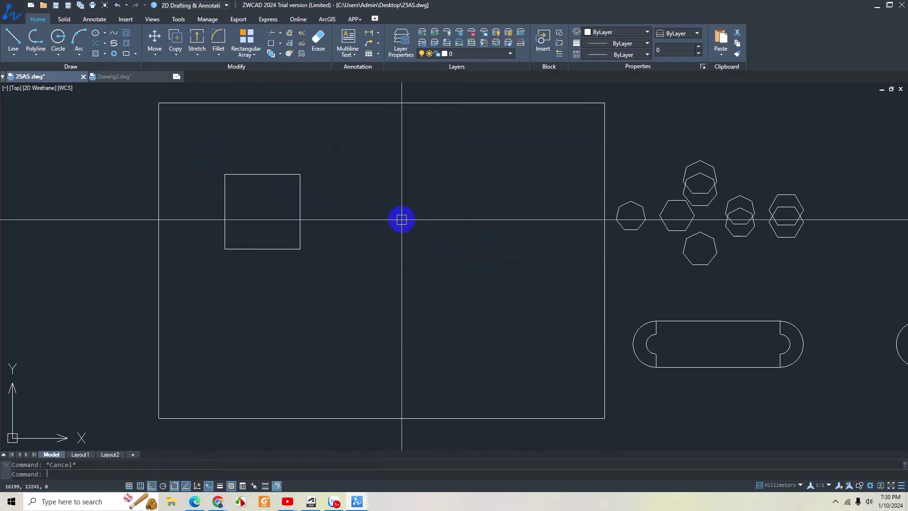
left_click(239, 174)
key("Escape")
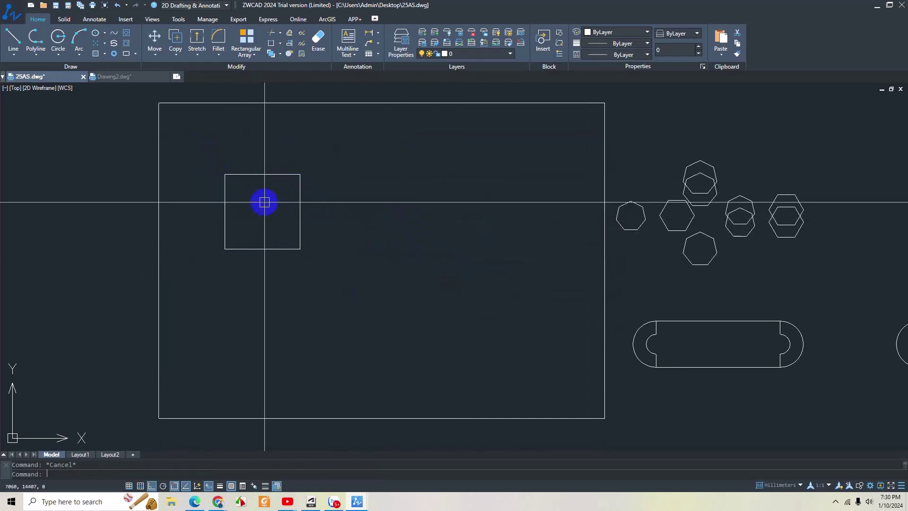
left_click(299, 194)
key("Escape")
Step: Draw a third, smallest square inside it, giving three nested squares
key("Return")
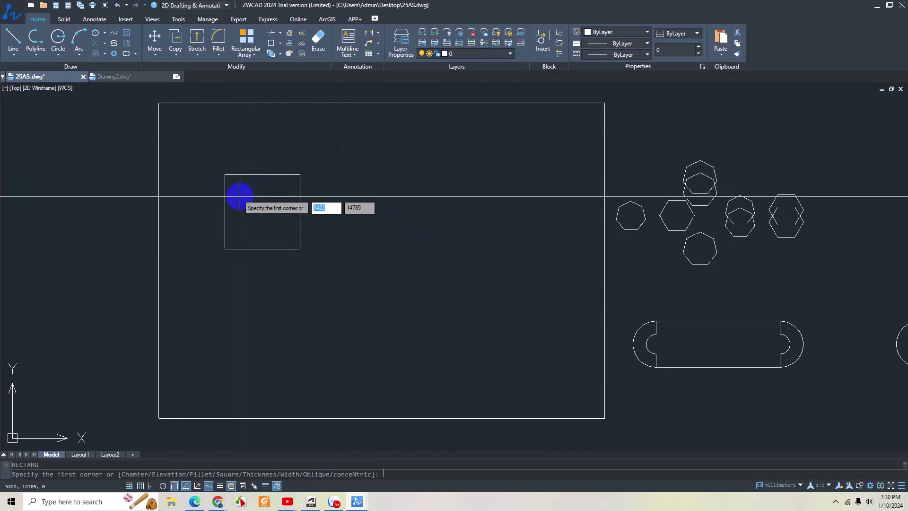
left_click(239, 192)
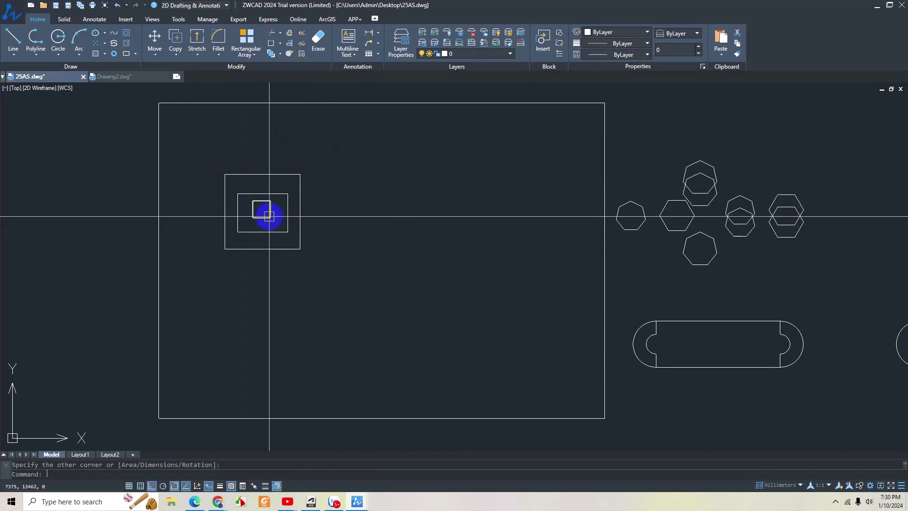
key("Escape")
left_click(231, 192)
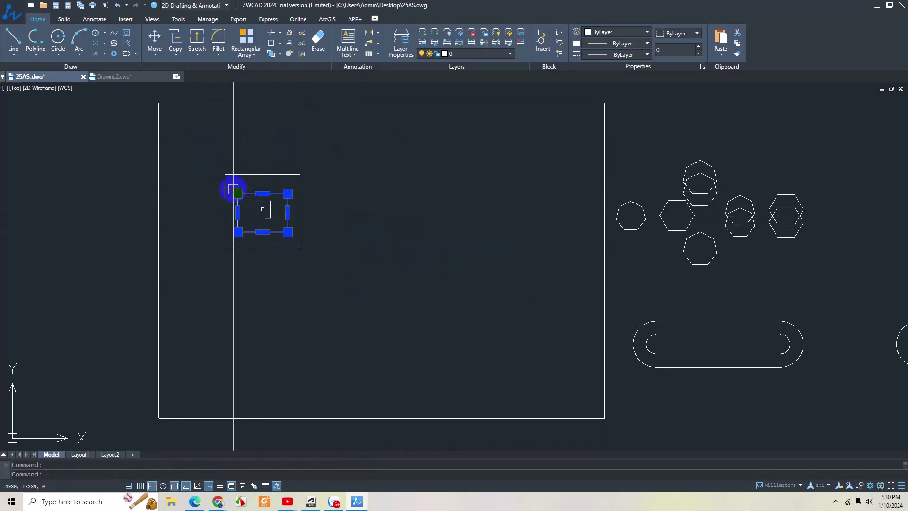
key("Escape")
scroll(260, 208, "up", 3)
left_click(254, 199)
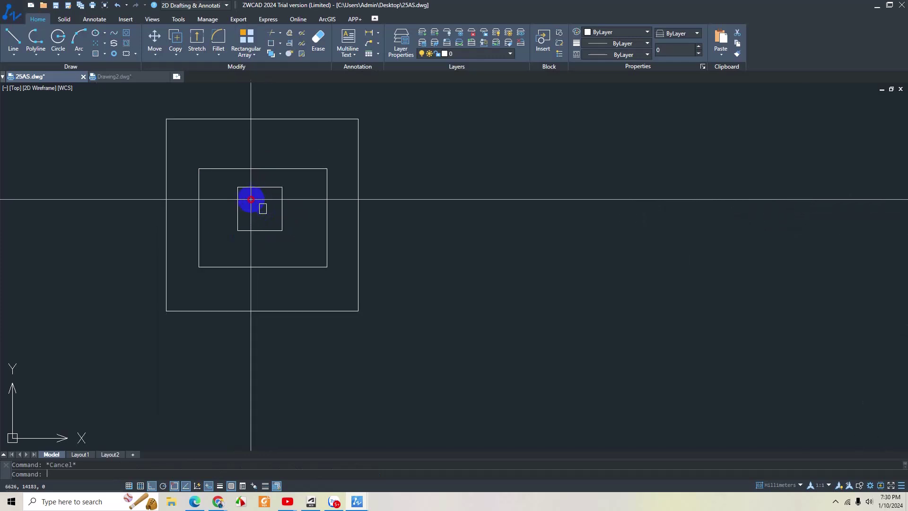
left_click(272, 222)
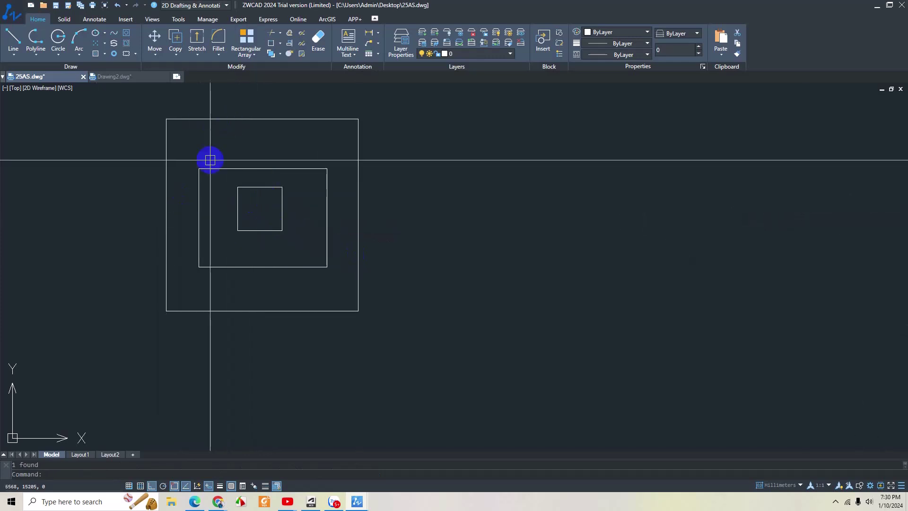
scroll(351, 230, "down", 2)
middle_click_drag(351, 230, 341, 135)
Step: Copy the nested squares to the left of the large rectangle
type("m")
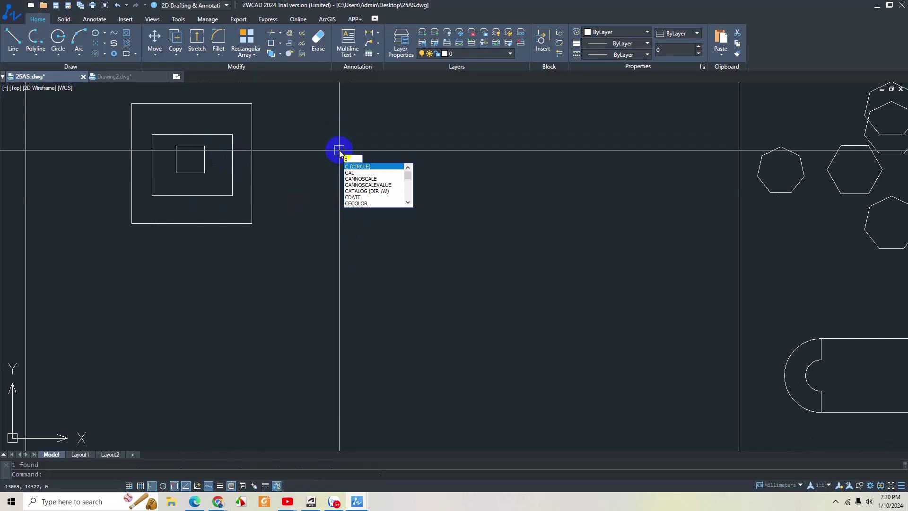
key("Return")
left_click(326, 255)
left_click(119, 110)
key("Return")
scroll(402, 239, "down", 2)
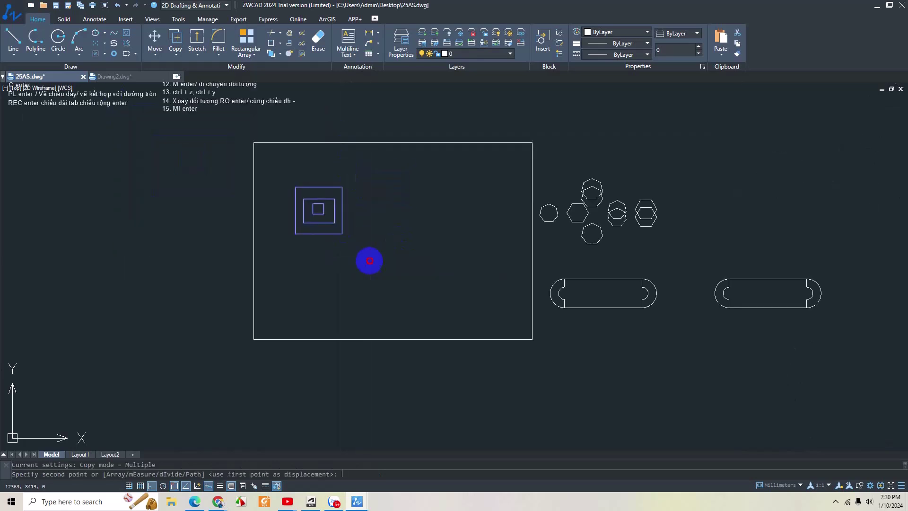
left_click(368, 259)
left_click(223, 249)
key("Escape")
scroll(331, 213, "up", 3)
scroll(318, 194, "up", 1)
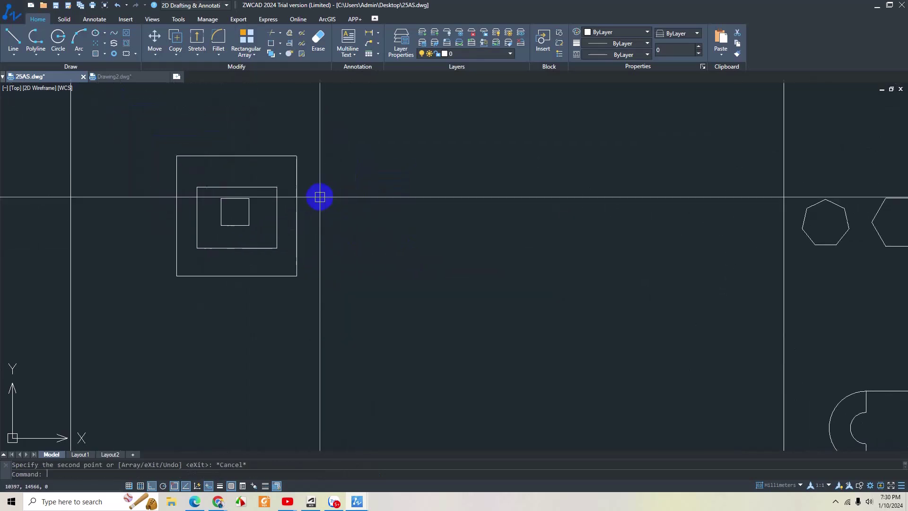
scroll(316, 198, "down", 2)
Step: Scale the original nested squares by factor 2 from their lower-left corner
type("sc")
key("Return")
left_click(194, 156)
left_click(344, 273)
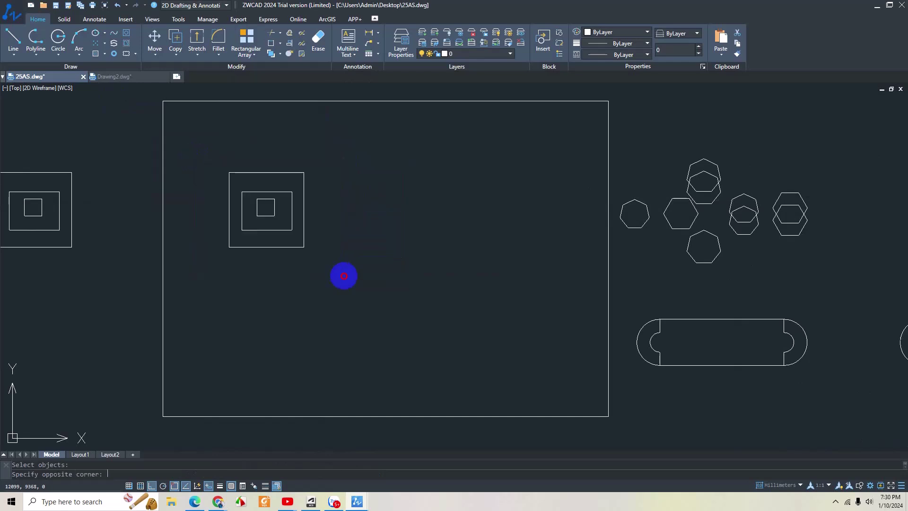
key("Return")
left_click(228, 247)
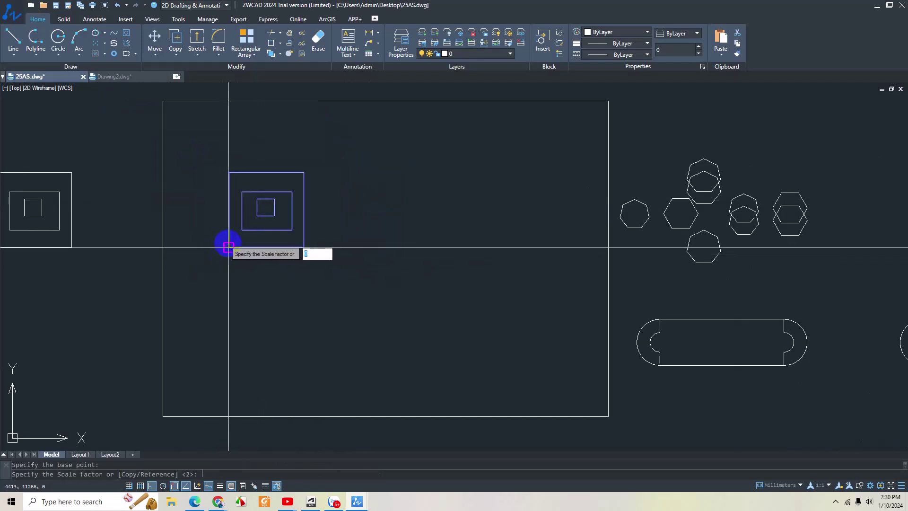
key("Return")
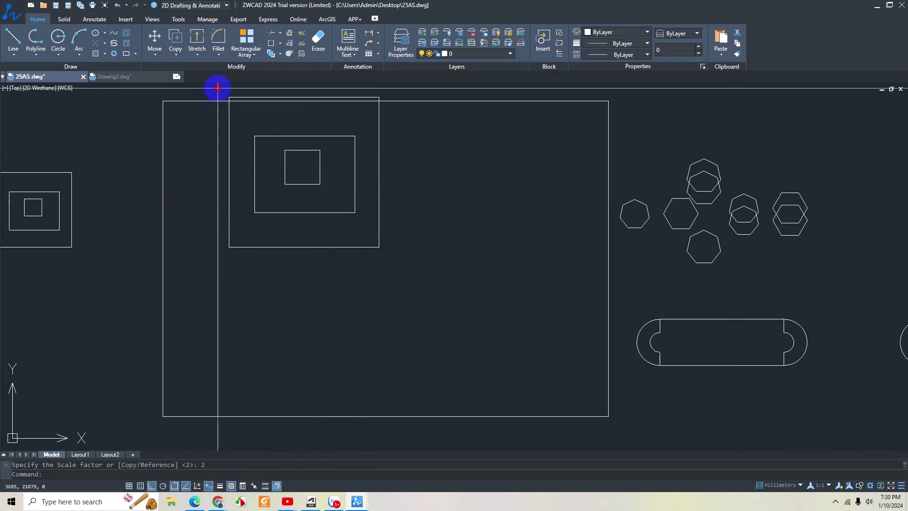
Step: Move the enlarged squares down inside the rectangle and reselect them
left_click(218, 87)
left_click(434, 319)
type("m")
key("Return")
left_click(412, 330)
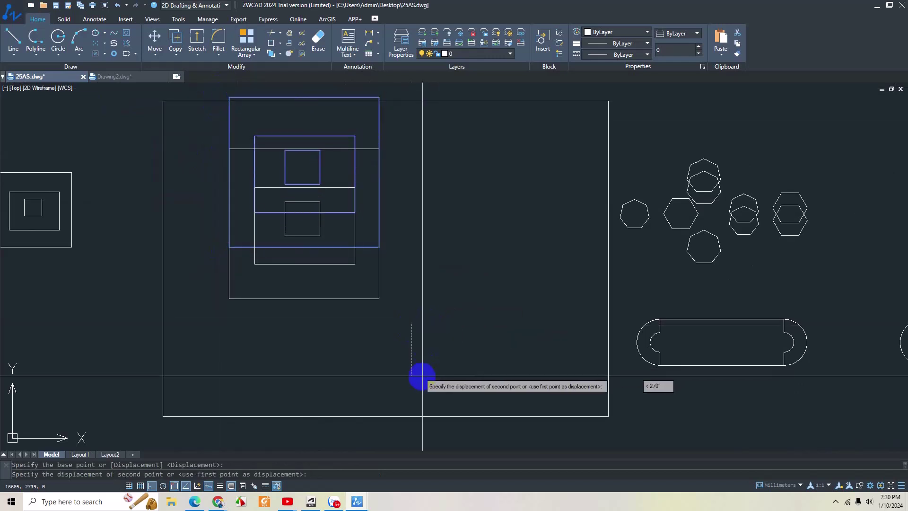
left_click(420, 387)
middle_click_drag(418, 296, 409, 319)
left_click(174, 164)
left_click(421, 363)
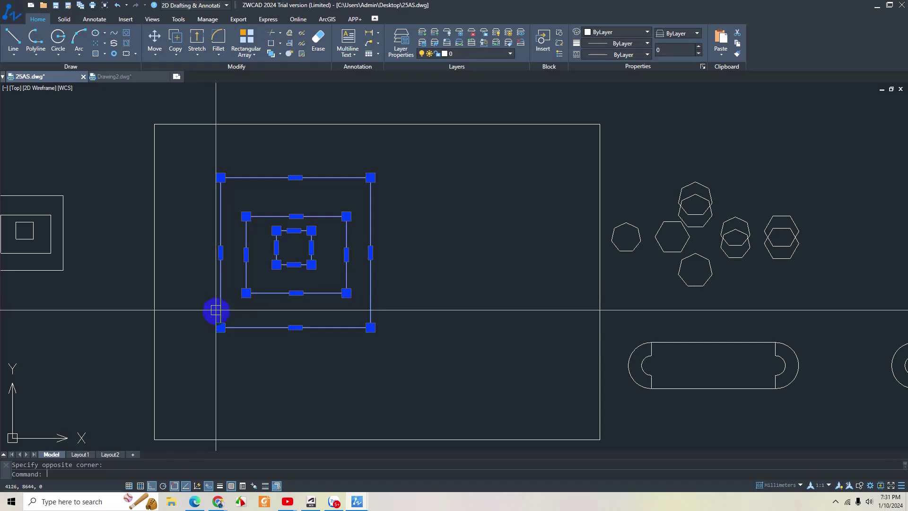
Step: Scale the three nested squares by 0.5 from their lower-left corner
key("Escape")
scroll(243, 337, "down", 1)
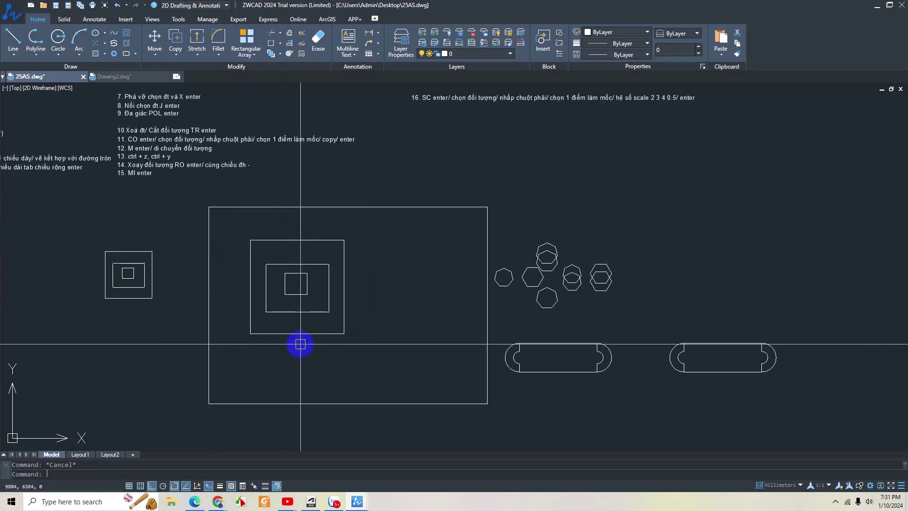
scroll(299, 344, "down", 2)
scroll(435, 328, "up", 1)
type("m")
key("Return")
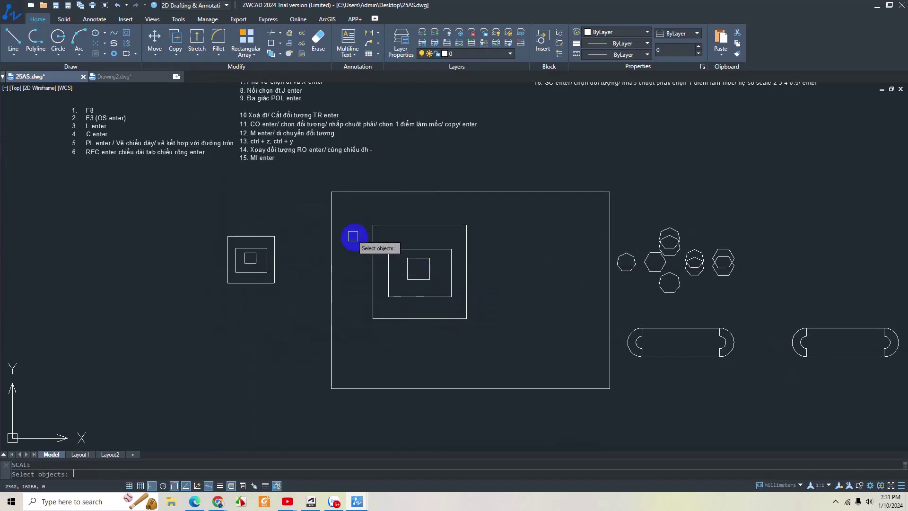
left_click_drag(355, 211, 480, 331)
key("Return")
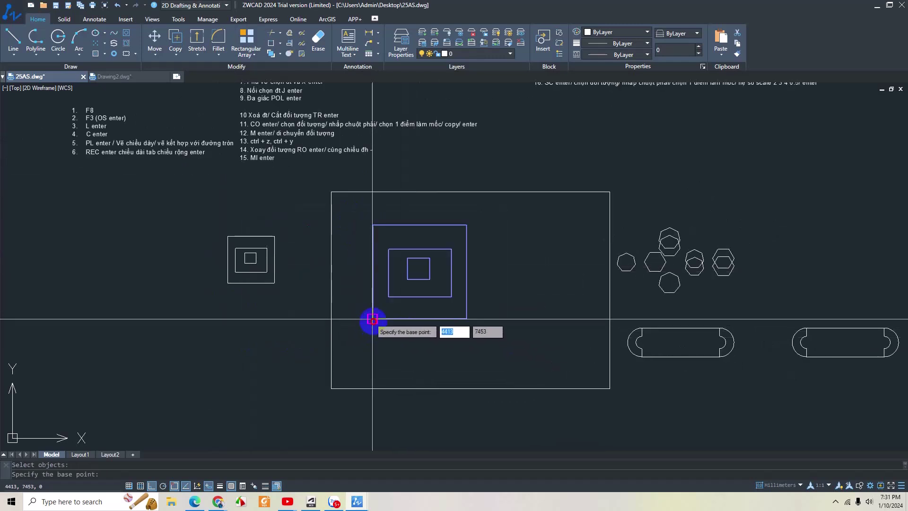
left_click(373, 319)
type("0.5")
key("Return")
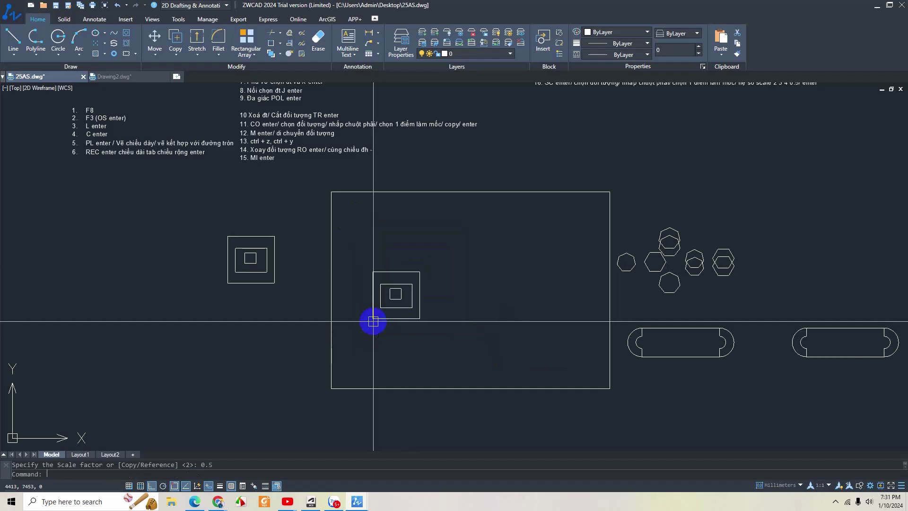
Step: Move the shrunken squares slightly up inside the large square
left_click_drag(360, 267, 446, 342)
type("m")
key("Return")
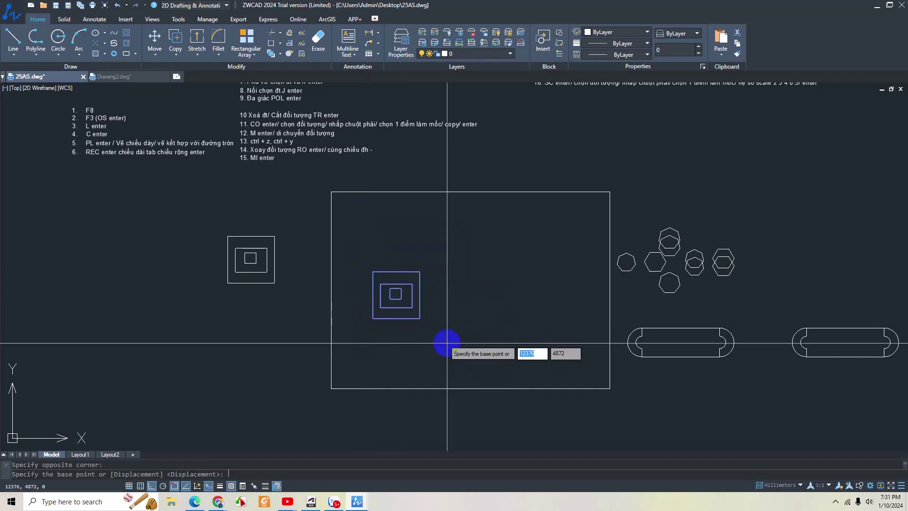
left_click(444, 343)
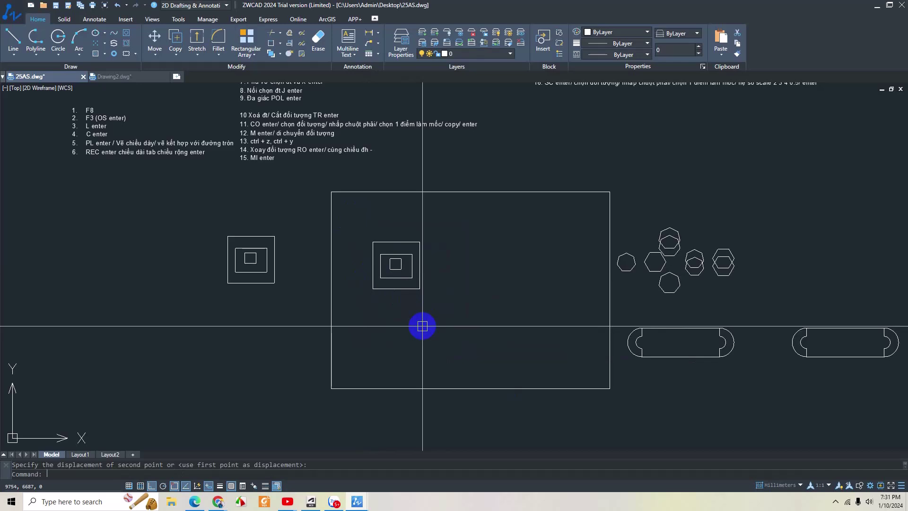
left_click(423, 326)
scroll(365, 266, "up", 2)
Step: Delete the two inner squares from the drawing
left_click_drag(378, 237, 469, 294)
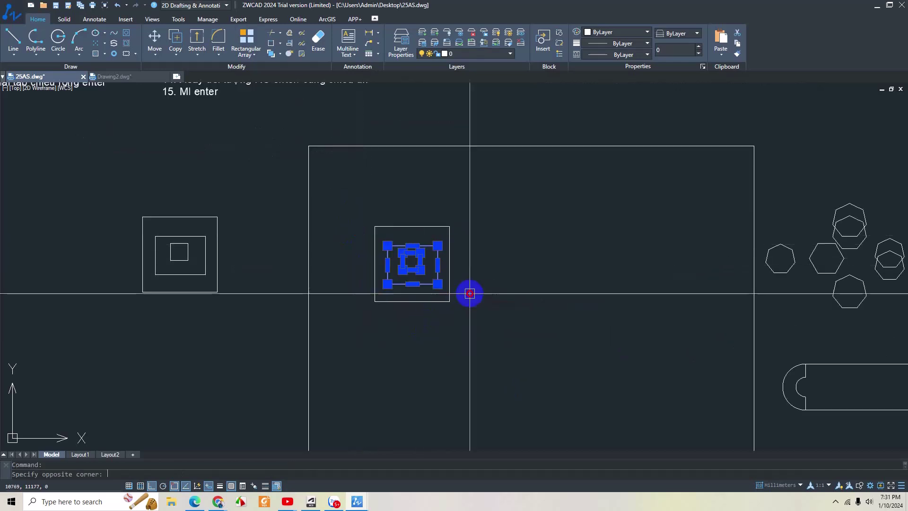
key("Delete")
scroll(502, 233, "down", 2)
scroll(460, 304, "up", 1)
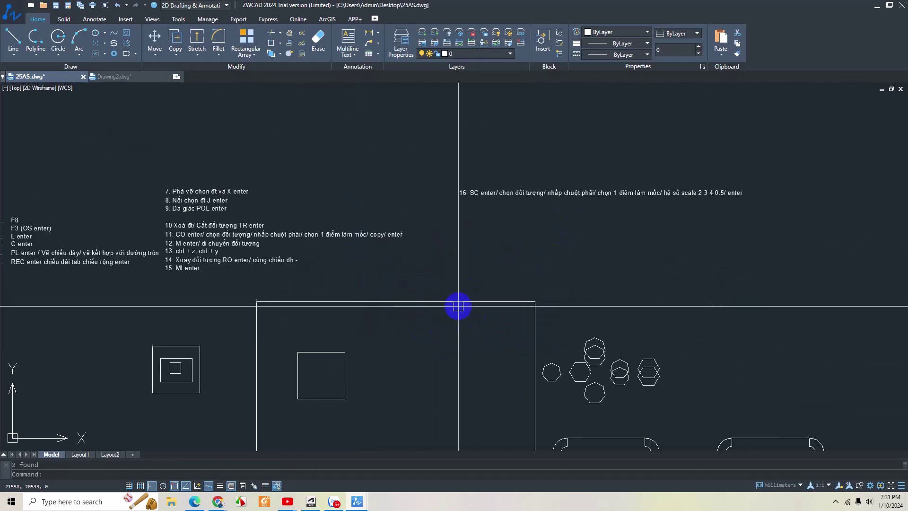
scroll(494, 229, "down", 1)
Step: Add the line '17. S enter' beneath note 16 in the notes MText
left_click(482, 196)
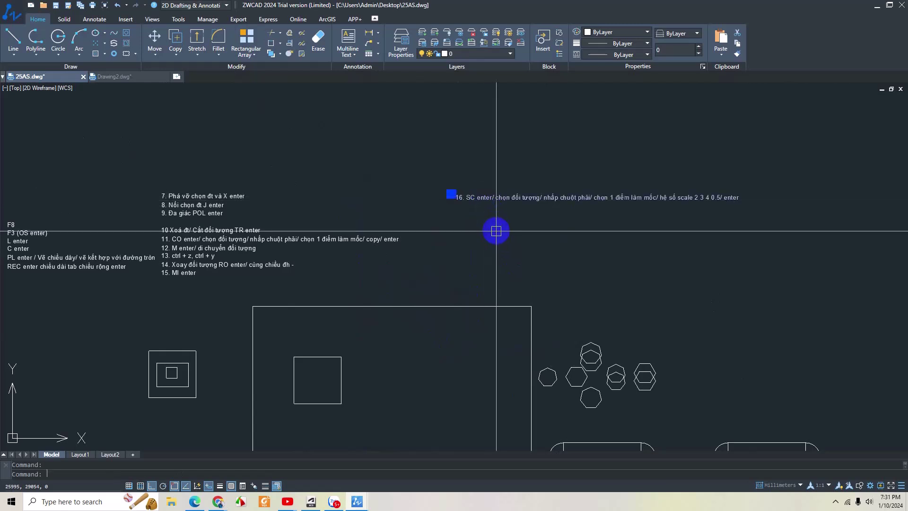
key("Escape")
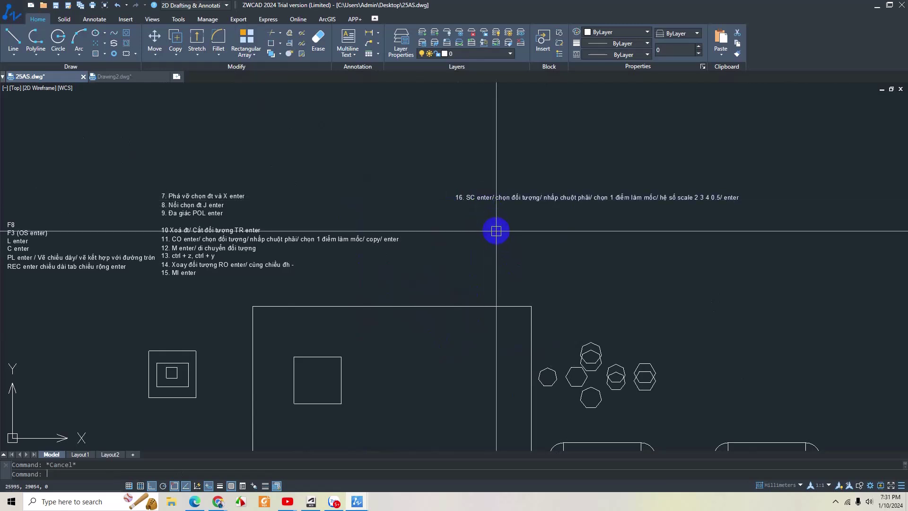
type("c")
key("Escape")
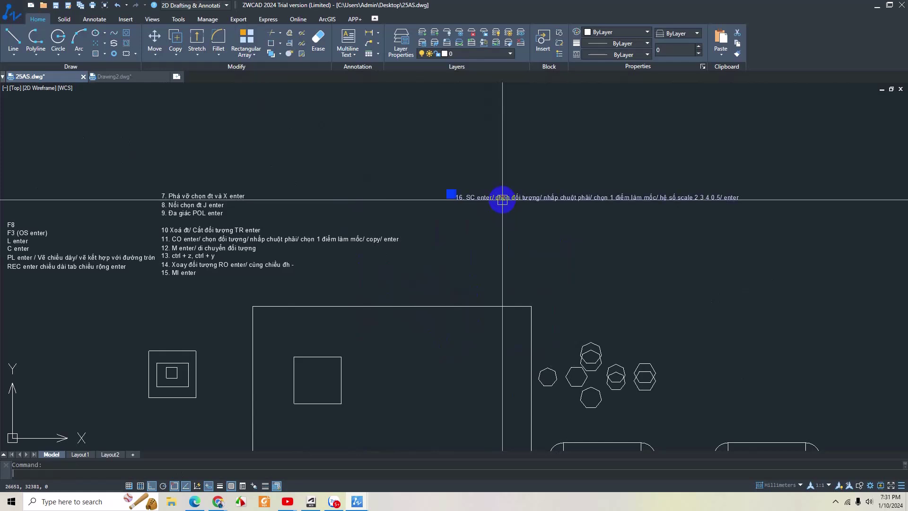
double_click(499, 197)
key("Return")
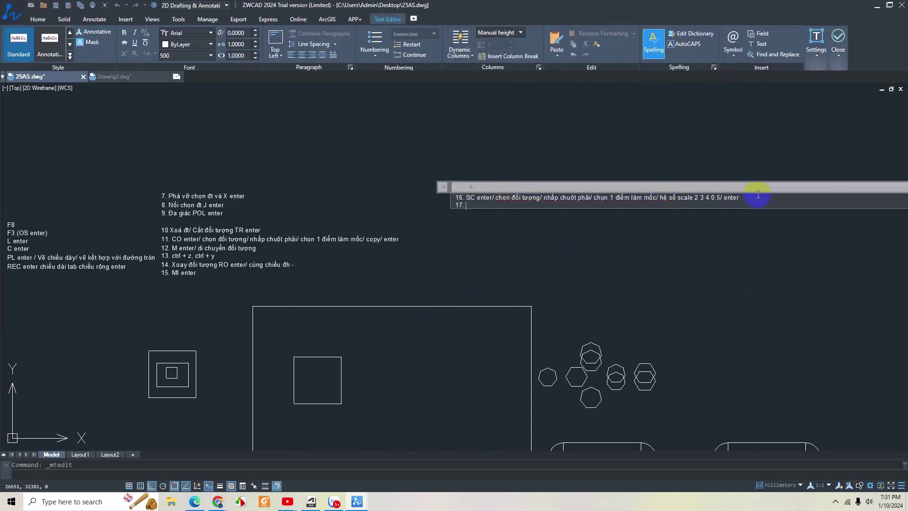
type("S enter")
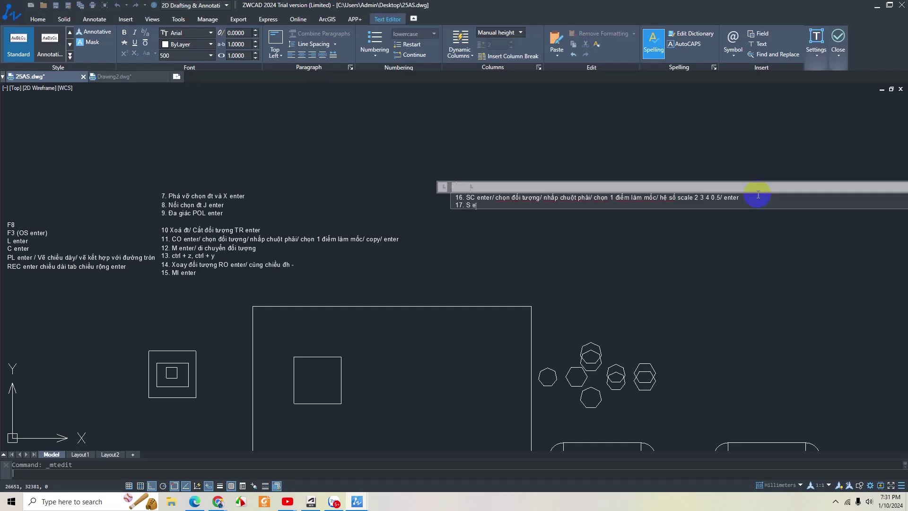
left_click(761, 233)
scroll(569, 237, "down", 2)
scroll(480, 268, "up", 2)
Step: Move the small square up inside the large frame
scroll(471, 295, "up", 2)
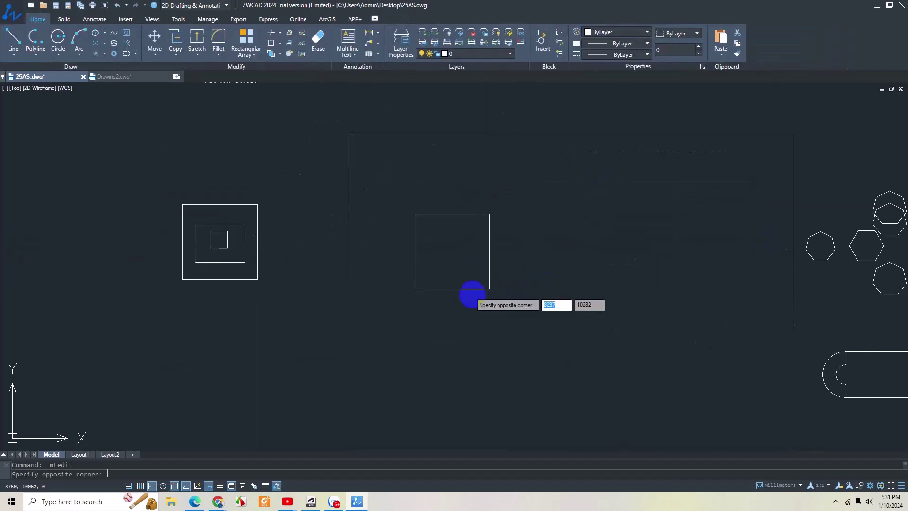
left_click(439, 238)
type("m")
key("Return")
left_click(439, 239)
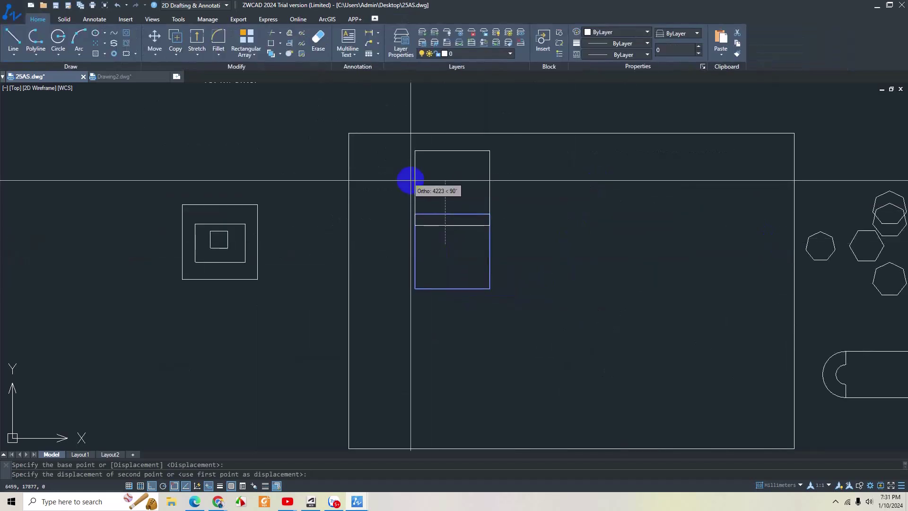
left_click(409, 184)
Step: Move the square back down so it sits slightly lower than before
middle_click_drag(488, 197, 448, 242)
left_click(507, 295)
left_click(355, 215)
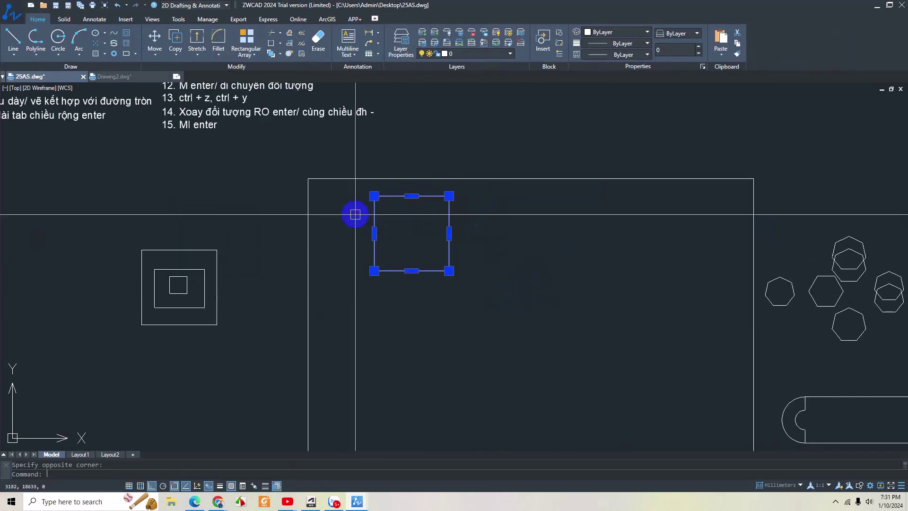
type("m")
key("Return")
left_click(405, 304)
left_click(401, 379)
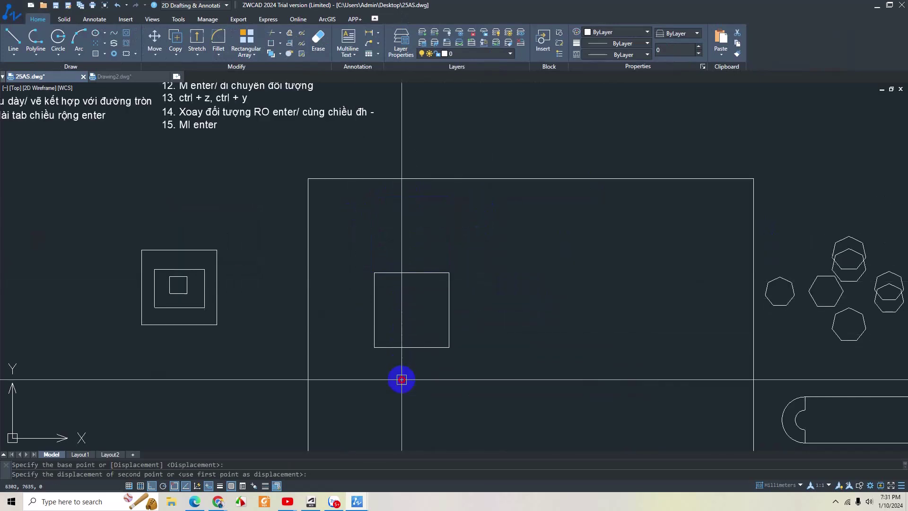
left_click(415, 270)
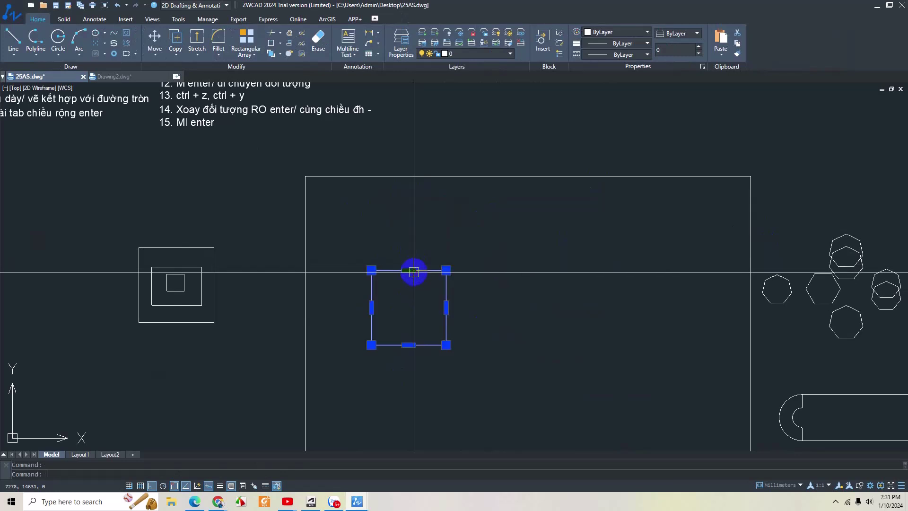
key("Escape")
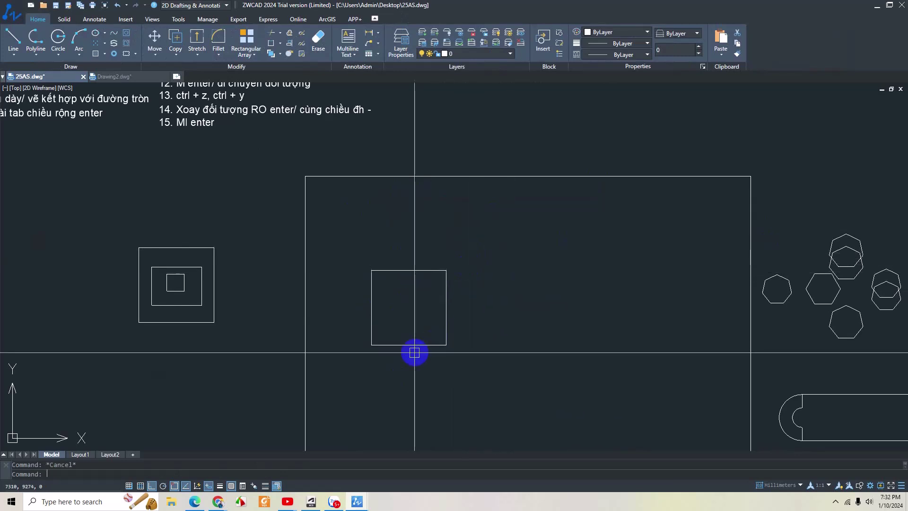
middle_click_drag(446, 310, 428, 273)
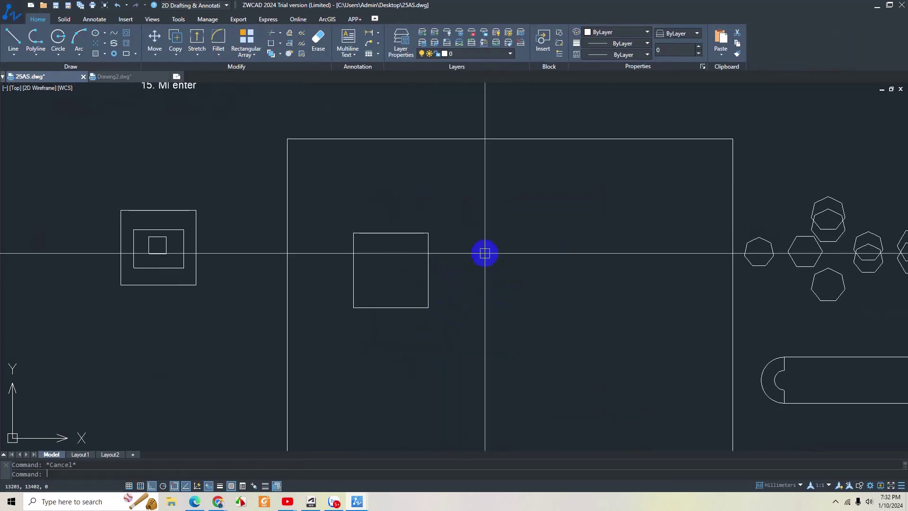
Step: Stretch the square's right side 3000 to the right
type("mi")
key("Return")
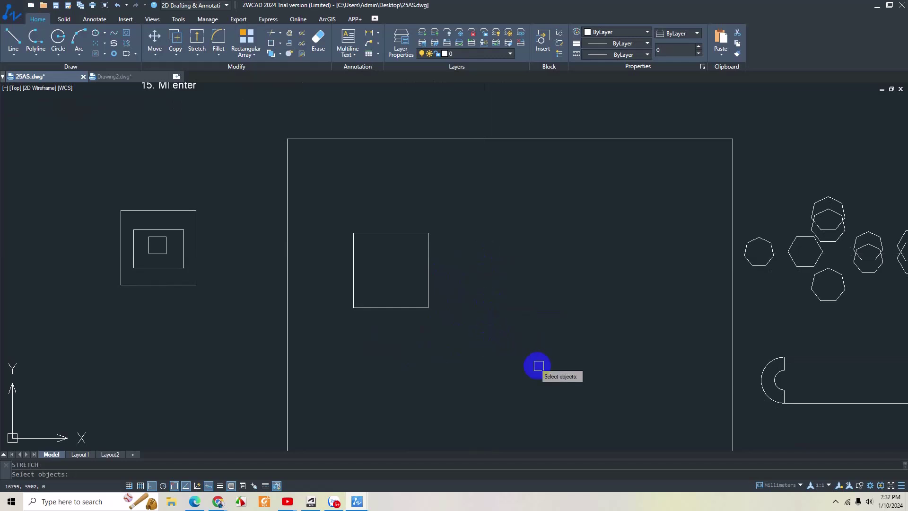
left_click(542, 360)
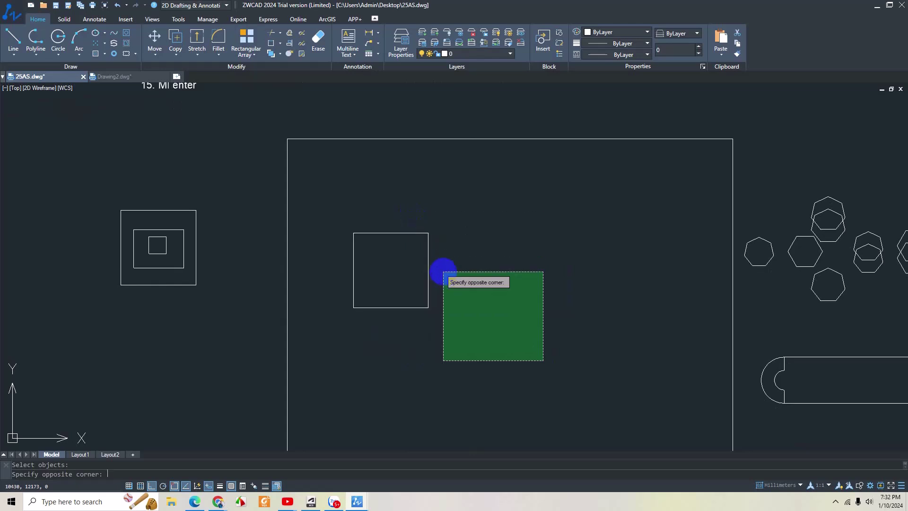
left_click(396, 197)
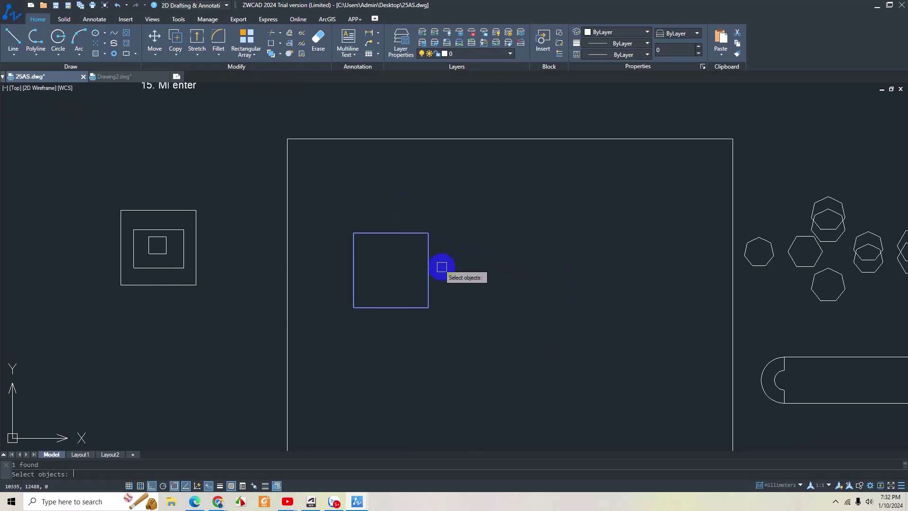
key("Return")
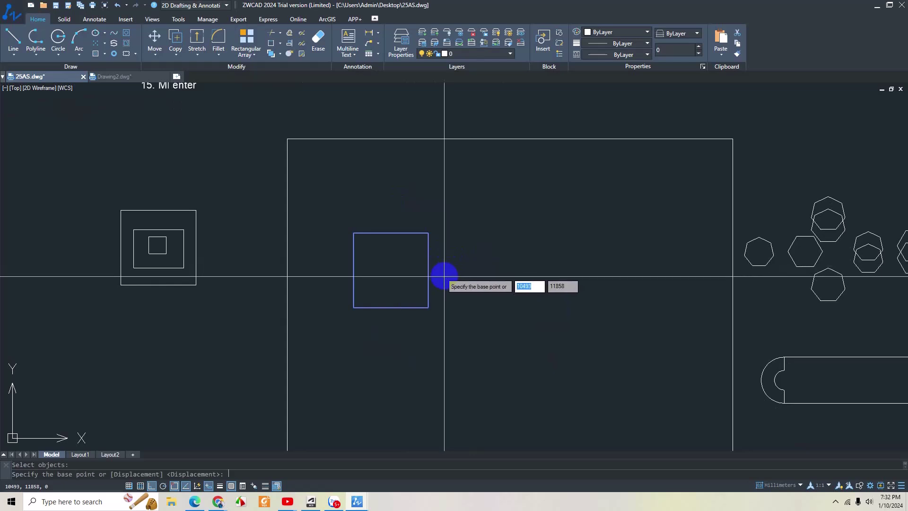
left_click(428, 307)
type("3000")
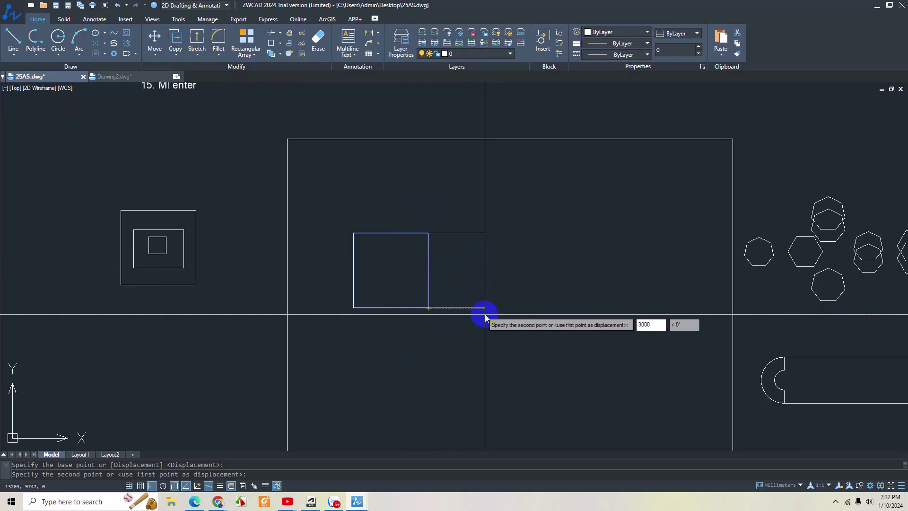
key("Return")
left_click(501, 328)
left_click(408, 159)
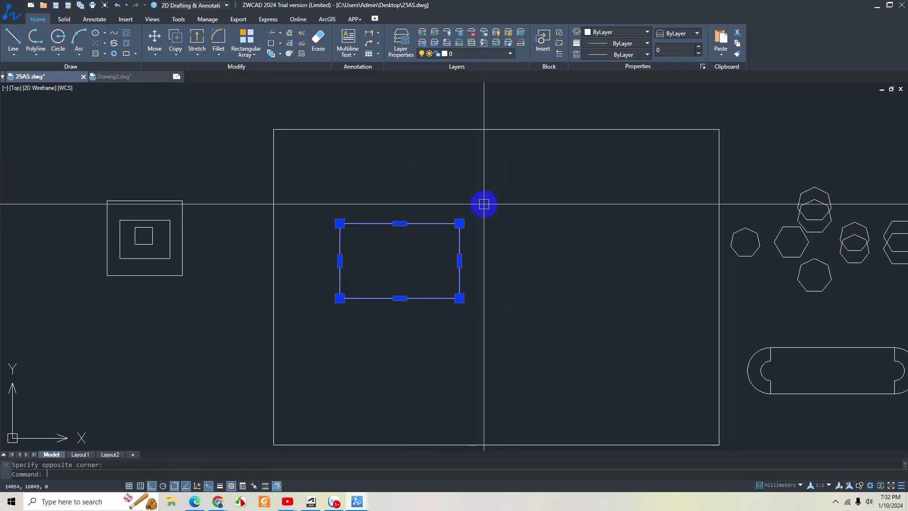
key("Escape")
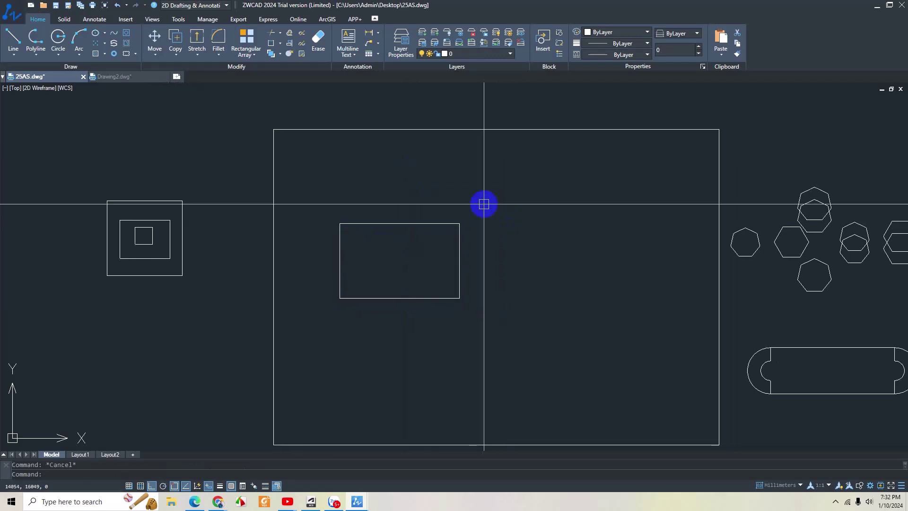
Step: Stretch the rectangle's top edge up by 1000
key("Return")
left_click(490, 249)
left_click(289, 204)
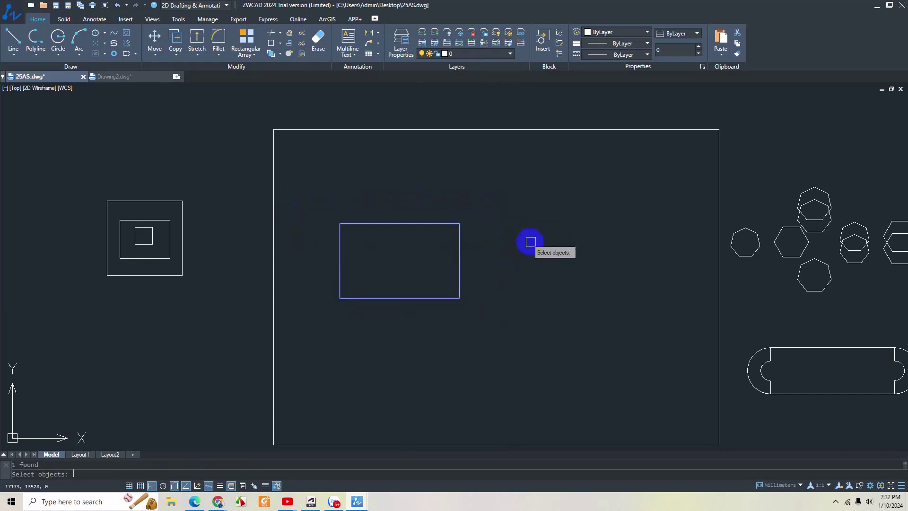
key("Return")
left_click(525, 247)
type("1000")
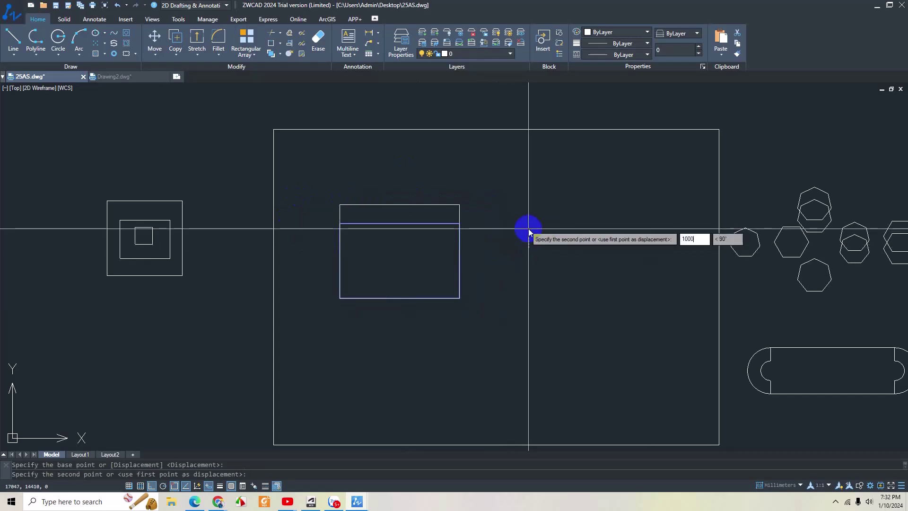
key("Return")
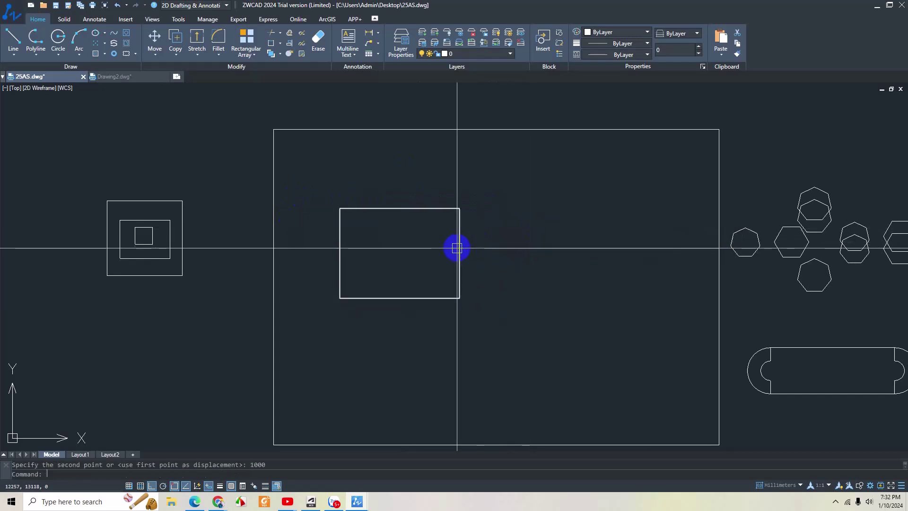
Step: Move the stretched rectangle higher within the large frame
left_click(458, 248)
middle_click_drag(563, 233, 573, 194)
key("Escape")
left_click(465, 249)
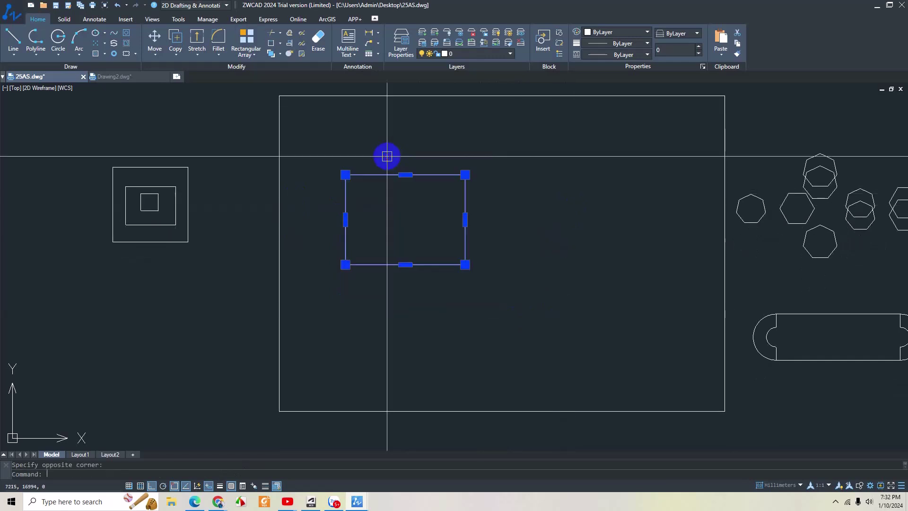
type("m")
key("Return")
left_click(533, 264)
left_click(517, 234)
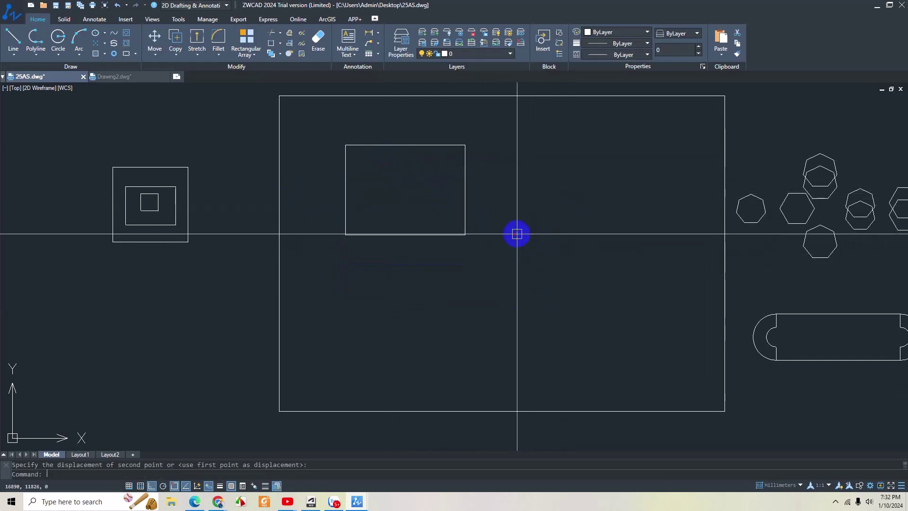
scroll(519, 327, "down", 1)
scroll(465, 294, "down", 2)
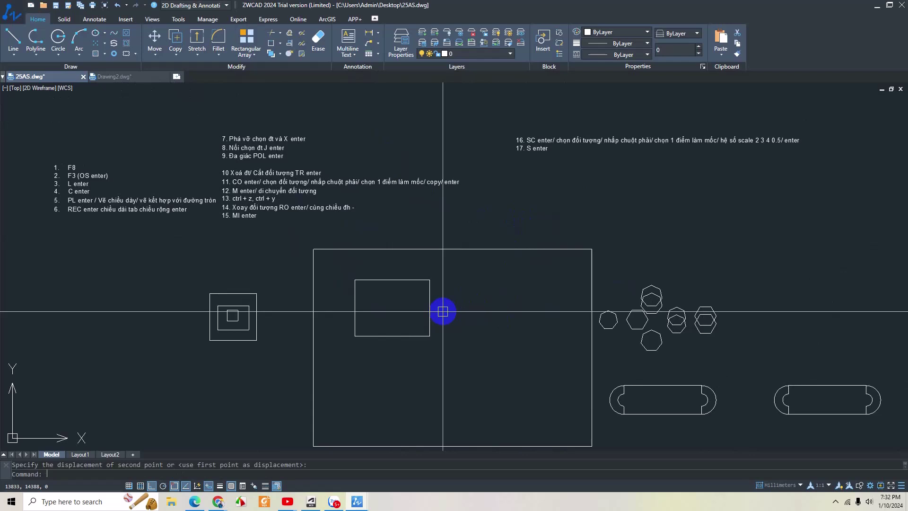
left_click(446, 365)
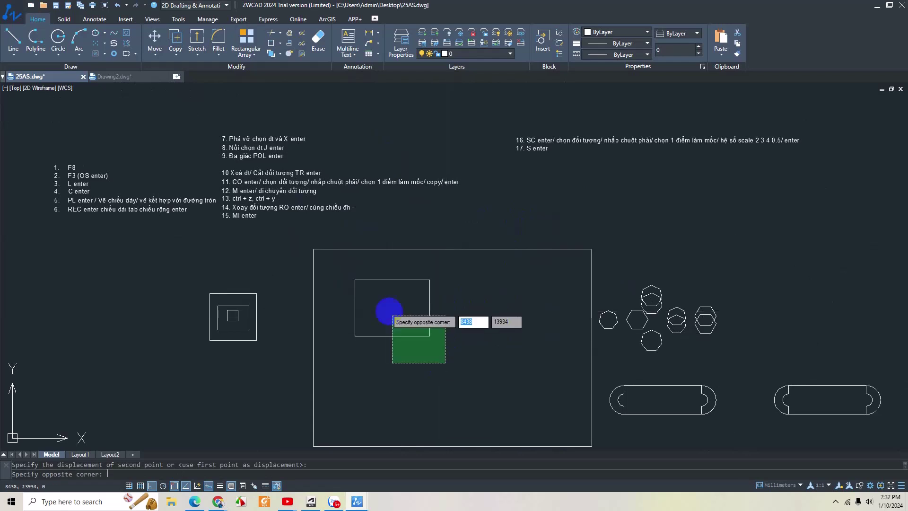
left_click(385, 312)
middle_click_drag(536, 206, 530, 216)
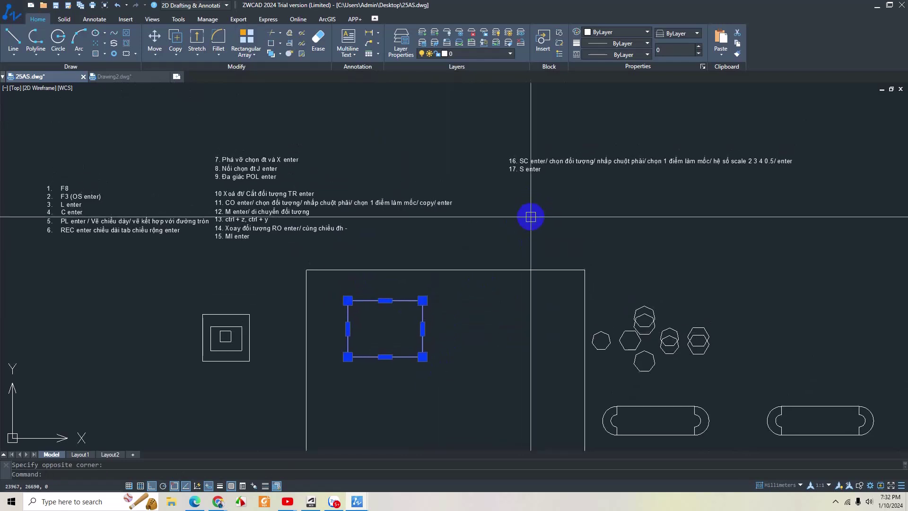
key("Escape")
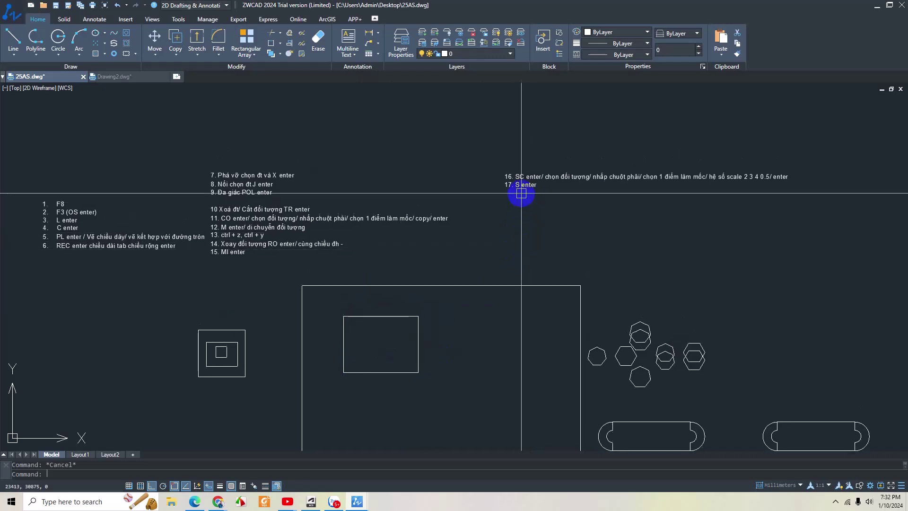
Step: Start a new note line under note 17 and find Chamfer in the Modify dropdowns
double_click(539, 184)
key("Return")
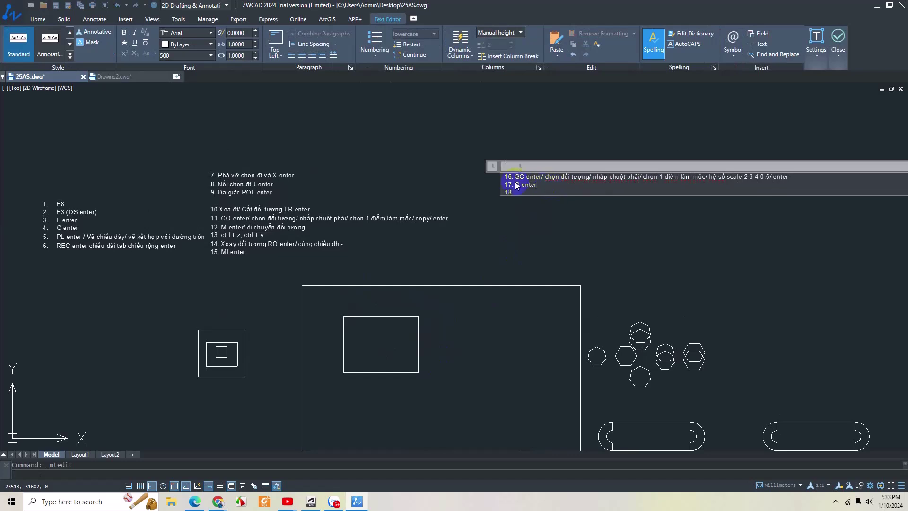
left_click(394, 188)
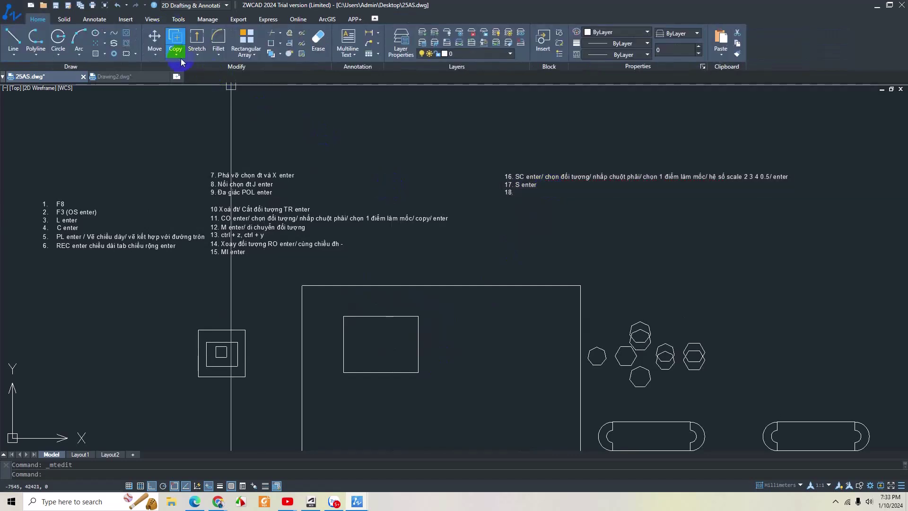
left_click(197, 55)
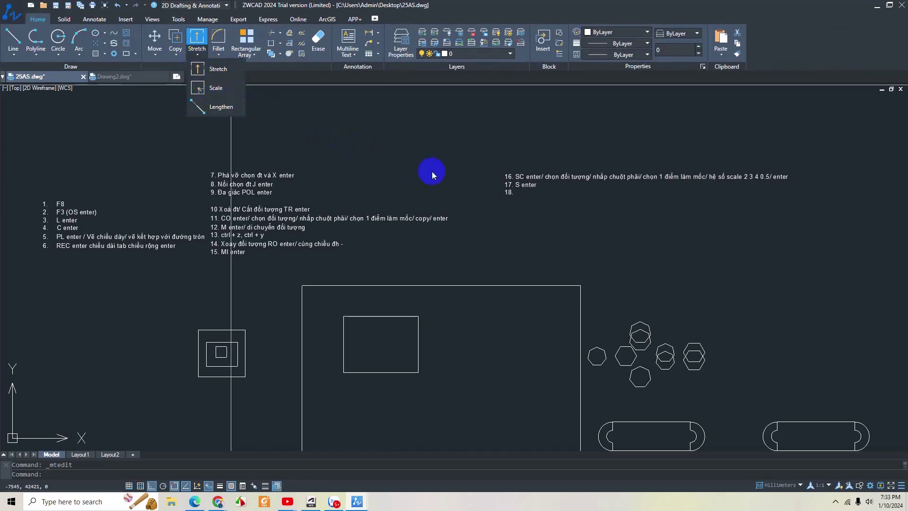
left_click(297, 118)
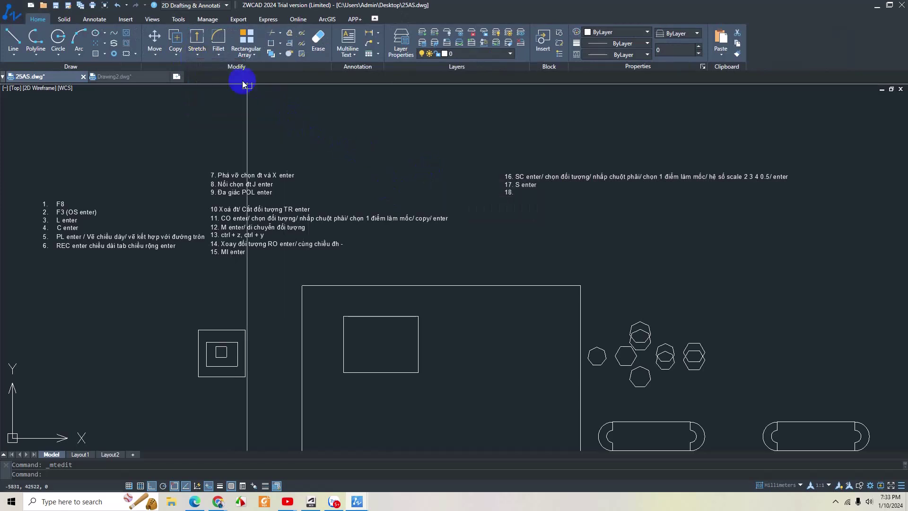
left_click(220, 57)
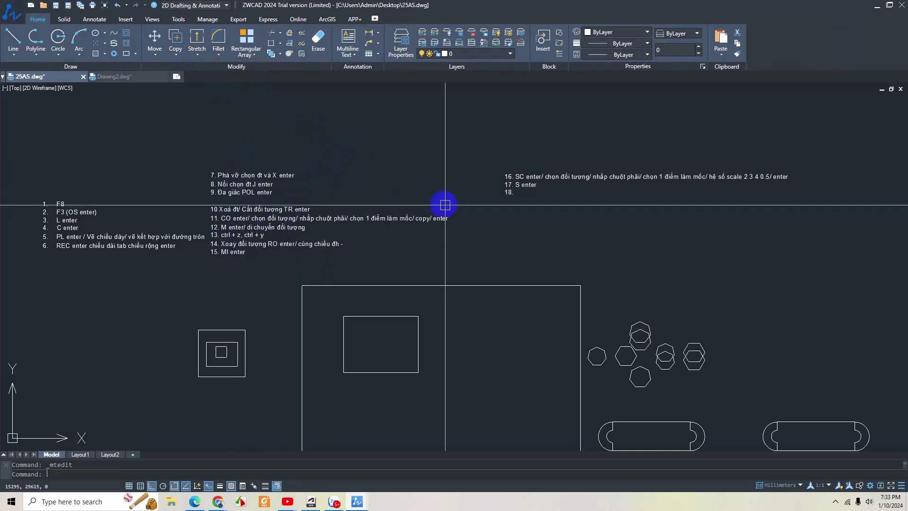
Step: Correct line 18 of the notes to read '18. CHA vát mép'
left_click(515, 192)
double_click(515, 192)
type("CHẶC")
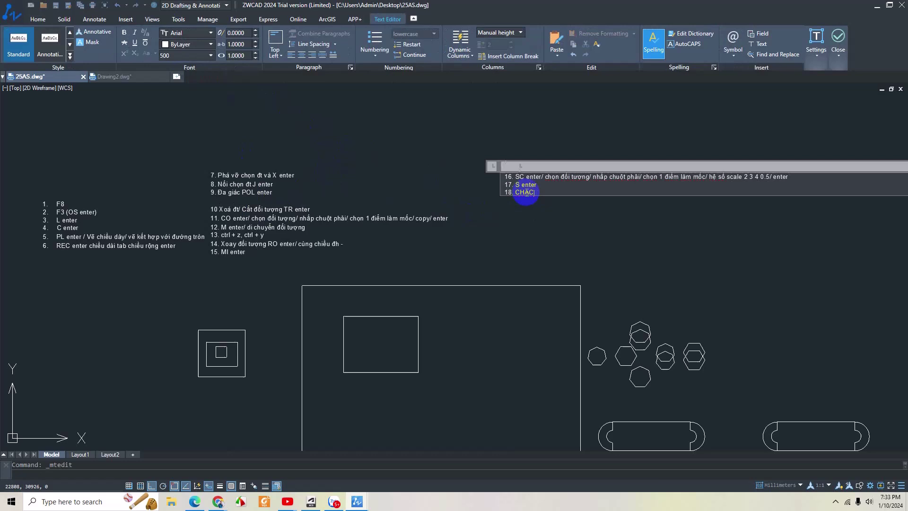
key("BackSpace")
type("vát mé")
type("p")
left_click(527, 204)
scroll(489, 249, "up", 1)
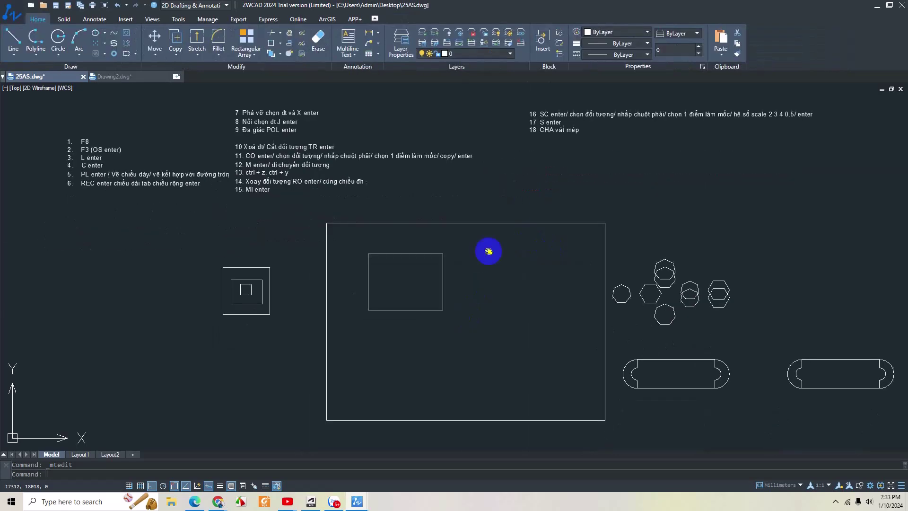
scroll(409, 264, "up", 3)
middle_click_drag(410, 263, 382, 261)
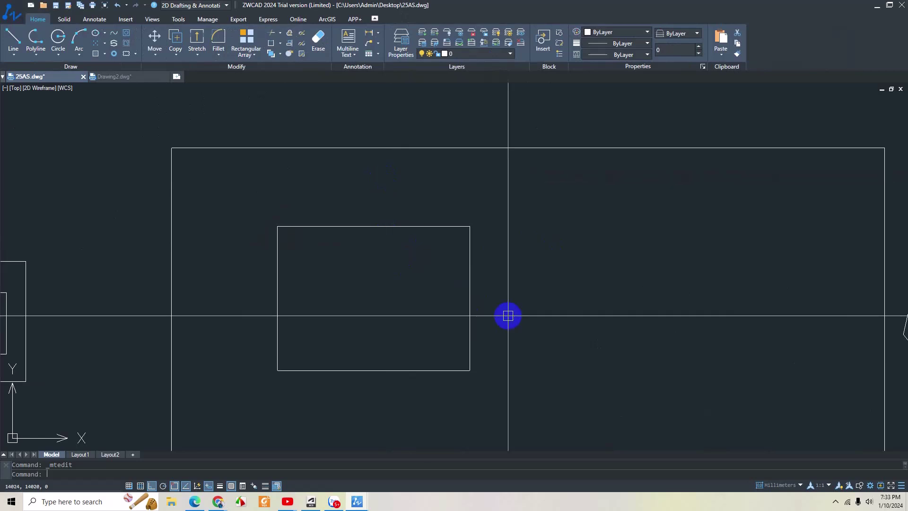
middle_click_drag(536, 328, 527, 314)
type("l")
key("Return")
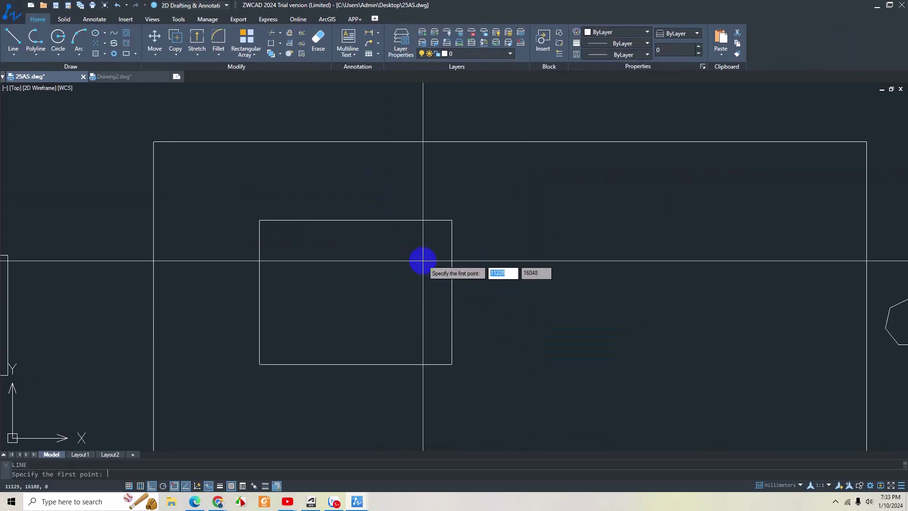
left_click(397, 193)
key("F8")
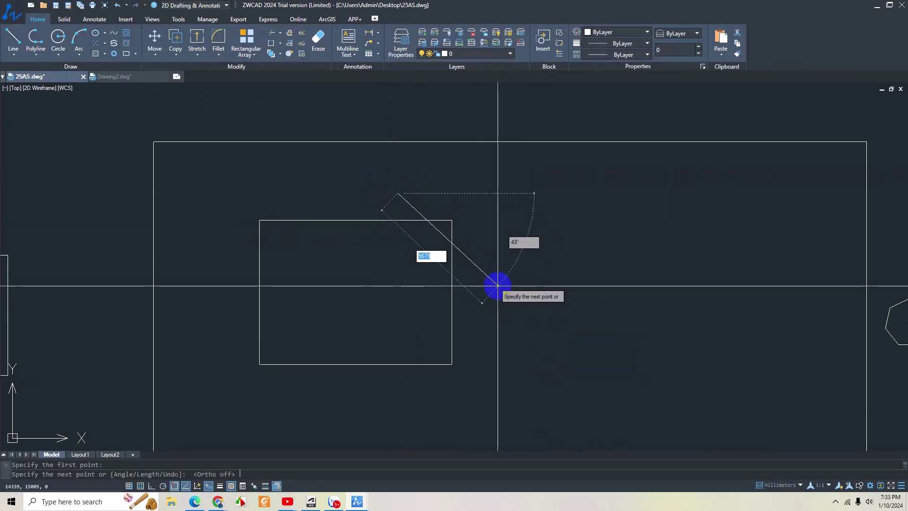
left_click(495, 299)
key("Escape")
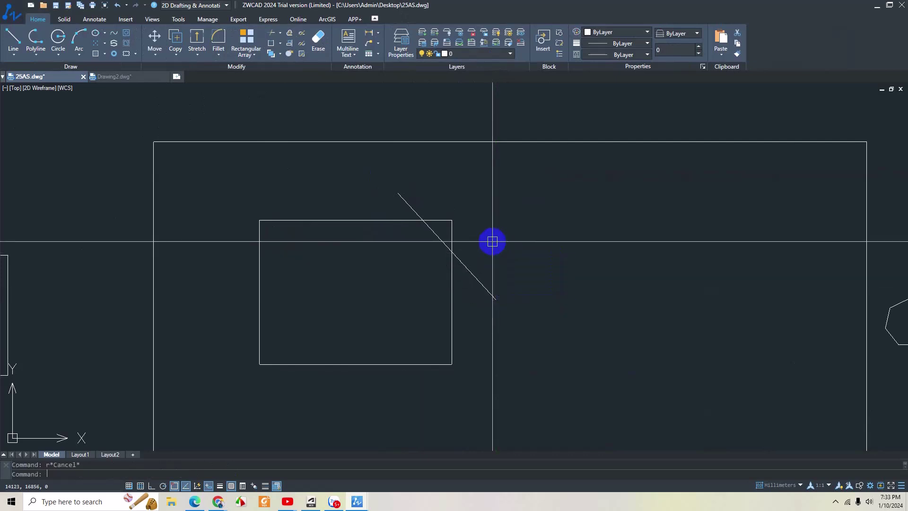
type("tr")
key("Return")
left_click(451, 231)
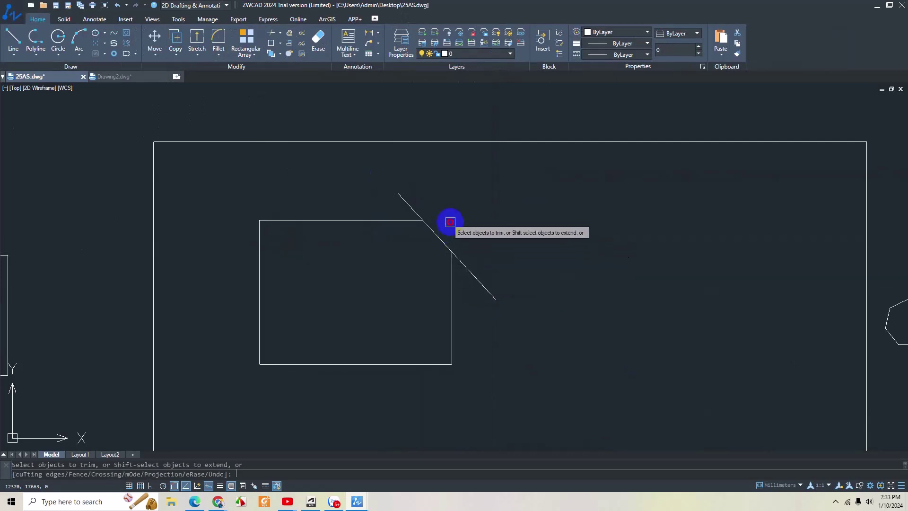
left_click(475, 277)
left_click(410, 206)
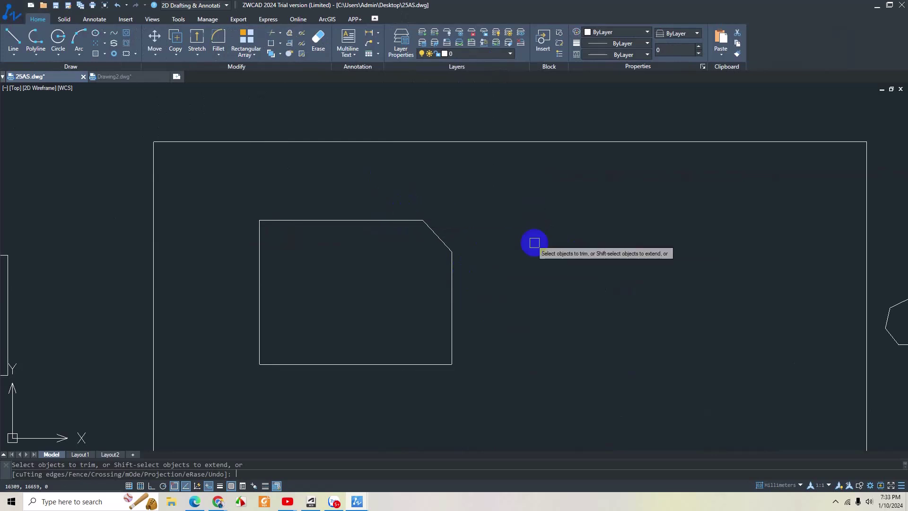
key("Escape")
key("ctrl+z")
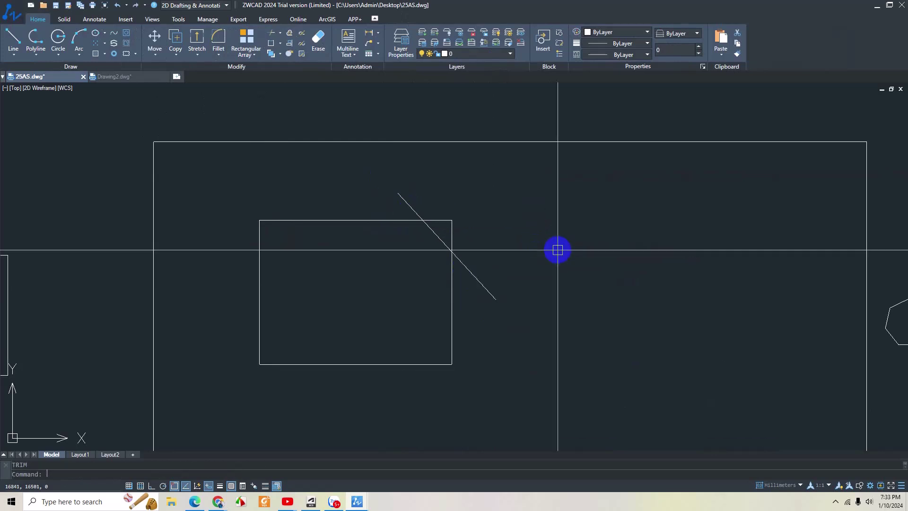
key("ctrl+z")
type("f")
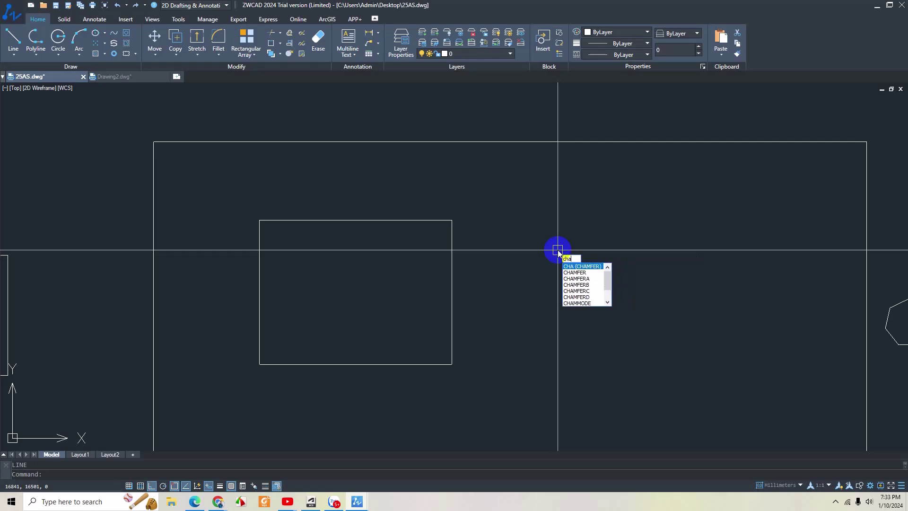
Step: Bevel the corner between the top and right edges with 1000 and 500 distances
key("Return")
type("d")
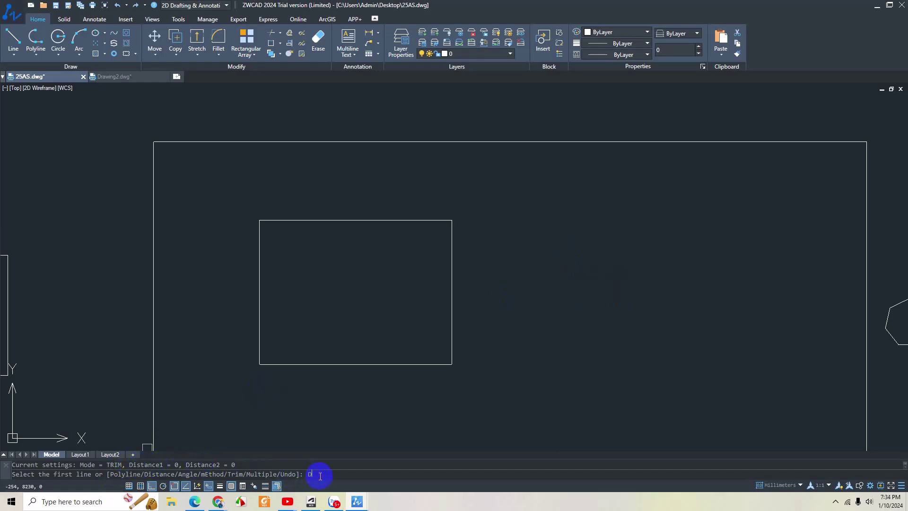
key("Return")
type("1")
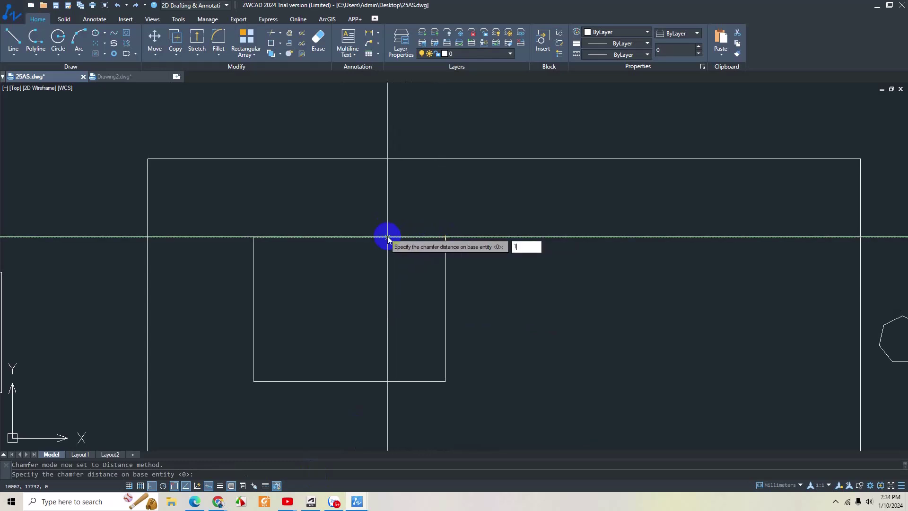
type("000")
key("Return")
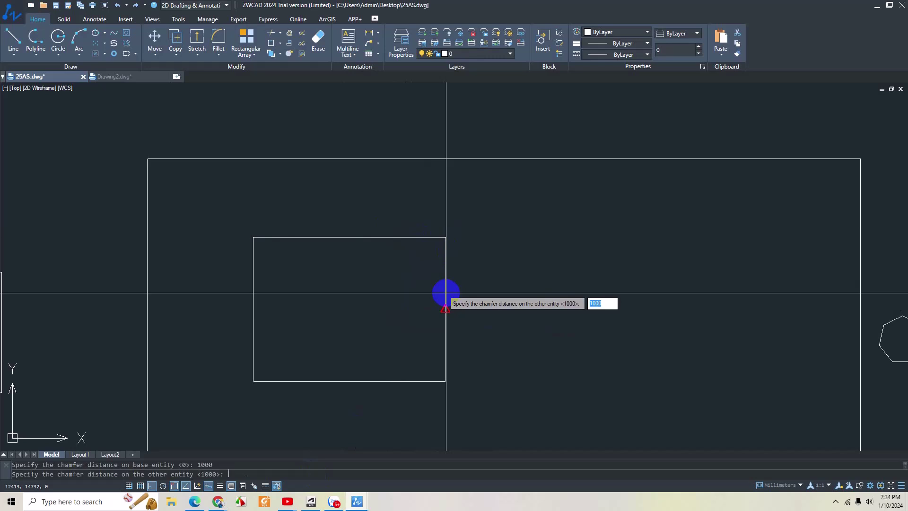
key("Return")
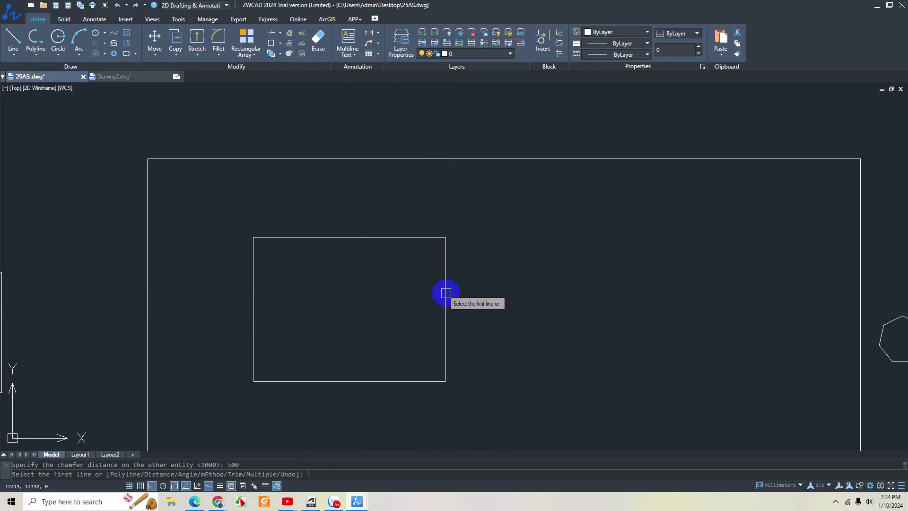
left_click(401, 238)
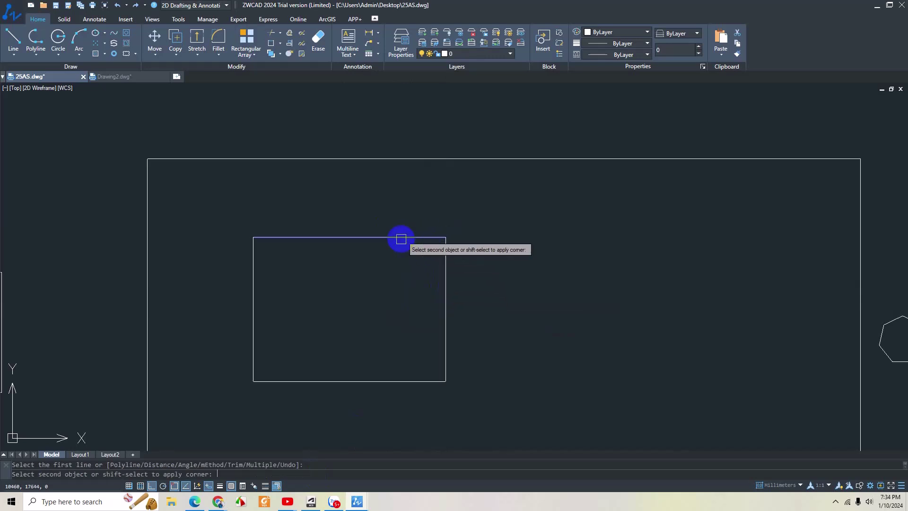
left_click(445, 269)
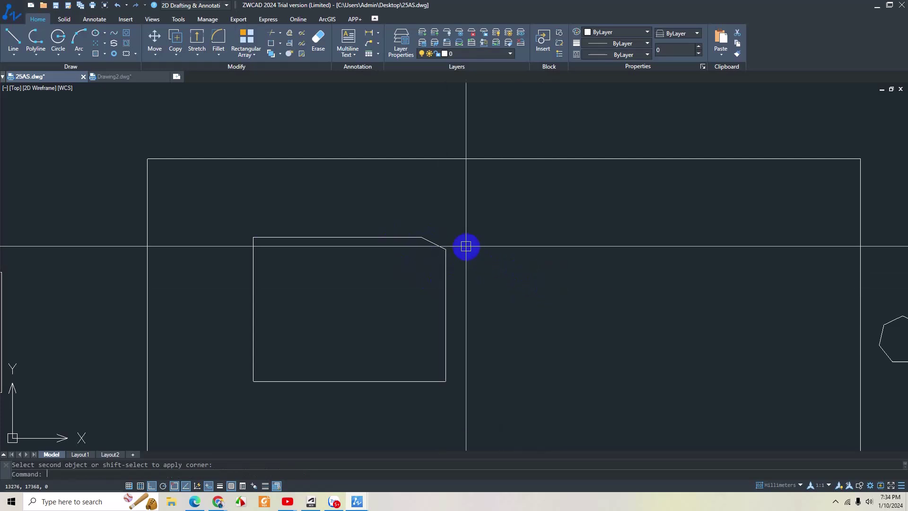
Step: Draw a short test line near the chamfered corner, then delete it
scroll(464, 243, "up", 4)
type("l")
key("Return")
left_click(375, 239)
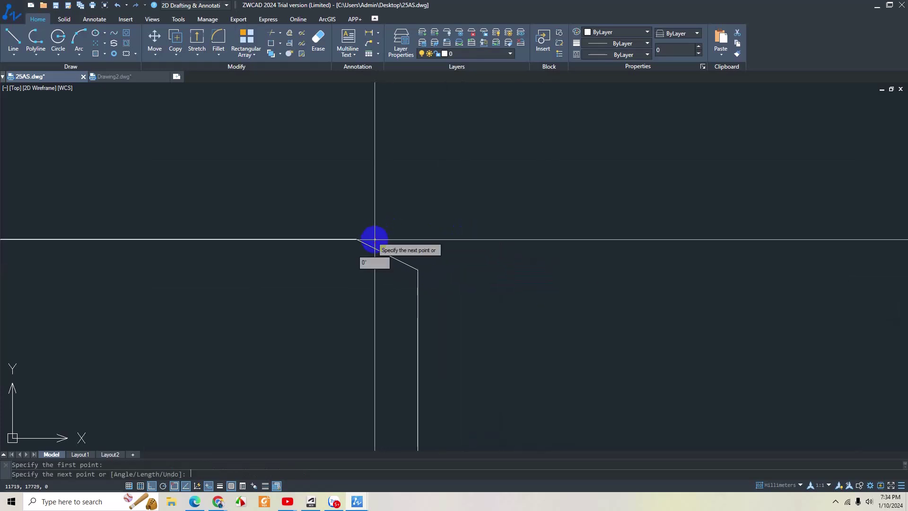
left_click(434, 239)
key("Escape")
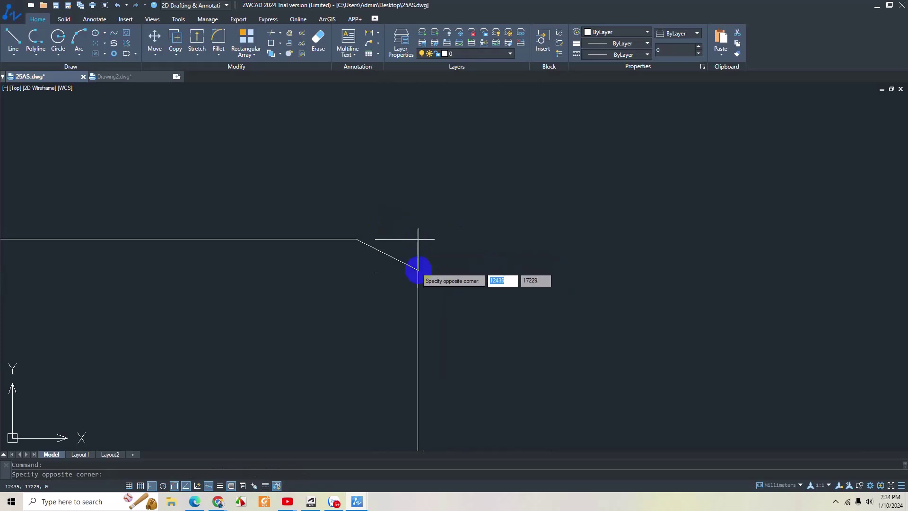
left_click(450, 257)
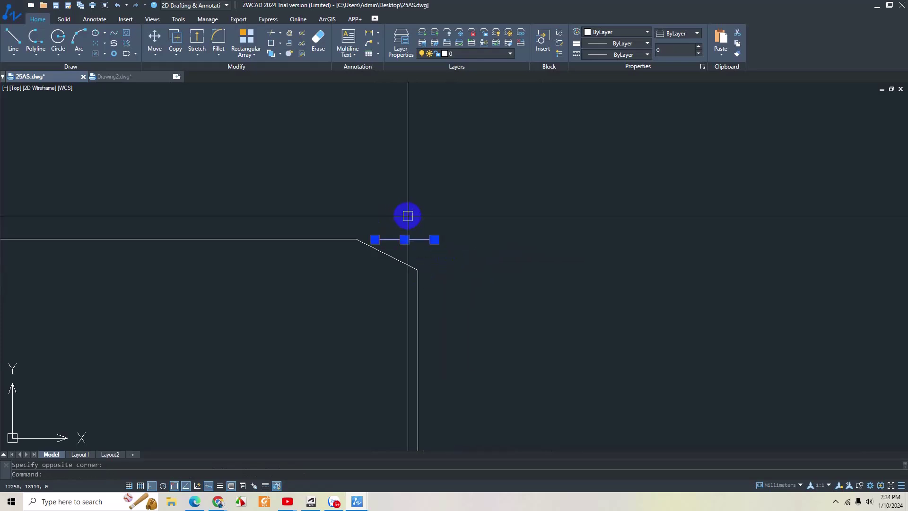
key("Delete")
scroll(410, 220, "down", 5)
middle_click_drag(456, 294, 440, 324)
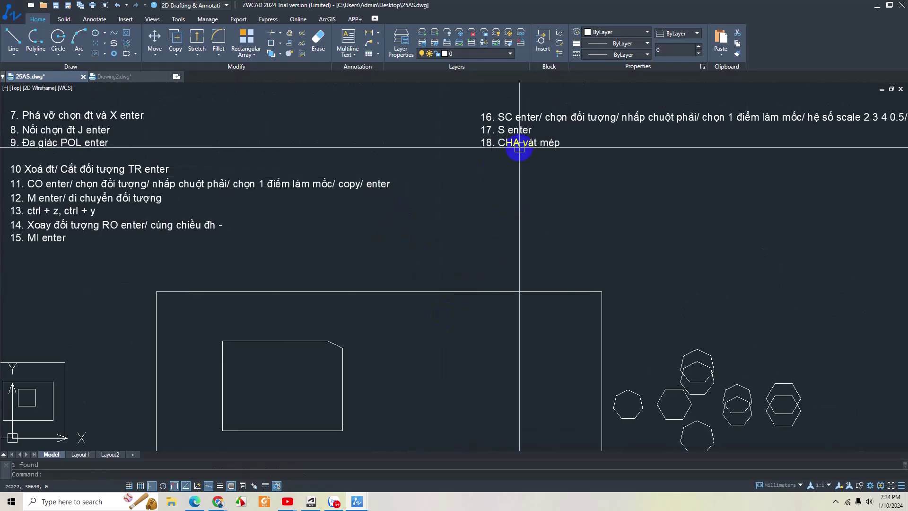
Step: Copy 'enter/ chọn đối tượng/' from note 16 and paste it after 'vát mép' on line 18
double_click(548, 143)
left_click_drag(474, 118, 577, 122)
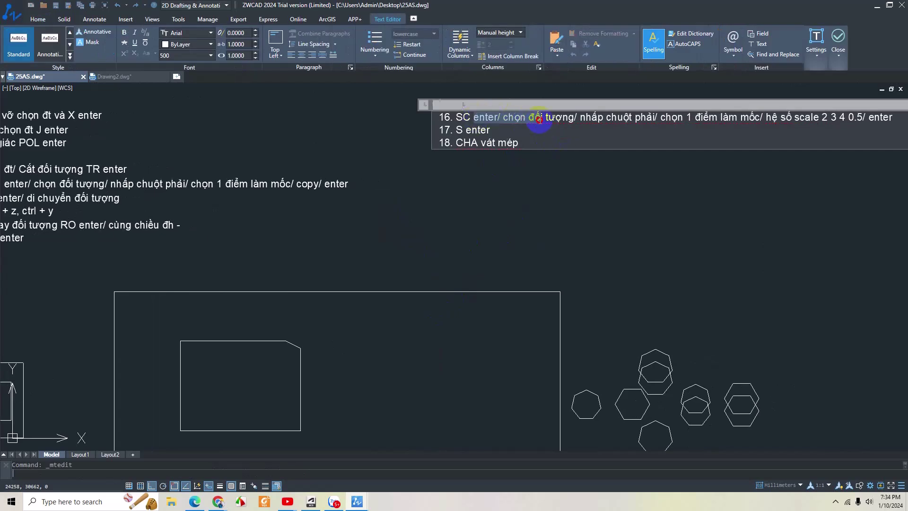
key("ctrl+c")
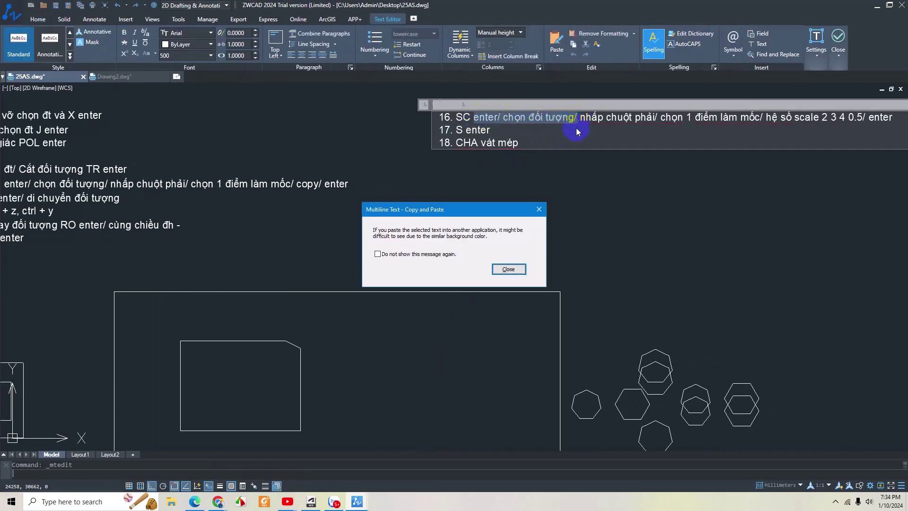
left_click(510, 275)
left_click(520, 143)
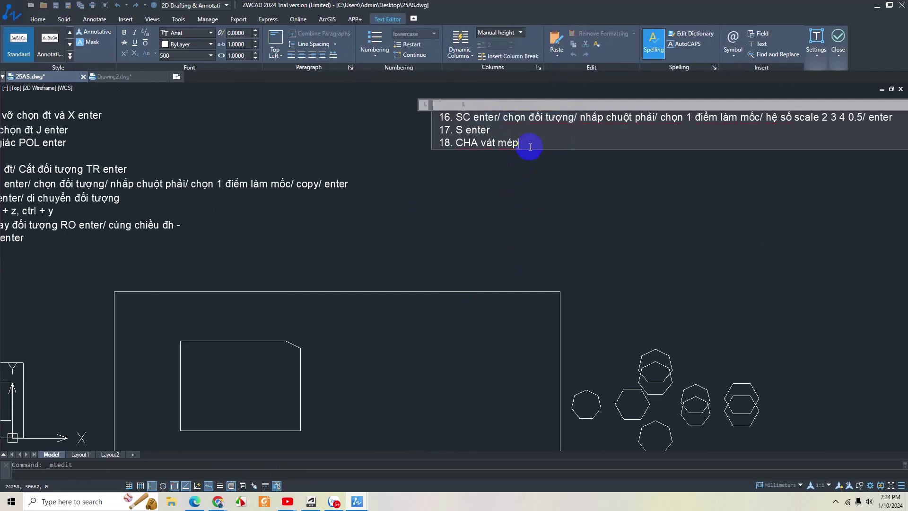
key("ctrl+v")
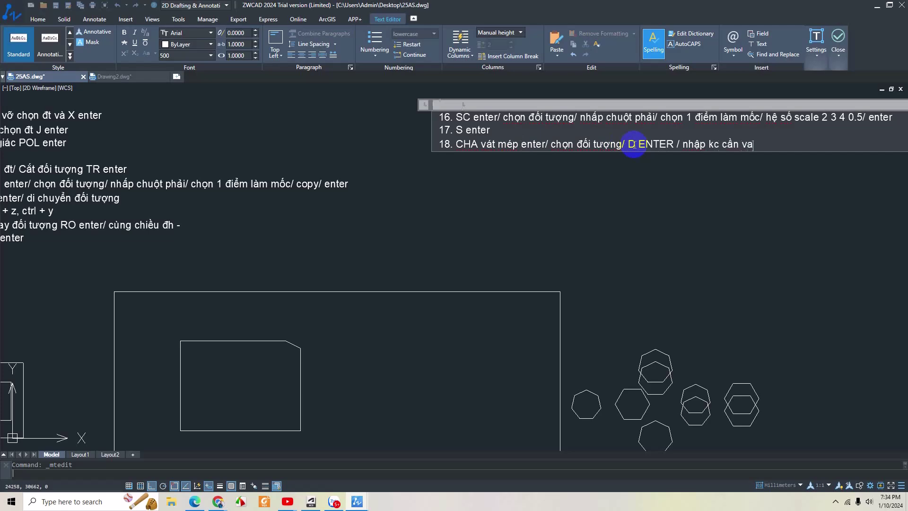
left_click(613, 183)
Step: Cancel Fillet and undo the chamfer on the inner rectangle's top-right corner
scroll(476, 307, "down", 2)
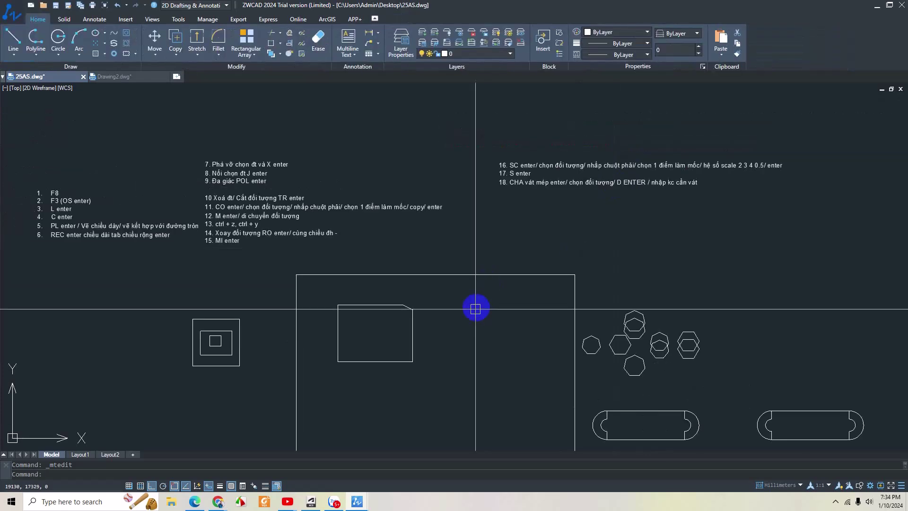
scroll(431, 256, "up", 1)
scroll(427, 249, "up", 2)
scroll(427, 249, "down", 2)
scroll(470, 186, "up", 1)
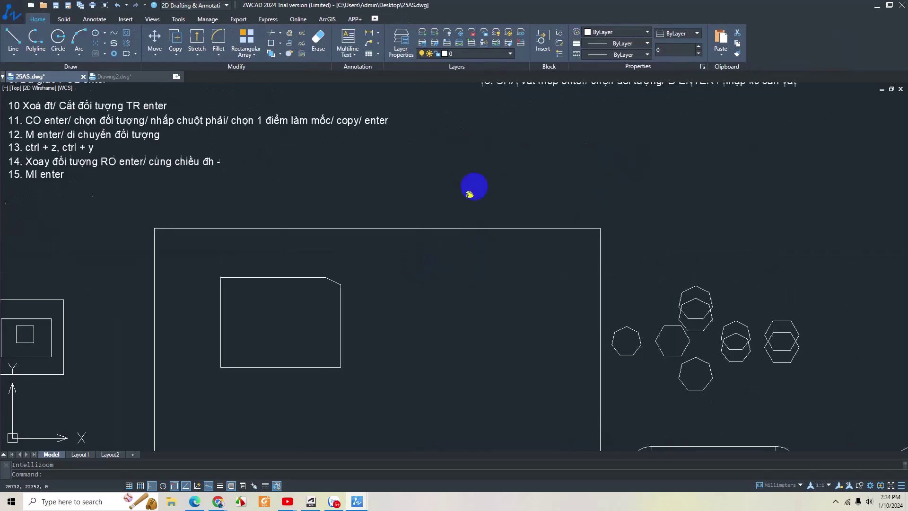
scroll(340, 256, "up", 1)
left_click(341, 254)
key("Escape")
type("f")
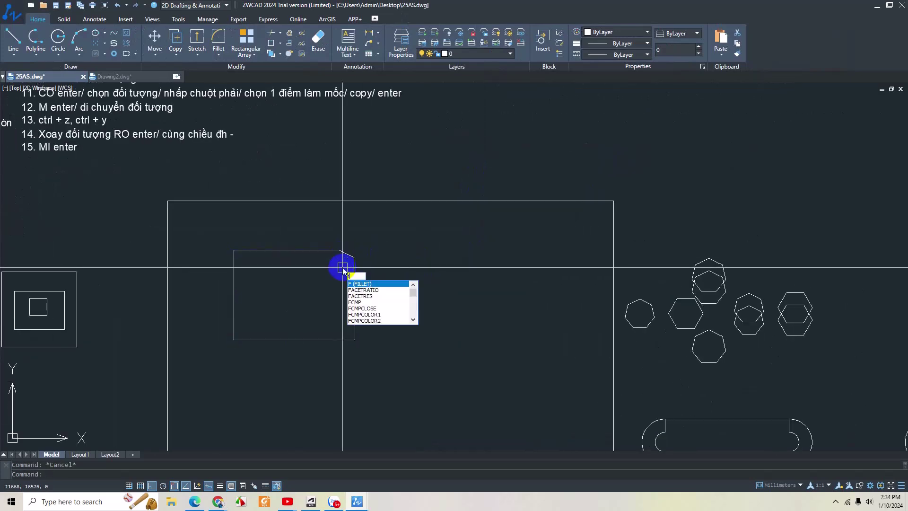
key("Return")
key("ctrl+z")
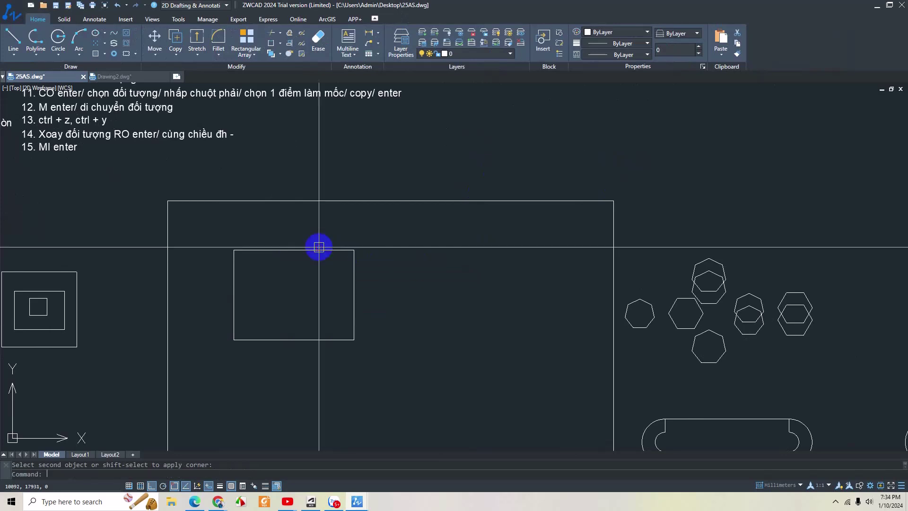
Step: Try chamfering the rectangle from its top edge, then cancel
scroll(351, 268, "up", 2)
scroll(352, 279, "down", 1)
scroll(353, 290, "up", 1)
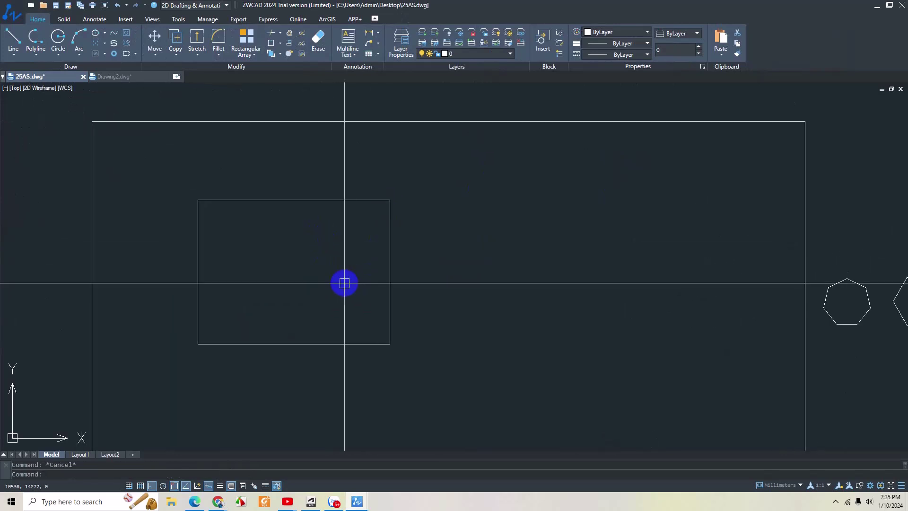
type("cha")
key("Return")
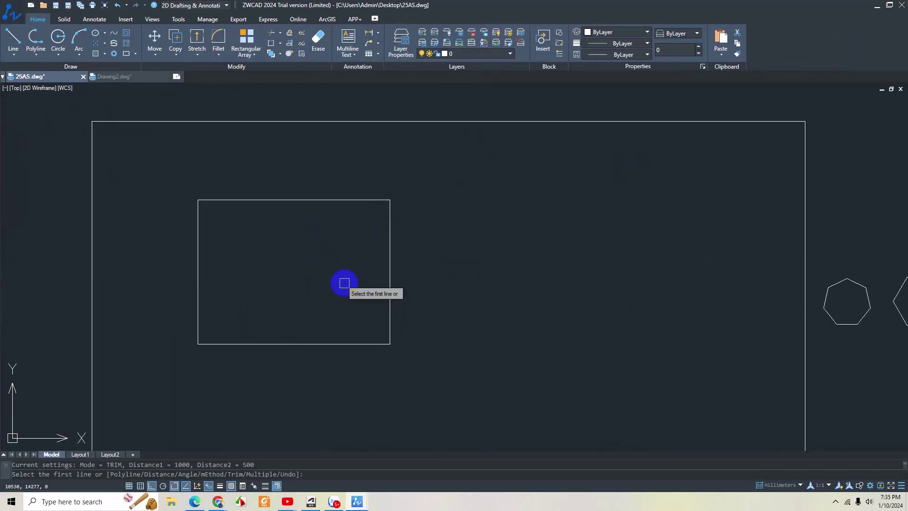
left_click(426, 371)
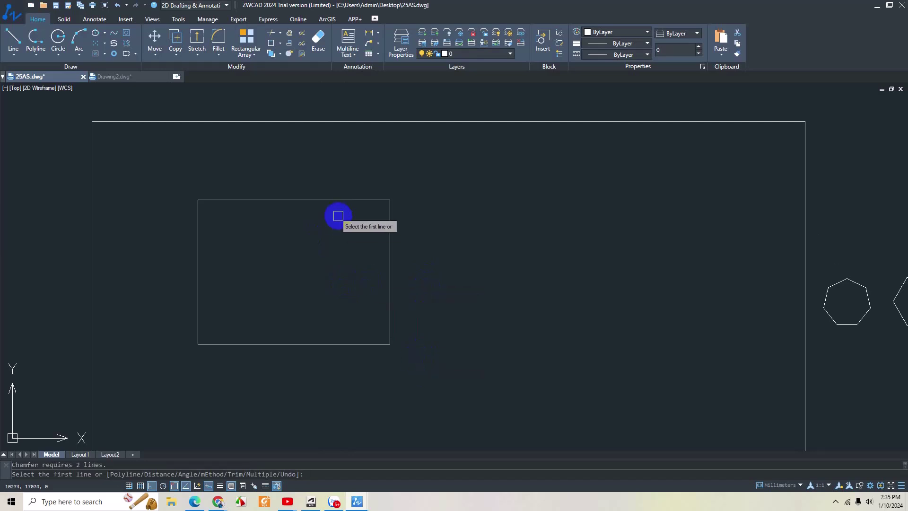
left_click(336, 199)
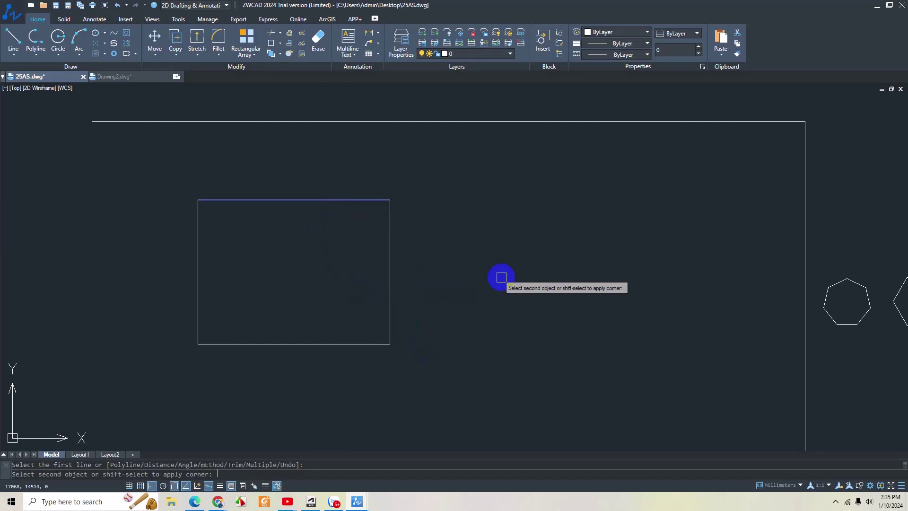
key("Escape")
Step: Restart Chamfer in Distance mode, then cancel it
type("ch")
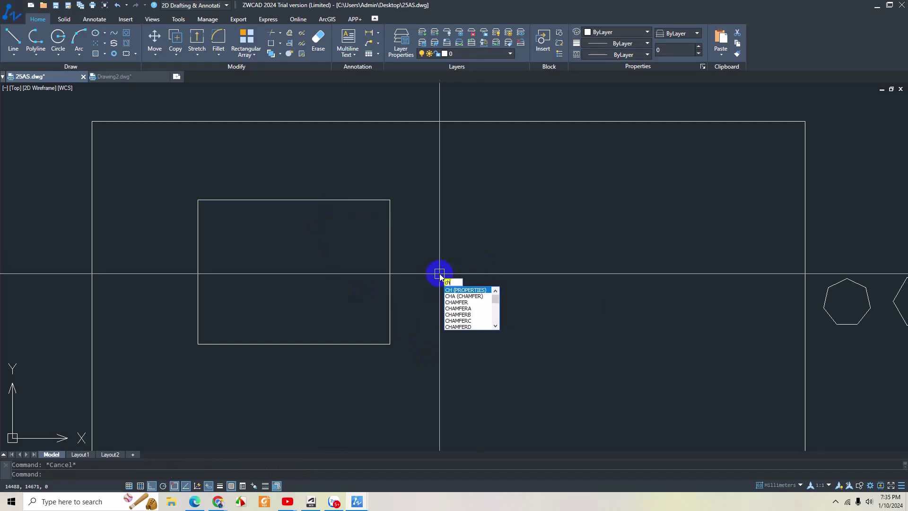
type("a")
key("Return")
type("d")
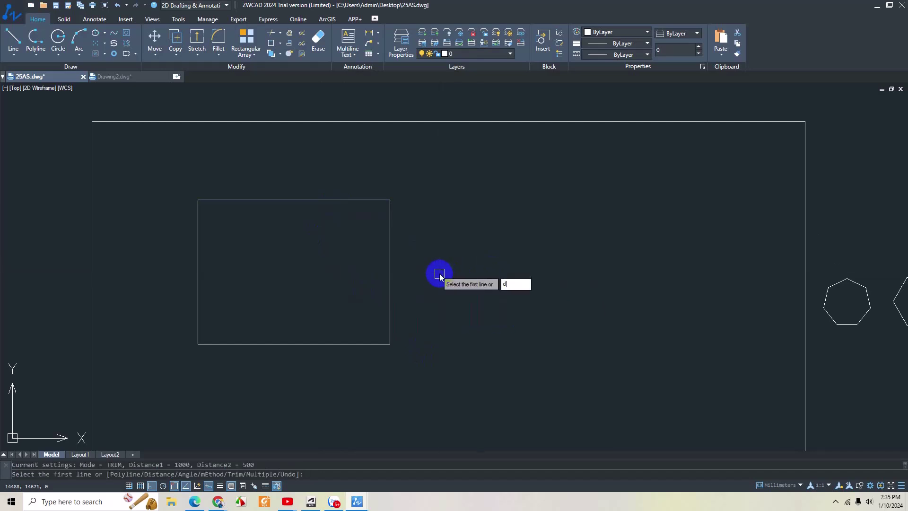
key("Return")
scroll(544, 279, "down", 3)
scroll(534, 181, "up", 5)
key("Escape")
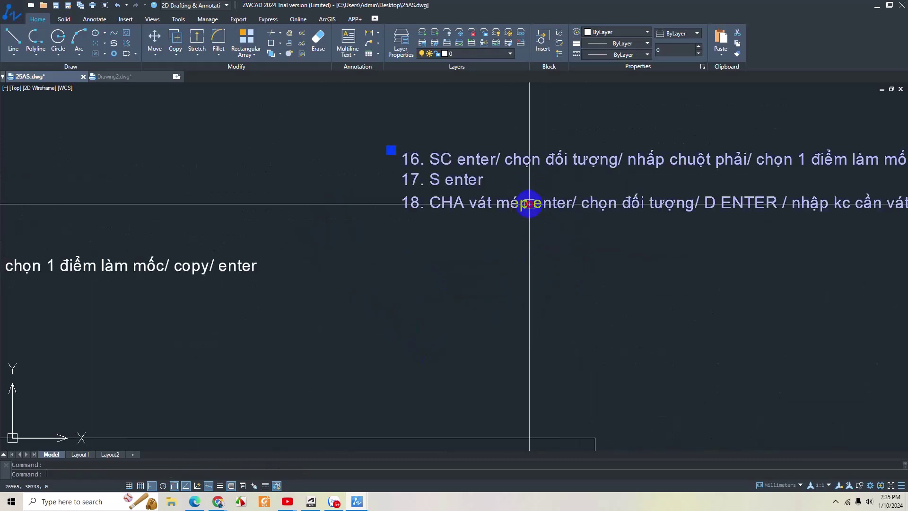
Step: Move 'chọn đối tượng' in line 18 to just after 'D ENTER /', followed by '/'
double_click(531, 202)
double_click(245, 202)
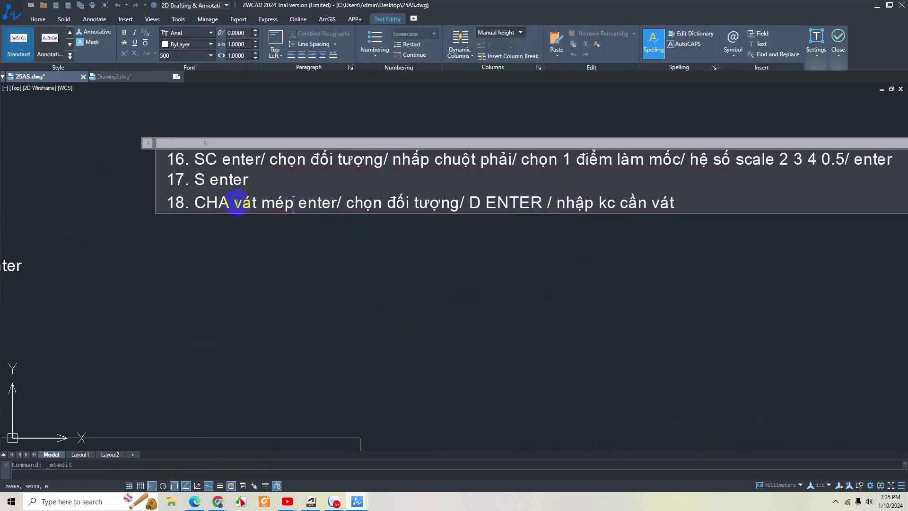
left_click_drag(347, 203, 458, 207)
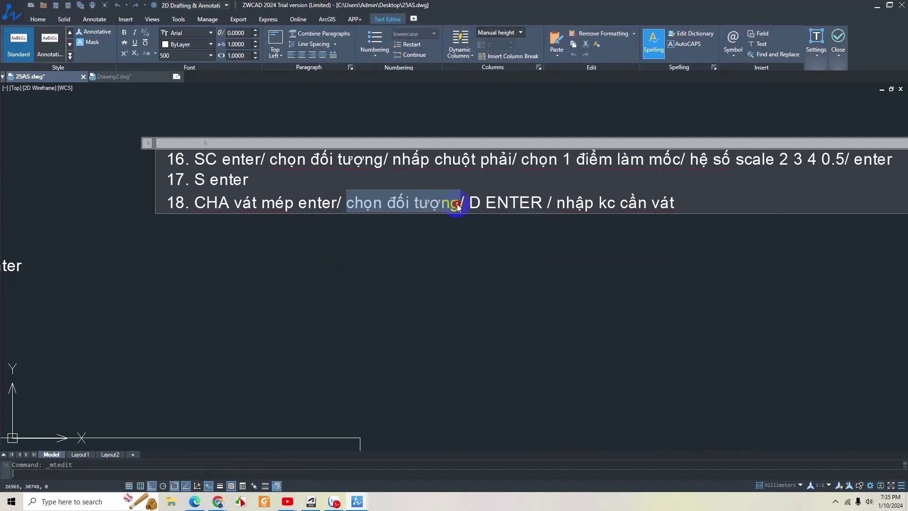
key("ctrl+c")
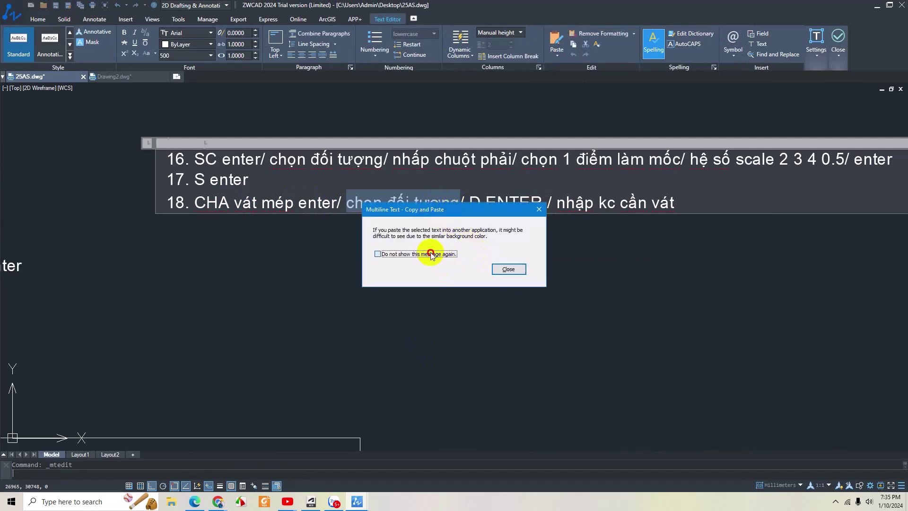
left_click(511, 274)
key("Delete")
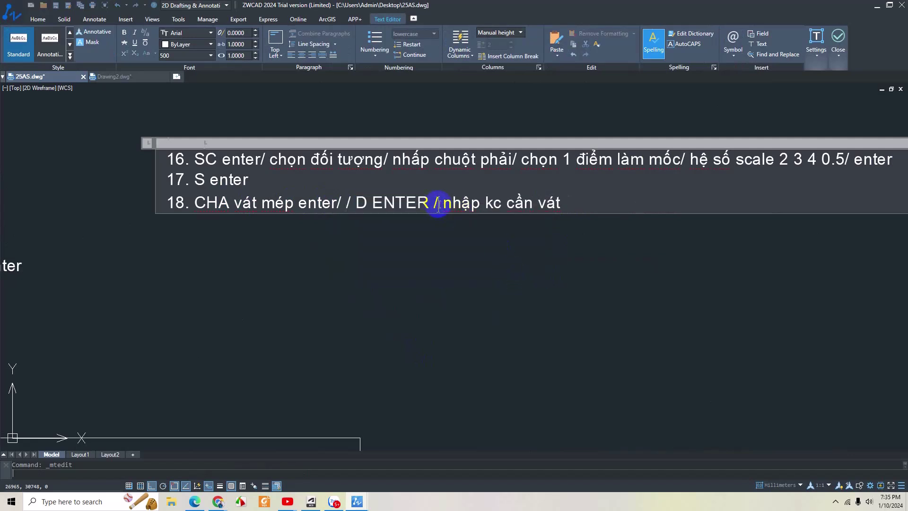
left_click(438, 204)
key("ctrl+v")
type("/")
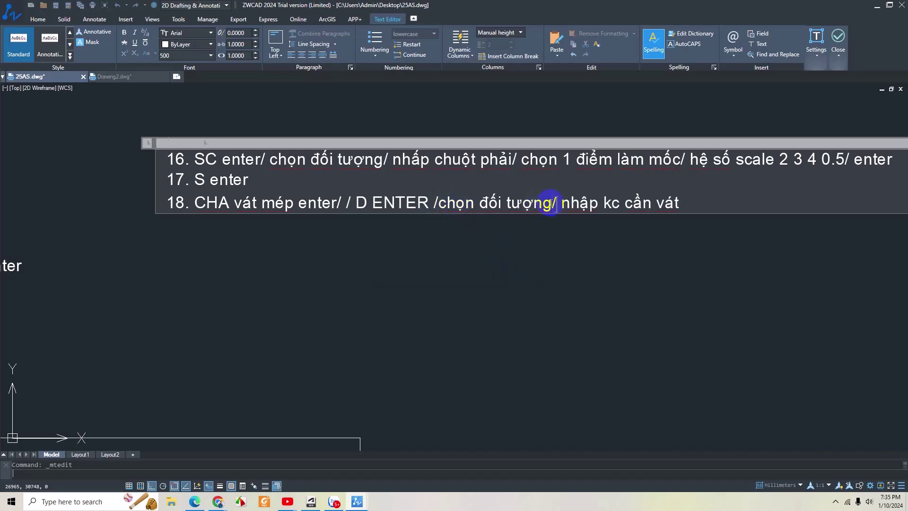
left_click(519, 234)
Step: Set both CHAMFER distances to 1000 and chamfer the small rectangle's bottom-right corner
scroll(444, 248, "down", 4)
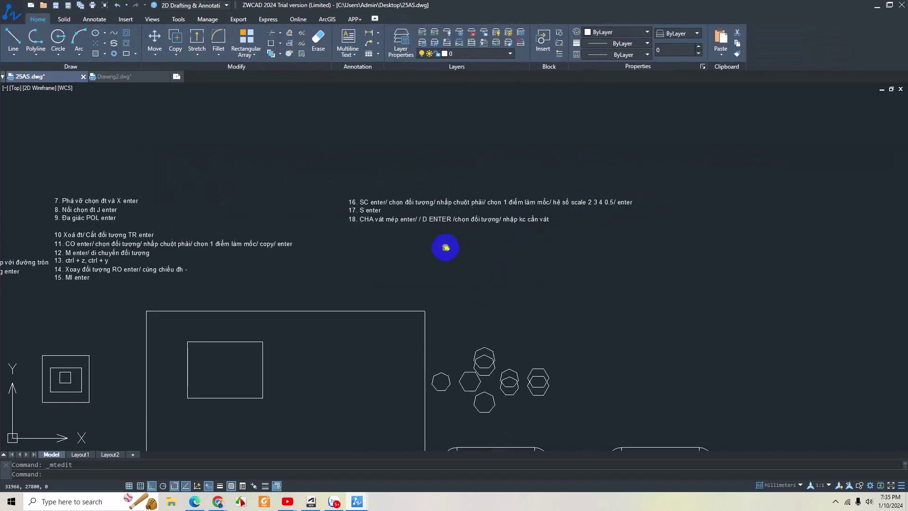
scroll(426, 267, "up", 1)
type("cha")
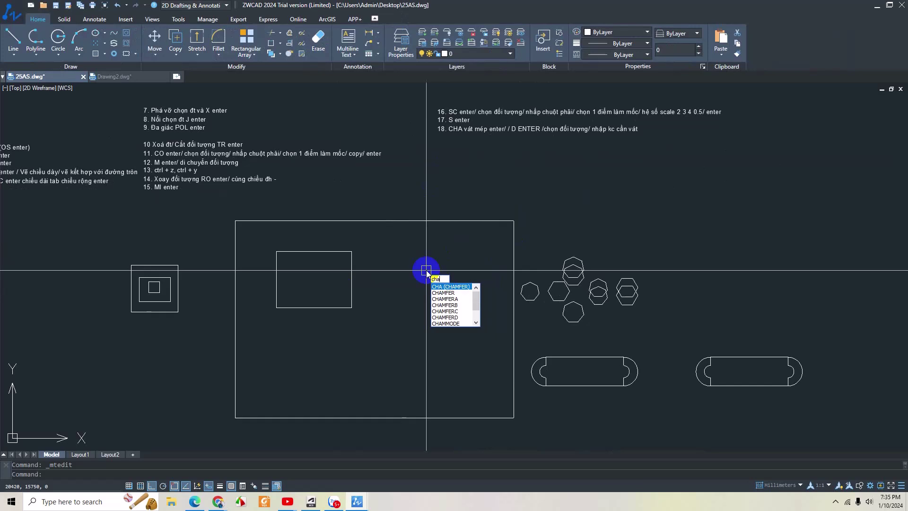
key("Return")
type("d")
key("Return")
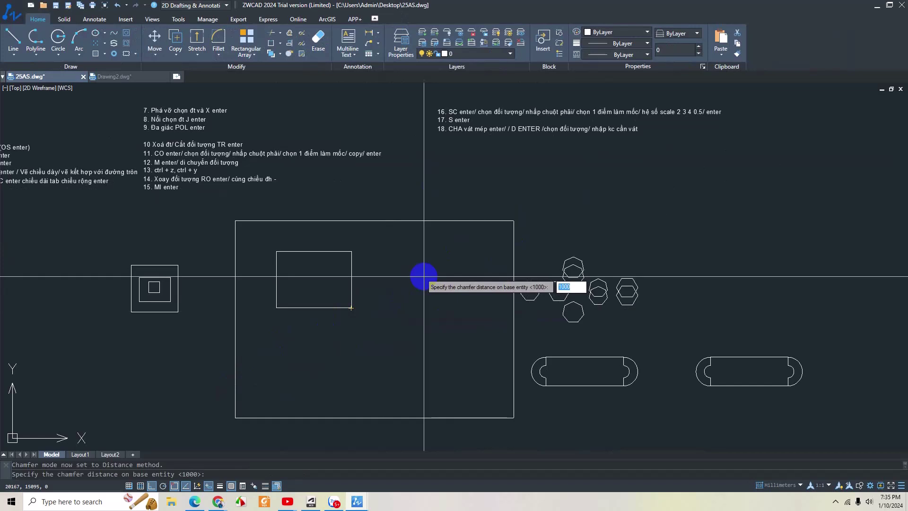
key("Return")
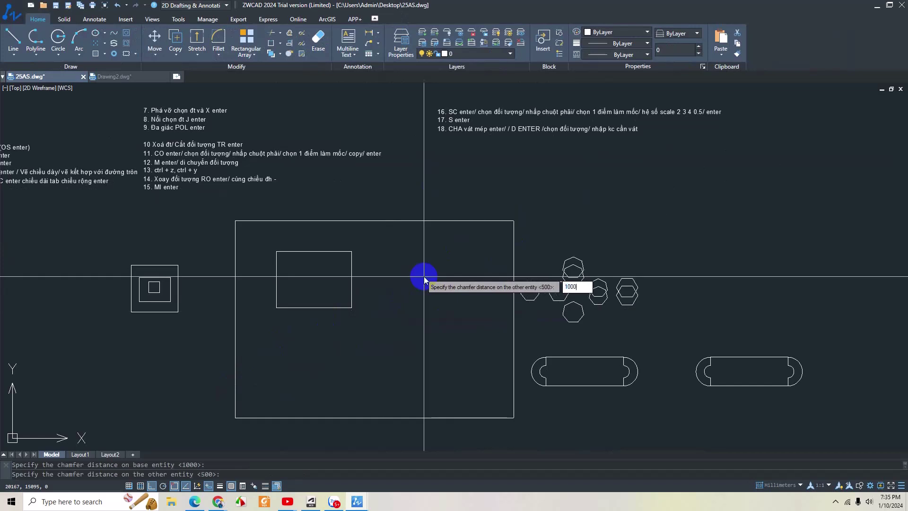
key("Return")
left_click(351, 293)
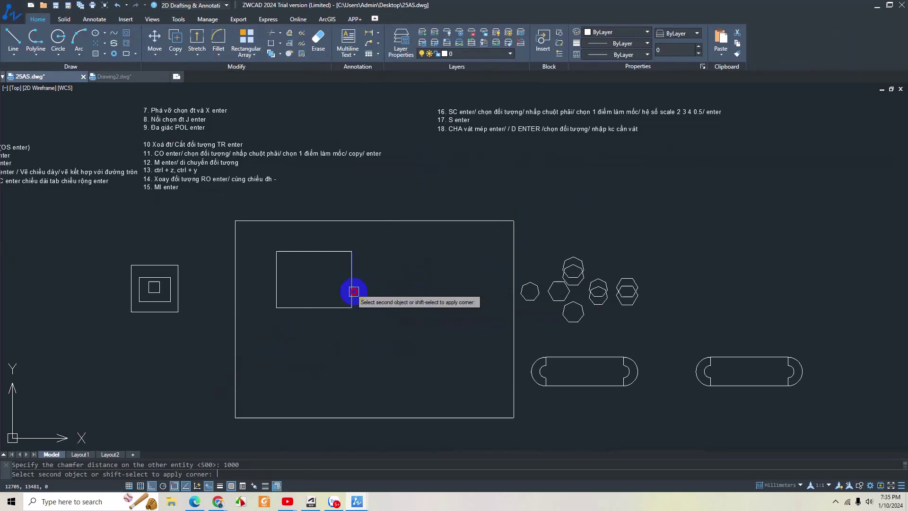
left_click(334, 308)
Step: Repeat the 1000 chamfer on the rectangle's top-right corner
scroll(395, 327, "down", 1)
scroll(402, 306, "up", 1)
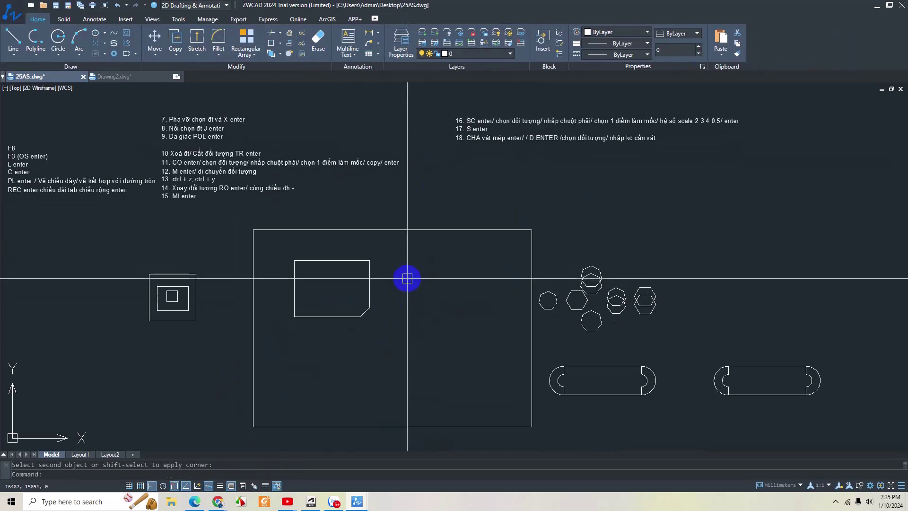
scroll(392, 279, "up", 1)
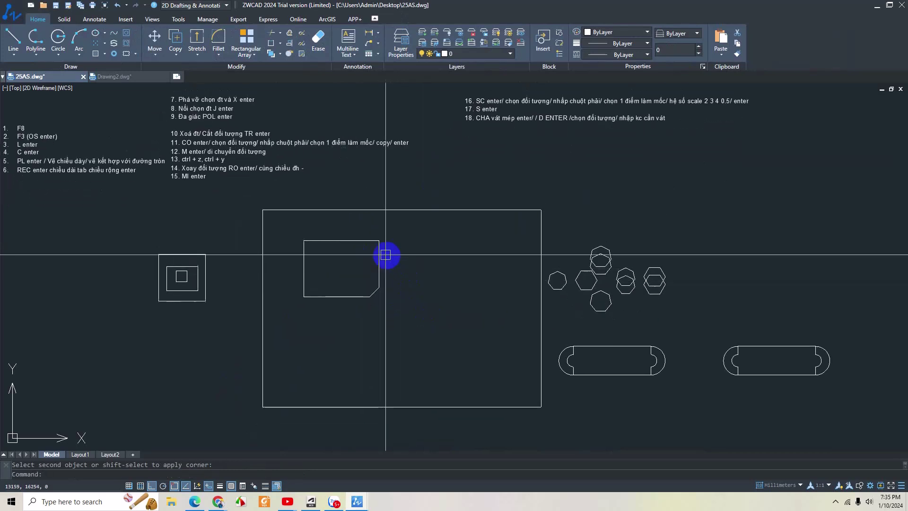
scroll(375, 248, "down", 1)
scroll(411, 246, "up", 2)
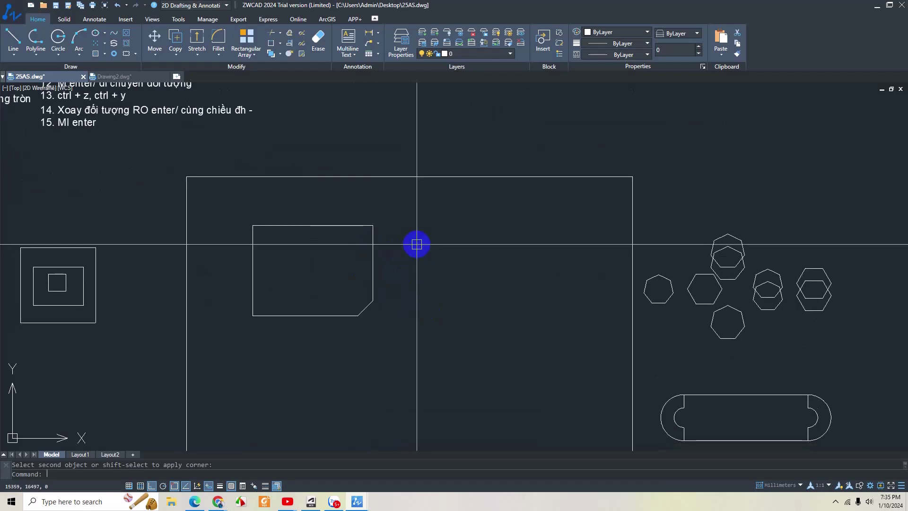
key("Return")
left_click(373, 248)
left_click(352, 225)
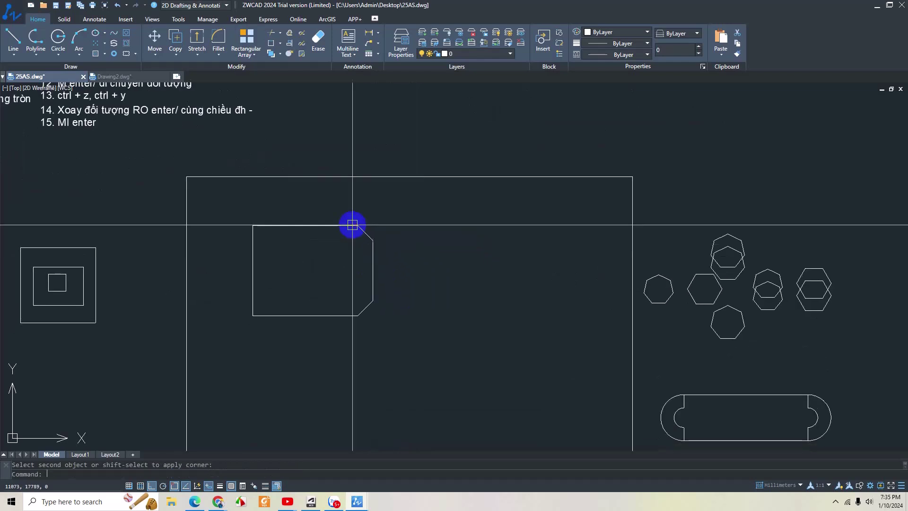
Step: Chamfer the top-left and bottom-left corners, completing the eight-sided outline
middle_click_drag(486, 251, 536, 246)
key("Return")
left_click(344, 224)
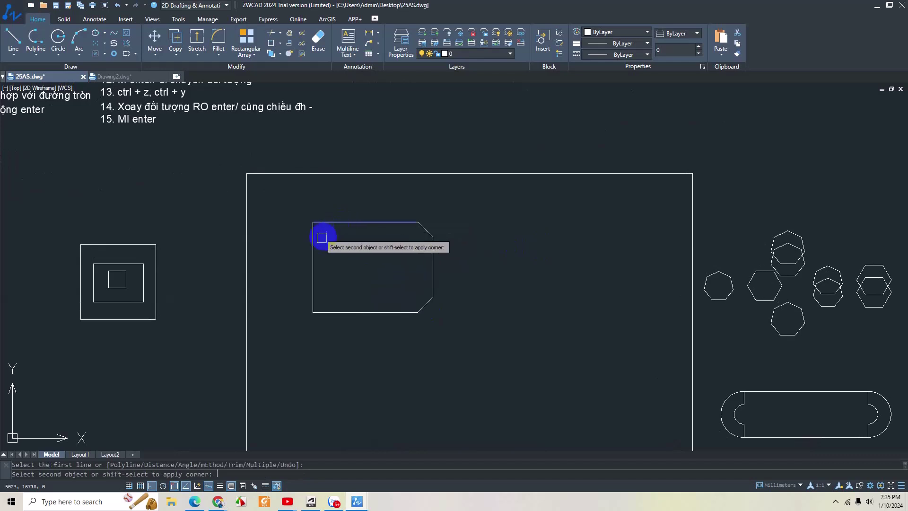
left_click(315, 245)
key("Return")
middle_click_drag(375, 260, 407, 237)
left_click(379, 291)
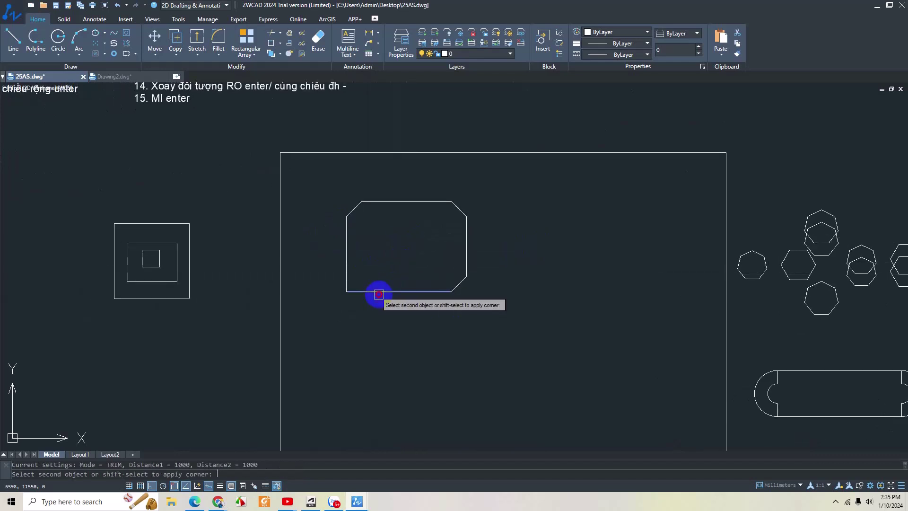
left_click(344, 273)
key("Escape")
scroll(428, 272, "down", 1)
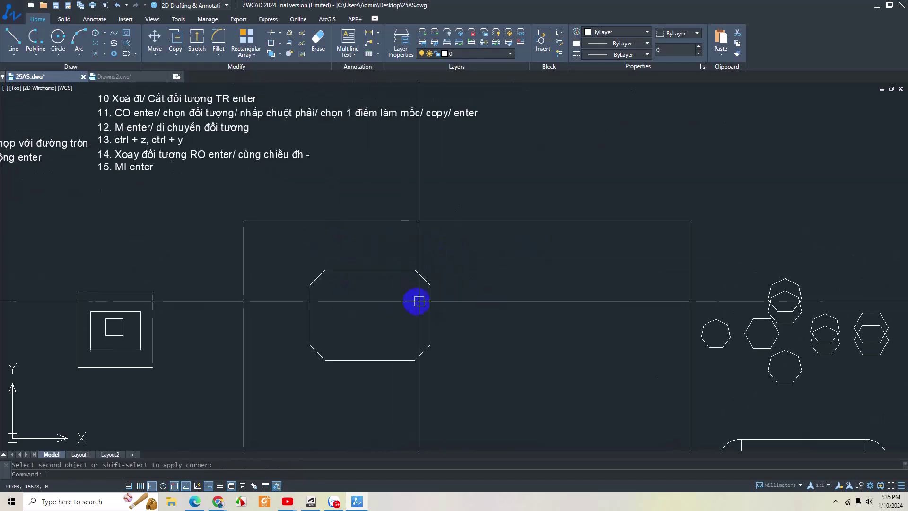
scroll(439, 295, "down", 2)
middle_click_drag(520, 170, 431, 186)
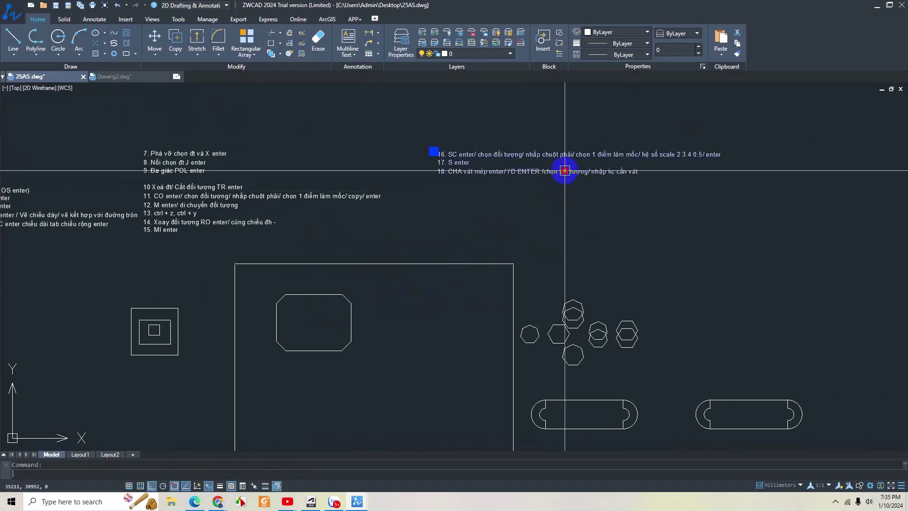
Step: Make note 18 end 'nhập kc cần vát/ chọn đối tượng/', then close the editor
double_click(588, 171)
left_click_drag(588, 171, 548, 173)
type("/ chọn đối tượng/")
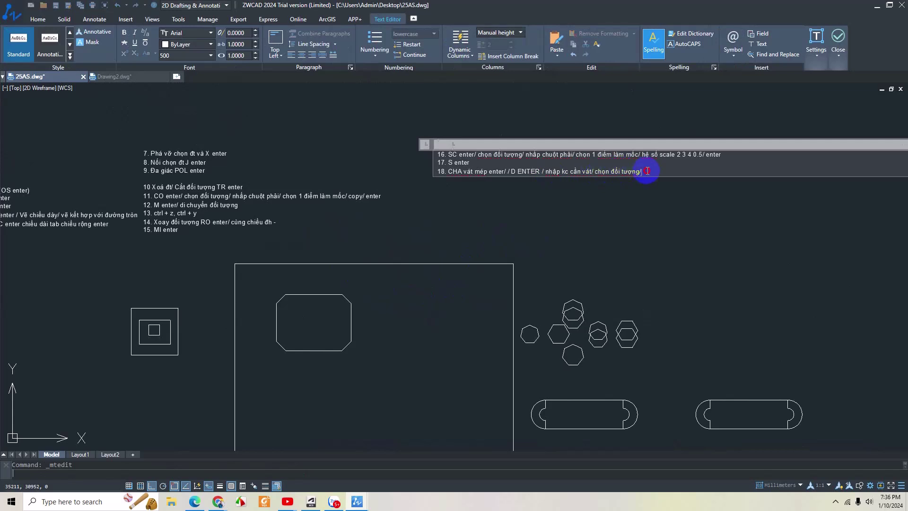
left_click(638, 197)
left_click(648, 170)
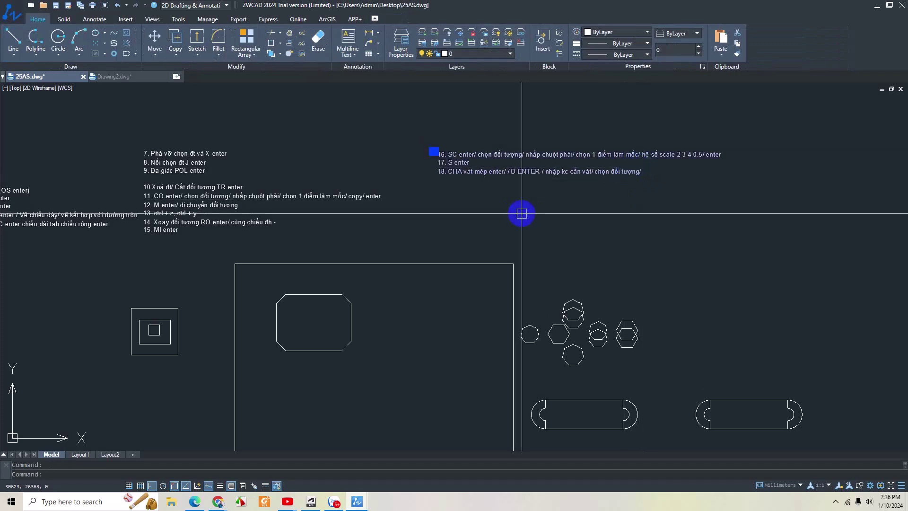
middle_click_drag(521, 213, 551, 182)
key("Escape")
scroll(399, 261, "up", 2)
Step: Draw a rectangle with REC beside the chamfered shape
scroll(435, 243, "up", 2)
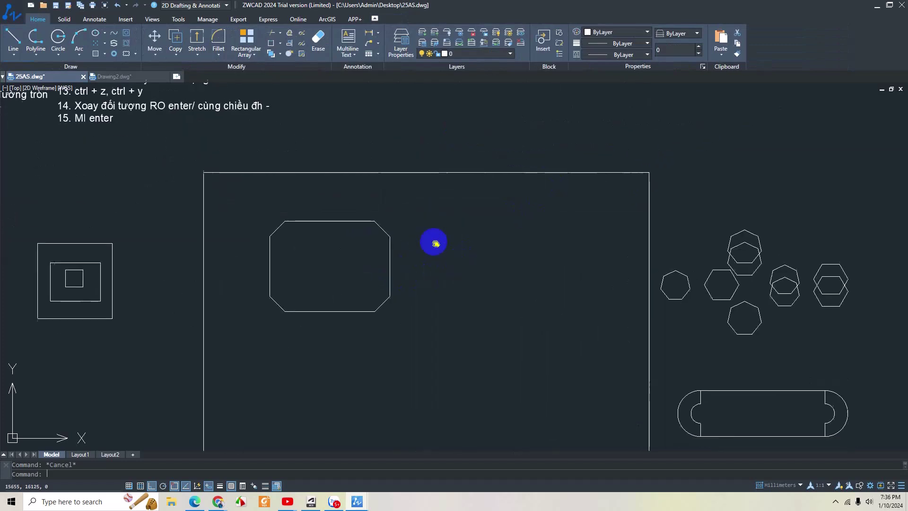
middle_click_drag(435, 243, 424, 235)
type("rec")
key("Return")
left_click(421, 220)
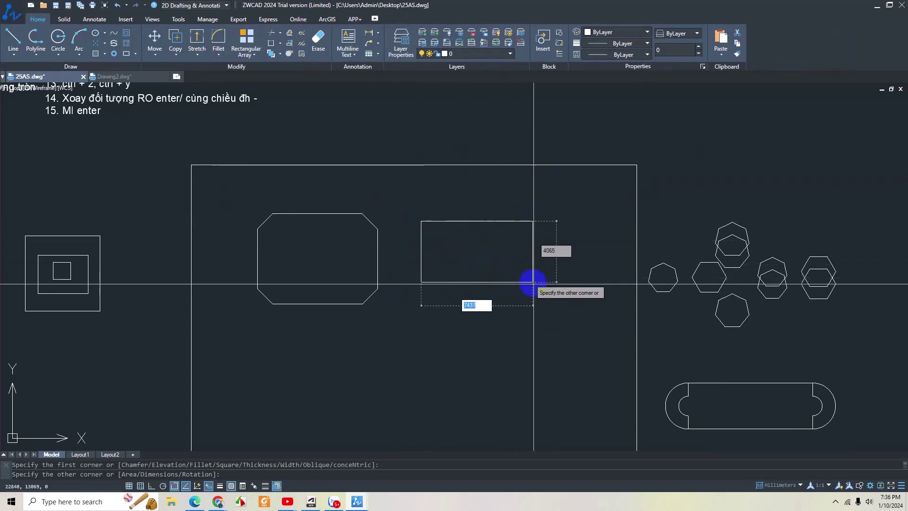
left_click(537, 290)
Step: Cancel a mistakenly started FILLET after entering a 2000 value
type("f")
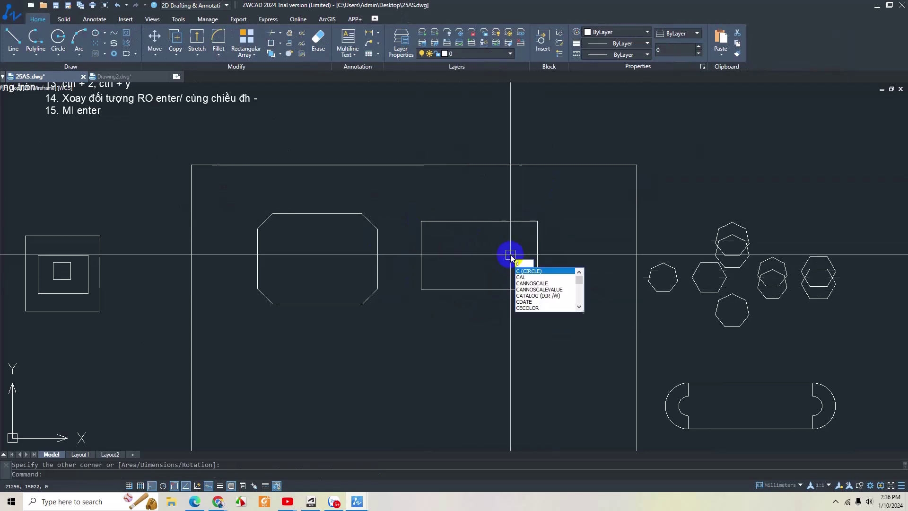
key("Return")
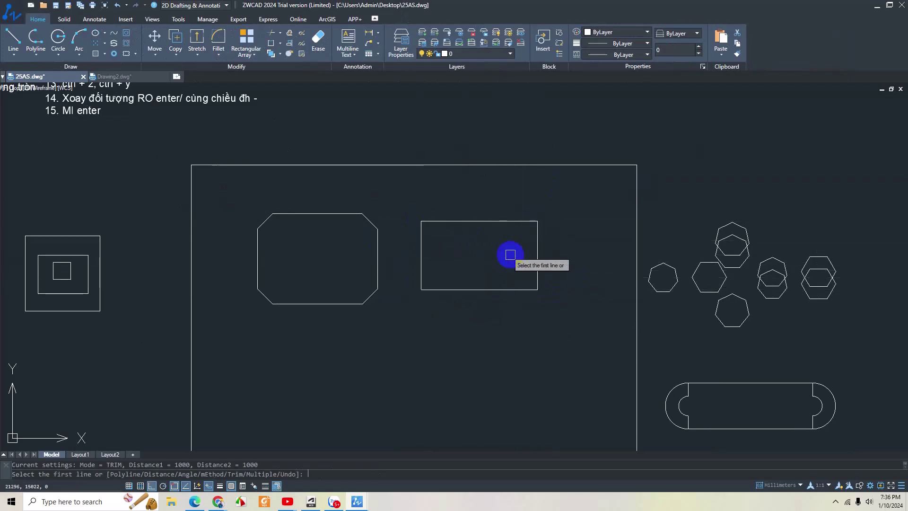
type("2000")
key("Return")
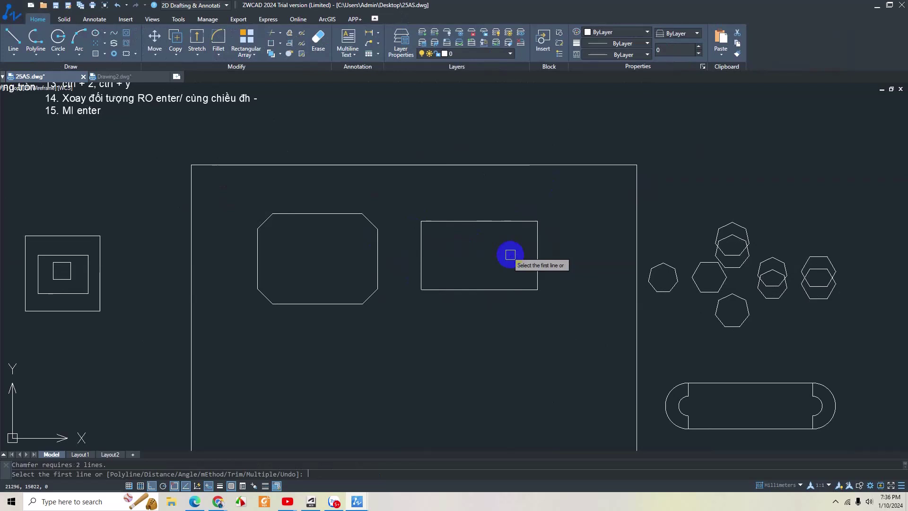
type("1000")
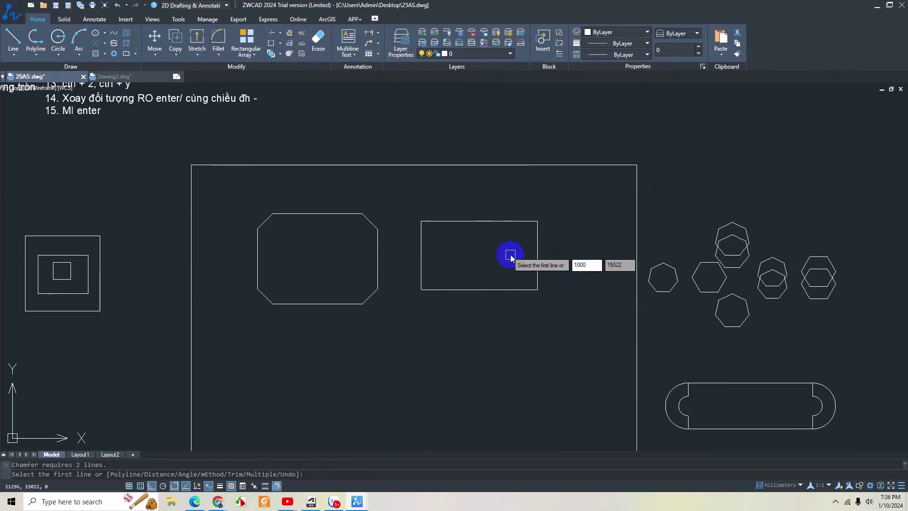
key("BackSpace")
key("BackSpace")
key("BackSpace")
key("Escape")
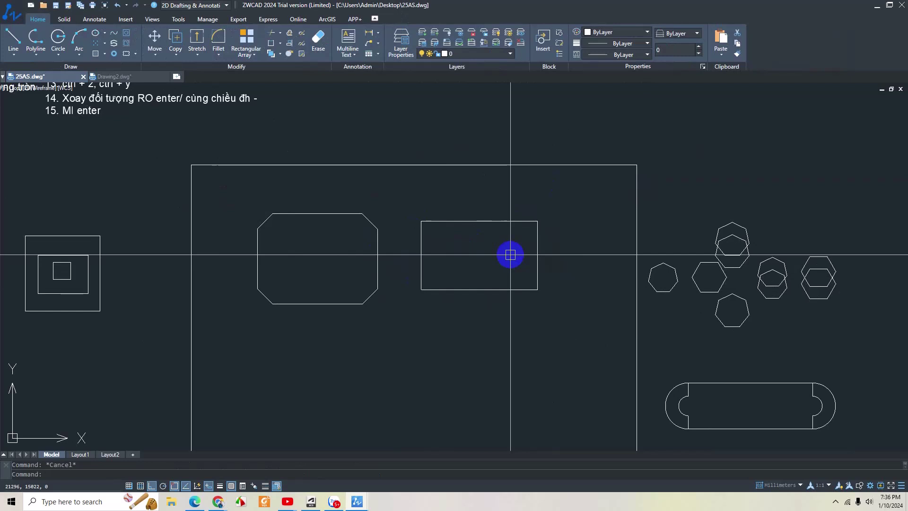
Step: Set chamfer distances to 2000 and 1000 and chamfer the new rectangle's top-right corner
type("cha")
key("Return")
type("d")
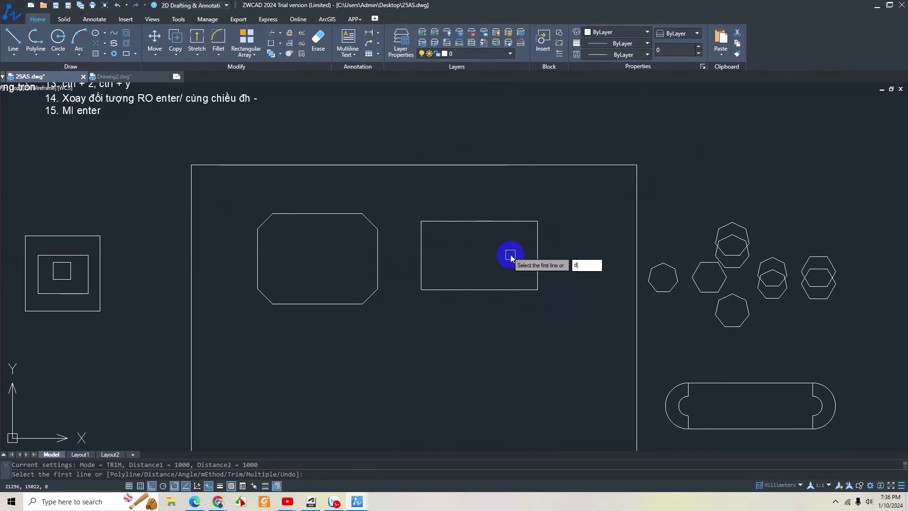
key("Return")
type("2000")
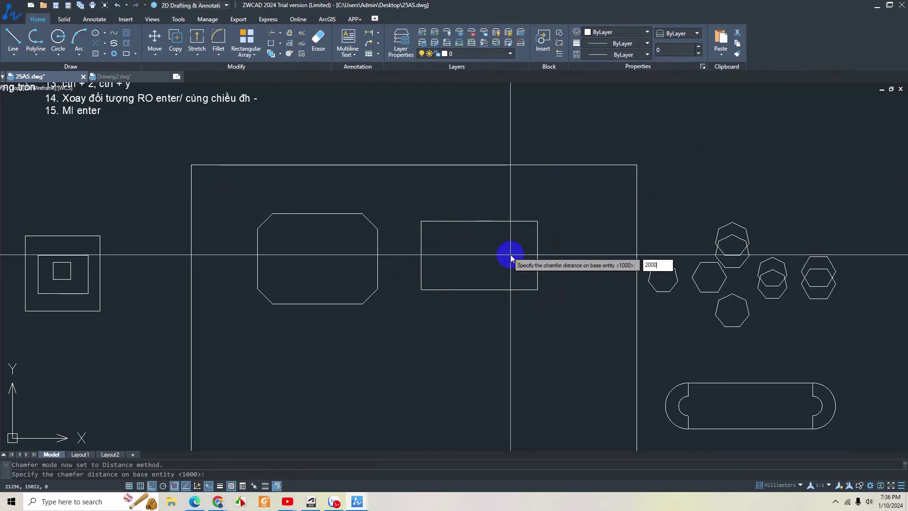
key("Return")
type("1000")
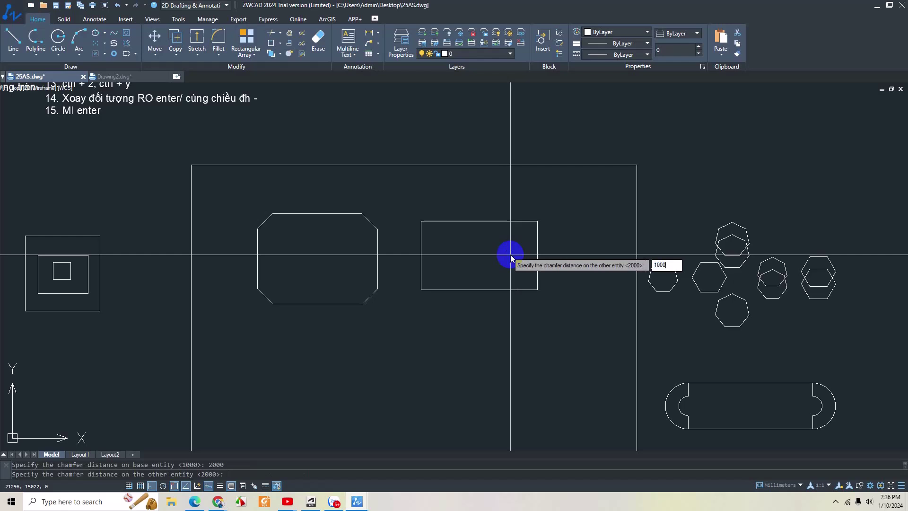
key("Return")
left_click(537, 248)
left_click(519, 221)
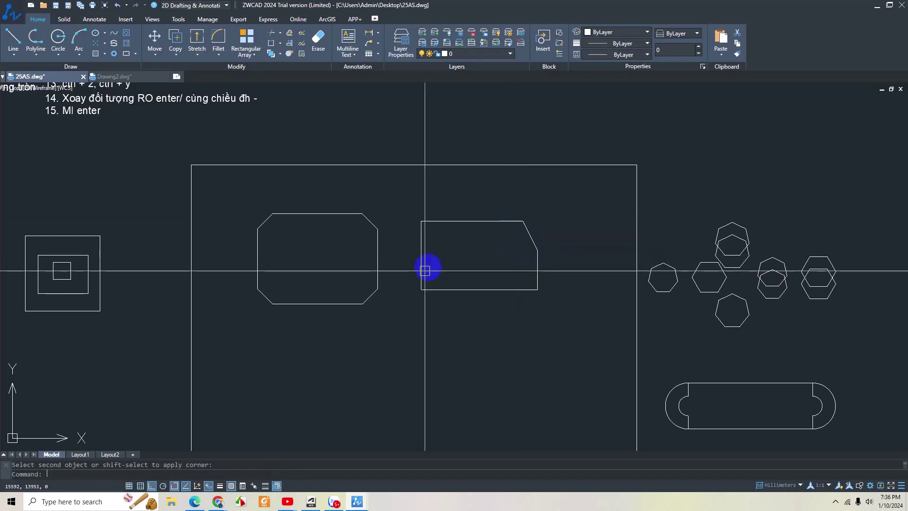
Step: Chamfer the bottom-left, top-left and bottom-right corners with the same 2000/1000 distances
scroll(510, 236, "up", 2)
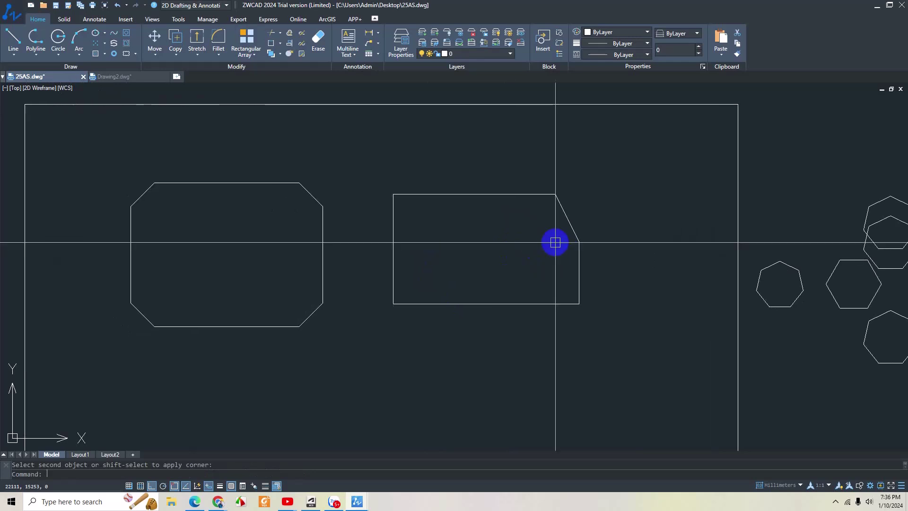
key("Return")
left_click(434, 303)
left_click(394, 265)
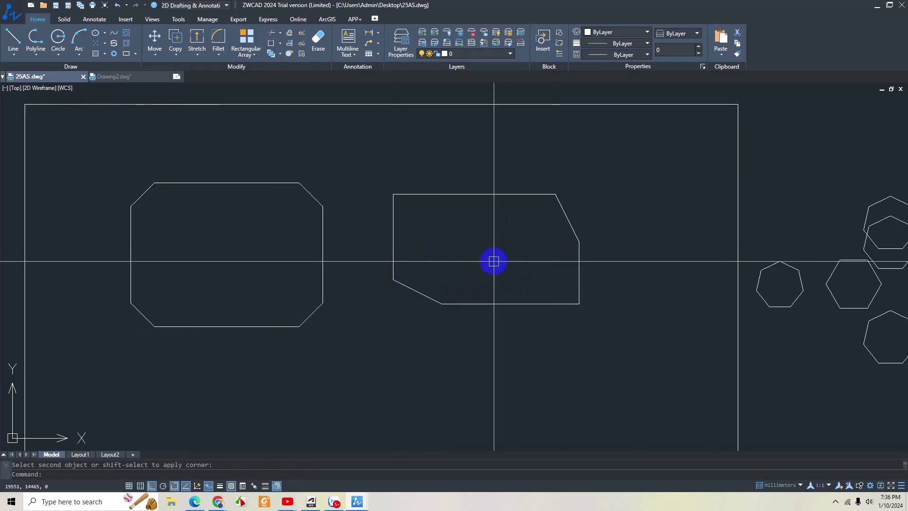
key("Return")
left_click(394, 226)
left_click(441, 194)
key("Return")
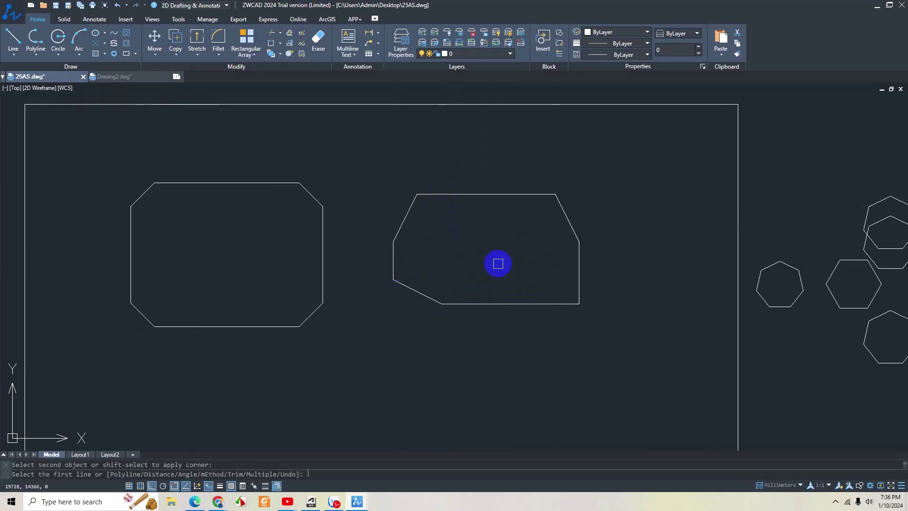
left_click(517, 303)
left_click(578, 272)
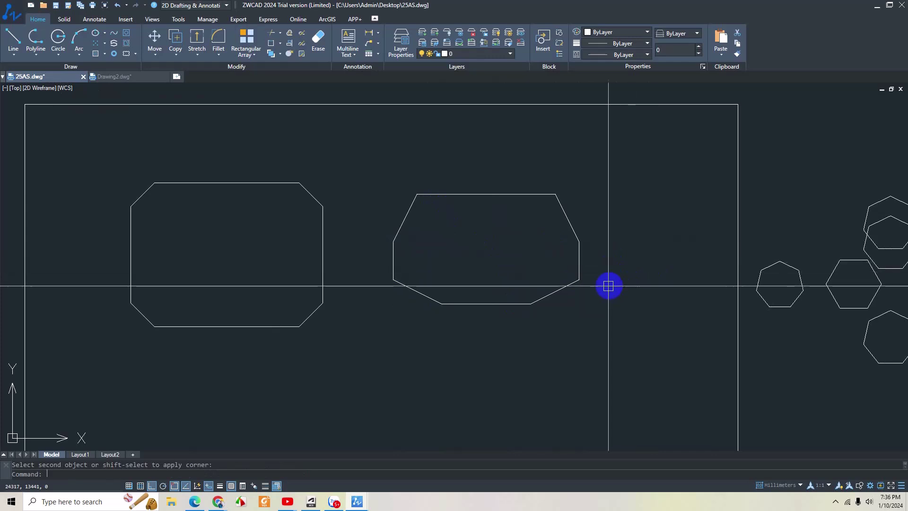
scroll(607, 285, "down", 2)
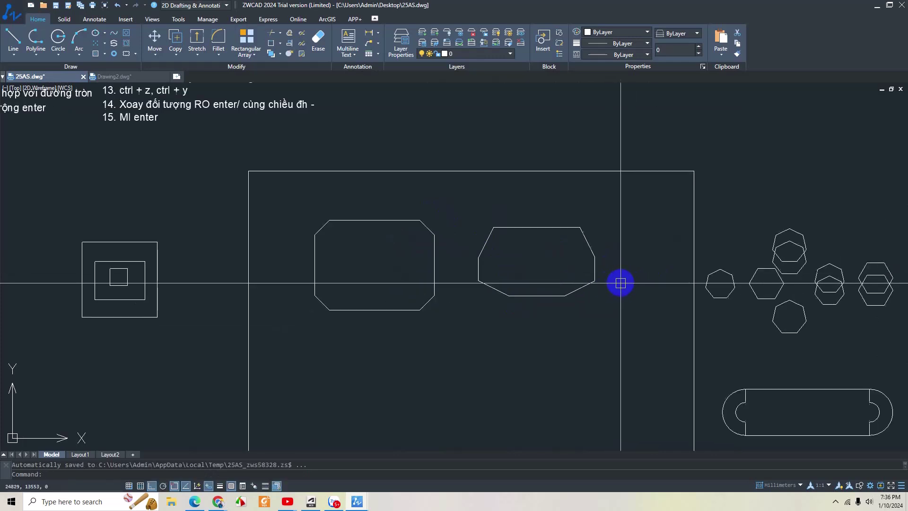
middle_click_drag(613, 284, 638, 217)
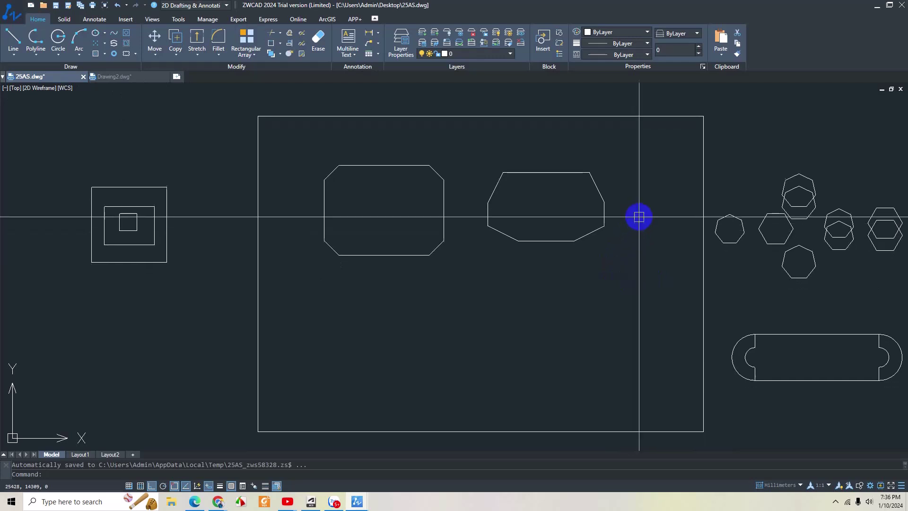
Step: Window-select the new chamfered shape, then clear the selection
left_click(642, 254)
left_click(481, 157)
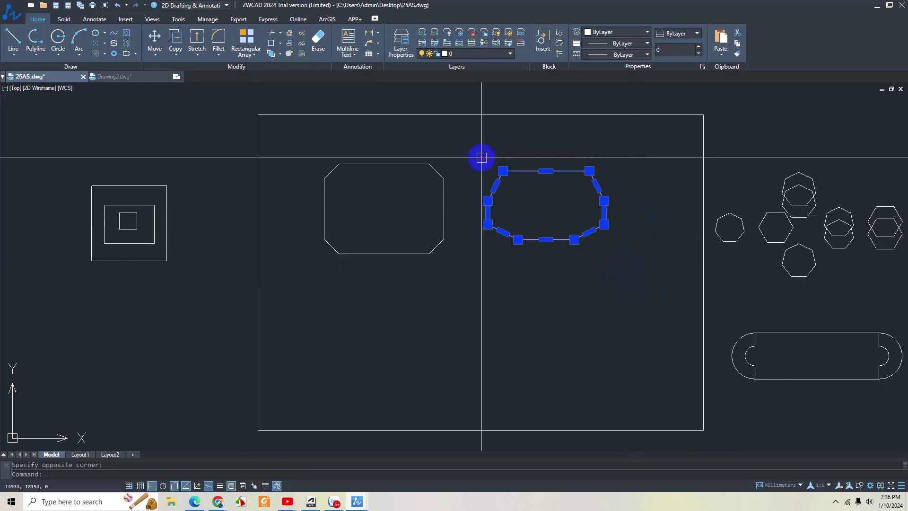
key("Escape")
middle_click_drag(509, 278, 511, 252)
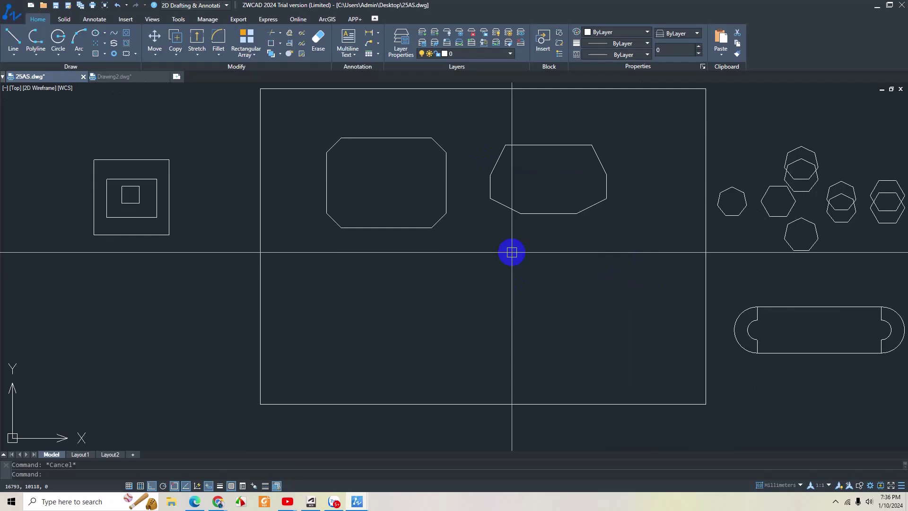
Step: Draw two side-by-side rectangles in the frame's lower area below the chamfered shapes
type("rec")
key("Return")
left_click(365, 277)
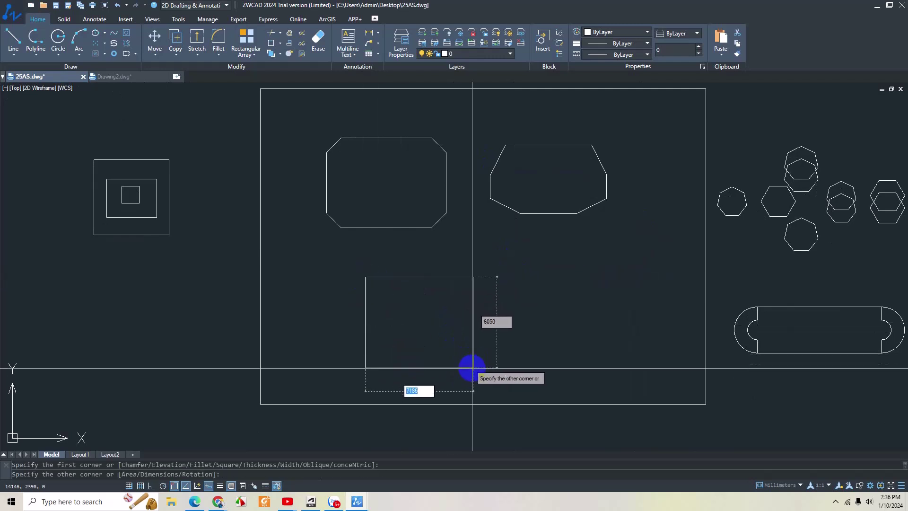
left_click(448, 348)
key("Return")
left_click(506, 271)
left_click(571, 350)
mouse_move(628, 266)
middle_mouse_down()
mouse_move(574, 379)
mouse_move(547, 367)
middle_mouse_up()
Step: Add an empty new line at the end of notes 16–18
double_click(519, 197)
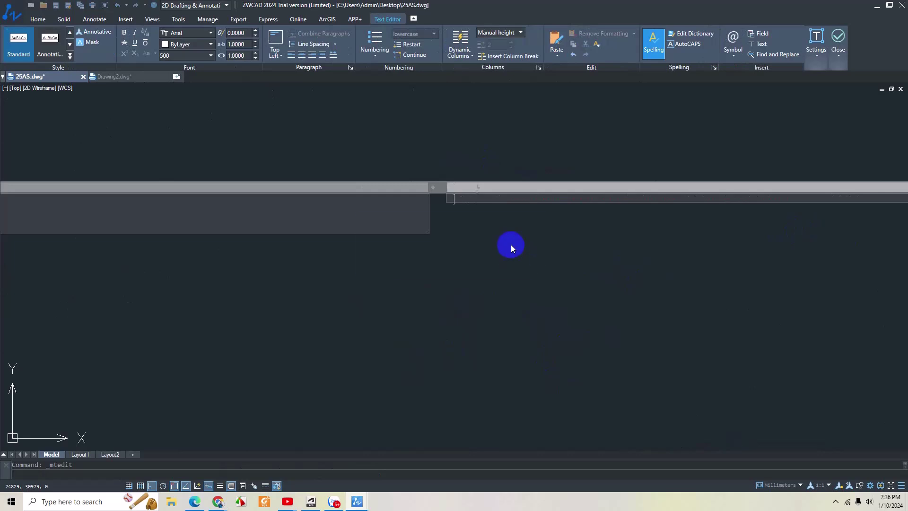
key("Escape")
left_click(495, 260)
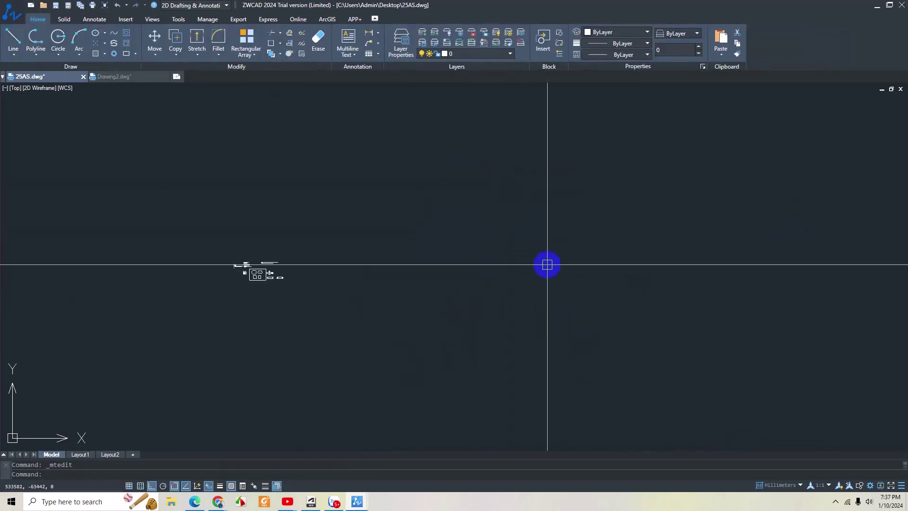
scroll(416, 251, "up", 5)
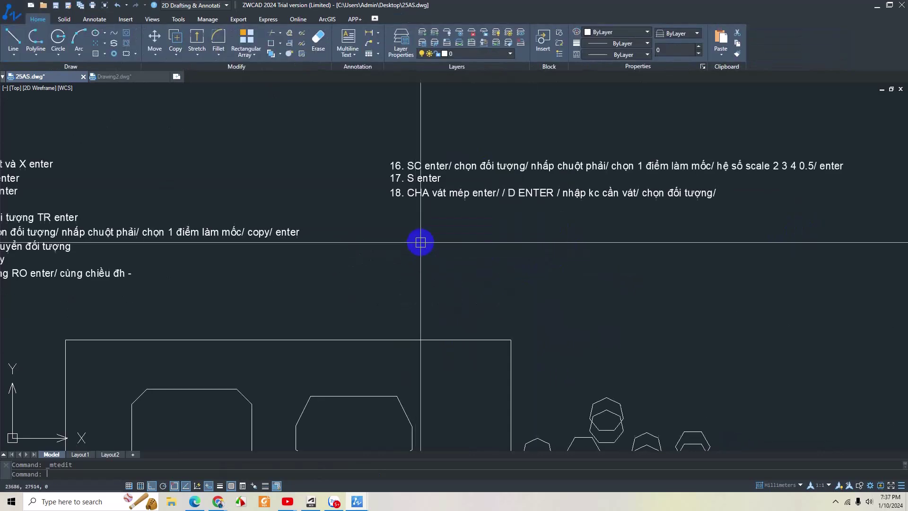
double_click(429, 196)
key("Return")
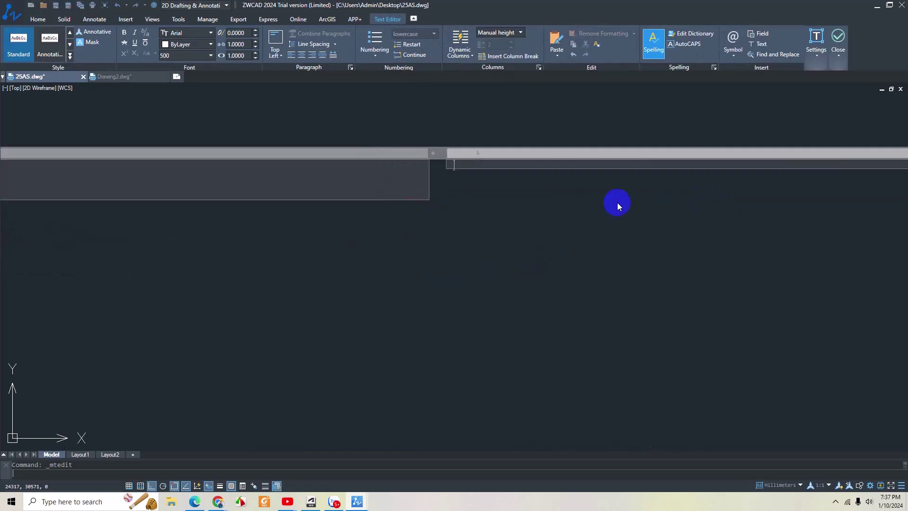
left_click(496, 178)
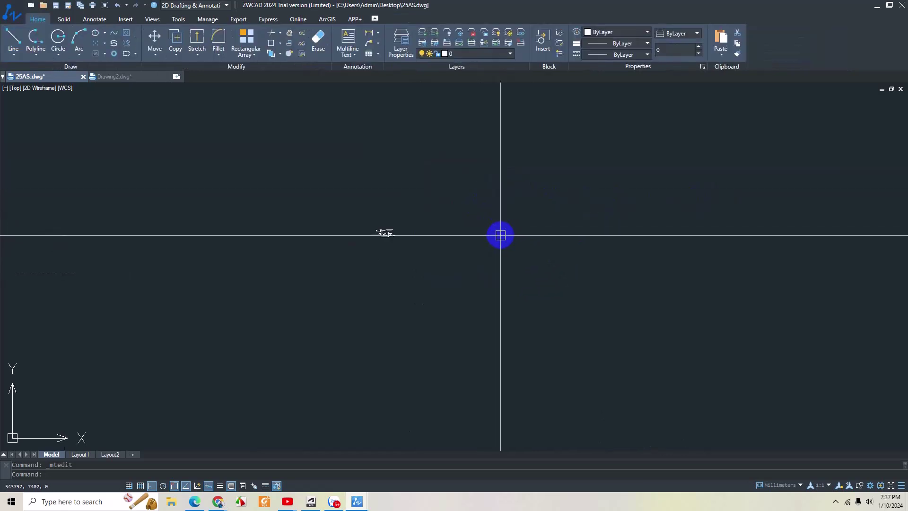
scroll(472, 222, "up", 5)
scroll(487, 246, "up", 3)
scroll(520, 246, "up", 2)
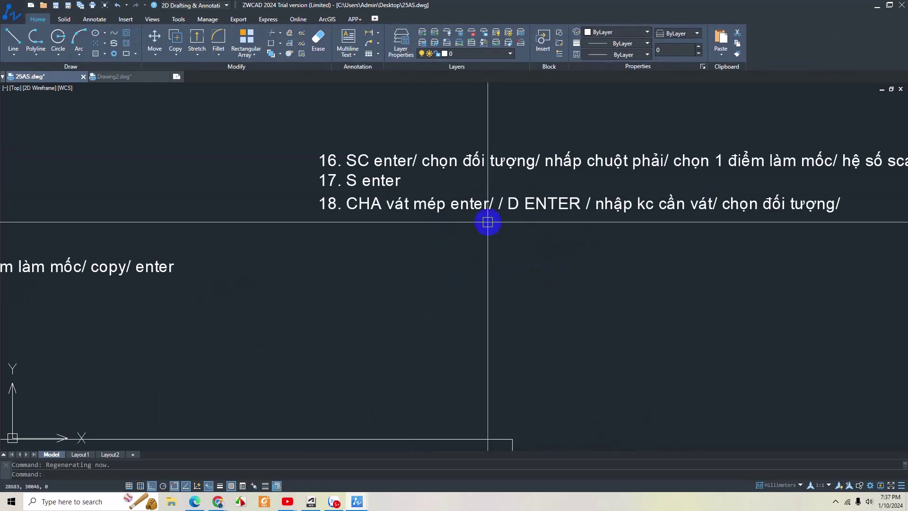
scroll(522, 244, "down", 1)
Step: Move the notes 16–18 block higher up with the M command
left_click(416, 200)
middle_click_drag(502, 245, 458, 227)
type("m")
key("Return")
left_click(547, 223)
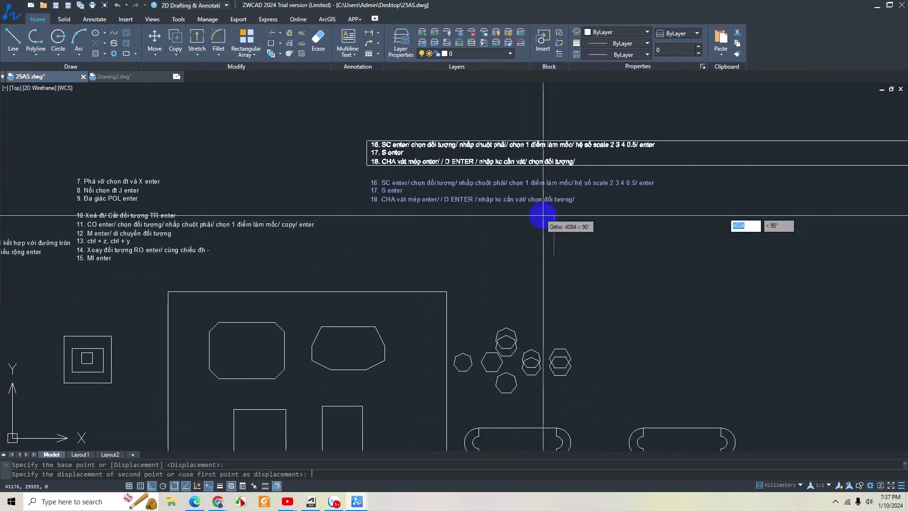
left_click(468, 161)
double_click(577, 157)
type("19.")
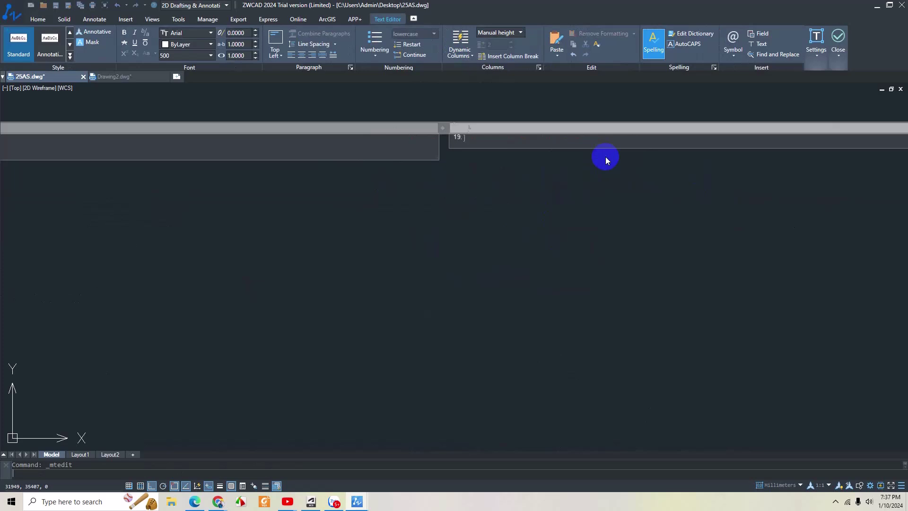
left_click(578, 207)
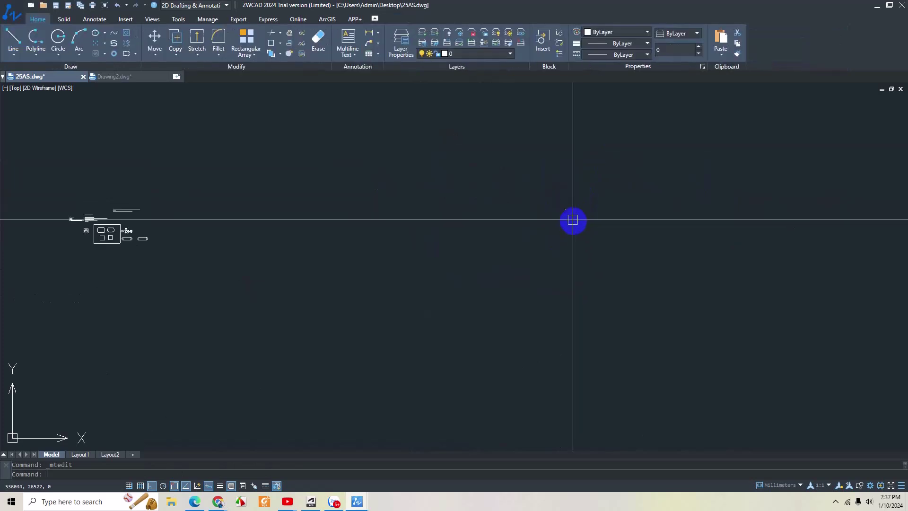
Step: Drag the notes block's width grip left to narrow it
left_click(570, 212)
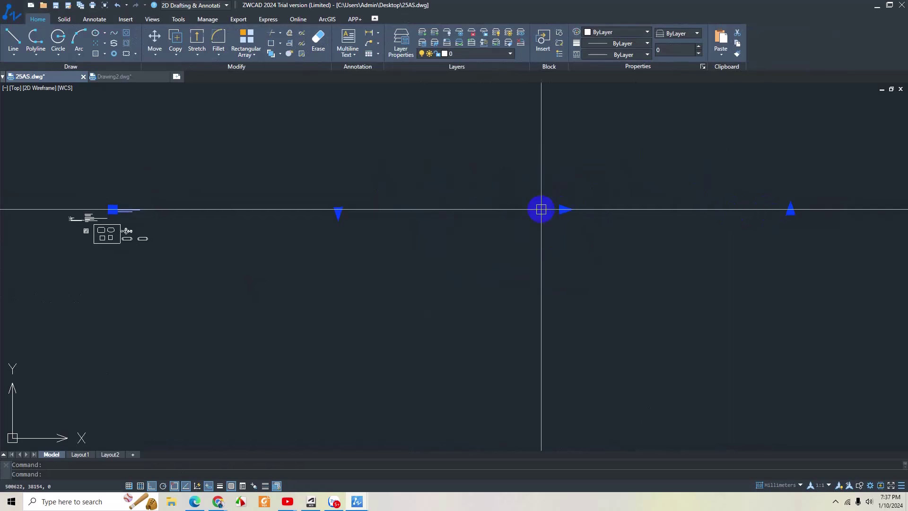
left_click(565, 209)
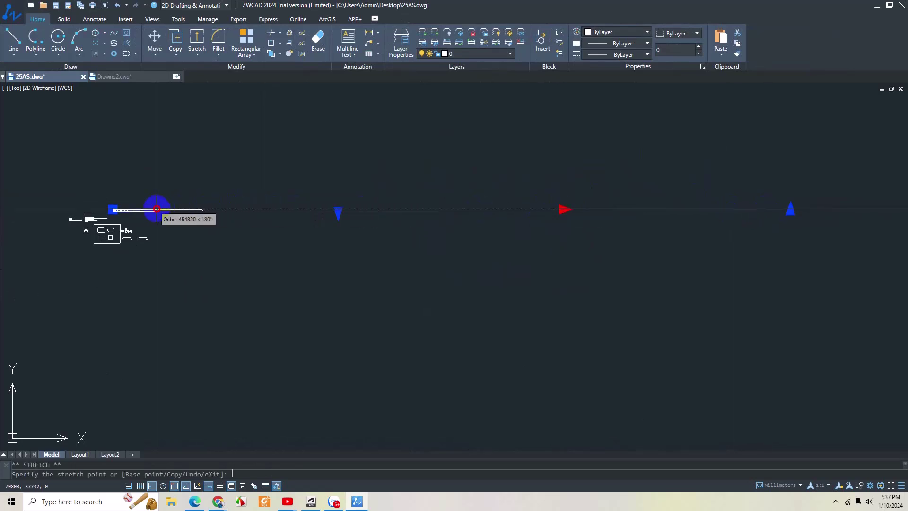
left_click(189, 227)
key("Escape")
Step: Locate the stray '19.' note and open it briefly in the editor
middle_click_drag(189, 227, 463, 223)
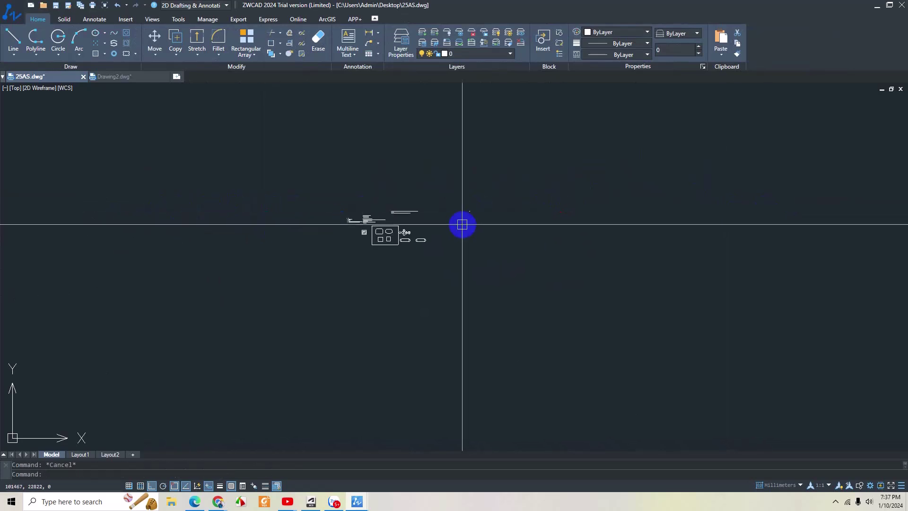
scroll(507, 195, "up", 5)
scroll(501, 183, "up", 3)
middle_click_drag(501, 184, 519, 205)
scroll(495, 205, "up", 3)
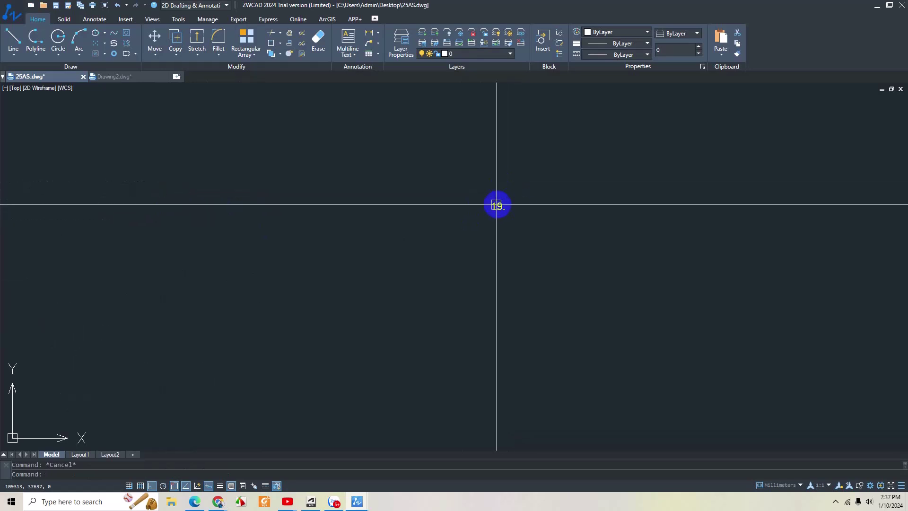
double_click(496, 204)
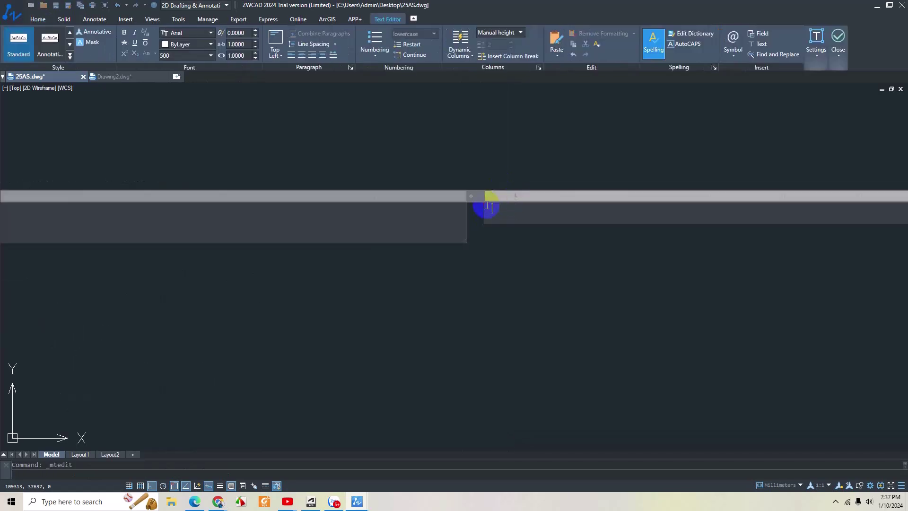
left_click(483, 267)
scroll(567, 264, "down", 4)
scroll(352, 289, "down", 2)
Step: Copy the notes 16–18 text to just below the original
left_click(308, 258)
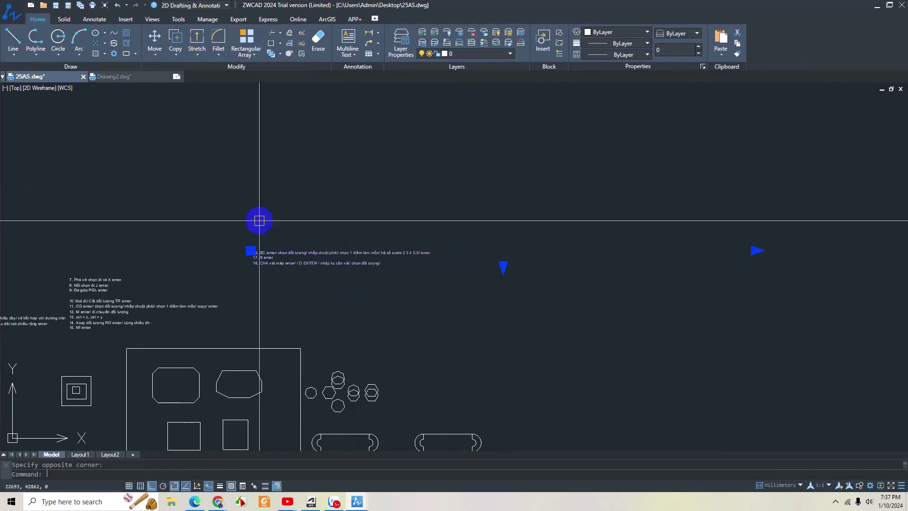
right_click(260, 219)
left_click(267, 259)
left_click(379, 291)
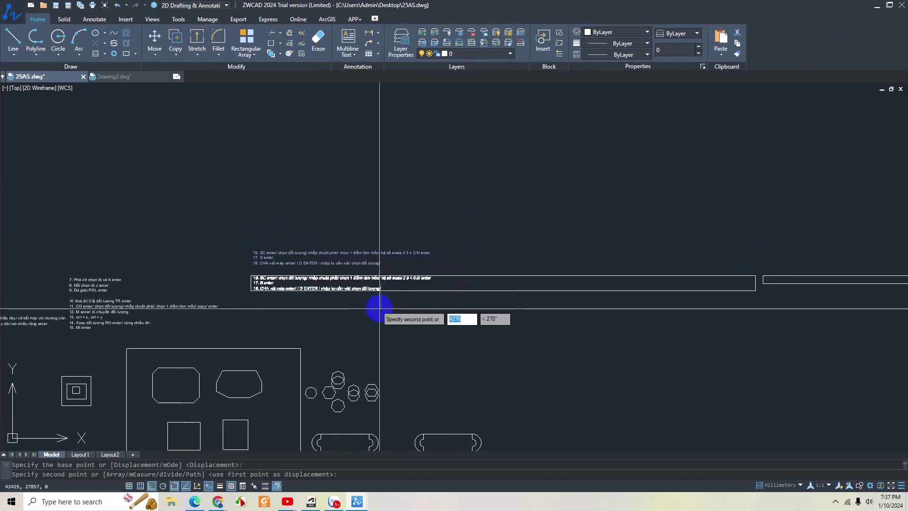
left_click(378, 303)
key("Escape")
scroll(241, 271, "up", 5)
Step: In the copy, change 16 to 19, delete lines 17–18, and begin typing 'F enter/ r enter/ nhập bkinh'
double_click(289, 268)
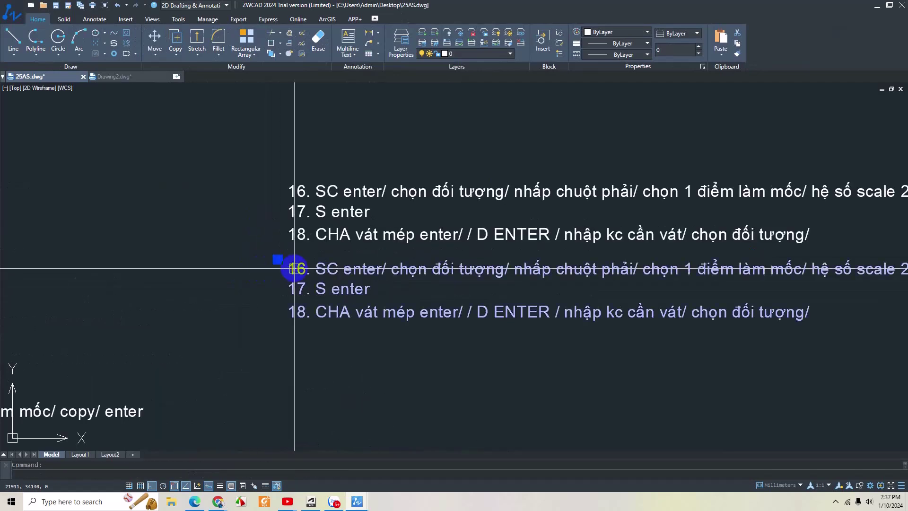
left_click_drag(175, 270, 178, 275)
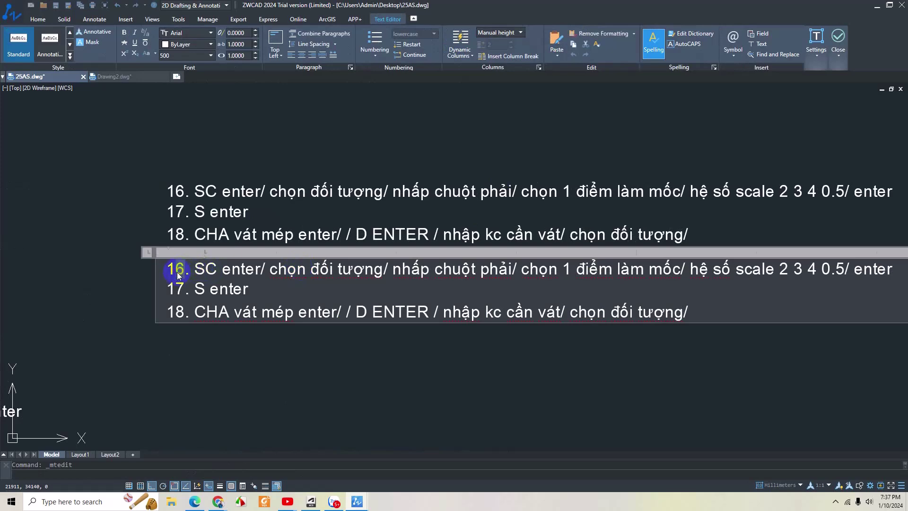
type("9")
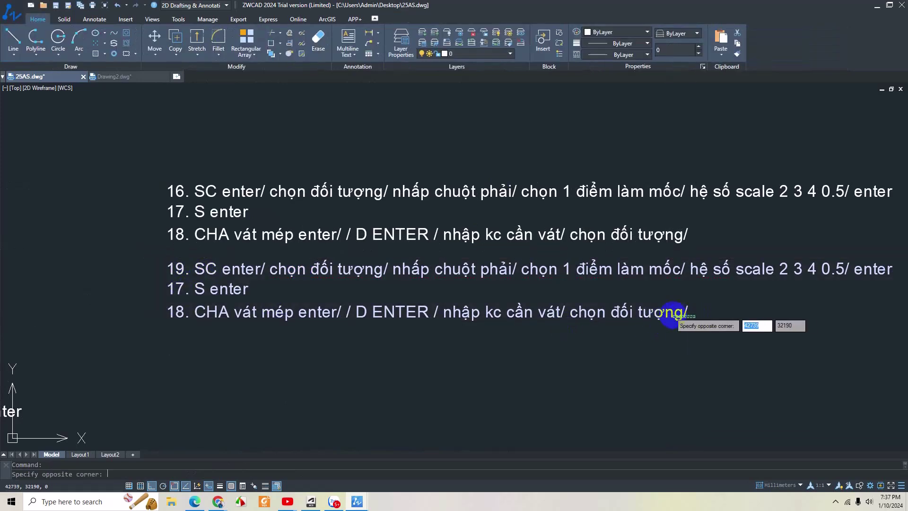
left_click_drag(689, 312, 147, 292)
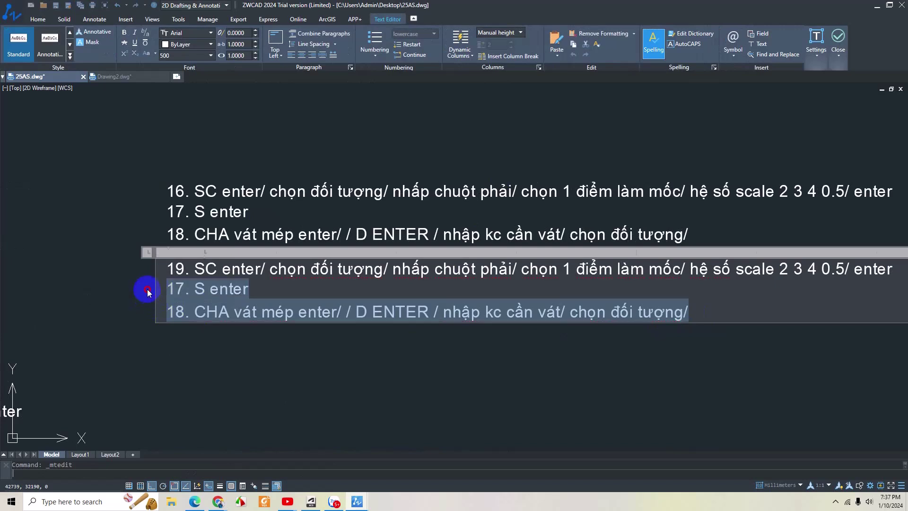
key("Delete")
left_click_drag(197, 268, 899, 271)
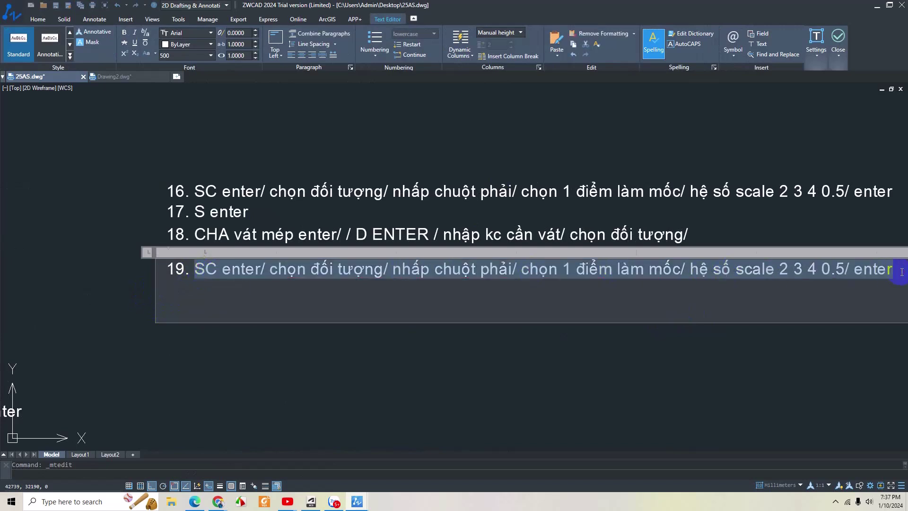
type("F enter/ r enter/ nhập bkinh")
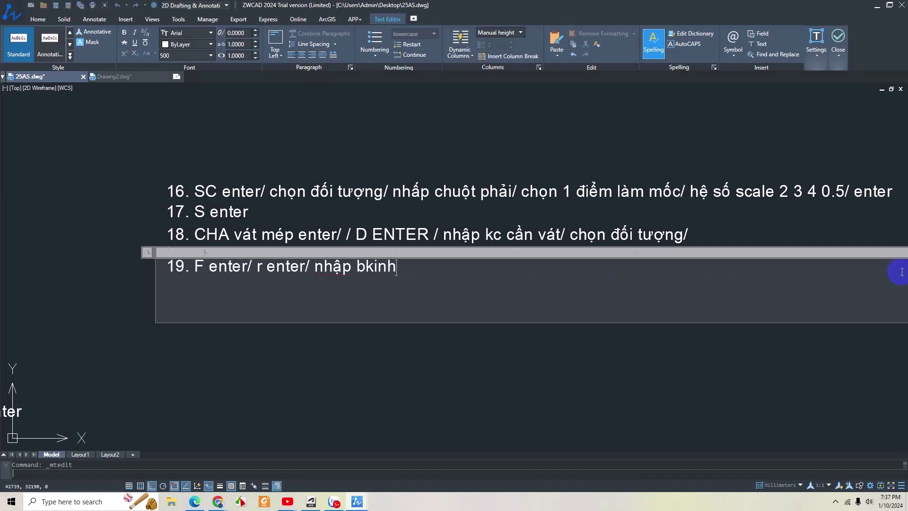
Step: Close the text editor keeping note 19, and center the view on the small rectangle
left_click(587, 385)
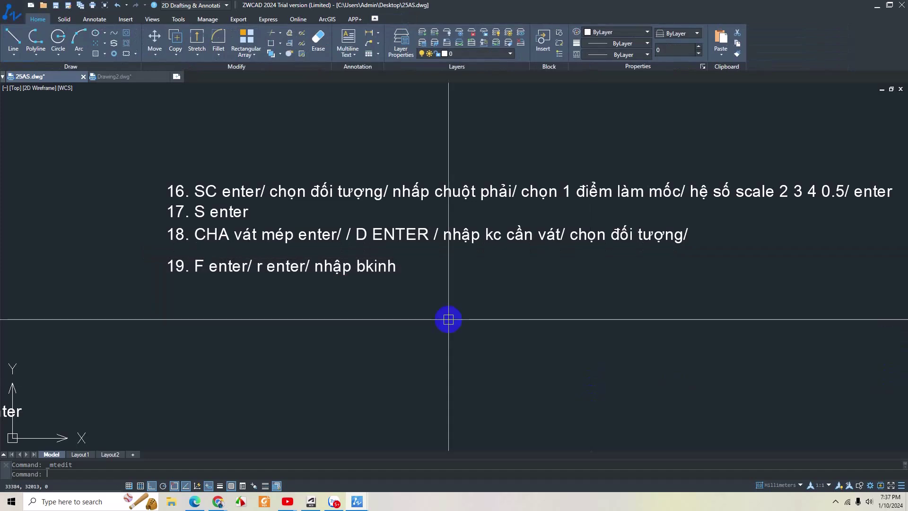
scroll(440, 324, "down", 2)
scroll(458, 264, "down", 2)
scroll(456, 223, "down", 2)
scroll(474, 302, "down", 2)
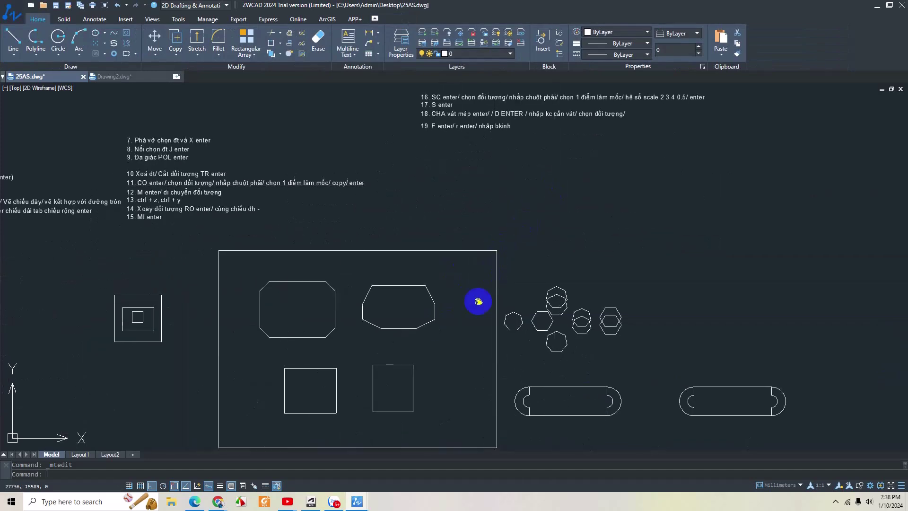
scroll(429, 298, "up", 2)
scroll(429, 297, "up", 3)
mouse_move(385, 263)
middle_mouse_down()
mouse_move(393, 237)
mouse_move(369, 180)
middle_mouse_up()
Step: Set the FILLET radius to 1000 and round the rectangle's top-right corner
type("f")
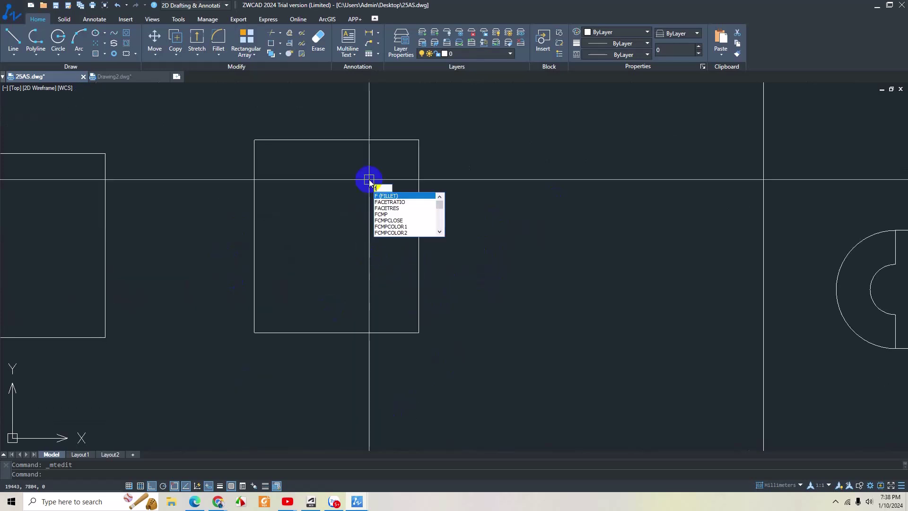
key("Return")
type("r")
key("Return")
type("1000")
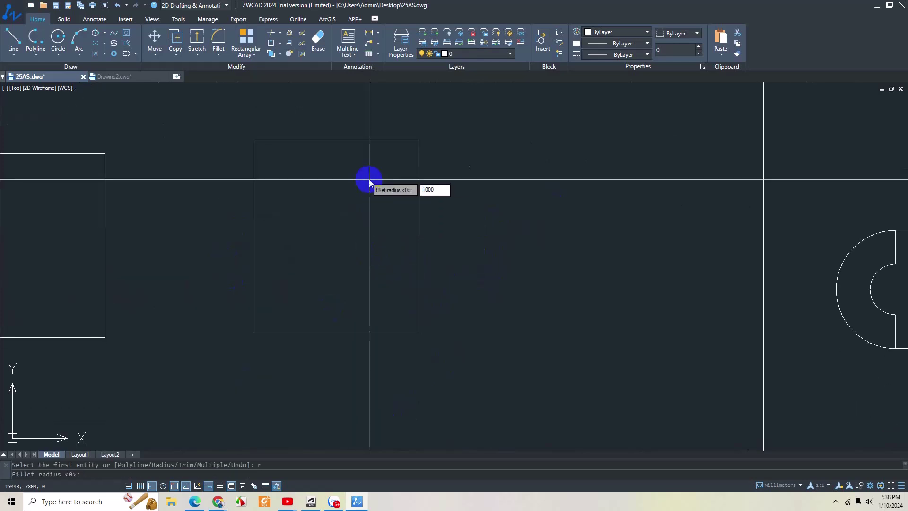
key("Return")
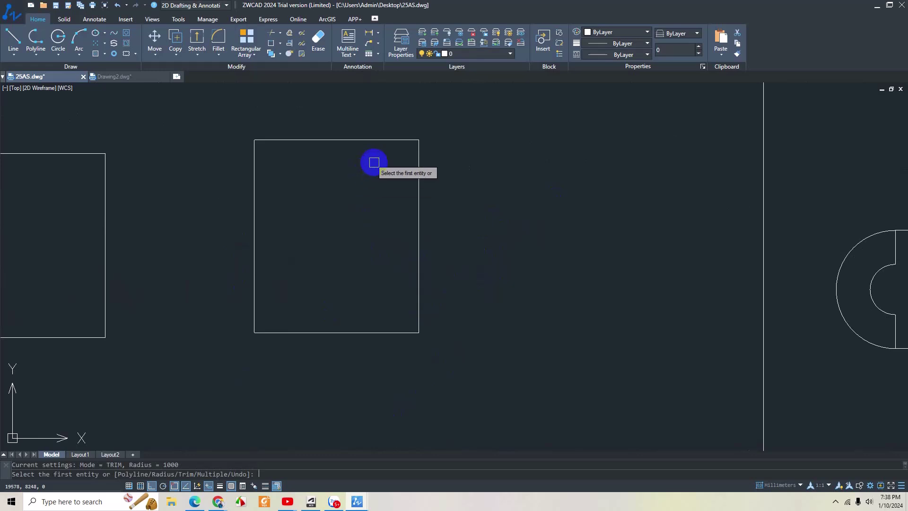
left_click(367, 140)
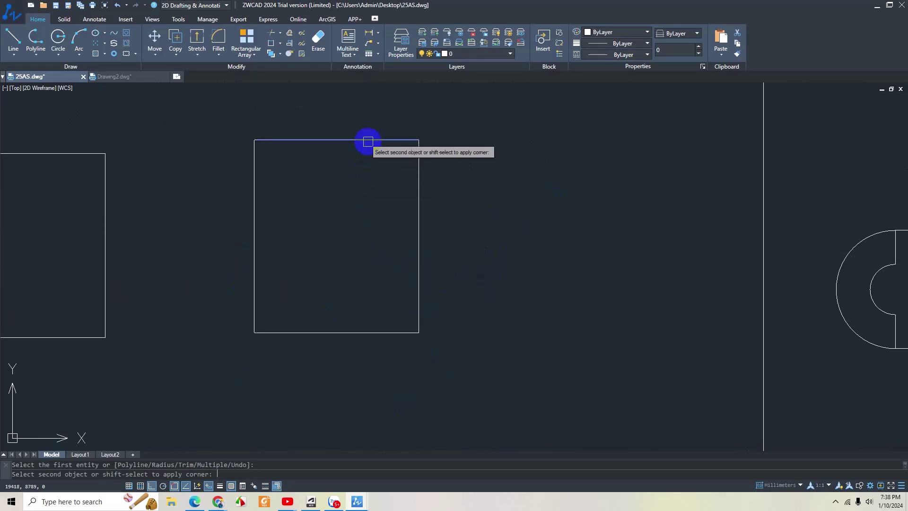
left_click(418, 187)
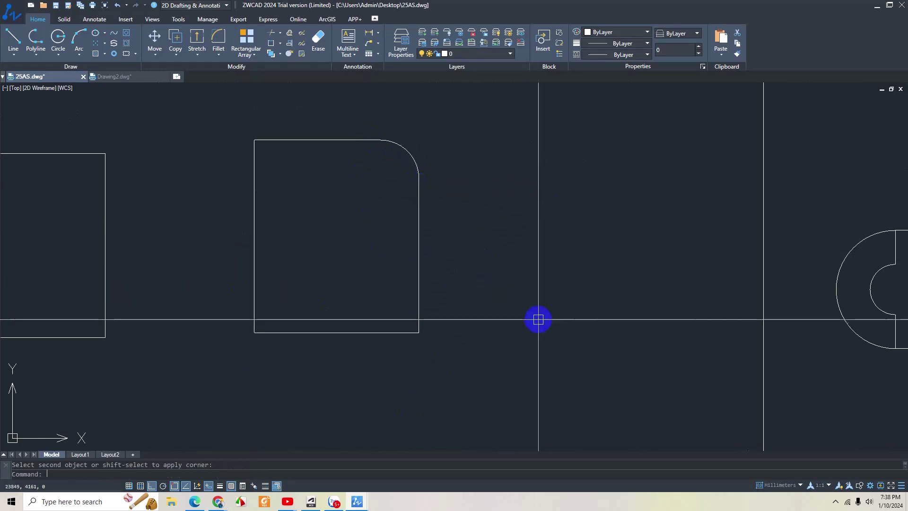
Step: Round the bottom-right and top-left corners with the same 1000 radius fillet
key("Return")
left_click(418, 298)
left_click(403, 331)
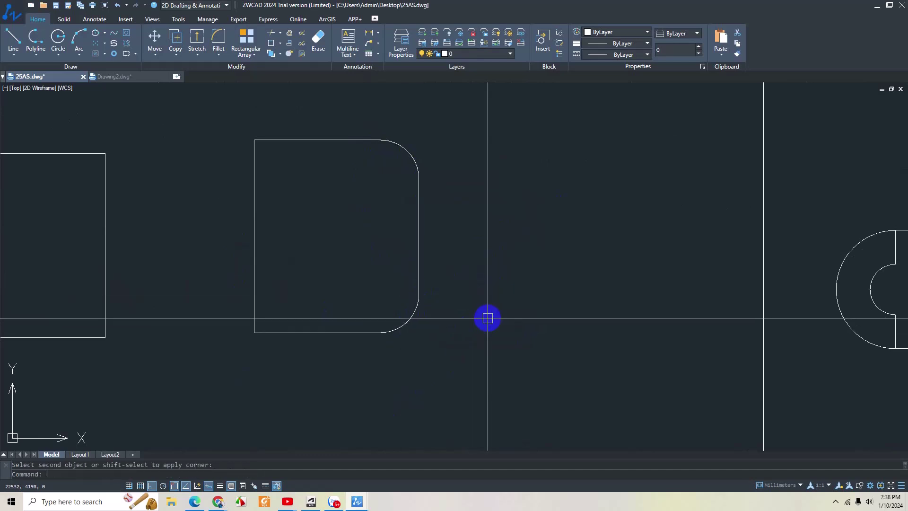
scroll(520, 245, "down", 3)
key("Return")
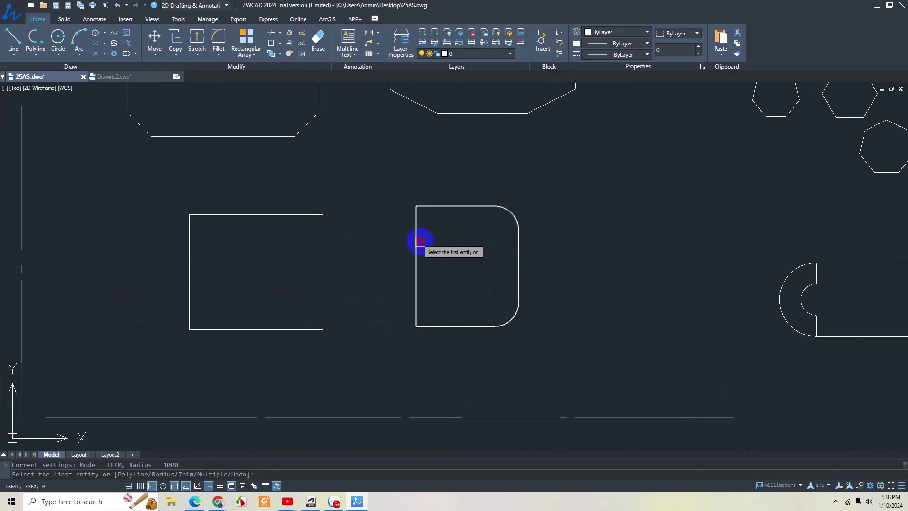
left_click(417, 234)
left_click(431, 206)
Step: Round the bottom-left corner with the 1000 fillet, leaving all four corners rounded
key("Return")
left_click(416, 300)
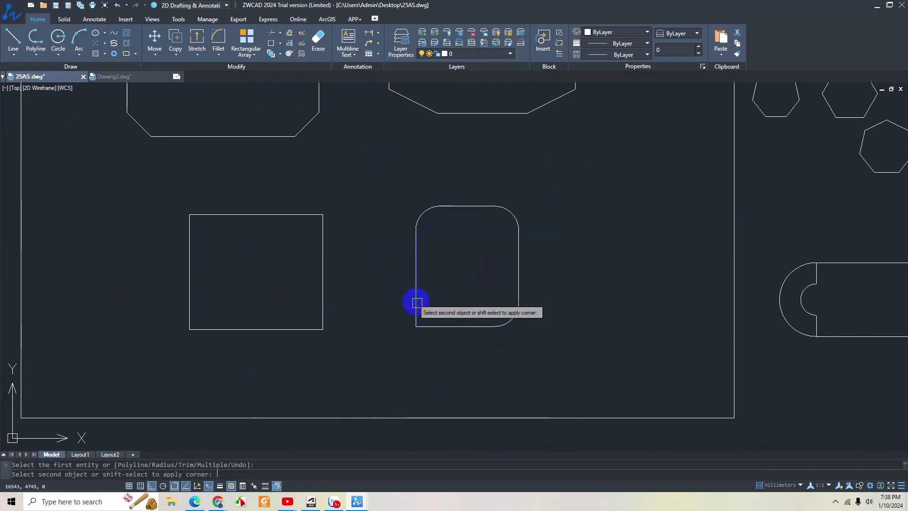
left_click(448, 326)
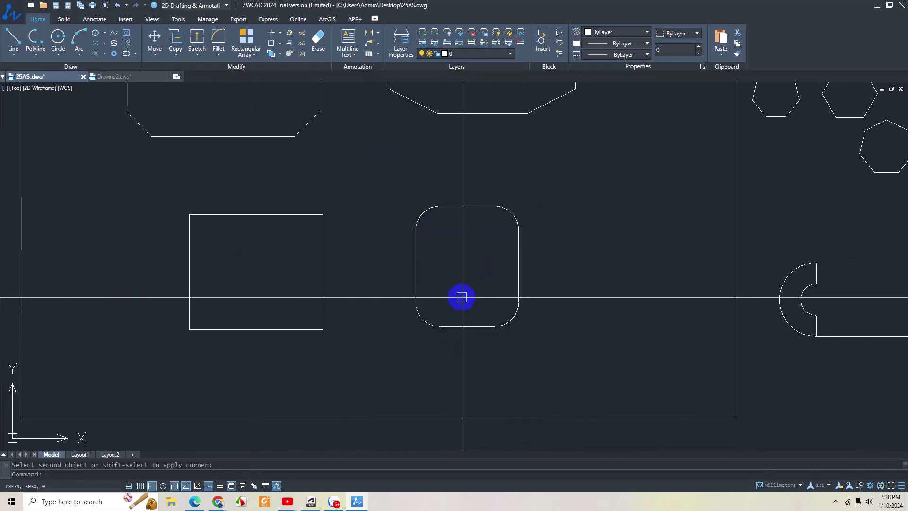
middle_click_drag(454, 292, 450, 283)
key("Escape")
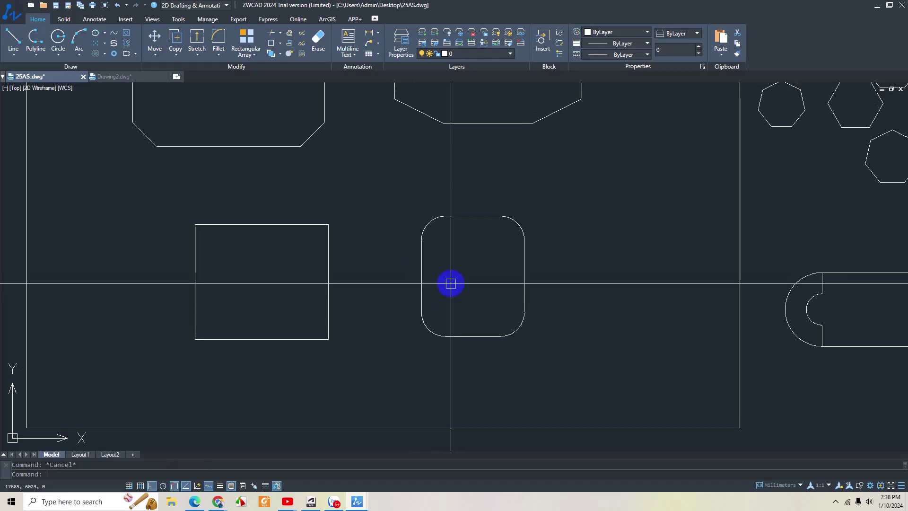
left_click(334, 356)
left_click(415, 290)
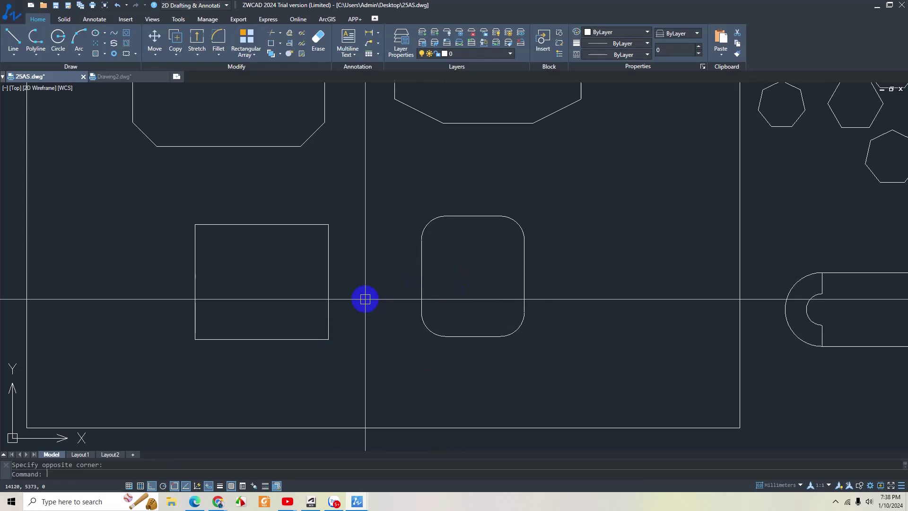
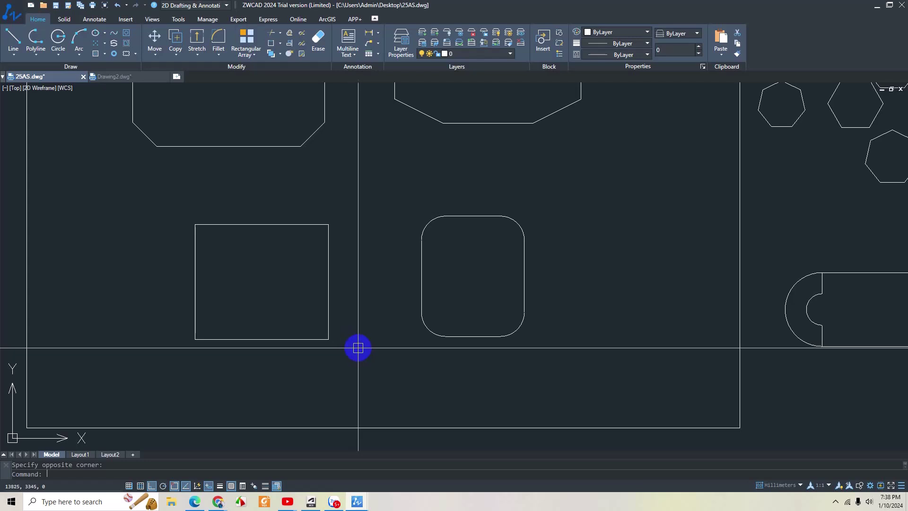
Step: Re-center the view on the rounded rectangle and the left square
scroll(492, 261, "up", 2)
scroll(494, 198, "up", 2)
left_click(575, 177)
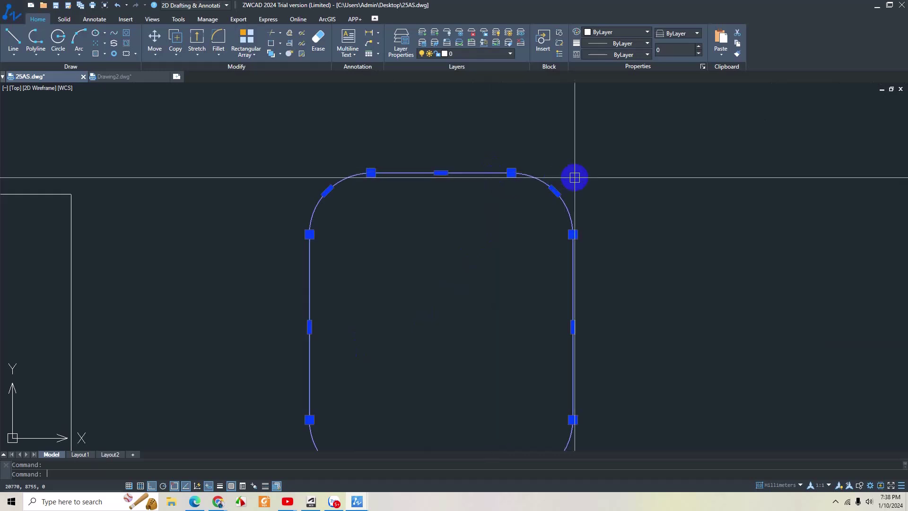
scroll(491, 203, "down", 2)
scroll(486, 203, "down", 2)
key("Escape")
middle_click_drag(486, 203, 434, 219)
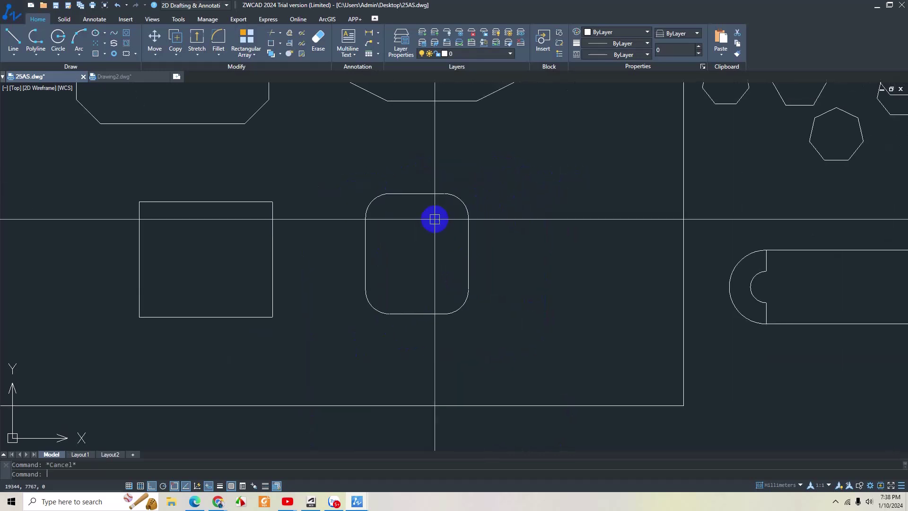
left_click(239, 202)
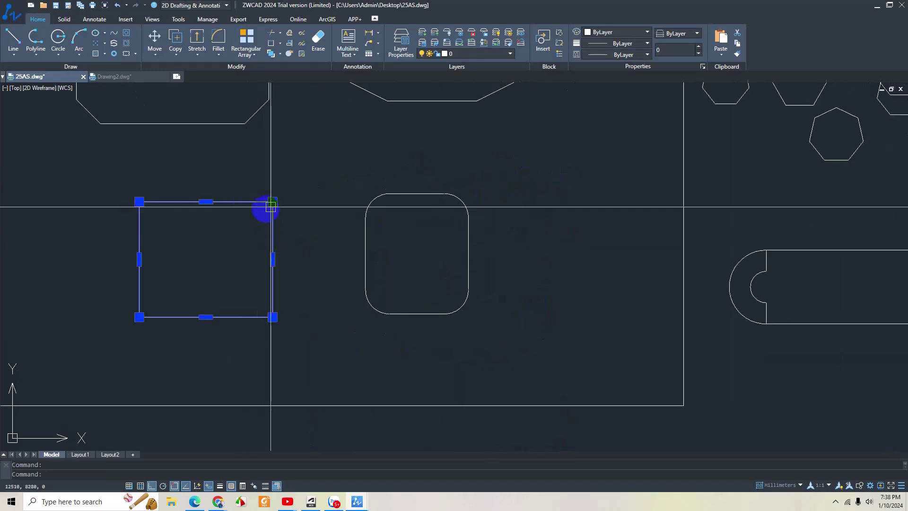
middle_click_drag(270, 206, 268, 206)
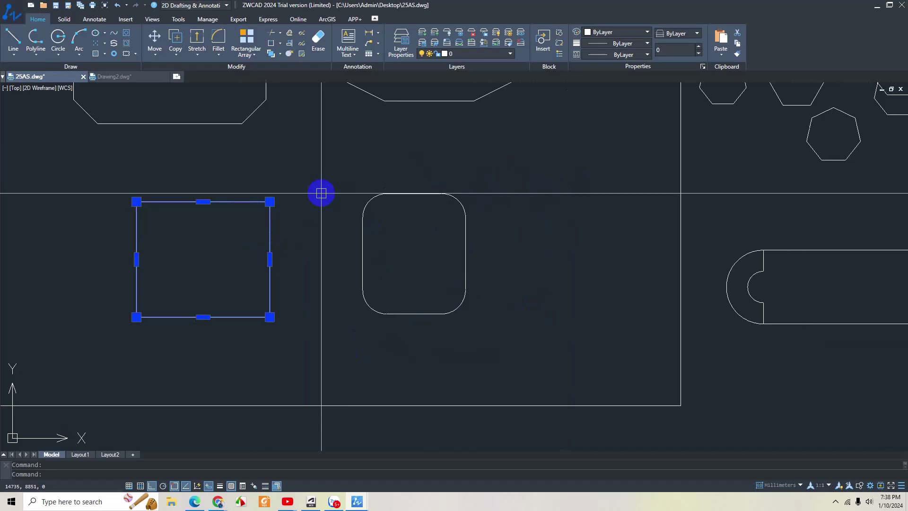
key("Escape")
middle_click_drag(416, 230, 404, 223)
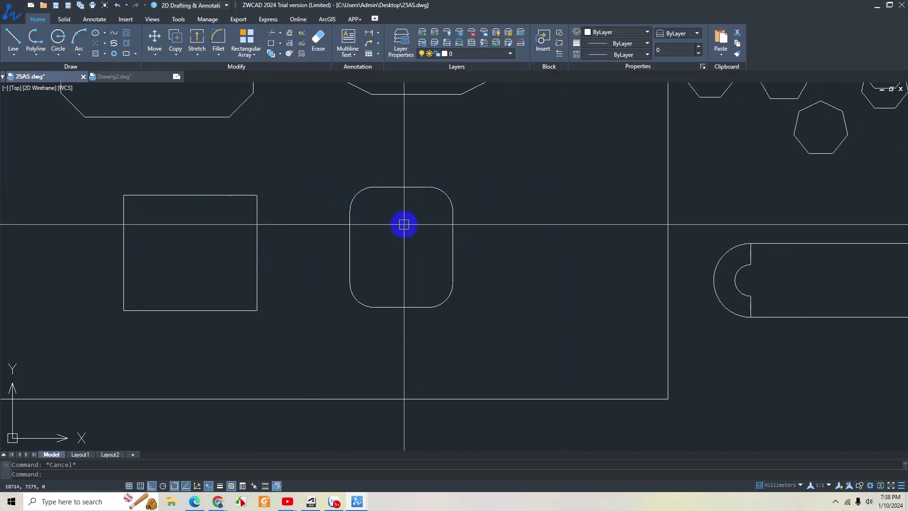
Step: Start a fillet with radius 0 and square the top-right corner of the rounded shape
type("f")
key("BackSpace")
type("f")
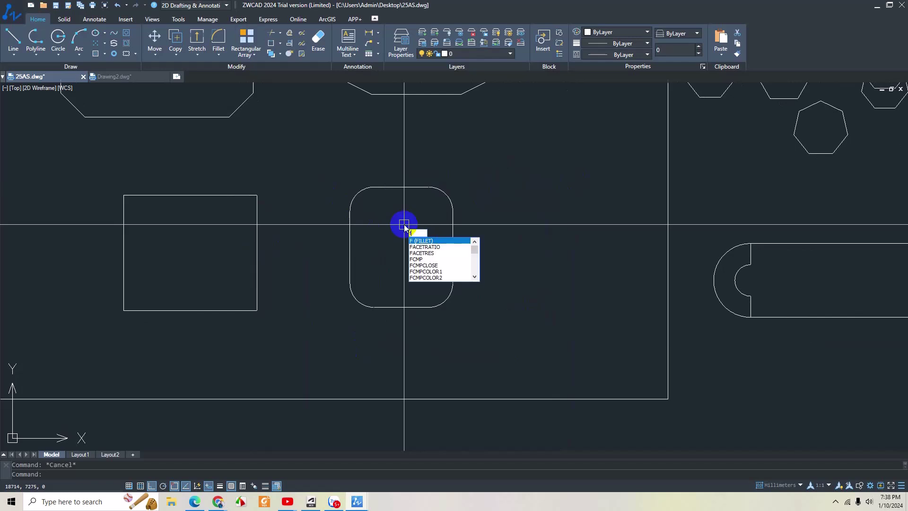
key("Return")
type("r")
key("Return")
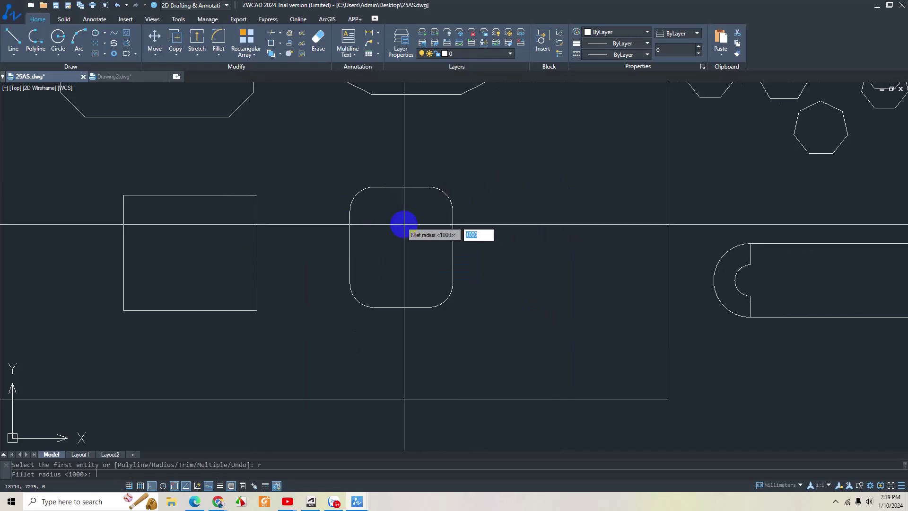
type("0")
key("Return")
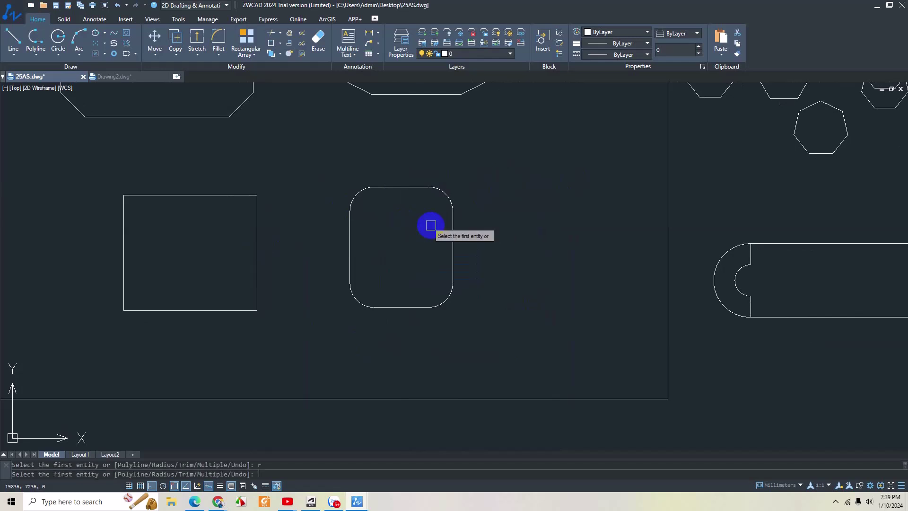
left_click(452, 229)
left_click(422, 187)
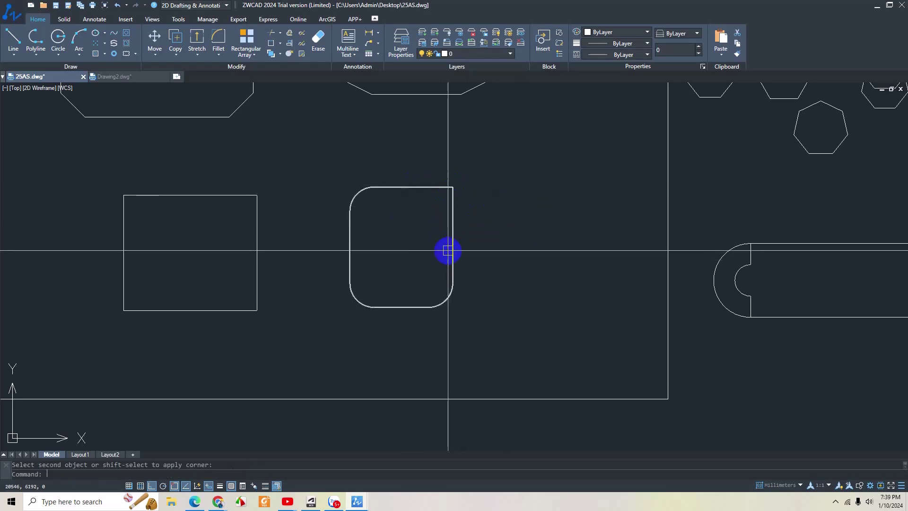
Step: Repeat the zero-radius fillet to square the bottom and top-left corners
key("Return")
left_click(425, 306)
key("Escape")
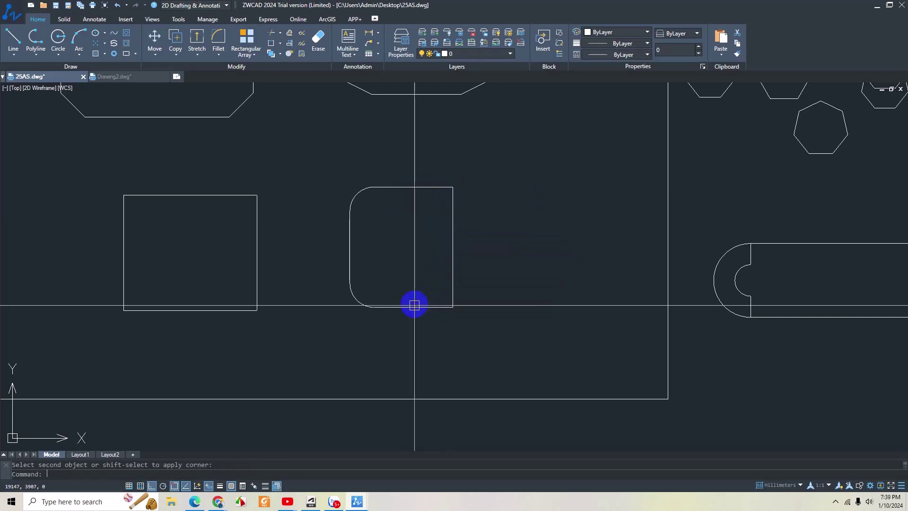
key("Return")
left_click(391, 306)
left_click(342, 272)
key("Return")
left_click(350, 228)
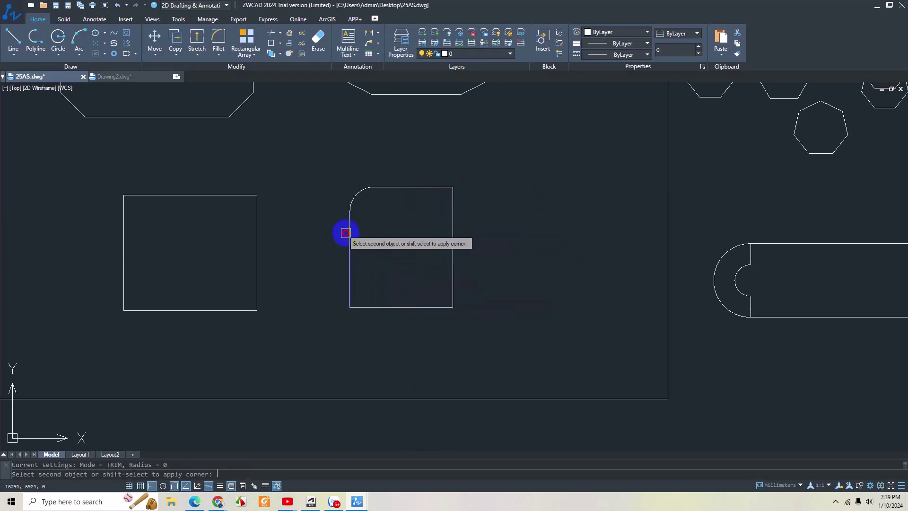
left_click(386, 189)
scroll(397, 245, "down", 2)
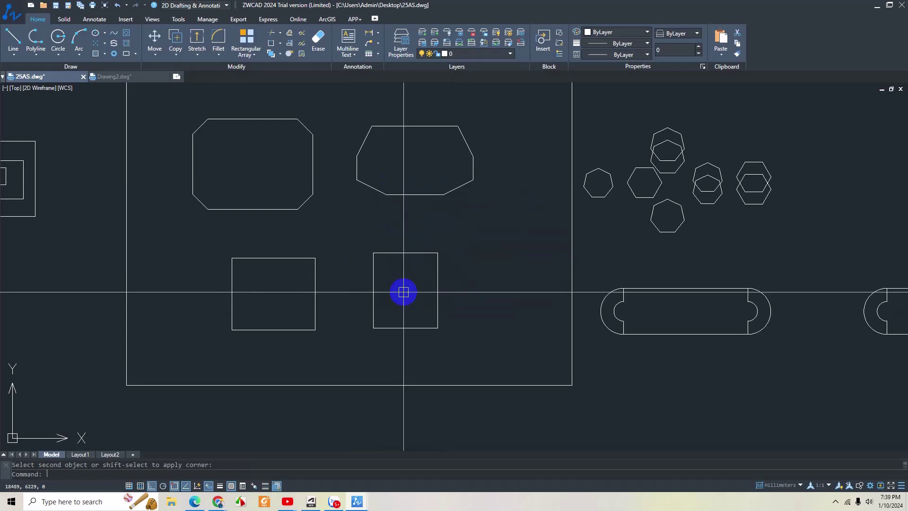
Step: Type note 19.1 'Tạo góc vuông cho cạnh' and begin note 19.2 'Cắt 2 đường chéo nhau'
scroll(403, 292, "down", 2)
scroll(378, 187, "up", 5)
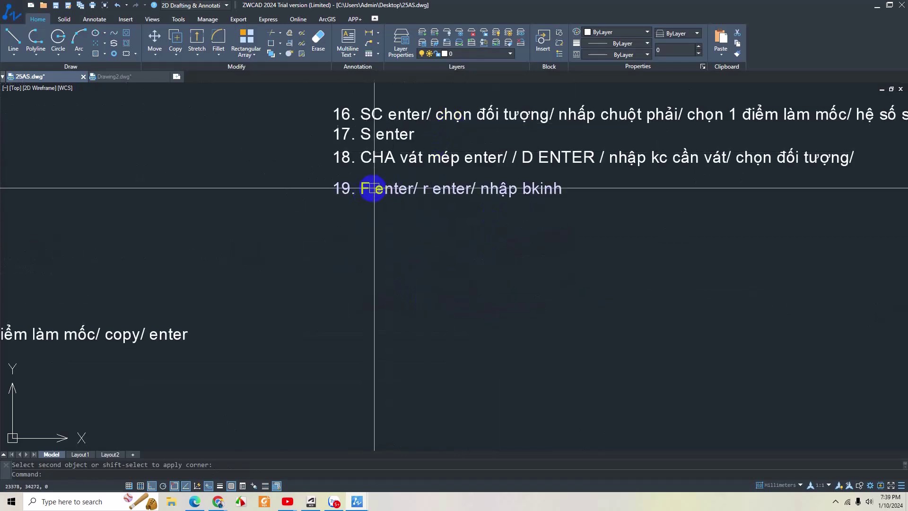
double_click(411, 188)
type("19.1 Tạo")
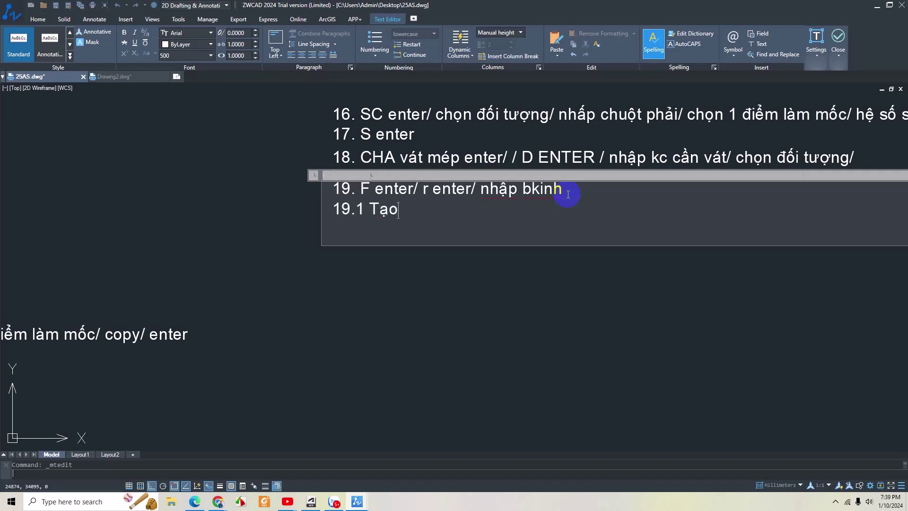
type("go")
type(" vuong")
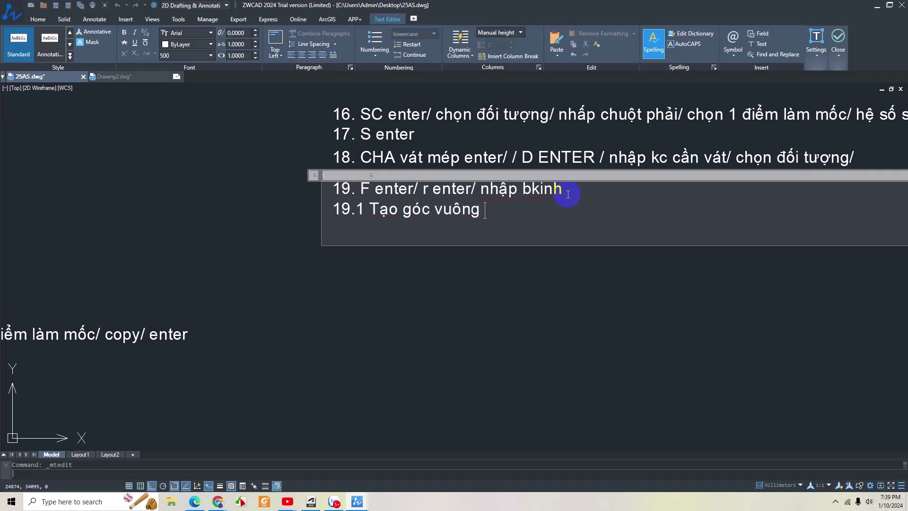
type("ch")
type("hinh")
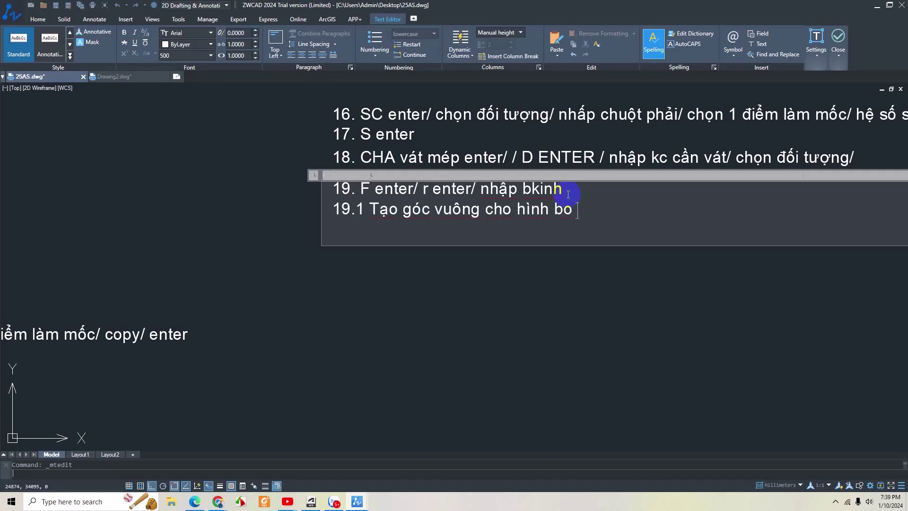
key("BackSpace")
key("BackSpace")
key("BackSpace")
key("BackSpace")
key("BackSpace")
key("BackSpace")
type("an")
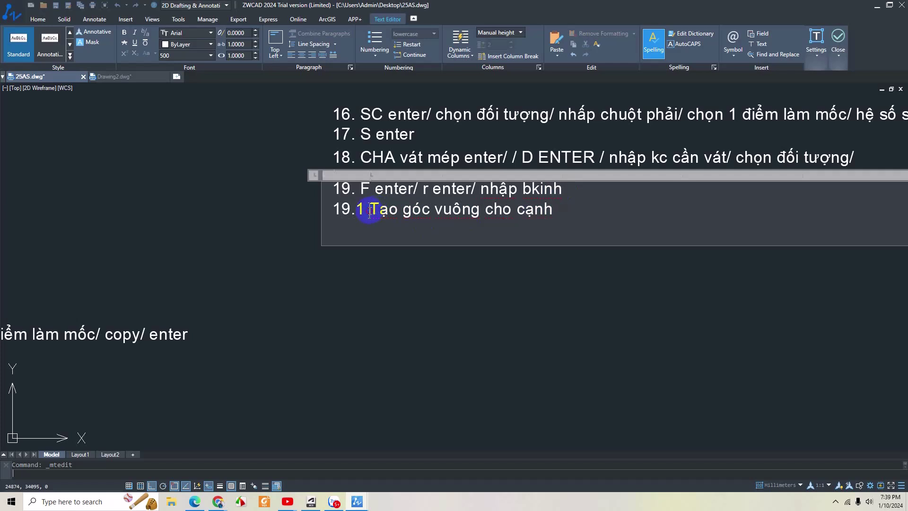
left_click(574, 225)
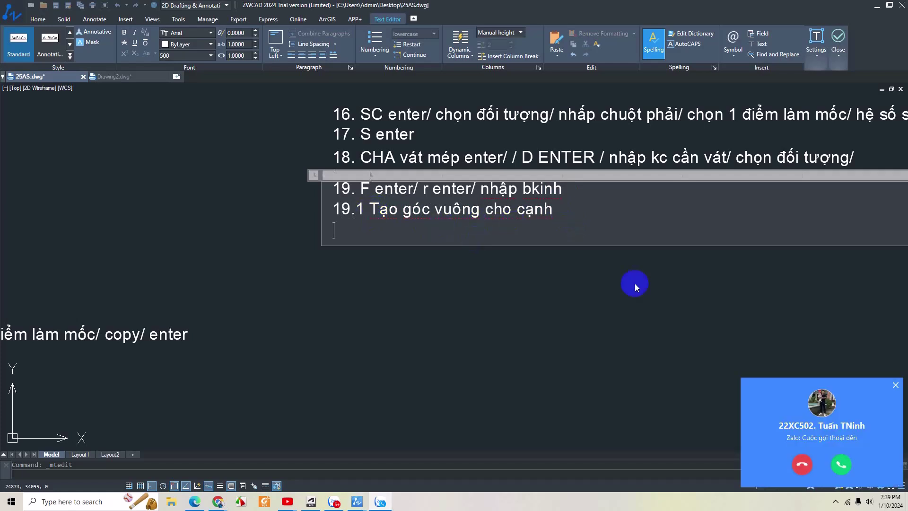
left_click(804, 464)
type("19.2")
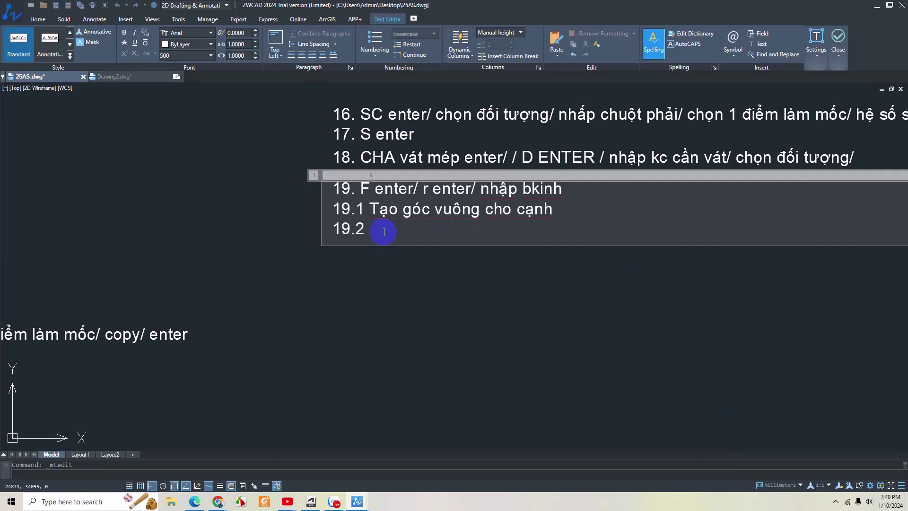
type("Ca")
type("ws")
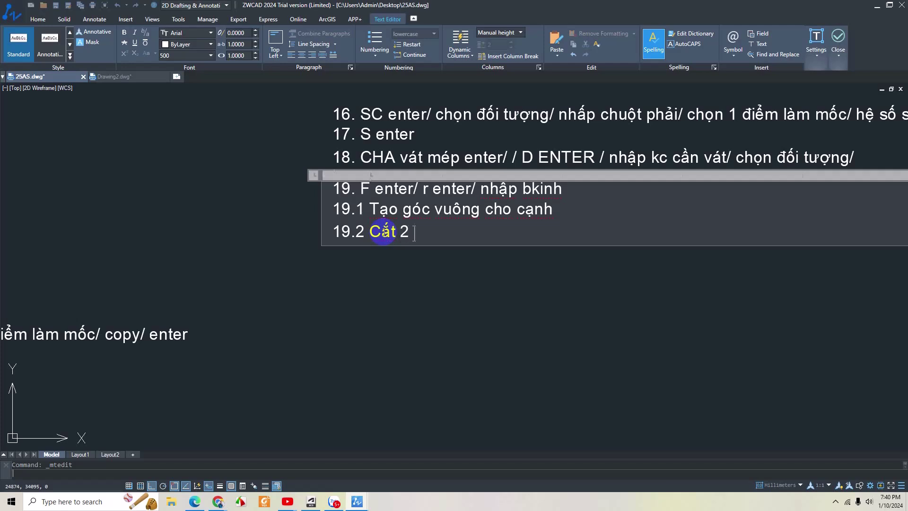
type("đươờng che")
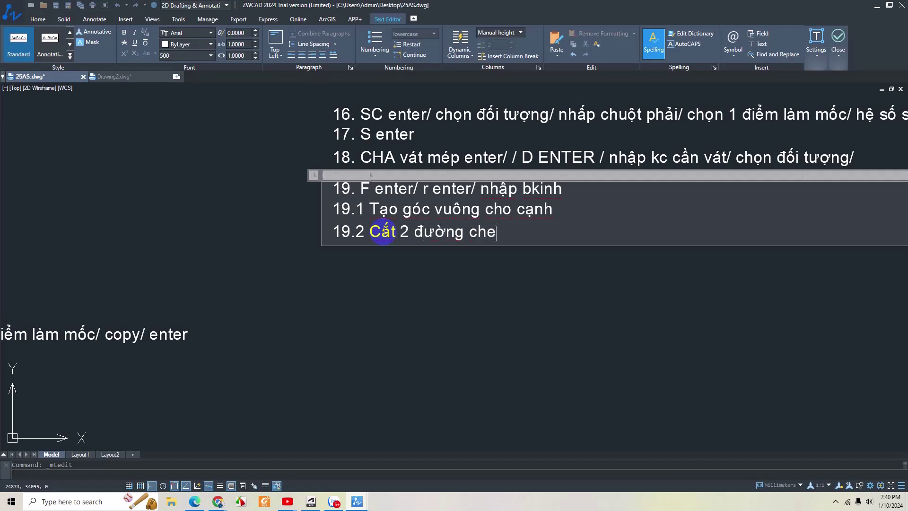
type("hau")
Step: Close the notes editor and pan to bring the two rectangles into view
left_click(397, 345)
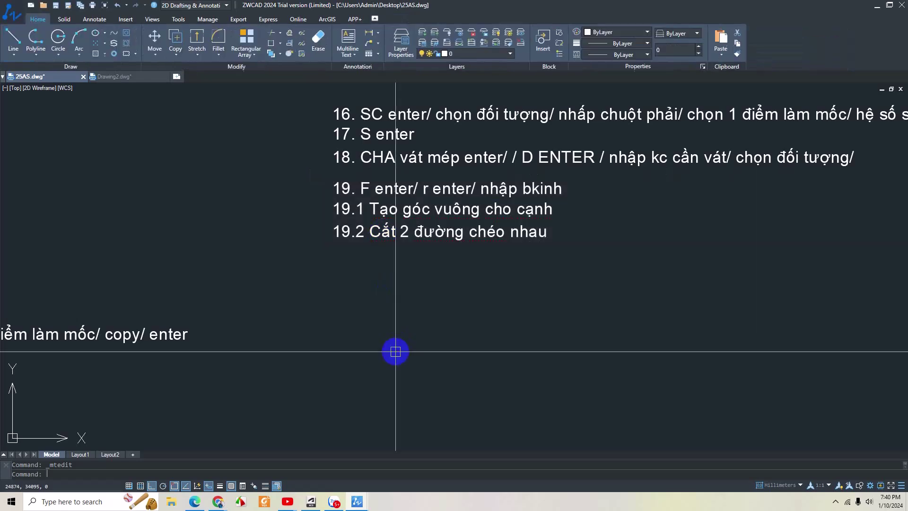
scroll(396, 349, "down", 2)
middle_click_drag(396, 350, 404, 291)
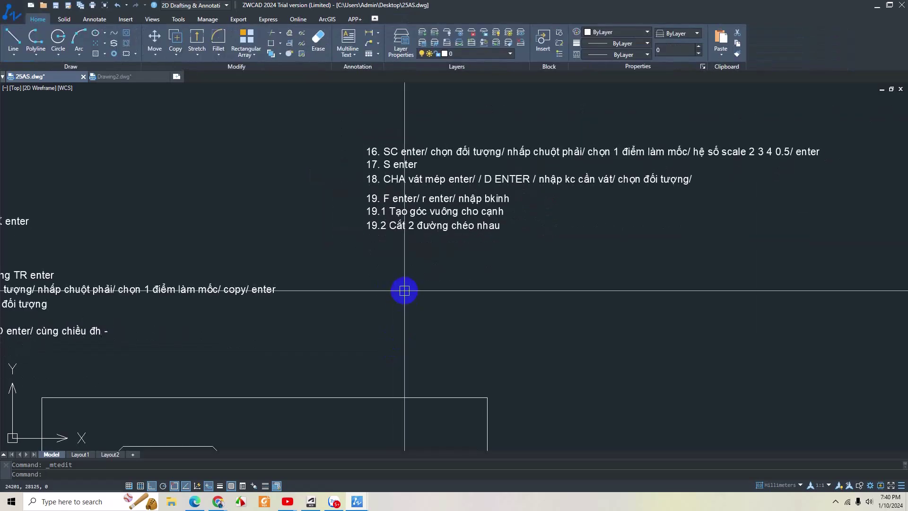
scroll(404, 290, "down", 3)
scroll(478, 273, "up", 1)
middle_click_drag(480, 416, 482, 341)
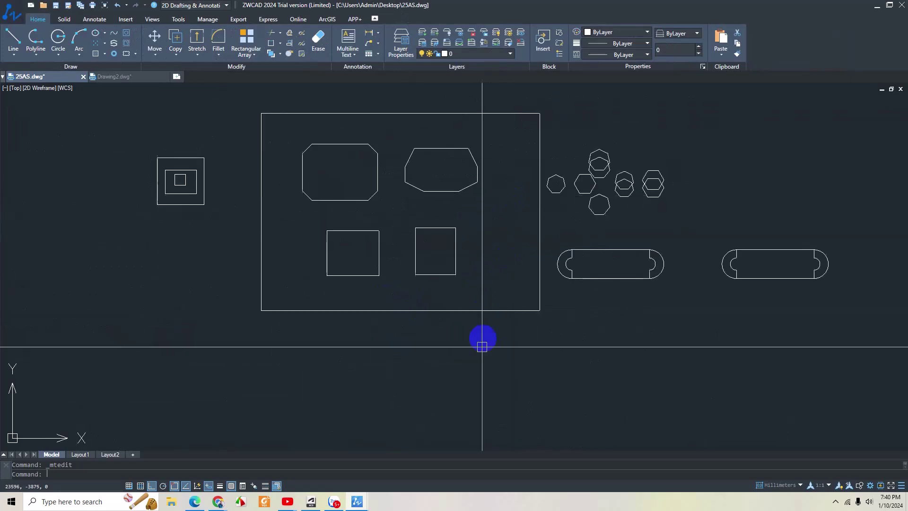
scroll(406, 243, "up", 3)
mouse_move(425, 203)
middle_mouse_down()
mouse_move(426, 257)
mouse_move(436, 261)
middle_mouse_up()
scroll(425, 261, "up", 2)
Step: Start the fillet command and choose the radius option
type("f")
key("Return")
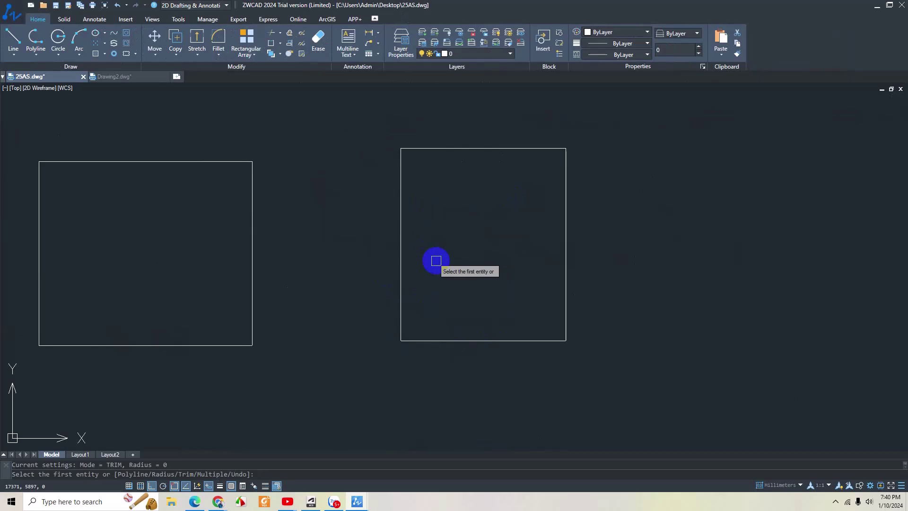
type("r")
key("Return")
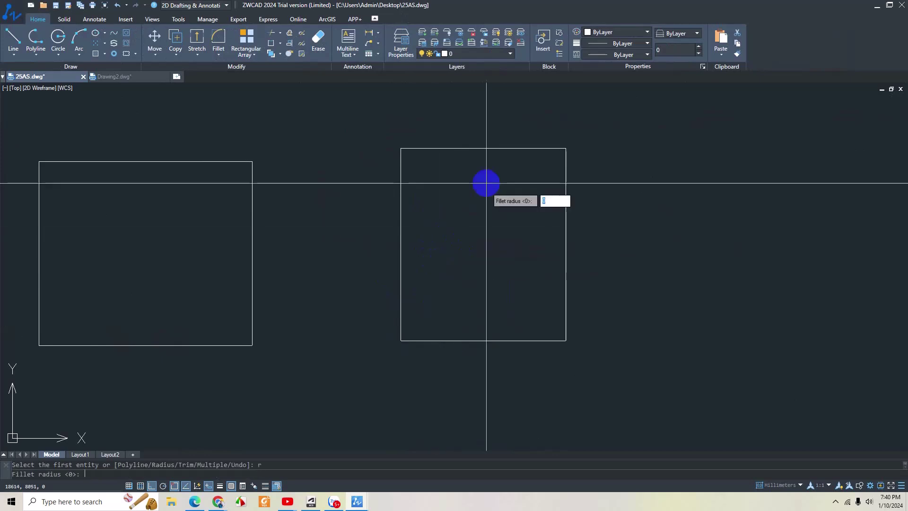
middle_click_drag(484, 168, 435, 196)
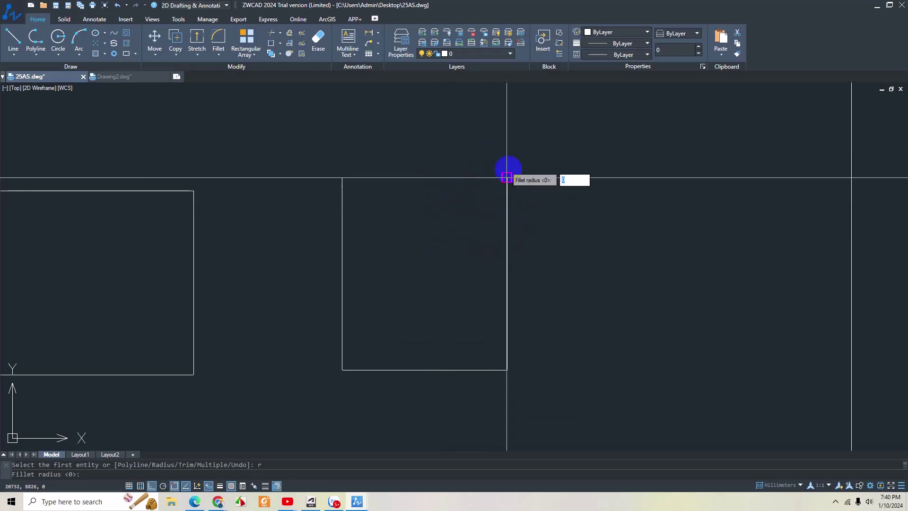
Step: Cancel the fillet and draw a long diagonal line with ortho turned off
scroll(574, 218, "down", 3)
middle_click_drag(577, 219, 540, 212)
key("Escape")
type("l")
key("Return")
left_click(517, 148)
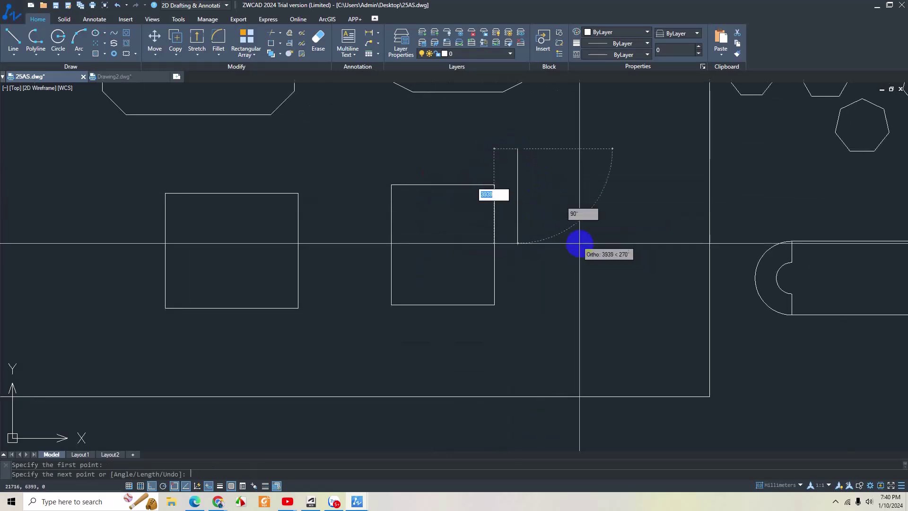
key("F8")
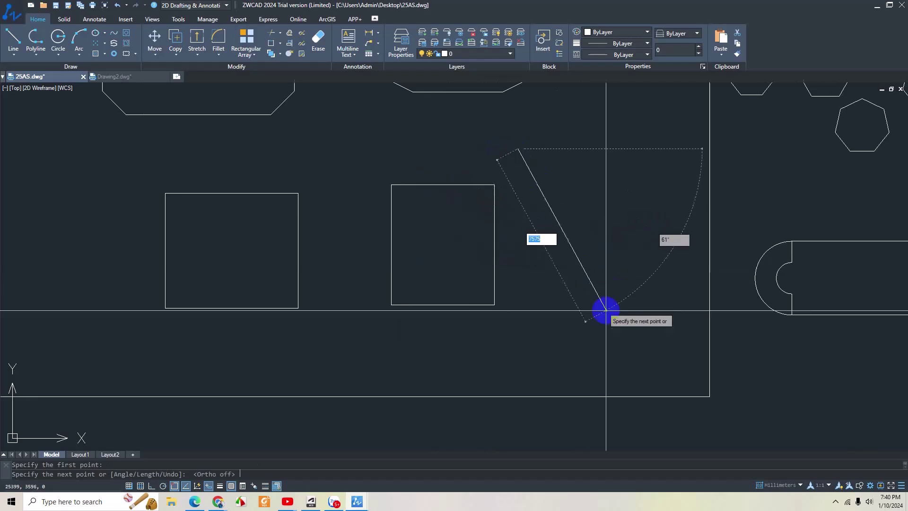
left_click(608, 311)
key("Return")
key("Return")
Step: Draw a second diagonal line crossing the first one
left_click(681, 140)
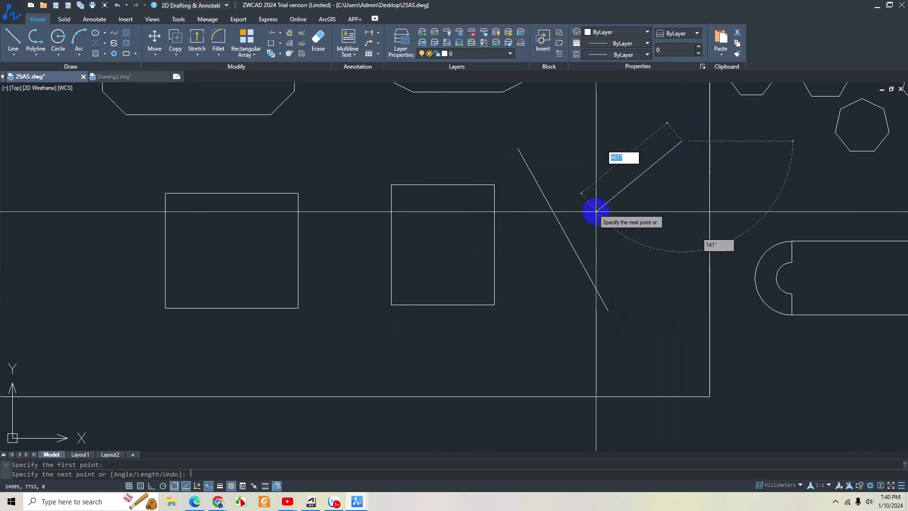
left_click(584, 205)
key("Escape")
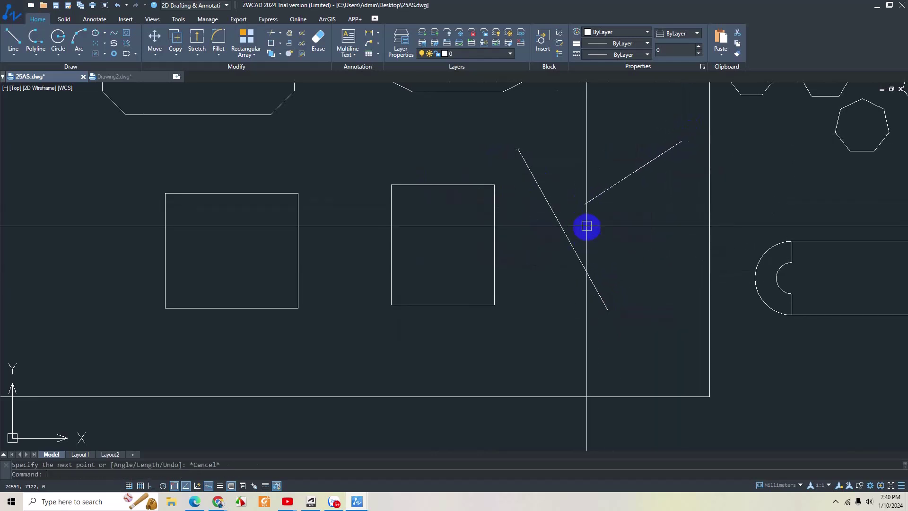
scroll(585, 213, "up", 3)
middle_click_drag(578, 204, 527, 235)
scroll(526, 235, "down", 2)
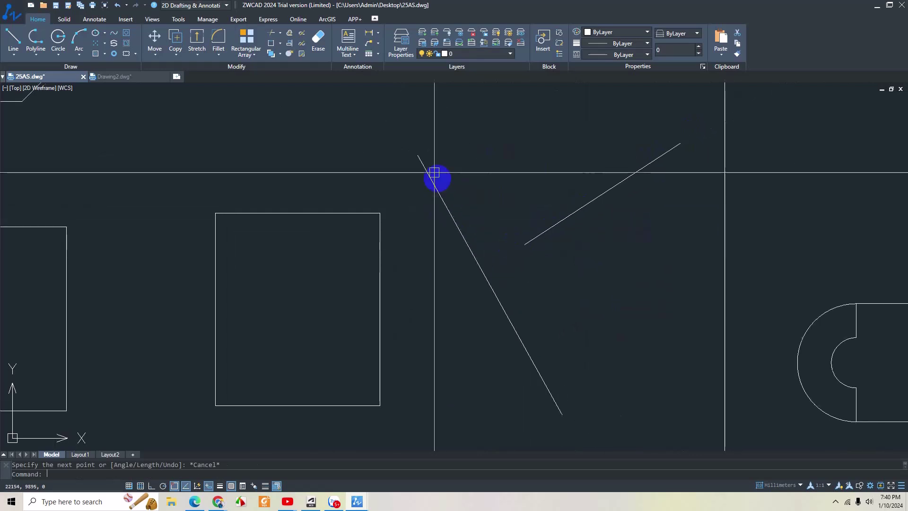
Step: Select the long diagonal line to check it, then clear the selection
left_click(390, 125)
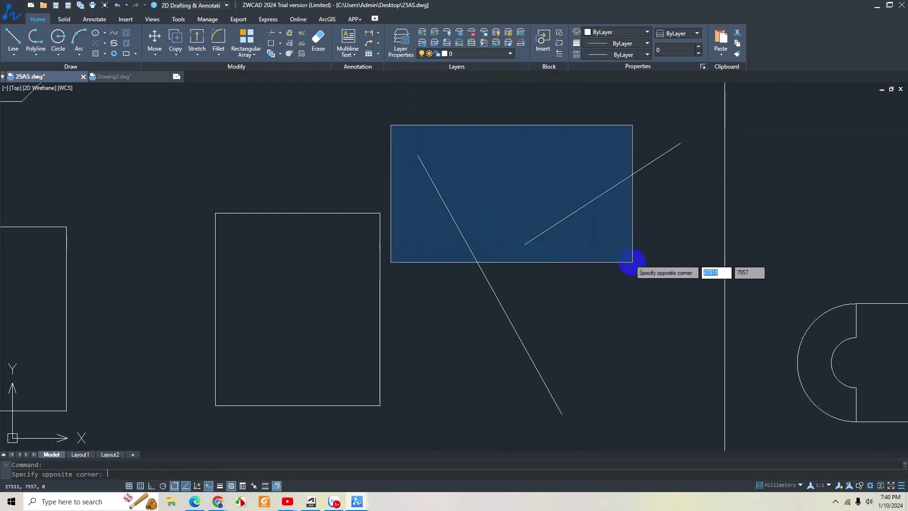
left_click(544, 151)
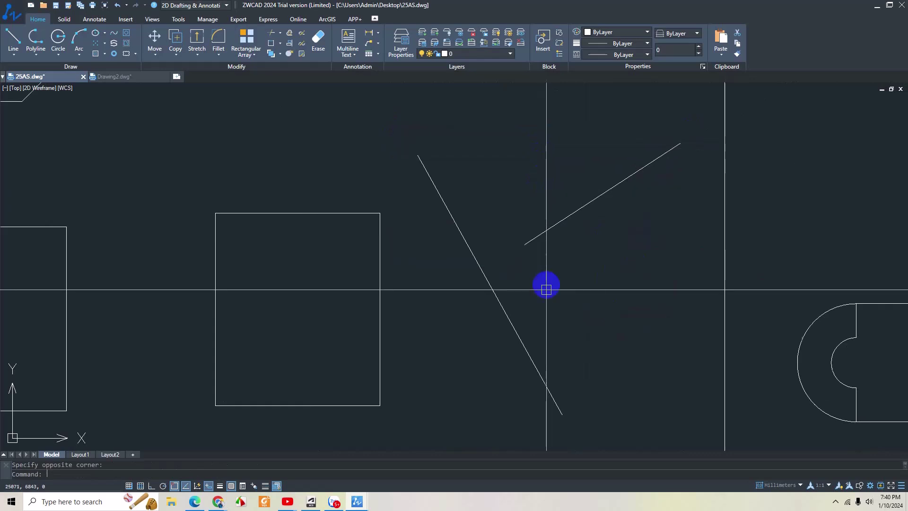
left_click(583, 331)
left_click(470, 357)
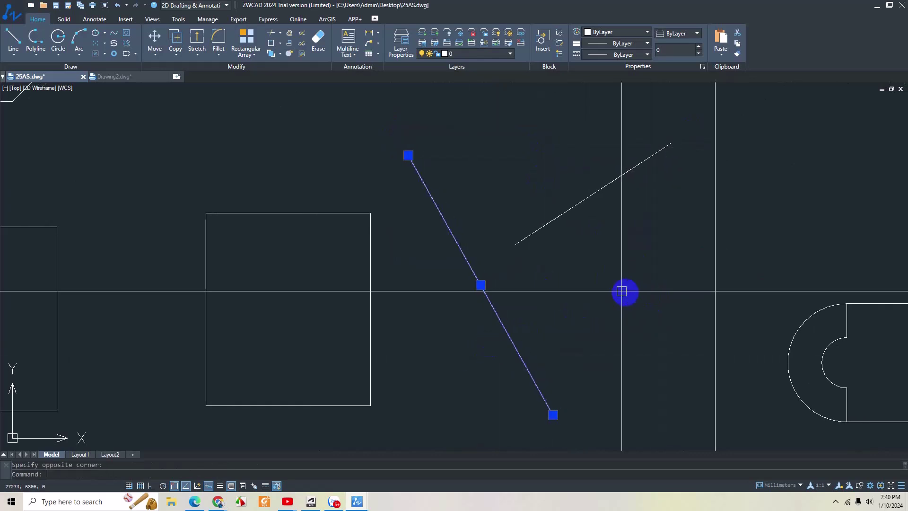
key("Escape")
Step: Fillet the upper-right line and long diagonal at radius 0, then undo it
type("f")
key("Return")
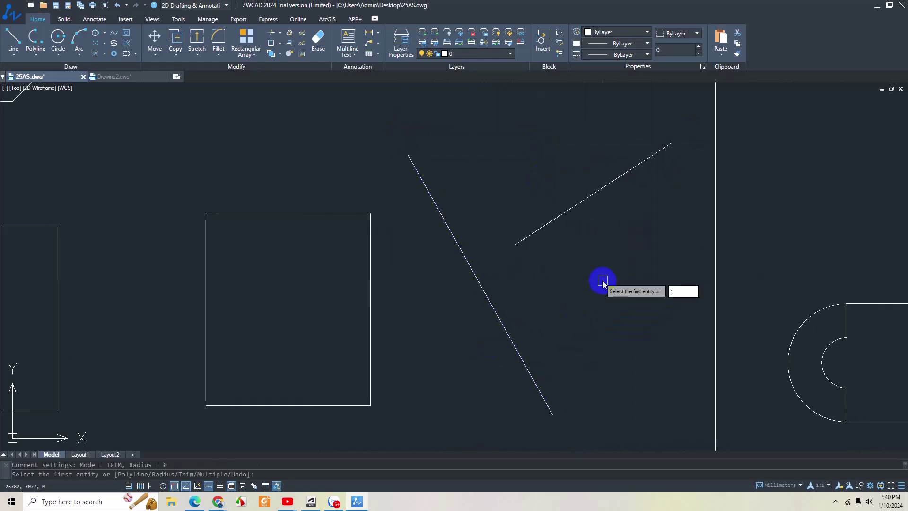
type("r")
key("Return")
key("Return")
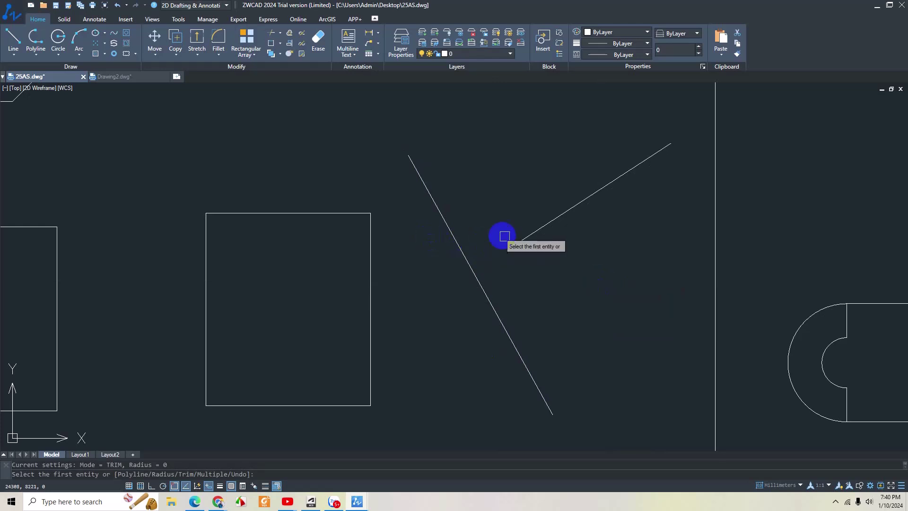
left_click(523, 238)
left_click(452, 235)
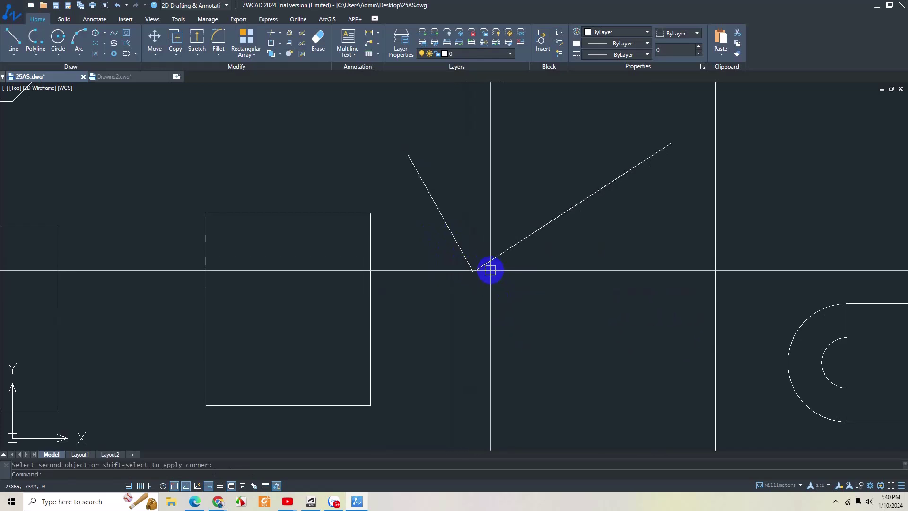
key("ctrl+z")
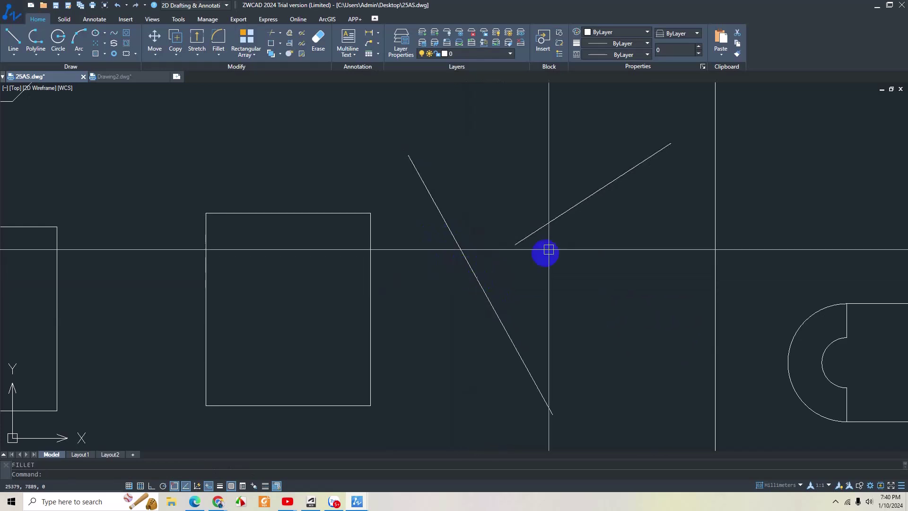
Step: Fillet the left diagonal and upper line at radius 0 into a sharp corner
middle_click_drag(593, 282, 573, 274)
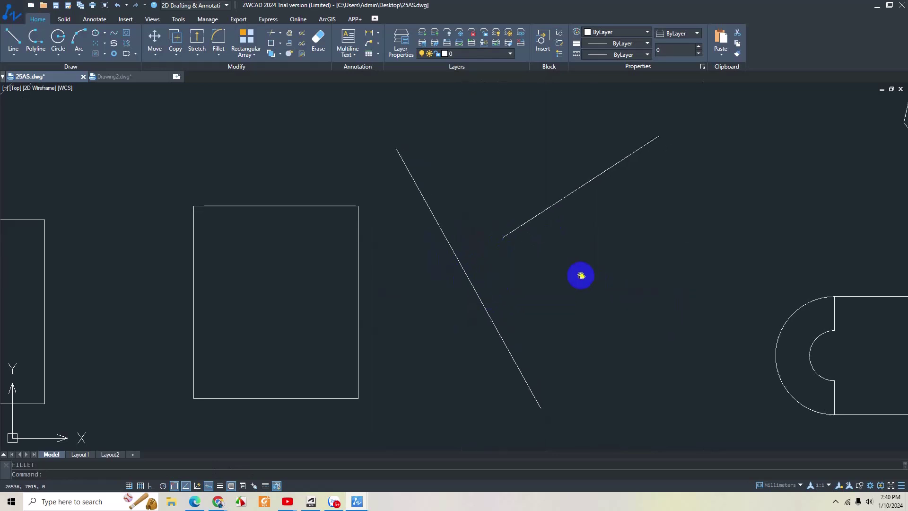
key("Return")
type("r")
key("Return")
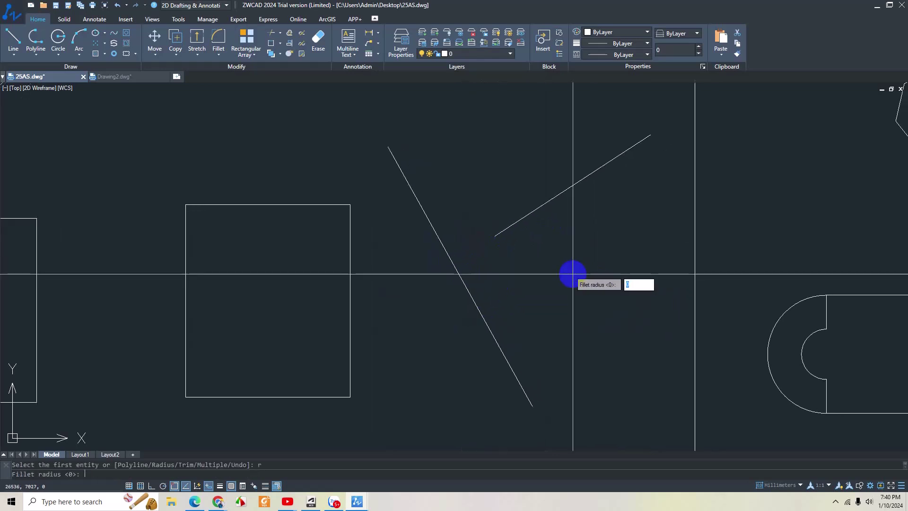
key("Return")
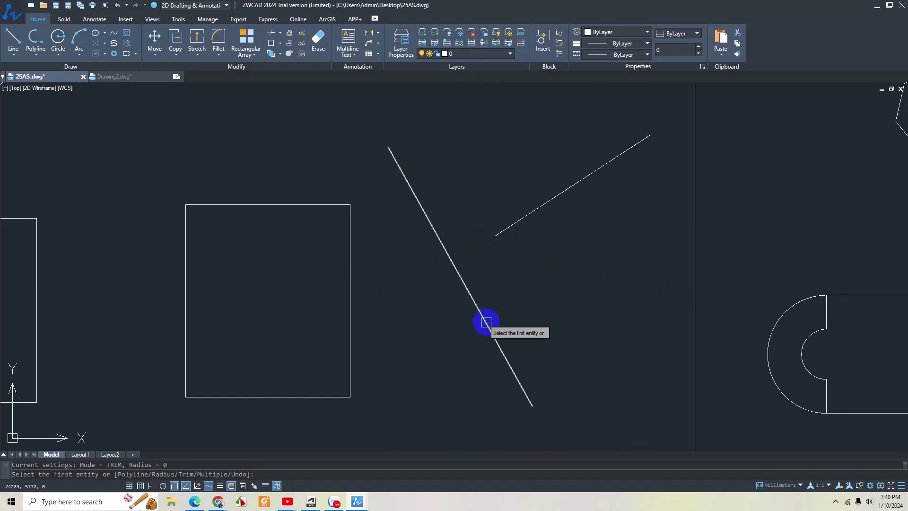
left_click(484, 320)
left_click(504, 232)
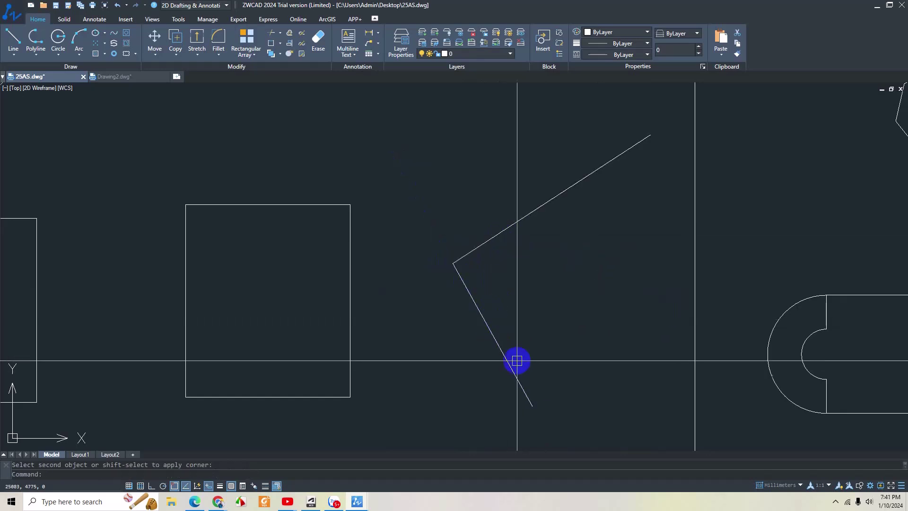
left_click(497, 347)
left_click(501, 235)
key("Escape")
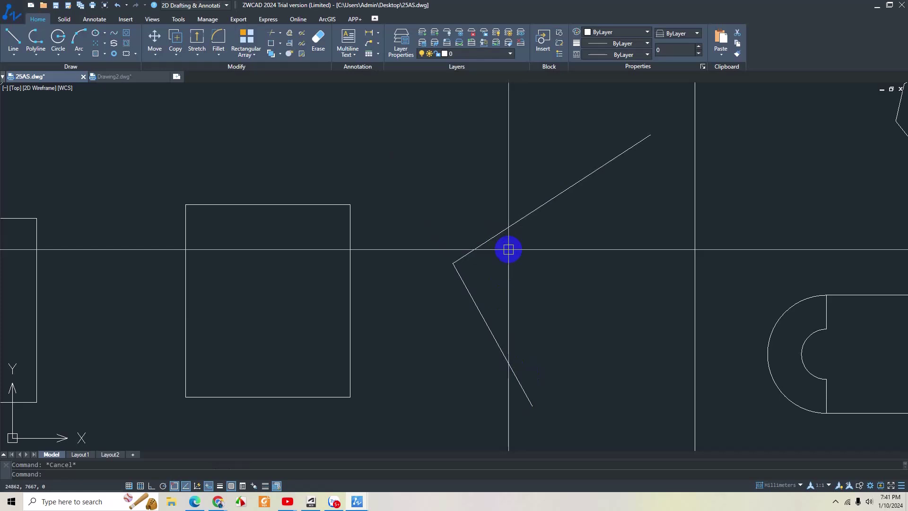
scroll(508, 249, "down", 2)
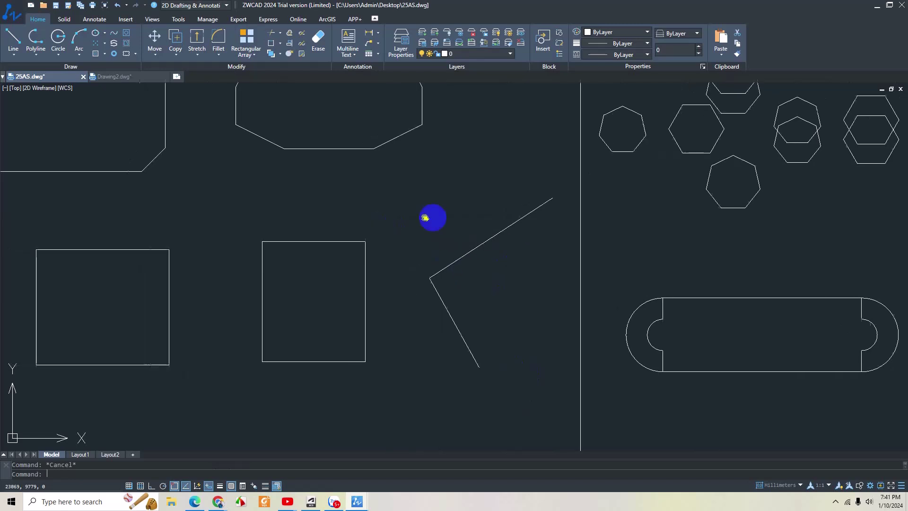
middle_click_drag(449, 298, 415, 271)
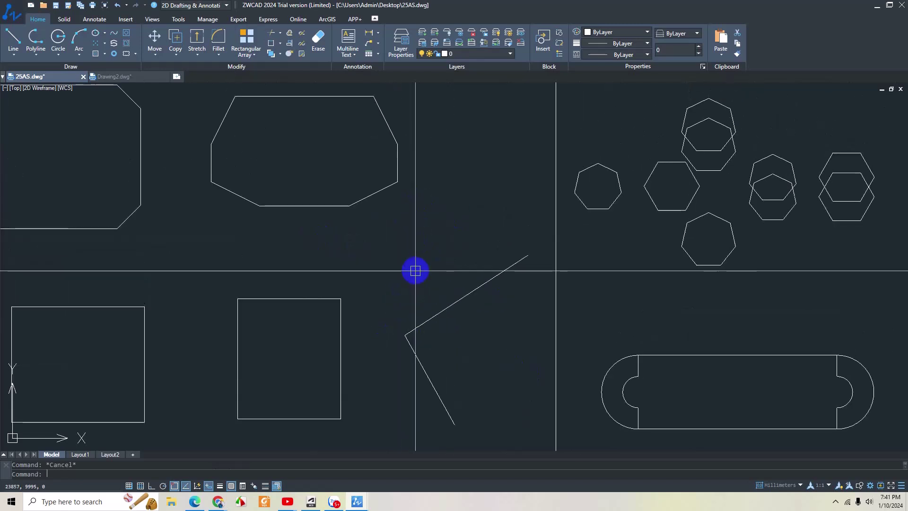
scroll(415, 270, "down", 2)
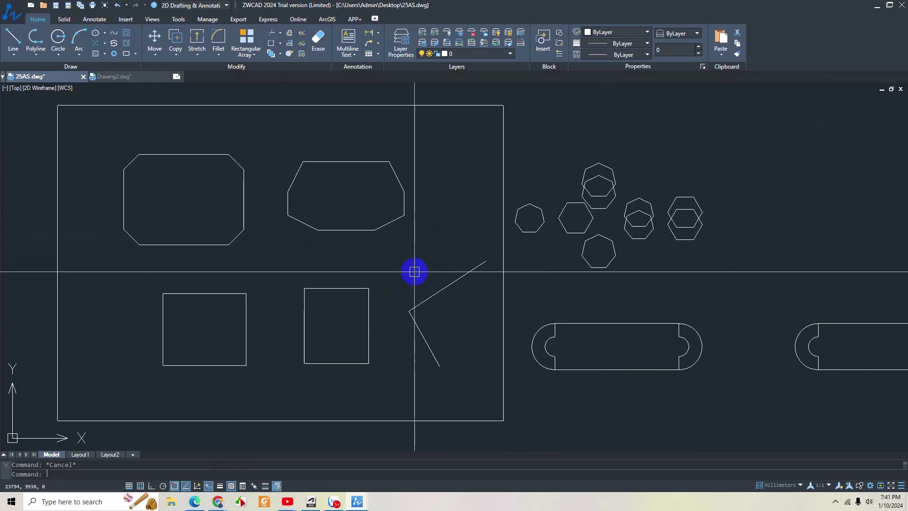
scroll(414, 271, "down", 2)
scroll(405, 179, "up", 3)
scroll(370, 194, "up", 2)
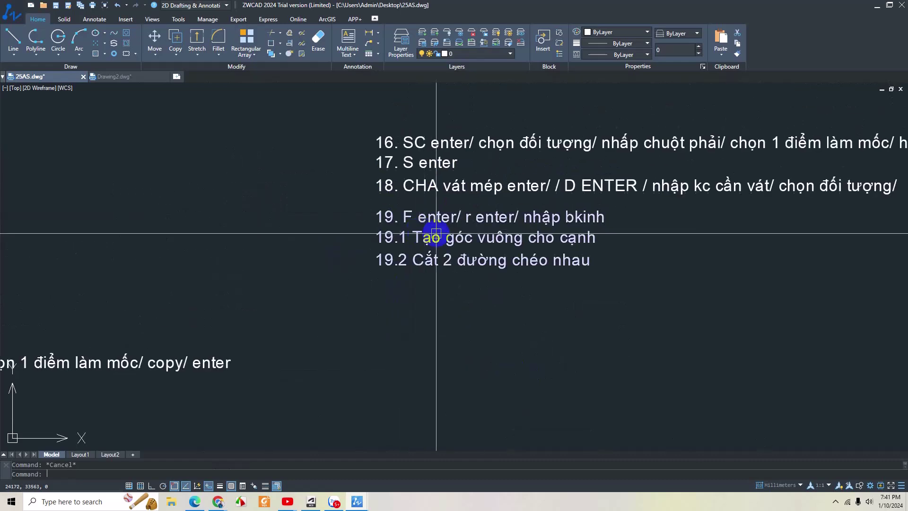
double_click(365, 208)
left_click(445, 308)
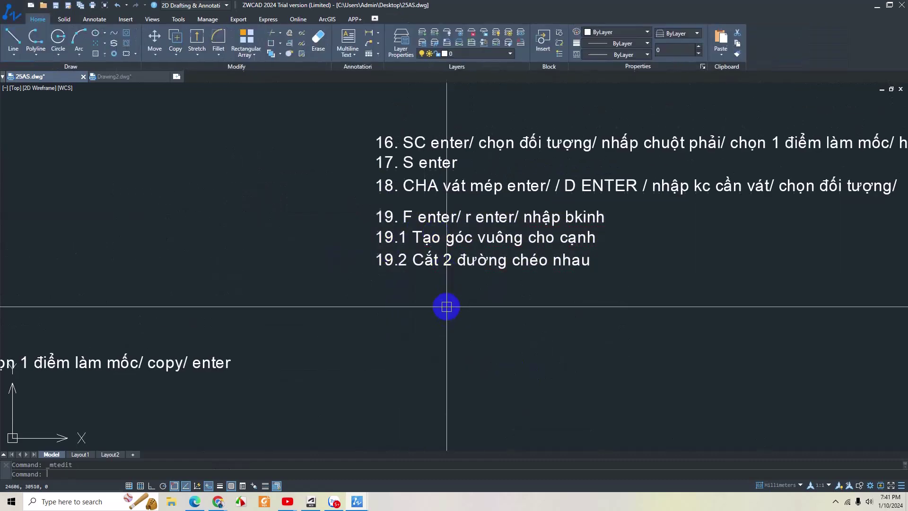
scroll(548, 208, "down", 3)
scroll(392, 241, "up", 5)
scroll(551, 332, "down", 2)
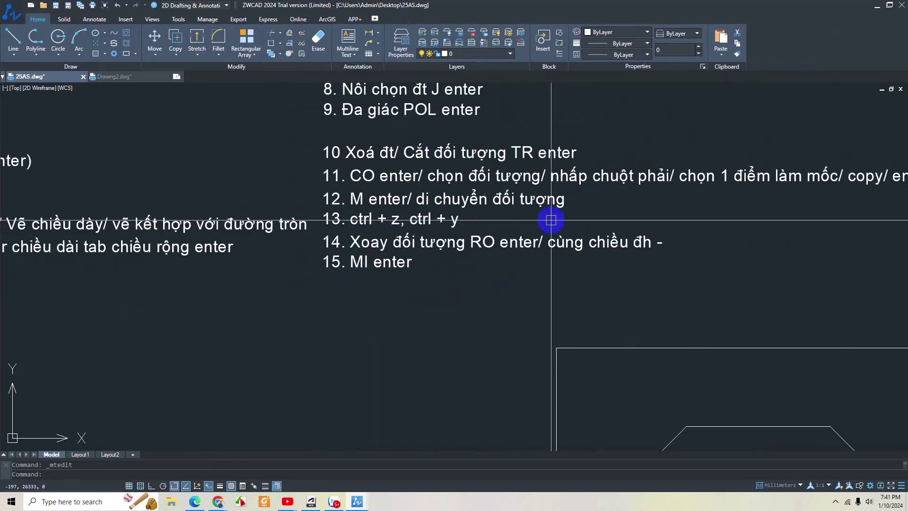
scroll(591, 296, "down", 3)
double_click(490, 266)
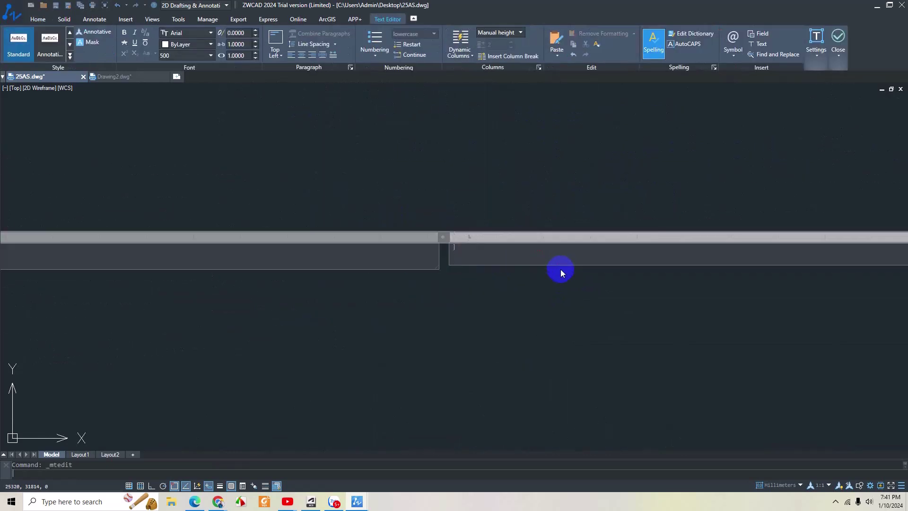
key("Escape")
left_click(500, 268)
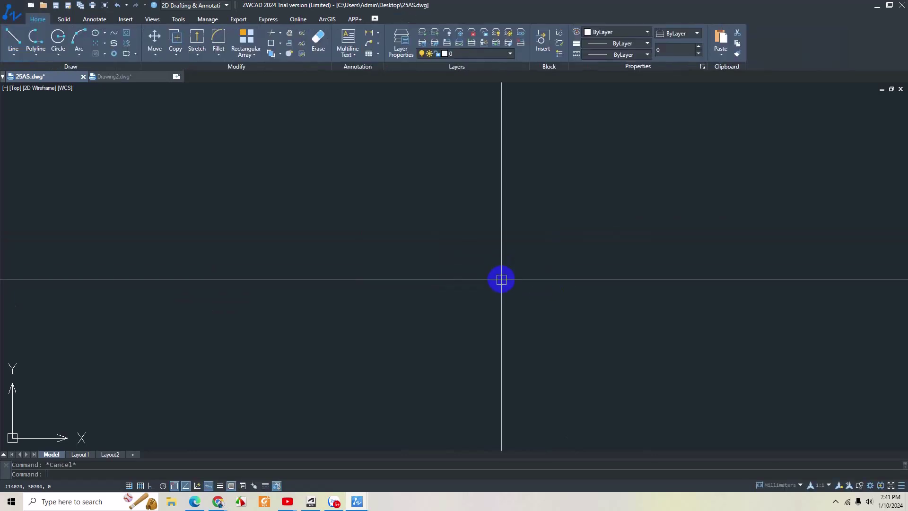
scroll(418, 250, "up", 3)
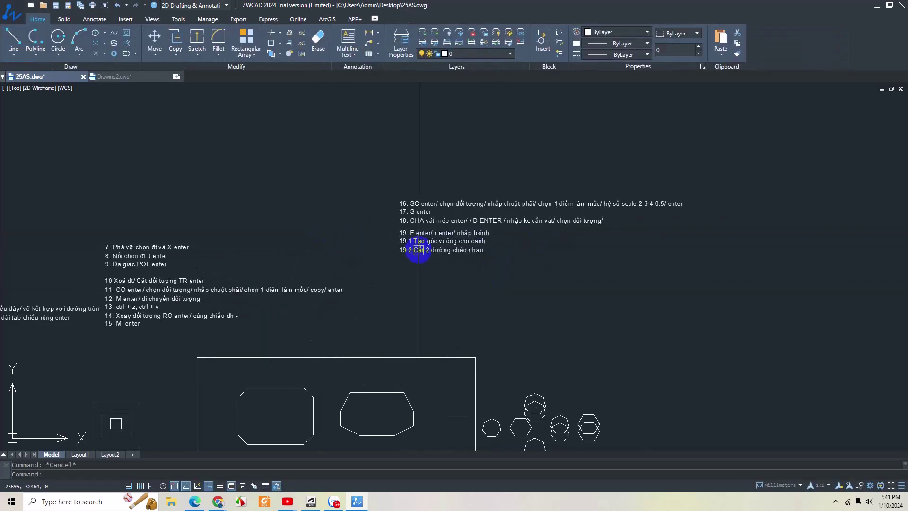
Step: Copy the step 19 notes to just below the original
type("co")
key("Return")
left_click(418, 250)
right_click(425, 258)
left_click(575, 265)
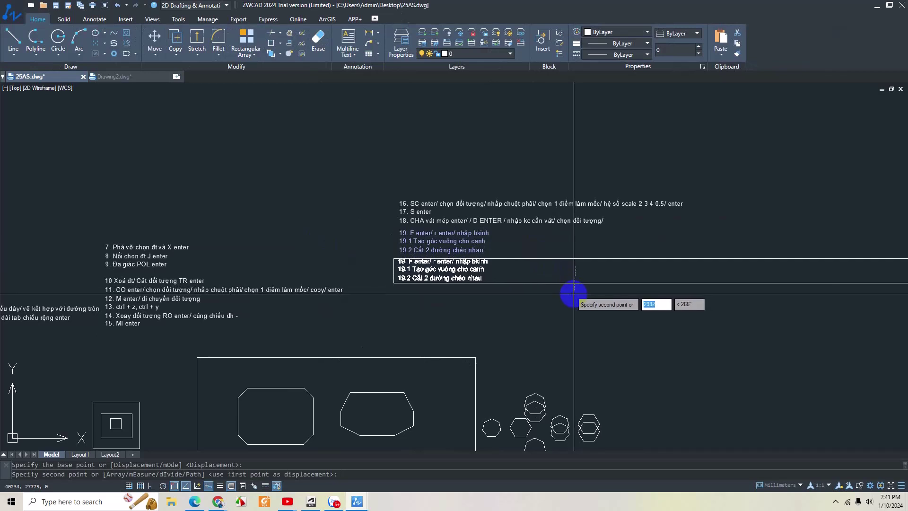
left_click(574, 294)
Step: Edit the copy to remove lines 19.1–19.2 and renumber it as '20. EX'
double_click(404, 265)
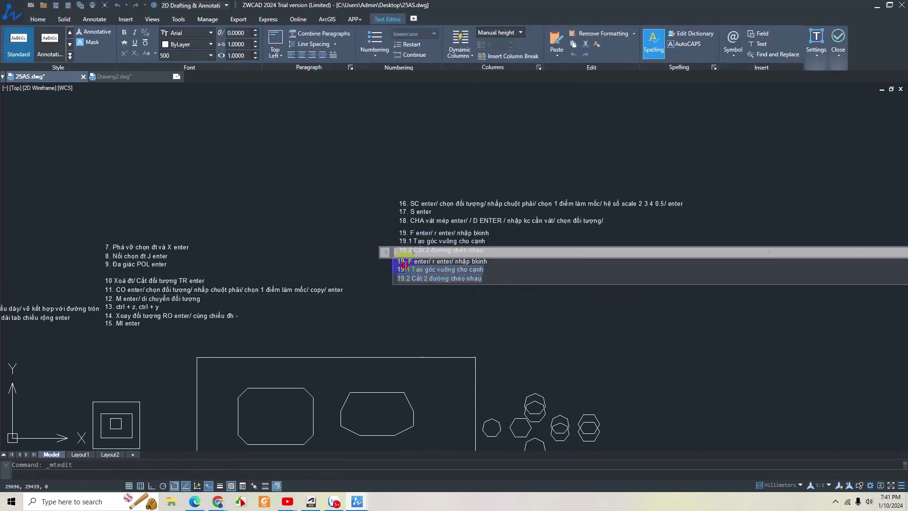
key("Delete")
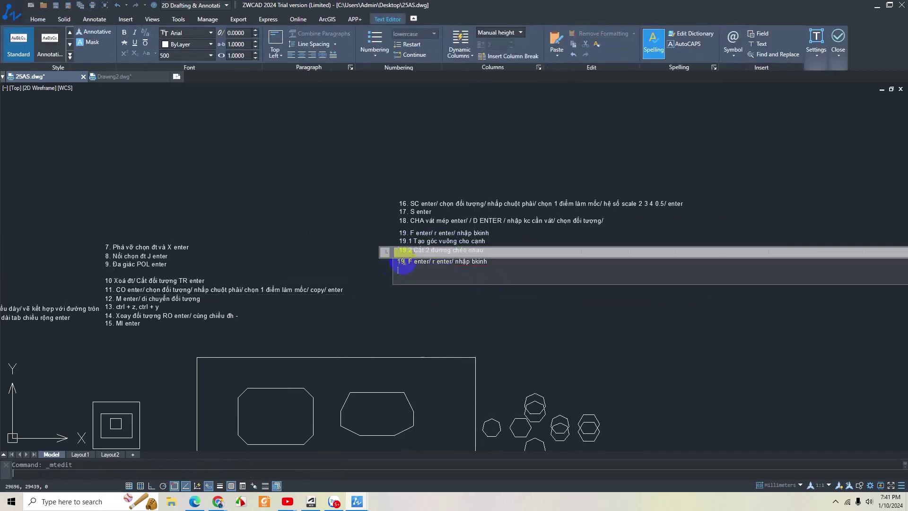
double_click(401, 261)
type("20")
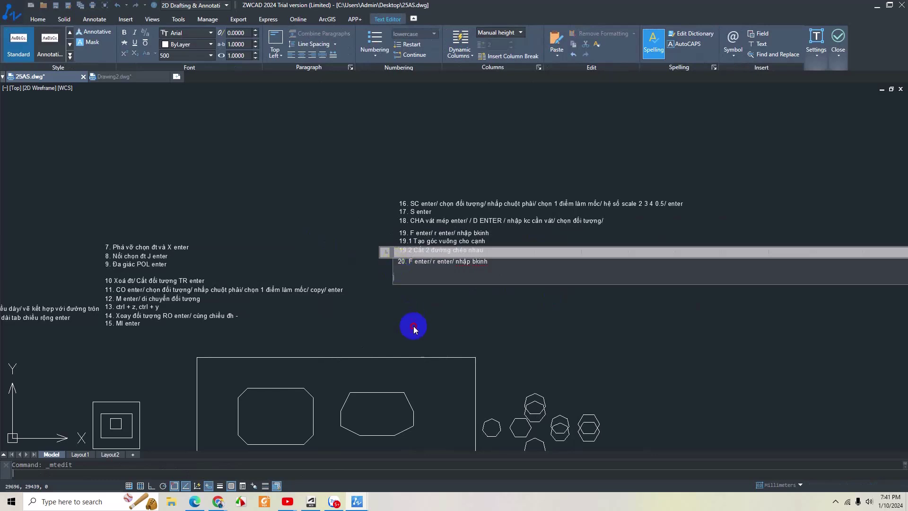
left_click(413, 329)
double_click(411, 259)
double_click(479, 263)
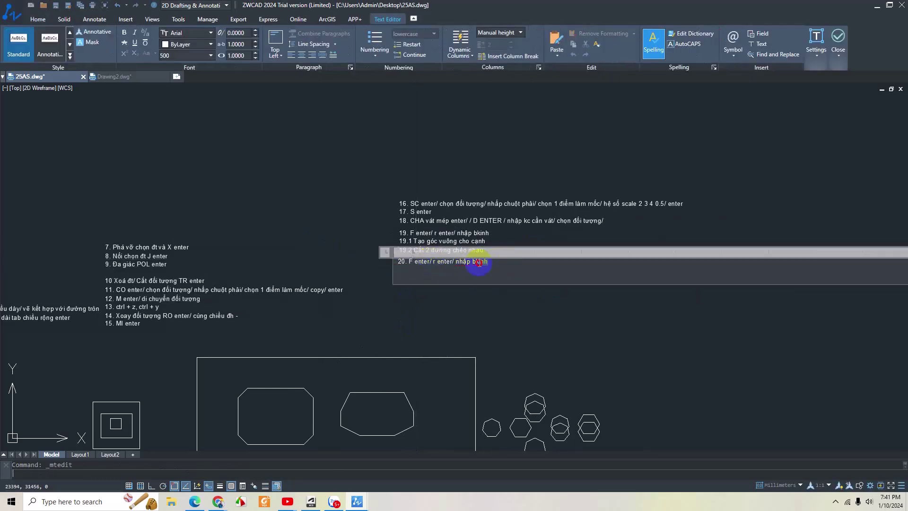
left_click_drag(479, 263, 409, 266)
key("BackSpace")
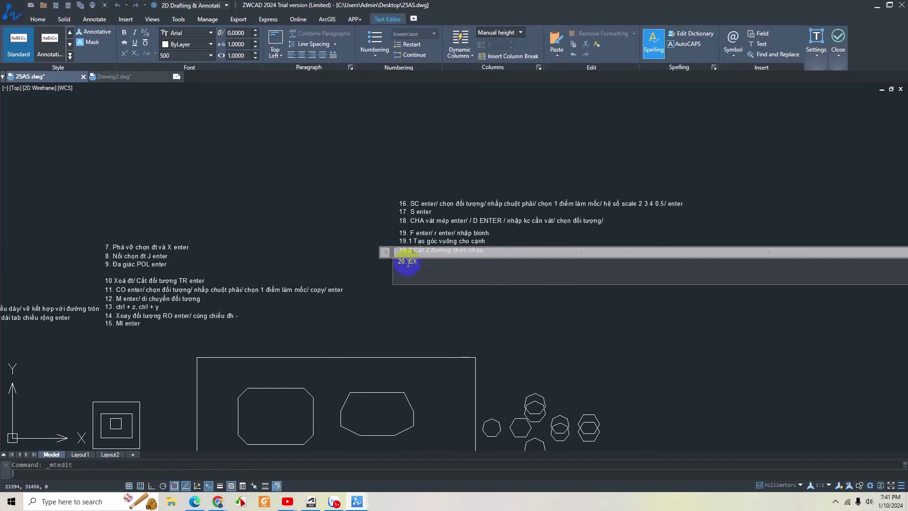
left_click(406, 288)
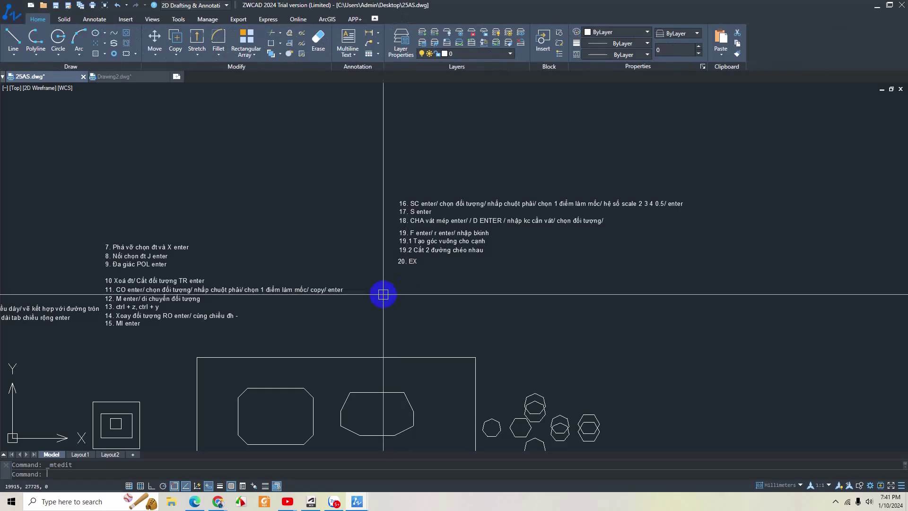
Step: Erase the two small squares inside the large frame
double_click(414, 261)
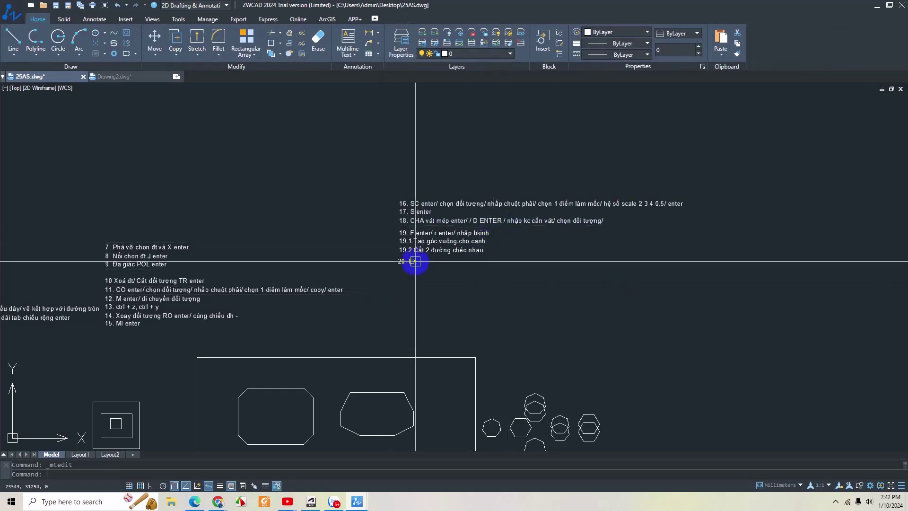
left_click(422, 295)
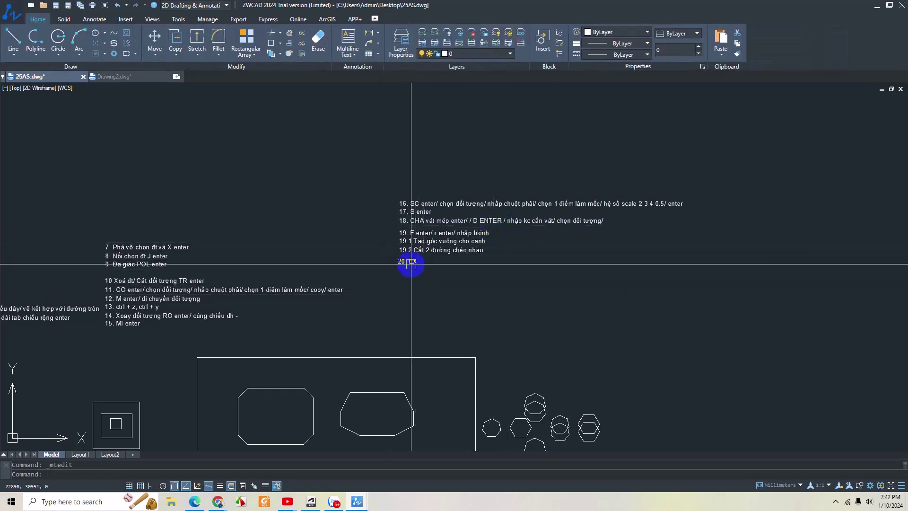
scroll(414, 260, "up", 2)
middle_click_drag(415, 247, 368, 260)
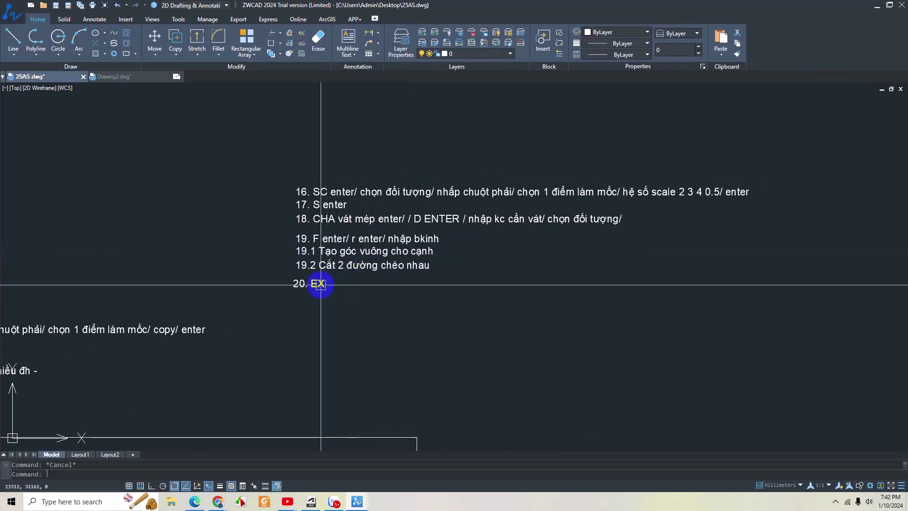
key("Escape")
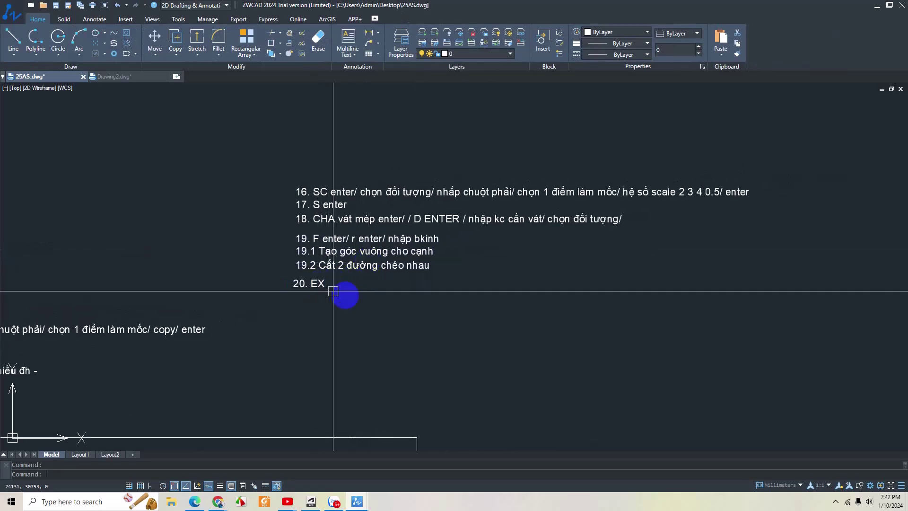
scroll(349, 298, "down", 5)
scroll(379, 255, "up", 4)
mouse_move(370, 247)
middle_mouse_down()
mouse_move(370, 194)
mouse_move(437, 196)
mouse_move(477, 174)
middle_mouse_up()
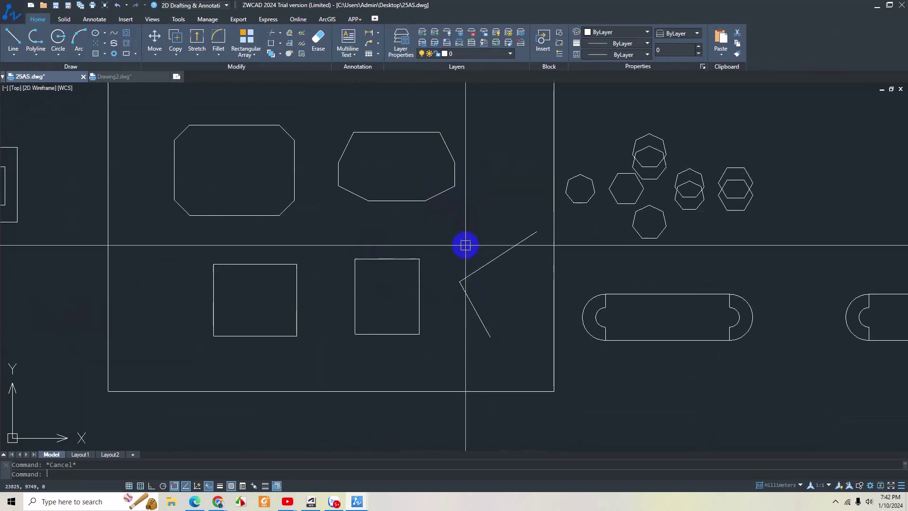
middle_click_drag(468, 224, 475, 258)
scroll(473, 244, "down", 2)
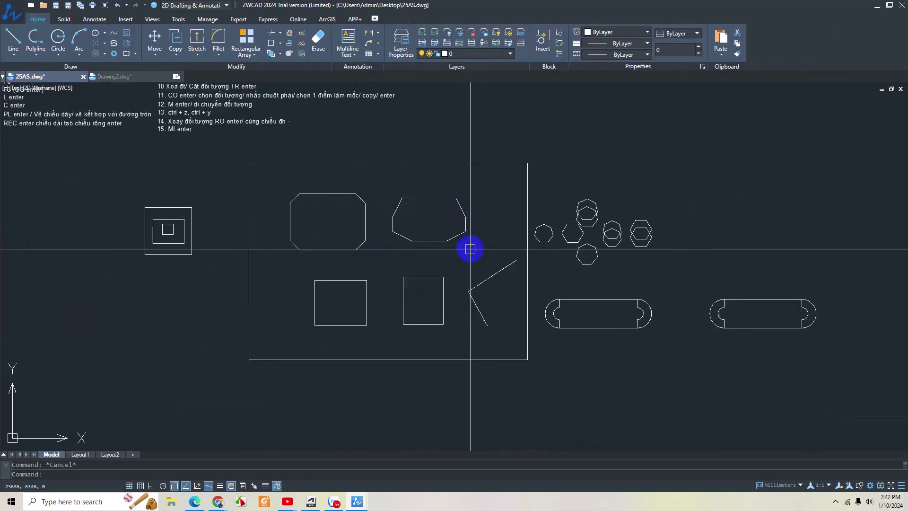
left_click(459, 348)
left_click(300, 265)
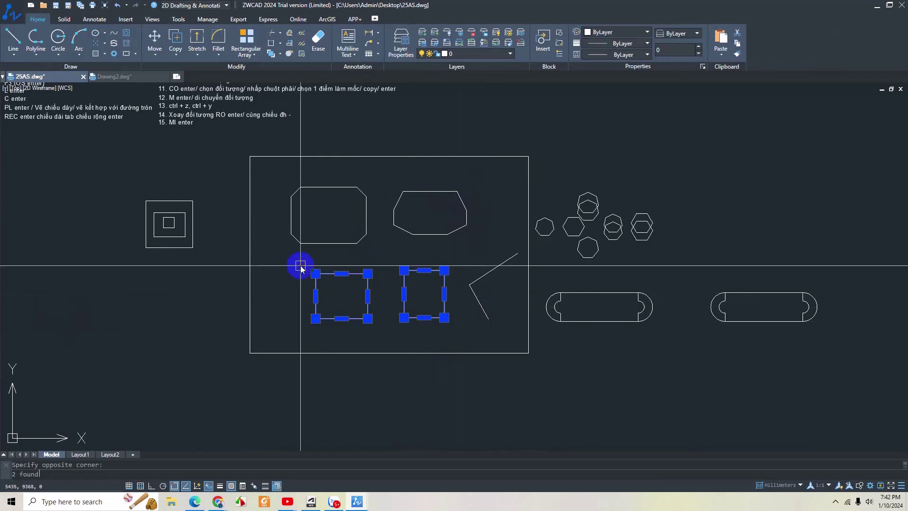
key("Delete")
Step: Turn on Ortho and draw a horizontal line across the frame
middle_click_drag(300, 265, 294, 236)
type("l")
key("Return")
left_click(257, 249)
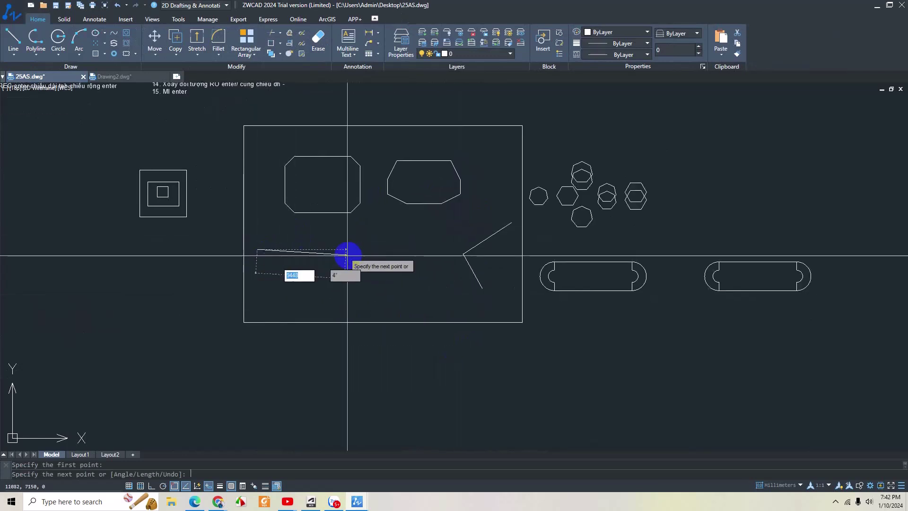
key("F8")
left_click(437, 259)
key("Escape")
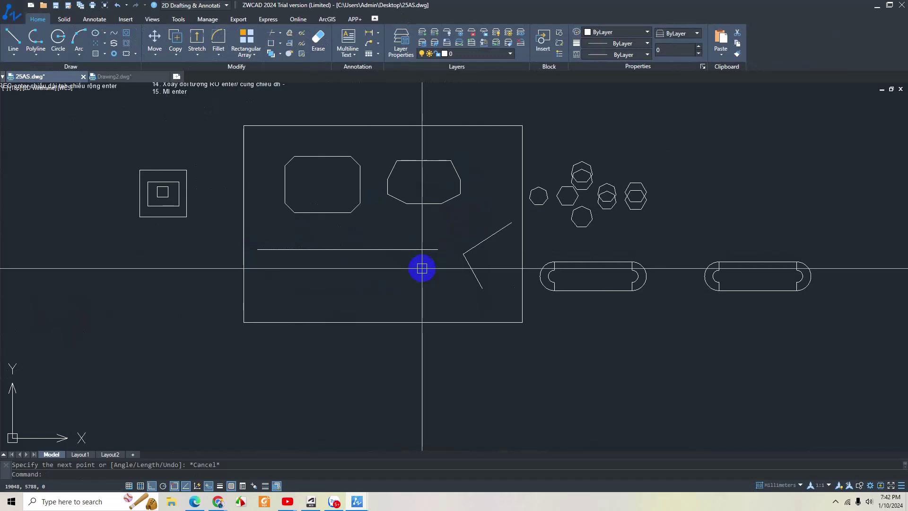
type("o")
key("Return")
key("Escape")
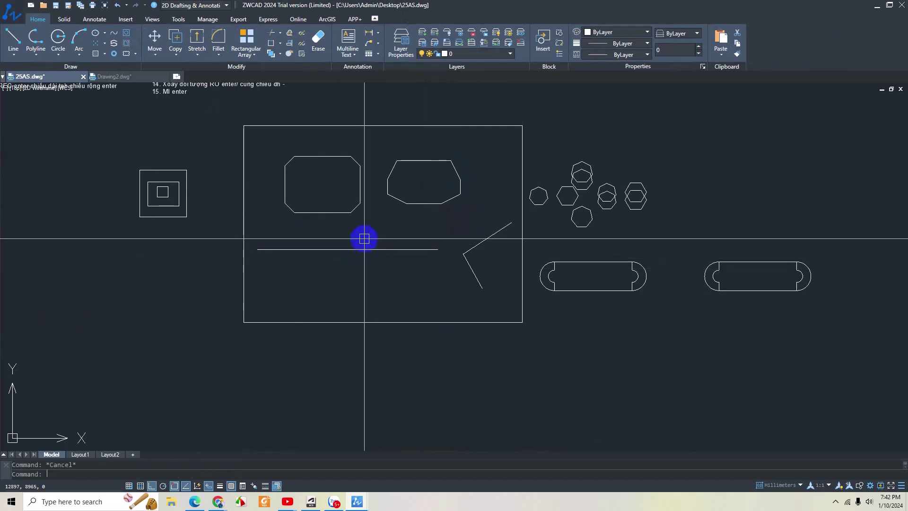
Step: Draw the first two vertical lines crossing the horizontal line
type("l")
key("Return")
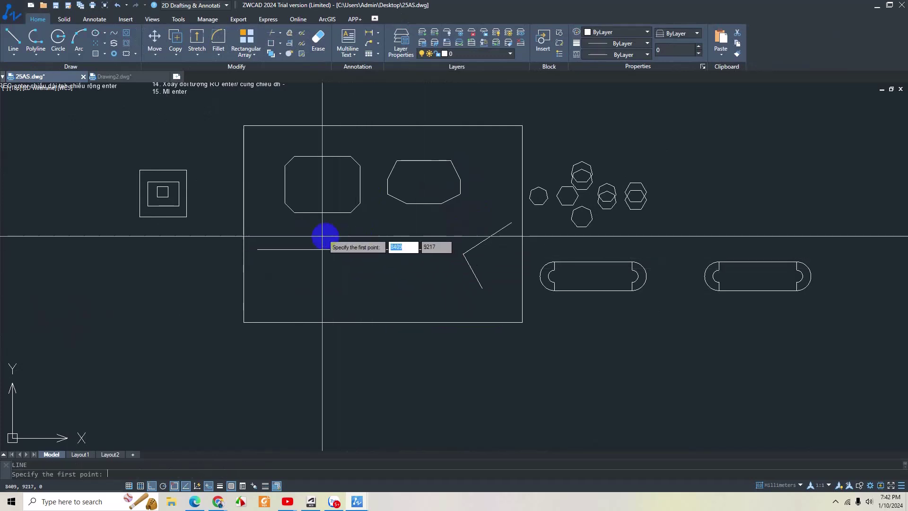
left_click(287, 241)
left_click(287, 292)
key("Escape")
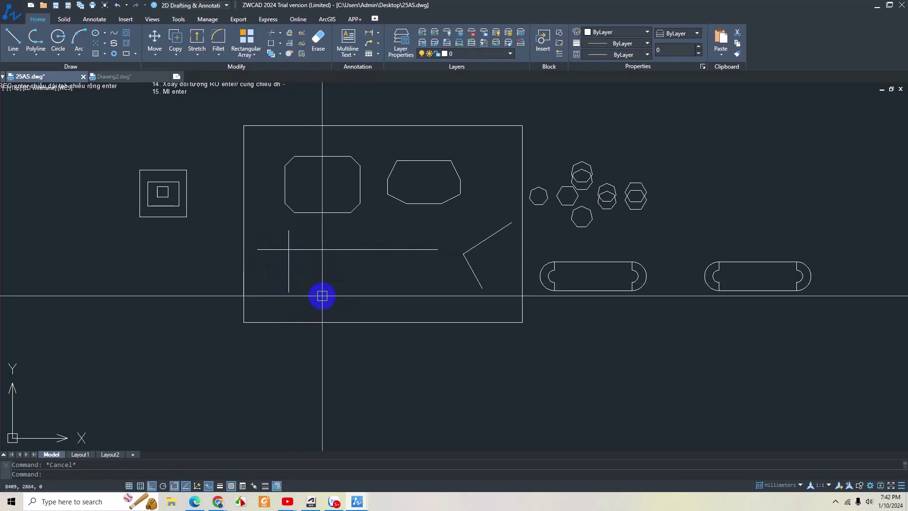
type("l")
key("Return")
left_click(327, 235)
left_click(326, 288)
key("Escape")
Step: Draw the third and fourth vertical lines crossing the horizontal line
left_click(382, 236)
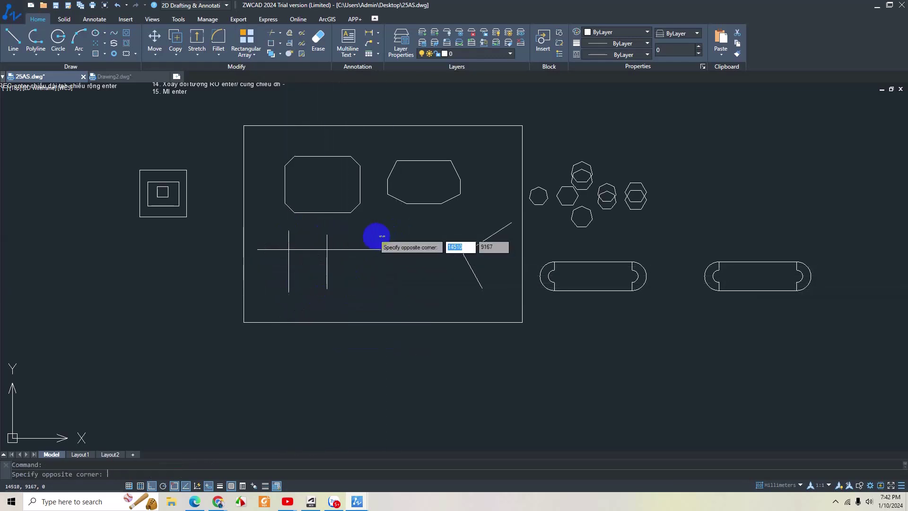
type("l")
key("Return")
left_click(362, 231)
left_click(362, 299)
key("Escape")
left_click(398, 237)
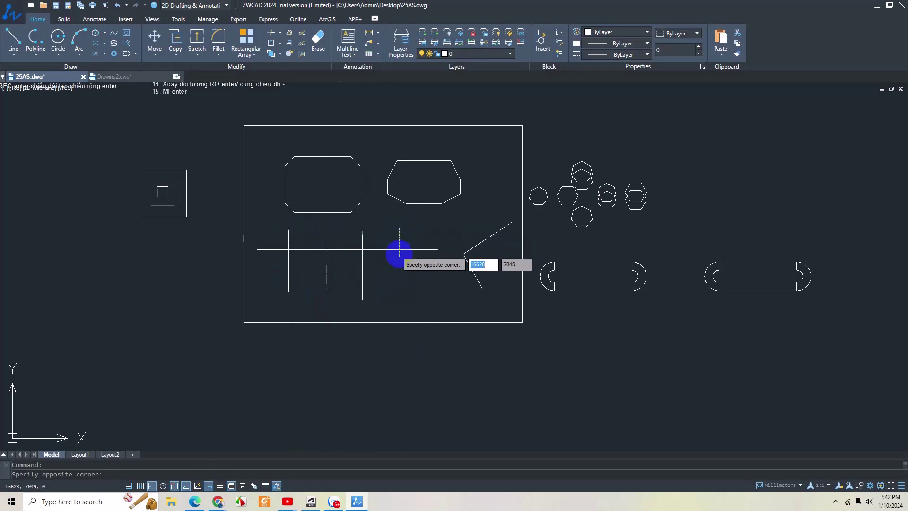
type("l")
key("Return")
left_click(394, 232)
left_click(394, 289)
key("Escape")
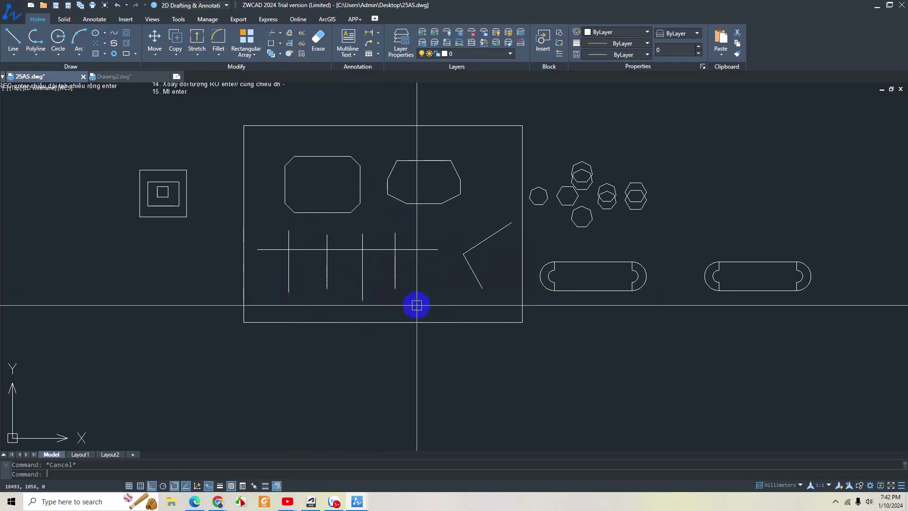
Step: Draw a lower horizontal line near the bottom of the frame
type("l")
key("Return")
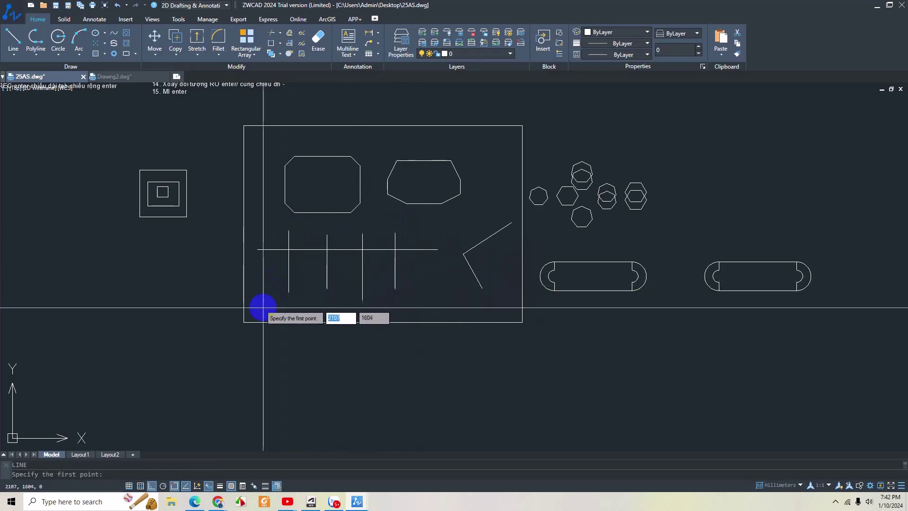
left_click(258, 306)
left_click(427, 310)
key("Escape")
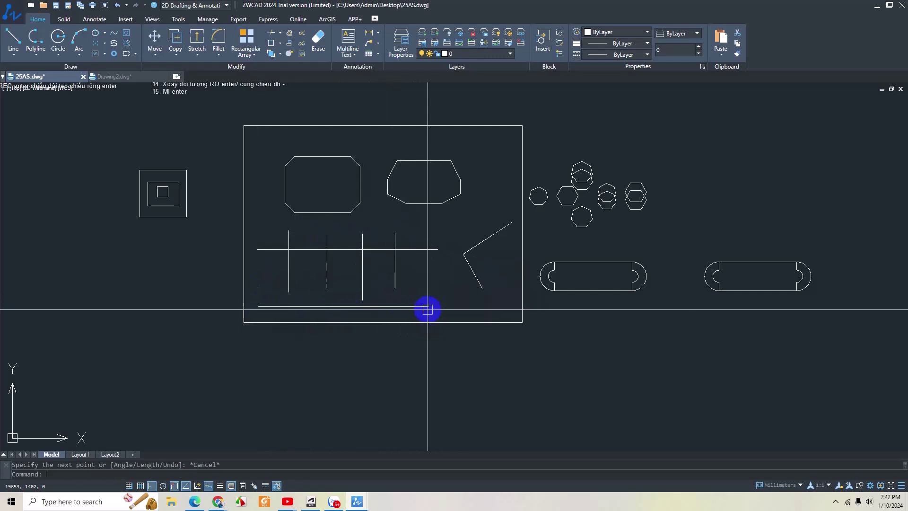
Step: Grip-stretch the first two vertical lines down to the lower horizontal line
scroll(310, 310, "up", 2)
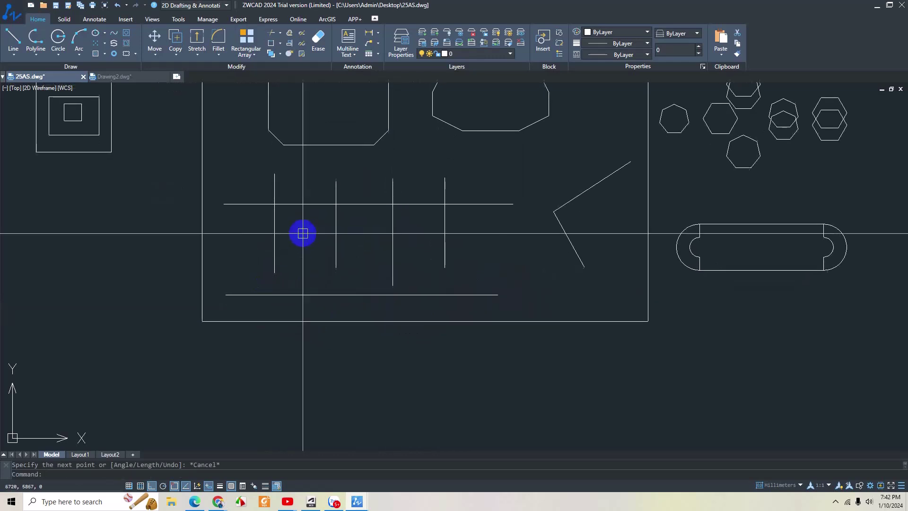
left_click(274, 243)
left_click(274, 273)
left_click(271, 294)
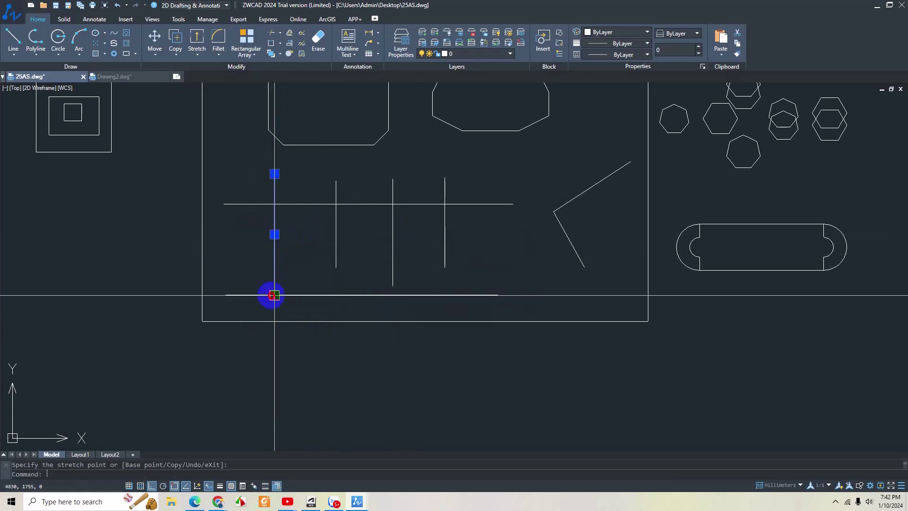
key("Escape")
left_click(336, 257)
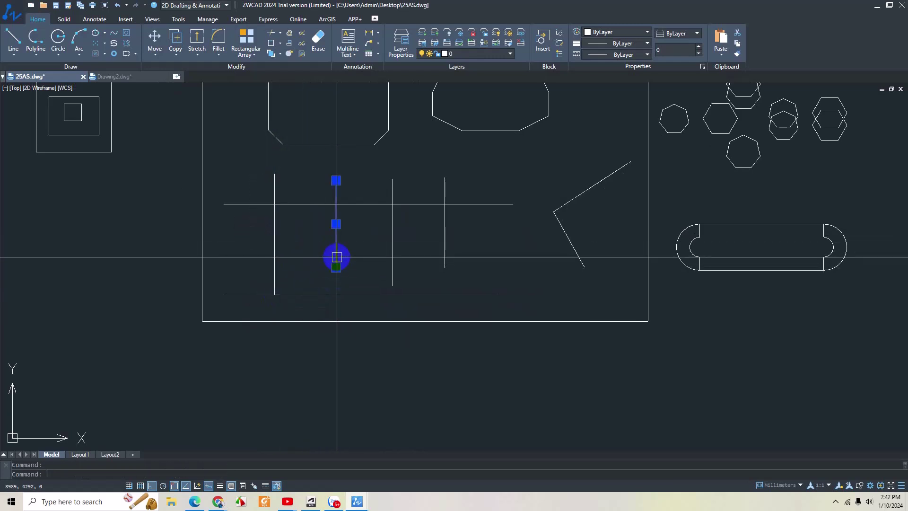
left_click(336, 294)
key("Escape")
Step: Stretch the third and fourth vertical lines down, then undo the last stretch
left_click(392, 279)
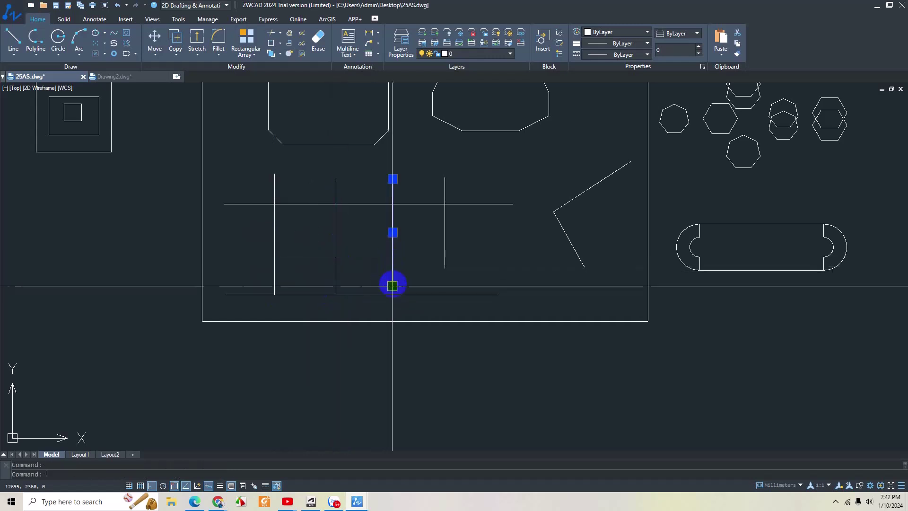
left_click(392, 294)
key("Escape")
left_click(444, 249)
left_click(444, 267)
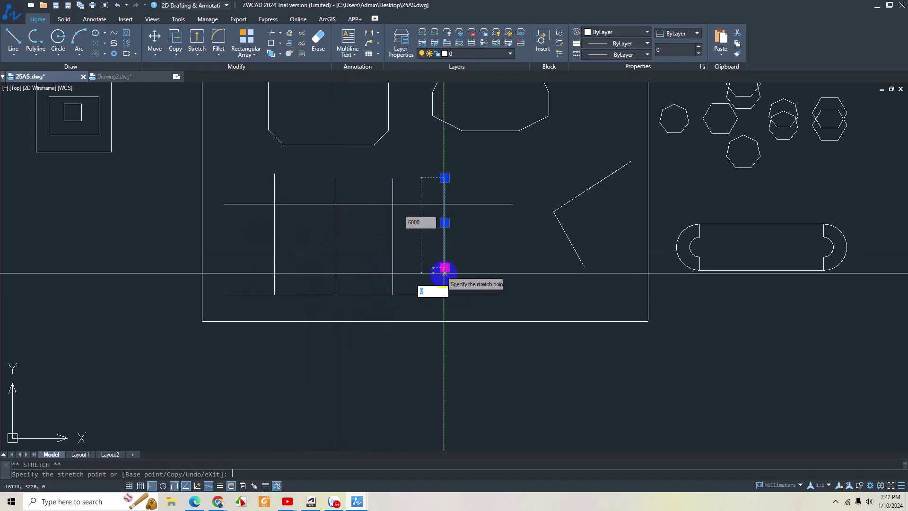
left_click(444, 294)
key("Escape")
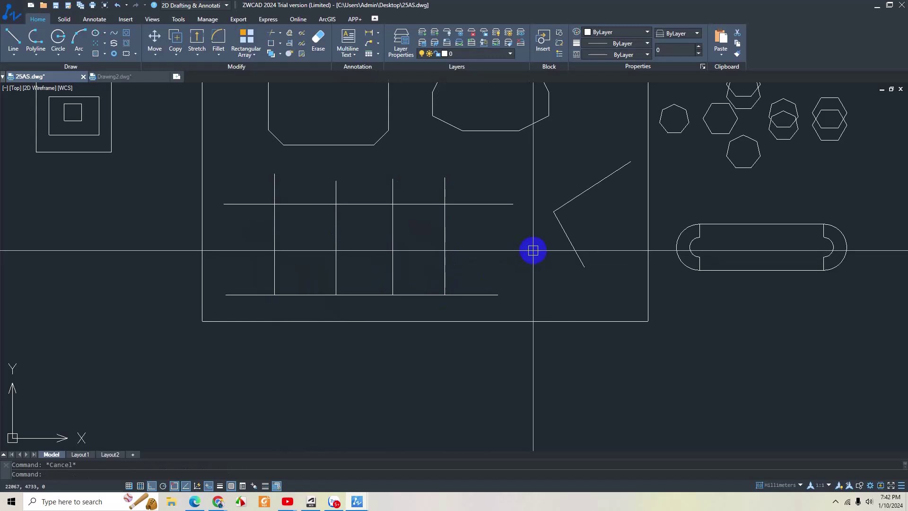
key("ctrl+z")
Step: Trim the vertical line tops and both overhanging ends of the upper horizontal line
middle_click_drag(466, 257, 465, 268)
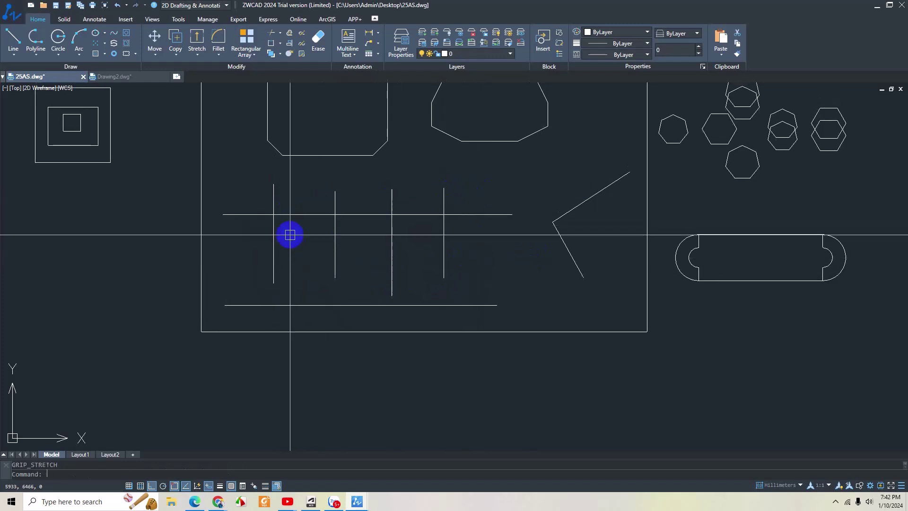
middle_click_drag(477, 201, 473, 205)
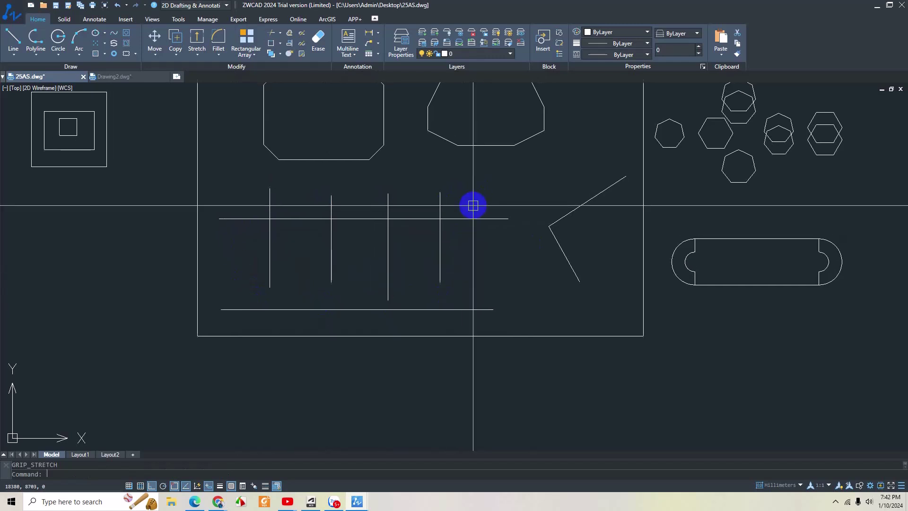
type("tr")
key("Return")
key("Return")
left_click(469, 211)
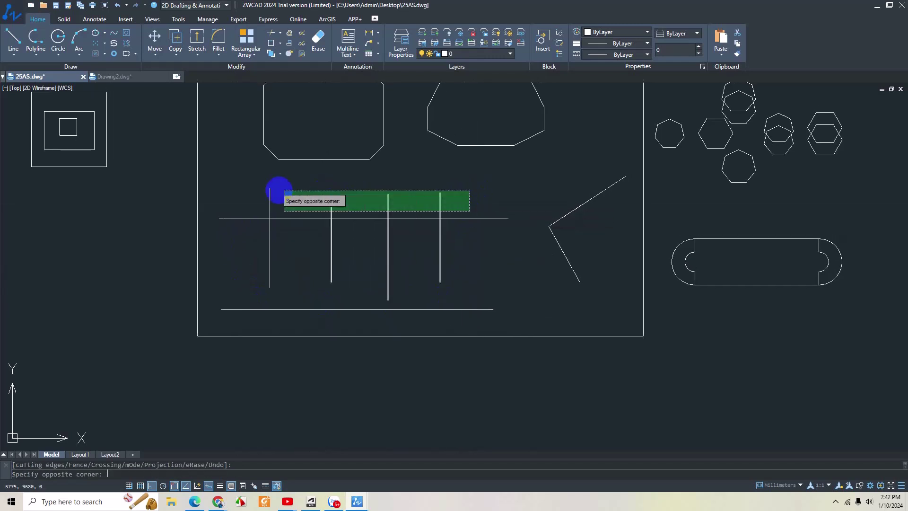
left_click(279, 191)
left_click(498, 239)
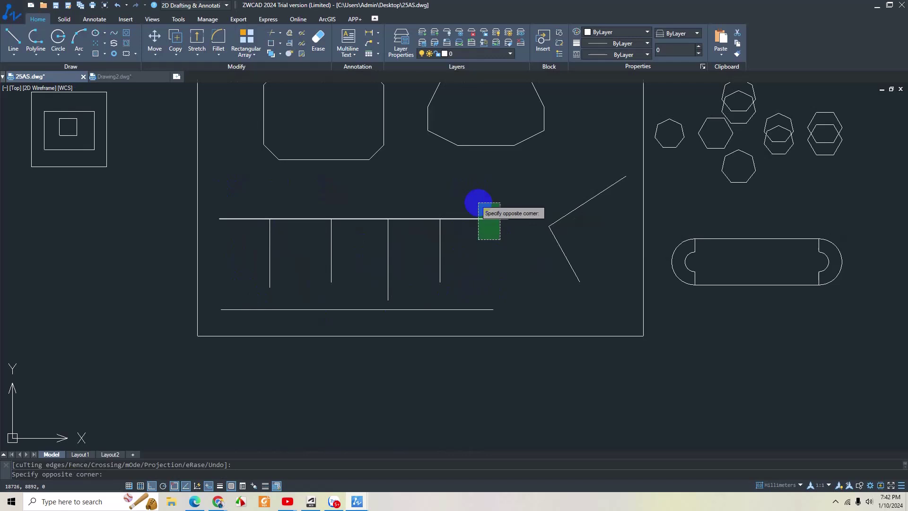
left_click(478, 203)
left_click(232, 218)
key("Escape")
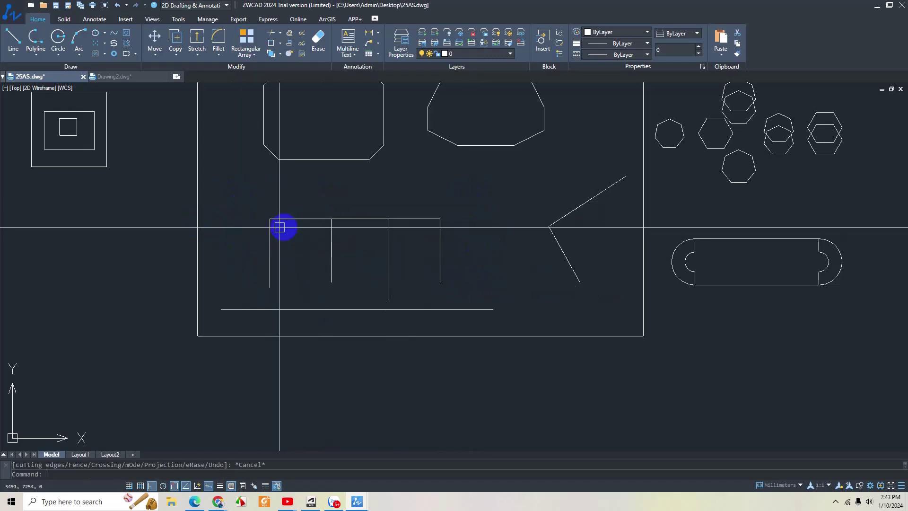
Step: Extend three comb teeth to the bottom line and the bottom line to both frame sides
type("ex")
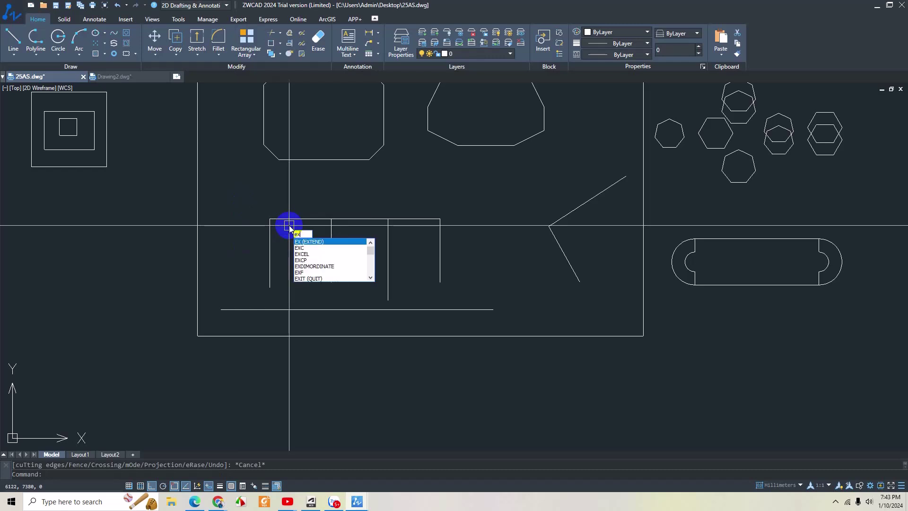
key("Return")
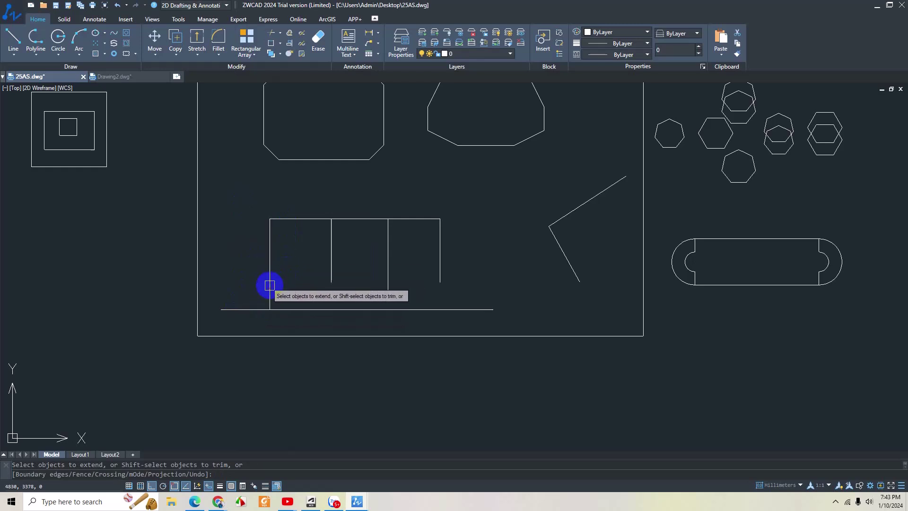
left_click(331, 278)
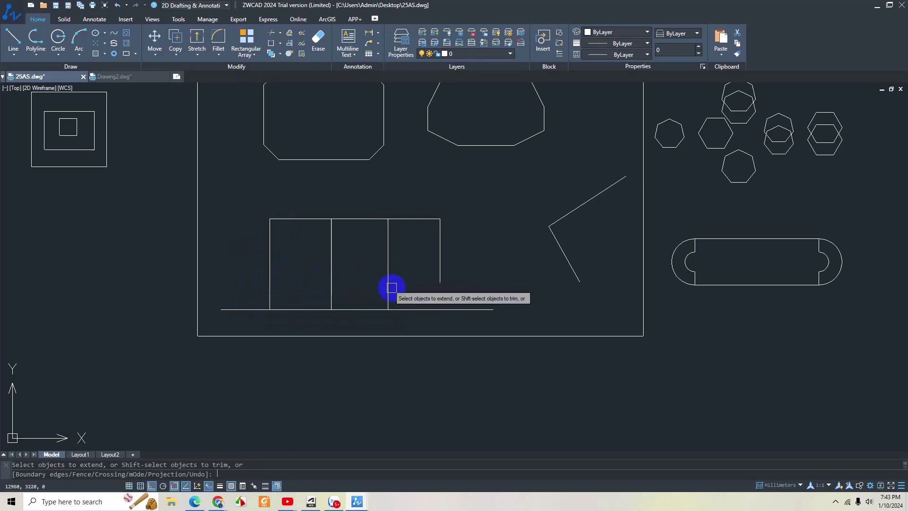
left_click(391, 286)
left_click(440, 279)
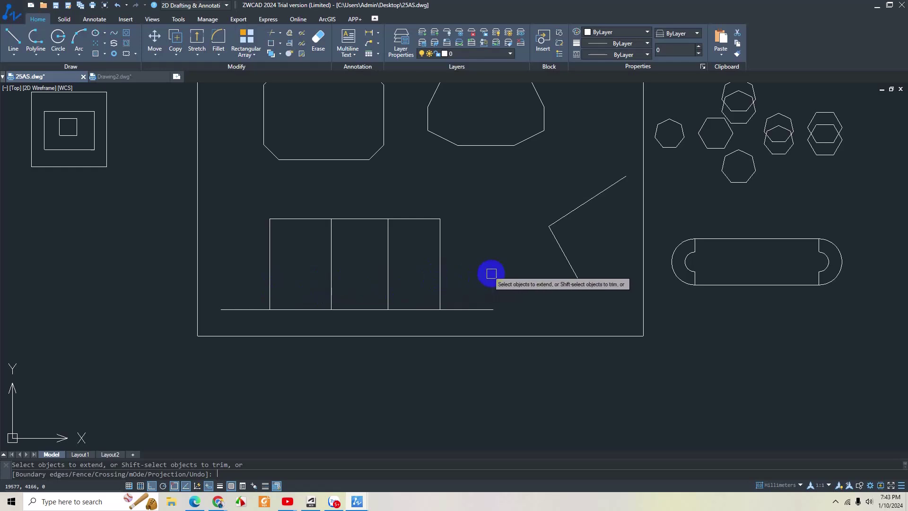
left_click(483, 310)
left_click(233, 310)
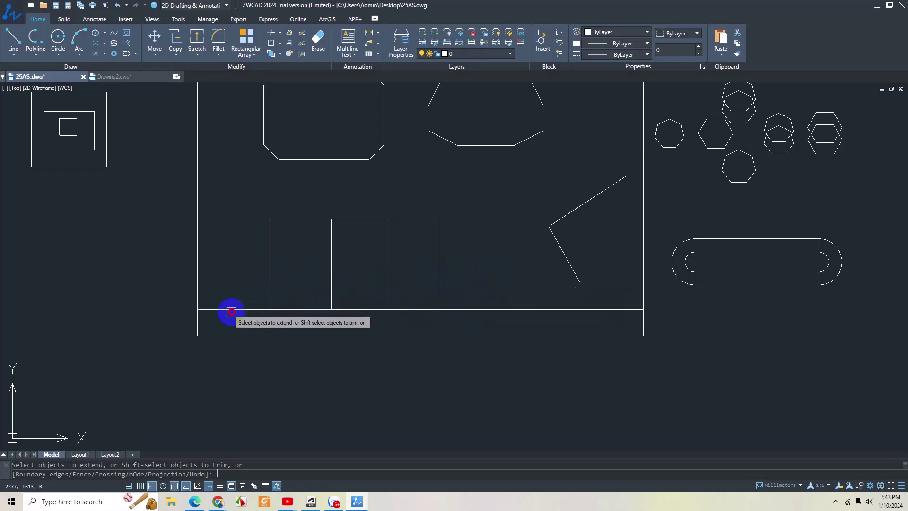
Step: Extend both slanted lines through the octagon to the frame's bottom and top edges
left_click(564, 254)
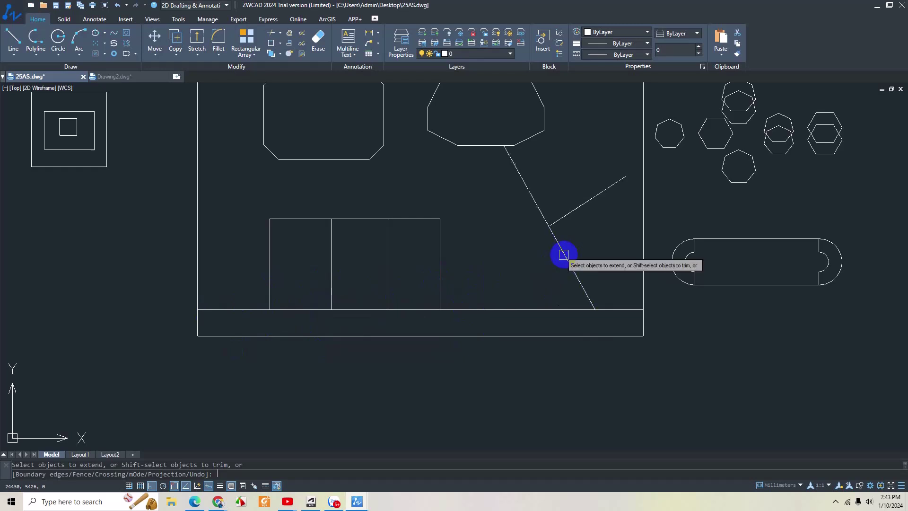
left_click(586, 298)
middle_click_drag(598, 272, 587, 329)
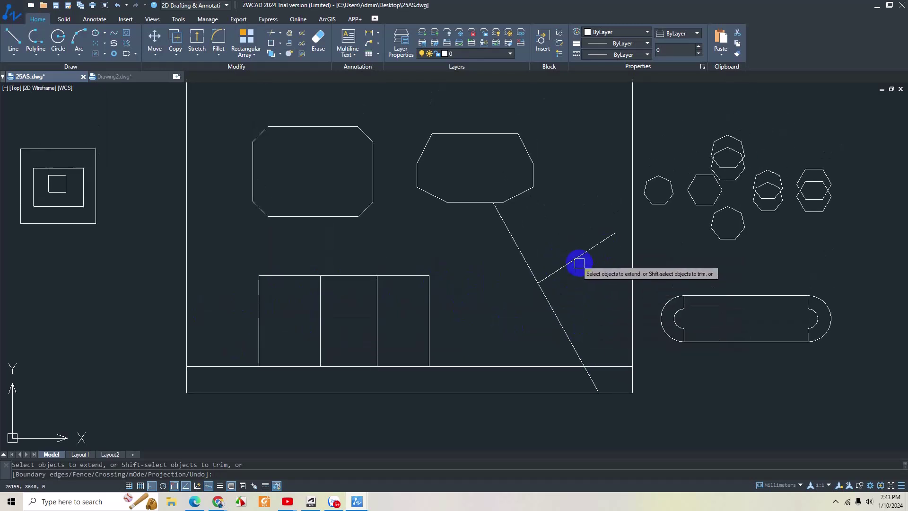
left_click(506, 231)
mouse_move(485, 178)
middle_mouse_down()
mouse_move(497, 257)
mouse_move(486, 298)
middle_mouse_up()
left_click(483, 240)
Step: Extend the vertical dividers upward past the octagon to the frame top using repeated crossing selections
scroll(489, 299, "down", 2)
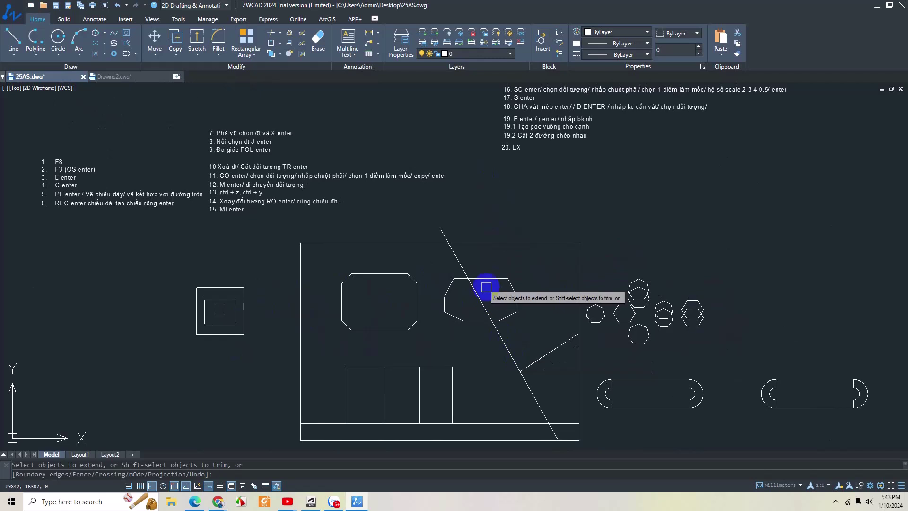
left_click(461, 372)
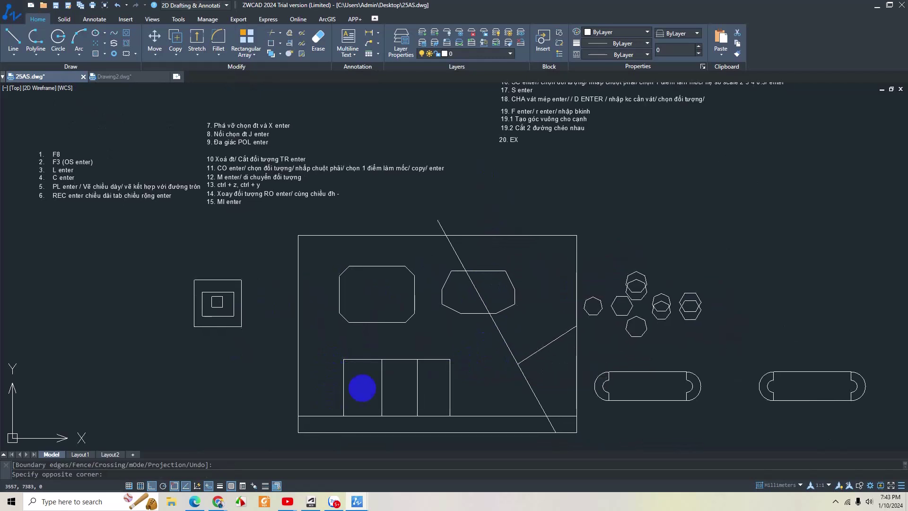
left_click(362, 389)
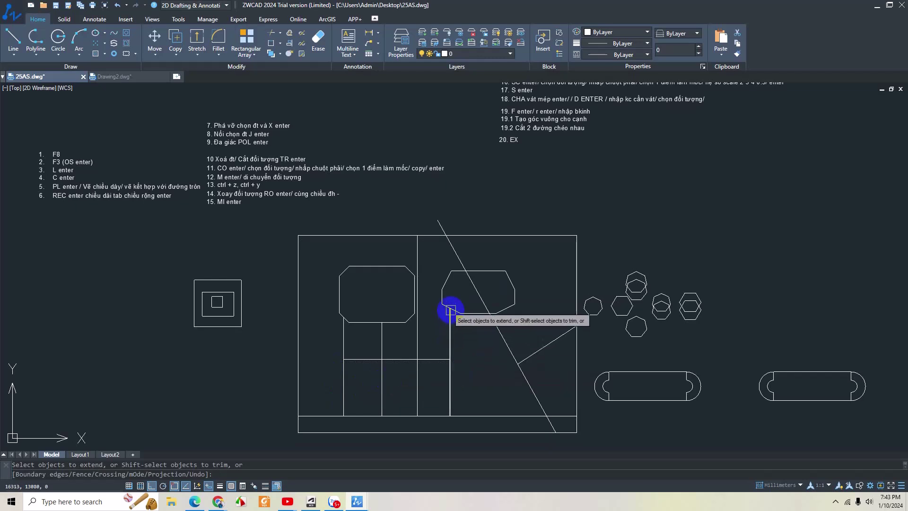
left_click(453, 343)
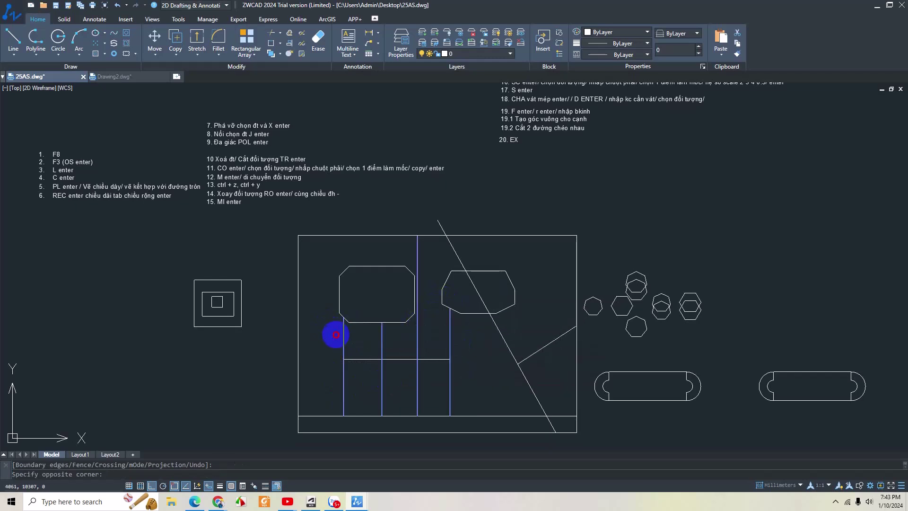
left_click(336, 335)
left_click(519, 329)
left_click(378, 331)
left_click(392, 292)
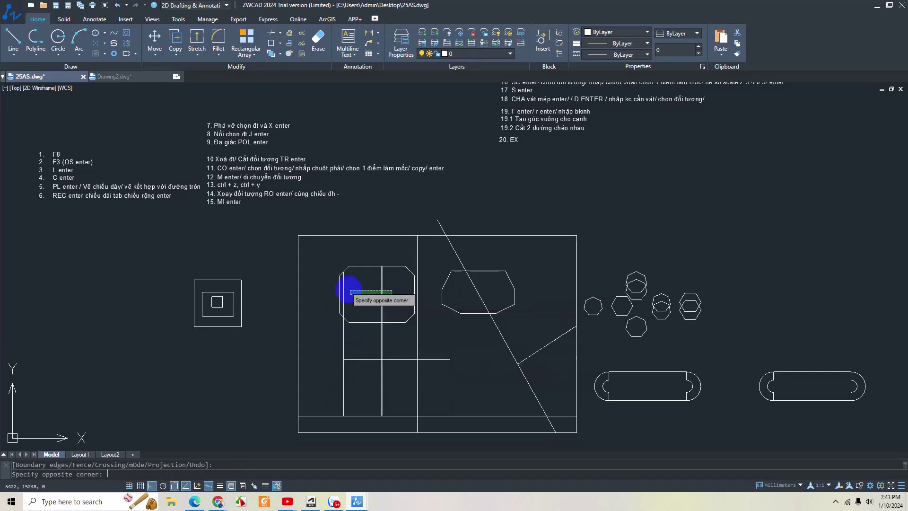
left_click(348, 293)
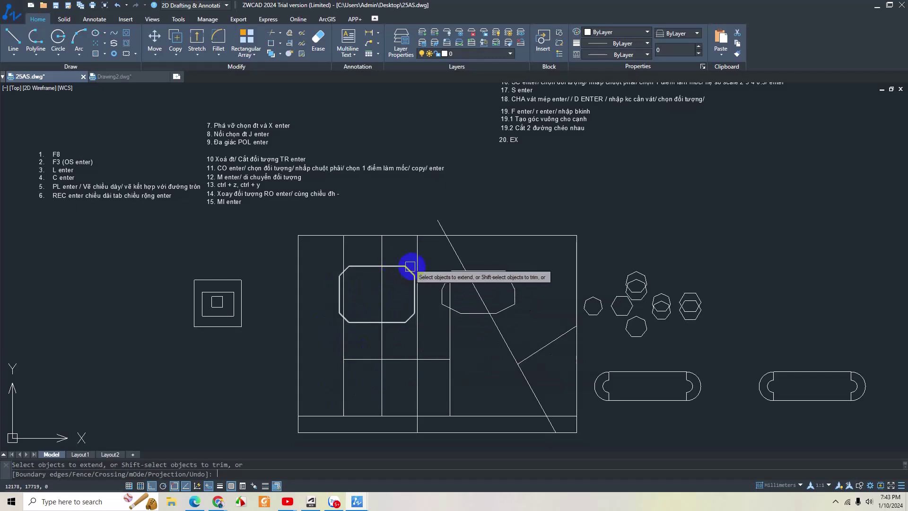
left_click(449, 291)
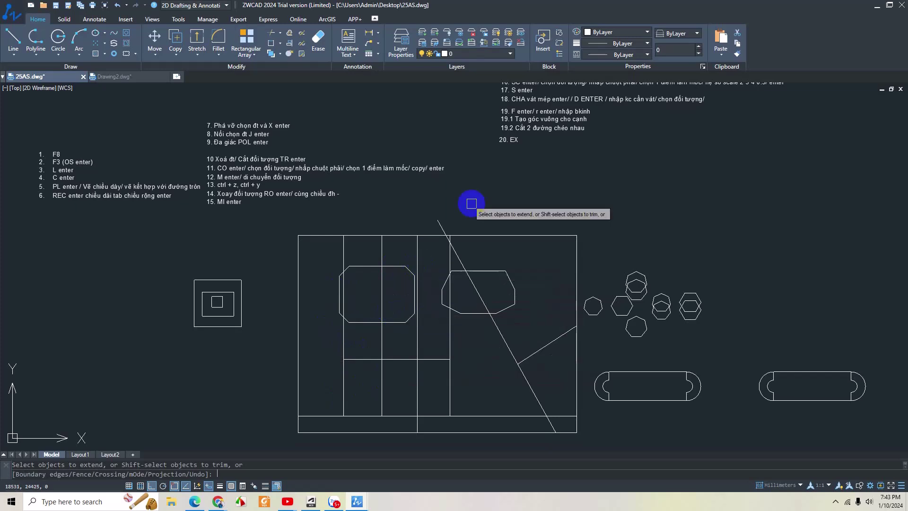
middle_click_drag(470, 205, 443, 276)
key("Escape")
Step: Append ENTER to note 20, then reopen the command notes to add note 21
double_click(489, 210)
type("ENTER")
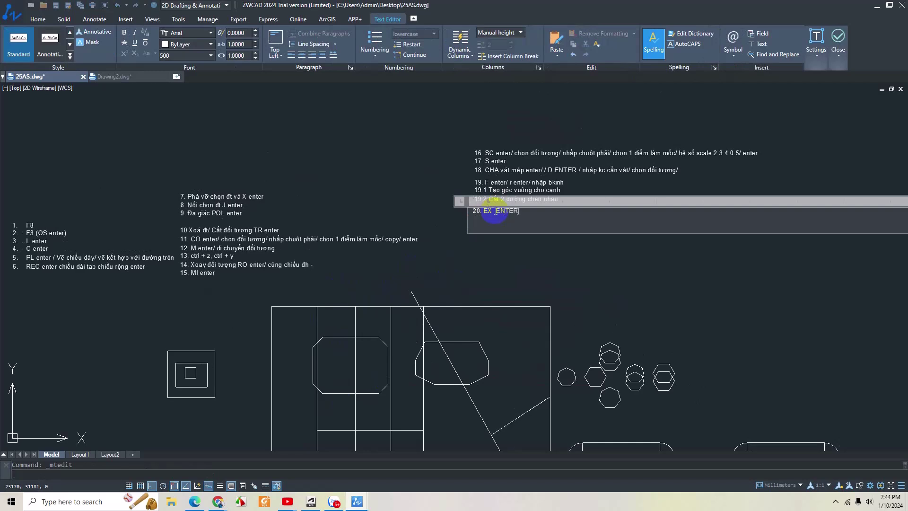
left_click(485, 247)
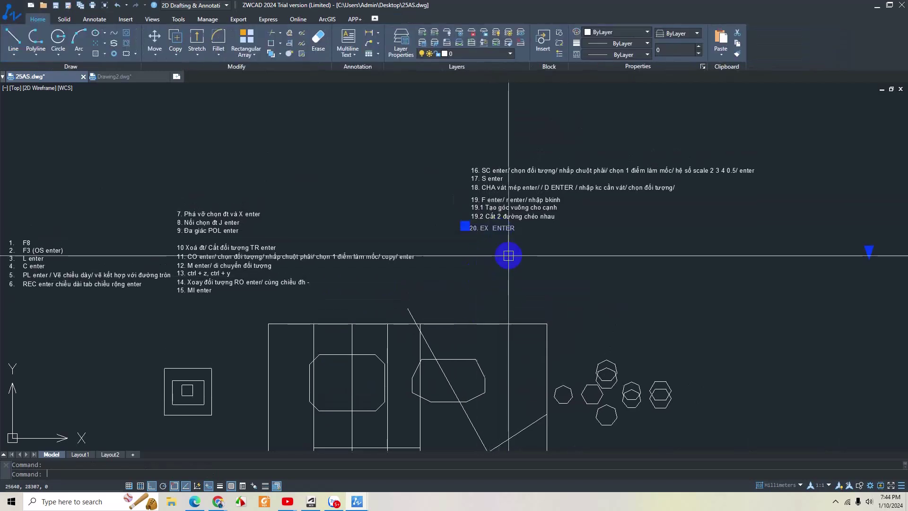
middle_click_drag(508, 255, 488, 253)
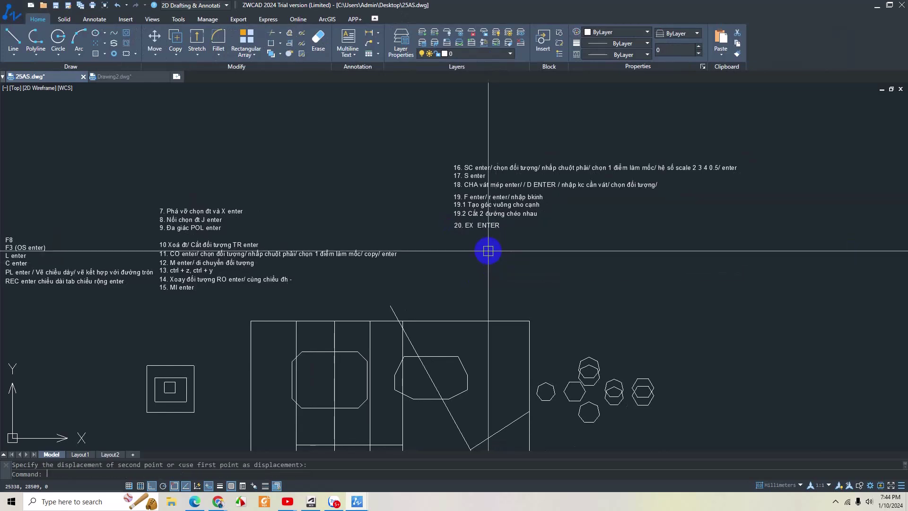
middle_click_drag(464, 224, 464, 229)
left_click(466, 233)
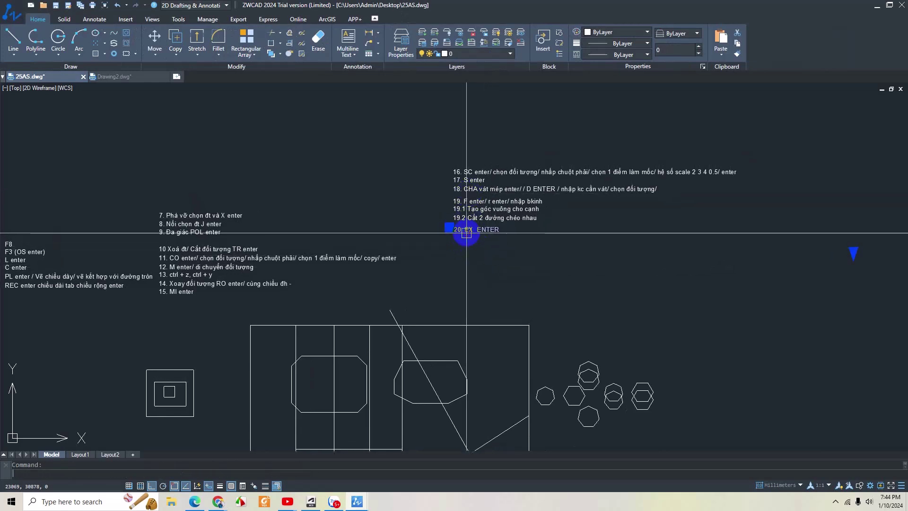
double_click(466, 233)
type("21. đổi ĐUÔI BAK thành dwg phục hồi file bản vẽ")
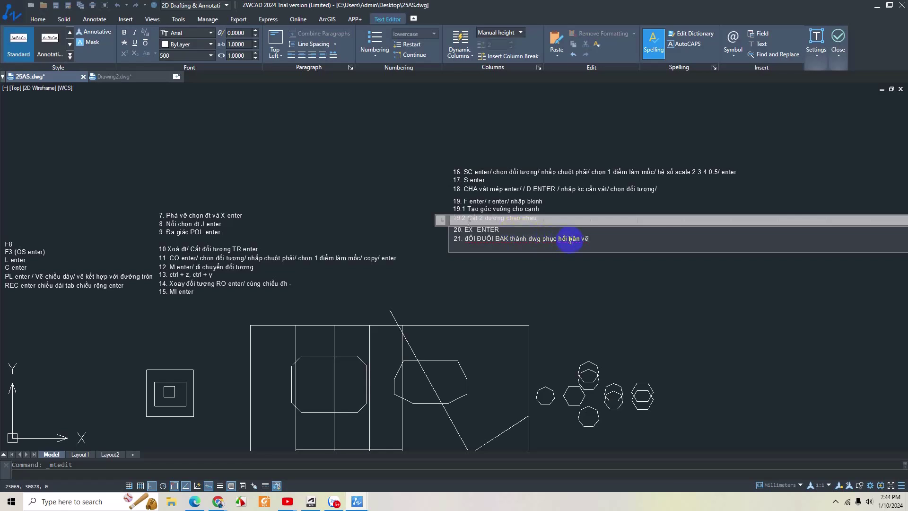
Step: Close the editor with note 21 about renaming BAK to dwg, then reopen the notes at its end
left_click(563, 288)
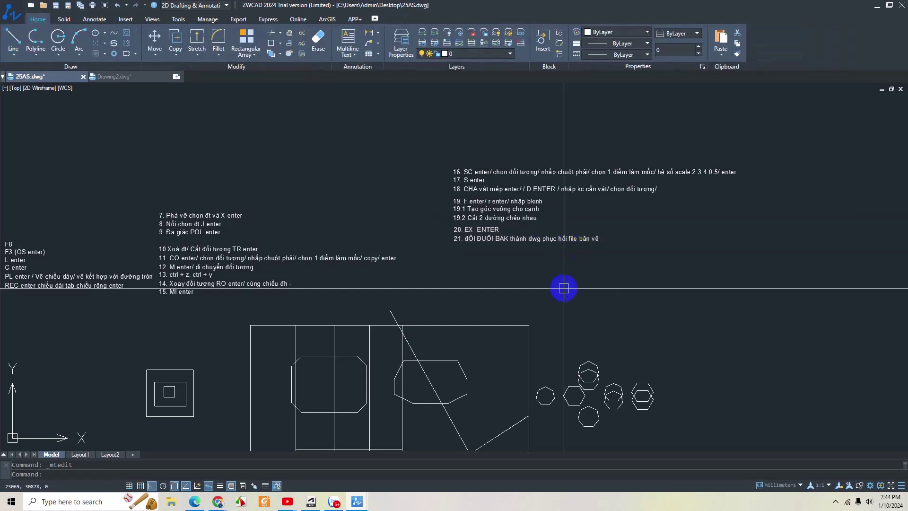
scroll(470, 253, "down", 2)
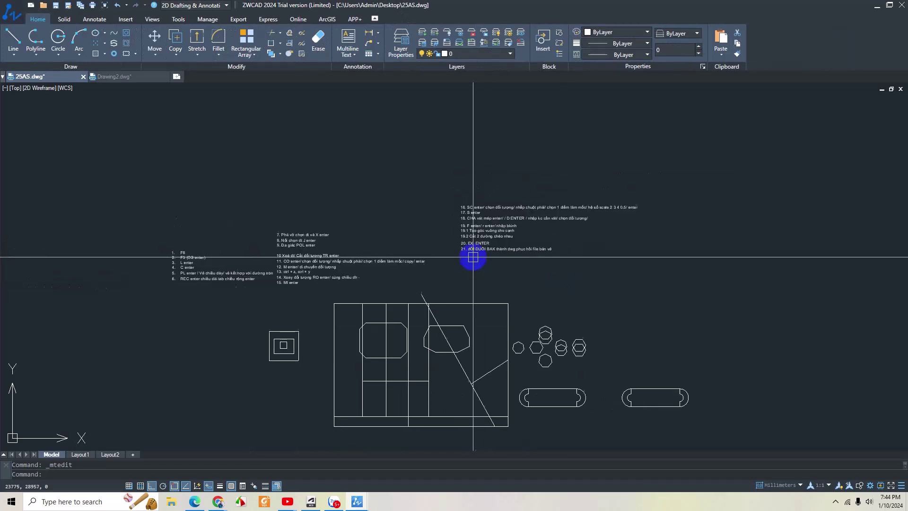
scroll(461, 243, "down", 1)
left_click(182, 159)
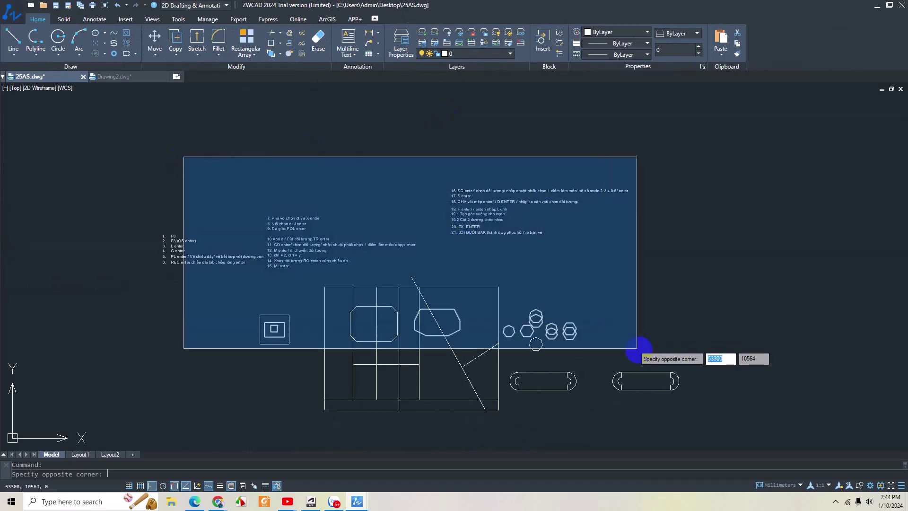
left_click(333, 202)
middle_click_drag(363, 183, 351, 182)
scroll(463, 208, "up", 4)
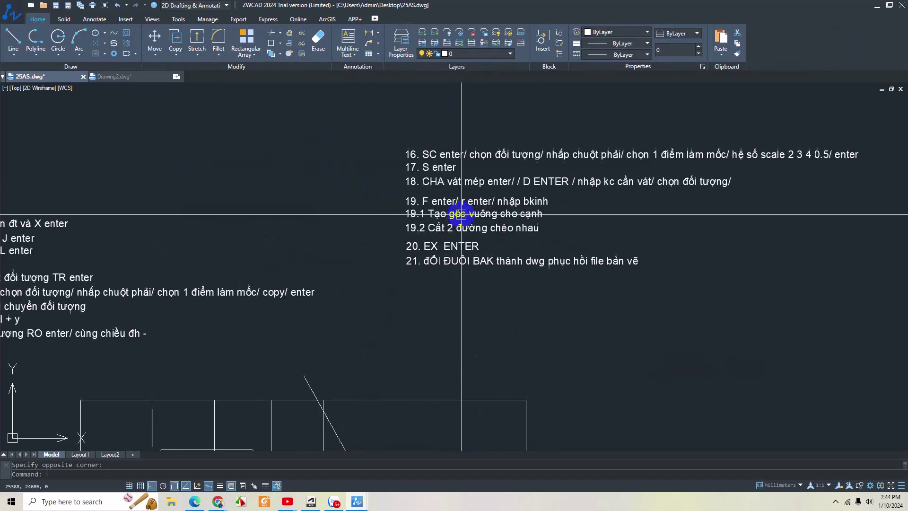
middle_click_drag(461, 205, 449, 204)
double_click(454, 261)
left_click(685, 260)
type("22.")
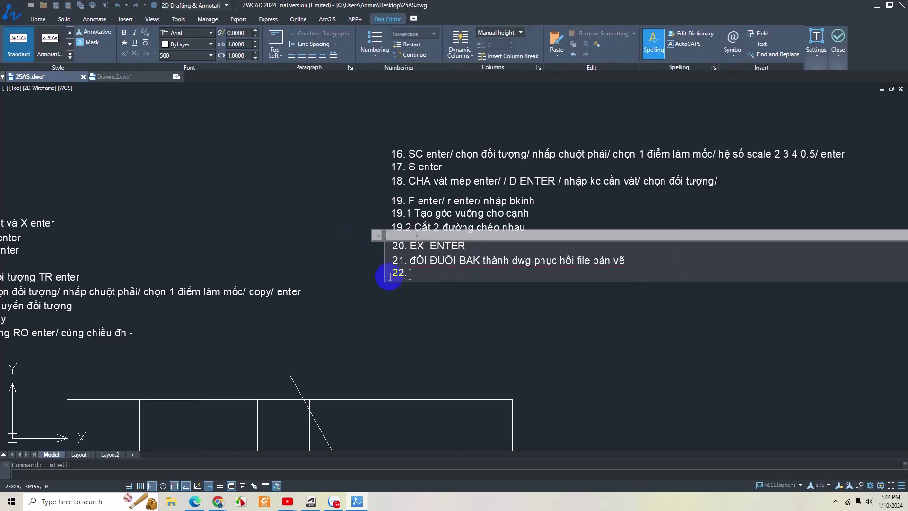
Step: Keep the new line 22 in the notes and view the Modify panel's Break options
left_click(249, 188)
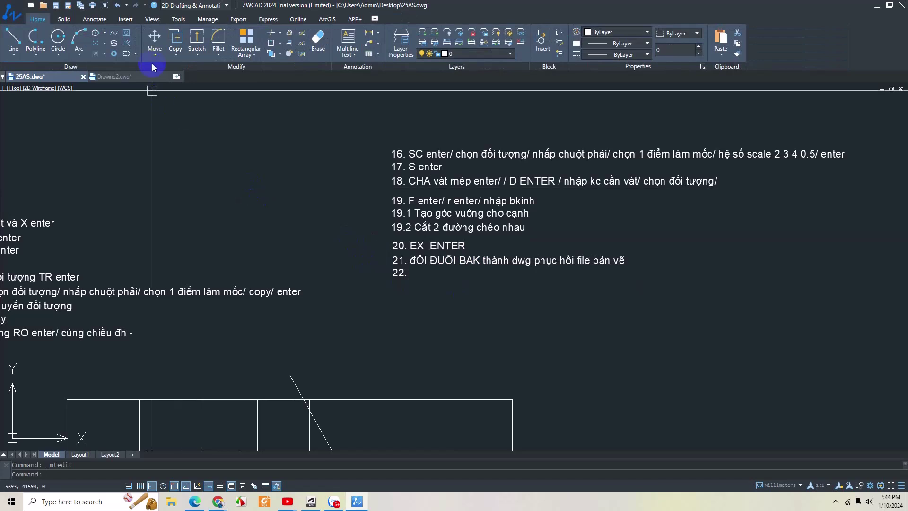
left_click(244, 56)
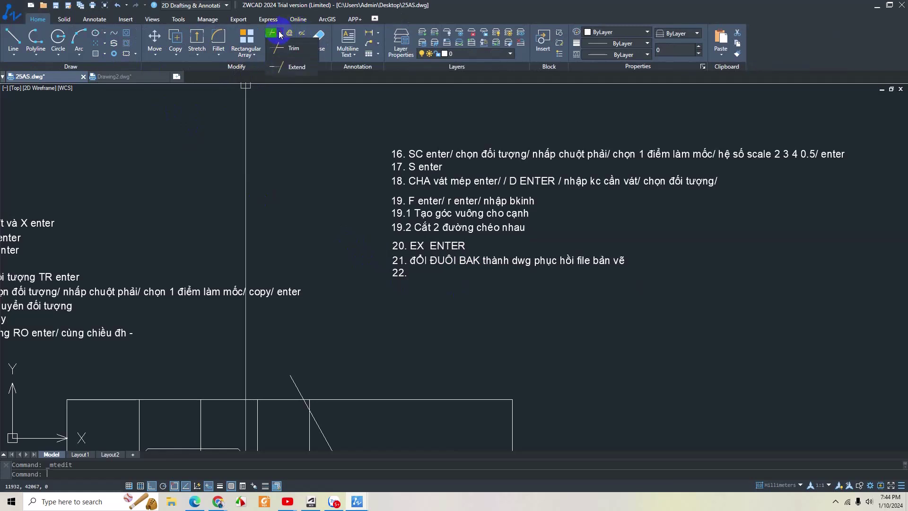
left_click(280, 43)
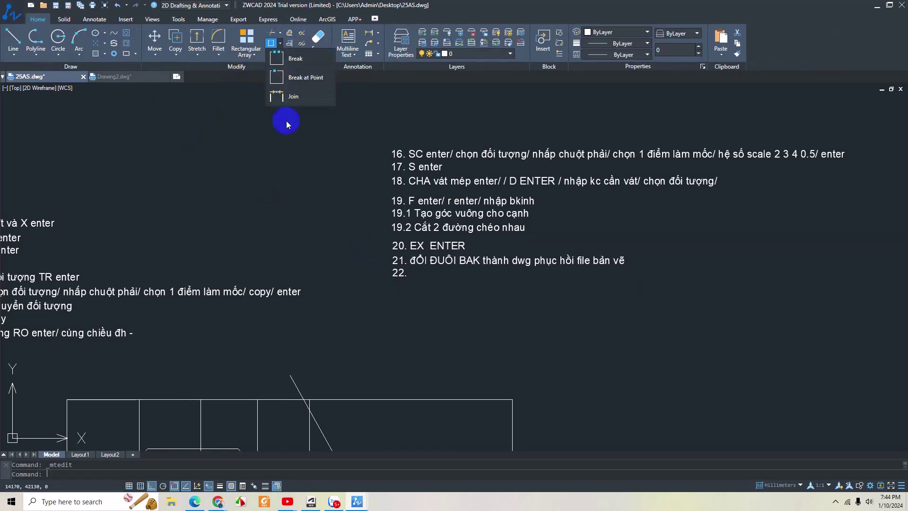
left_click(286, 120)
Step: Browse the Modify panel's Array options, then select the command notes
left_click(283, 58)
left_click(243, 105)
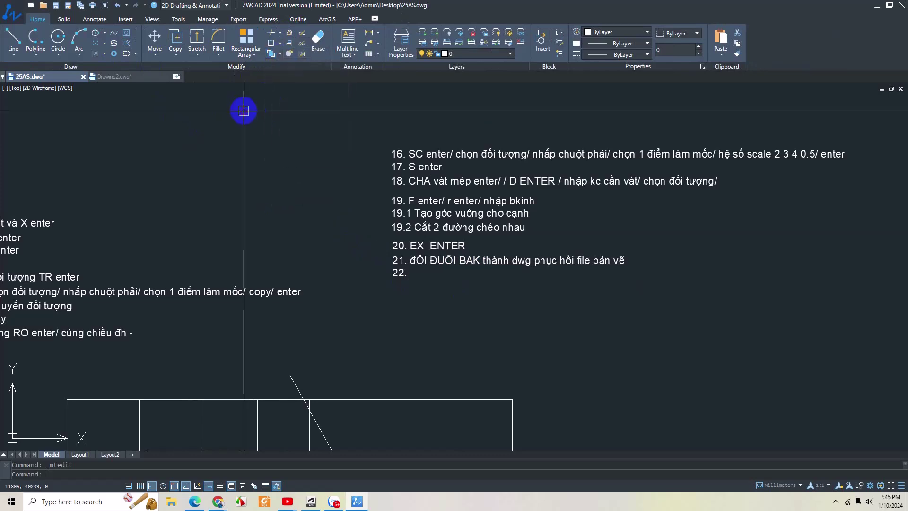
scroll(338, 172, "down", 2)
scroll(227, 259, "up", 2)
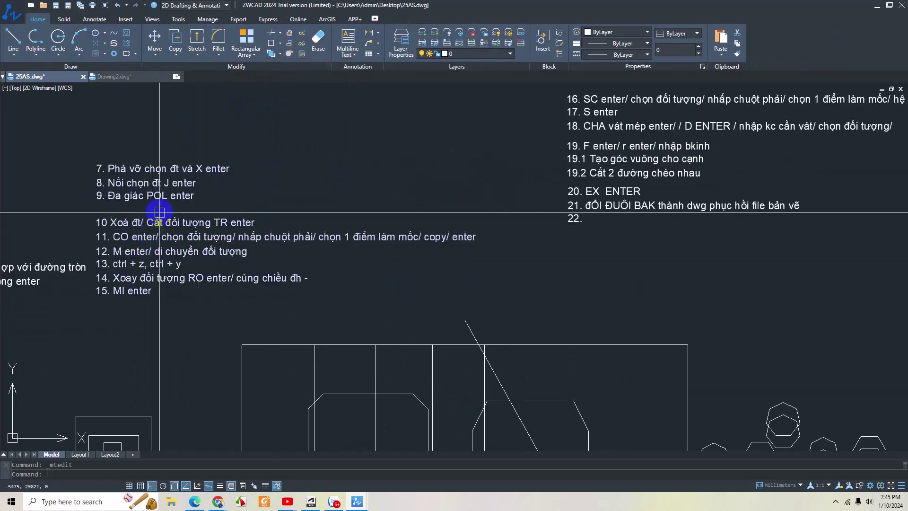
scroll(237, 186, "down", 2)
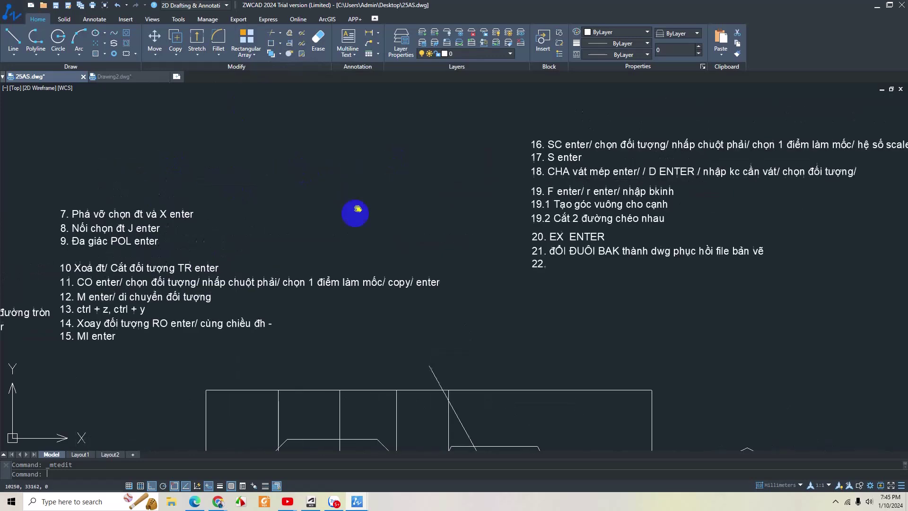
scroll(325, 82, "up", 2)
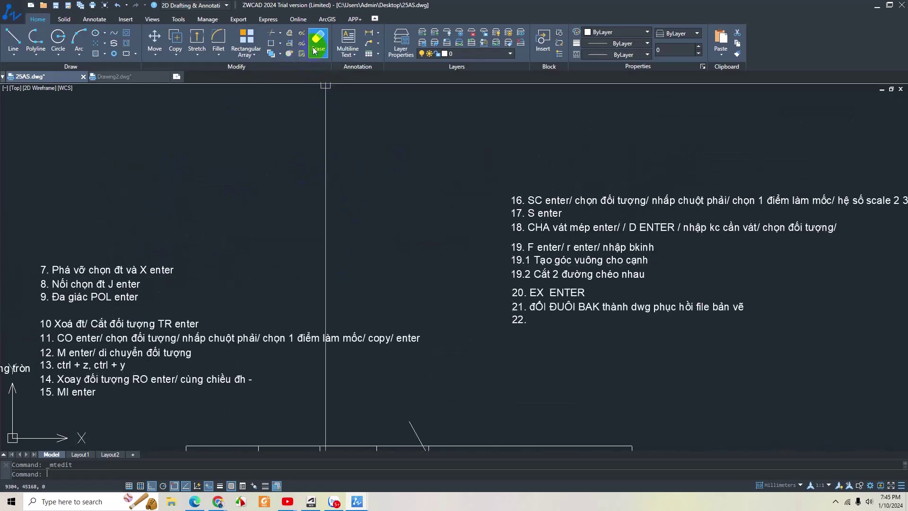
left_click(248, 59)
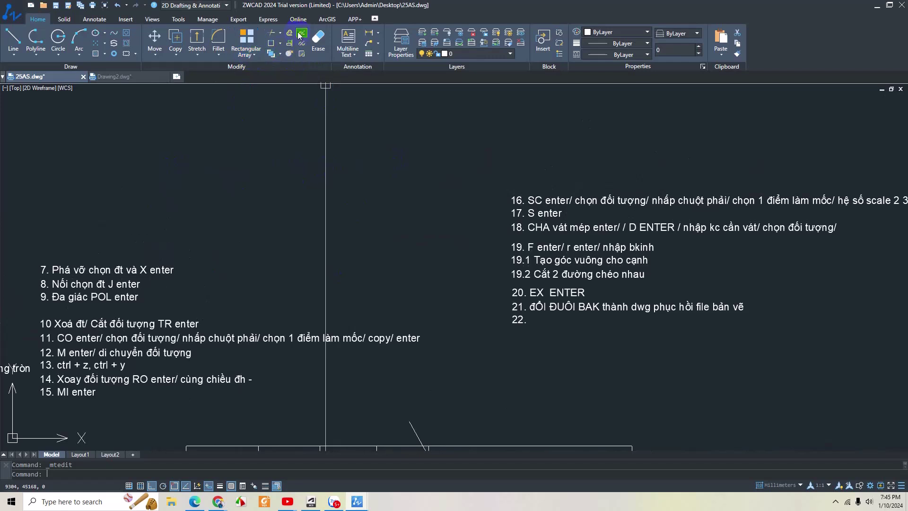
left_click(539, 306)
Step: Enter 'O enter' as note 22 in the command notes
double_click(539, 319)
type("O enter")
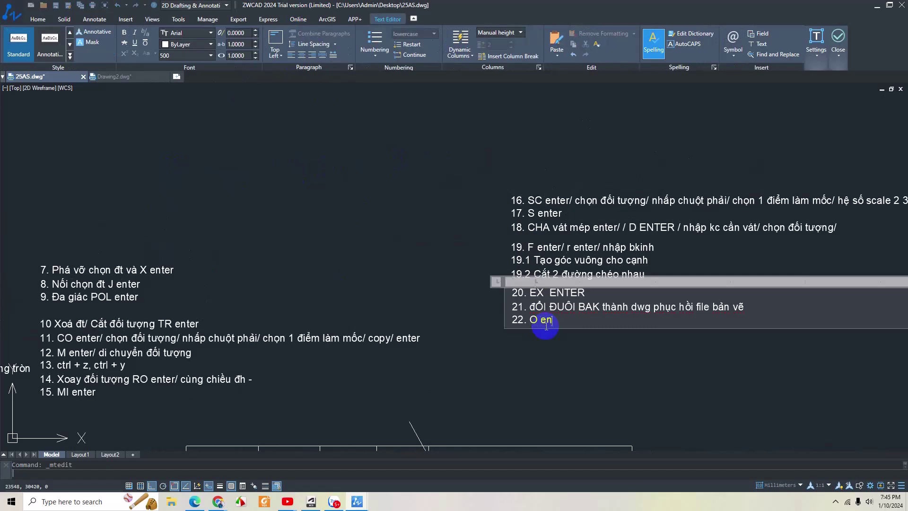
left_click(556, 350)
scroll(548, 351, "down", 5)
scroll(539, 223, "up", 3)
Step: Delete the vertical dividers, the diagonal and the lower horizontal line from the frame
left_click(478, 262)
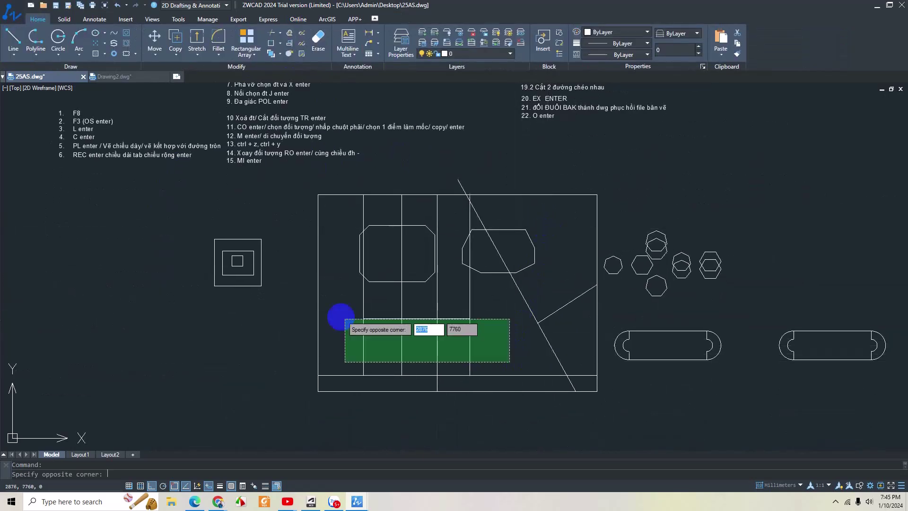
left_click(347, 298)
key("Delete")
left_click(543, 335)
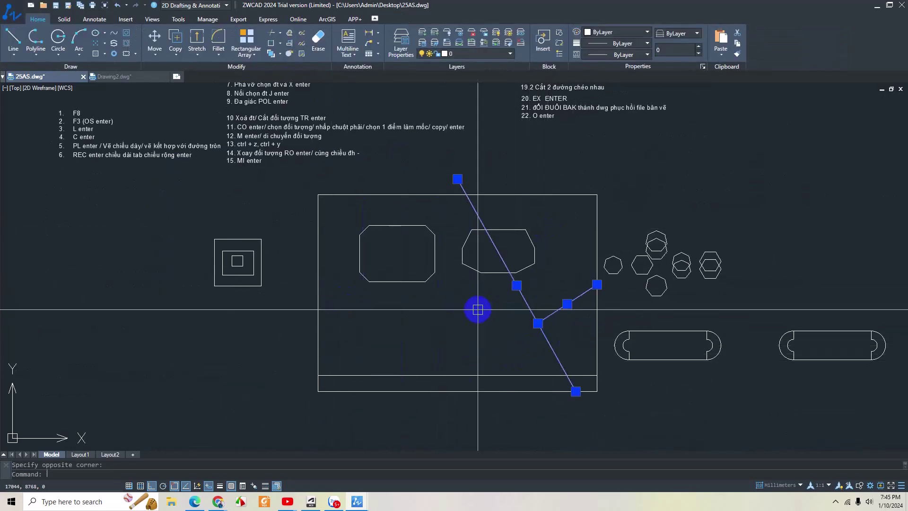
key("Delete")
left_click(462, 375)
key("Delete")
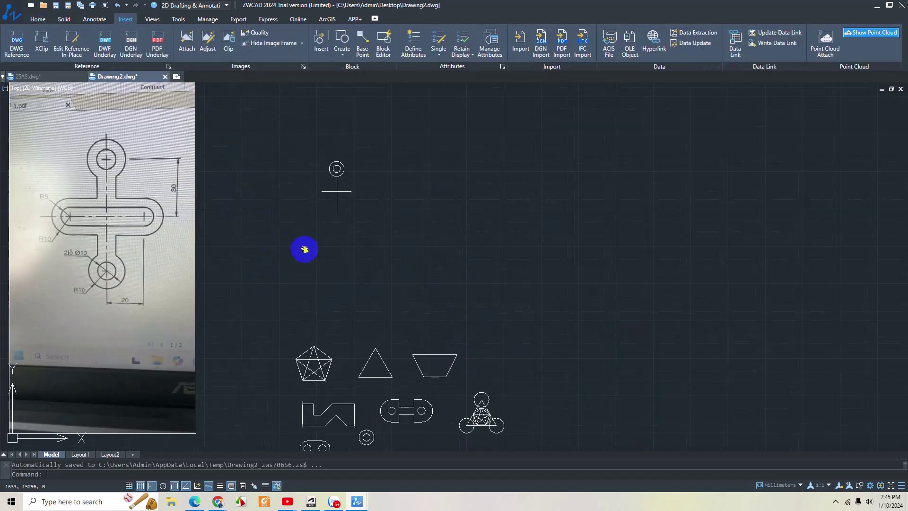
Step: Zoom in on Drawing2's circle and crossed centre lines
scroll(165, 187, "up", 2)
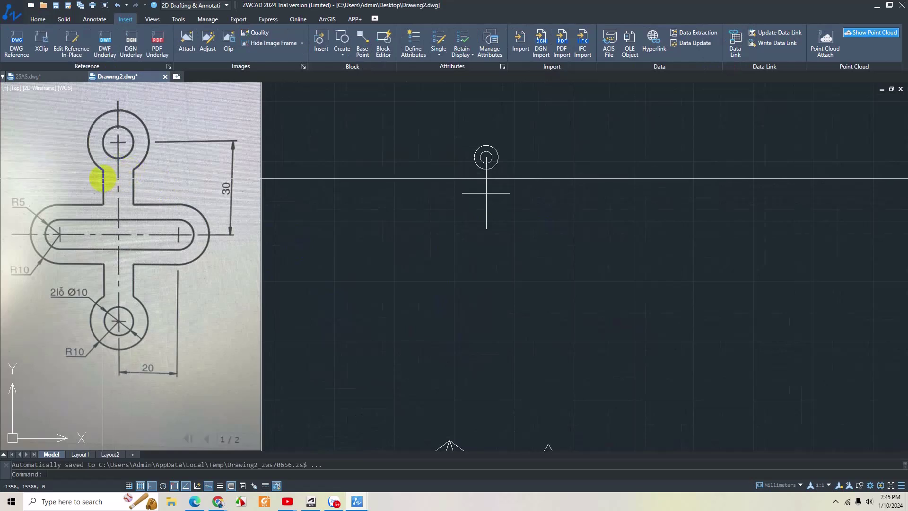
middle_click_drag(394, 240, 394, 239)
Step: Offset the vertical centre line 10 units to both the left and the right
left_click(484, 204)
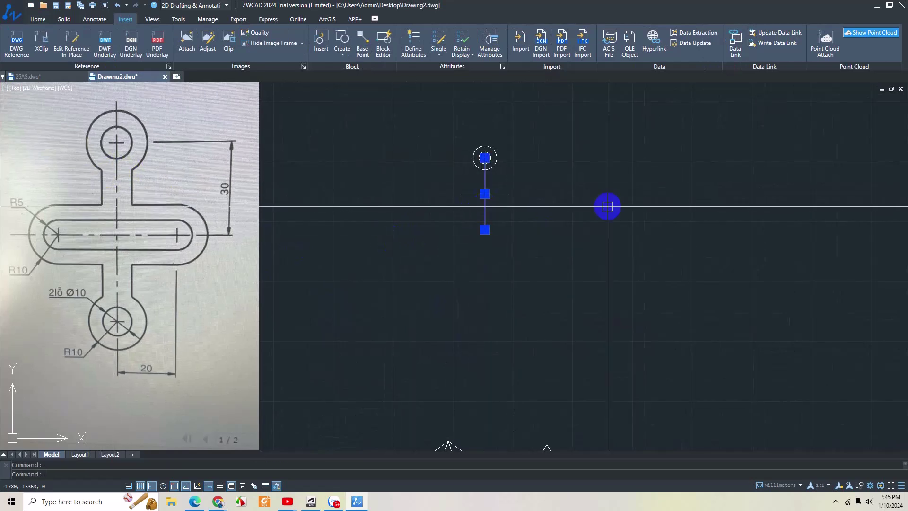
key("Escape")
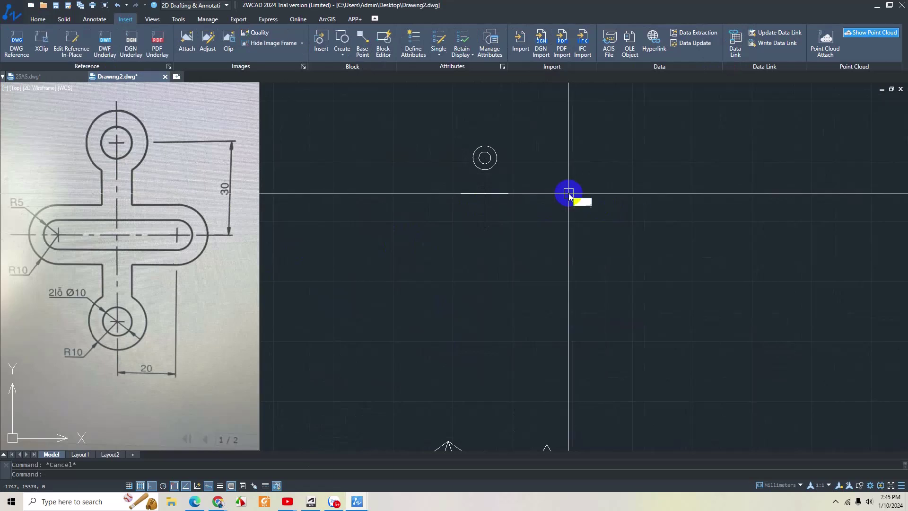
type("o")
key("Return")
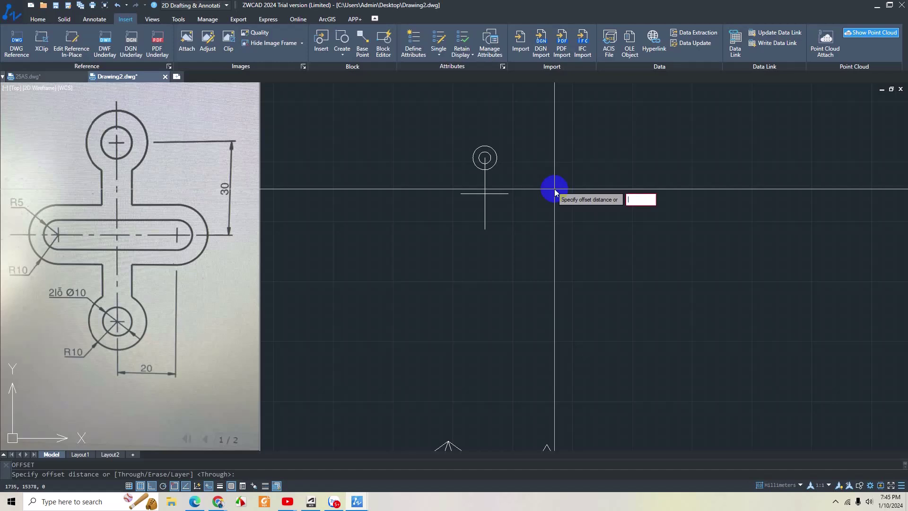
type("10")
key("Return")
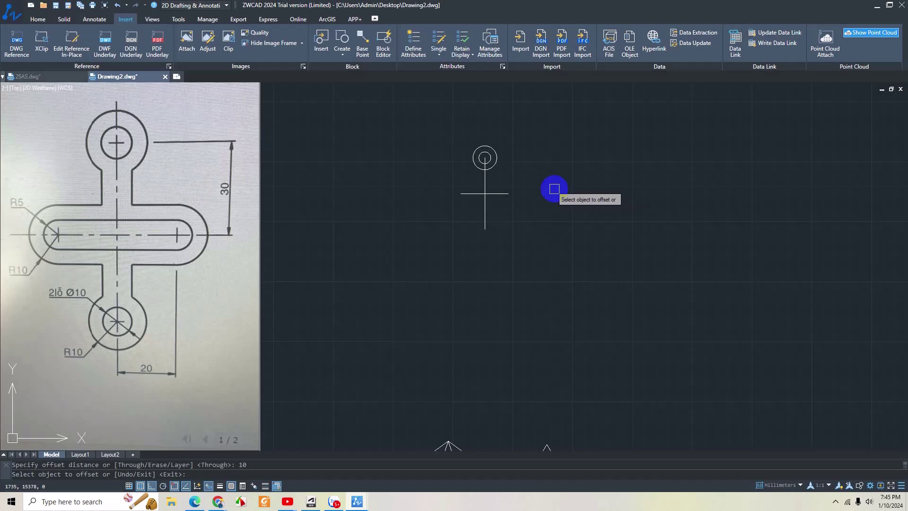
scroll(482, 156, "up", 2)
left_click(483, 193)
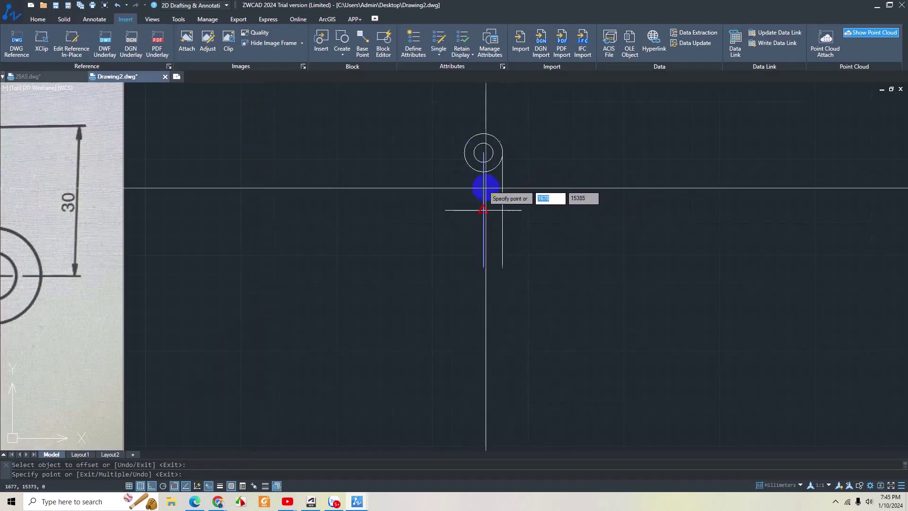
left_click(463, 189)
left_click(483, 190)
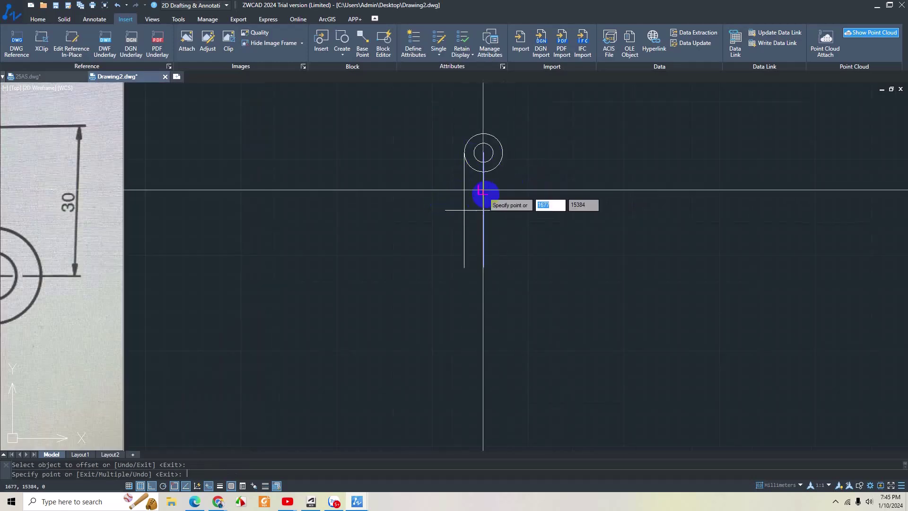
left_click(520, 190)
middle_click_drag(588, 184, 605, 206)
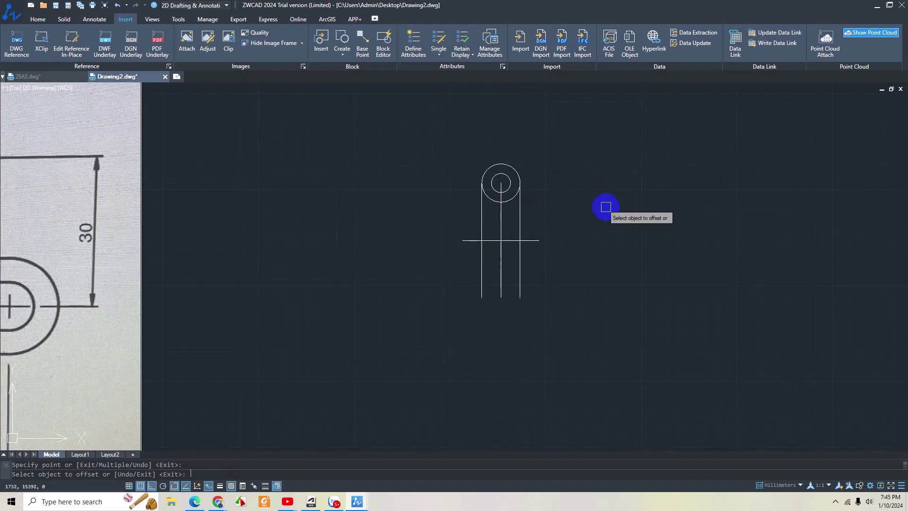
scroll(606, 201, "down", 2)
key("Escape")
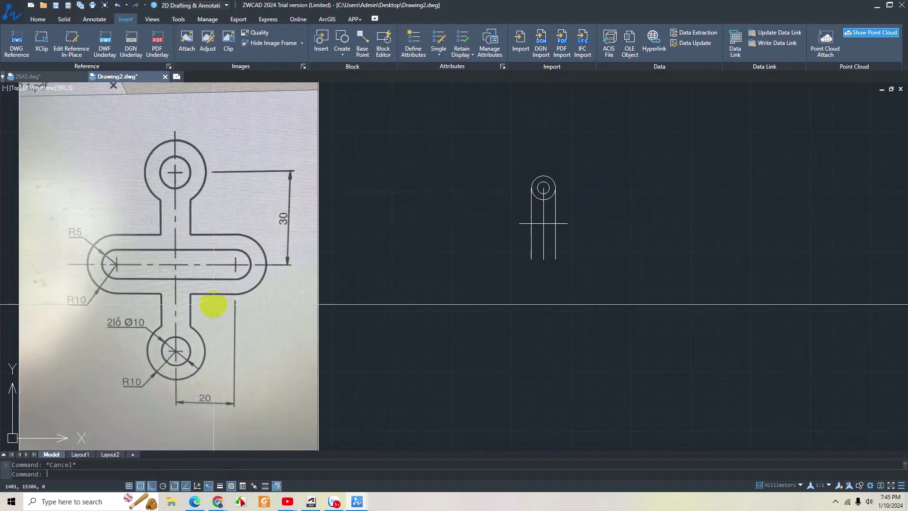
Step: Mirror the upper concentric circles across the horizontal centre line, keeping the originals
scroll(557, 178, "up", 2)
left_click(493, 161)
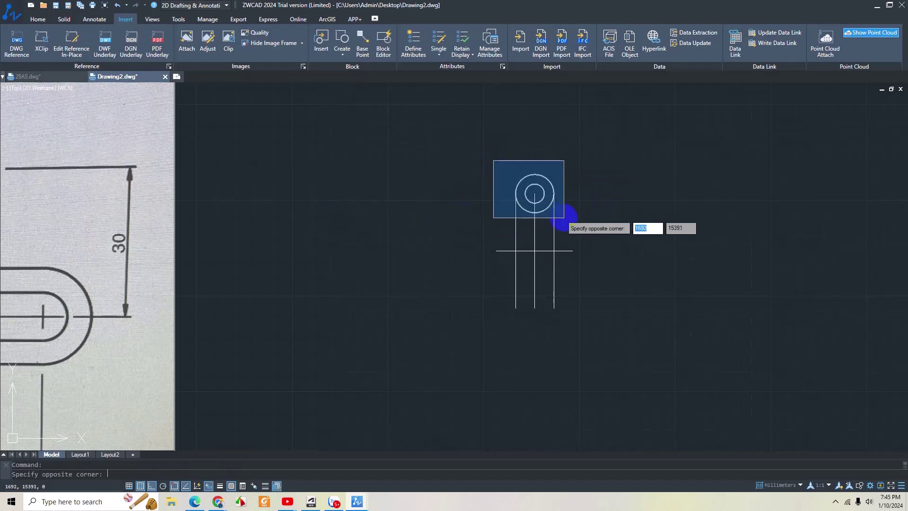
key("Escape")
type("mi")
key("Return")
left_click(472, 144)
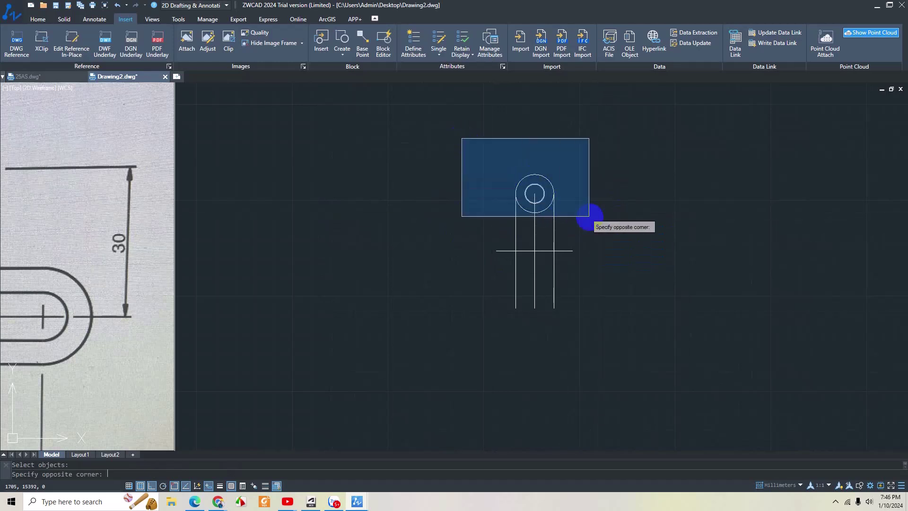
left_click(591, 216)
key("Return")
left_click(573, 251)
left_click(496, 251)
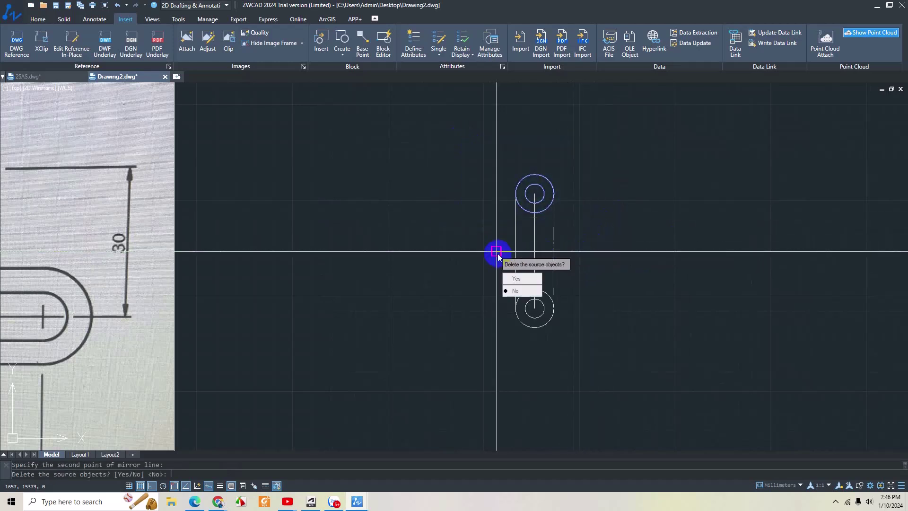
key("Return")
scroll(484, 249, "down", 2)
left_click(356, 256)
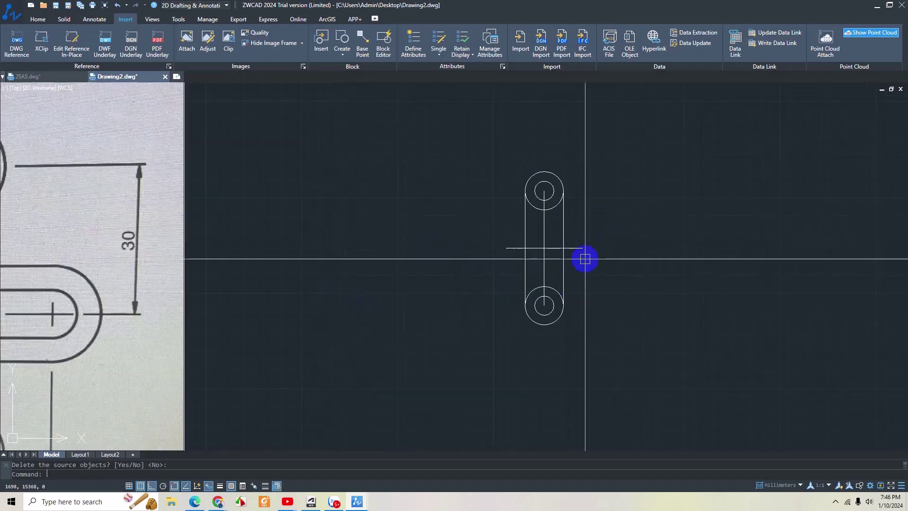
Step: Draw a radius-10 circle centred on the horizontal centre line
scroll(573, 245, "up", 3)
type("c")
key("Return")
left_click(580, 241)
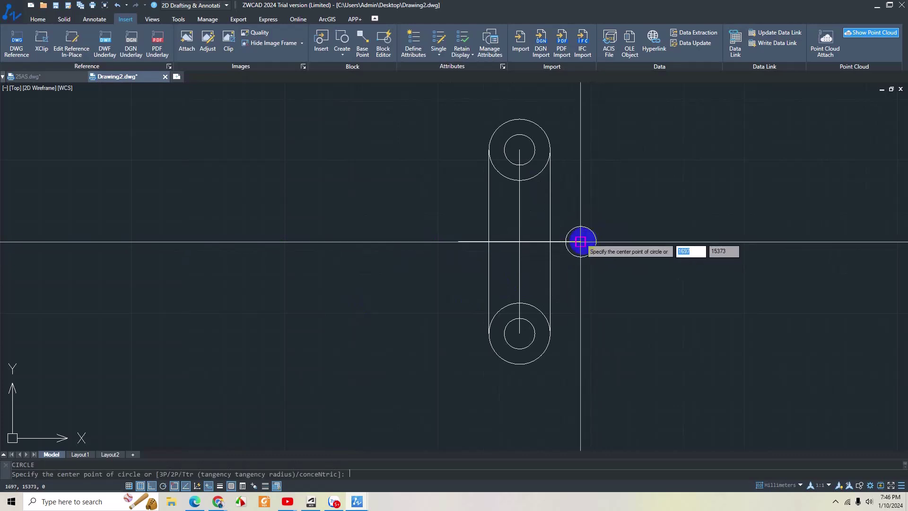
type("0")
key("Return")
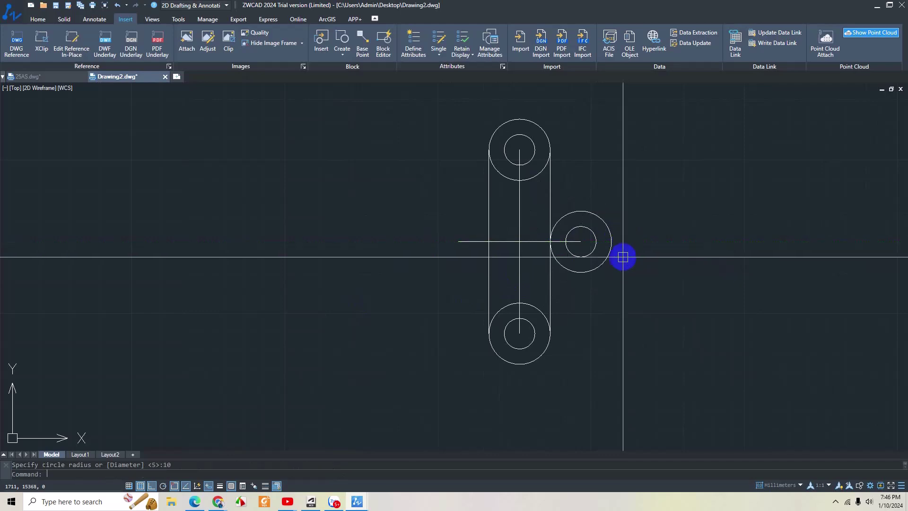
Step: Offset the horizontal centre line by 10 to make a parallel line
scroll(627, 246, "down", 2)
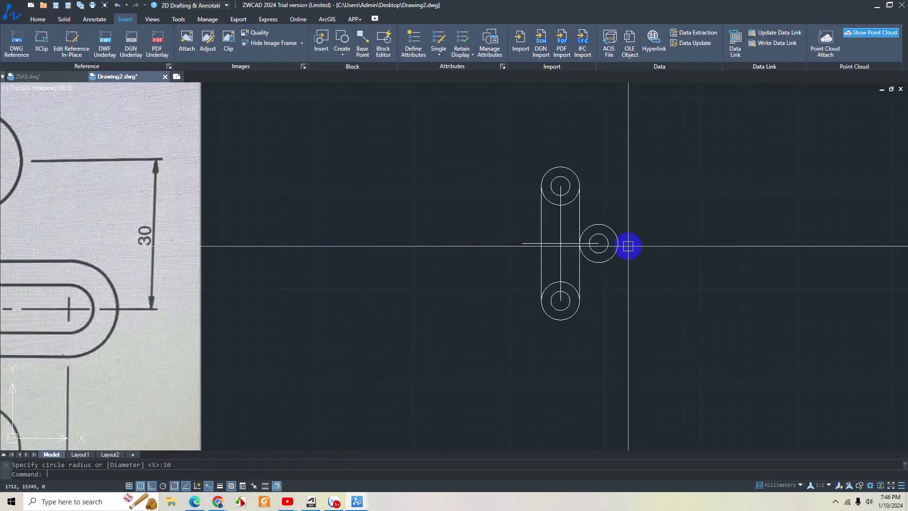
middle_click_drag(628, 246, 675, 243)
scroll(662, 243, "down", 2)
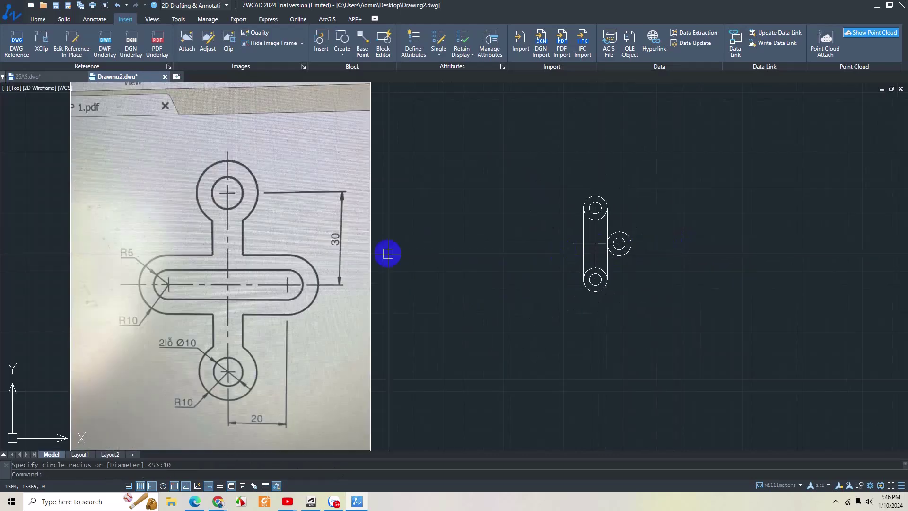
scroll(638, 247, "up", 2)
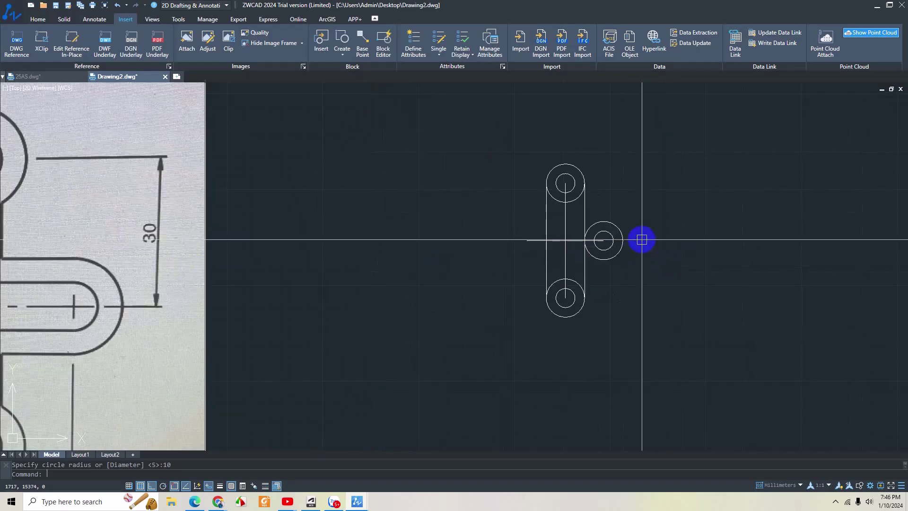
type("OFFSET0")
key("Return")
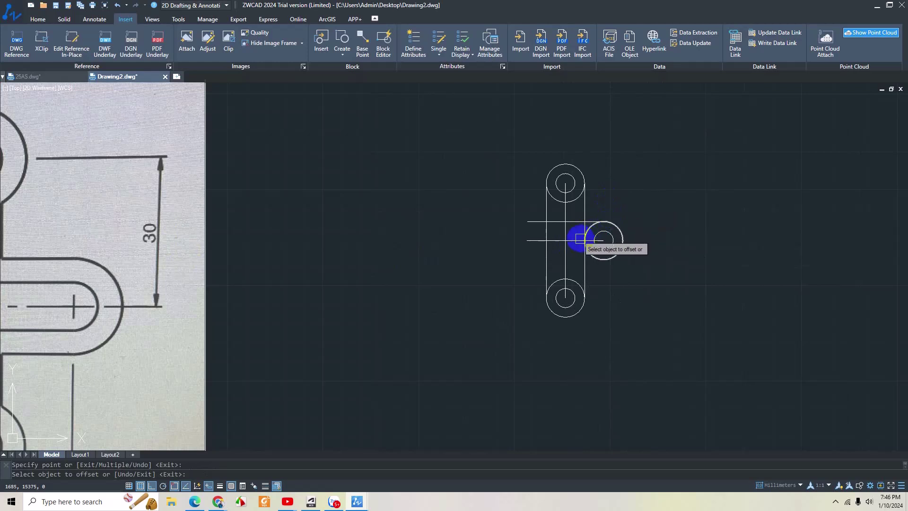
left_click(588, 240)
left_click(574, 258)
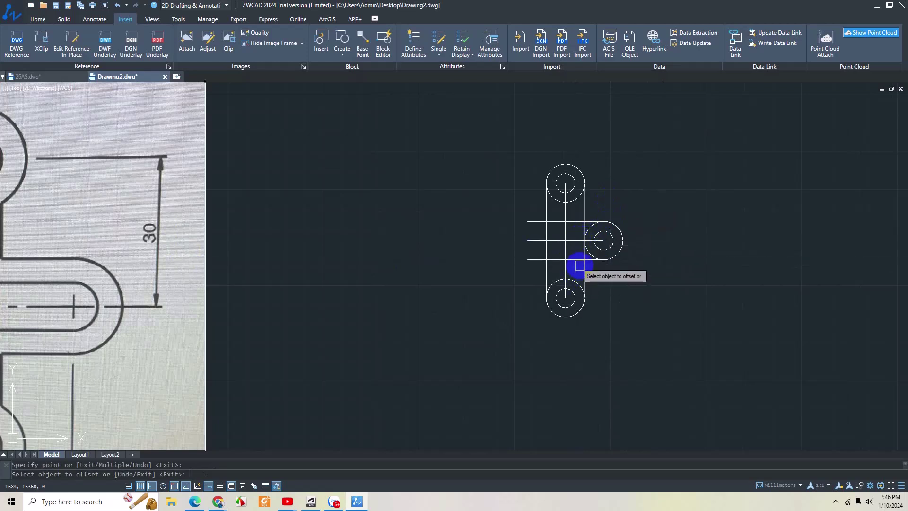
key("Escape")
Step: Offset the horizontal centre line by 5 for the slot edges
key("Return")
type("4")
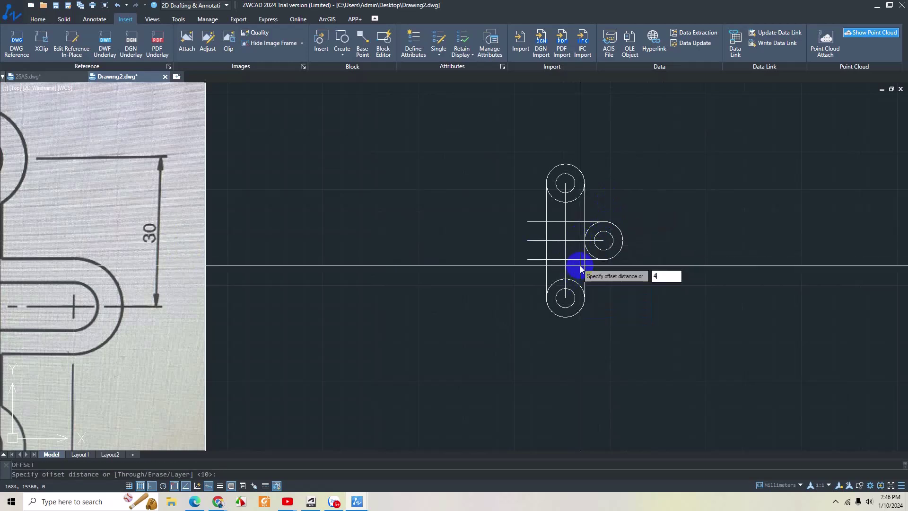
key("Escape")
type("5")
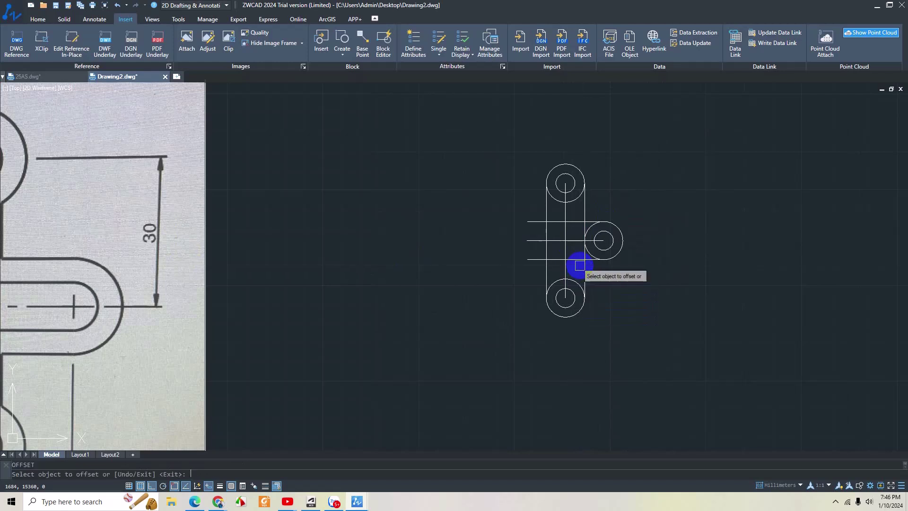
key("Return")
scroll(213, 222, "down", 2)
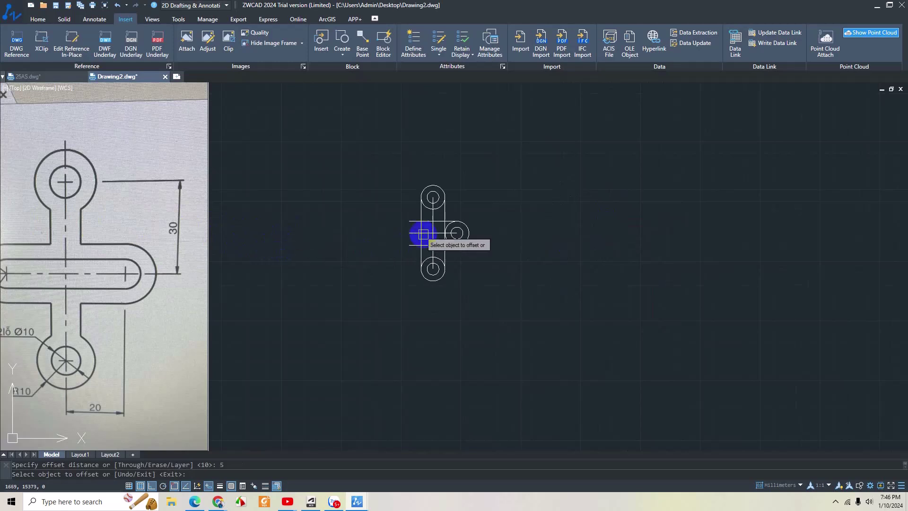
scroll(423, 234, "up", 2)
left_click(444, 233)
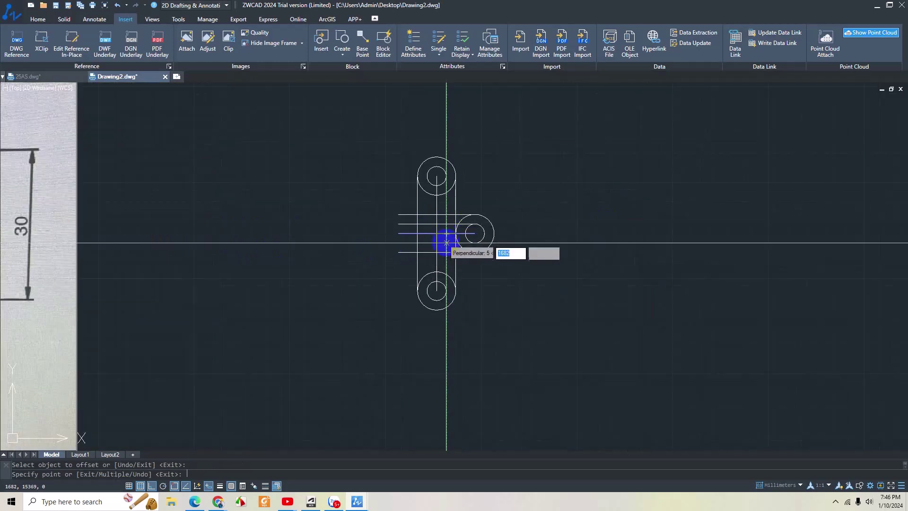
scroll(506, 243, "up", 3)
key("Escape")
scroll(545, 240, "down", 3)
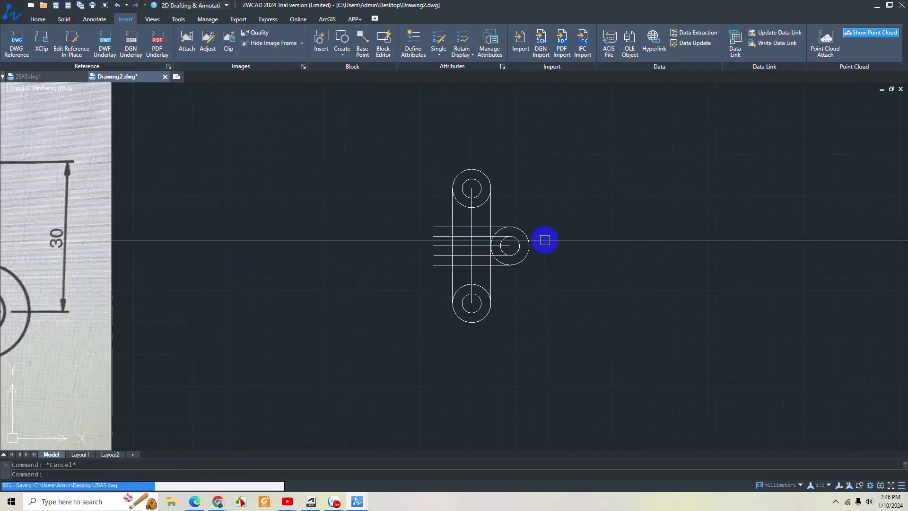
Step: Trim away the left arcs of the large and small right-hand circles
type("tr")
key("Return")
scroll(493, 231, "up", 2)
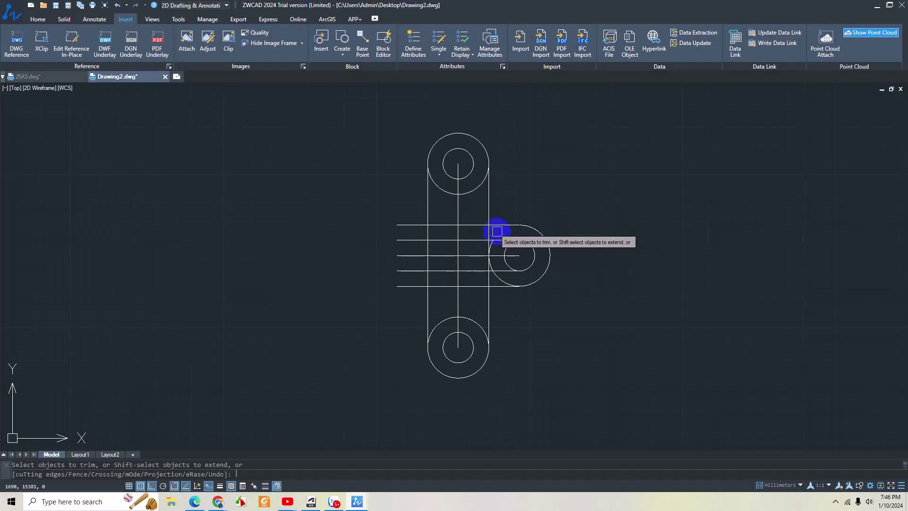
scroll(492, 245, "up", 3)
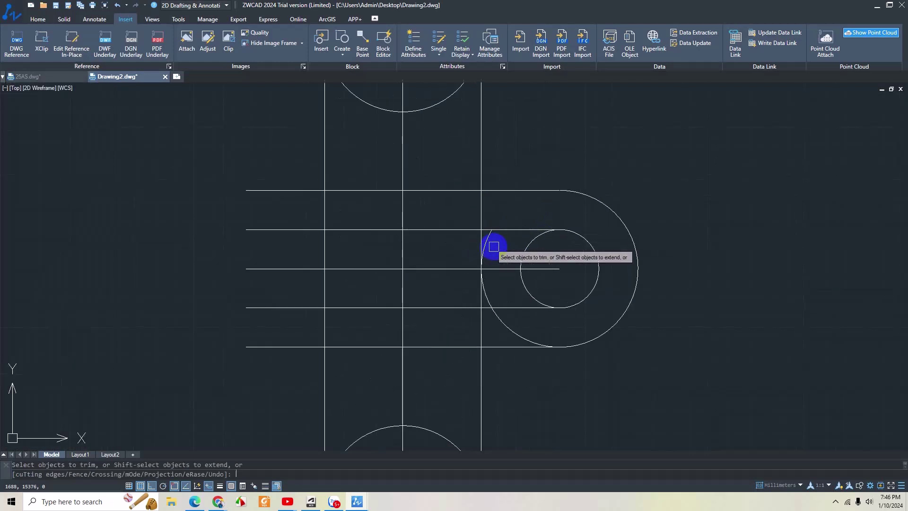
left_click(487, 284)
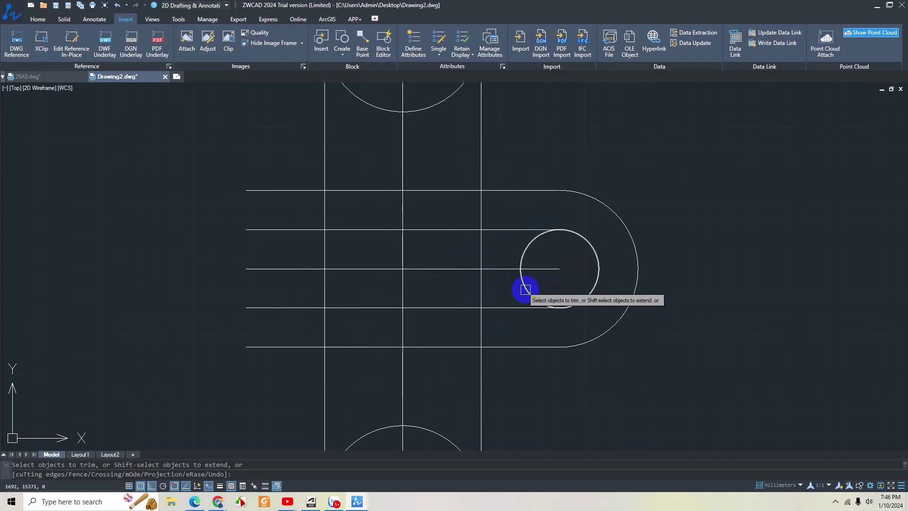
left_click(525, 289)
left_click(522, 253)
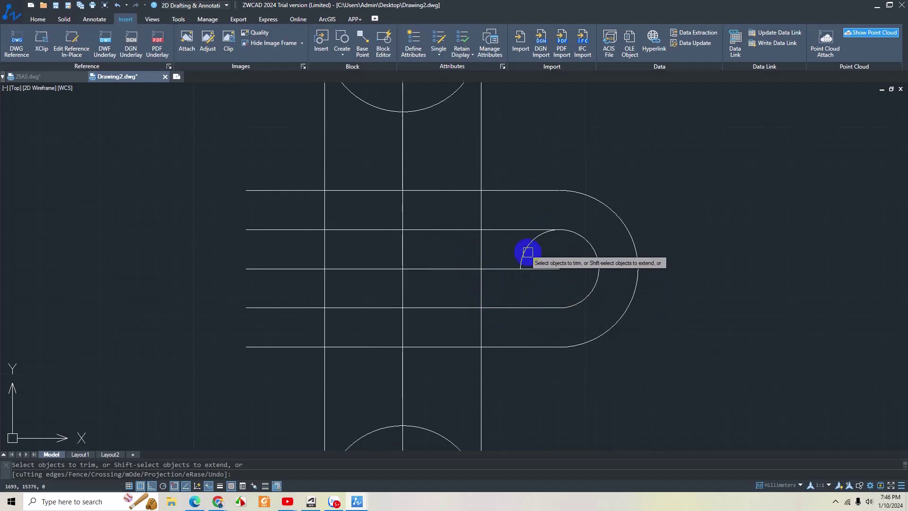
scroll(695, 248, "down", 3)
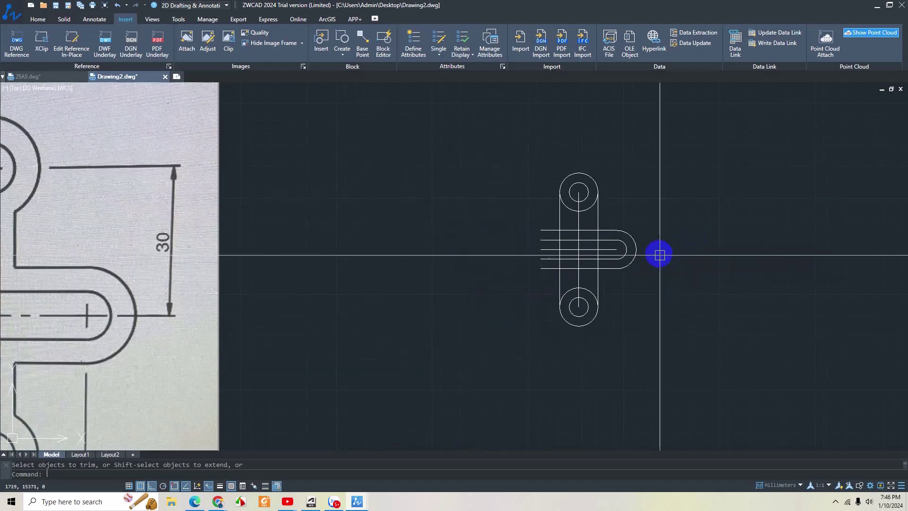
key("Escape")
scroll(681, 248, "down", 2)
Step: Mirror the rounded slot end across the vertical centre line, keeping the original
middle_click_drag(683, 248, 677, 247)
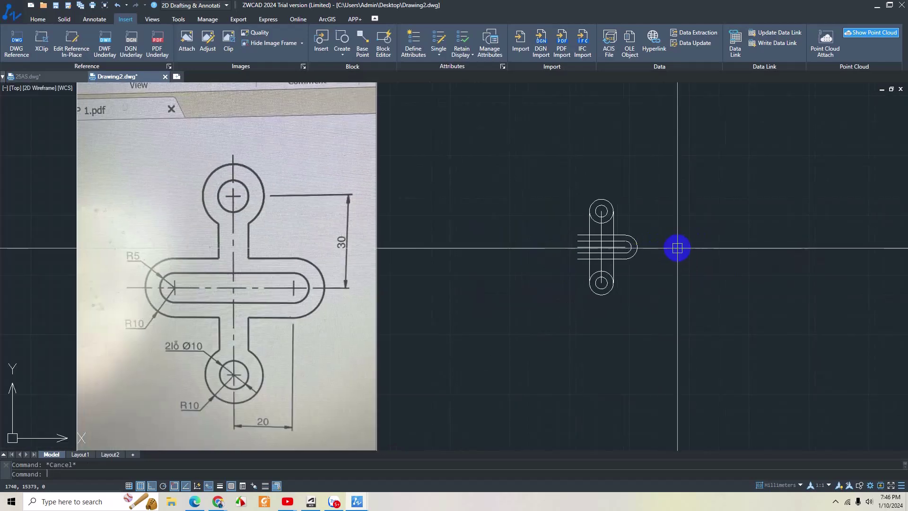
type("mi")
key("Return")
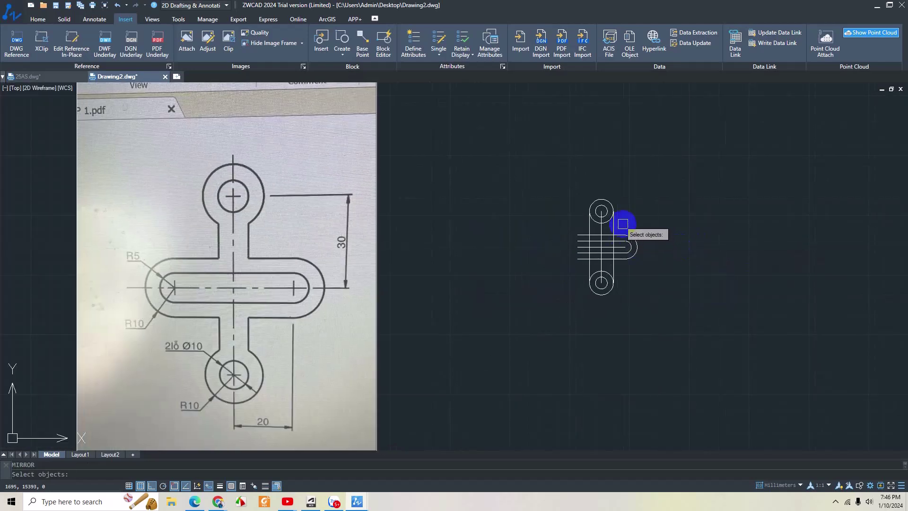
left_click(623, 221)
scroll(592, 225, "up", 4)
key("Return")
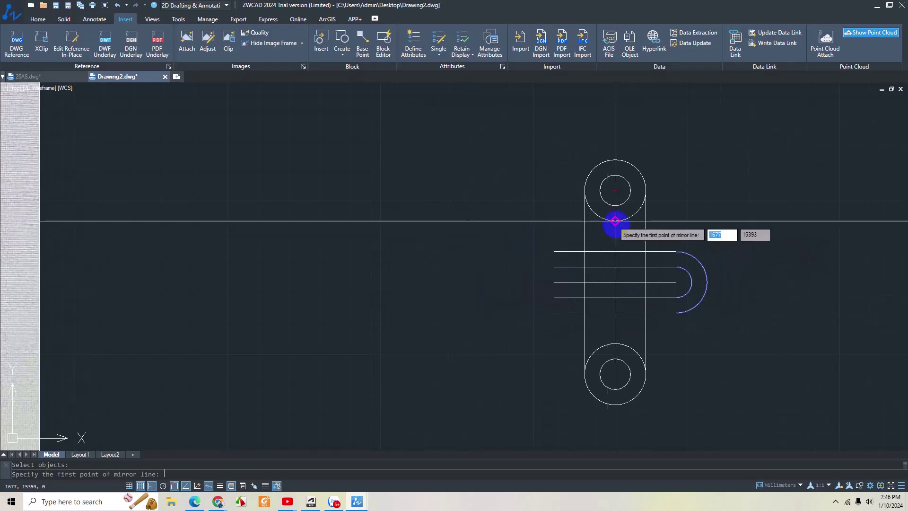
left_click(614, 221)
key("Escape")
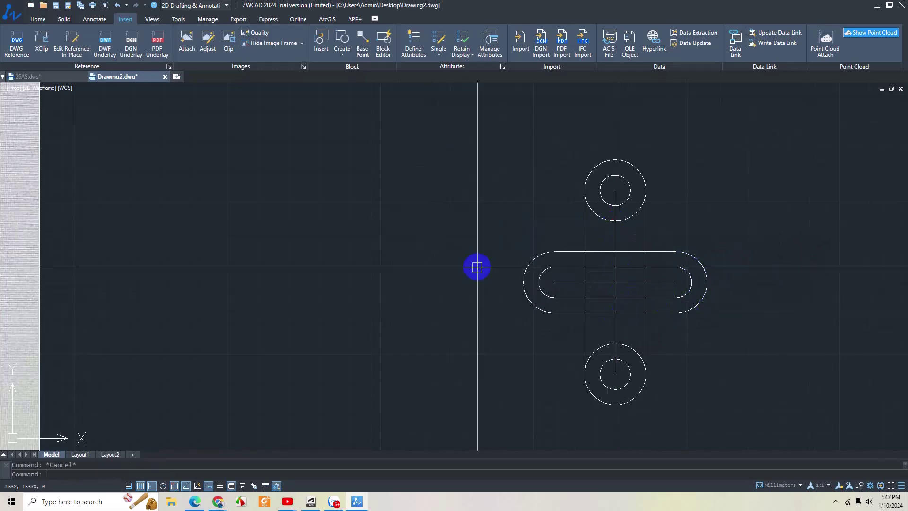
scroll(497, 251, "down", 3)
middle_click_drag(468, 236, 487, 226)
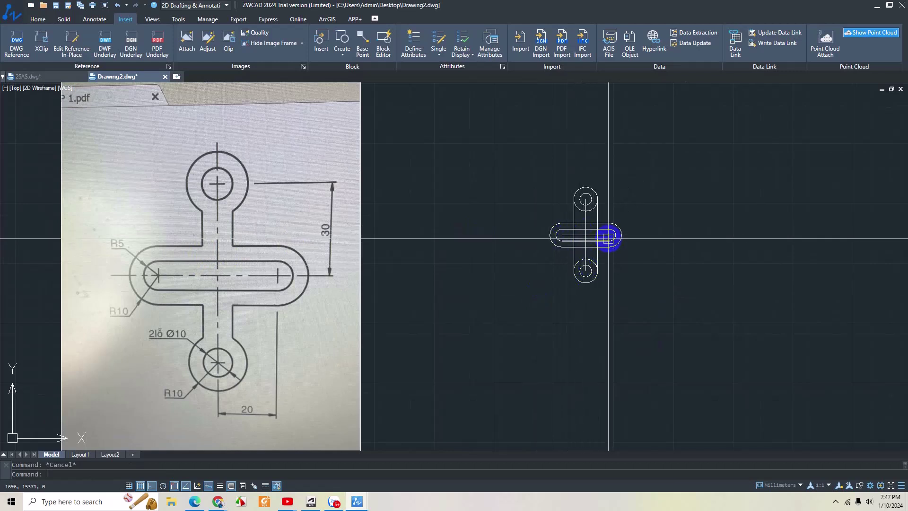
Step: Trim the top arm line and the vertical pieces inside the arm at the junction
type("tr")
key("Return")
scroll(594, 218, "up", 2)
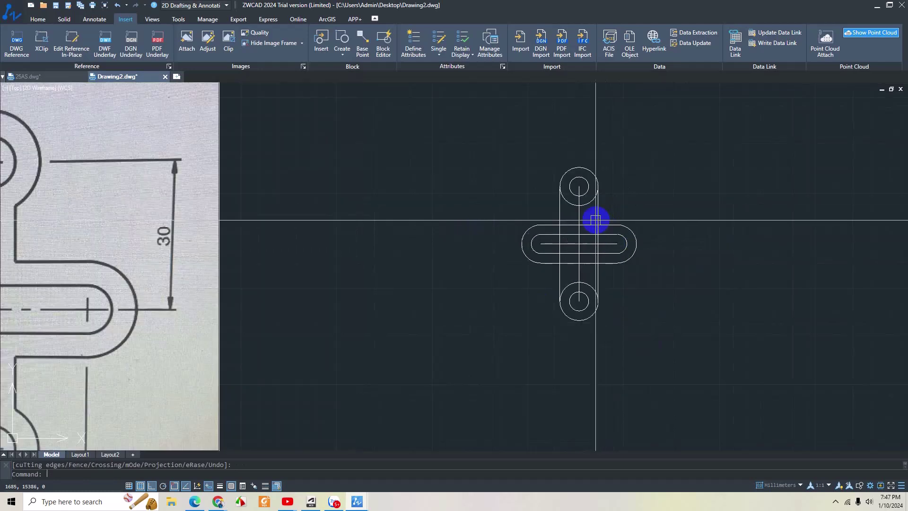
scroll(587, 227, "down", 2)
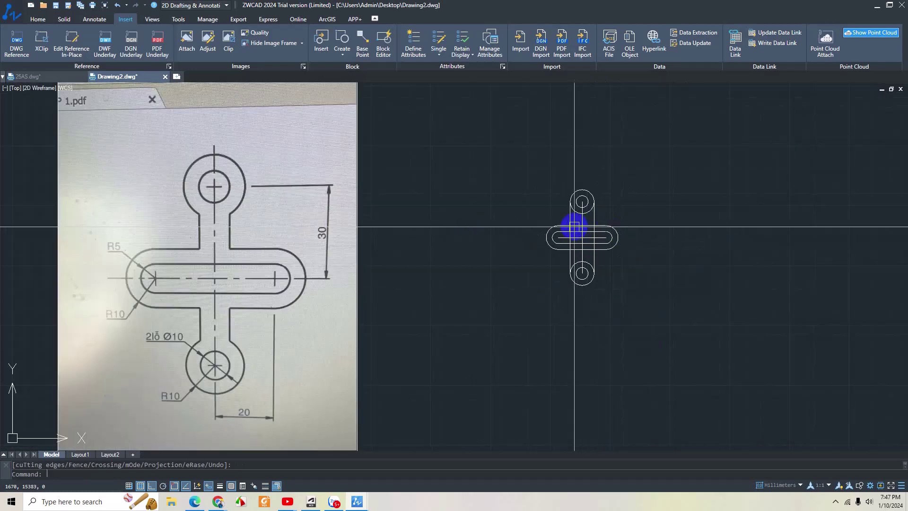
scroll(604, 229, "up", 5)
left_click(604, 236)
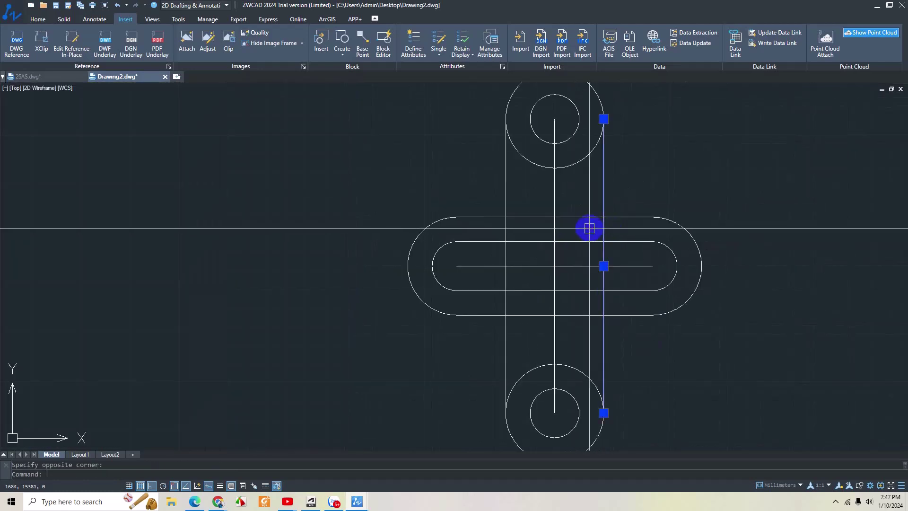
type("tr")
key("Return")
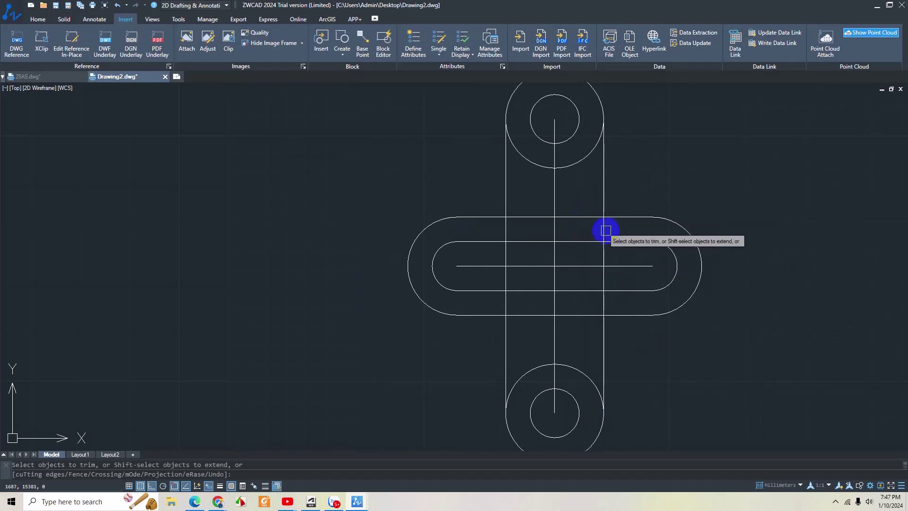
left_click(605, 231)
left_click(539, 217)
left_click(506, 229)
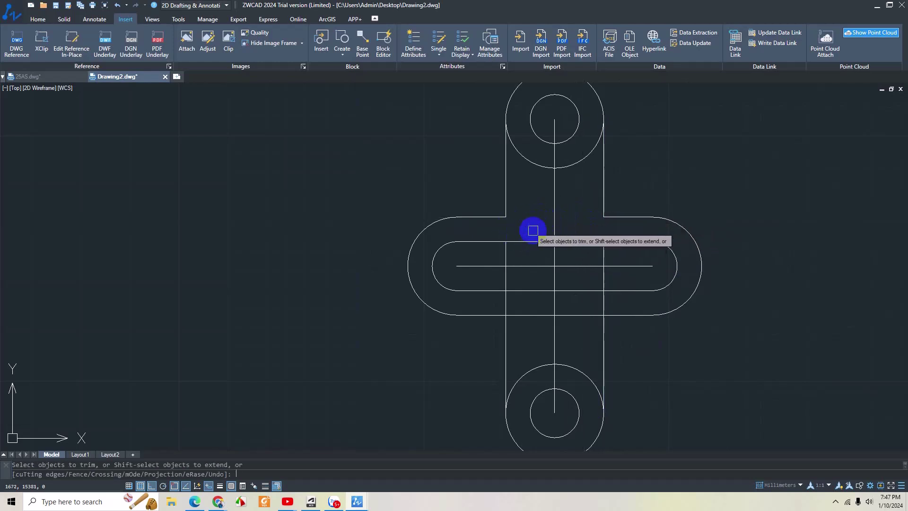
Step: Trim the left and right vertical pieces between the bottom slot lines
middle_click_drag(532, 230, 530, 214)
left_click(508, 290)
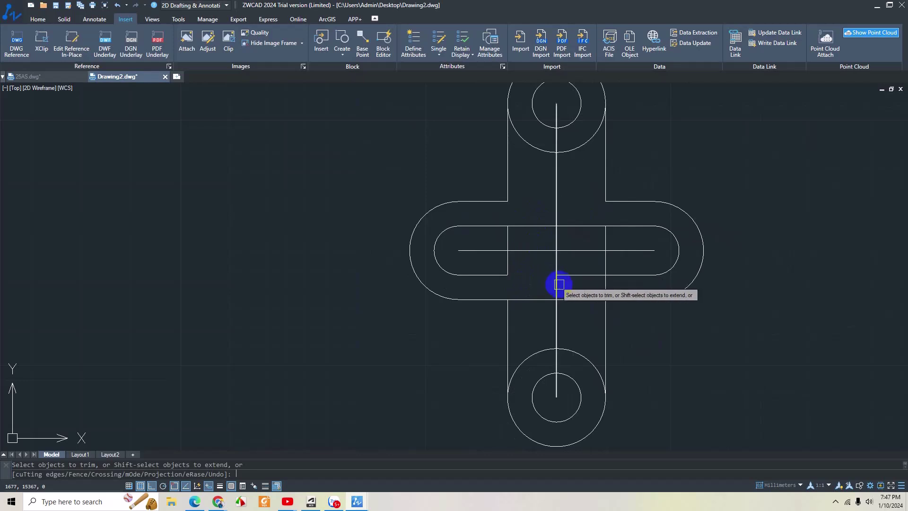
left_click(605, 289)
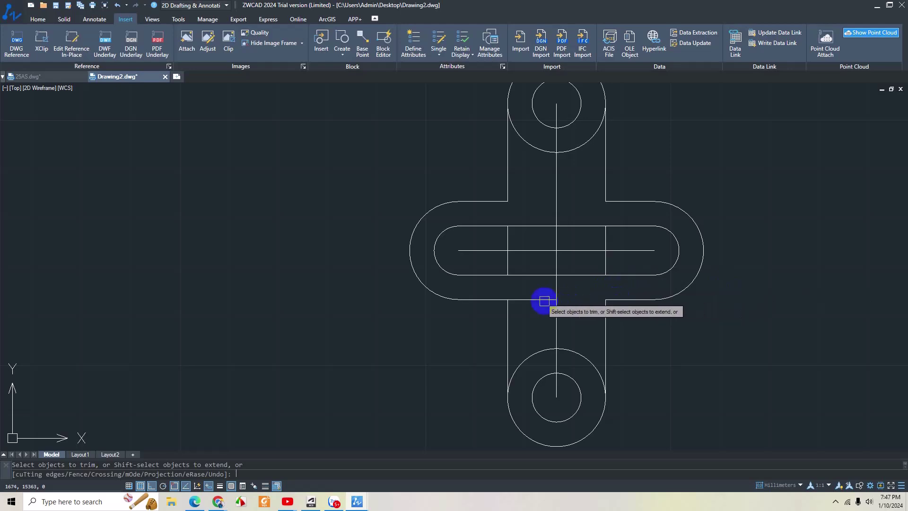
scroll(671, 317, "down", 2)
scroll(676, 312, "down", 3)
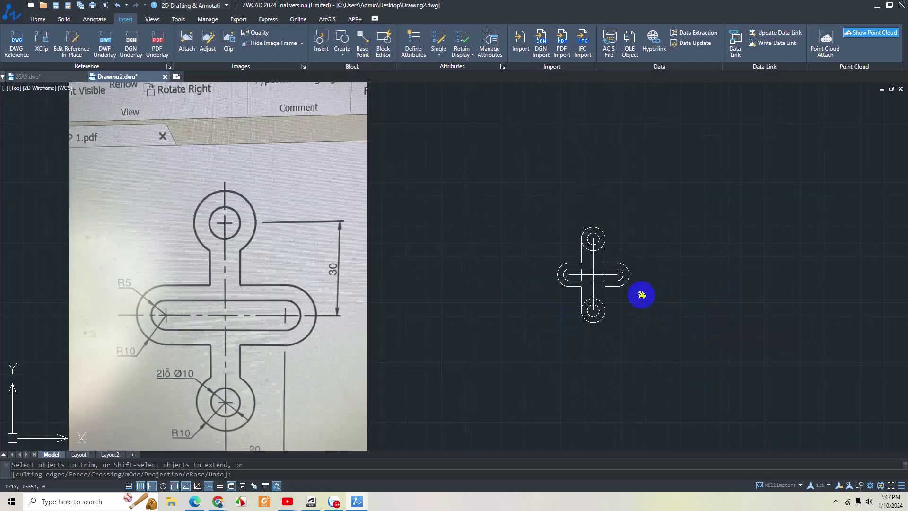
middle_click_drag(641, 295, 622, 282)
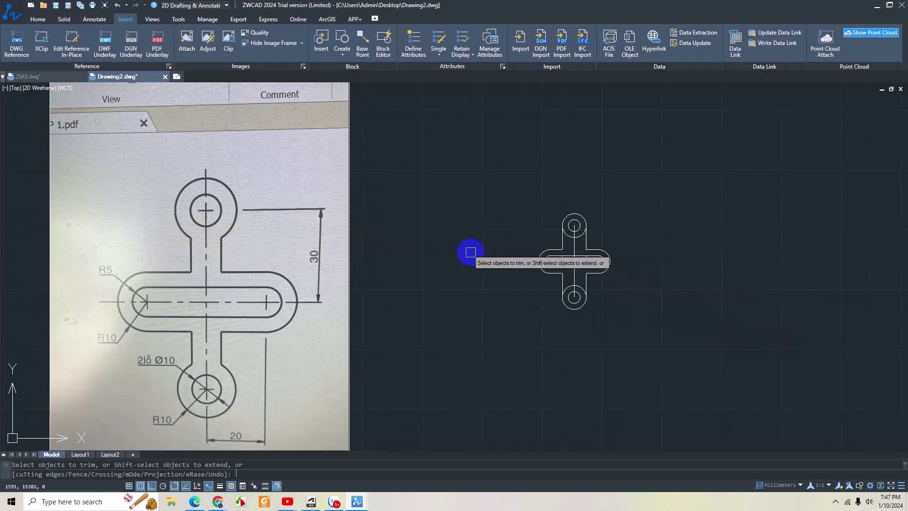
scroll(549, 239, "up", 3)
key("Escape")
middle_click_drag(638, 255, 619, 247)
Step: Offset the vertical centre line 5 units to each side
type("o")
key("Return")
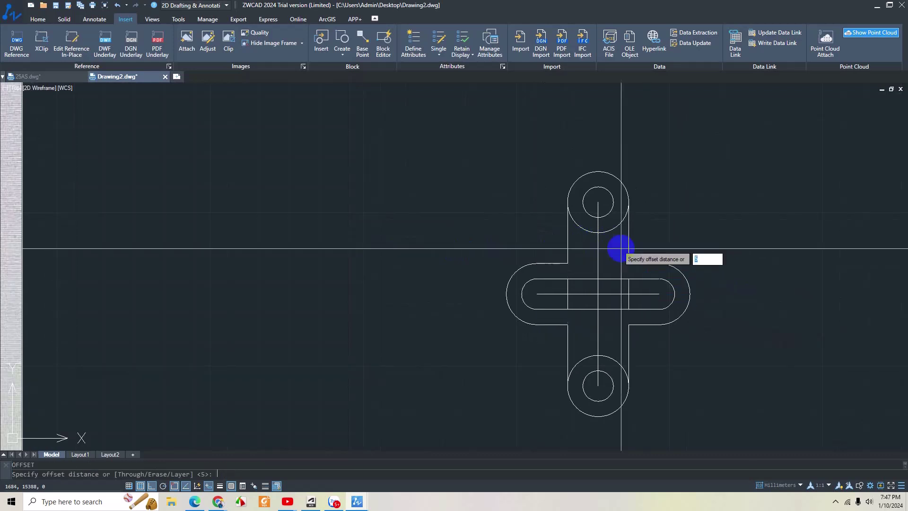
type("5")
key("Return")
left_click(599, 251)
left_click(613, 251)
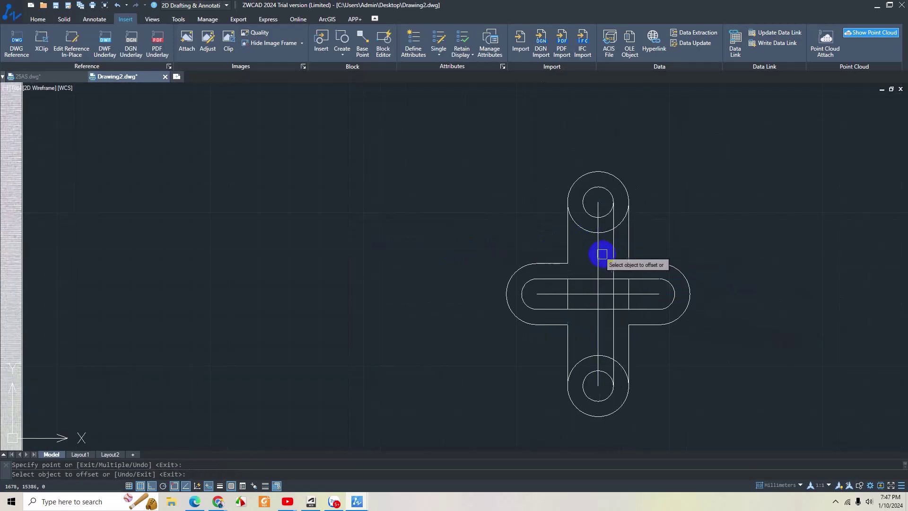
left_click(599, 254)
key("Escape")
Step: Trim the upper circle's arc between the new vertical lines
type("tr")
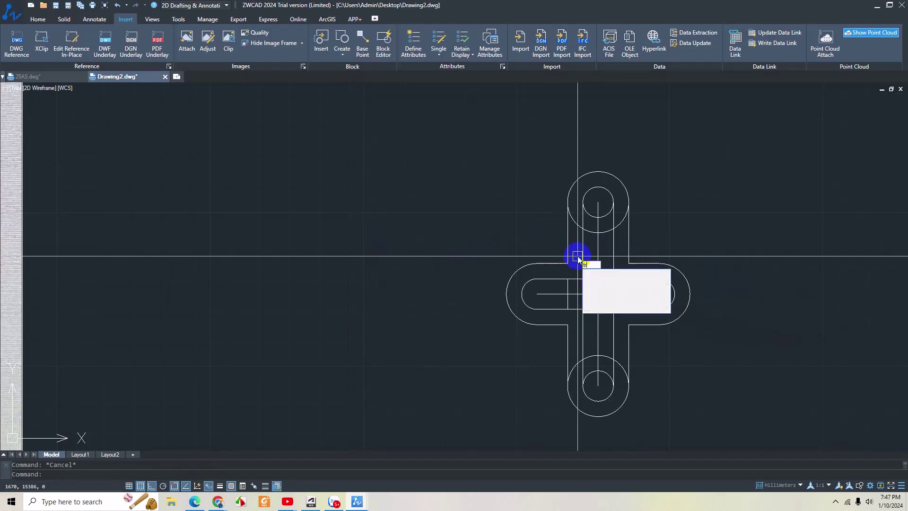
scroll(578, 258, "down", 3)
scroll(581, 261, "down", 2)
key("Return")
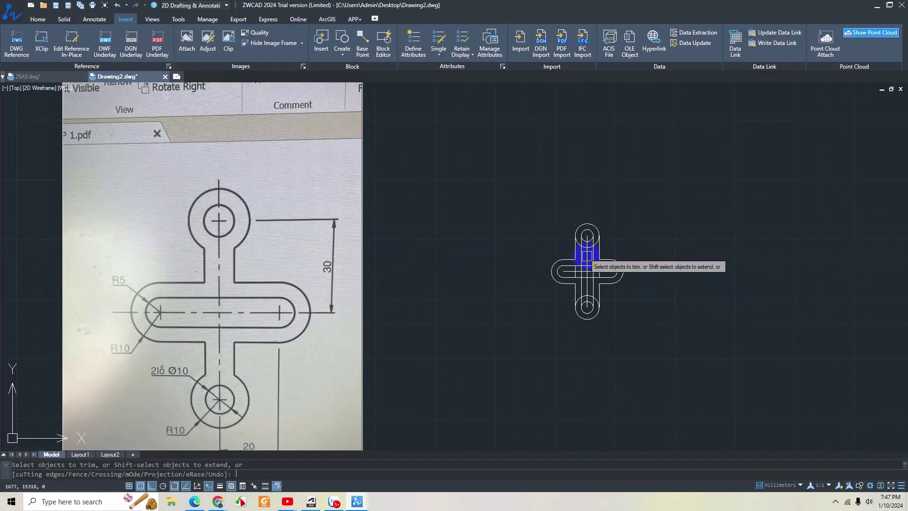
scroll(584, 257, "up", 5)
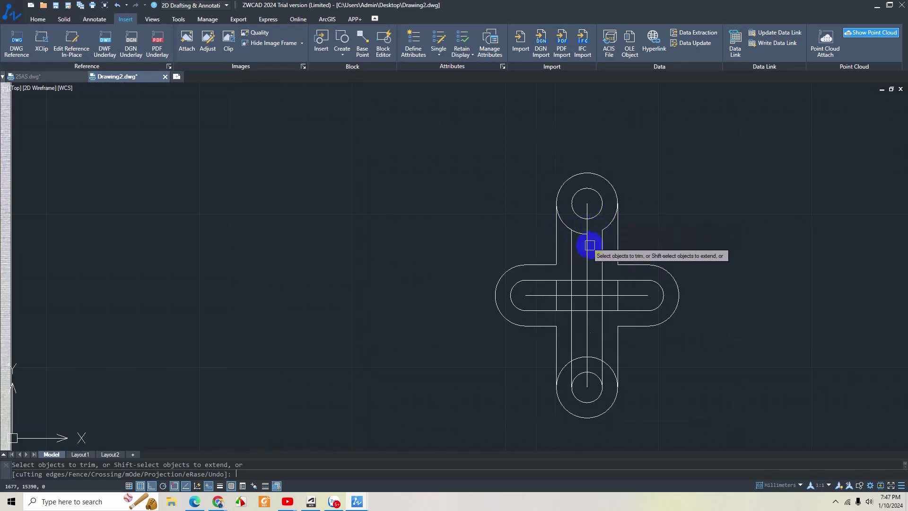
left_click(577, 231)
key("Escape")
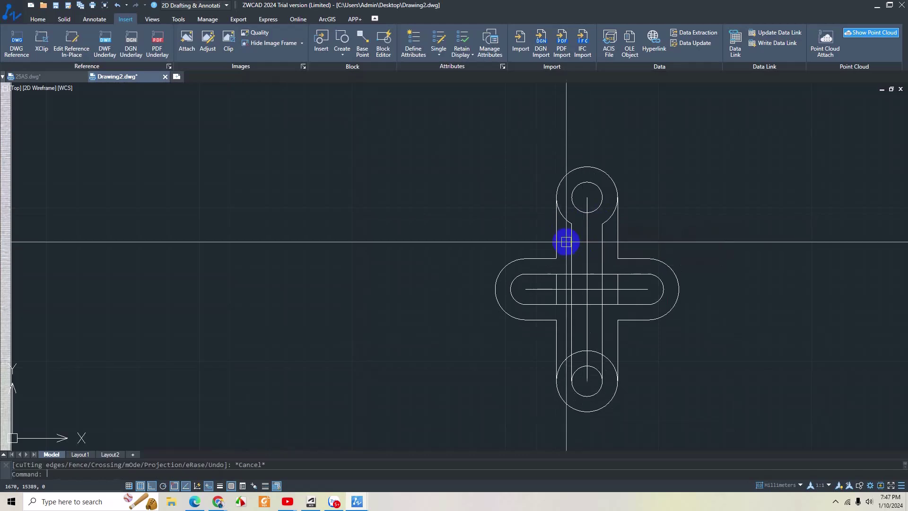
Step: Delete the leftover left and lower-left vertical segments
left_click(559, 238)
right_click(558, 238)
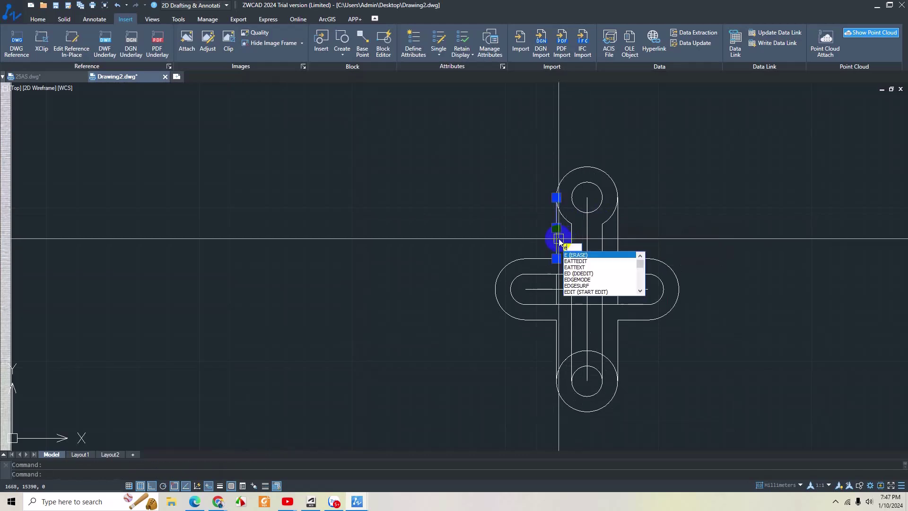
left_click(596, 273)
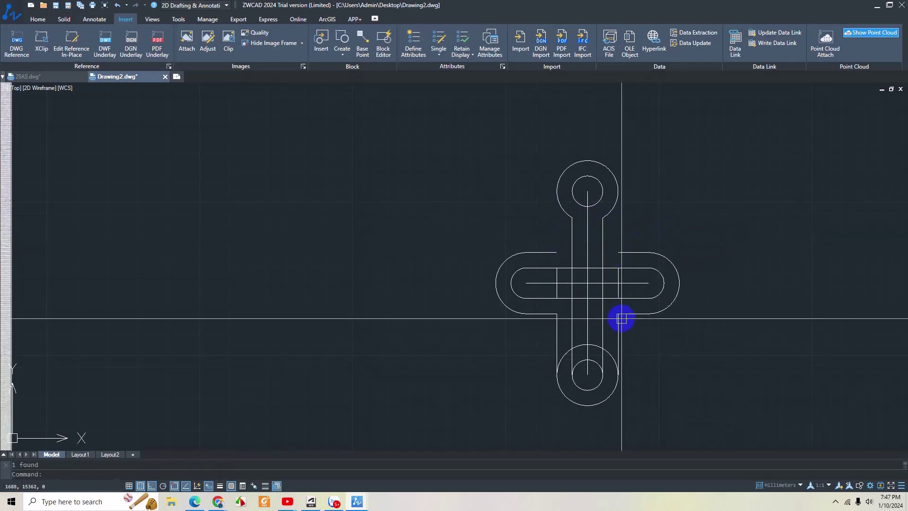
key("Delete")
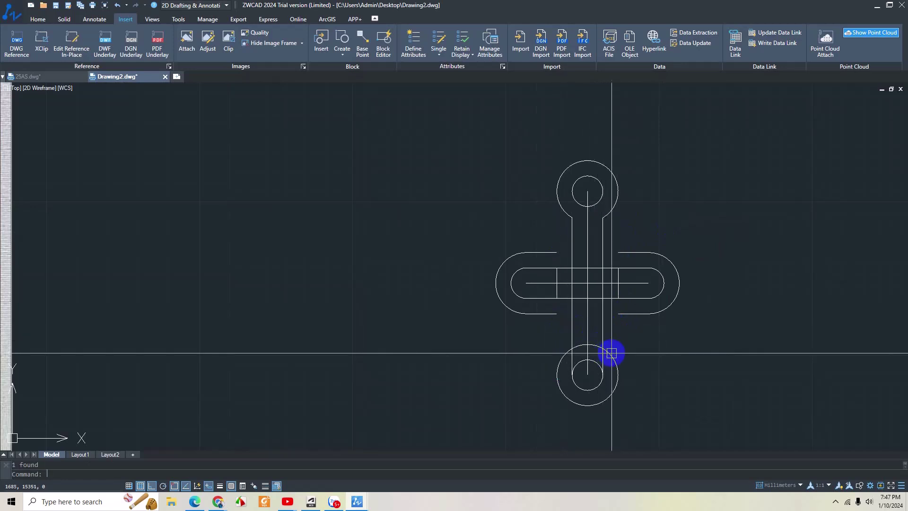
type("tr")
key("Return")
key("Escape")
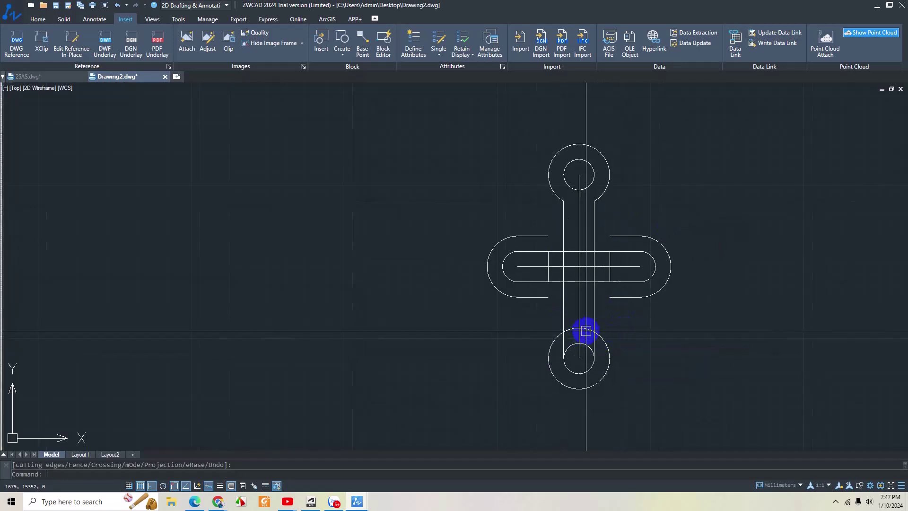
scroll(585, 331, "up", 3)
Step: Window-select and delete the lower circles
left_click(511, 319)
left_click(660, 424)
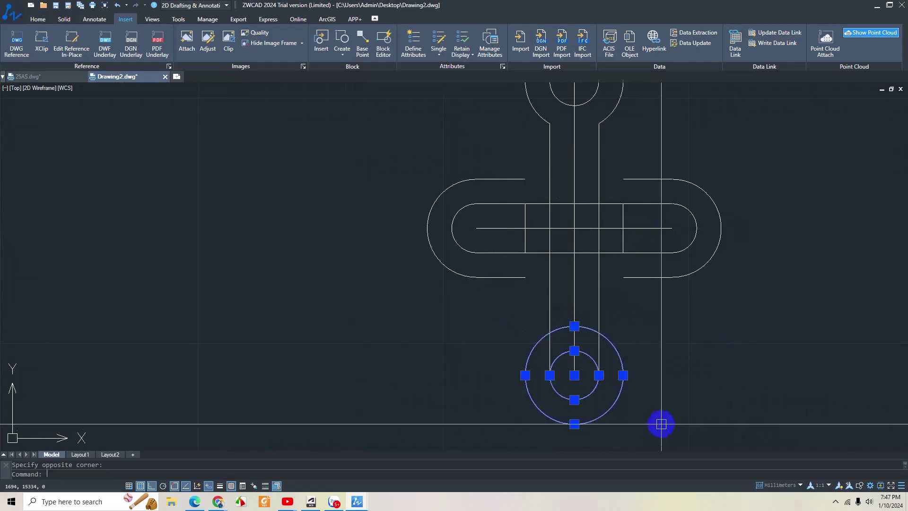
key("Delete")
scroll(624, 393, "down", 2)
scroll(591, 227, "up", 2)
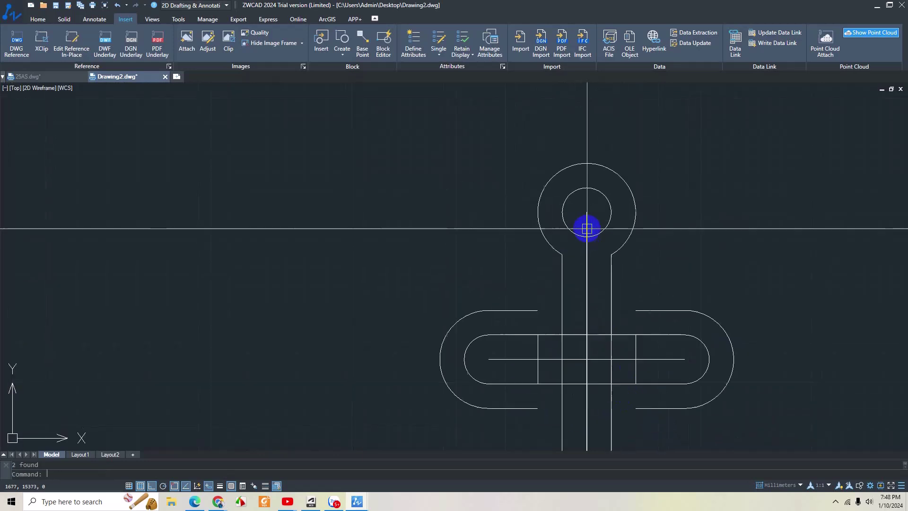
Step: Extend the upper and two lower arm lines to meet the vertical lines
type("ex")
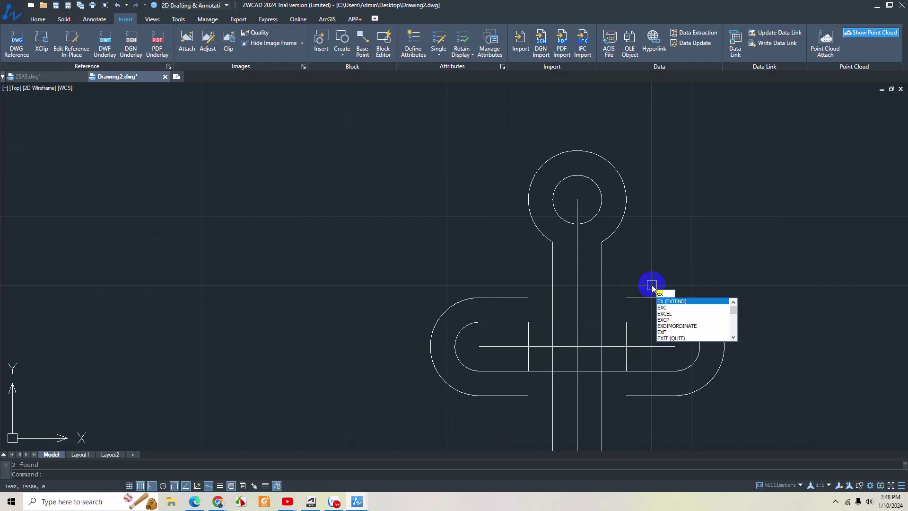
key("Return")
key("Return")
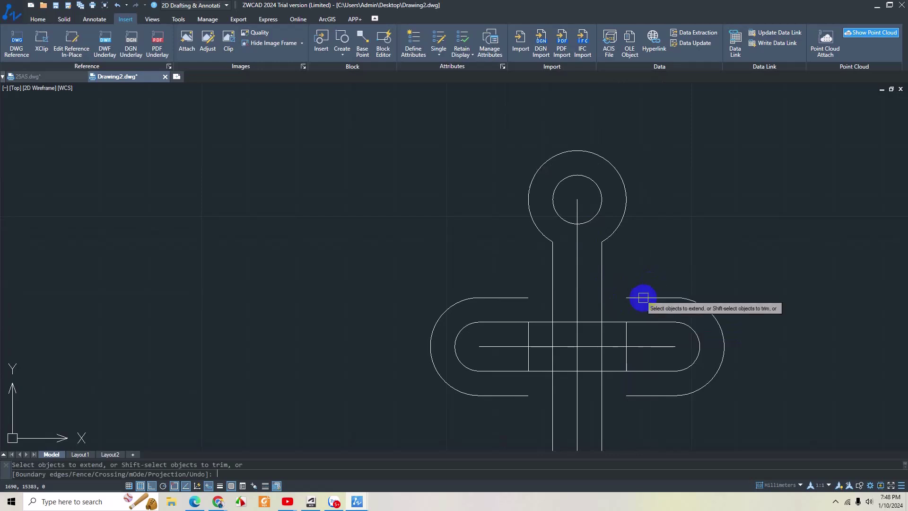
left_click(523, 298)
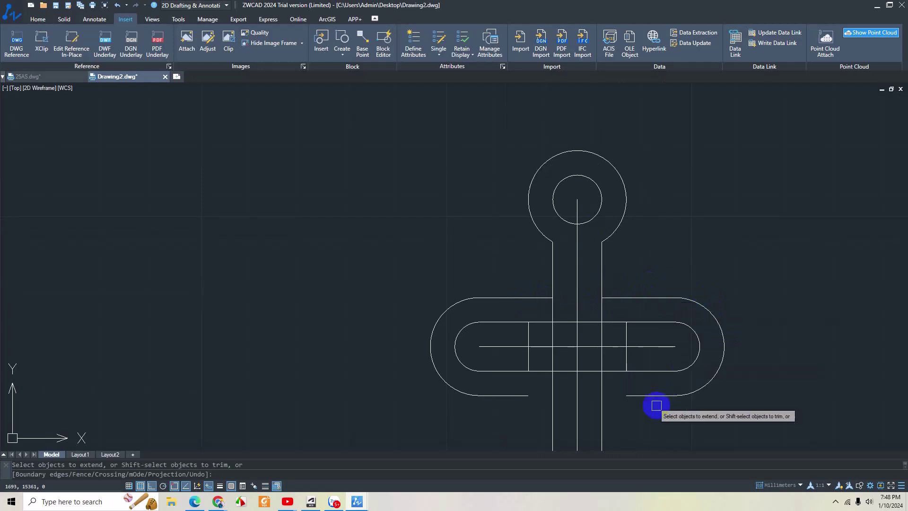
left_click(639, 396)
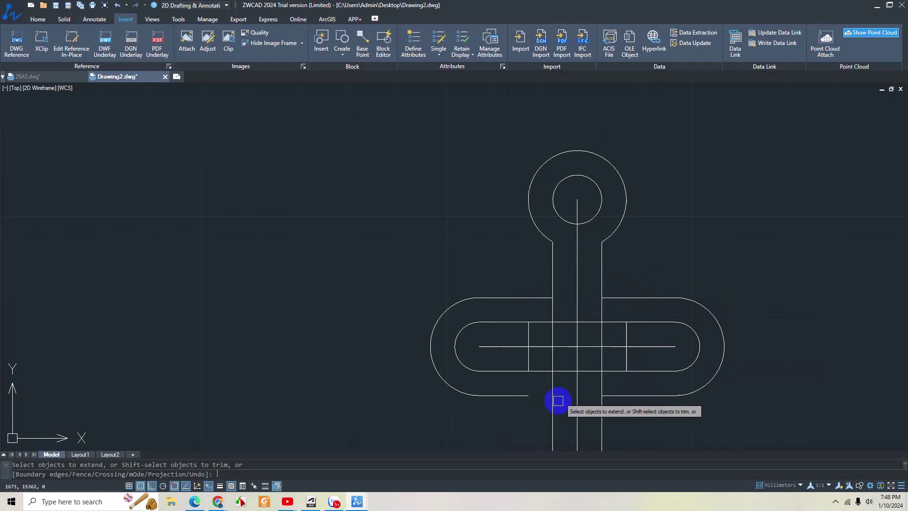
left_click(524, 396)
mouse_move(677, 419)
middle_mouse_down()
mouse_move(638, 295)
mouse_move(640, 366)
middle_mouse_up()
key("Escape")
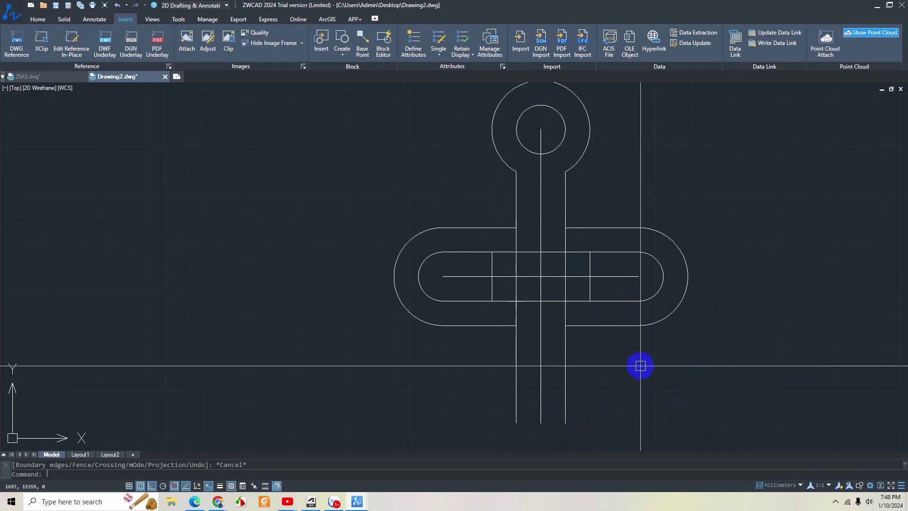
Step: Trim the four vertical pieces lying between the slot outlines
type("tr")
key("Return")
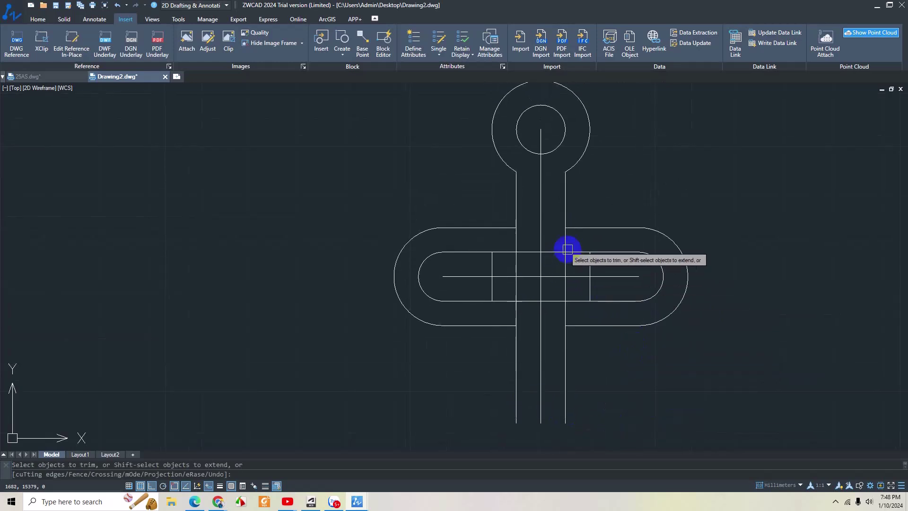
left_click(565, 241)
left_click(515, 239)
left_click(516, 313)
left_click(565, 313)
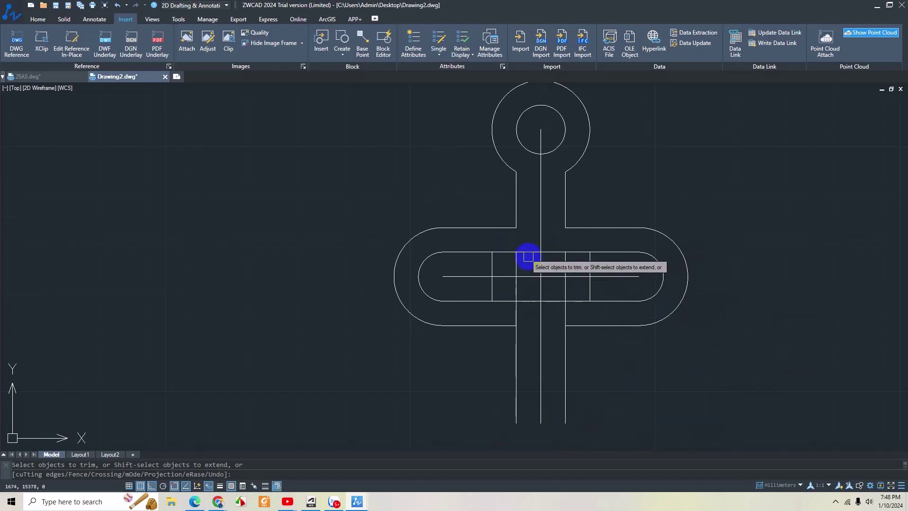
scroll(512, 299, "down", 2)
scroll(411, 277, "down", 4)
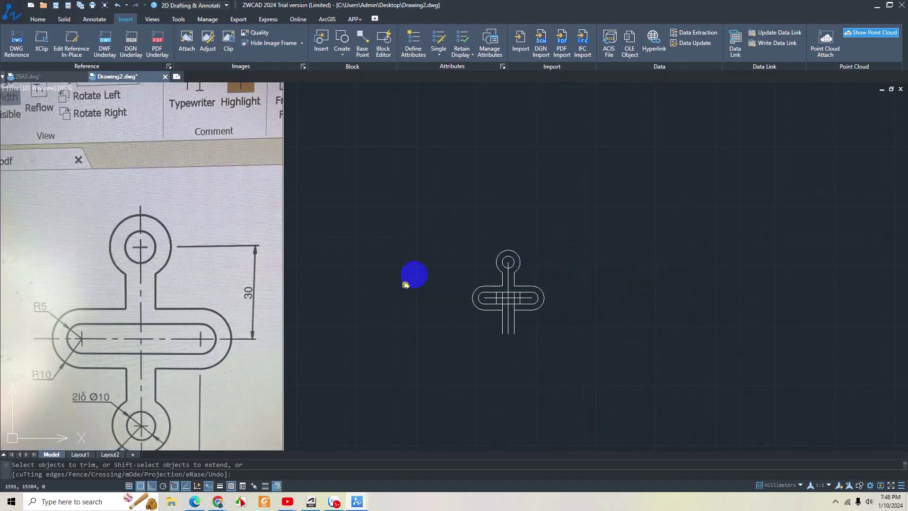
scroll(572, 288, "up", 4)
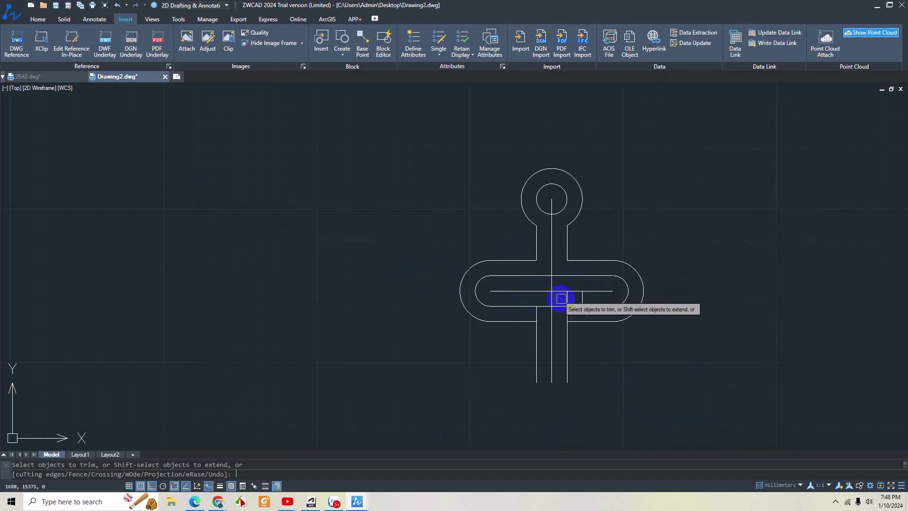
scroll(565, 299, "down", 2)
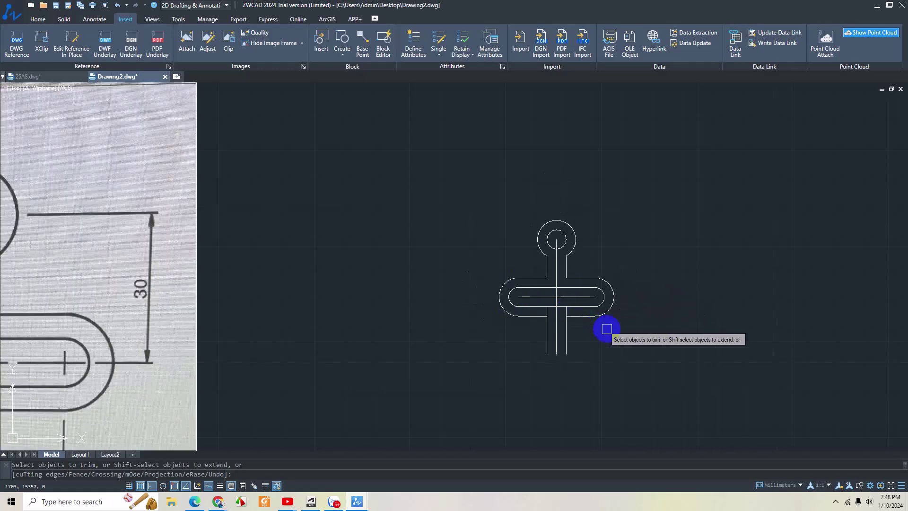
middle_click_drag(602, 325, 670, 324)
key("Escape")
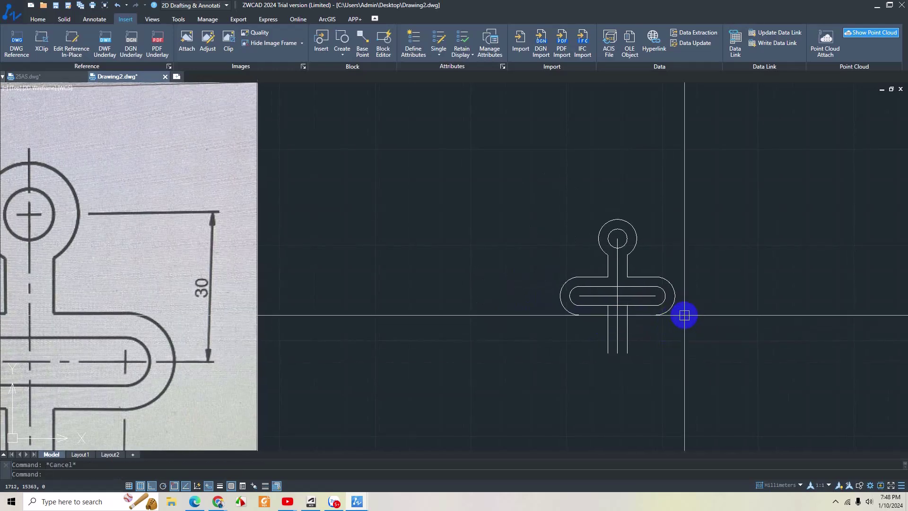
Step: Mirror the top loop across a horizontal line, keeping the original, to form the bottom loop
type("m")
key("Return")
left_click(564, 204)
left_click(662, 263)
key("Return")
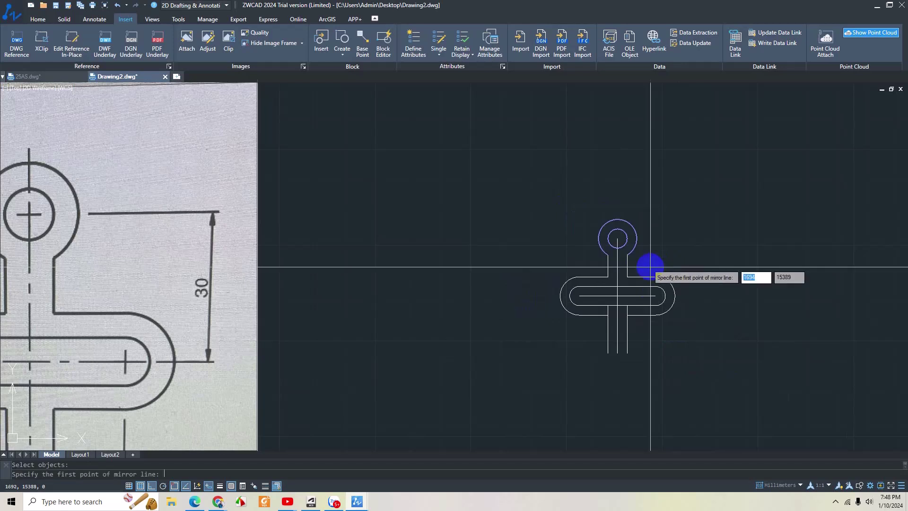
left_click(579, 296)
left_click(656, 296)
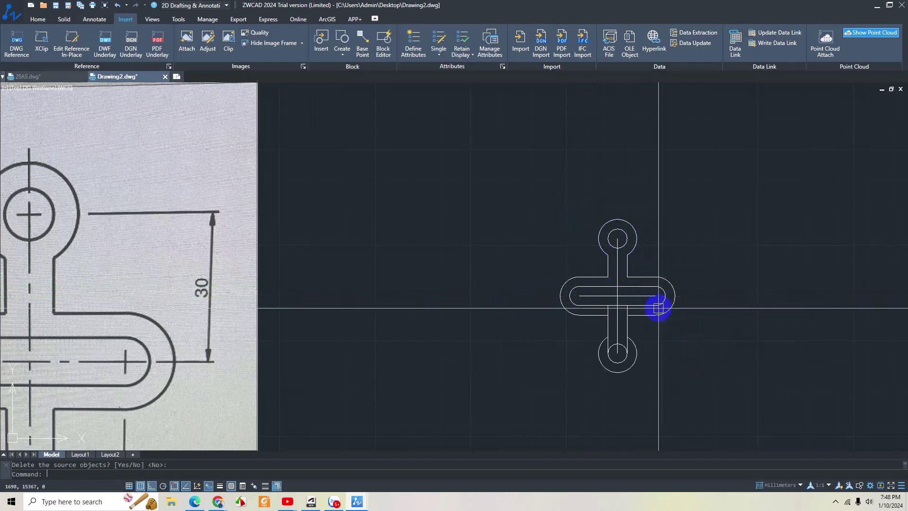
key("Return")
Step: Cancel the started trim and switch back to the 25AS.dwg drawing
scroll(633, 359, "up", 4)
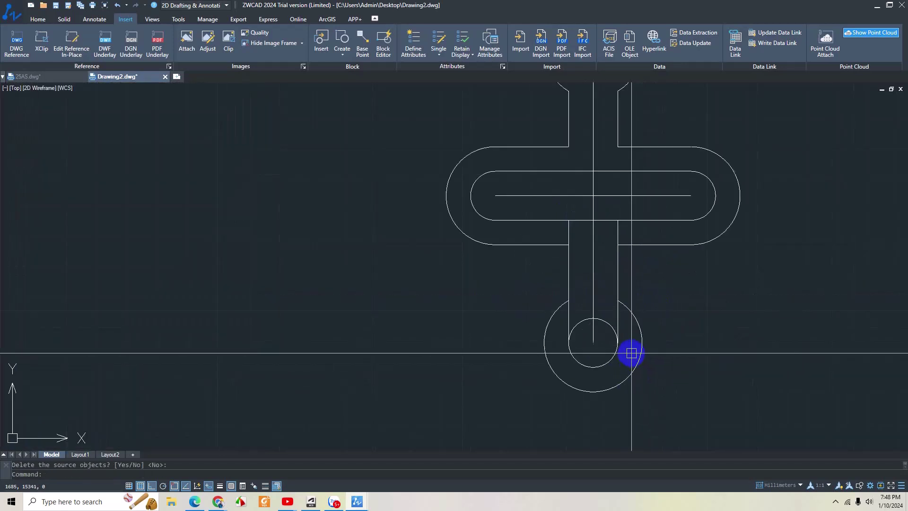
left_click(618, 317)
key("Escape")
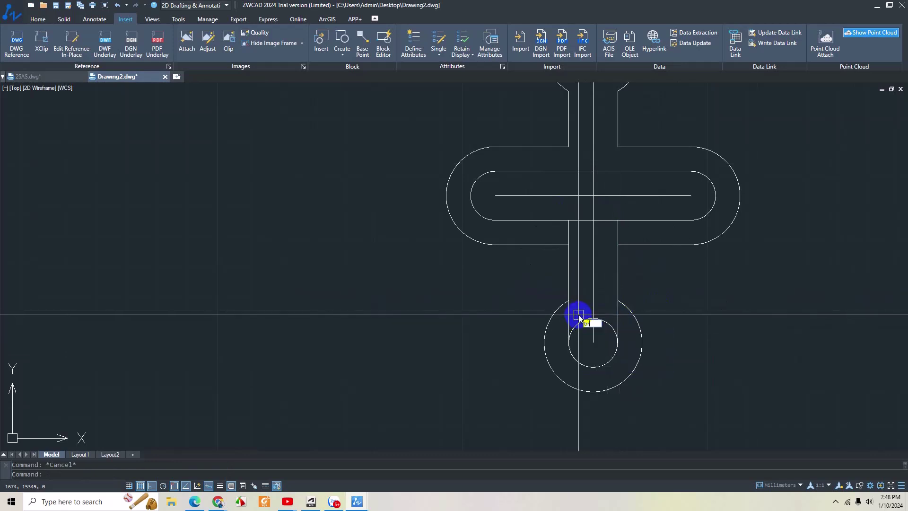
type("tr")
key("Return")
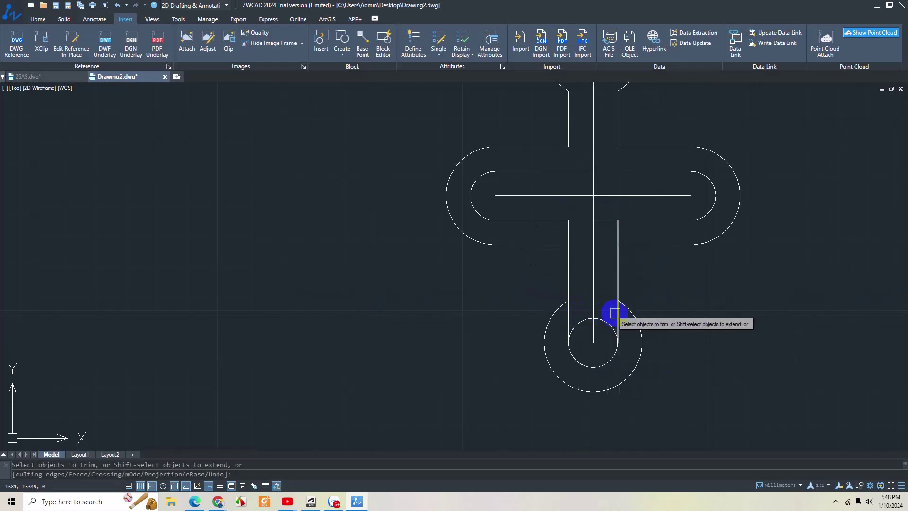
scroll(567, 350, "down", 2)
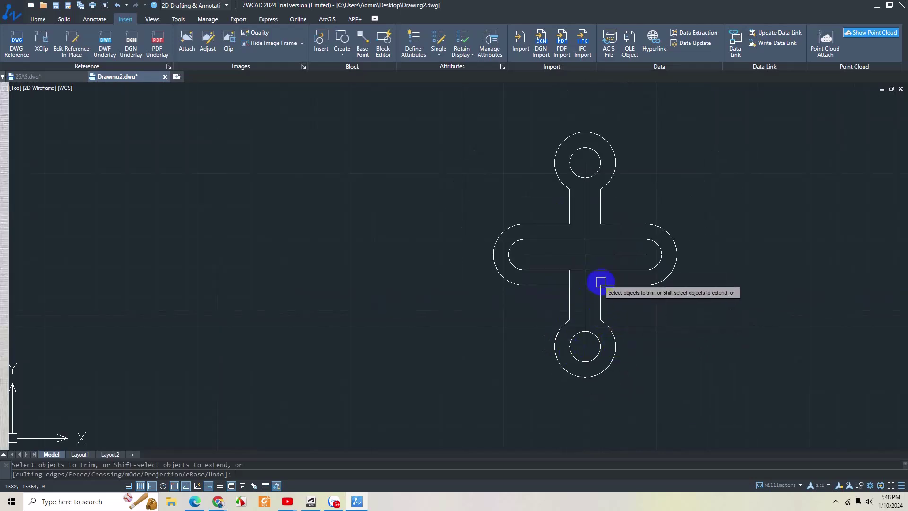
key("Escape")
scroll(614, 314, "down", 3)
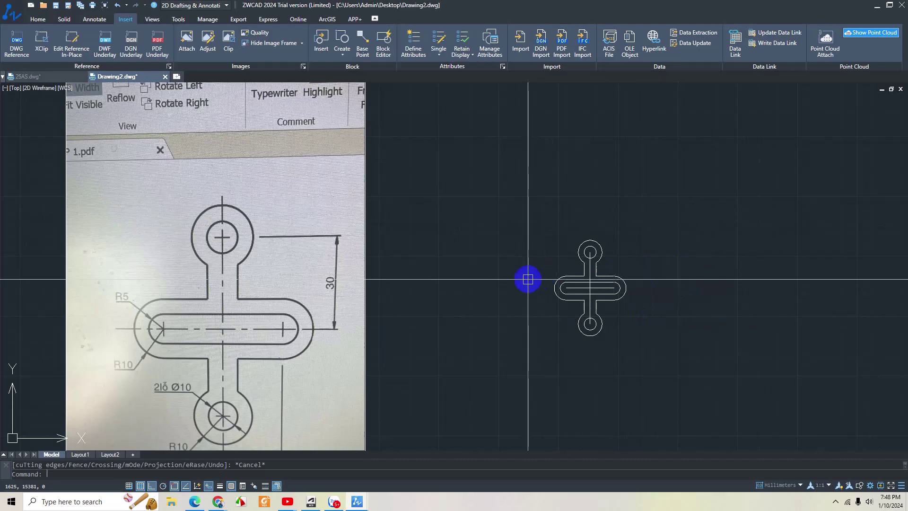
scroll(527, 279, "down", 3)
scroll(517, 268, "up", 3)
middle_click_drag(507, 267, 540, 222)
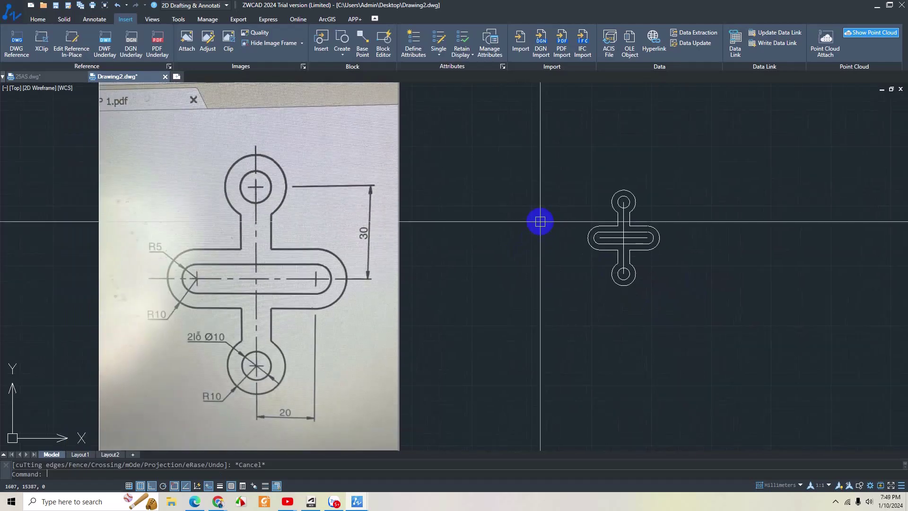
key("ctrl+Tab")
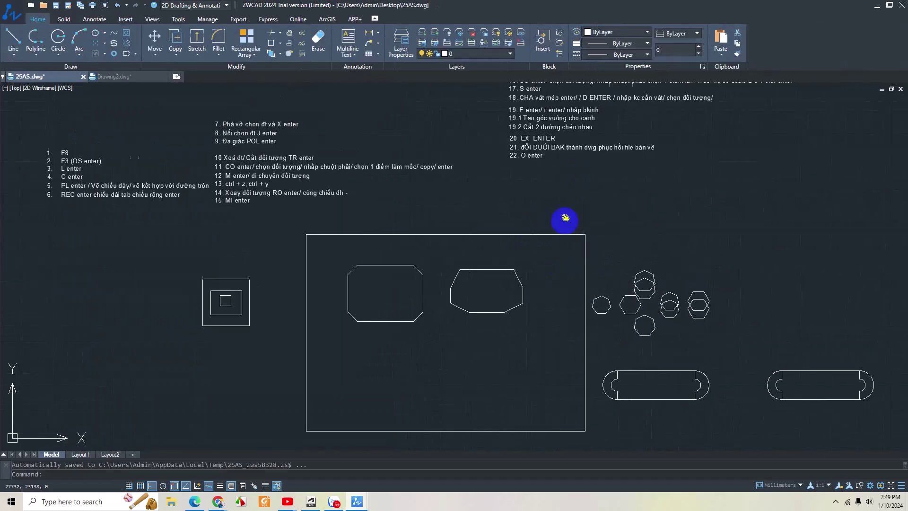
Step: Extend note 22 with 'kích chọn đối tượng/ kéo ra hướng cần of' after the offset distance
scroll(563, 219, "up", 5)
scroll(492, 173, "up", 2)
double_click(492, 173)
type("/ nhập kc cần offset/ kích chọn đối")
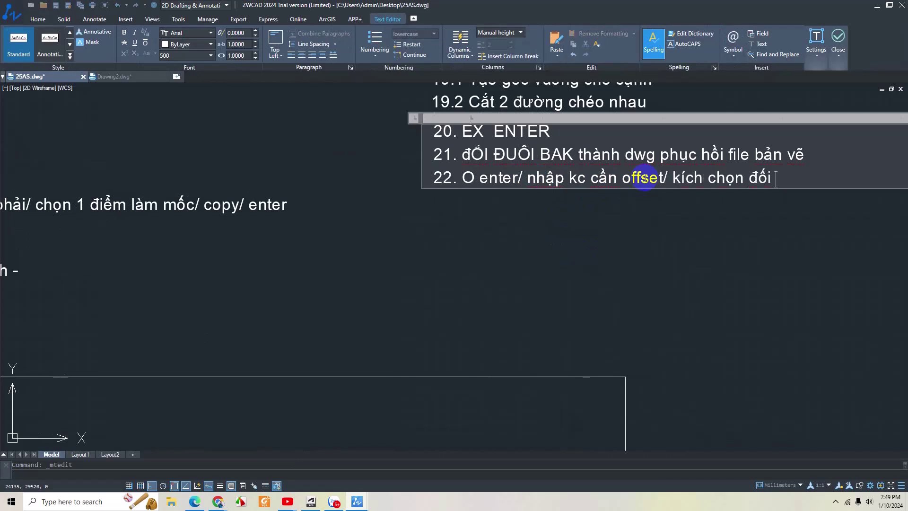
type("tượng/ kéo ra")
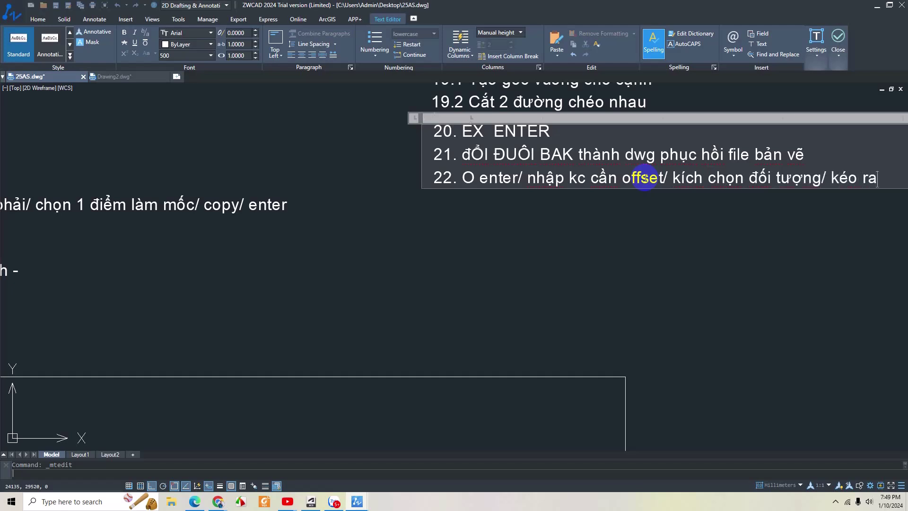
type("ơng cần of")
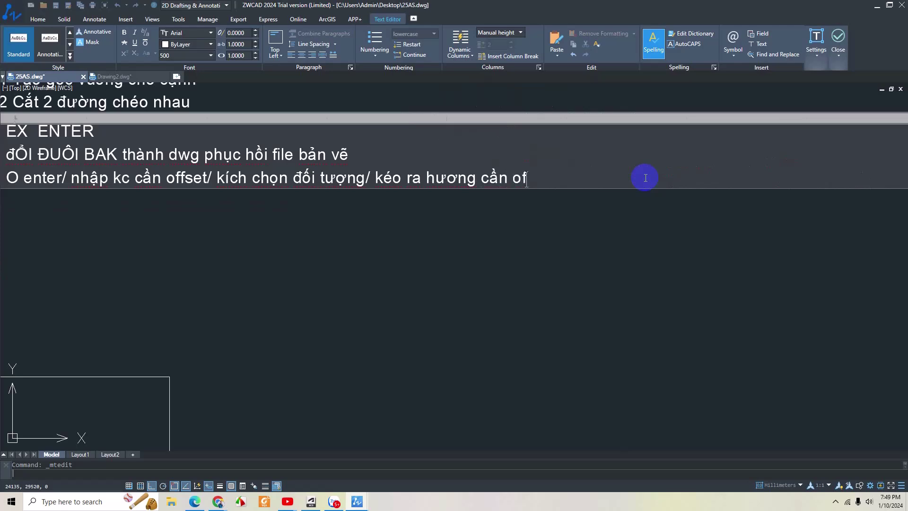
left_click(645, 177)
scroll(588, 239, "down", 5)
Step: Bring the left octagon into view and start OFFSET with a distance of 50
middle_click_drag(377, 300, 445, 271)
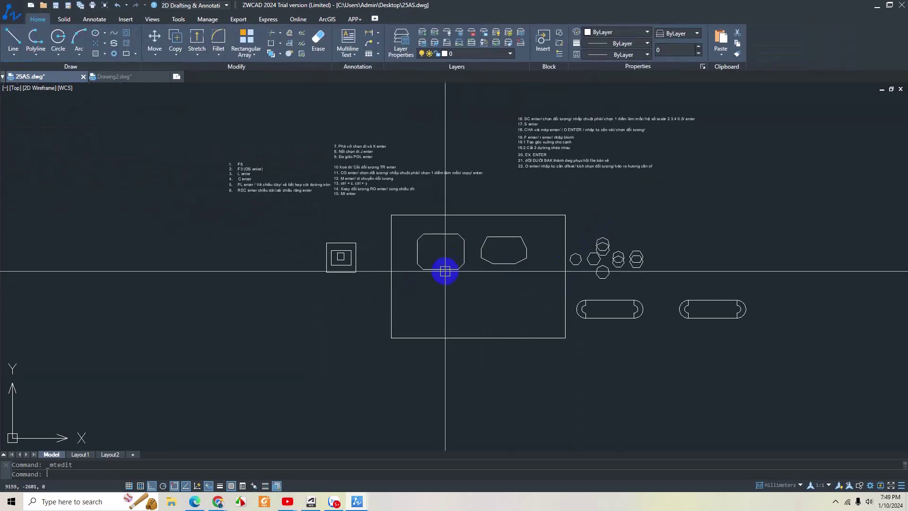
scroll(445, 271, "up", 4)
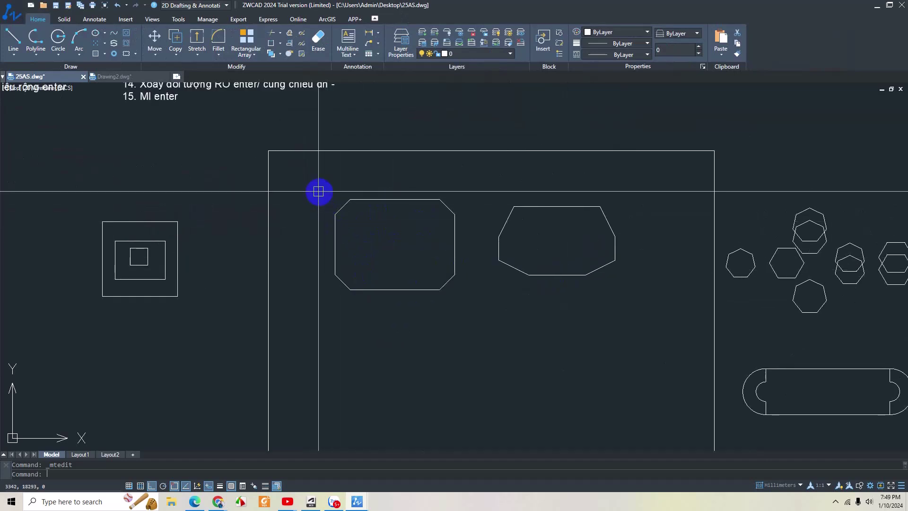
left_click(318, 192)
left_click(391, 203)
left_click(385, 229)
key("Escape")
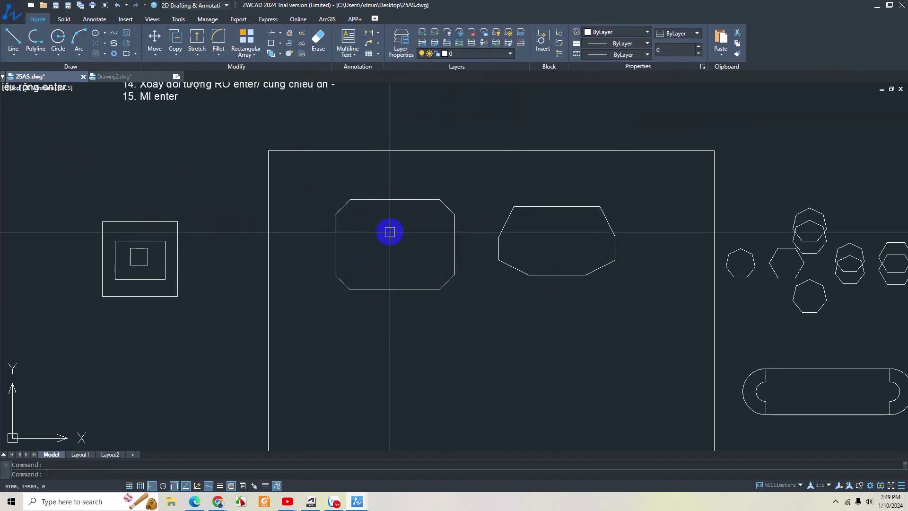
left_click(391, 199)
key("Escape")
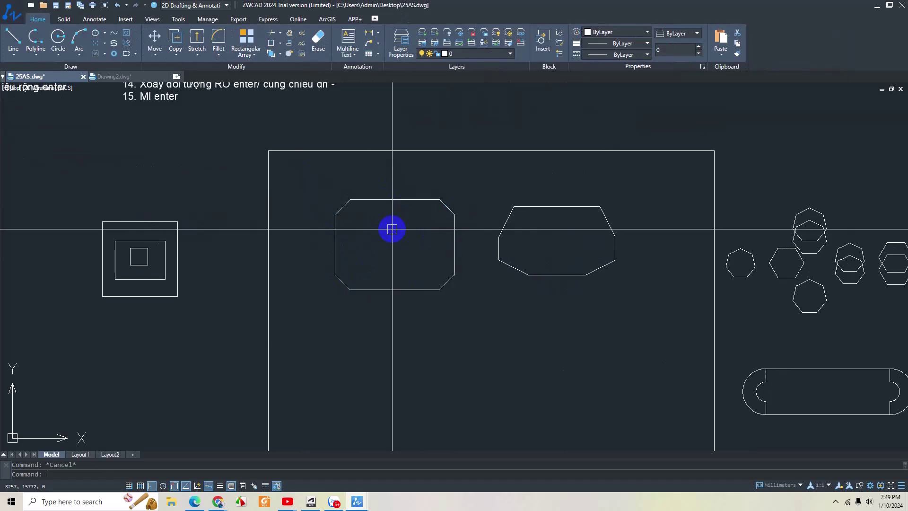
type("o")
key("Return")
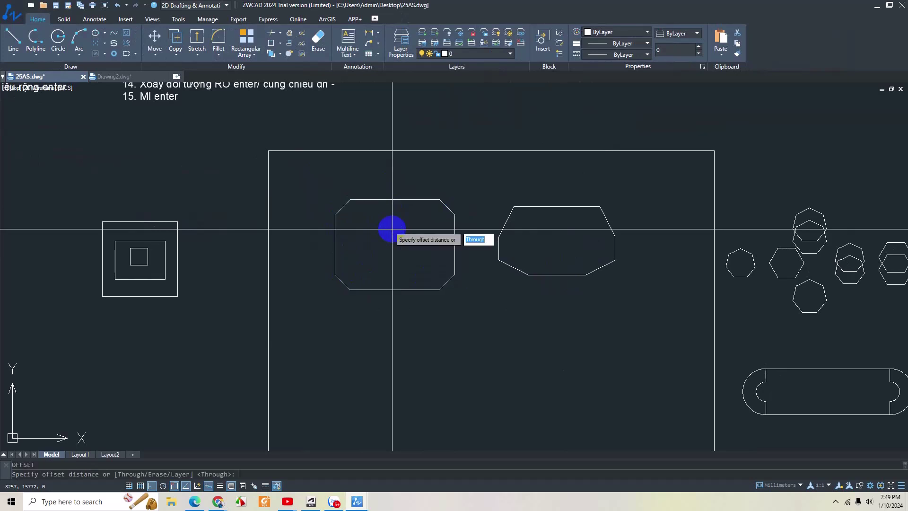
key("Return")
key("F1")
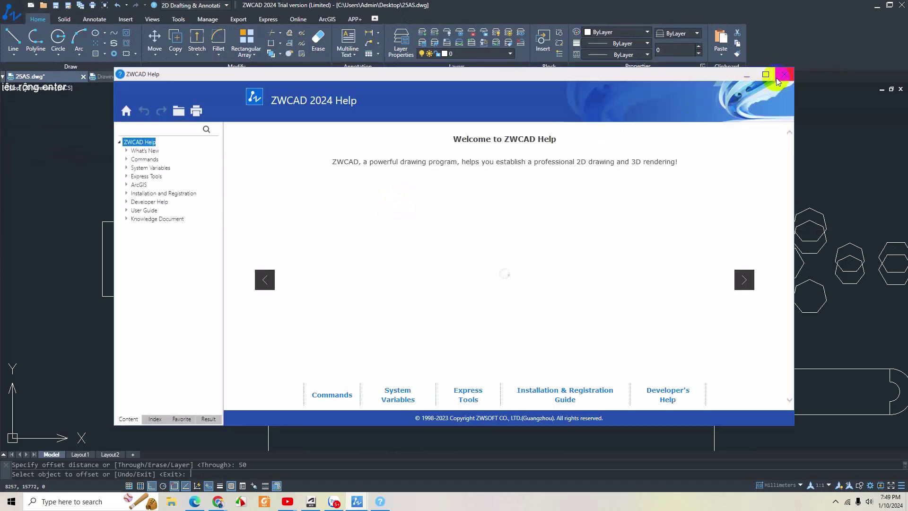
key("alt+F4")
Step: Add four nested offset outlines 50 apart inside the octagon
left_click(418, 199)
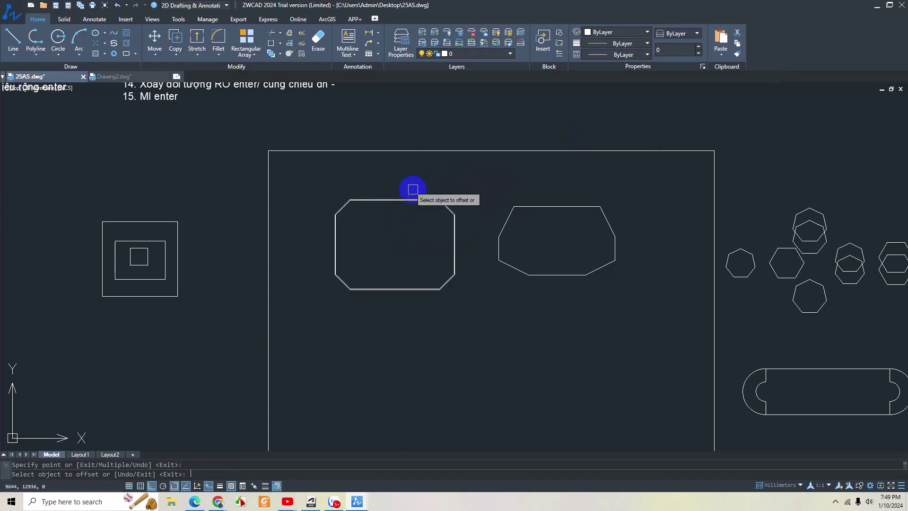
scroll(416, 199, "up", 6)
left_click(405, 234)
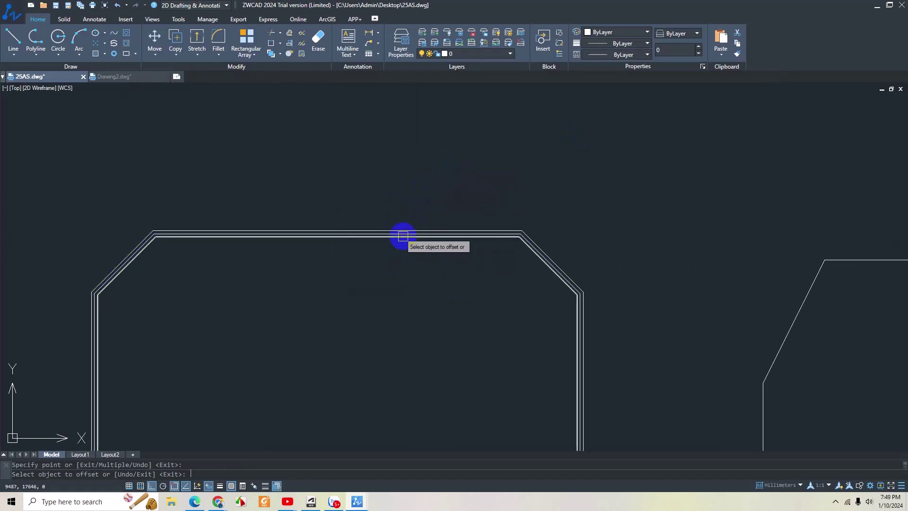
left_click(405, 239)
left_click(400, 282)
left_click(399, 244)
left_click(393, 276)
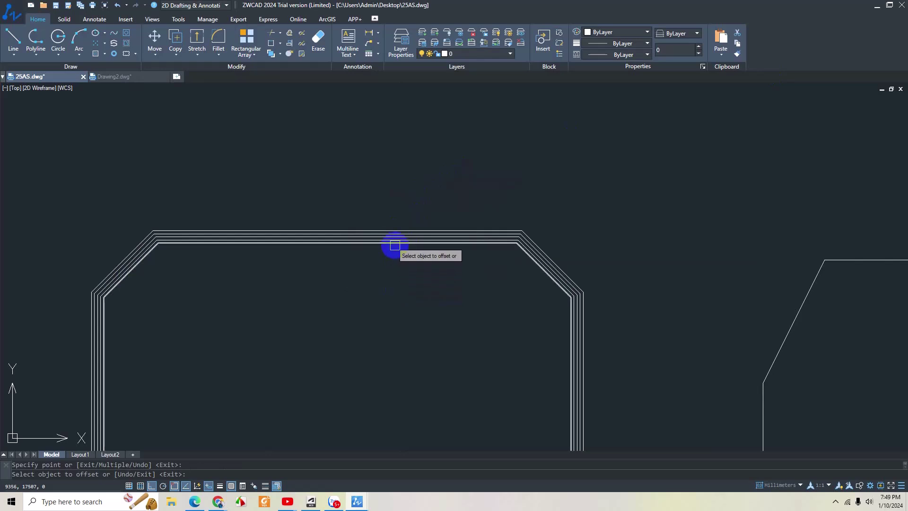
left_click(392, 246)
left_click(391, 277)
left_click(391, 250)
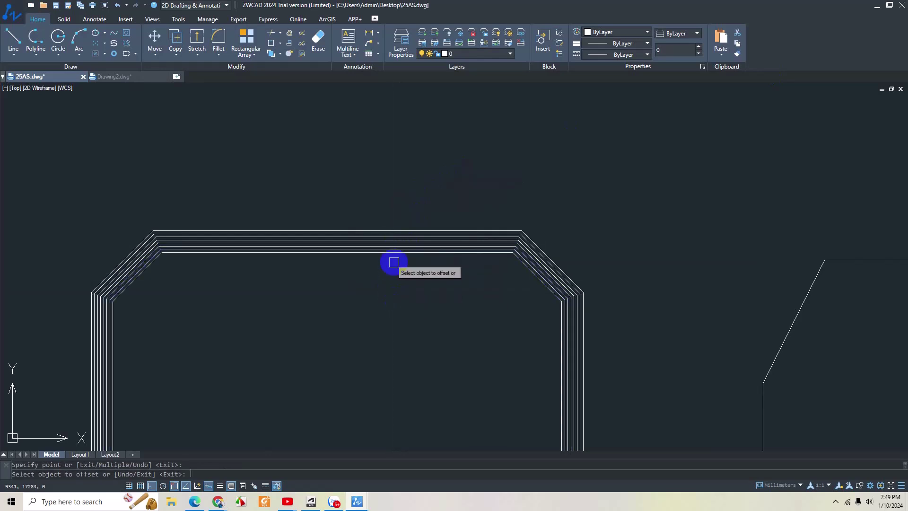
Step: Add five nested offset outlines 50 apart outside the octagon
left_click(395, 225)
left_click(397, 198)
left_click(398, 222)
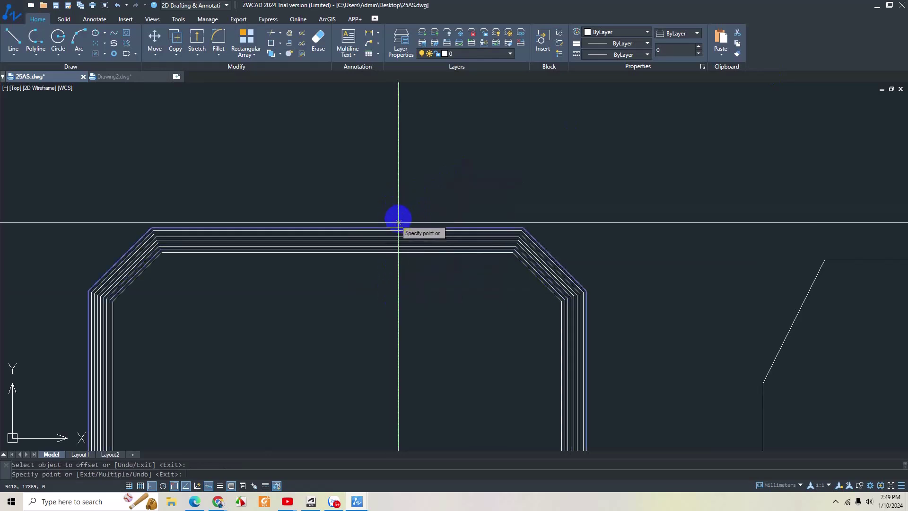
left_click(401, 195)
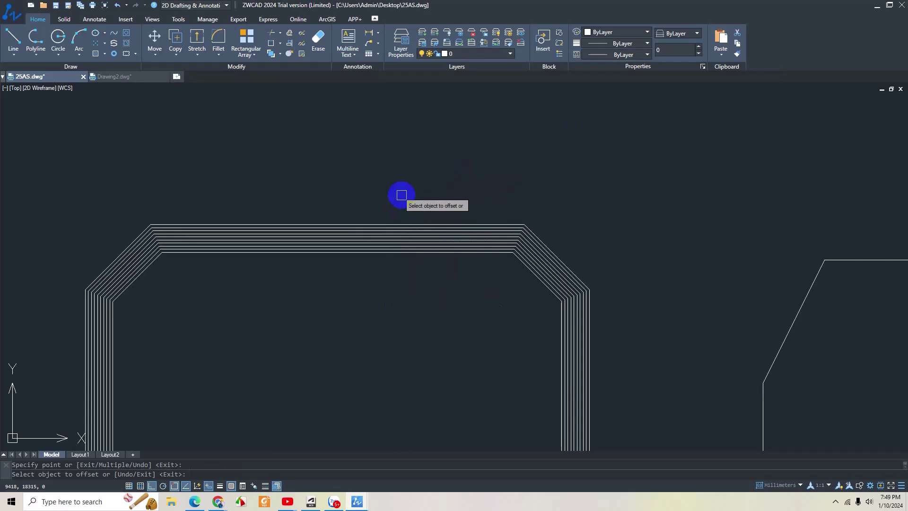
left_click(400, 224)
left_click(409, 203)
left_click(405, 221)
left_click(421, 172)
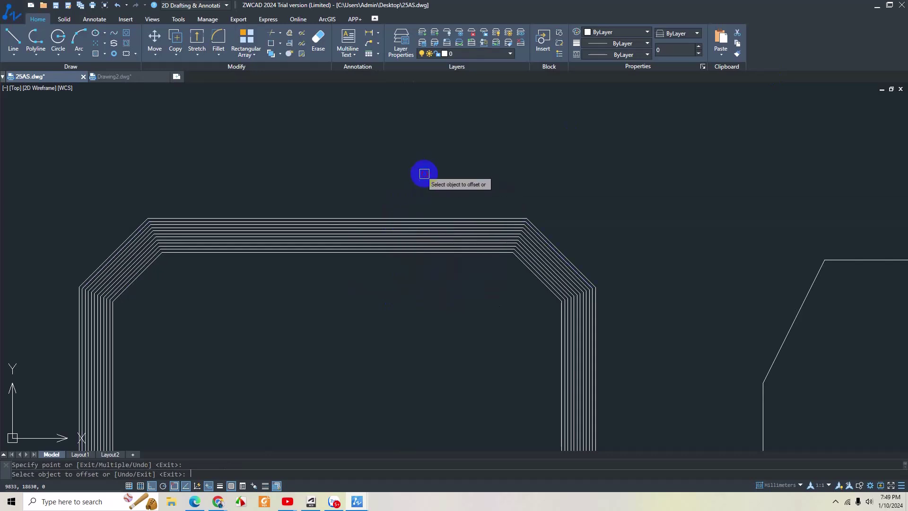
left_click(416, 217)
left_click(419, 196)
scroll(435, 172, "down", 3)
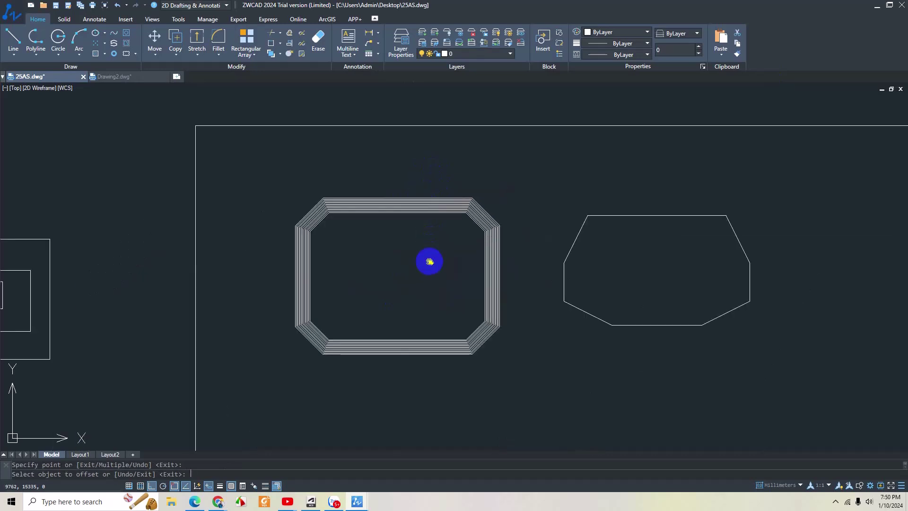
Step: Draw a horizontal baseline below the octagon and a vertical line at its left end
key("Escape")
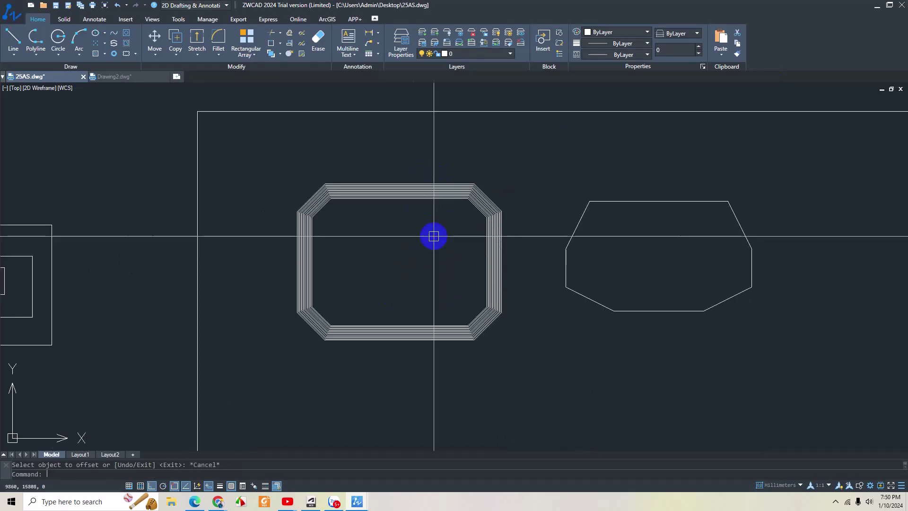
scroll(432, 237, "down", 4)
type("l")
key("Return")
left_click(412, 313)
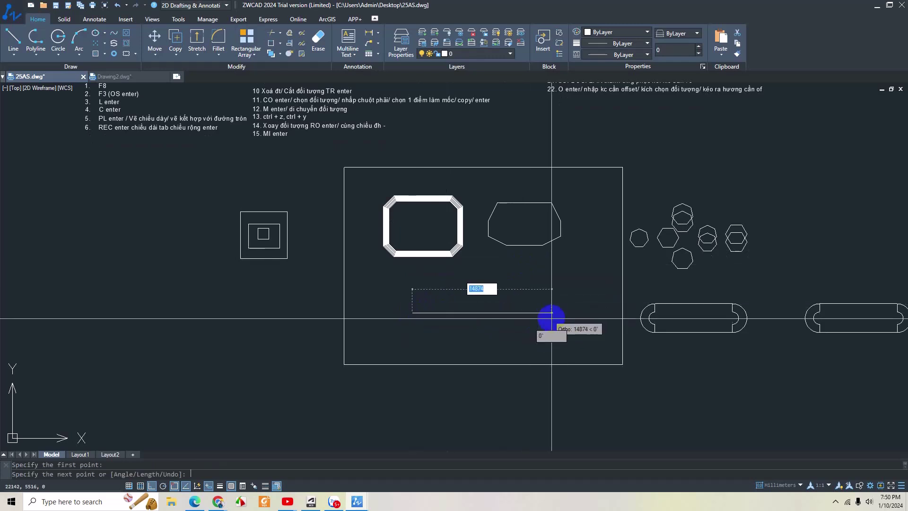
left_click(552, 313)
key("Escape")
type("l")
key("Return")
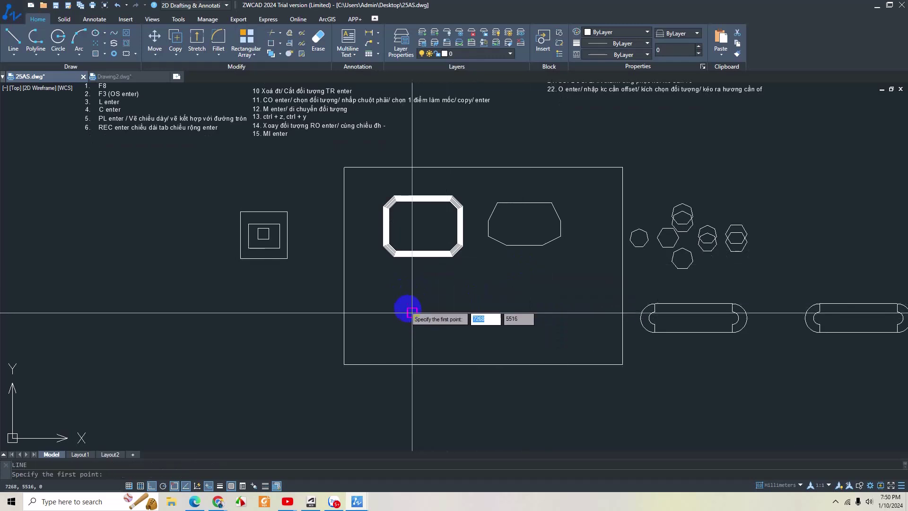
left_click(413, 313)
key("Return")
key("Return")
scroll(416, 284, "up", 3)
scroll(370, 288, "up", 1)
Step: Offset the vertical line rightward into five evenly spaced vertical copies
type("o")
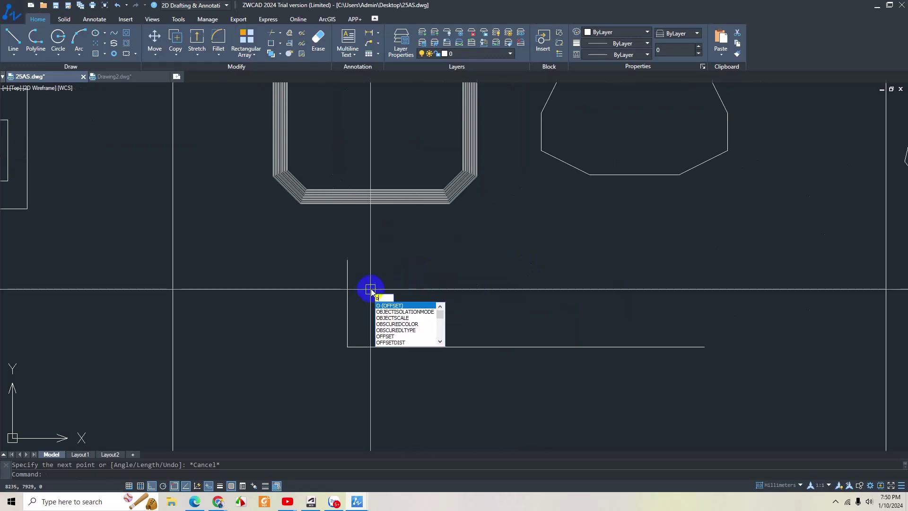
key("Return")
type("100")
key("Return")
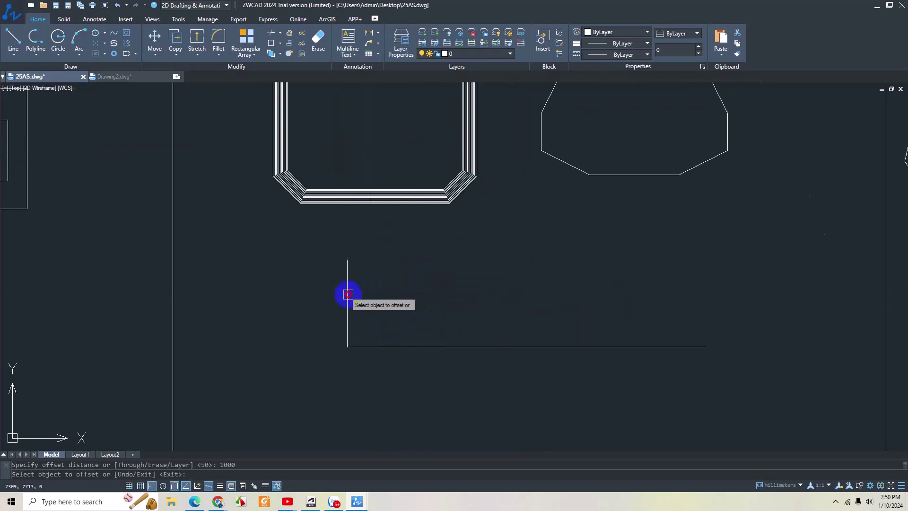
left_click(348, 294)
left_click(373, 287)
left_click(419, 288)
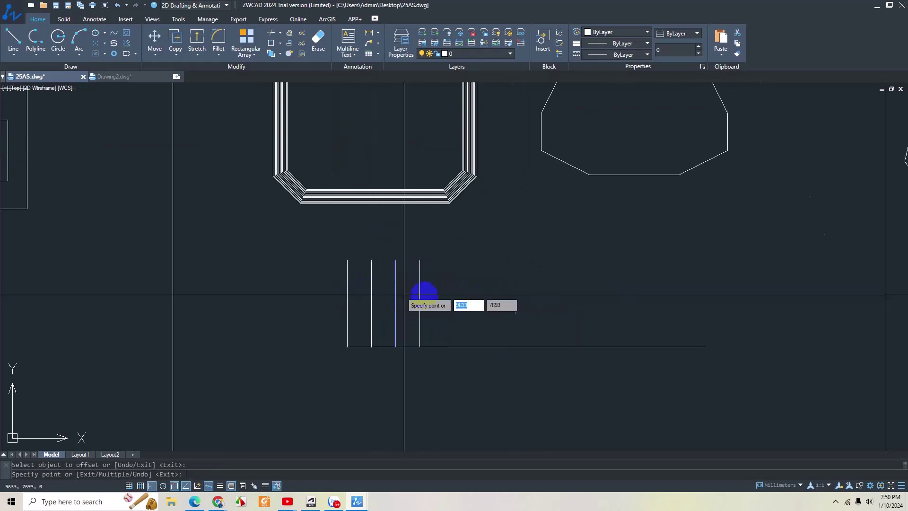
left_click(444, 293)
left_click(488, 296)
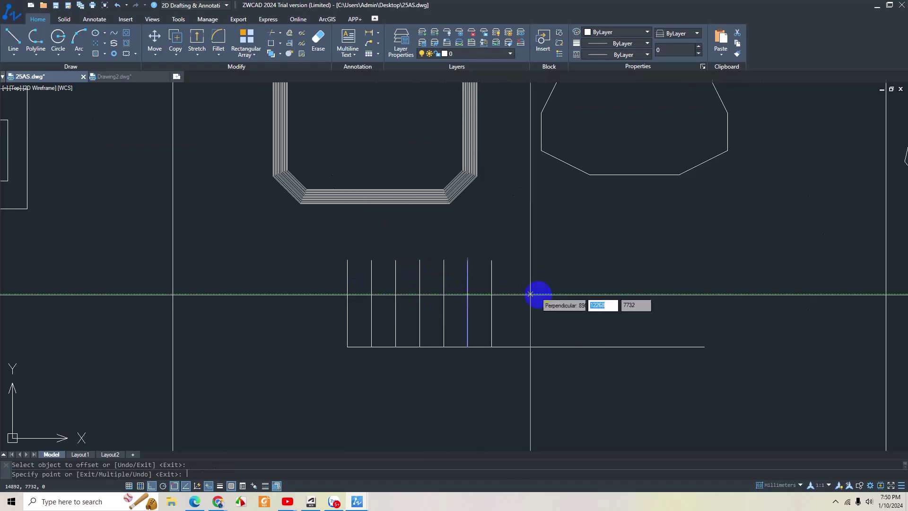
left_click(539, 296)
key("Escape")
key("Escape")
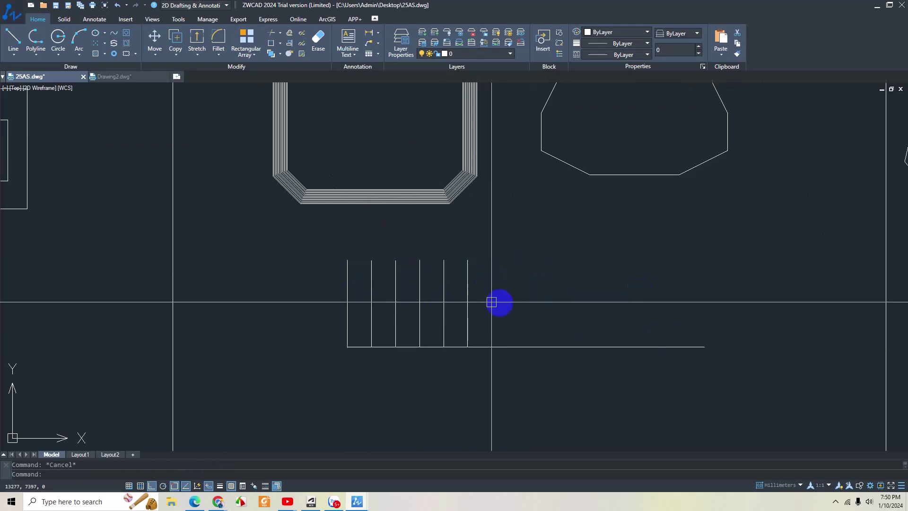
Step: Mirror the six vertical lines about the rightmost one, keeping the originals
type("mi")
key("Return")
left_click(294, 249)
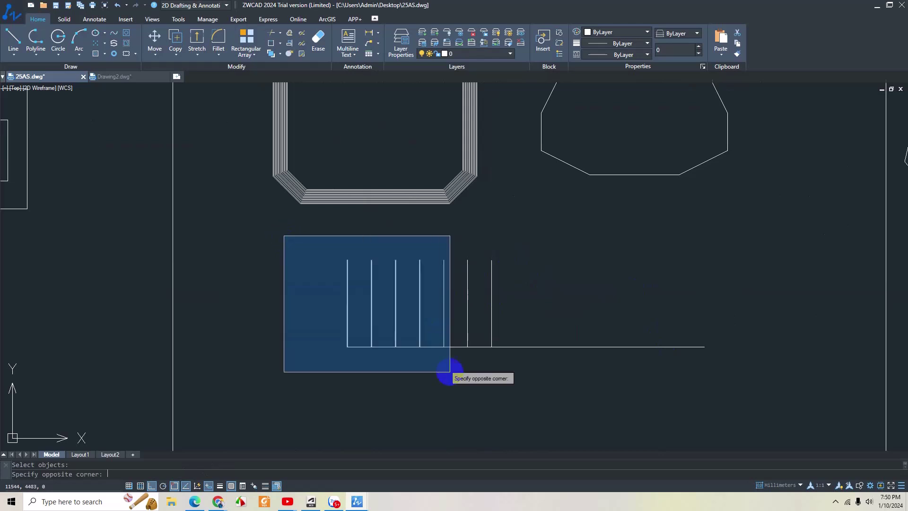
left_click(478, 406)
key("Return")
left_click(491, 347)
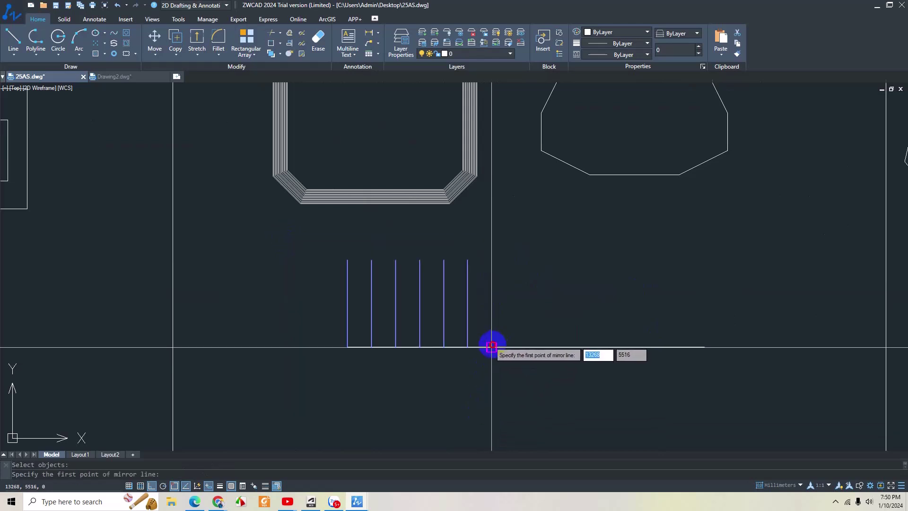
left_click(492, 260)
key("Return")
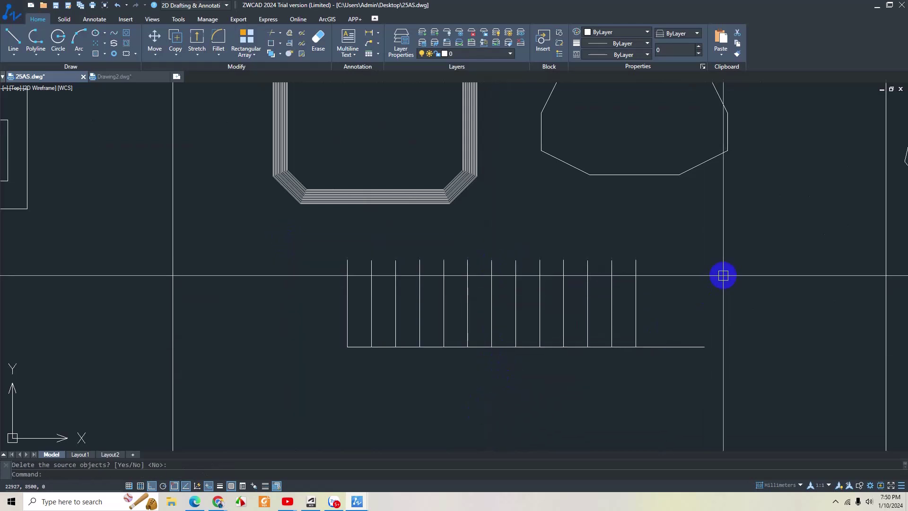
Step: Offset the rightmost vertical line twice more toward the baseline's right end
type("o")
key("Return")
key("Return")
left_click(636, 284)
left_click(658, 296)
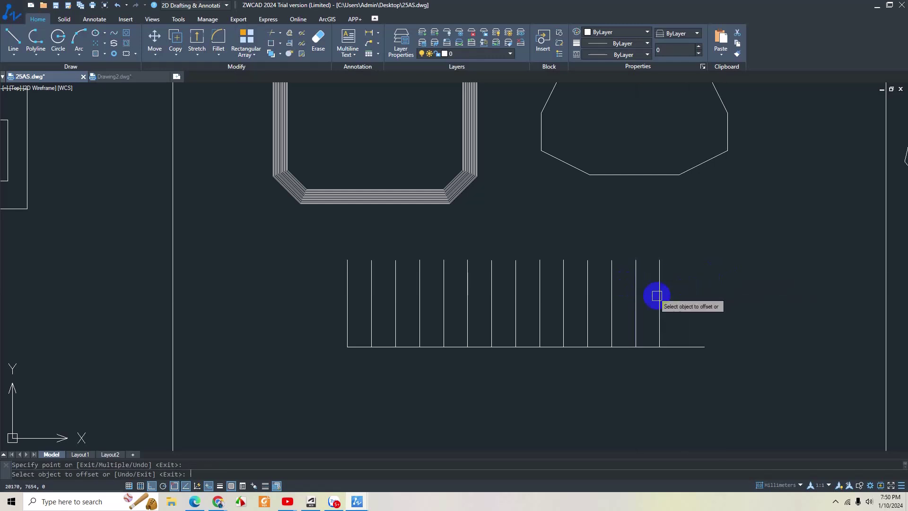
left_click(729, 289)
key("Escape")
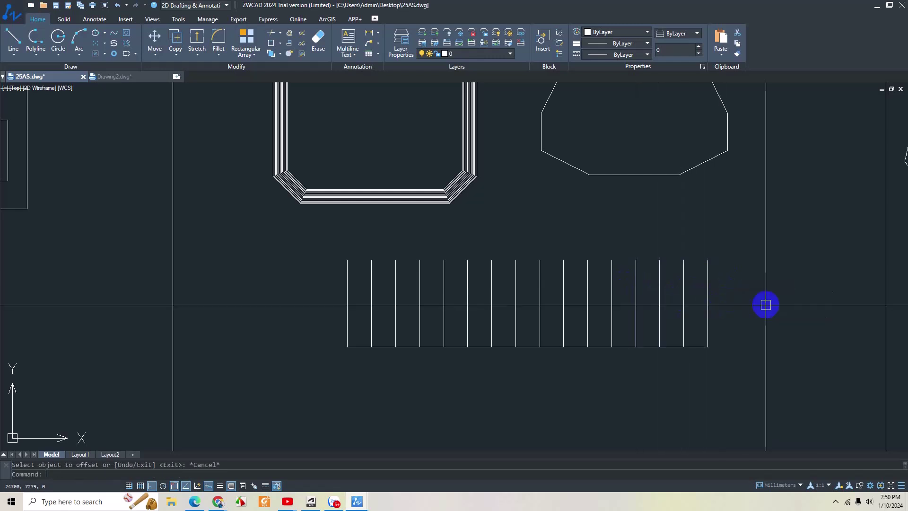
scroll(694, 345, "up", 4)
left_click(702, 354)
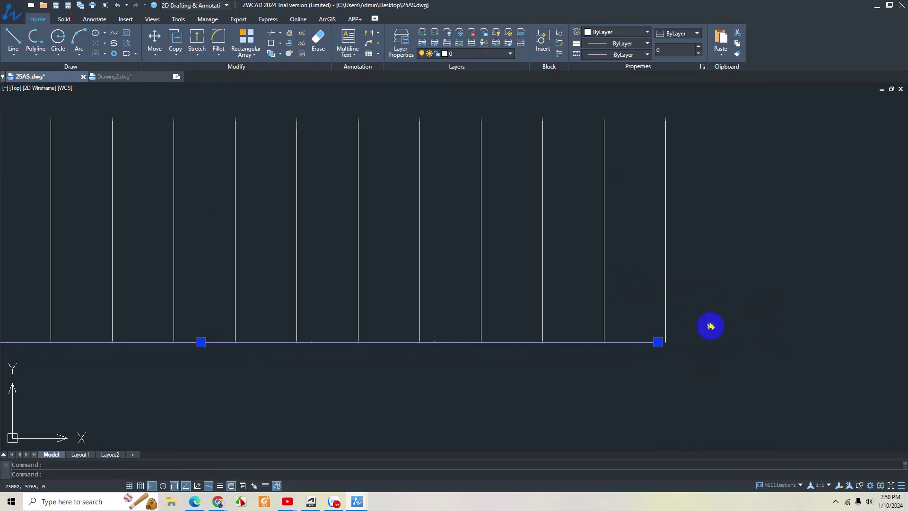
Step: Fillet the baseline and the rightmost vertical line with radius 0 for a sharp corner
key("Escape")
left_click(640, 338)
left_click(646, 350)
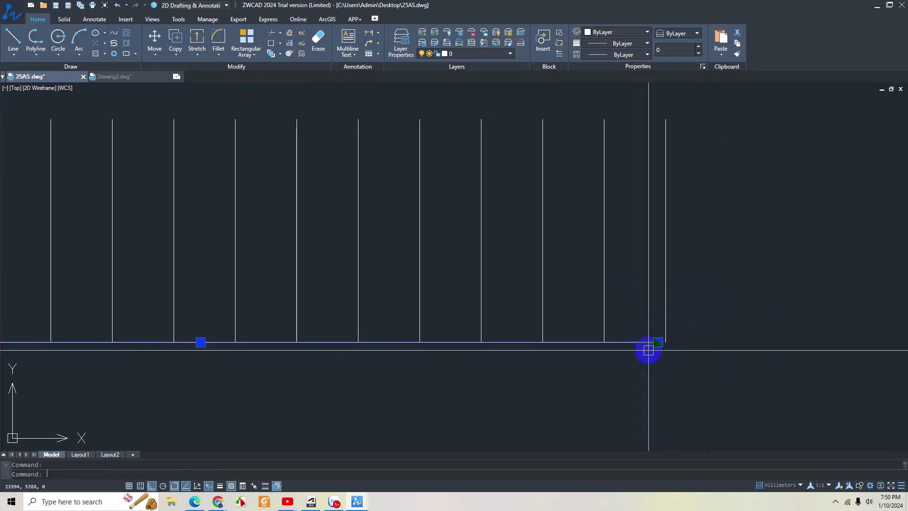
key("Escape")
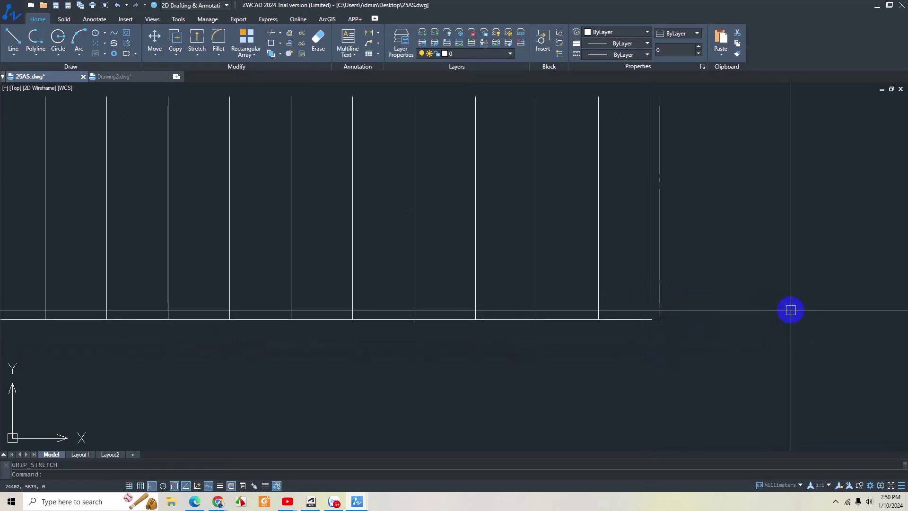
type("f")
key("Return")
type("r")
key("Return")
key("Return")
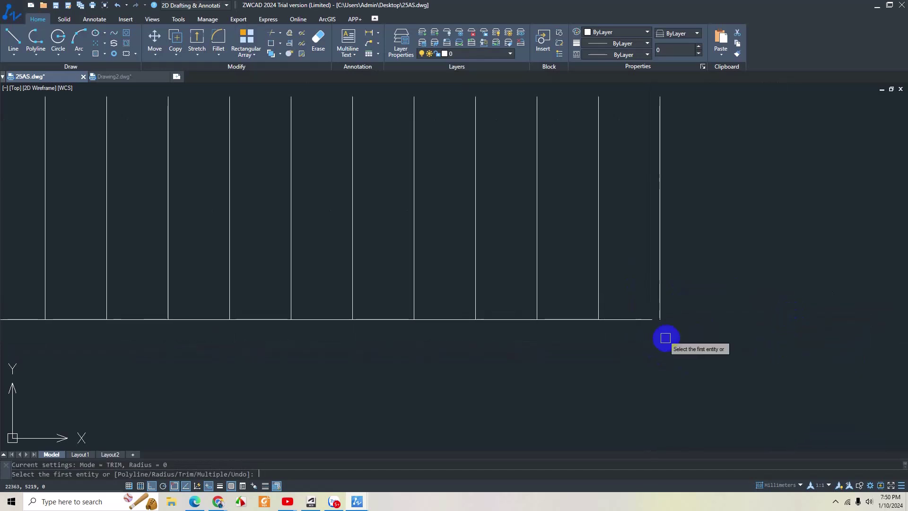
left_click(636, 319)
left_click(659, 304)
Step: Pan and zoom out to bring the full drawing back into view
scroll(763, 341, "down", 2)
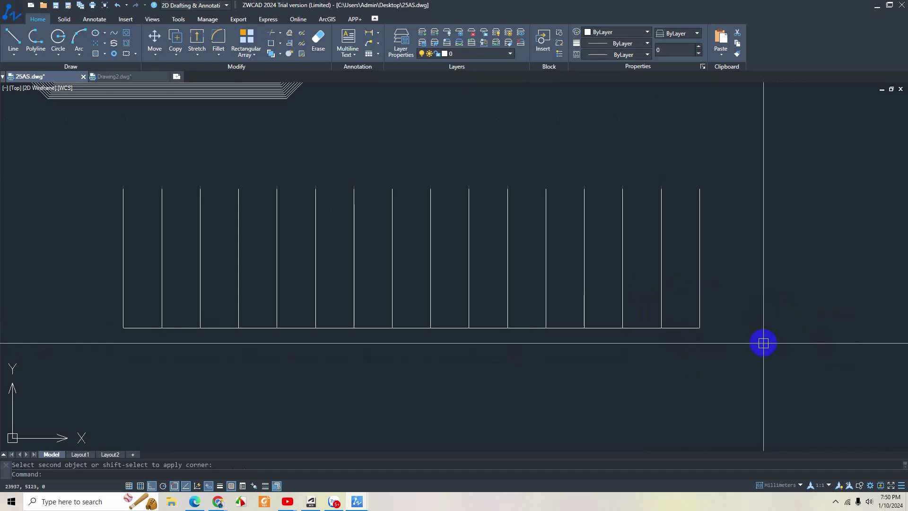
mouse_move(763, 342)
middle_mouse_down()
mouse_move(763, 378)
mouse_move(702, 352)
middle_mouse_up()
scroll(763, 378, "down", 2)
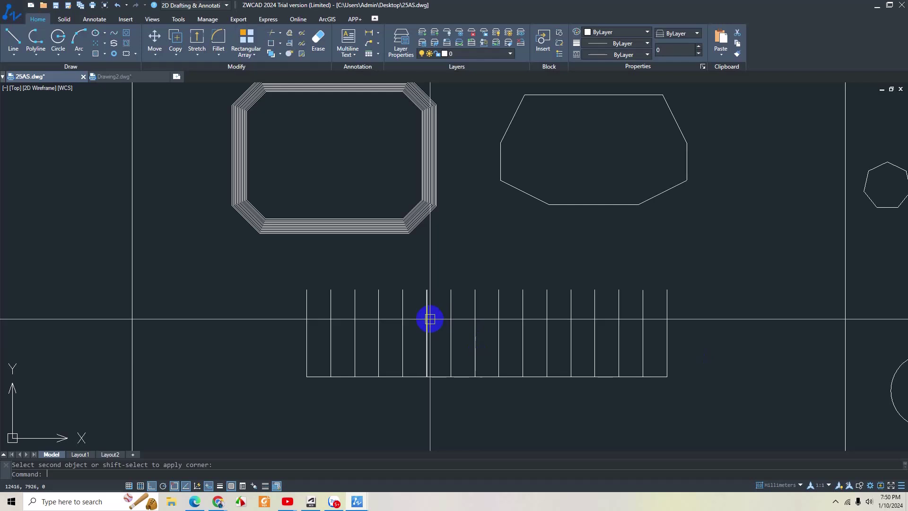
scroll(429, 319, "down", 2)
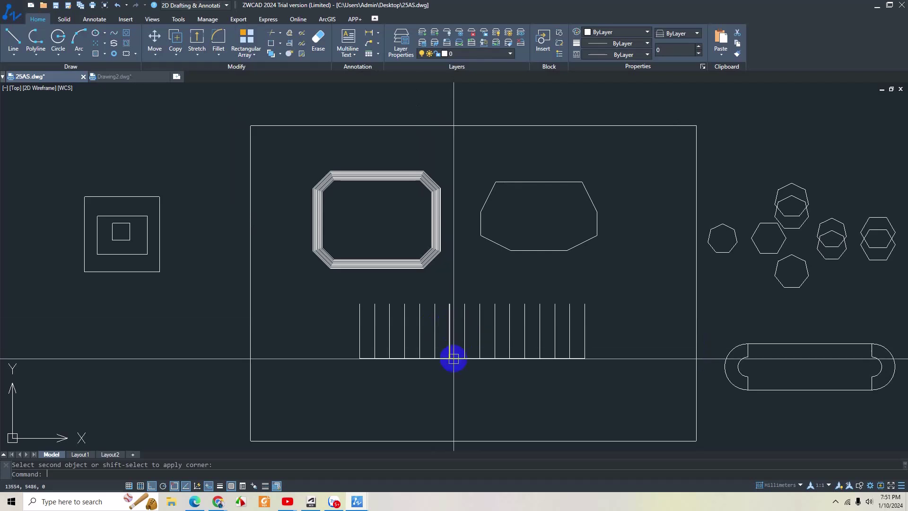
Step: Copy notes 20–22 to just below the originals
scroll(549, 301, "down", 1)
scroll(473, 318, "down", 2)
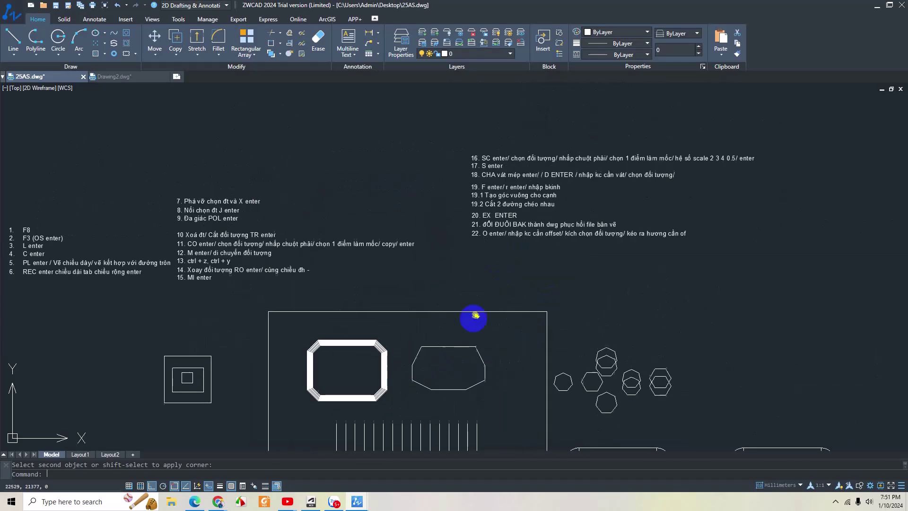
scroll(461, 311, "down", 2)
scroll(487, 276, "up", 3)
left_click(487, 274)
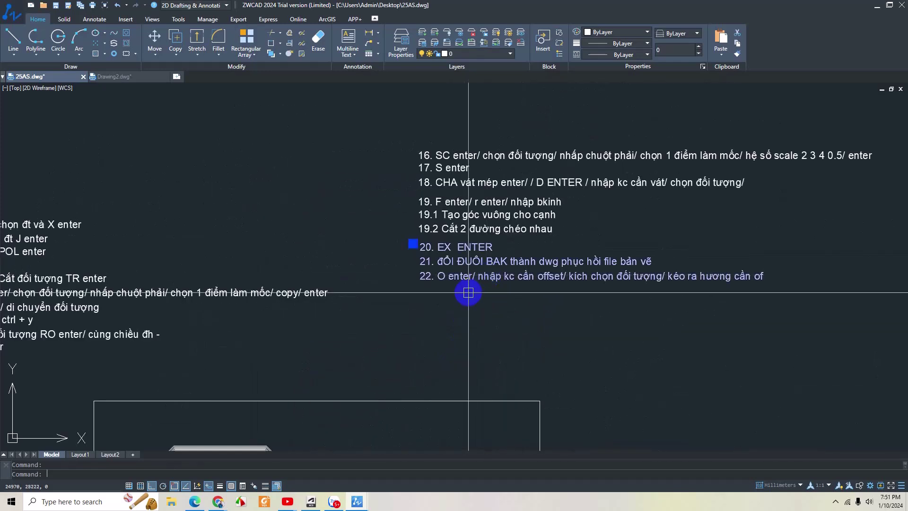
scroll(457, 281, "down", 2)
type("co")
key("Return")
left_click(452, 280)
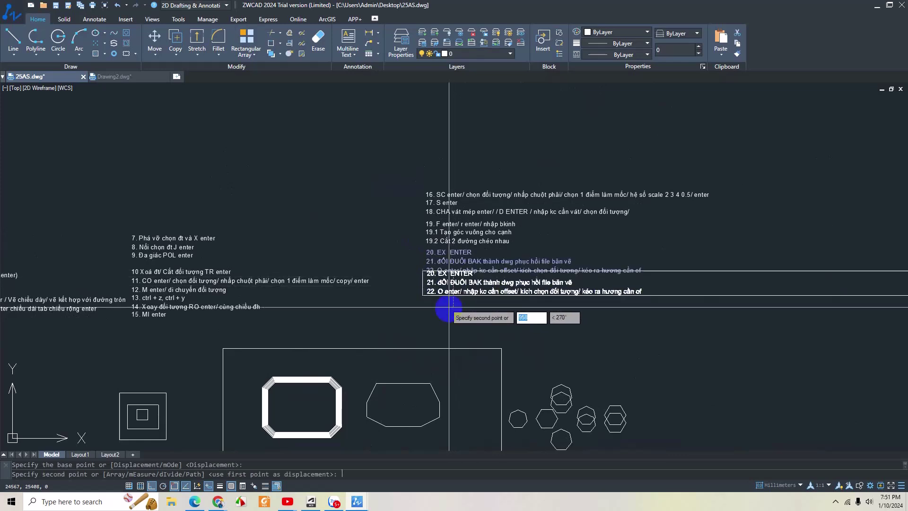
left_click(448, 313)
Step: Edit the copy down to a single note '23. AR enter', then show the array types
double_click(431, 285)
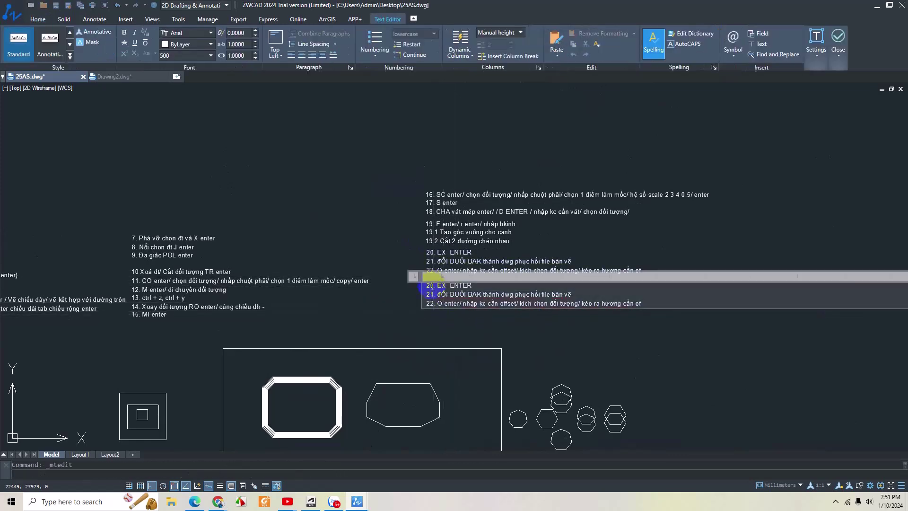
left_click(667, 309)
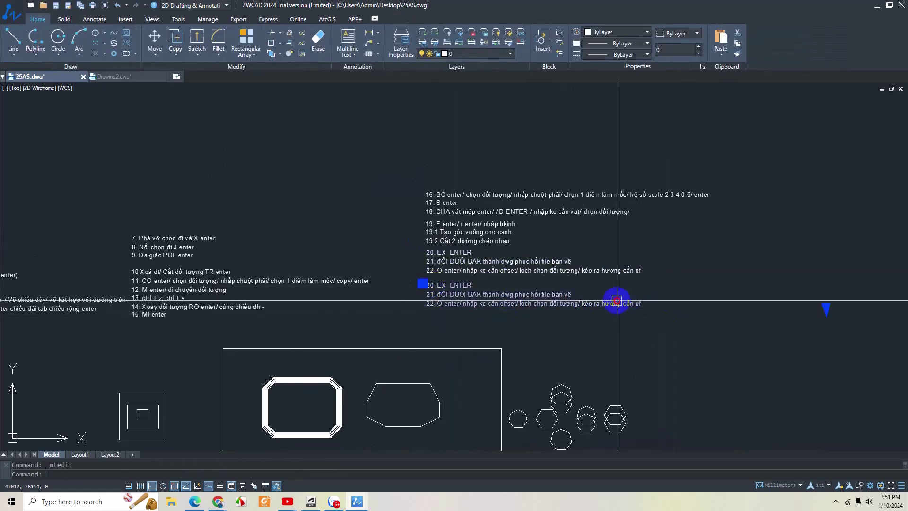
double_click(641, 303)
left_click_drag(641, 303, 420, 297)
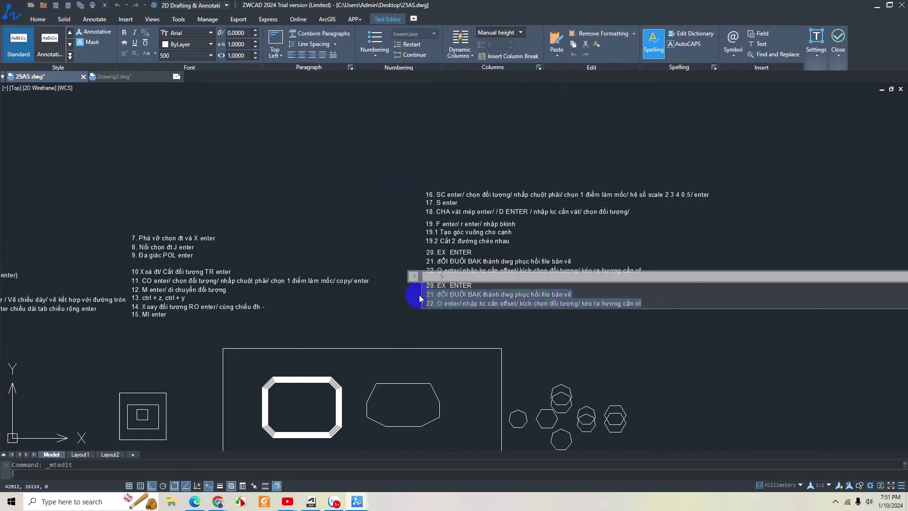
key("Delete")
left_click(430, 289)
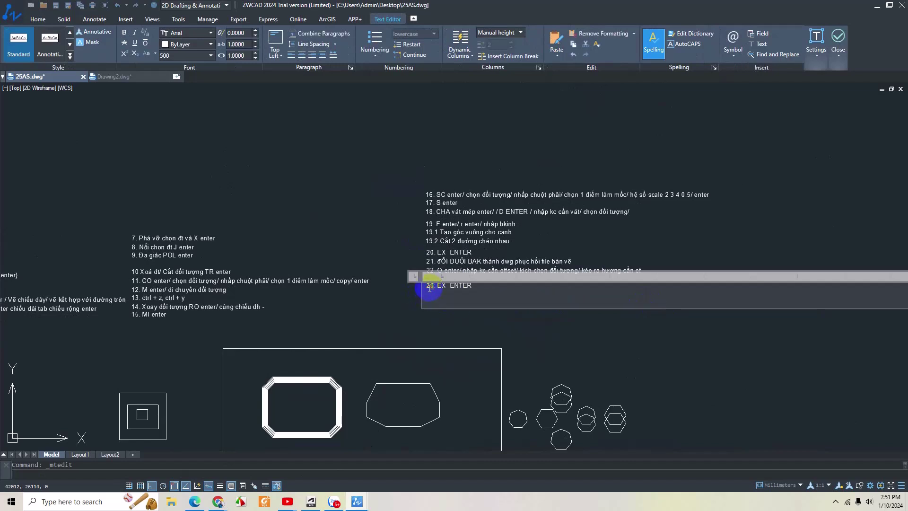
key("BackSpace")
type("3")
left_click_drag(436, 285, 498, 292)
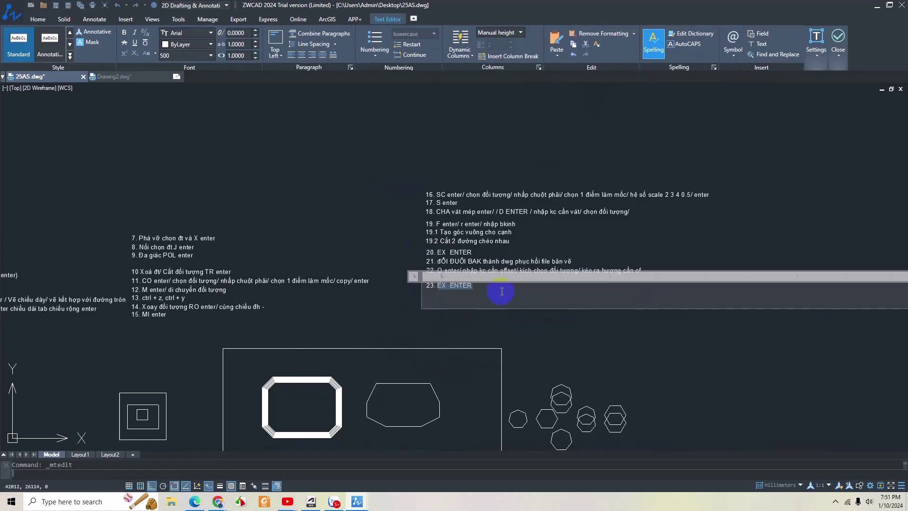
type("AR")
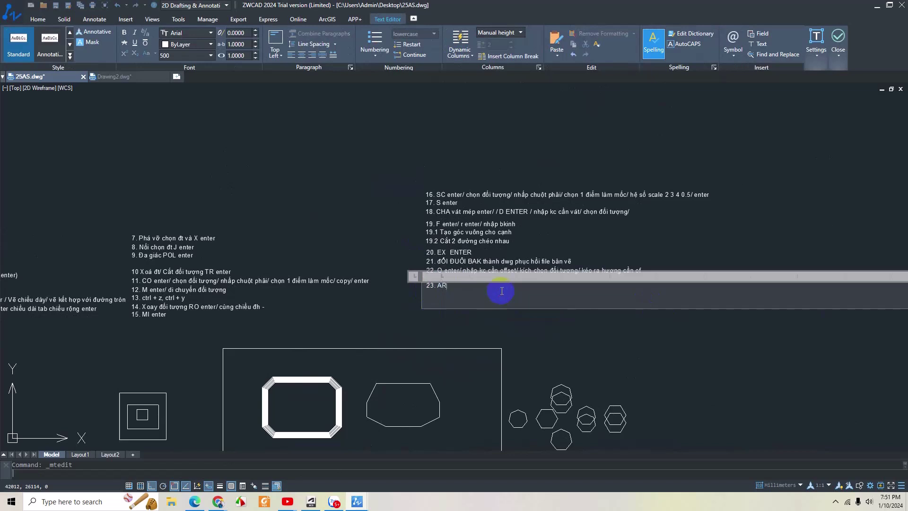
left_click(495, 327)
double_click(442, 285)
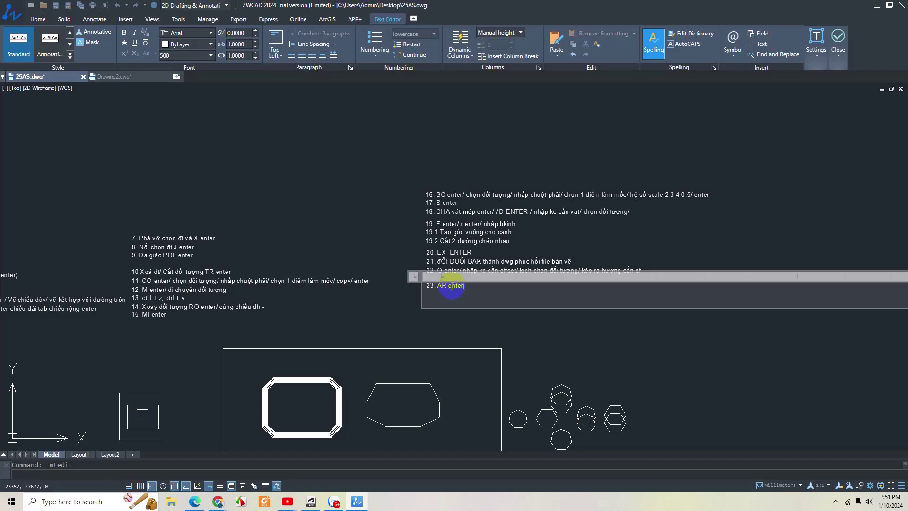
left_click(452, 319)
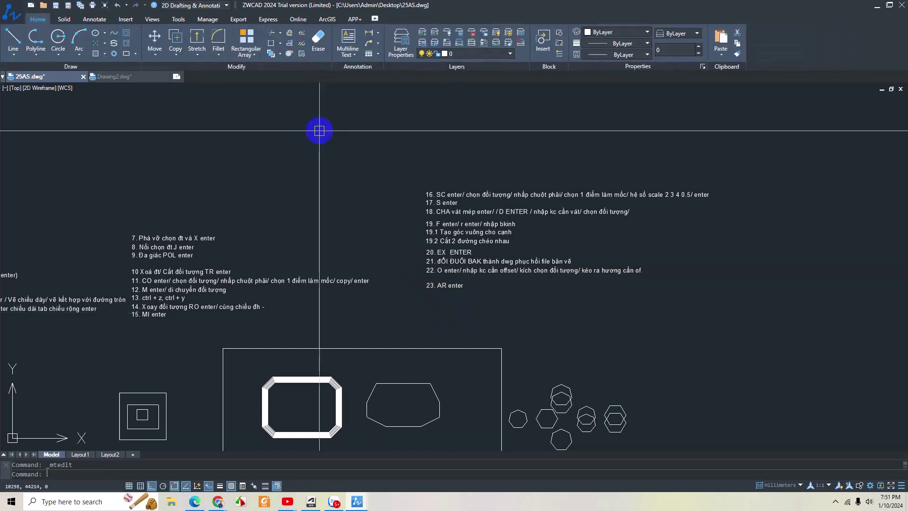
left_click(240, 57)
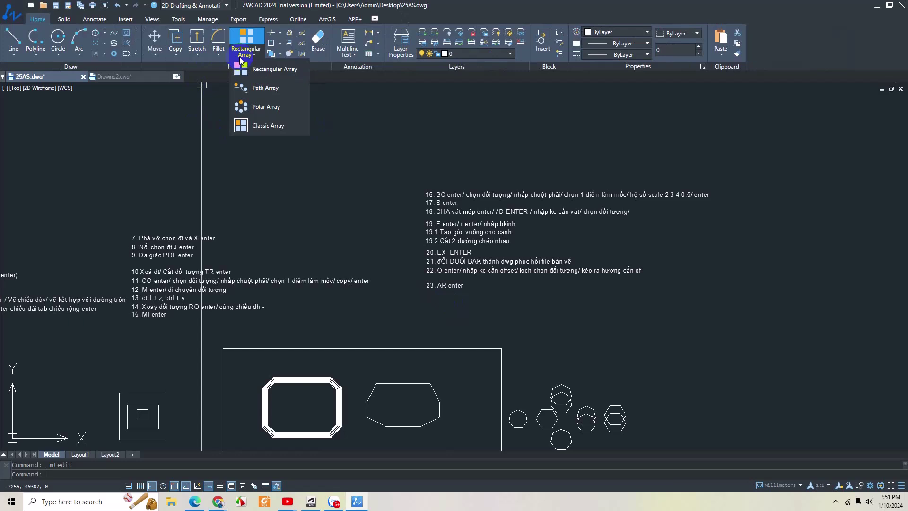
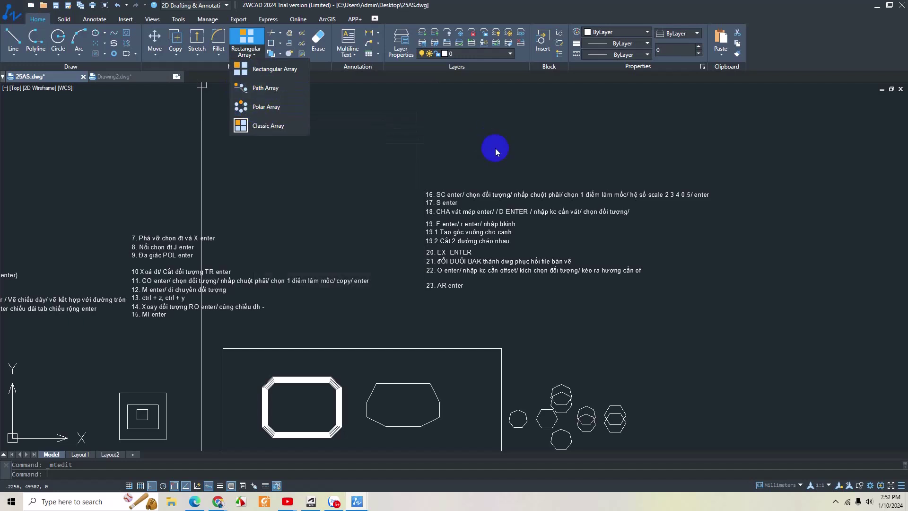
Step: Add the line '31.1 AR REC' under item 23 in the notes text
left_click(444, 288)
double_click(444, 288)
type("31.1 AR REC")
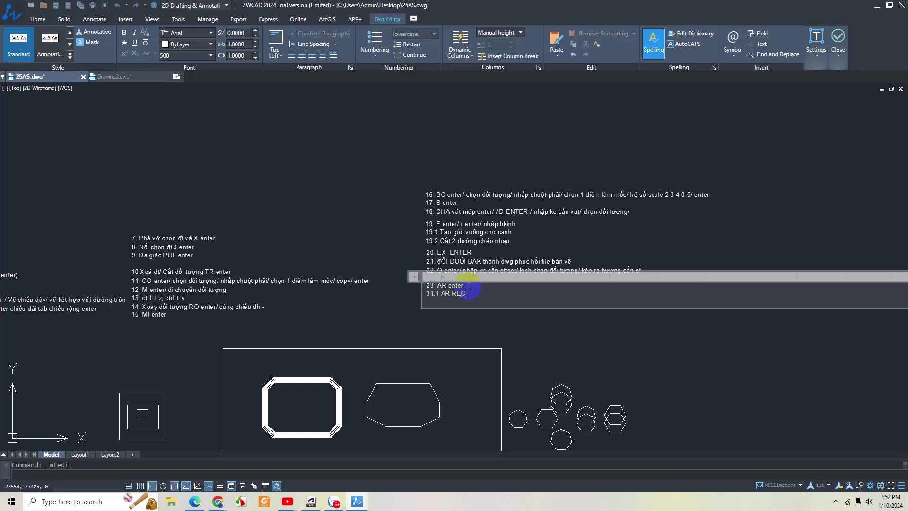
left_click(435, 334)
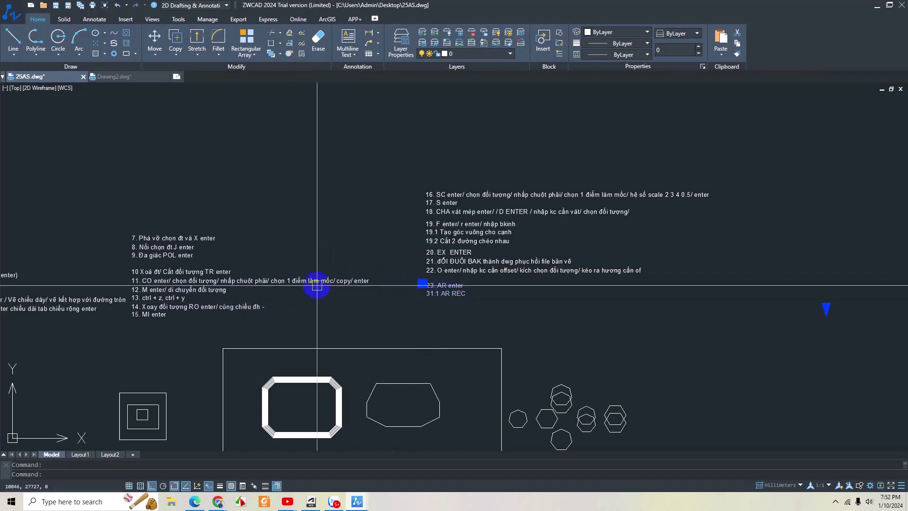
middle_click_drag(317, 285, 342, 159)
Step: Window-select the shapes and array in the frame and move them below it
left_click(279, 237)
left_click(478, 387)
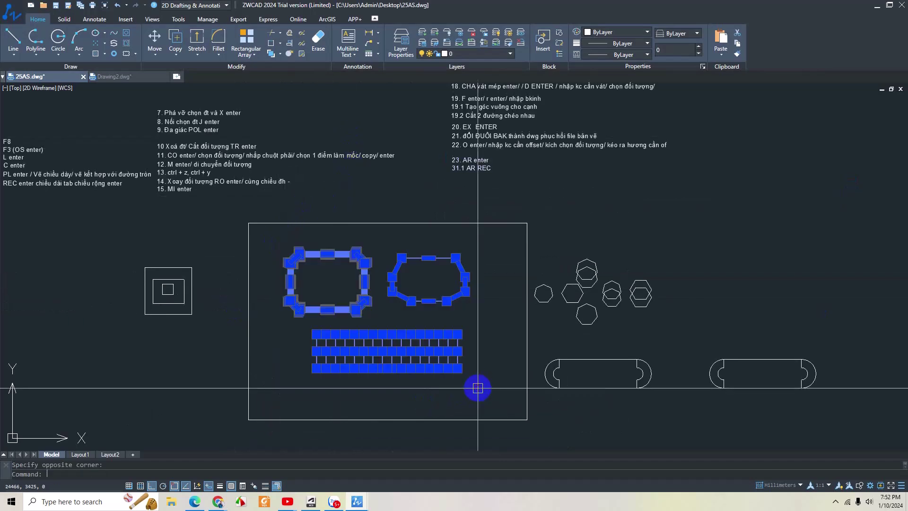
scroll(478, 387, "down", 3)
type("m")
key("Return")
left_click(432, 317)
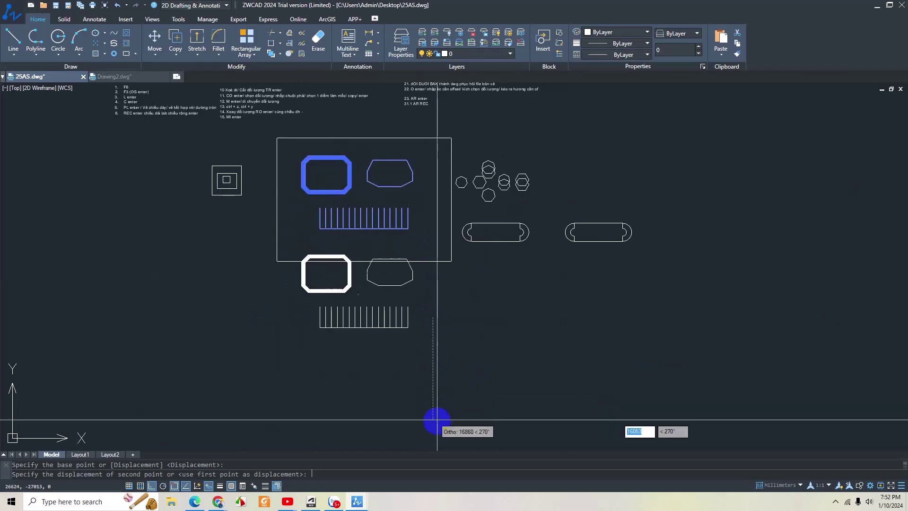
left_click(437, 419)
Step: Draw a new inner rectangle inside the large frame
scroll(354, 189, "up", 2)
type("rec")
key("Return")
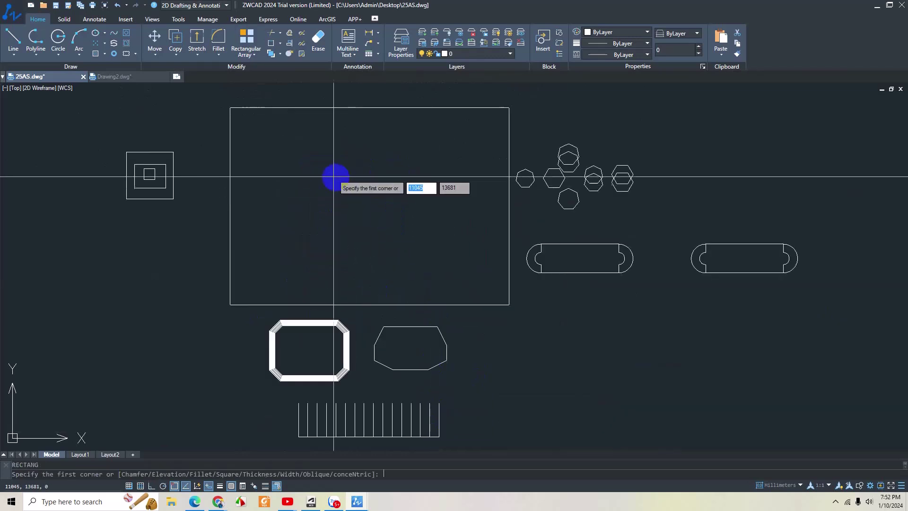
left_click(254, 138)
left_click(452, 223)
middle_click_drag(437, 194, 460, 217)
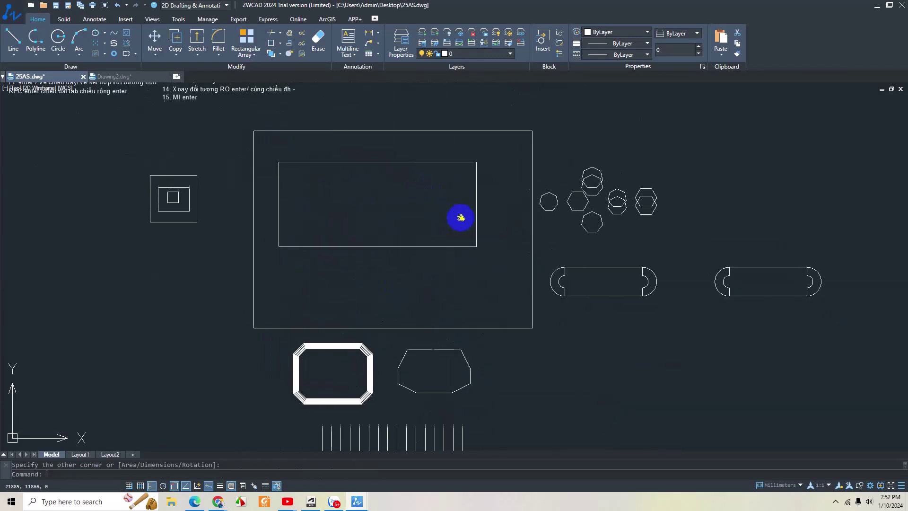
key("Escape")
Step: Move a heptagon from the right-hand group into the rectangle's lower-left corner
scroll(293, 203, "up", 4)
scroll(269, 223, "down", 2)
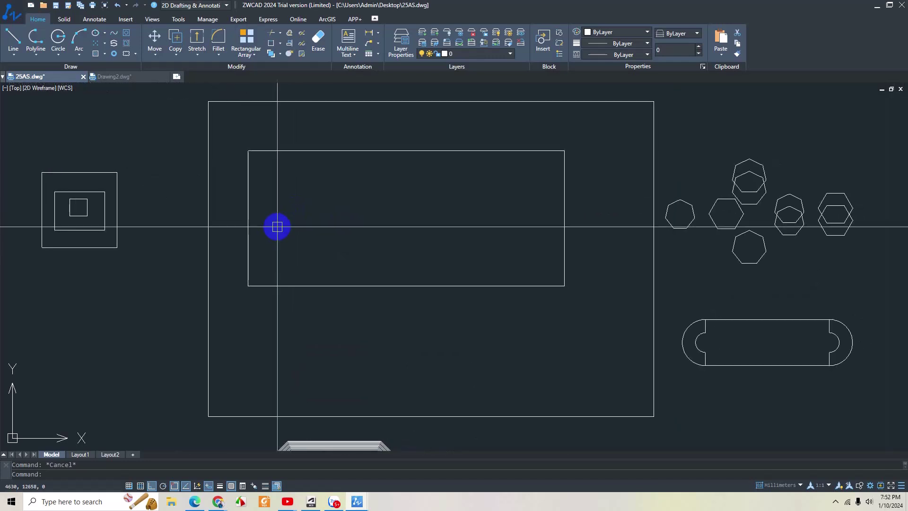
left_click(663, 223)
type("m")
key("Return")
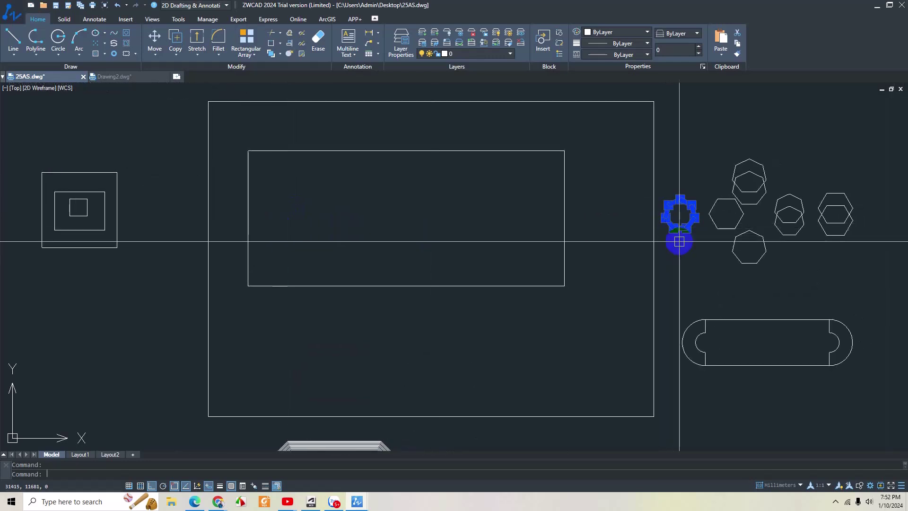
left_click(695, 276)
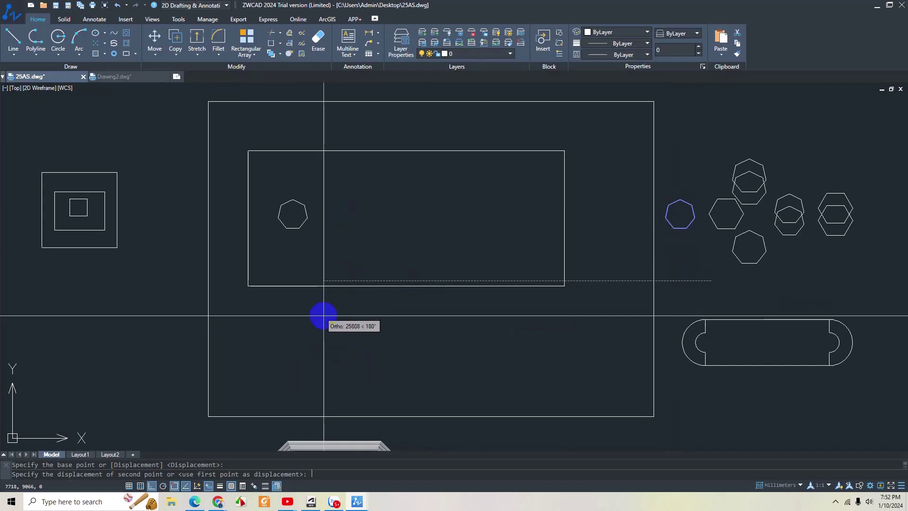
key("F8")
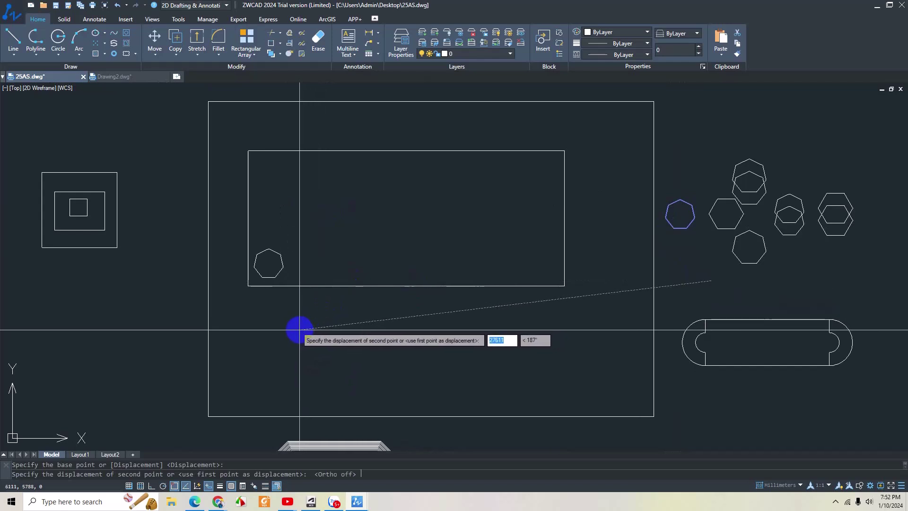
left_click(299, 330)
left_click(285, 262)
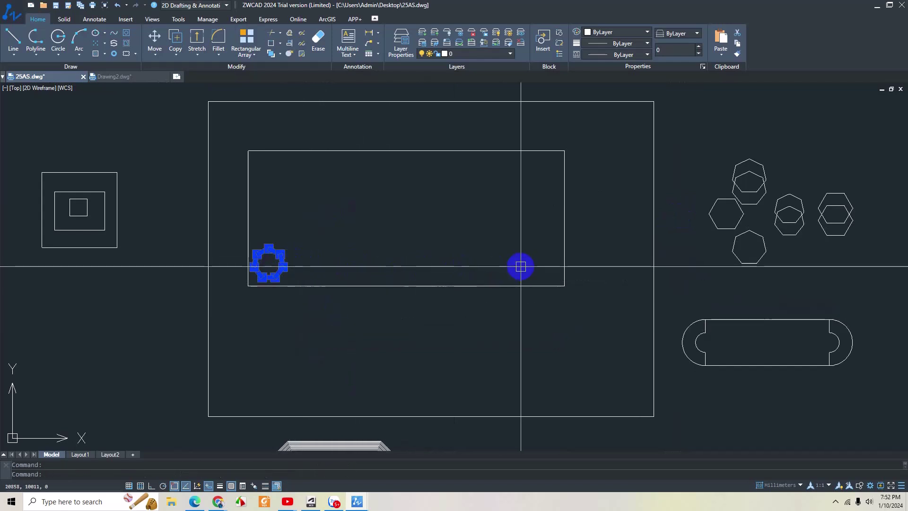
key("Escape")
type("l")
key("Return")
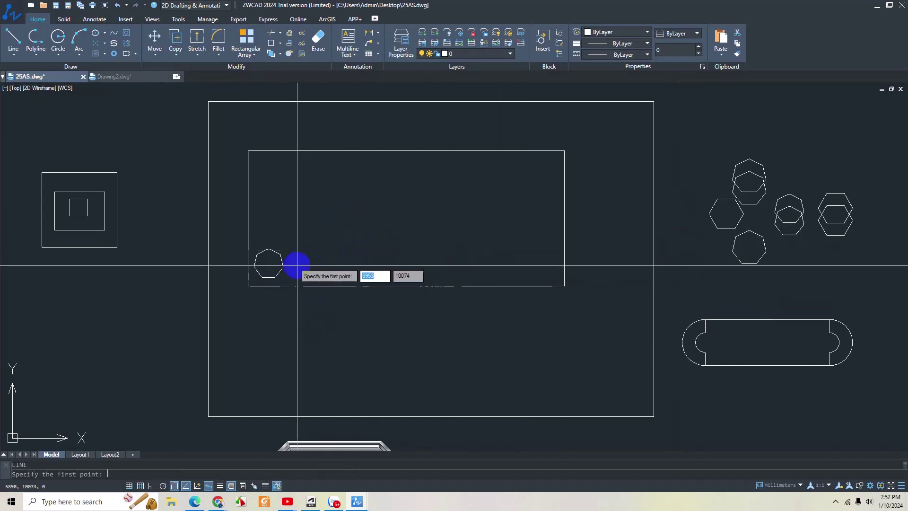
left_click(294, 266)
left_click(526, 268)
key("Return")
key("Return")
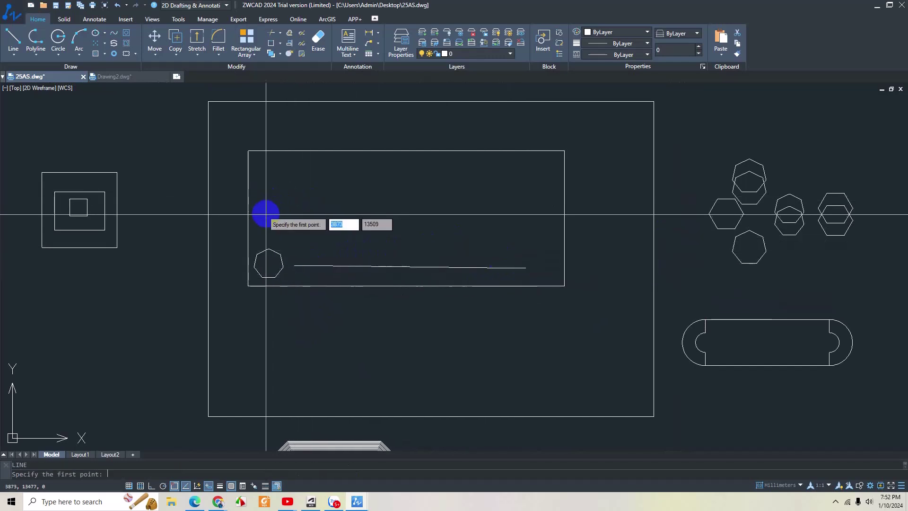
left_click(266, 217)
left_click(520, 226)
key("Return")
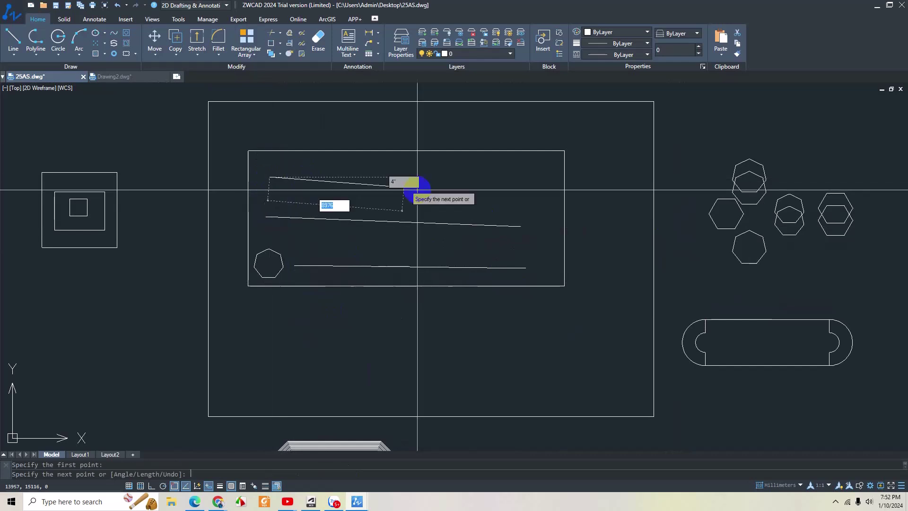
left_click(514, 194)
key("Return")
left_click(316, 151)
key("Escape")
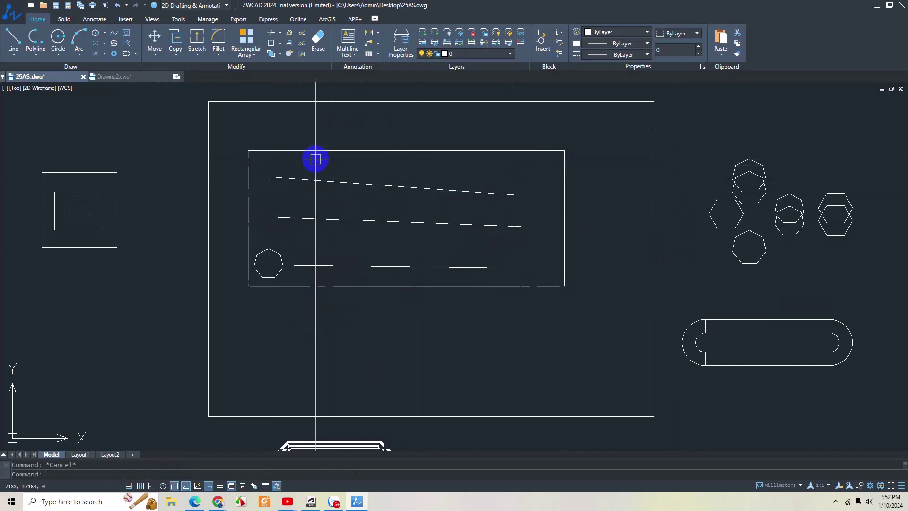
key("l")
key("Return")
left_click(269, 226)
left_click(268, 159)
key("Return")
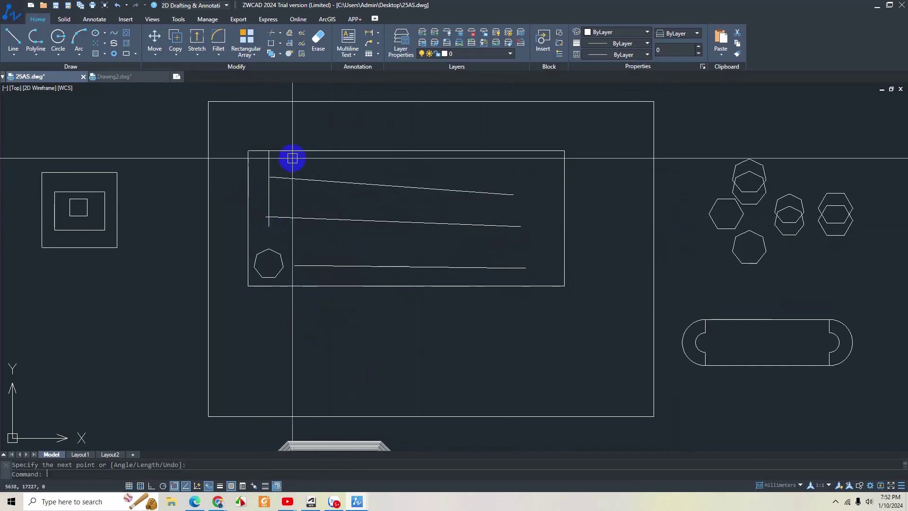
key("Return")
left_click(311, 158)
left_click(320, 271)
key("Escape")
left_click(419, 283)
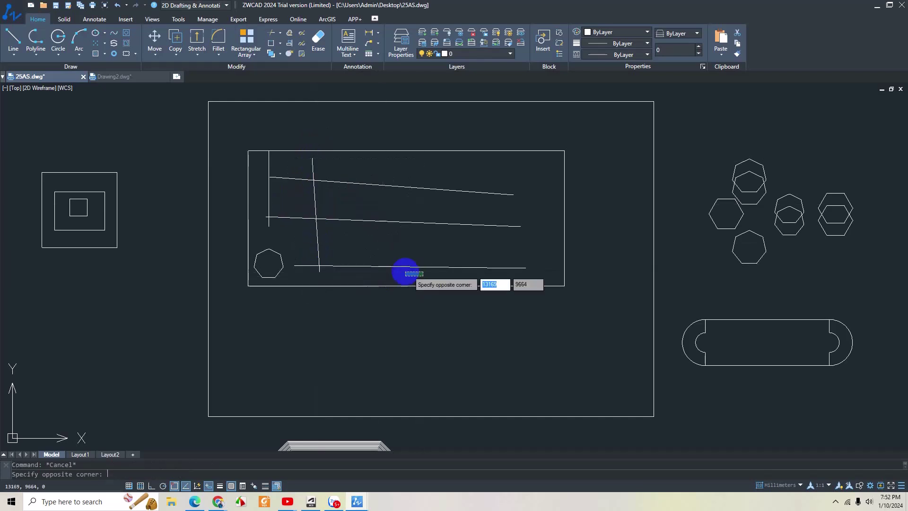
left_click(292, 161)
key("Delete")
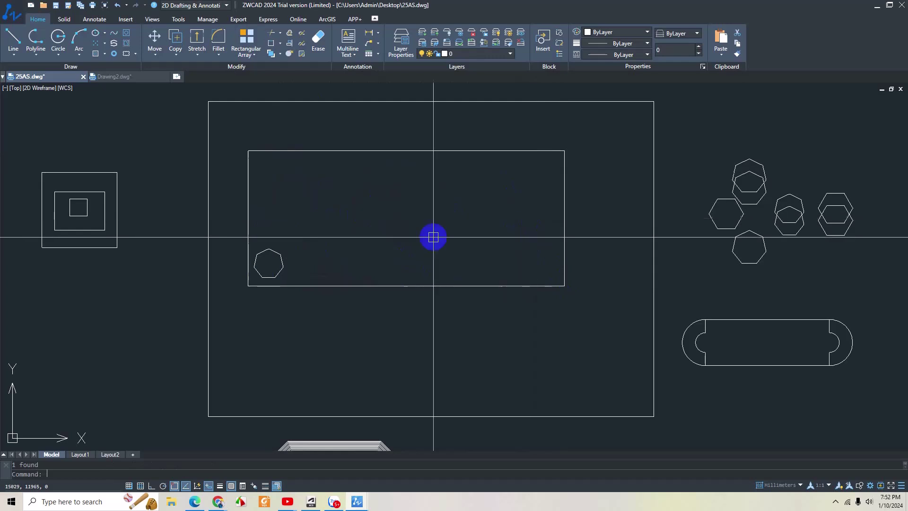
Step: Start a rectangular array with the heptagon as its source object
middle_click_drag(395, 231, 378, 249)
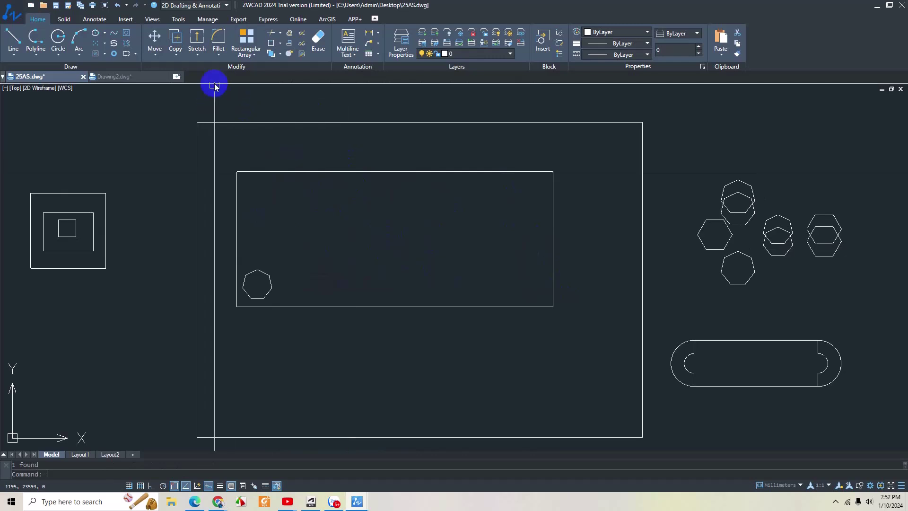
left_click(249, 57)
left_click(252, 69)
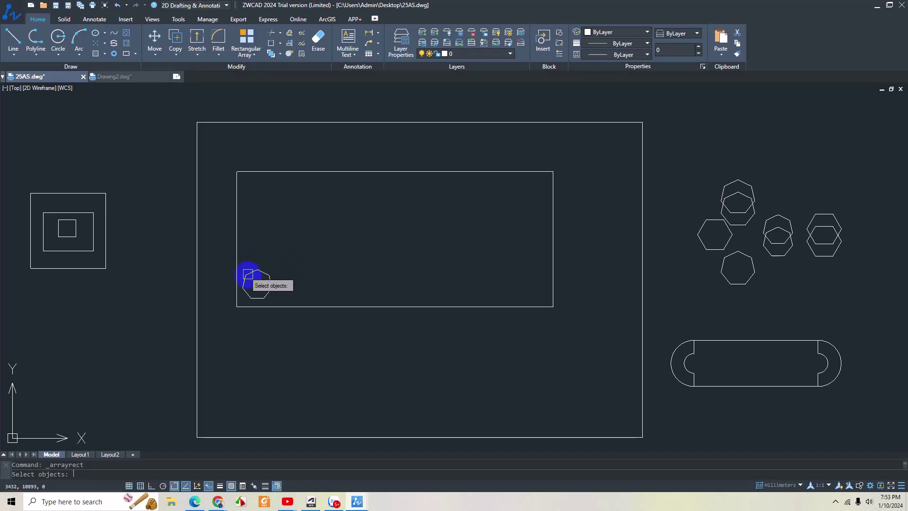
left_click(247, 276)
key("Return")
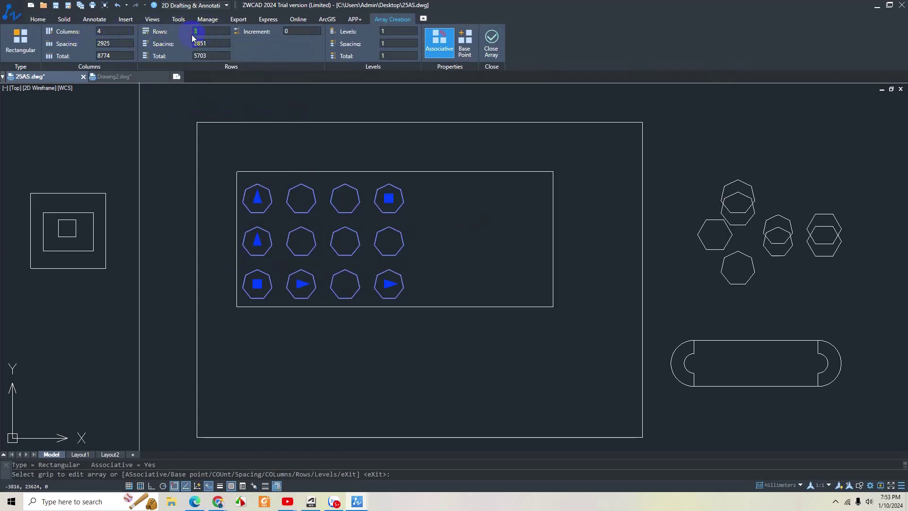
Step: Set the array to 7 columns by 3 rows and close the array
left_click(203, 44)
type("8")
left_click(157, 152)
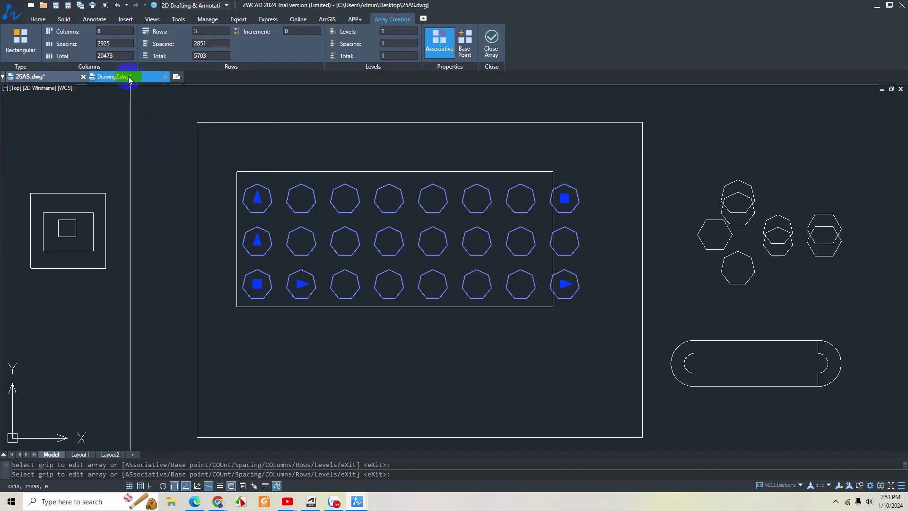
left_click(116, 31)
type("7")
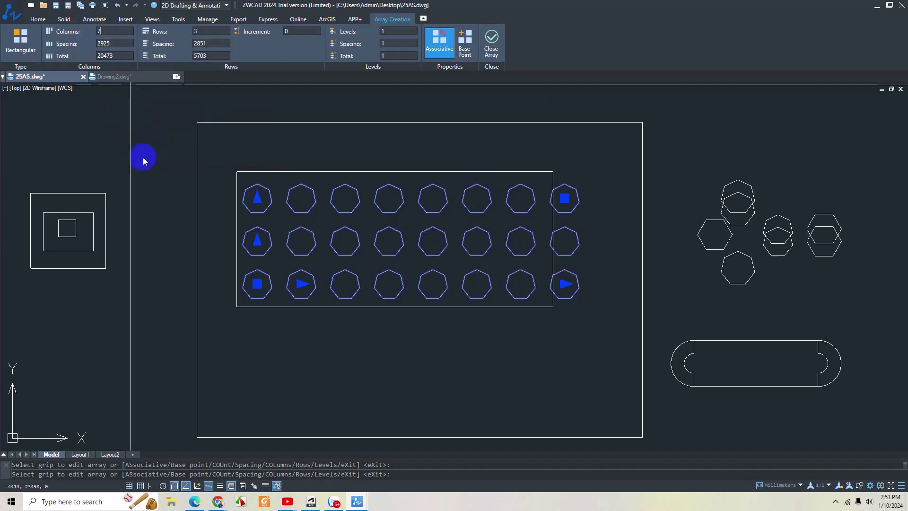
left_click(142, 161)
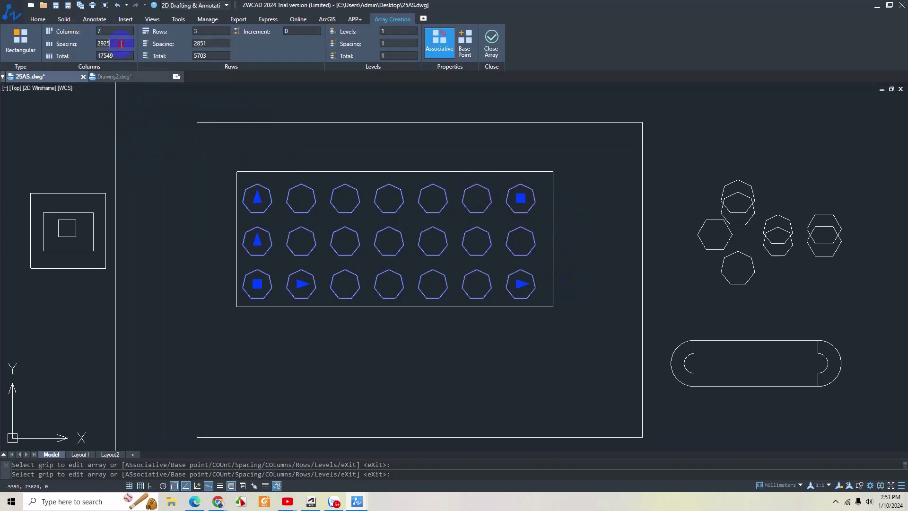
left_click(206, 44)
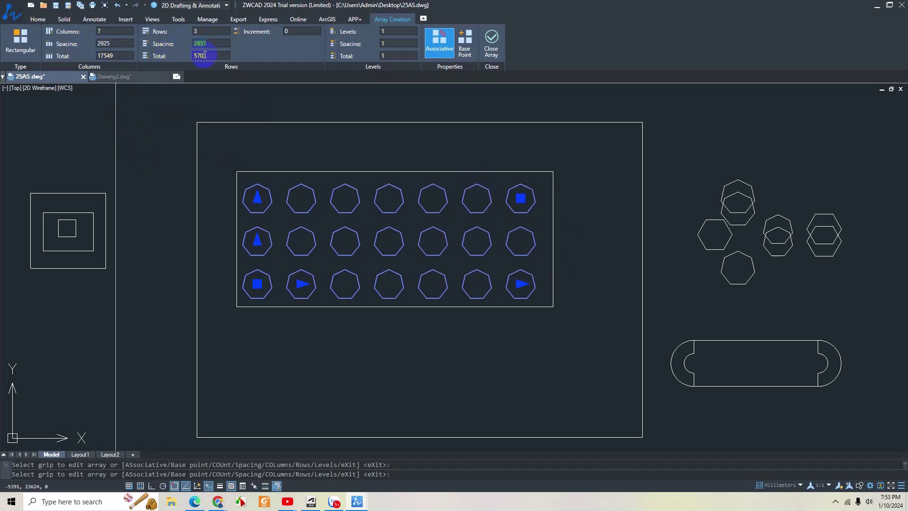
left_click(116, 56)
left_click(105, 43)
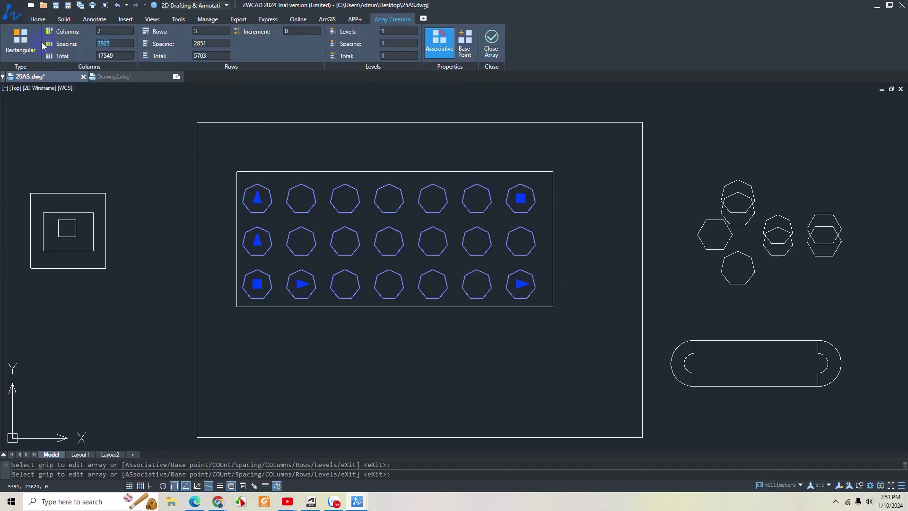
left_click(155, 54)
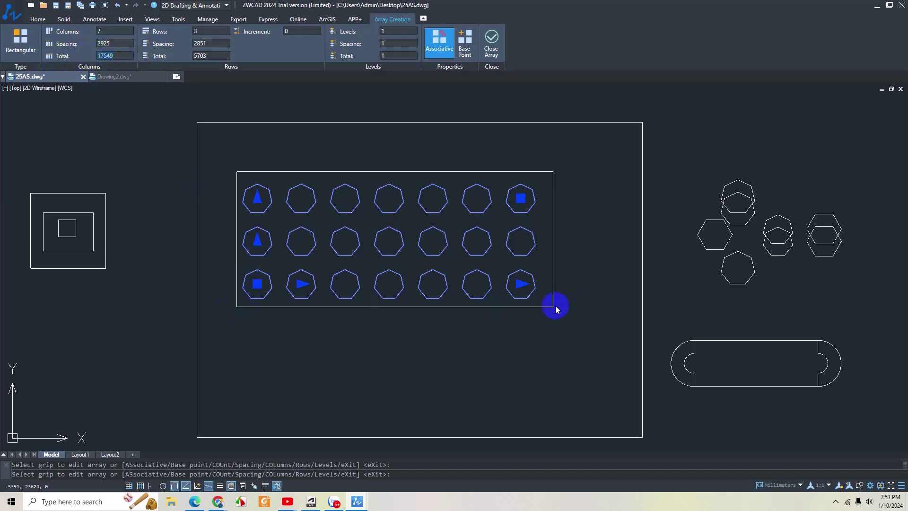
left_click(116, 56)
key("Return")
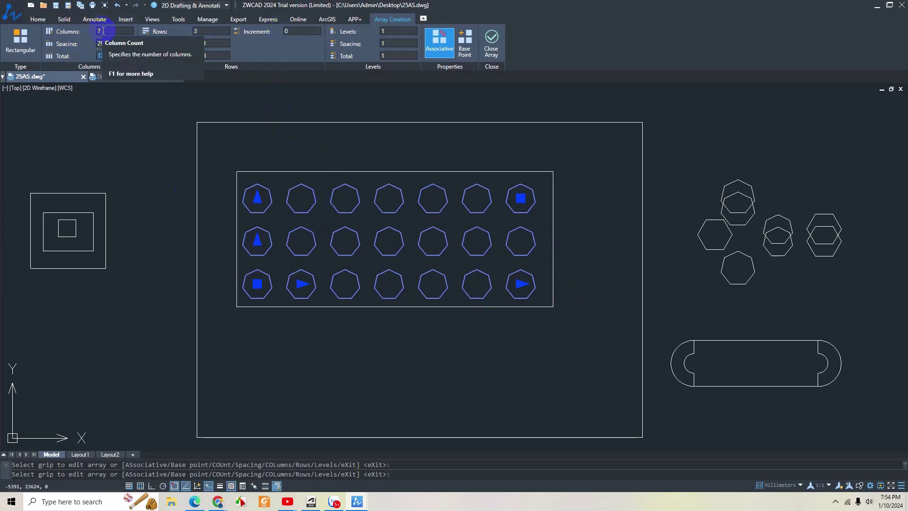
left_click(494, 45)
Step: Window-select the 7-by-3 heptagon array and nudge it slightly left
left_click(244, 167)
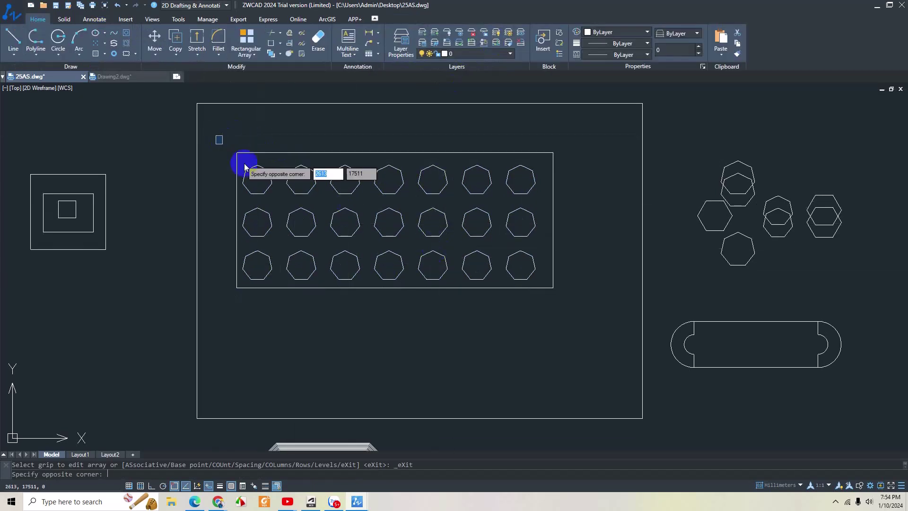
left_click(520, 338)
type("m")
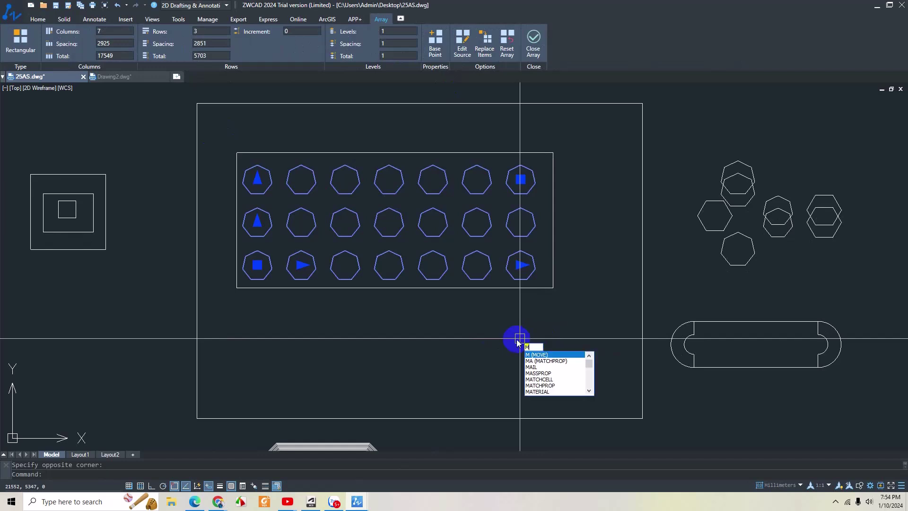
key("Return")
left_click(519, 338)
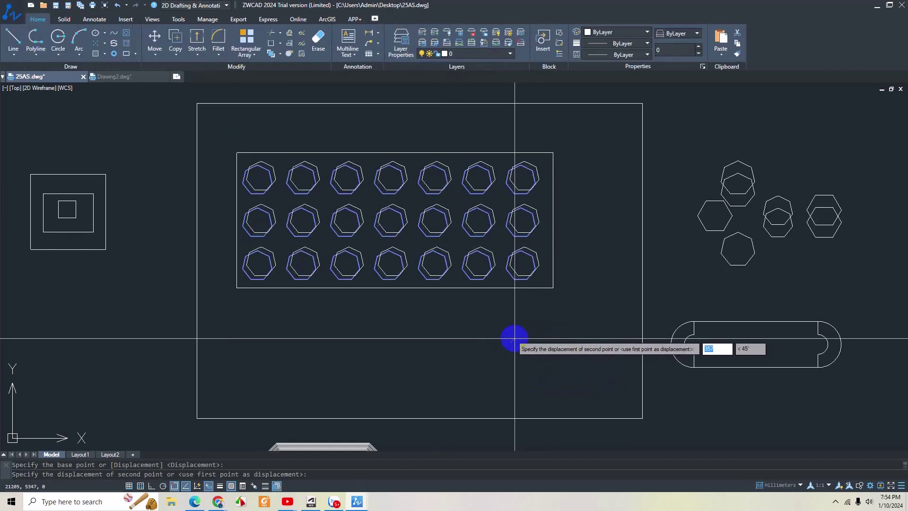
left_click(514, 338)
middle_click_drag(466, 318, 458, 340)
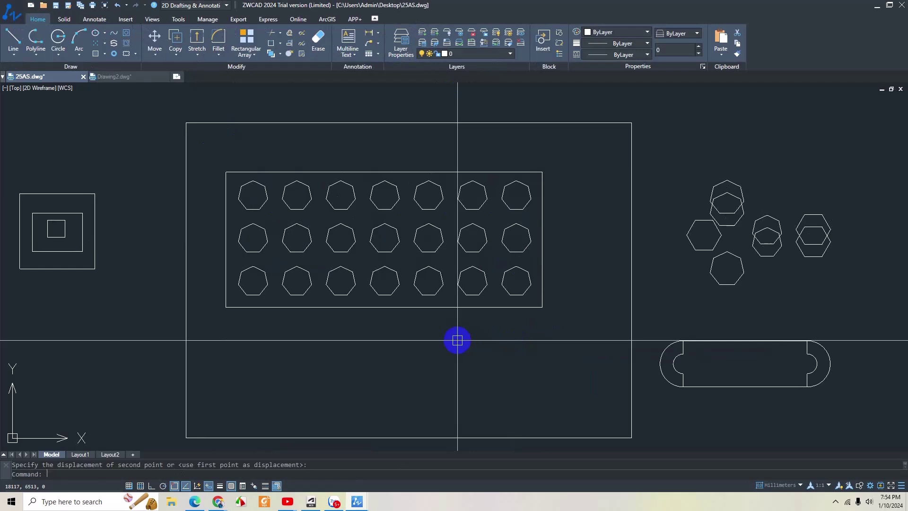
scroll(458, 338, "down", 3)
Step: Draw a six-point wavy spline to the right of the shapes
scroll(425, 293, "up", 1)
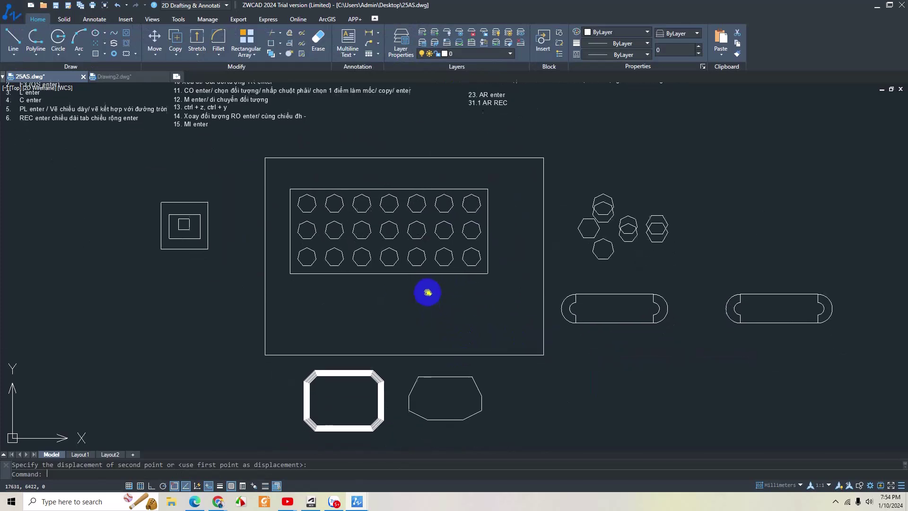
scroll(561, 268, "down", 2)
middle_click_drag(562, 268, 483, 290)
right_click(472, 287)
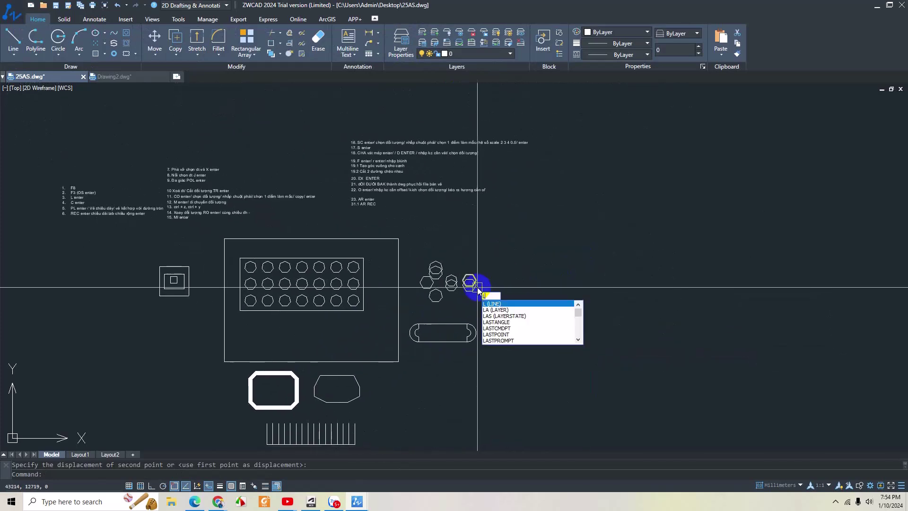
left_click(544, 304)
key("Escape")
key("Escape")
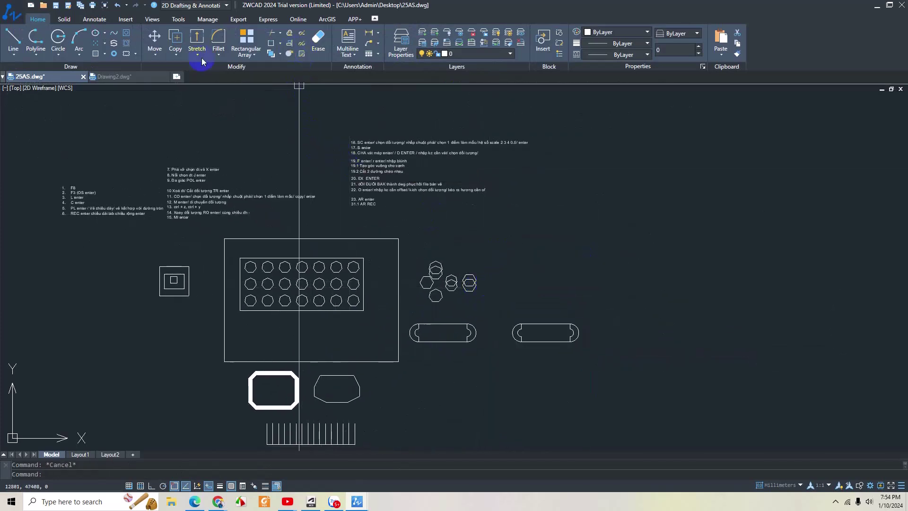
left_click(114, 35)
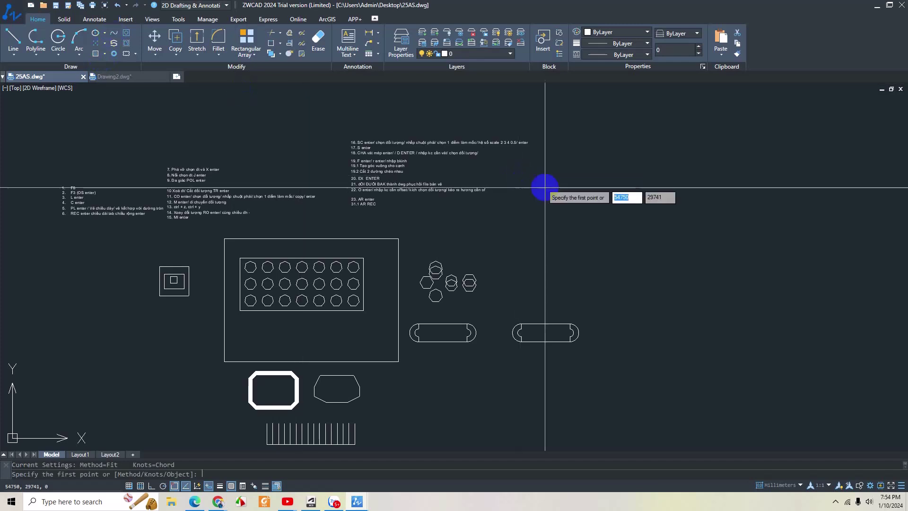
left_click(527, 261)
left_click(587, 226)
left_click(613, 258)
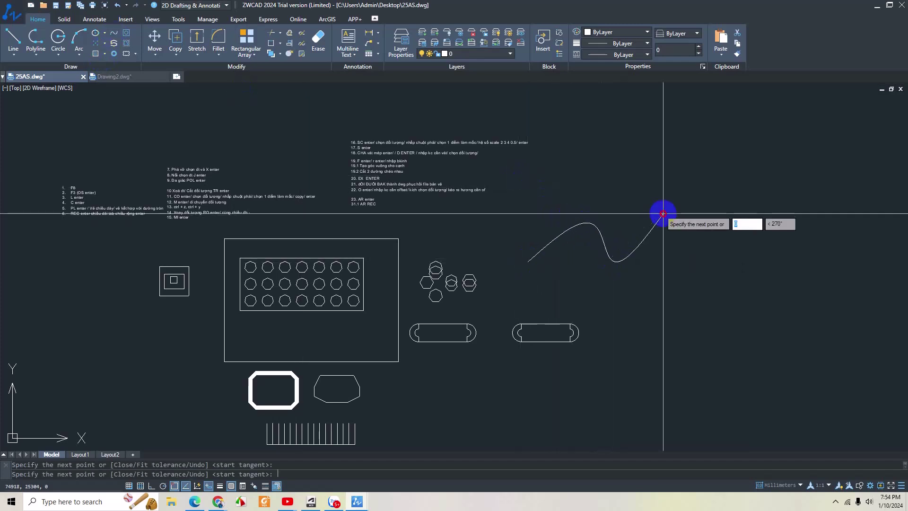
left_click(677, 209)
left_click(752, 237)
left_click(810, 189)
key("Return")
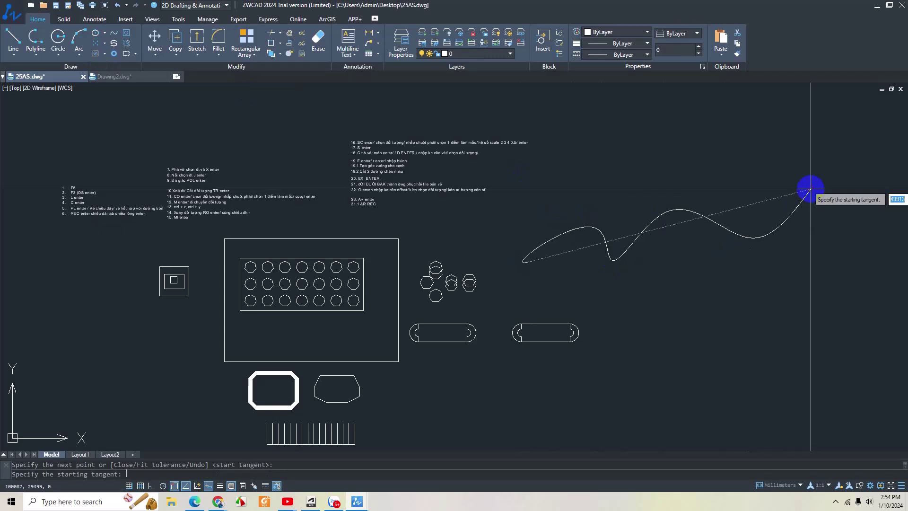
key("Return")
key("Return")
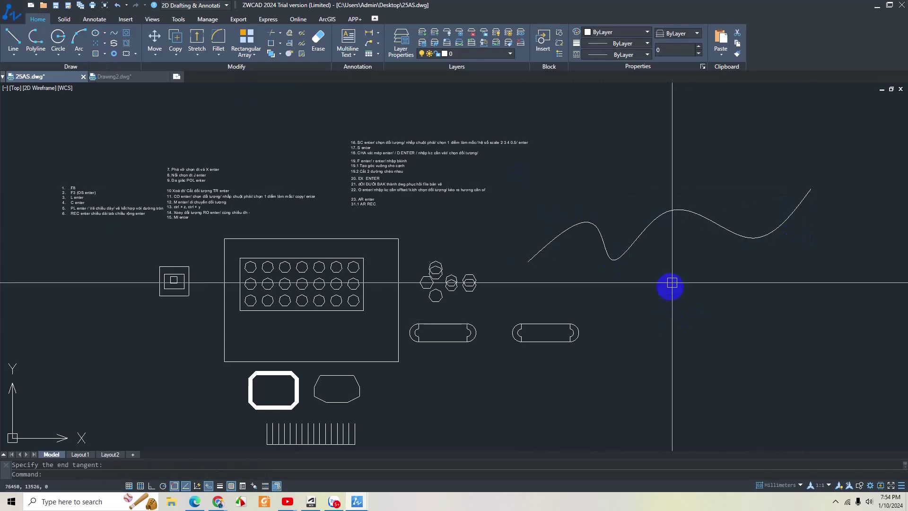
Step: Draw a small circle centred on the spline's starting end
left_click(569, 222)
key("Escape")
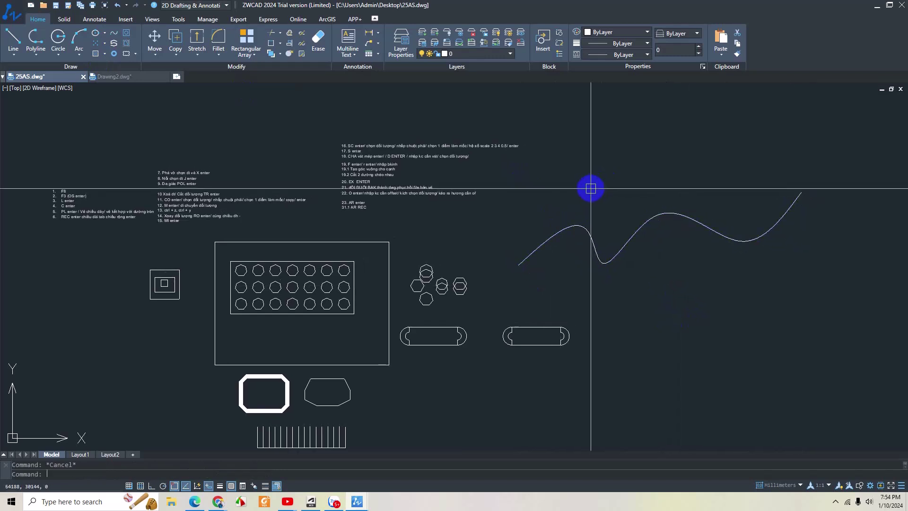
type("c")
key("Return")
scroll(520, 250, "up", 2)
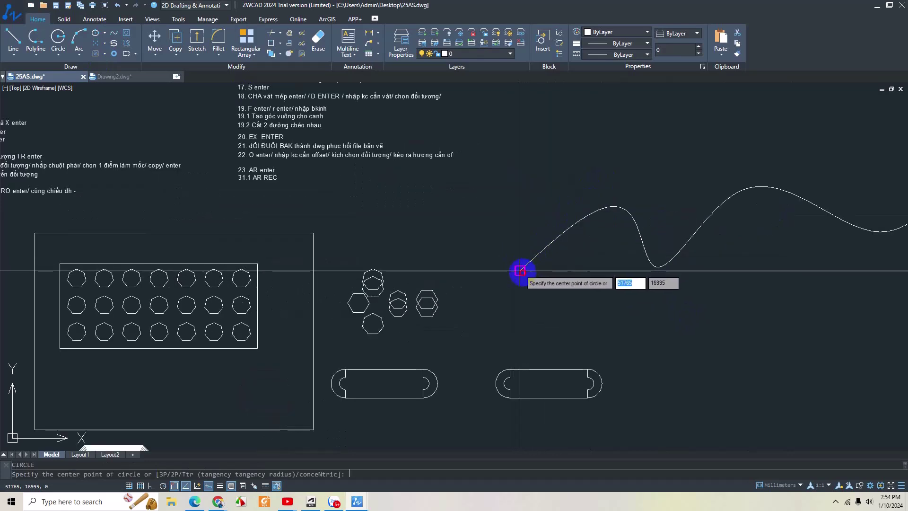
left_click(520, 272)
key("Return")
key("Escape")
middle_click_drag(521, 278, 456, 243)
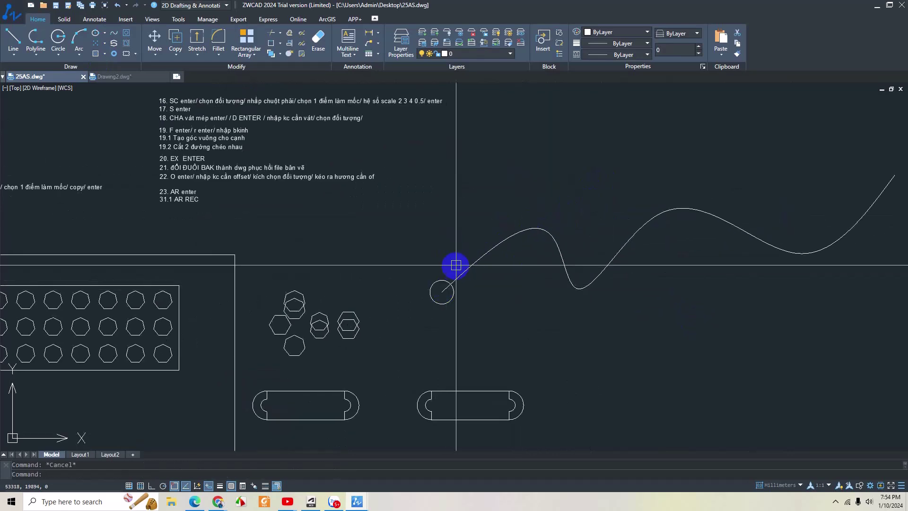
mouse_move(578, 296)
middle_mouse_down()
mouse_move(487, 292)
mouse_move(487, 275)
middle_mouse_up()
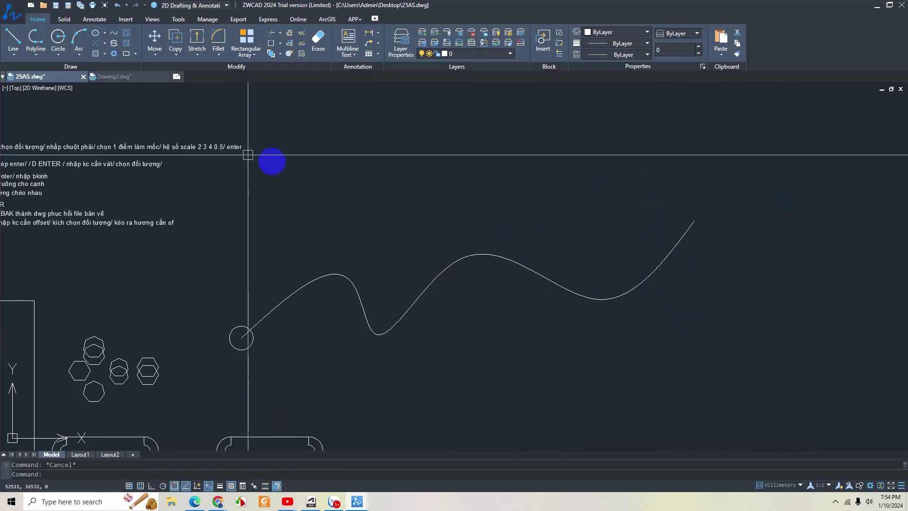
Step: Create a path array of the small circle along the wavy spline
left_click(253, 56)
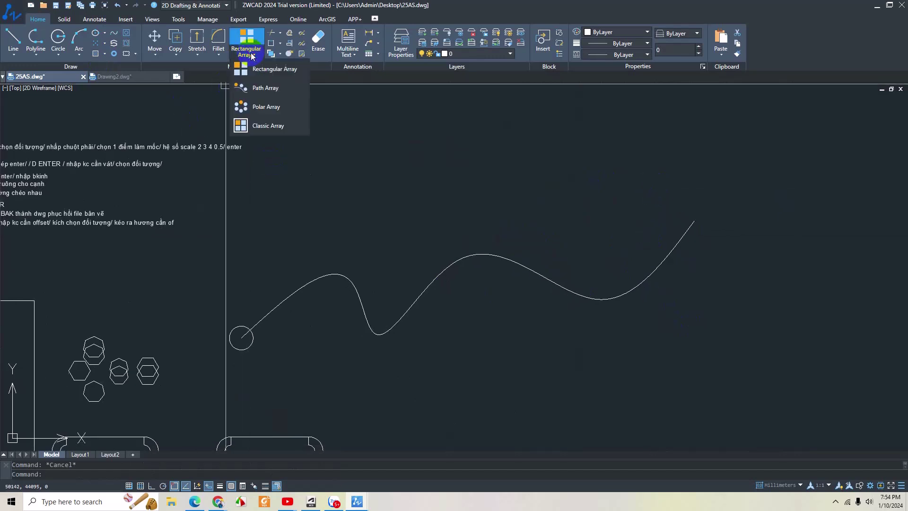
left_click(241, 87)
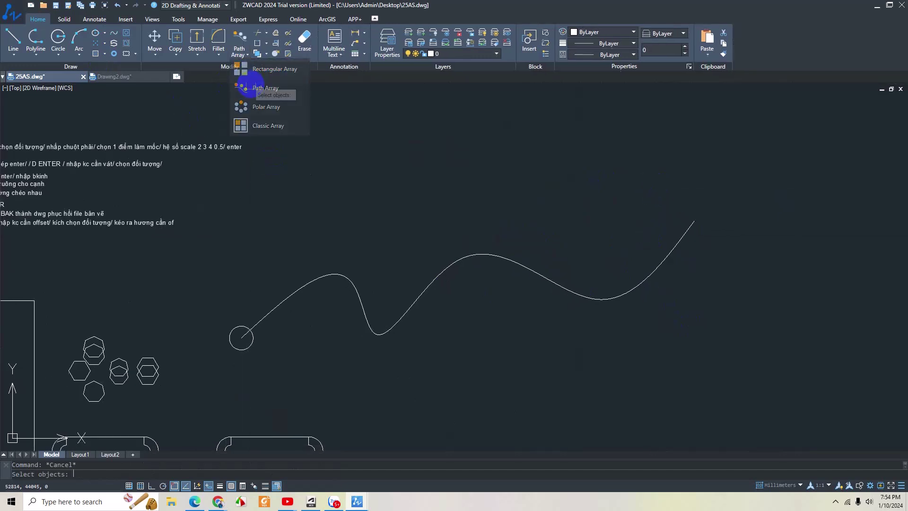
left_click(241, 326)
key("Return")
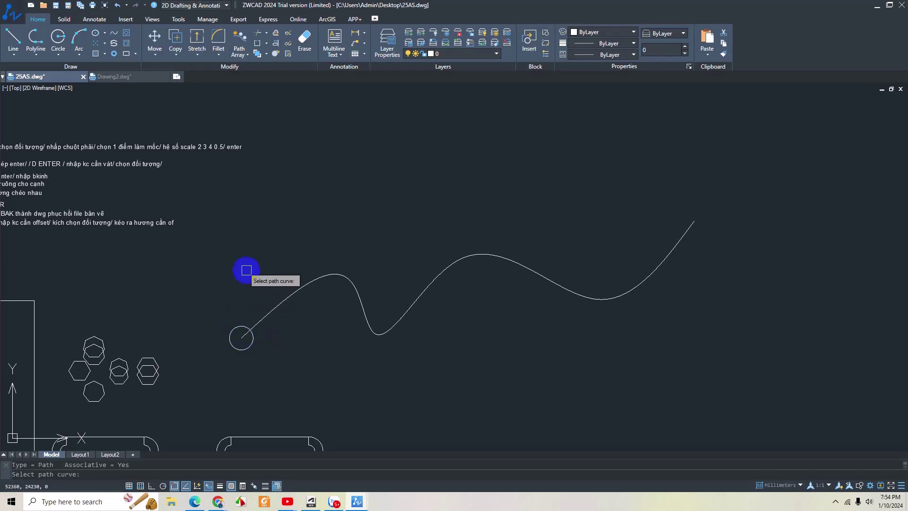
left_click(285, 303)
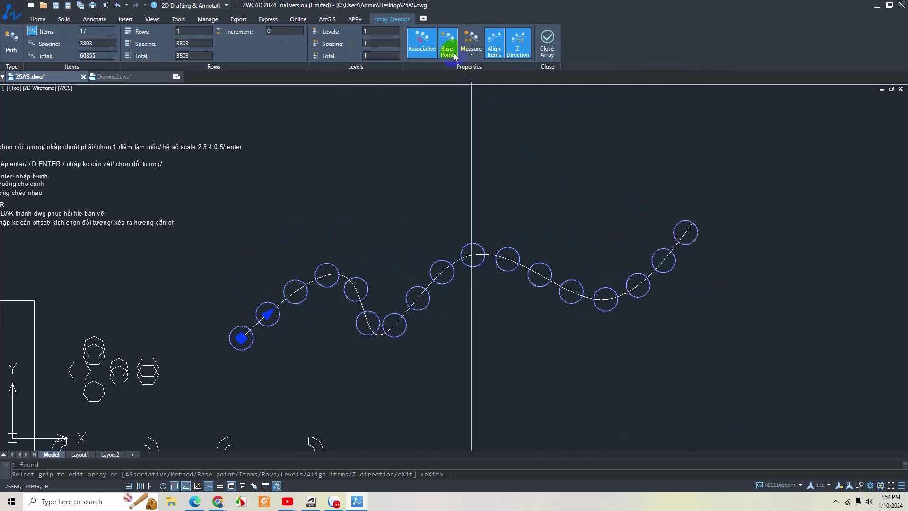
Step: Set the path array's item spacing to 2000, giving 32 circles
left_click(512, 47)
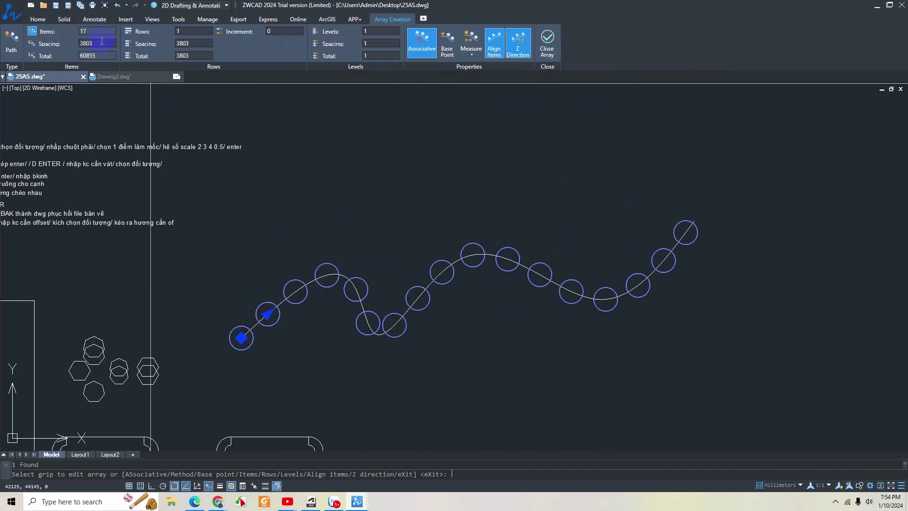
left_click_drag(101, 42, 53, 51)
type("2000")
key("Return")
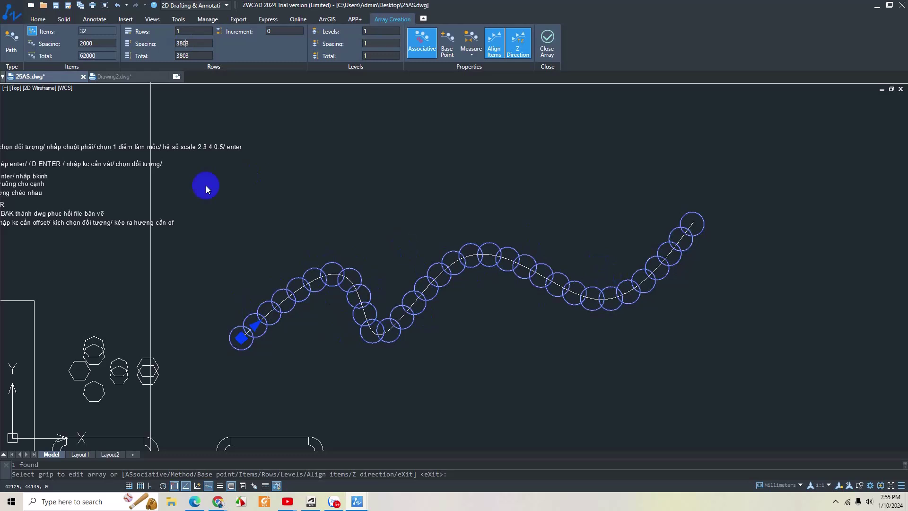
left_click(97, 55)
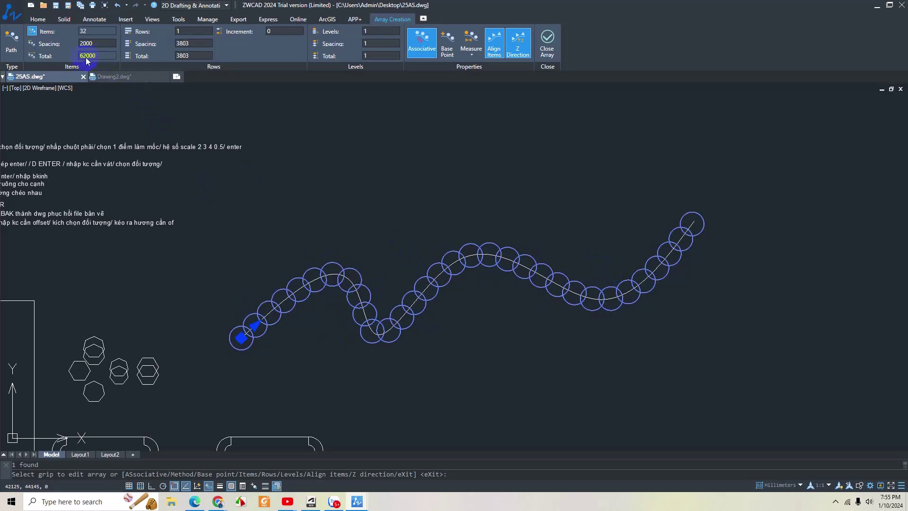
left_click(198, 43)
left_click_drag(200, 44, 170, 48)
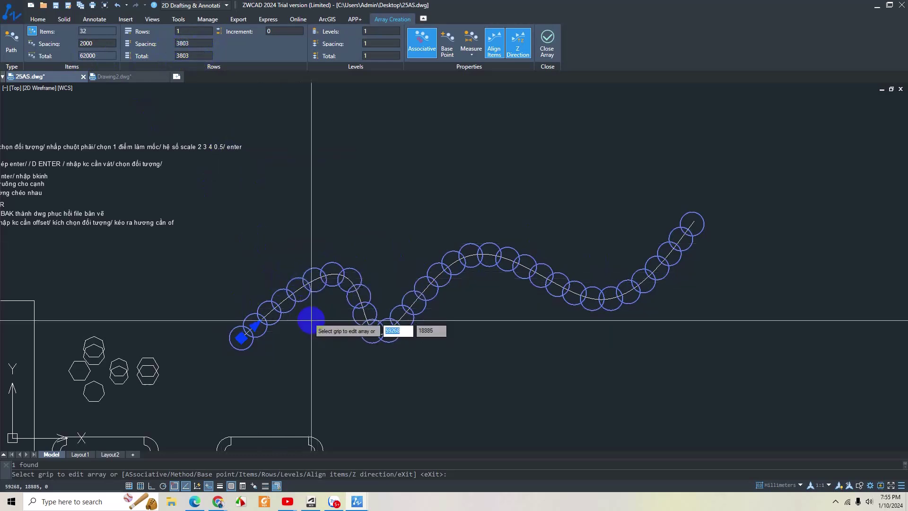
Step: Try 2–3 rows at 4000 spacing, then settle on 1 row and close the array
left_click(178, 31)
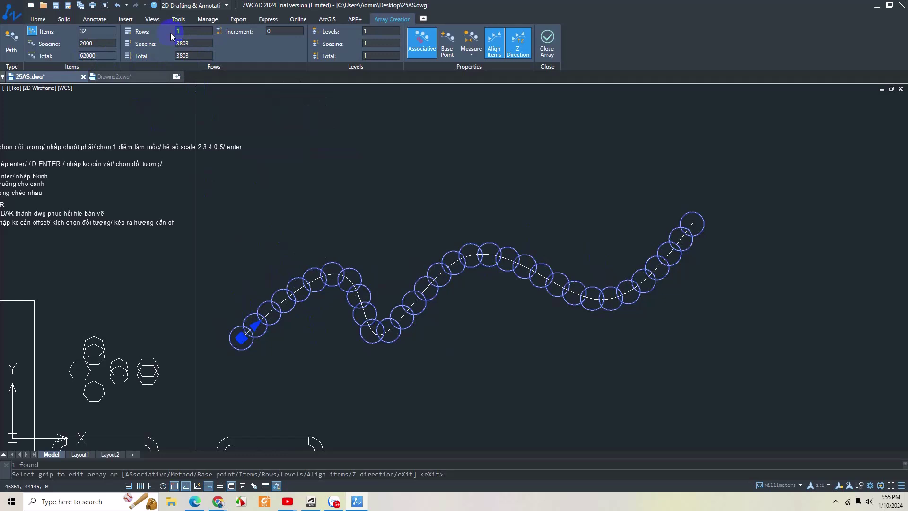
type("2")
key("Return")
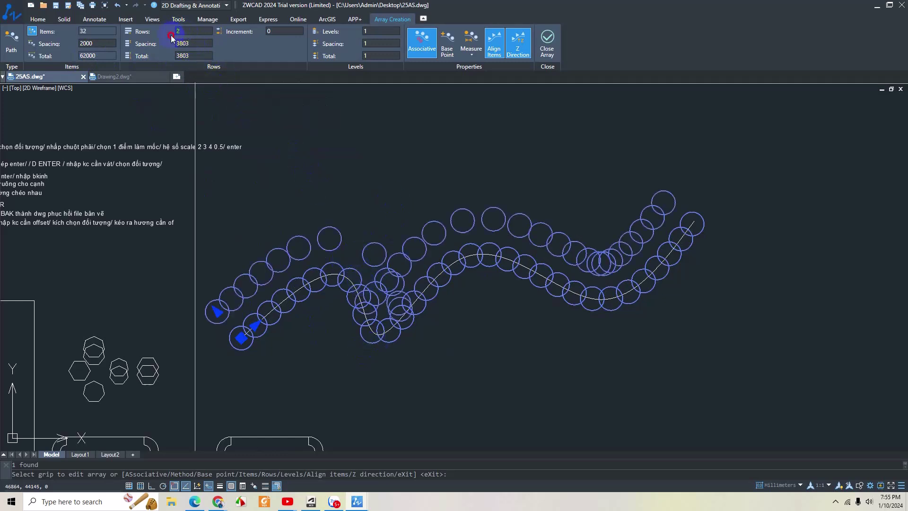
left_click(195, 44)
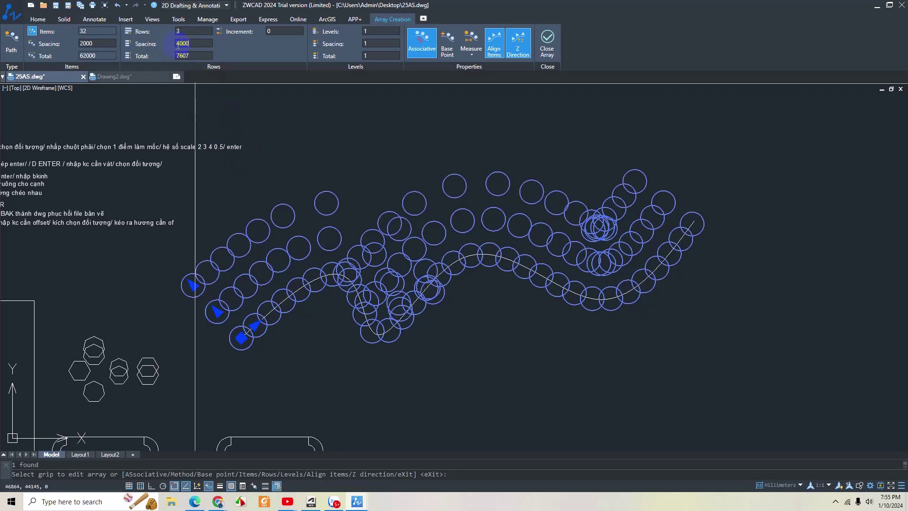
type("4000")
key("Return")
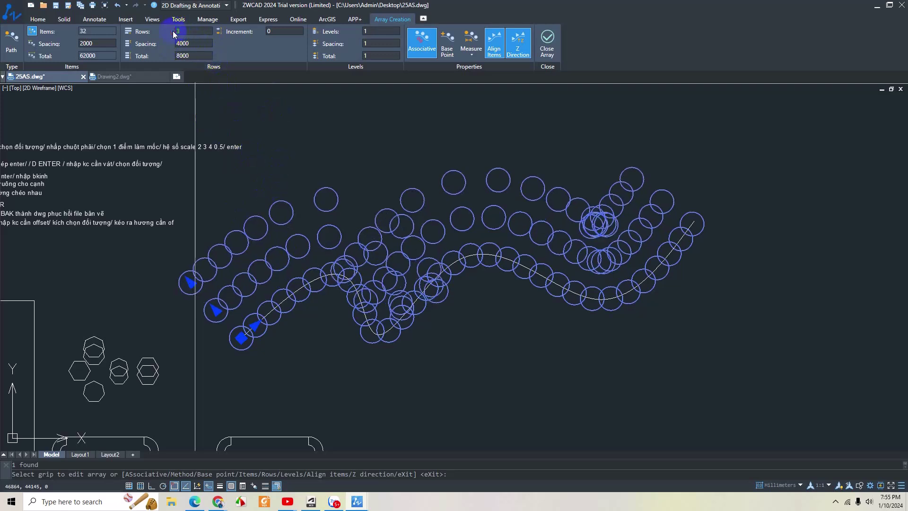
type("1")
key("Return")
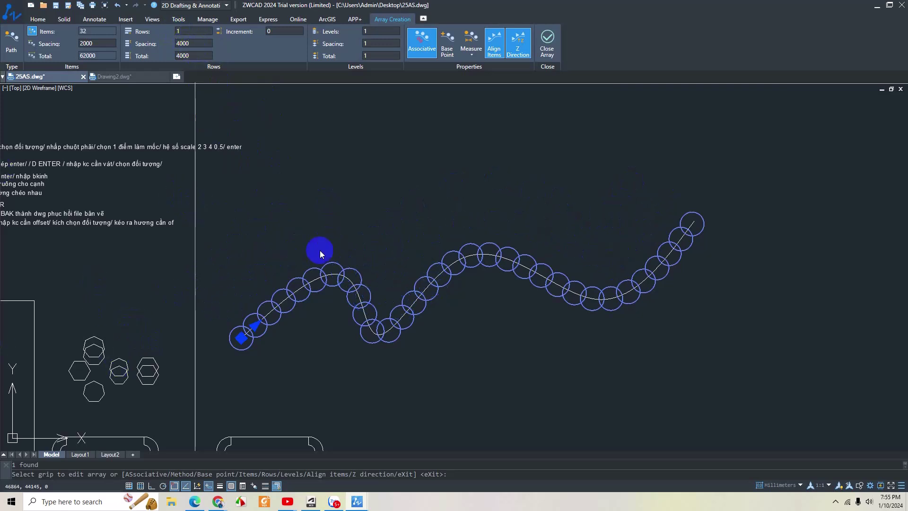
left_click(547, 43)
Step: Renumber the new note line from 31.1 to 23.1
scroll(445, 234, "down", 5)
left_click(577, 285)
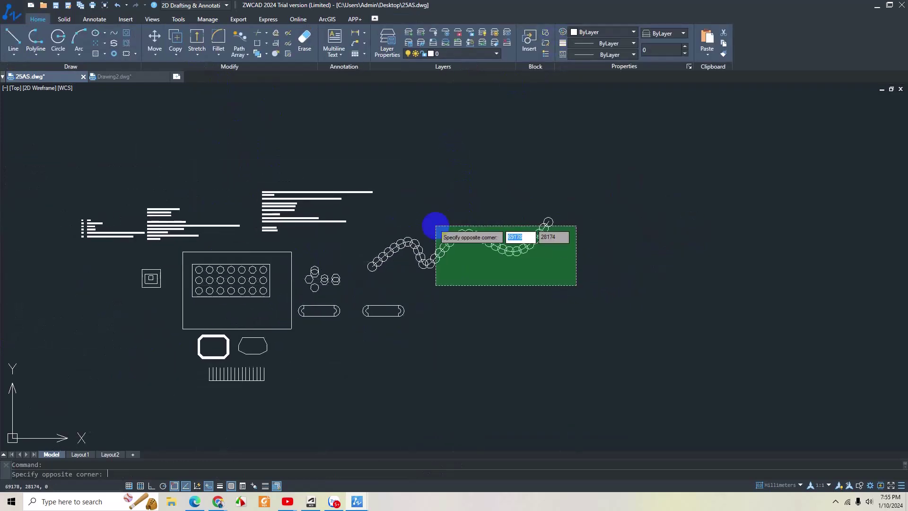
left_click(406, 183)
middle_click_drag(416, 188, 414, 227)
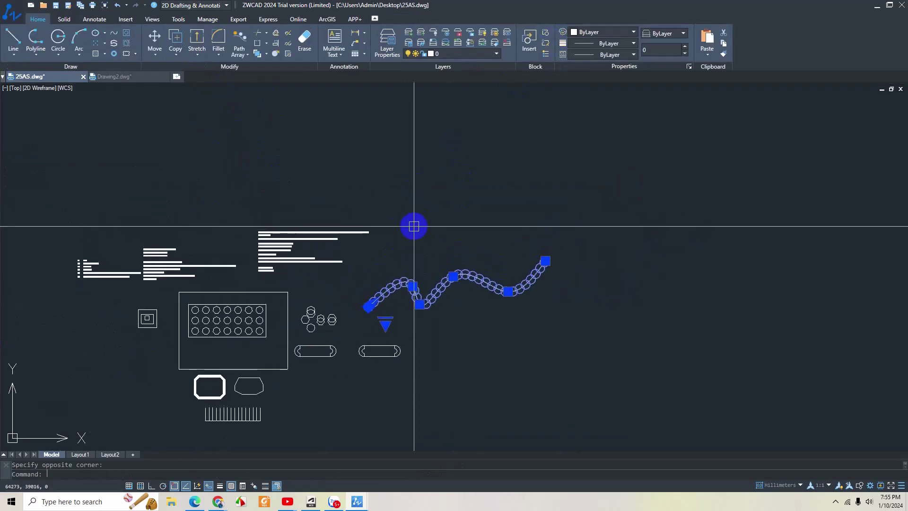
key("Escape")
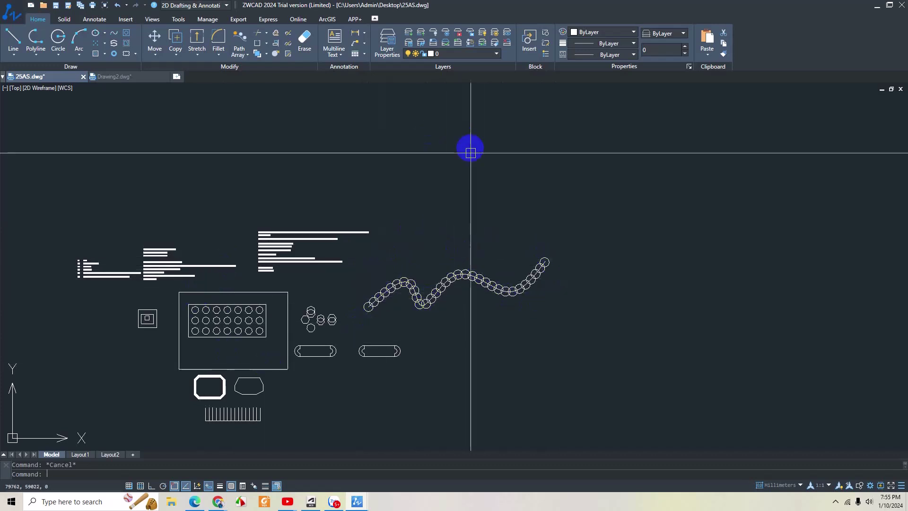
middle_click_drag(477, 194, 468, 202)
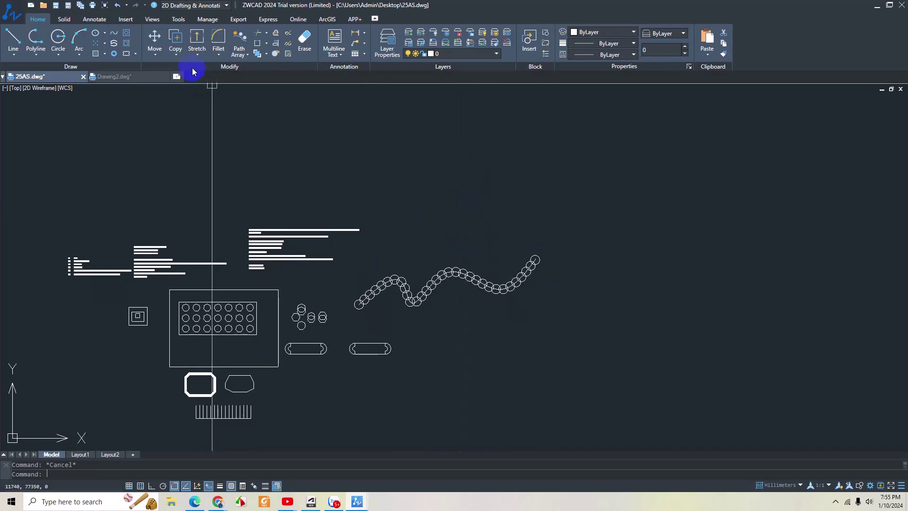
mouse_move(331, 190)
middle_mouse_down()
mouse_move(342, 138)
mouse_move(327, 115)
middle_mouse_up()
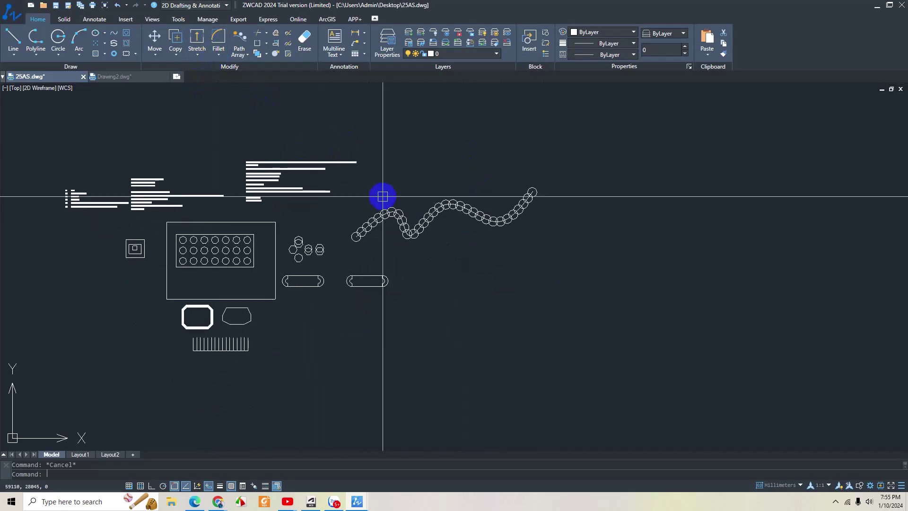
key("Return")
scroll(246, 207, "up", 4)
double_click(273, 184)
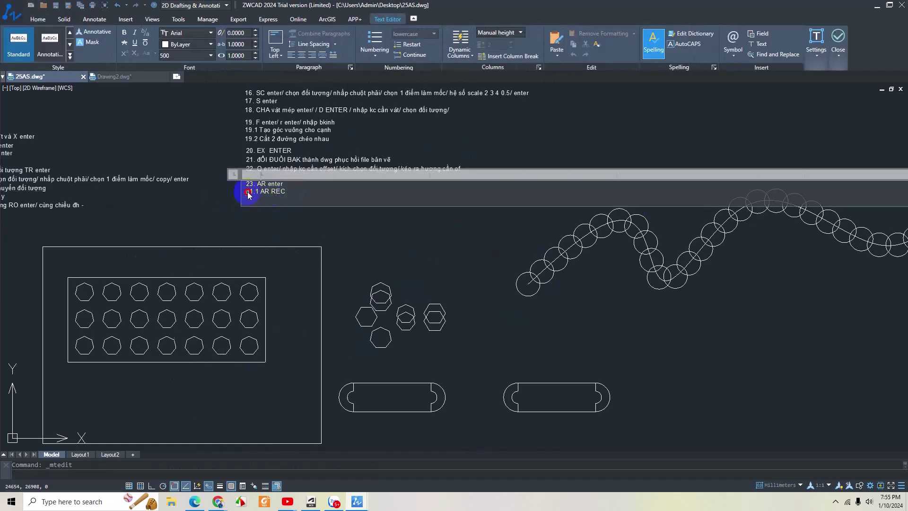
left_click_drag(248, 193, 254, 194)
type("23")
Step: Type the '23.2 THEO ĐƯỜNG BẤT KỲ' and '23.3 THEO ĐƯỜNG TRÒN' note lines
type("EO")
key("BackSpace")
key("BackSpace")
key("BackSpace")
type("NG BẤT KỲ")
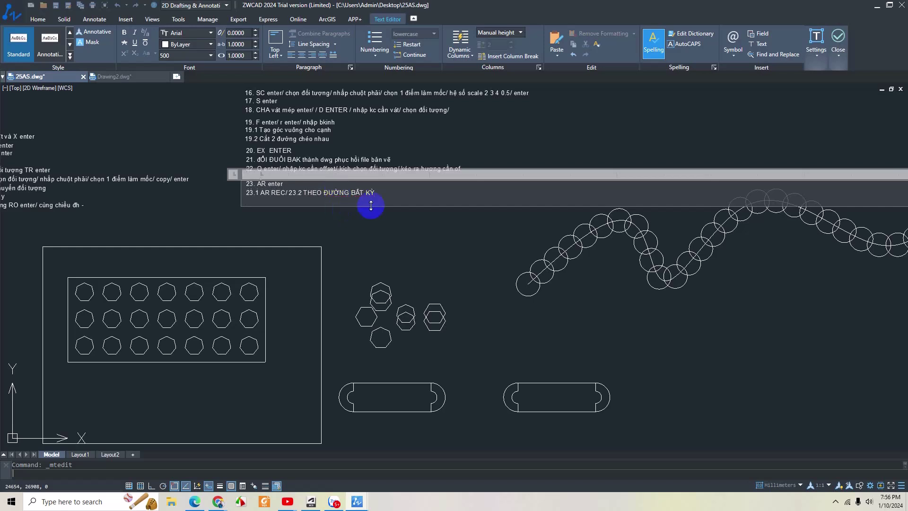
type("3 TR")
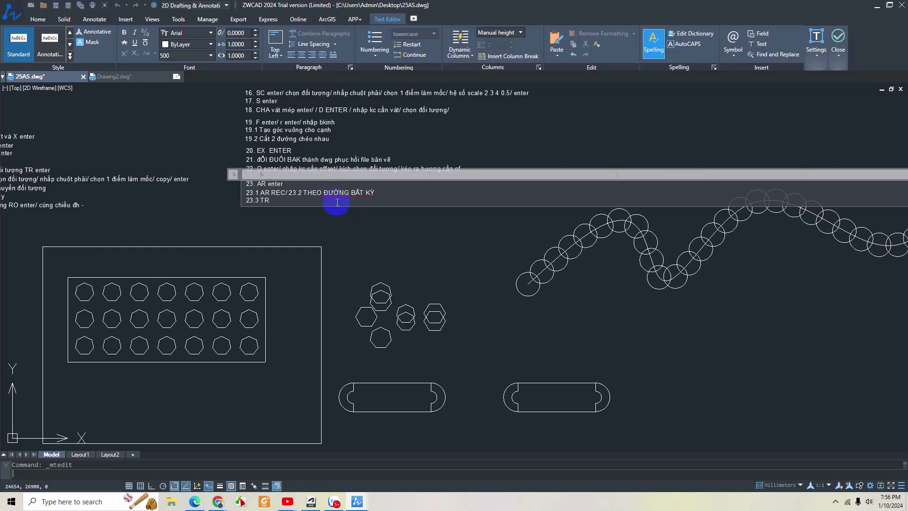
key("BackSpace")
key("BackSpace")
type("THEO FF")
type("UO")
key("BackSpace")
key("BackSpace")
key("BackSpace")
Step: Finish the notes text with 'GF TRON' and bring the empty frame area into view
type("GF")
type(" TRON")
left_click(266, 244)
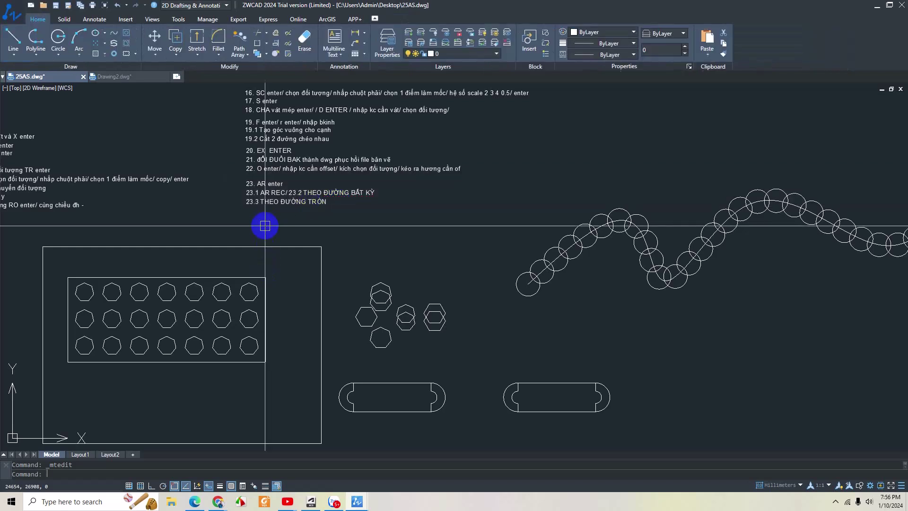
scroll(575, 308, "down", 4)
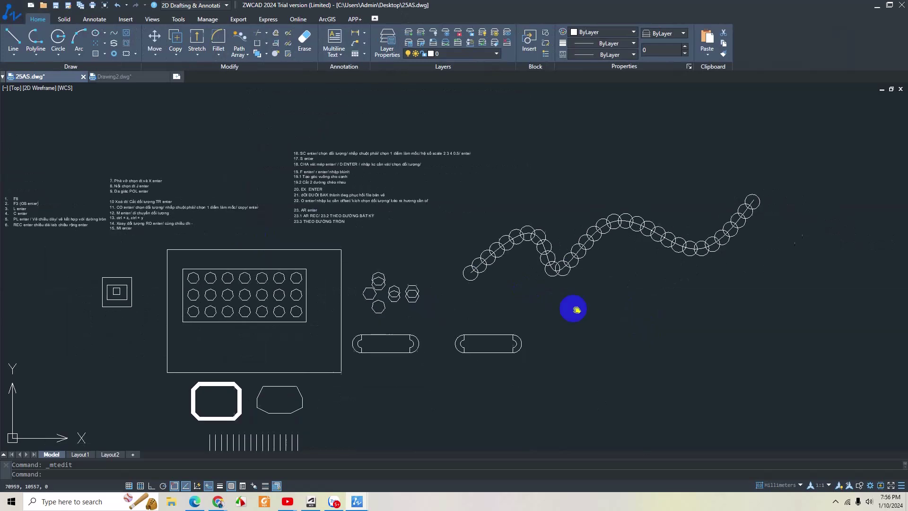
scroll(489, 251, "up", 2)
scroll(178, 267, "up", 3)
middle_click_drag(178, 268, 229, 249)
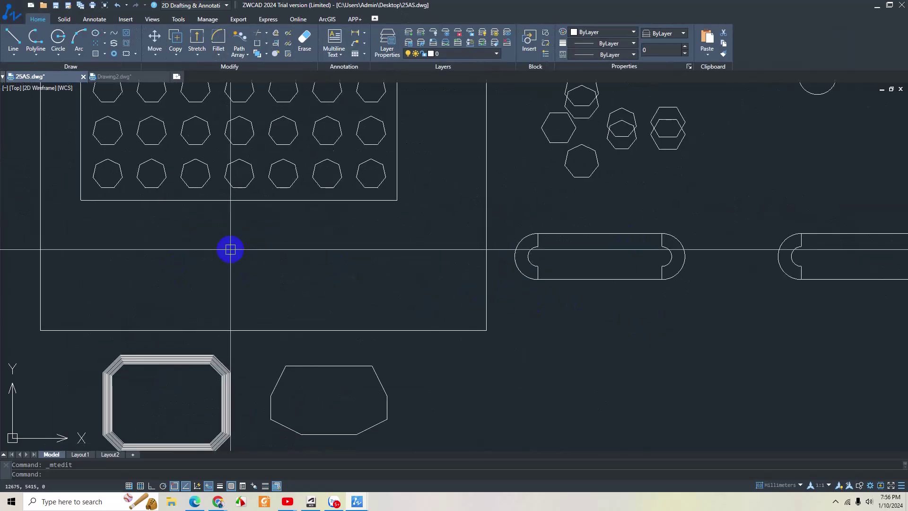
Step: Draw a large circle below the heptagon grid
type("c")
key("Return")
left_click(365, 269)
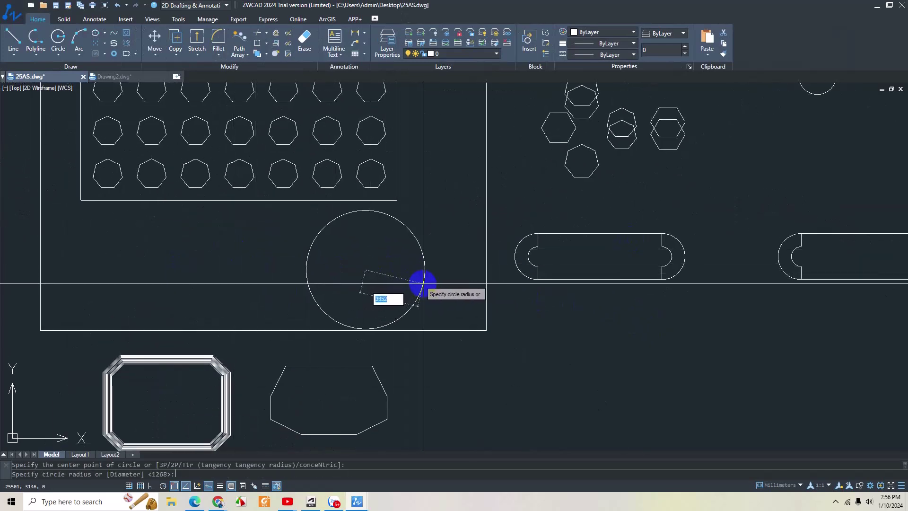
left_click(418, 287)
scroll(420, 236, "down", 2)
Step: Move the heptagon grid higher up, above the large circle
left_click_drag(196, 132, 424, 241)
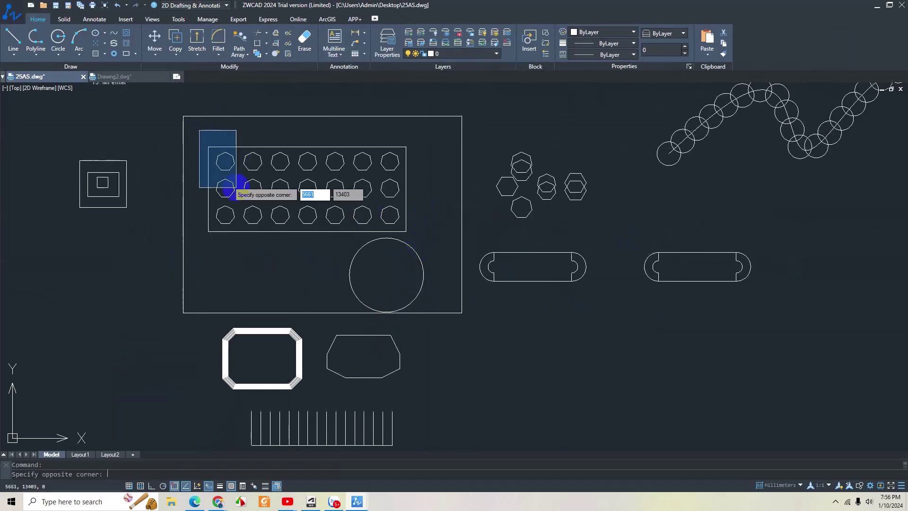
type("m")
key("Return")
left_click(425, 233)
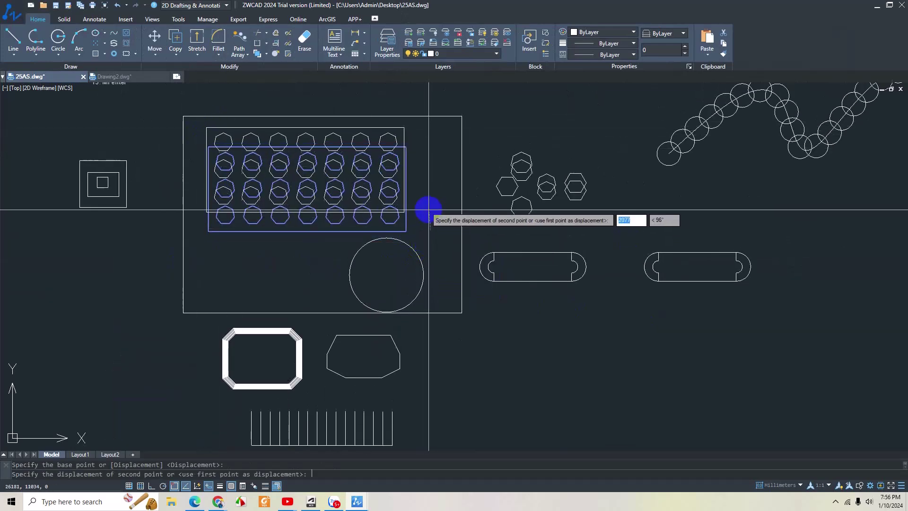
left_click(425, 211)
scroll(401, 253, "up", 2)
Step: Select the large circle for a move
left_click(403, 253)
left_click(367, 224)
type("m")
key("Return")
left_click(470, 237)
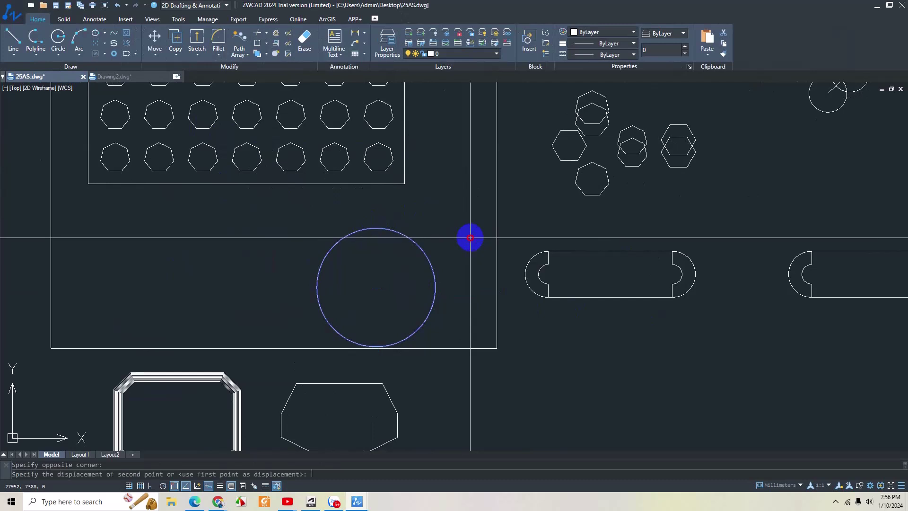
Step: Draw a small circle centred on the large circle's top quadrant
type("c")
key("Return")
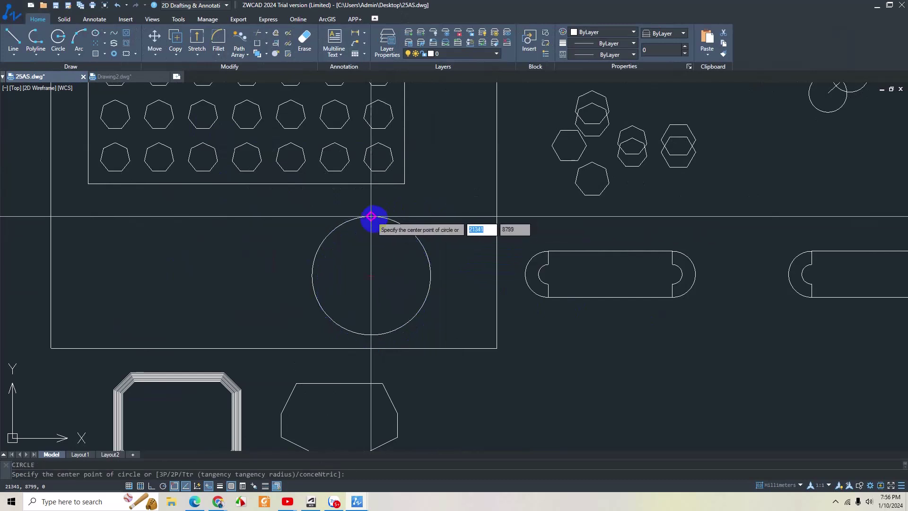
left_click(371, 217)
type("c")
key("Return")
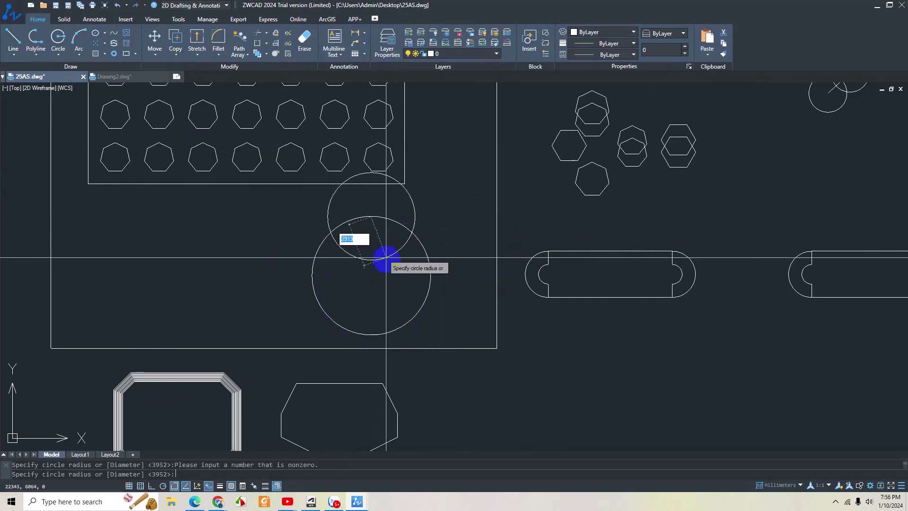
key("Escape")
type("c")
key("Return")
left_click(371, 216)
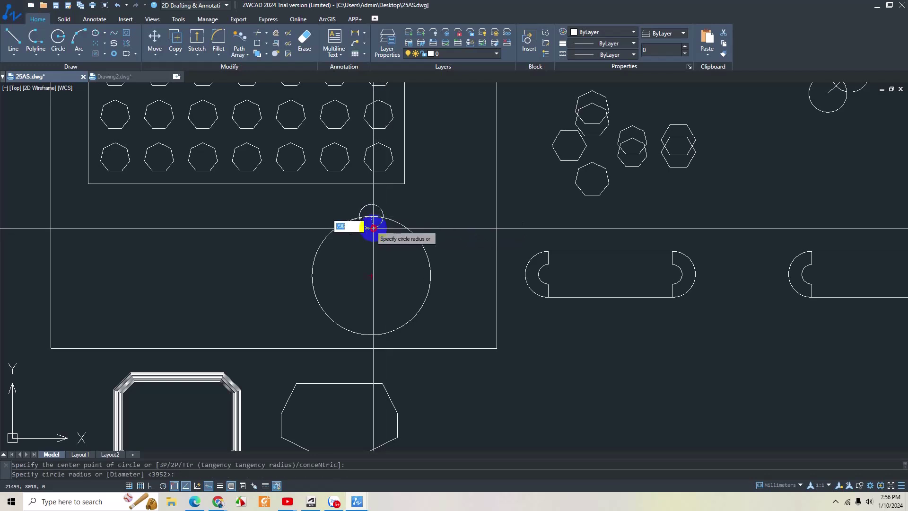
left_click(373, 228)
key("Escape")
middle_click_drag(370, 251, 351, 268)
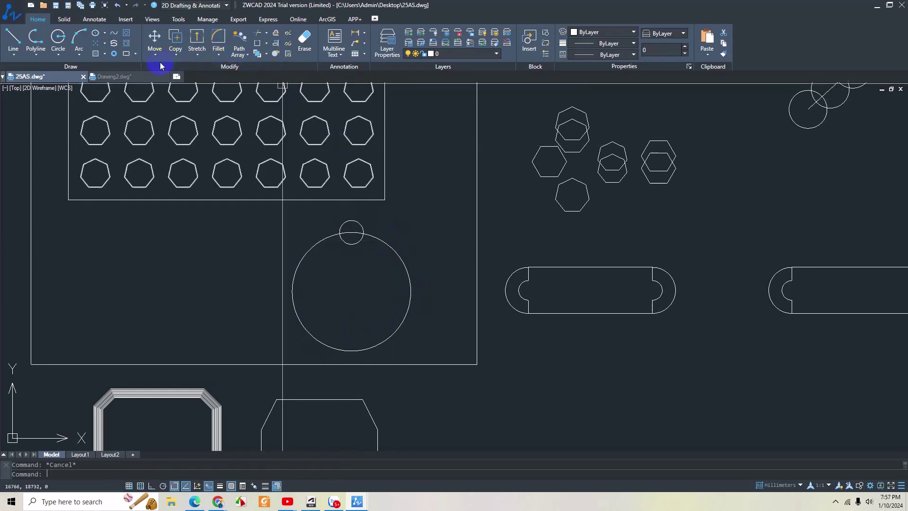
Step: Start a polar array of the small circle around the large circle's centre
left_click(234, 55)
left_click(246, 108)
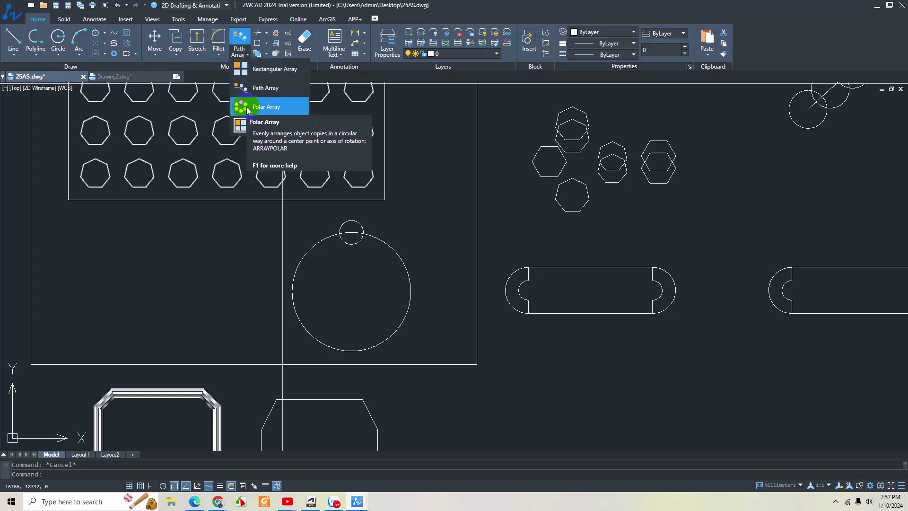
left_click(246, 107)
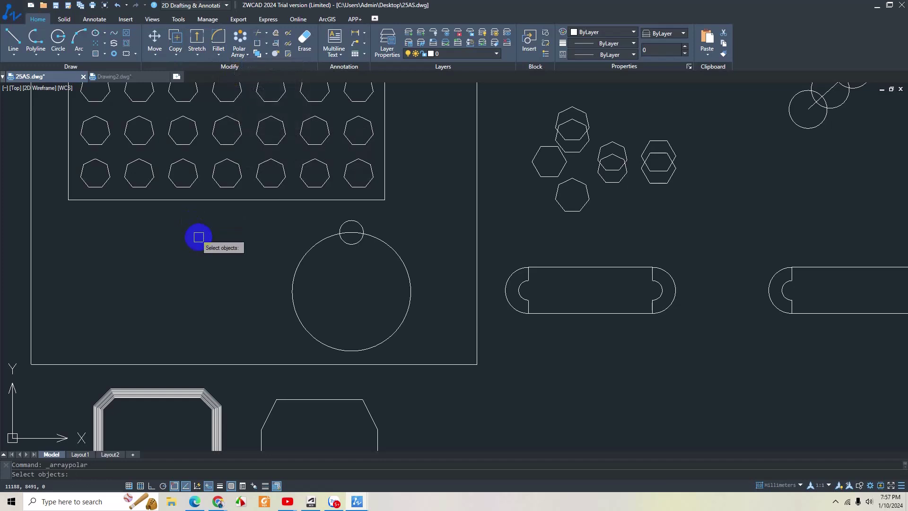
left_click(312, 207)
left_click(355, 260)
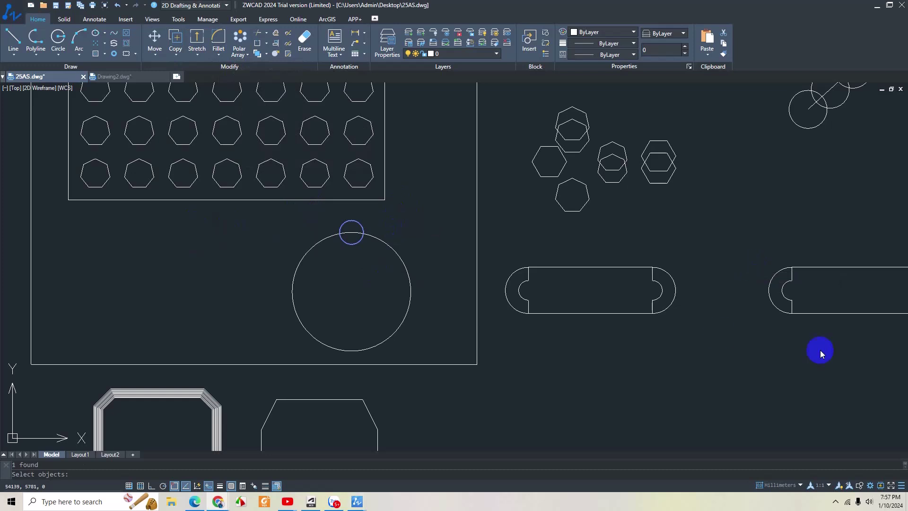
right_click(387, 222)
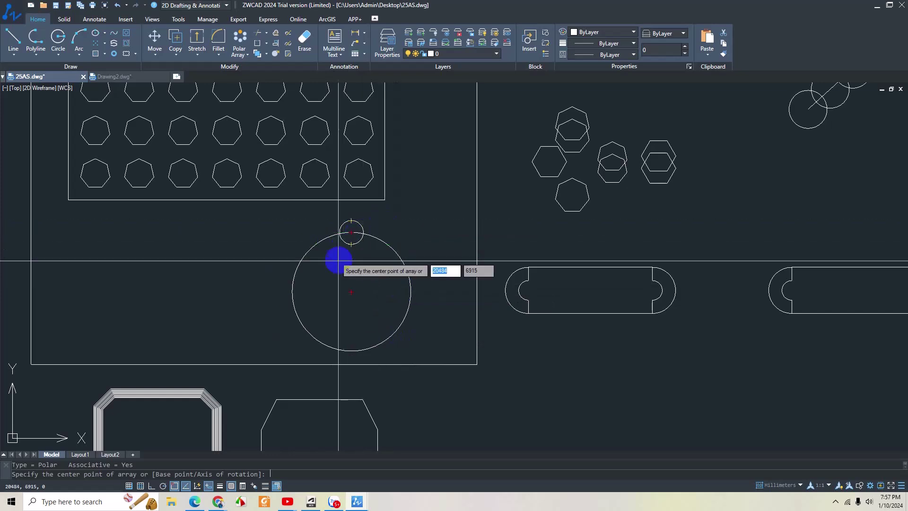
left_click(350, 293)
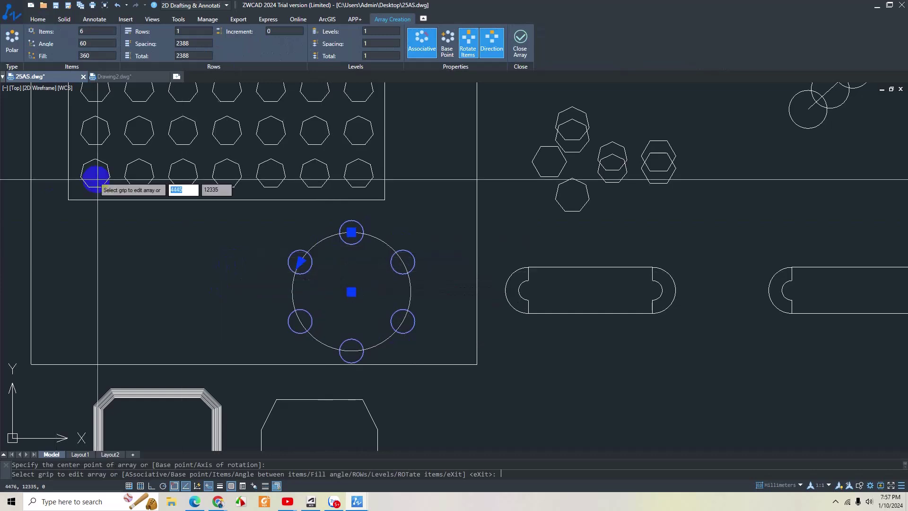
Step: Set the array to 12 items and try fill angles of 180 and 90 degrees
left_click(74, 37)
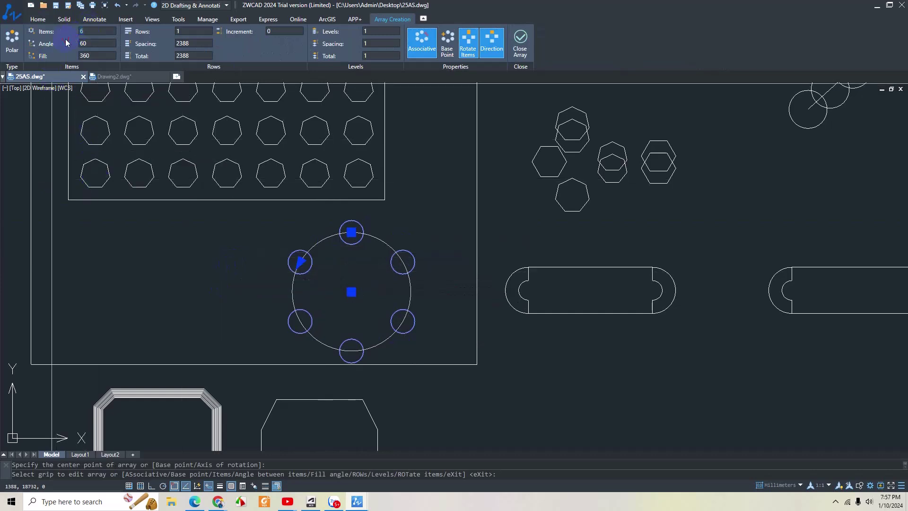
type("12")
left_click(197, 31)
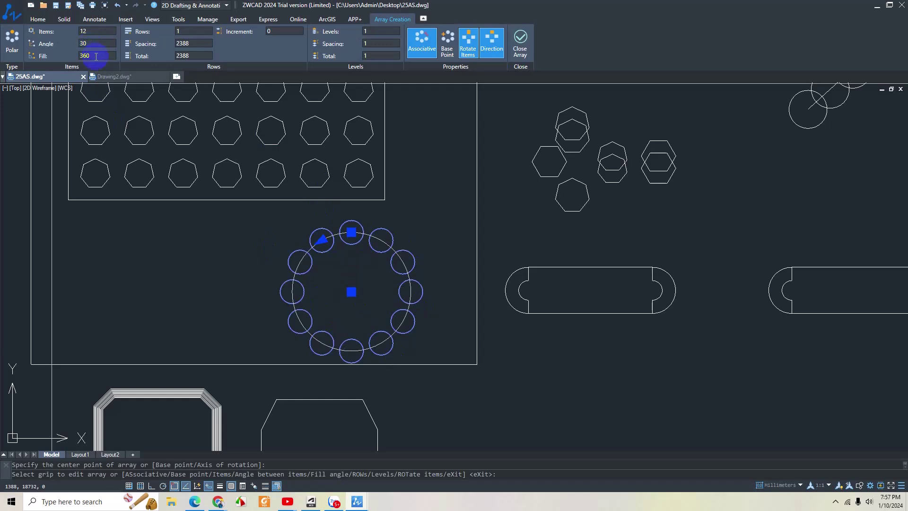
left_click_drag(90, 56, 60, 62)
type("180")
left_click(105, 31)
left_click(716, 288)
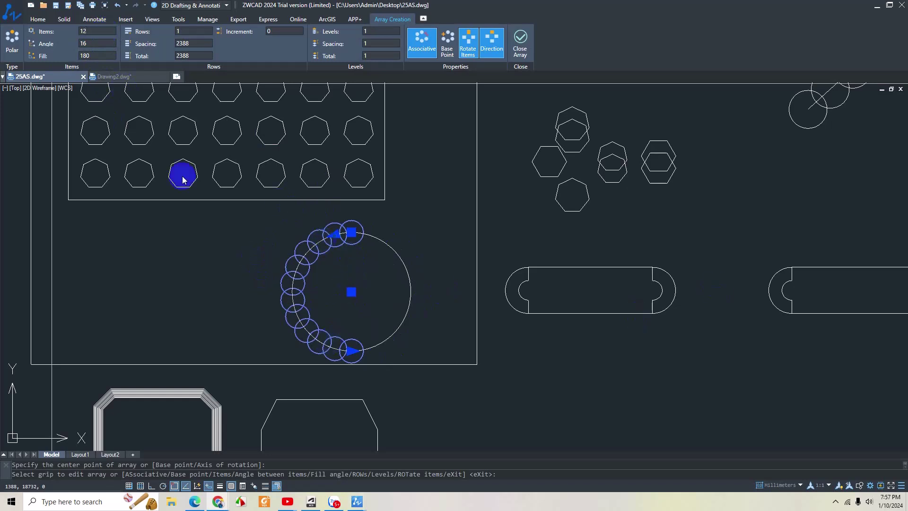
left_click_drag(101, 56, 64, 58)
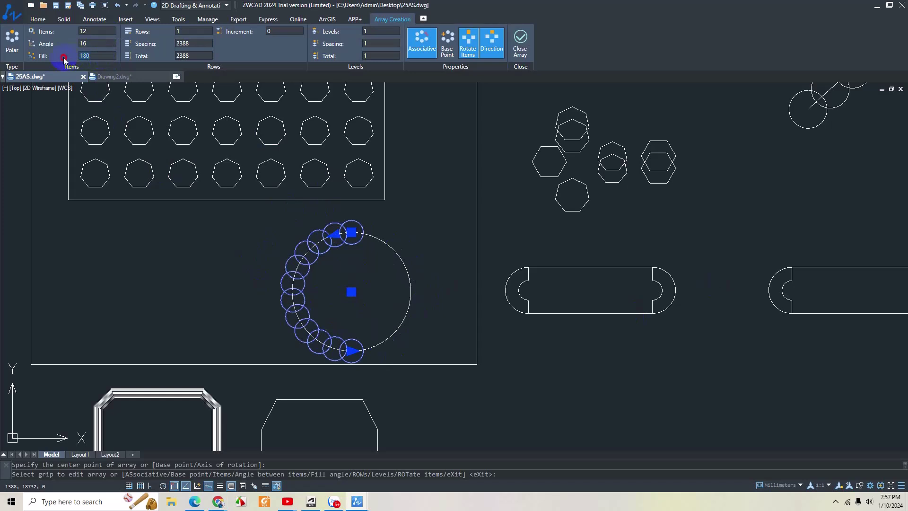
type("90")
left_click(94, 41)
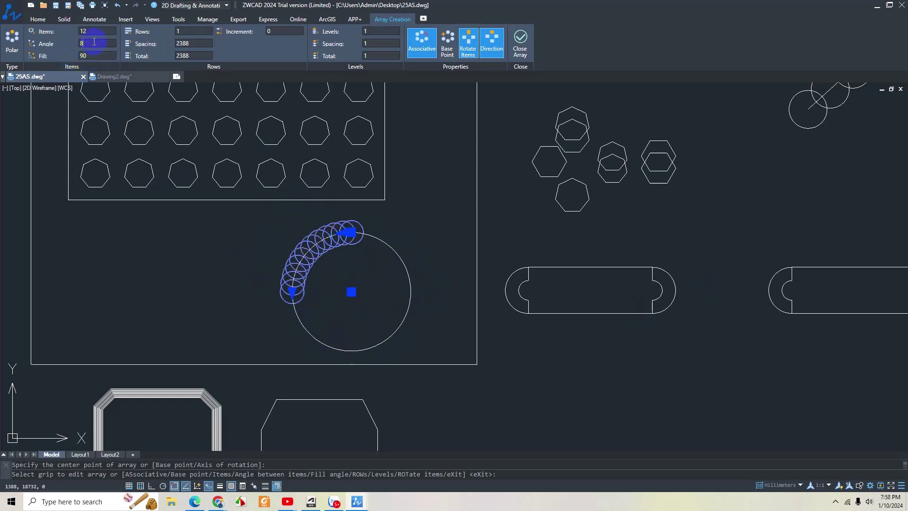
Step: Try a 270-degree fill, then settle on a full 360-degree fill and close the array
left_click_drag(95, 55, 78, 57)
left_click(81, 55)
key("Delete")
type("27")
key("Return")
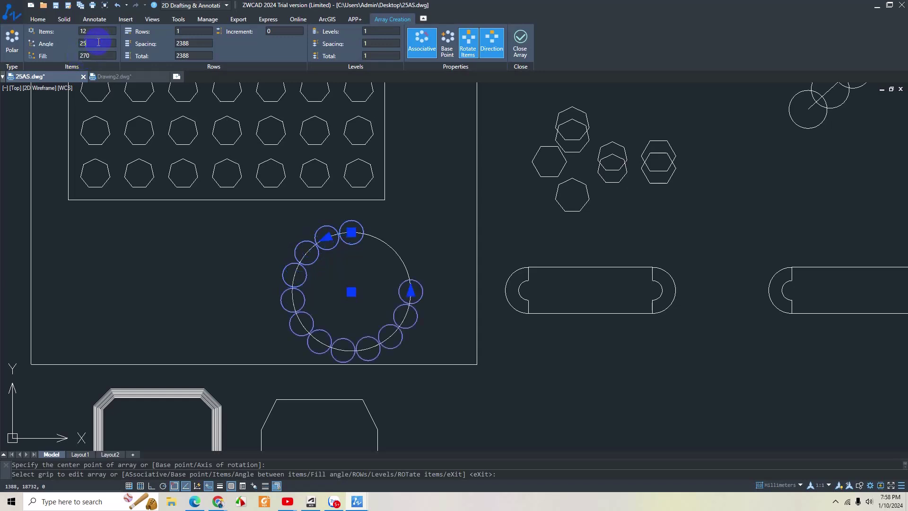
left_click(97, 53)
left_click_drag(94, 55, 77, 60)
type("360")
key("Return")
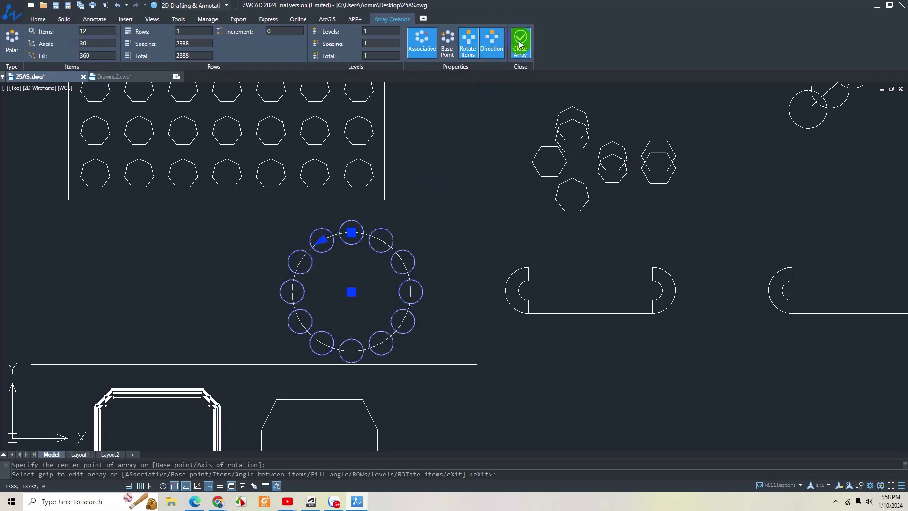
left_click(520, 44)
left_click(425, 309)
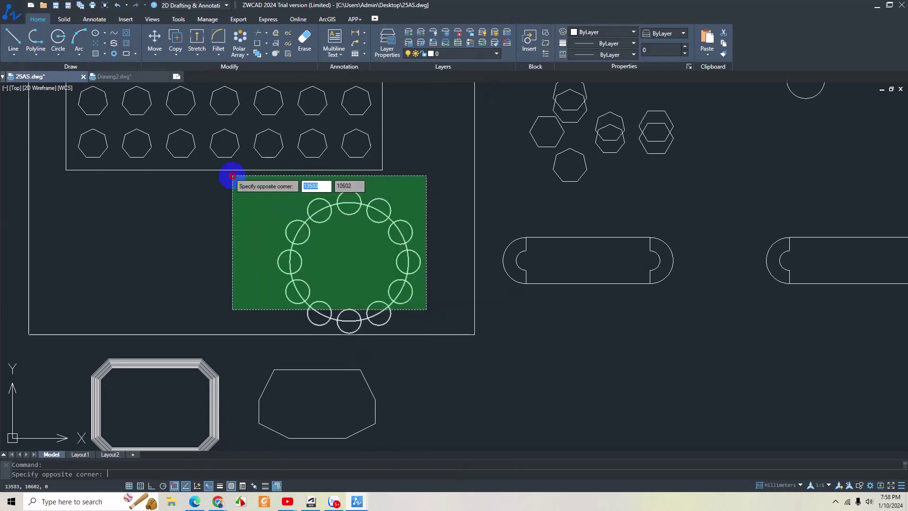
left_click(232, 176)
scroll(243, 196, "down", 3)
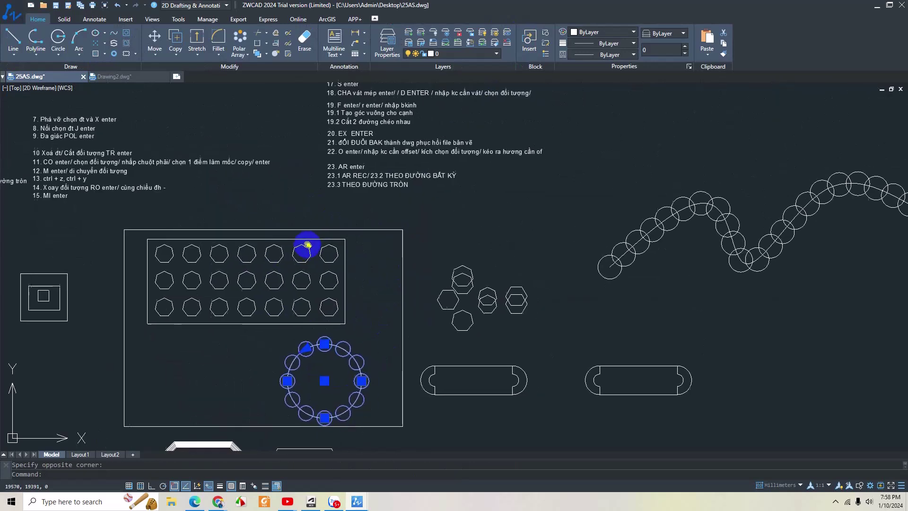
scroll(348, 213, "up", 2)
scroll(324, 189, "down", 2)
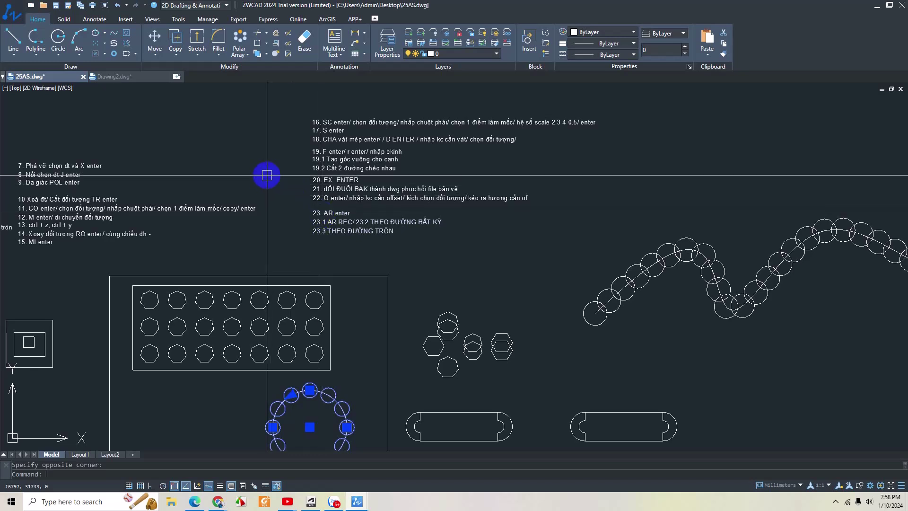
scroll(267, 175, "down", 3)
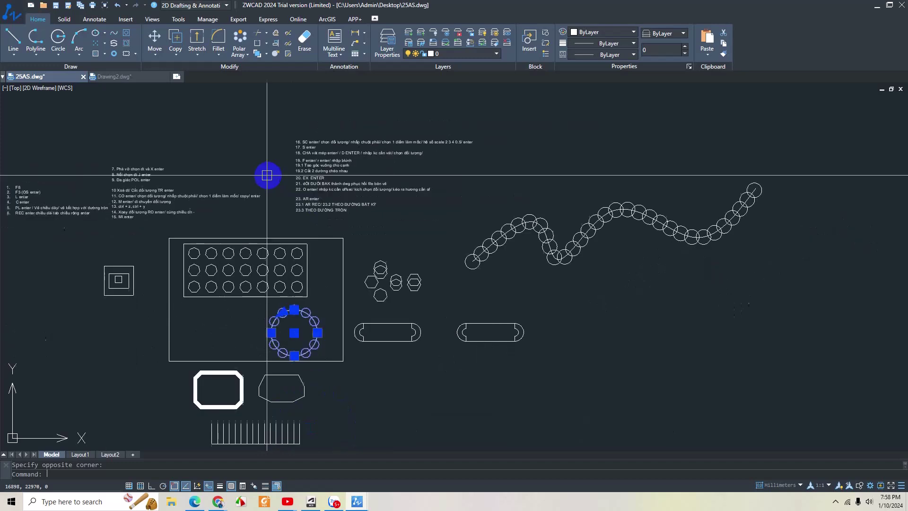
scroll(283, 201, "down", 2)
left_click(72, 120)
left_click(594, 294)
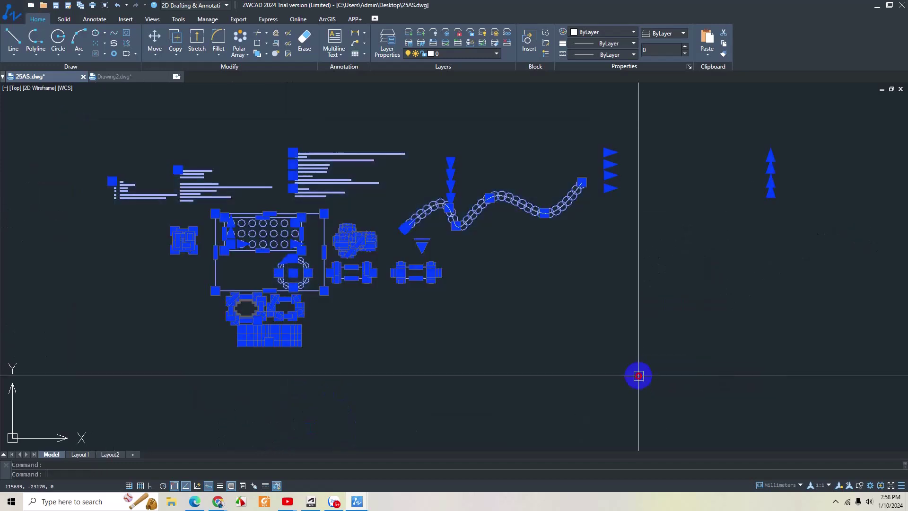
middle_click_drag(462, 263, 461, 279)
key("Escape")
scroll(461, 279, "up", 3)
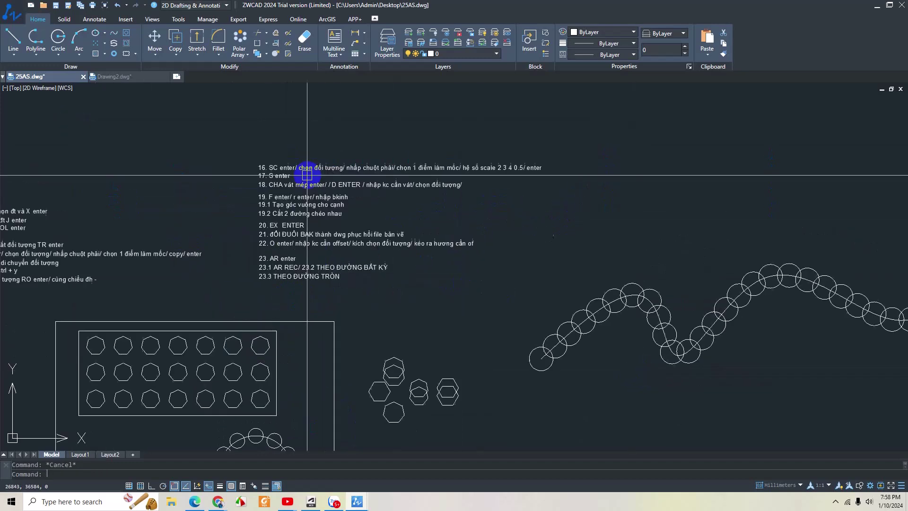
scroll(436, 208, "up", 2)
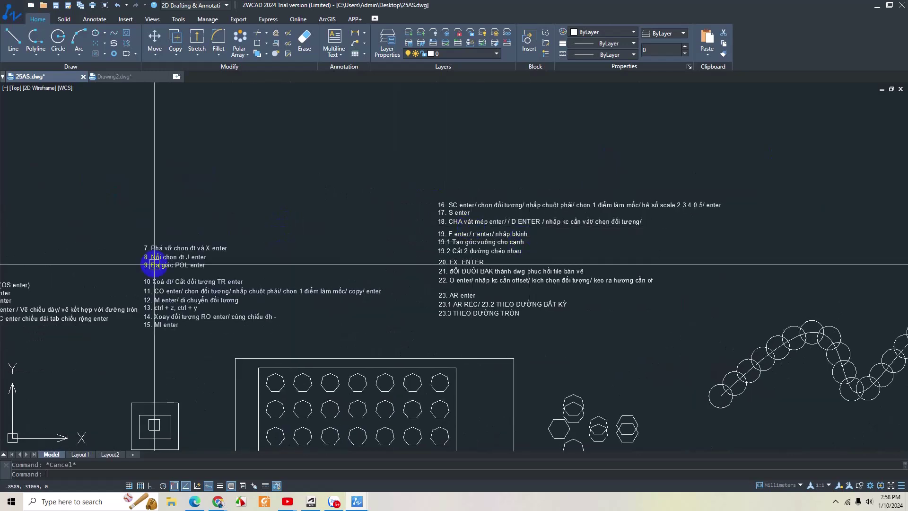
scroll(155, 262, "down", 1)
scroll(164, 230, "up", 1)
middle_click_drag(284, 221, 250, 238)
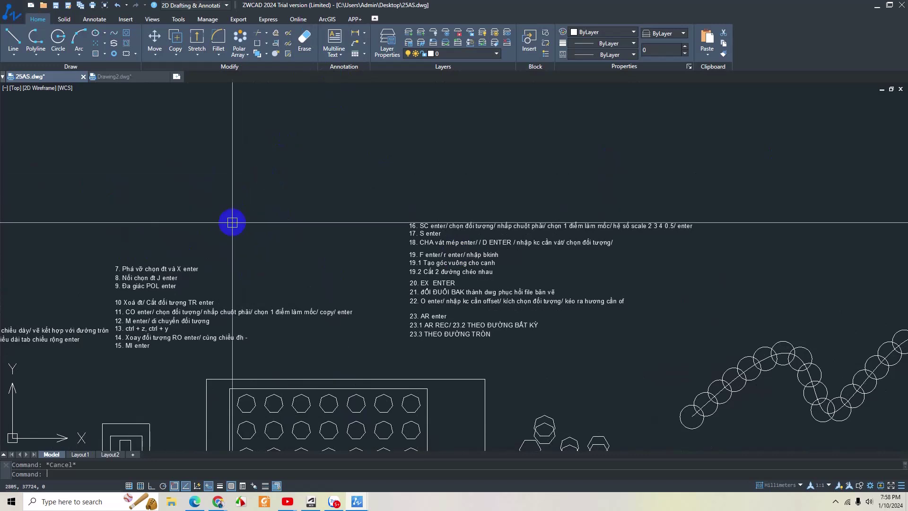
middle_click_drag(305, 217, 271, 216)
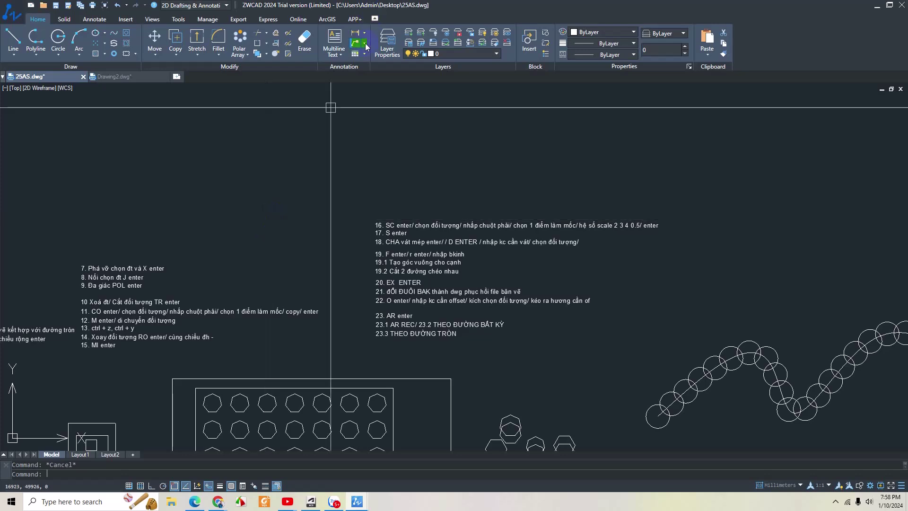
mouse_move(383, 177)
middle_mouse_down()
mouse_move(351, 227)
mouse_move(346, 211)
middle_mouse_up()
middle_click_drag(335, 318, 318, 265)
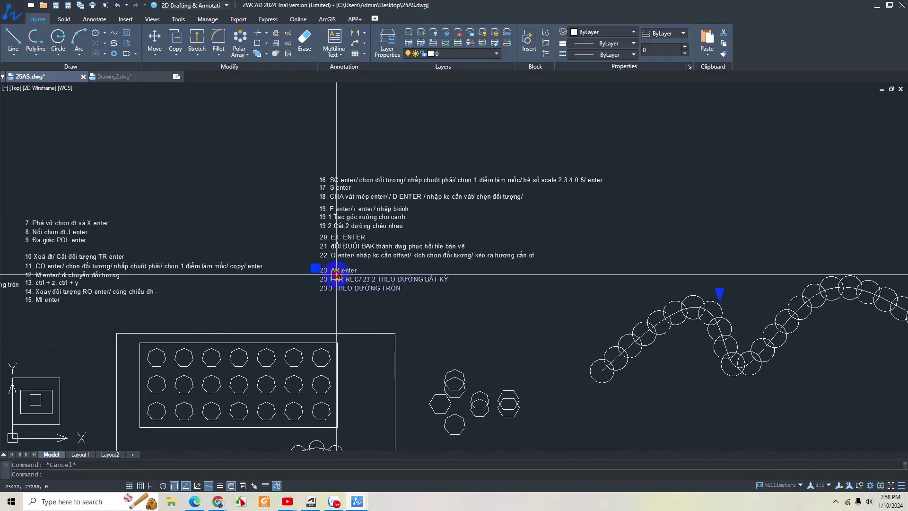
left_click(318, 268)
Step: Copy the item 23 note and place the copy above the notes list
type("co")
key("Return")
left_click(389, 275)
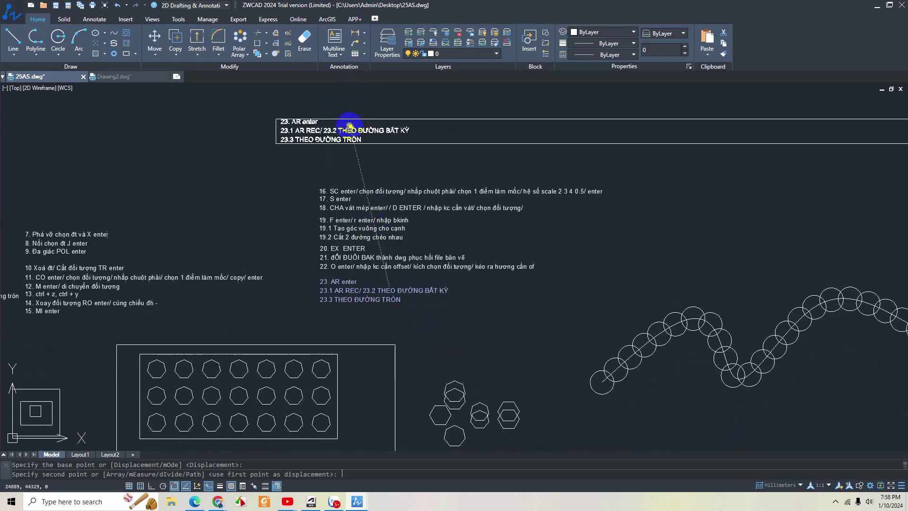
middle_click_drag(340, 126, 294, 223)
left_click(297, 213)
key("Escape")
Step: Edit the copy: delete lines 23.1–23.3 and change it to '24. ST enter'
double_click(274, 216)
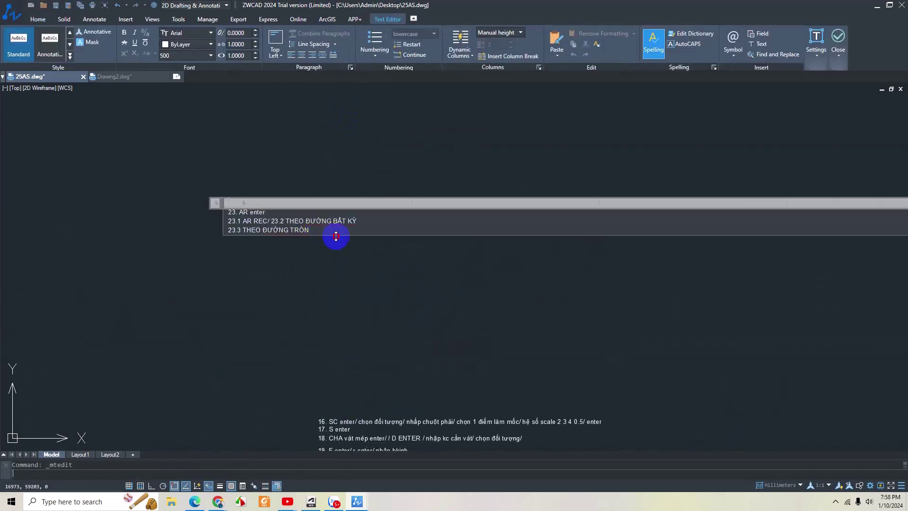
key("Escape")
left_click(473, 263)
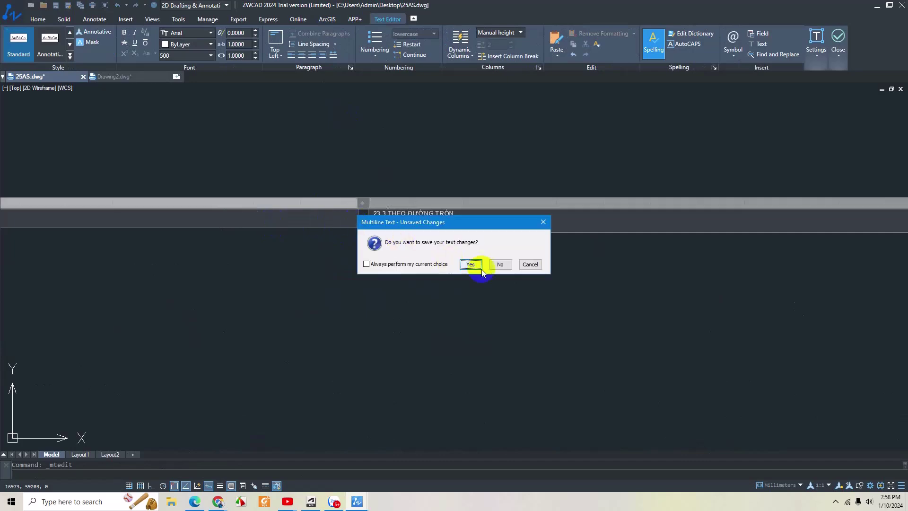
scroll(208, 227, "up", 5)
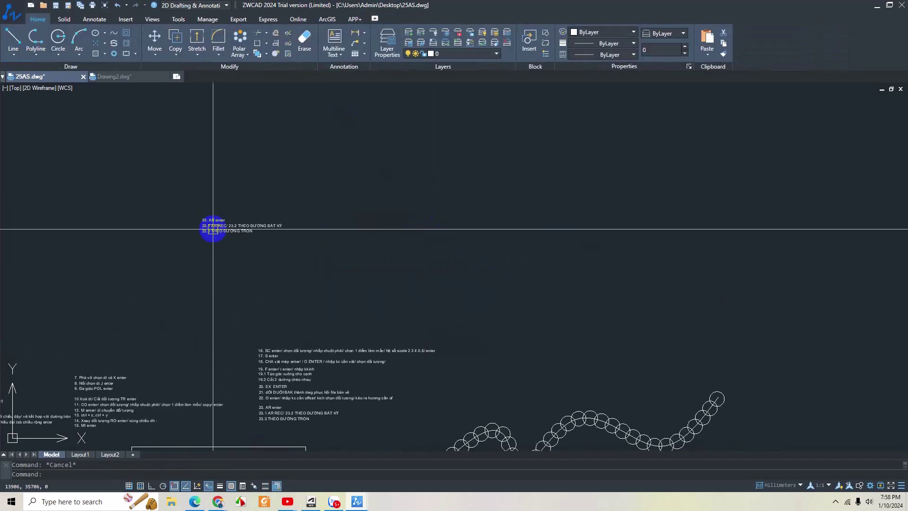
scroll(208, 227, "up", 3)
double_click(345, 239)
left_click_drag(369, 246, 170, 222)
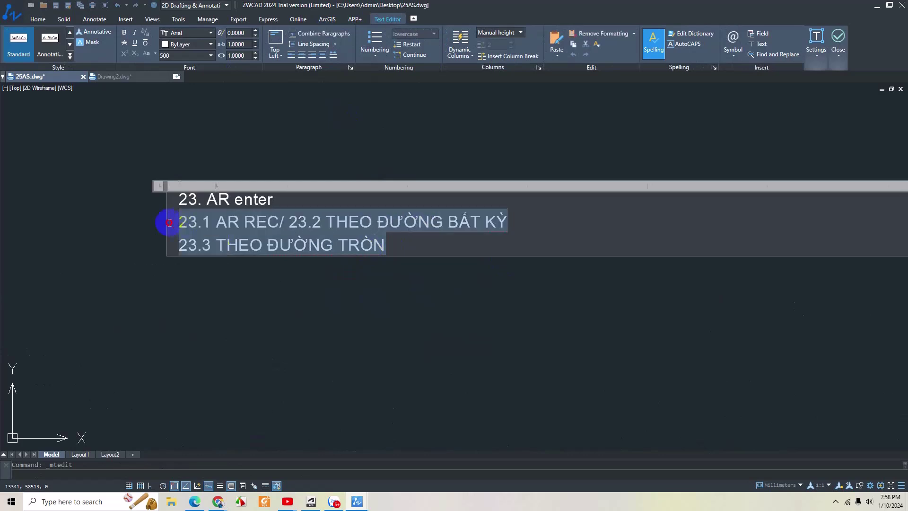
key("Delete")
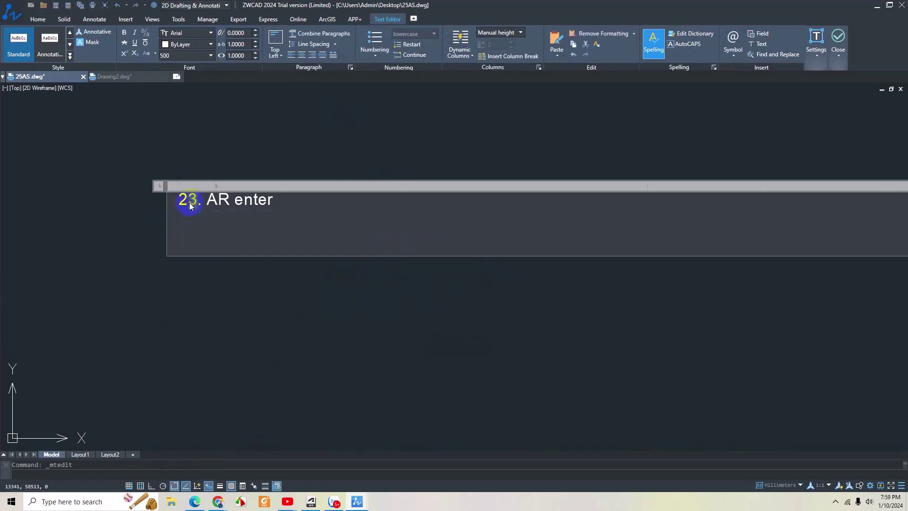
type("4")
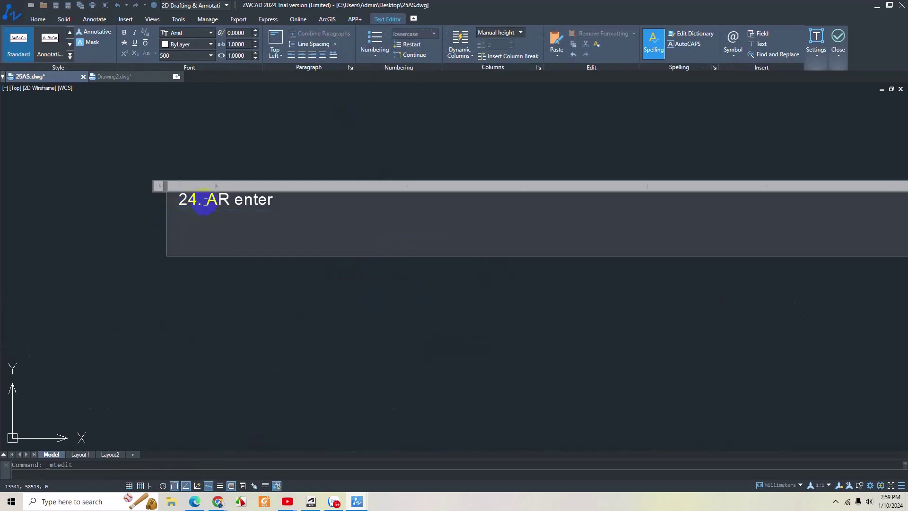
left_click_drag(205, 201, 305, 201)
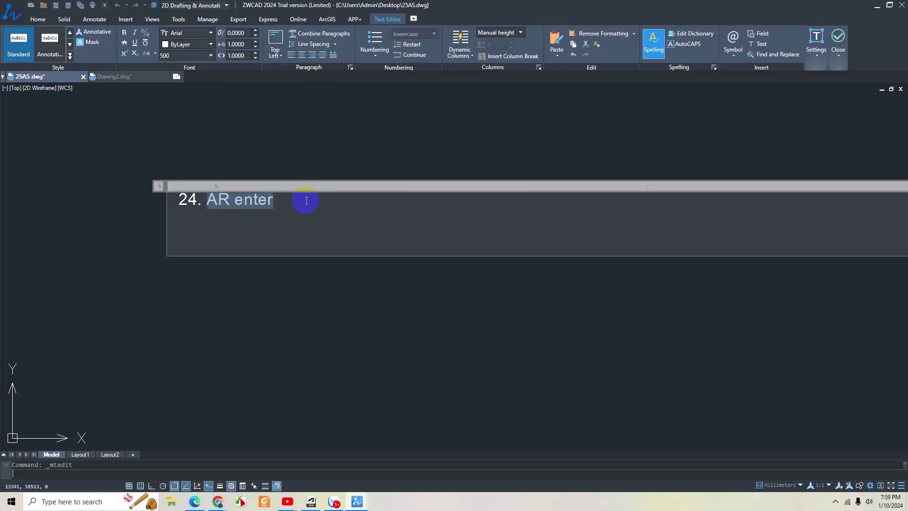
type("ST e")
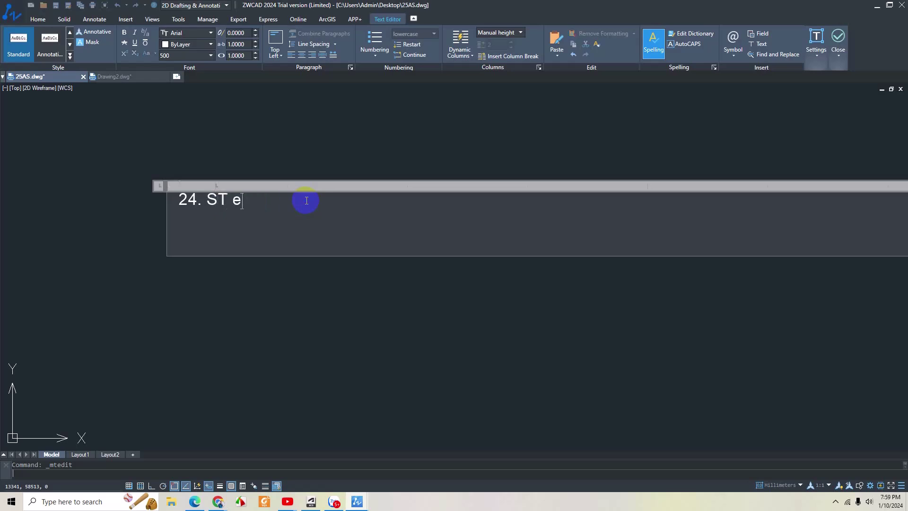
type("nter")
key("ctrl+Return")
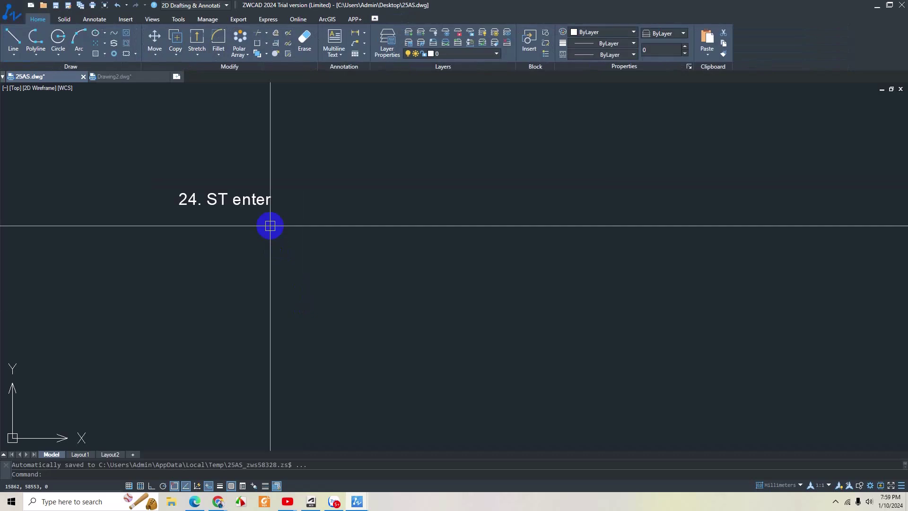
Step: Open the text style settings with ST and review the existing styles, keeping Standard
type("ST")
key("Return")
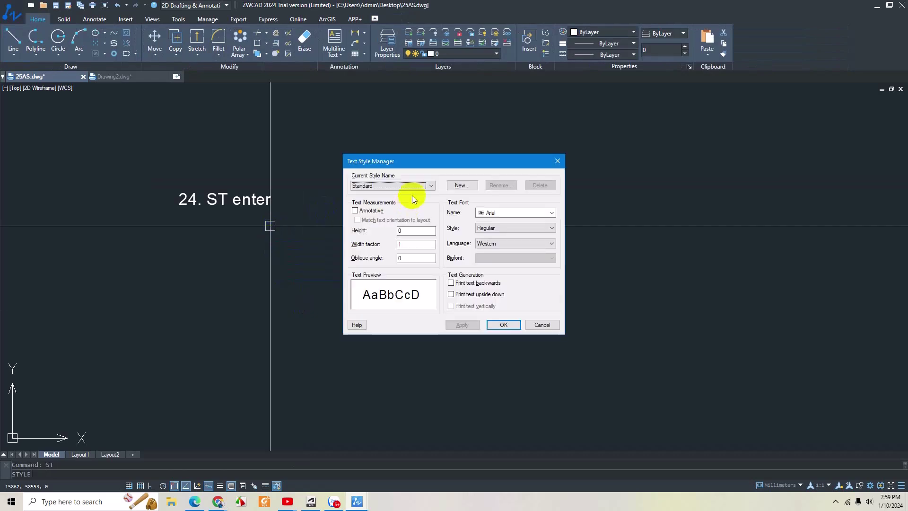
left_click_drag(406, 163, 382, 161)
left_click(382, 183)
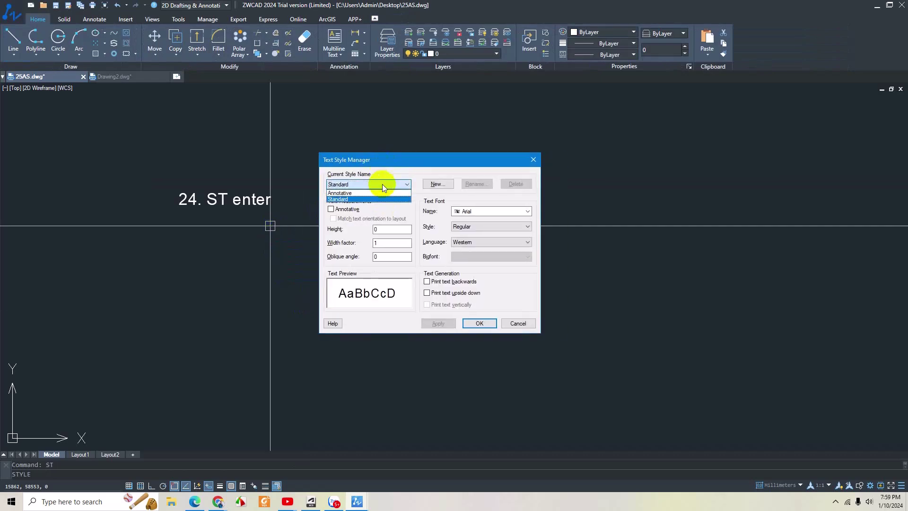
left_click(354, 199)
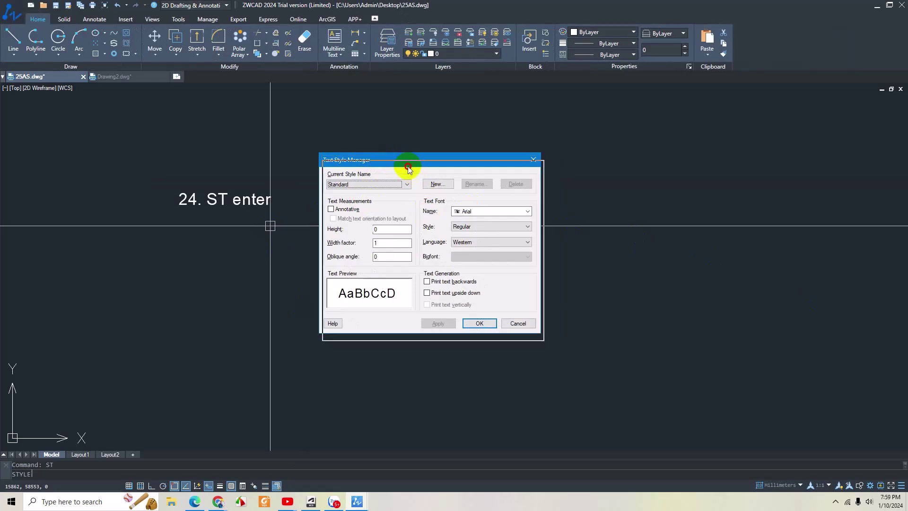
left_click_drag(406, 162, 409, 169)
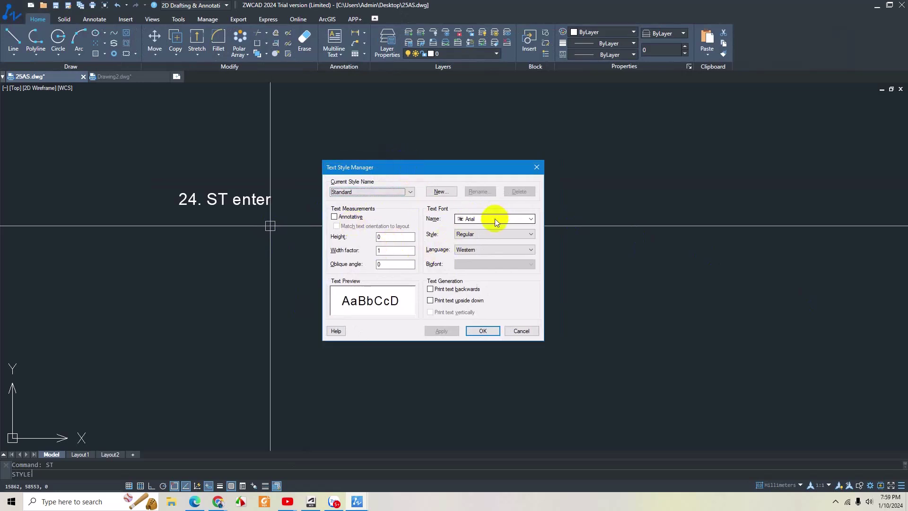
Step: Create a new text style named GHI CHU with the Arial font
left_click(437, 191)
type("GHI CHU")
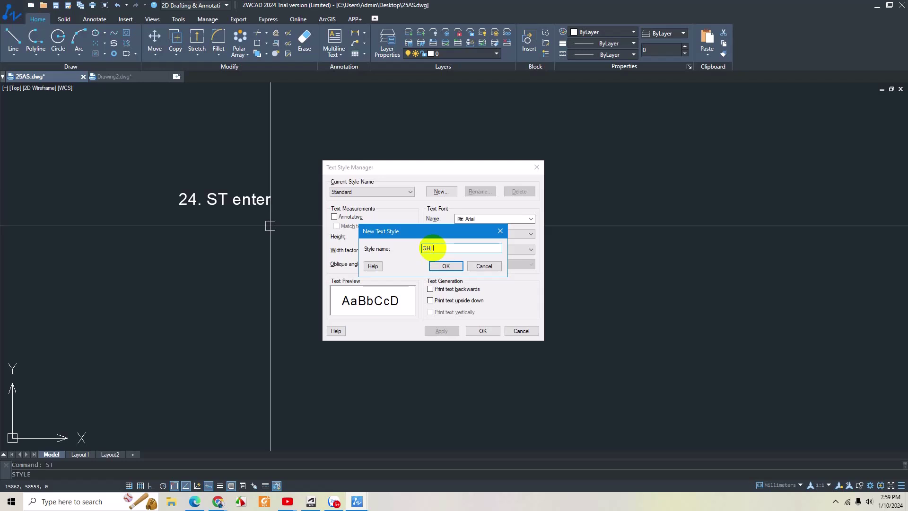
left_click(454, 267)
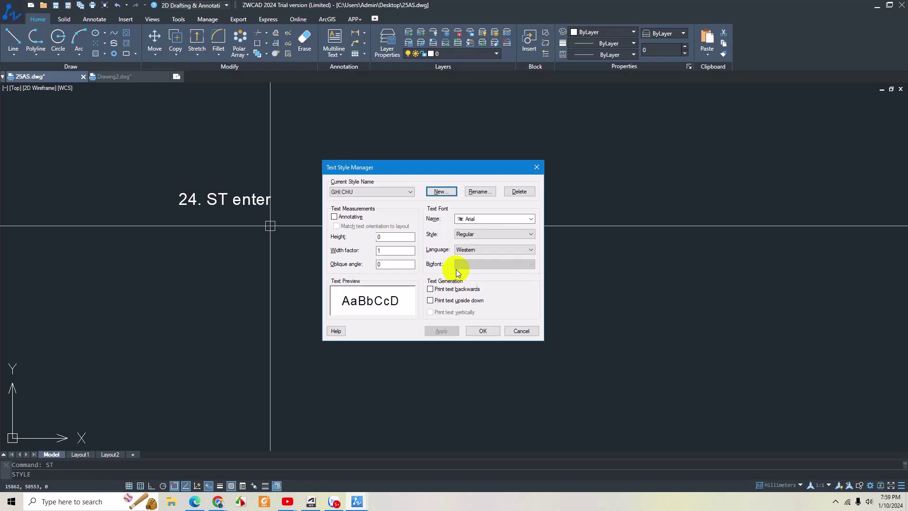
left_click(466, 220)
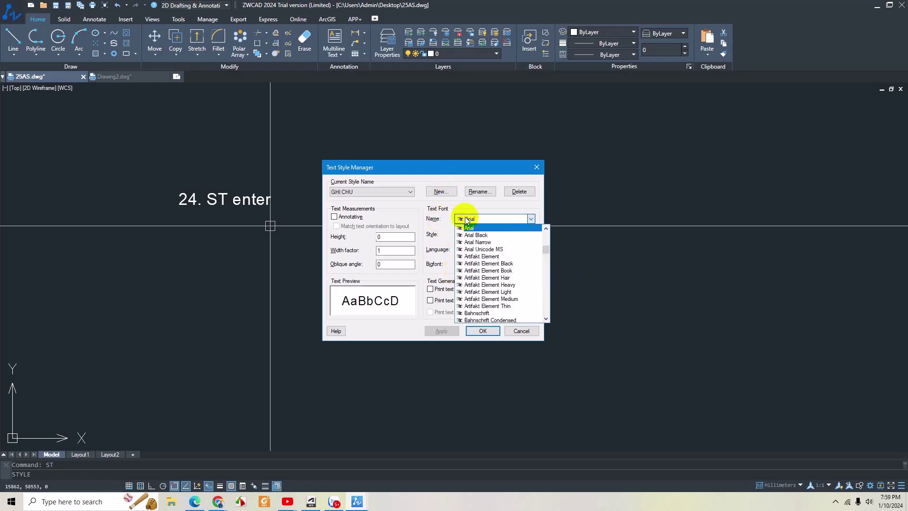
scroll(473, 231, "down", 3)
scroll(475, 237, "down", 3)
scroll(520, 256, "down", 4)
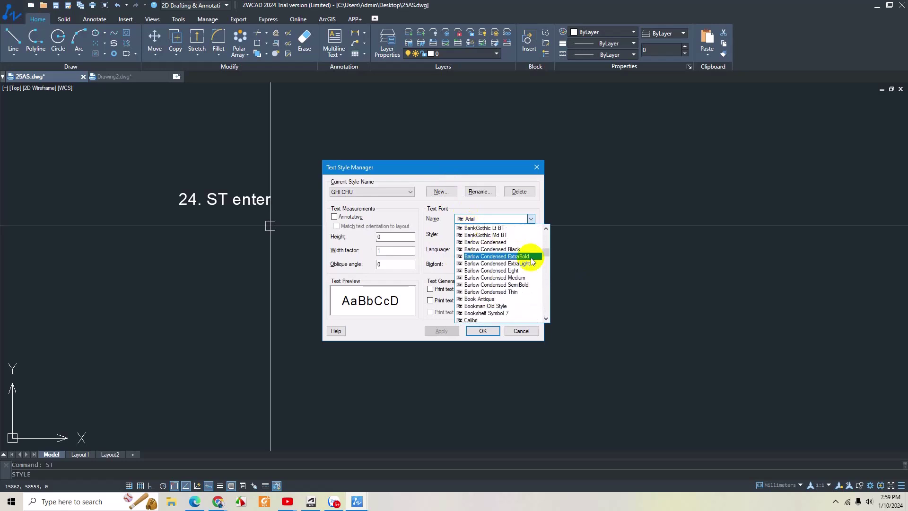
mouse_move(546, 253)
left_mouse_down()
mouse_move(545, 289)
mouse_move(462, 217)
left_mouse_up()
left_click(466, 219)
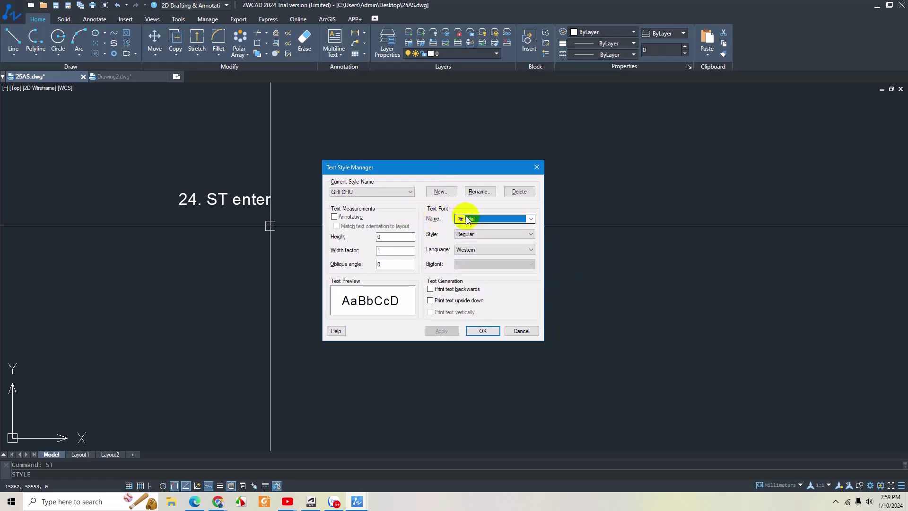
Step: Confirm Arial for GHI CHU, keep GHI CHU as current style, and close the settings
left_click(467, 220)
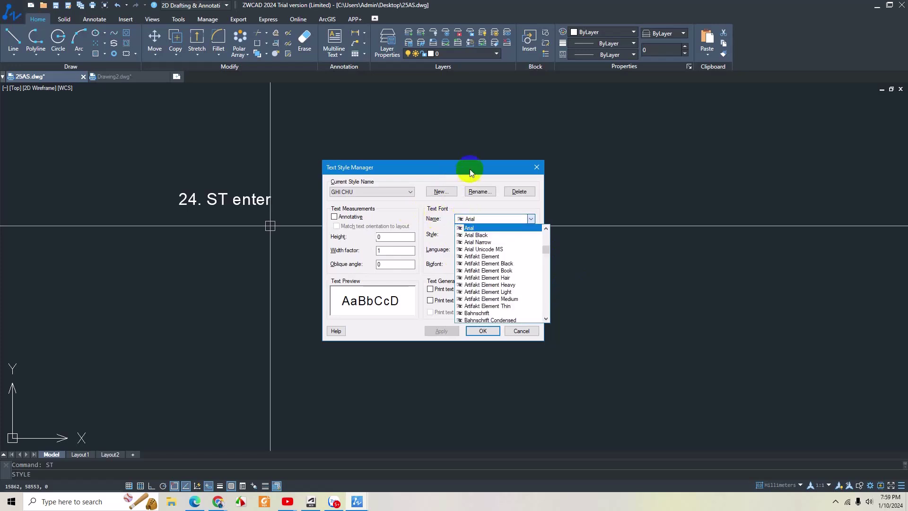
left_click(469, 168)
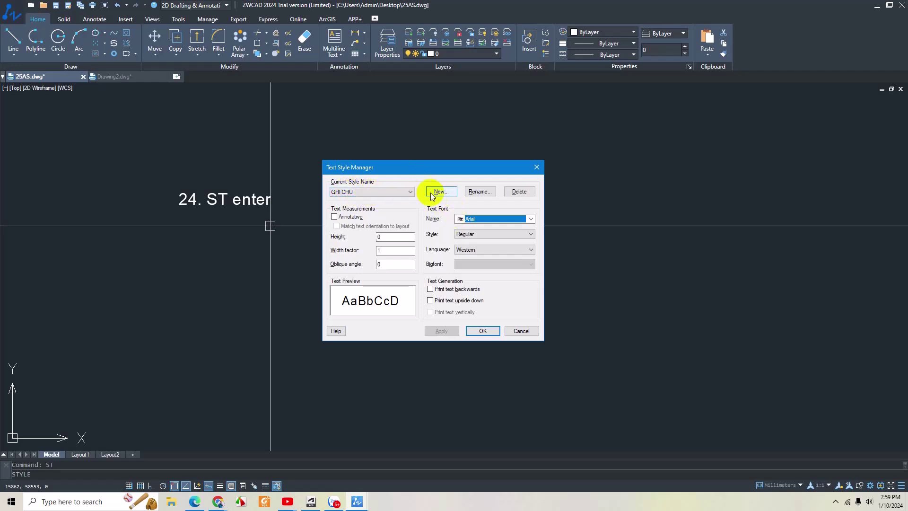
left_click(367, 192)
left_click(367, 195)
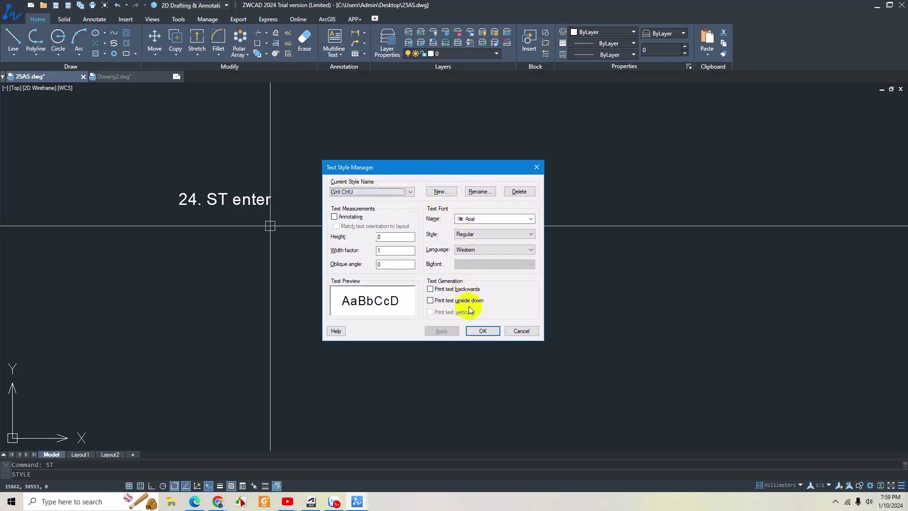
left_click(482, 331)
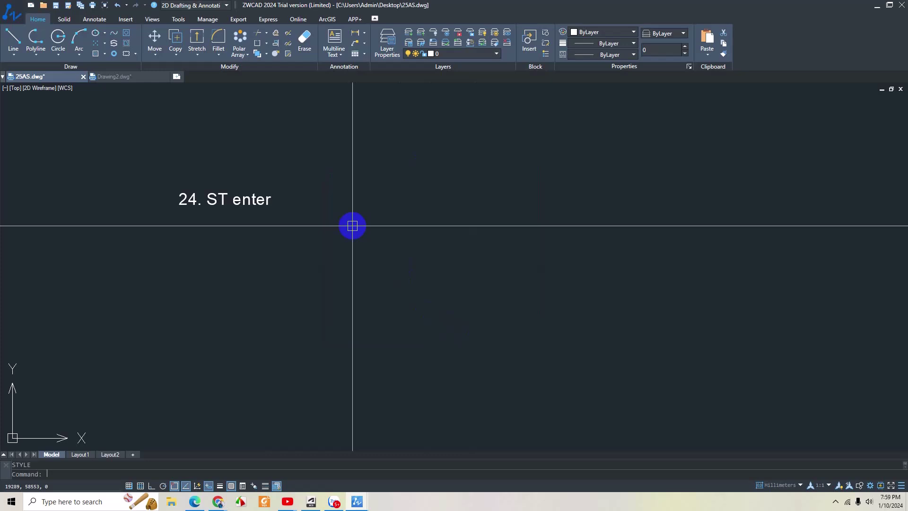
Step: Create another new text style named GCHU2
type("ST")
key("Return")
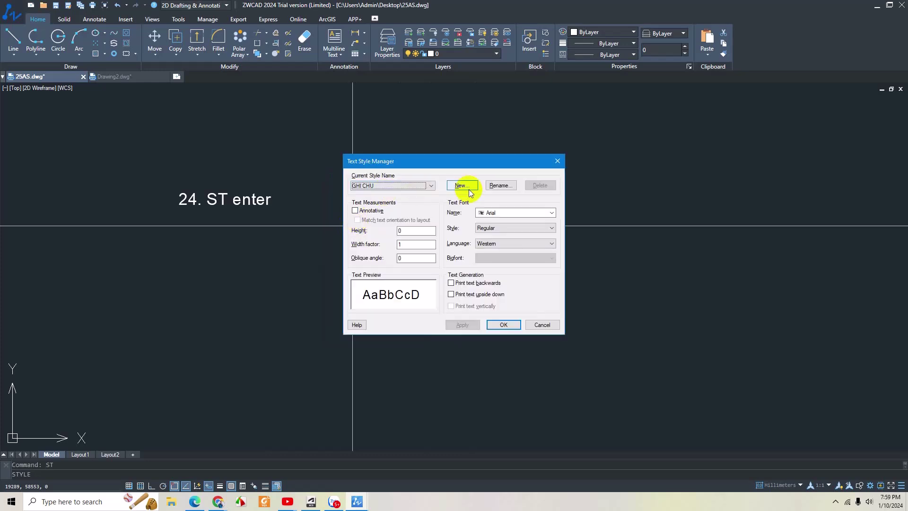
left_click(469, 188)
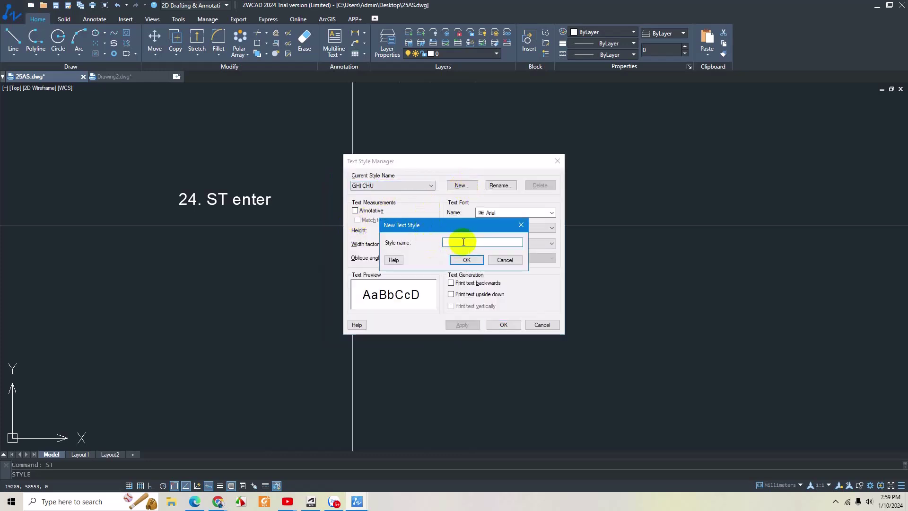
type("GHU2")
left_click(466, 260)
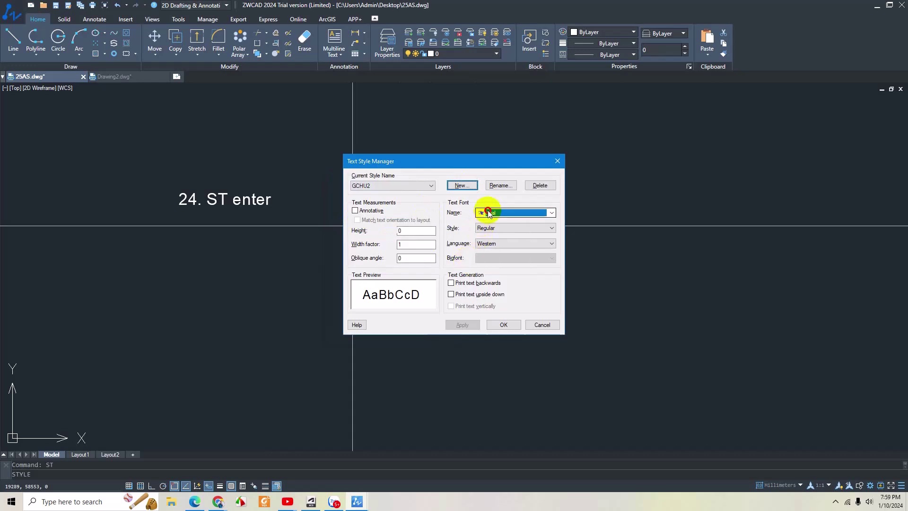
Step: Set GCHU2's font to VNI-Helve-Condense, apply, and confirm with OK
left_click(490, 213)
key("v")
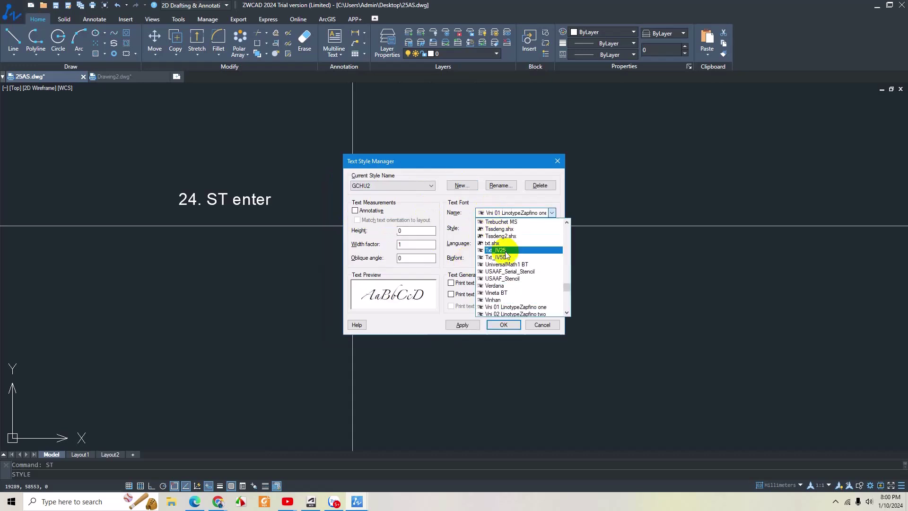
scroll(507, 257, "down", 2)
scroll(507, 258, "down", 2)
scroll(507, 258, "down", 3)
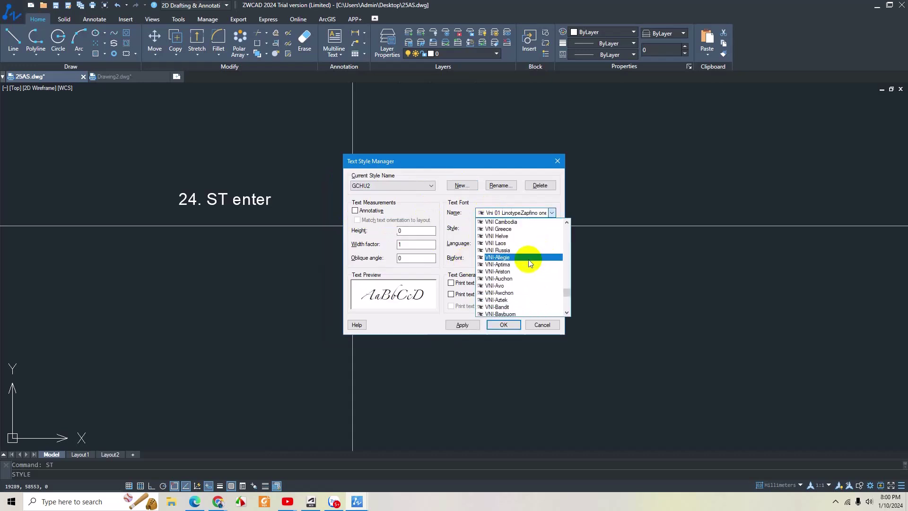
scroll(517, 258, "down", 3)
scroll(508, 280, "down", 2)
scroll(509, 279, "down", 2)
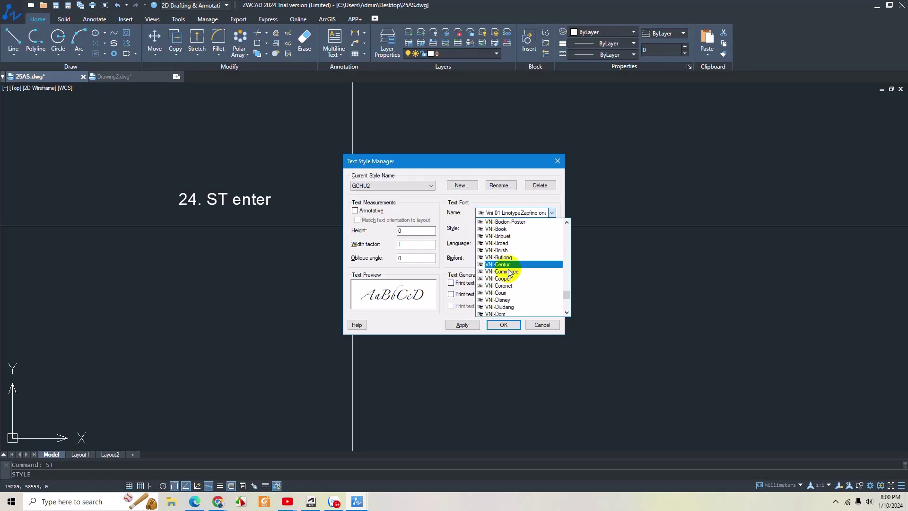
scroll(507, 249, "down", 2)
scroll(506, 249, "down", 2)
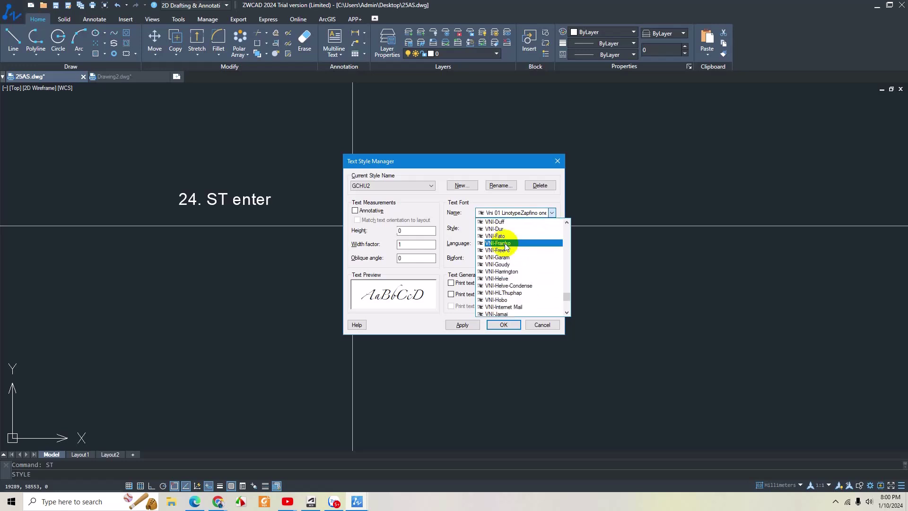
left_click(507, 285)
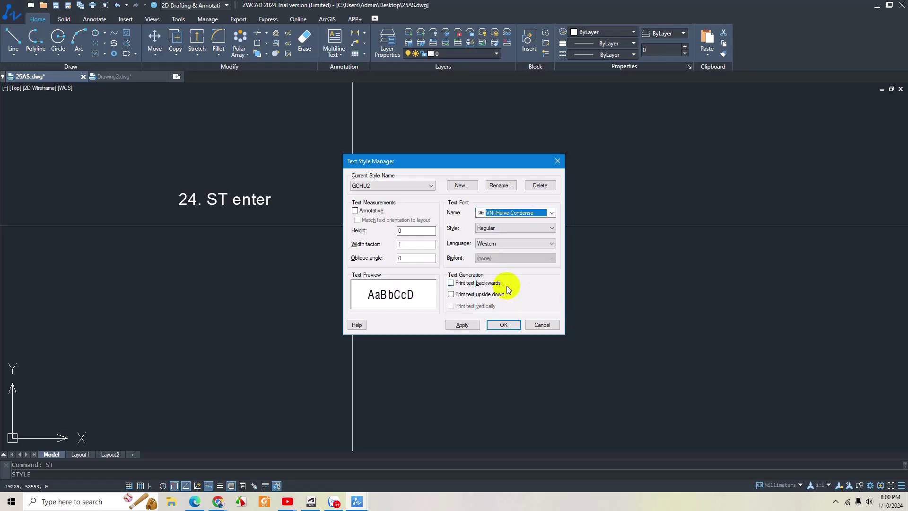
left_click(458, 324)
left_click(488, 325)
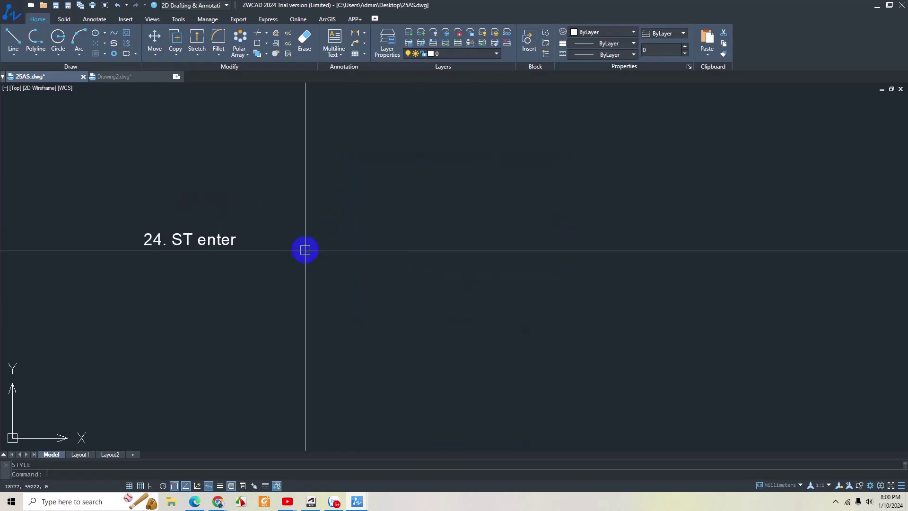
Step: Add the line '25. MT enter' to the end of the notes list
left_click(835, 501)
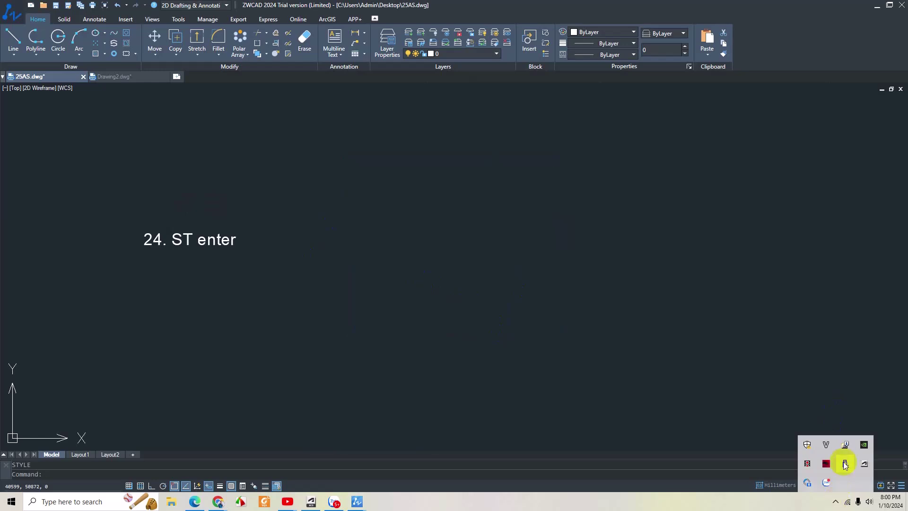
left_click(826, 461)
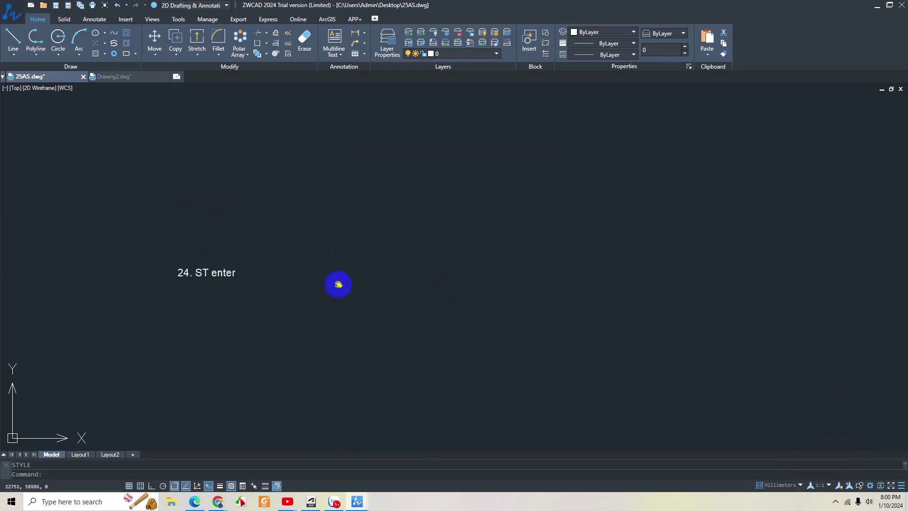
double_click(203, 285)
type("25.")
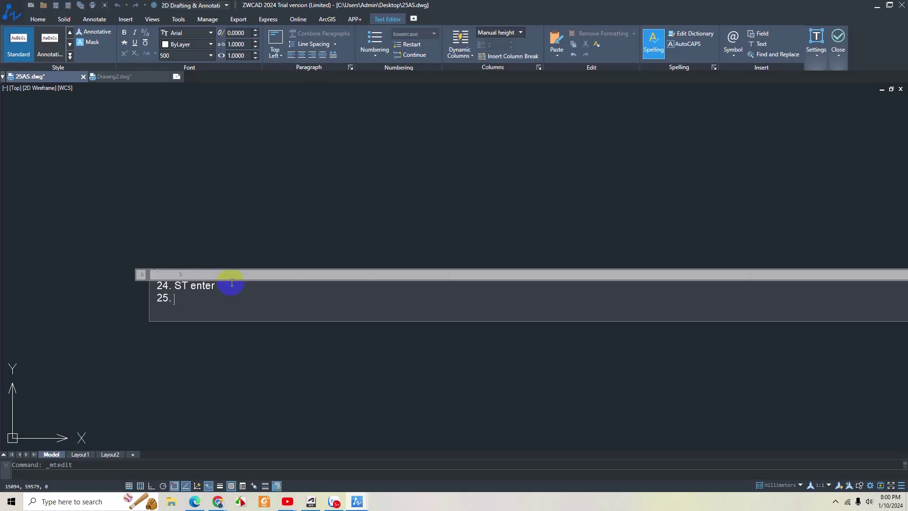
type("MT enter")
left_click(233, 357)
Step: Pan to empty space and start a new multiline text box with MT, picking its first corner
middle_click_drag(253, 272, 225, 296)
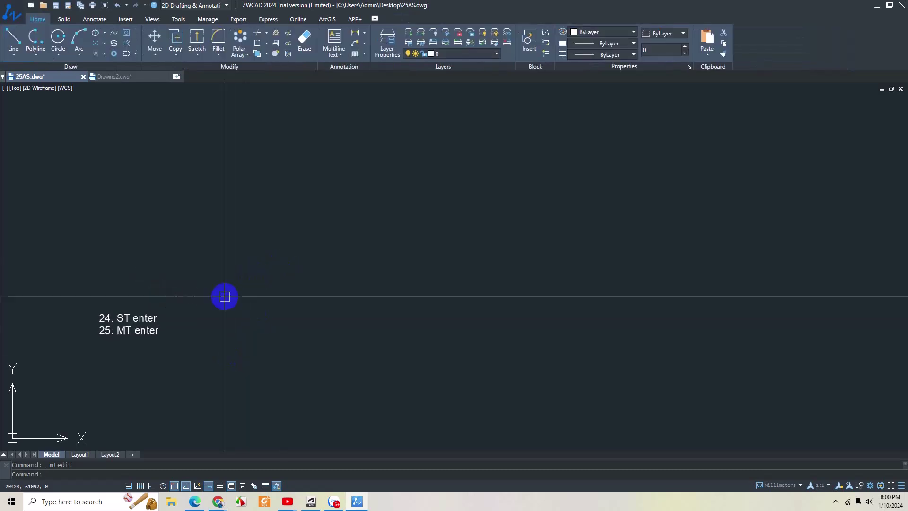
type("mt")
key("Return")
left_click(188, 132)
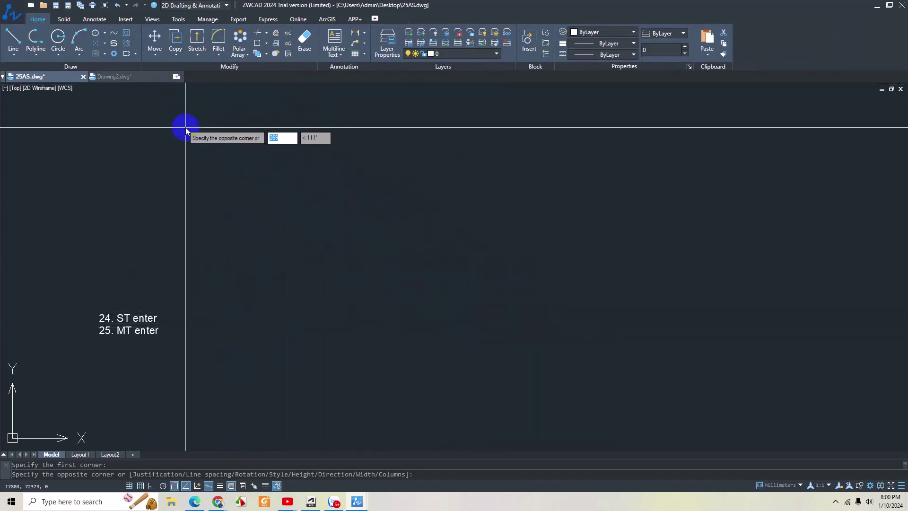
left_click(331, 243)
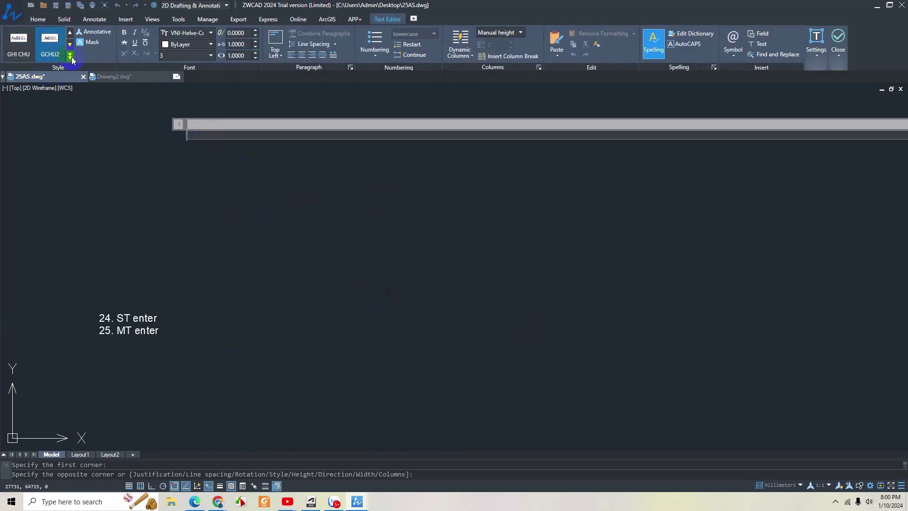
left_click(20, 43)
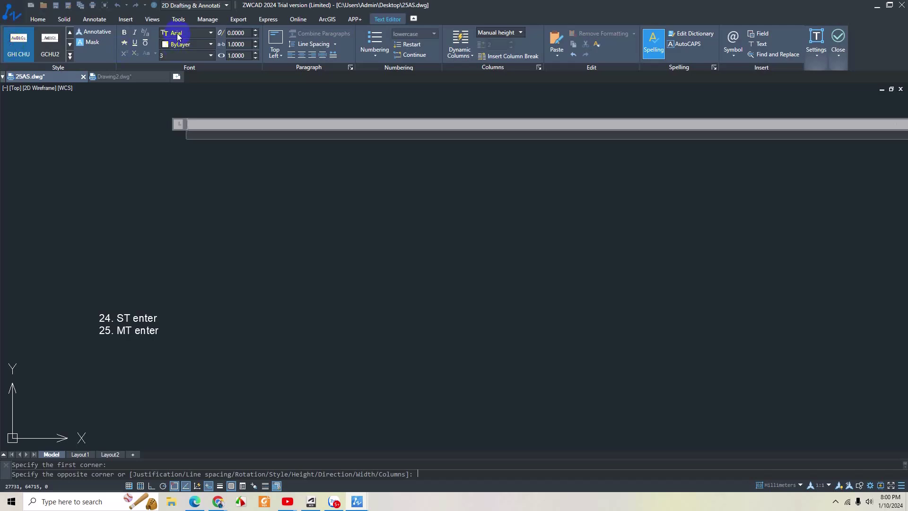
left_click(166, 57)
Step: Close the empty text editor and repeat MTEXT with a new text box above the drawing
key("Escape")
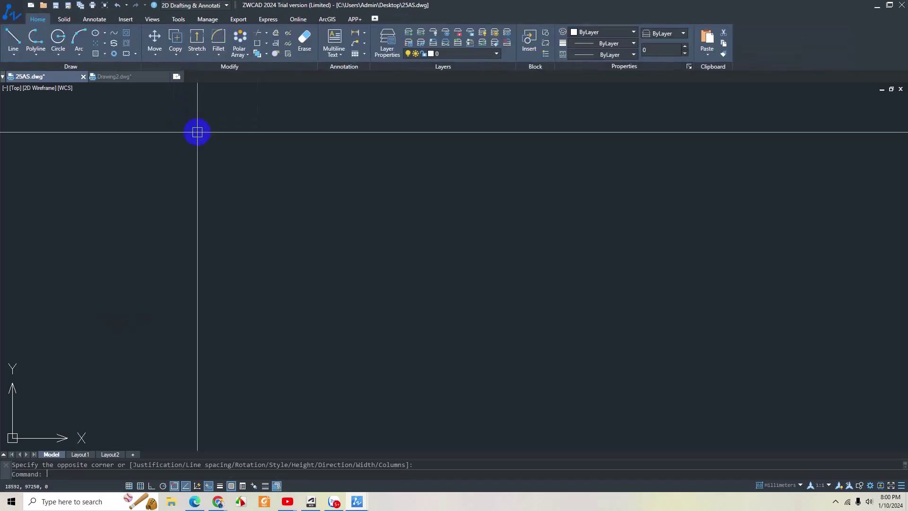
scroll(222, 180, "down", 5)
scroll(232, 208, "down", 3)
scroll(218, 217, "up", 3)
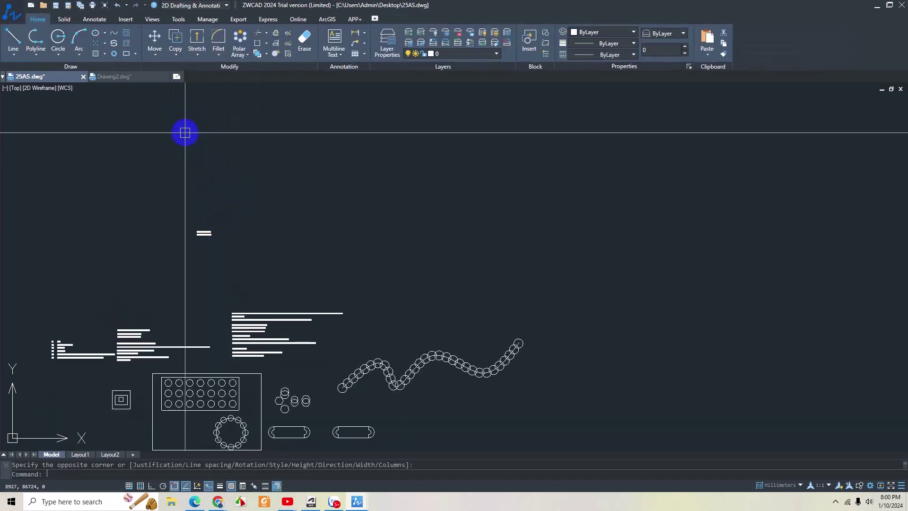
right_click(183, 132)
left_click(208, 150)
left_click(166, 98)
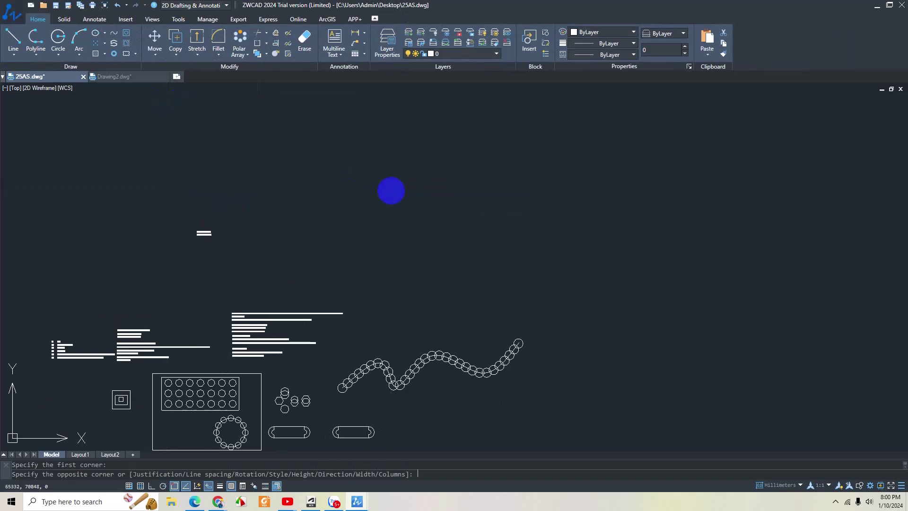
left_click(390, 191)
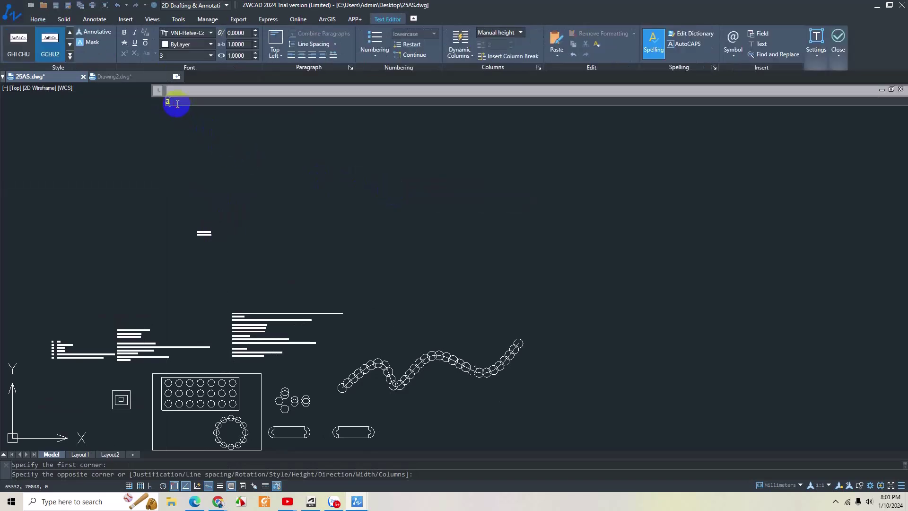
Step: Type 'dfgdgdfg' in the GHI CHU style at height 250 and close the editor
type("sdasd")
key("BackSpace")
key("BackSpace")
key("BackSpace")
left_click(18, 45)
left_click(182, 102)
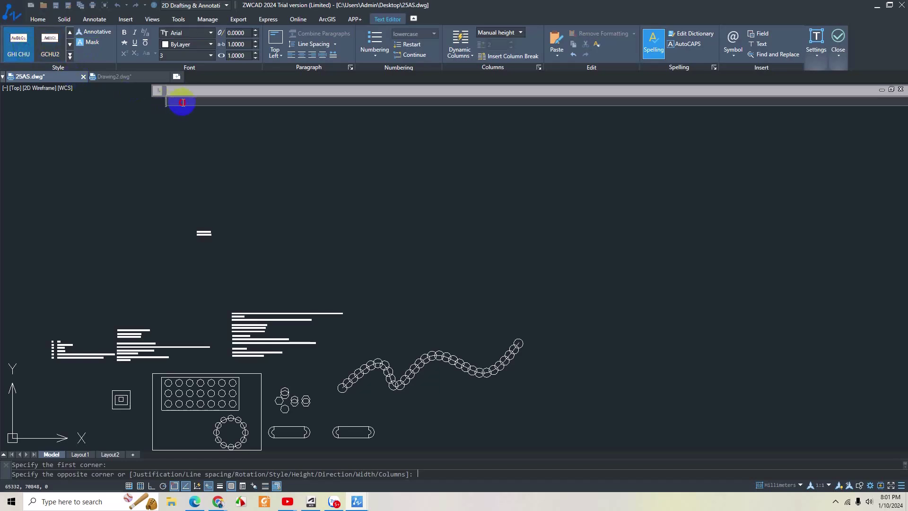
type("dfgdgdfg")
left_click_drag(259, 101, 129, 99)
key("Tab")
type("250")
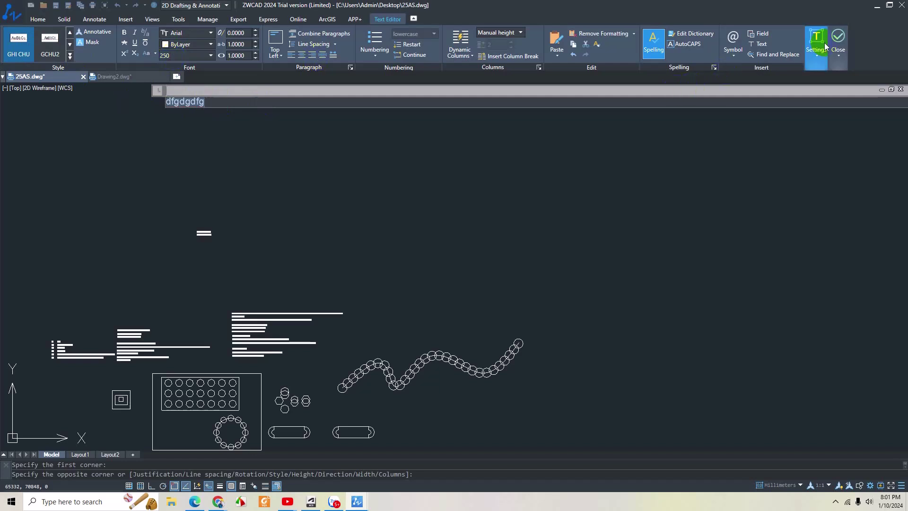
key("Return")
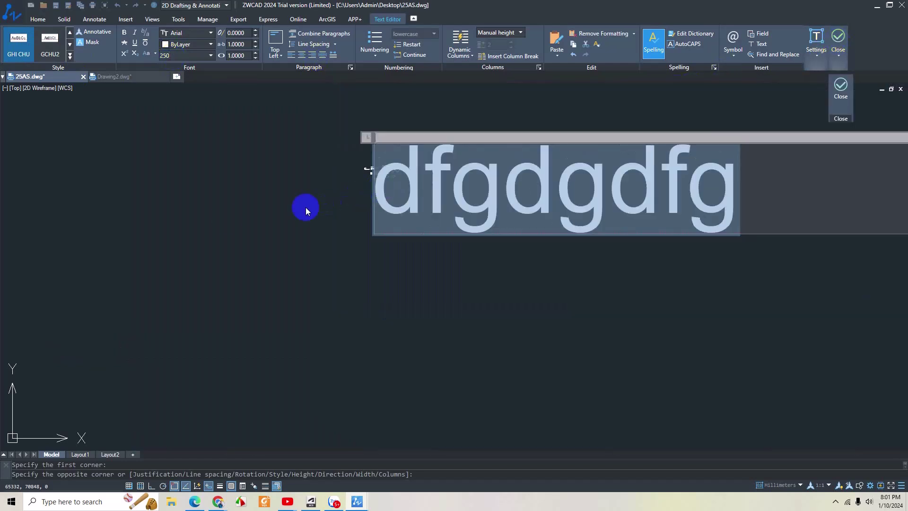
left_click(419, 246)
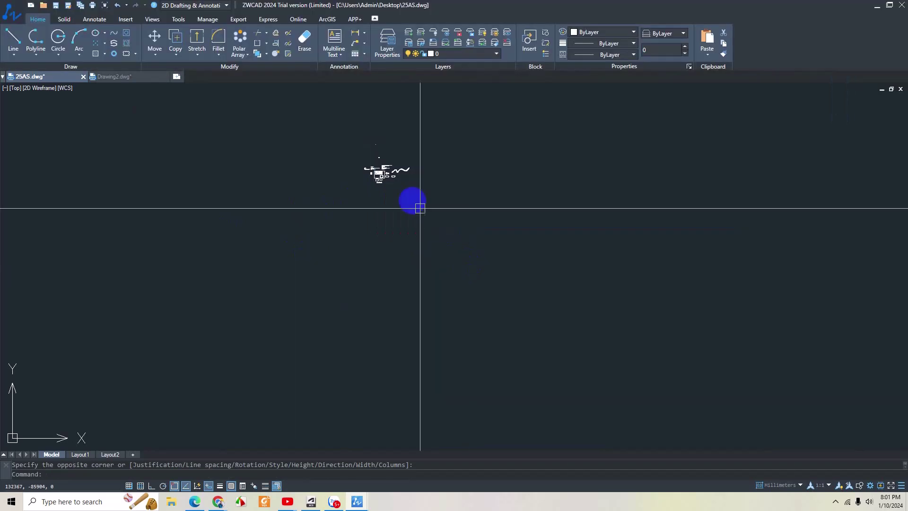
Step: Replace the 'dfgdgdfg' placeholder text with 'BUỔI SỐ 3' and close the editor
scroll(379, 148, "up", 3)
scroll(406, 147, "up", 2)
scroll(411, 160, "up", 2)
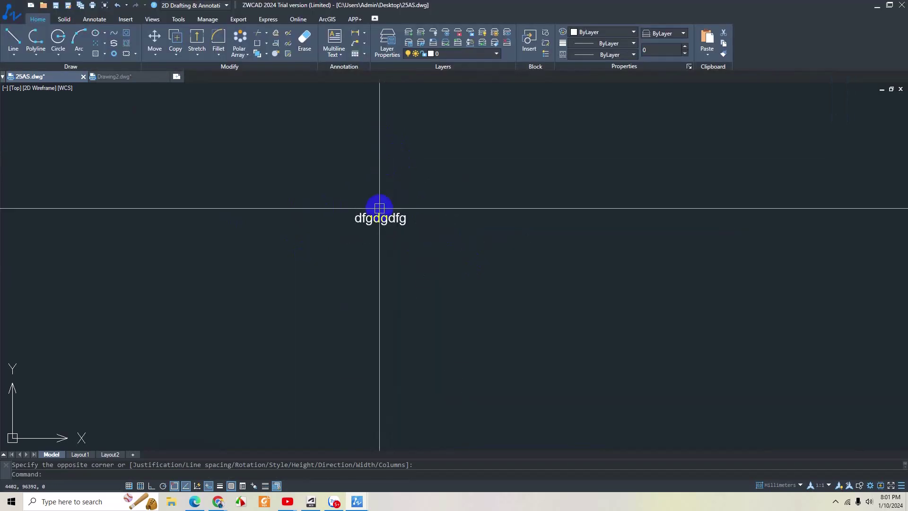
scroll(406, 211, "down", 3)
scroll(274, 219, "down", 2)
scroll(319, 194, "down", 2)
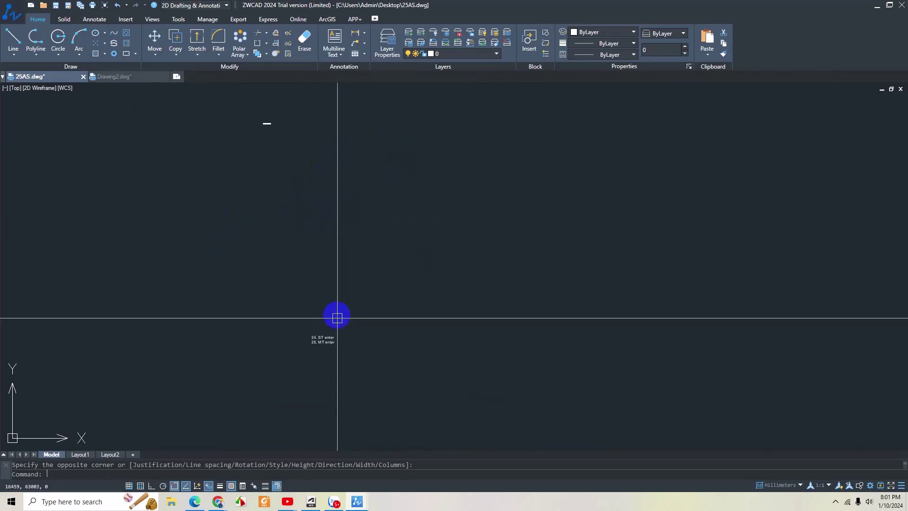
scroll(304, 250, "up", 5)
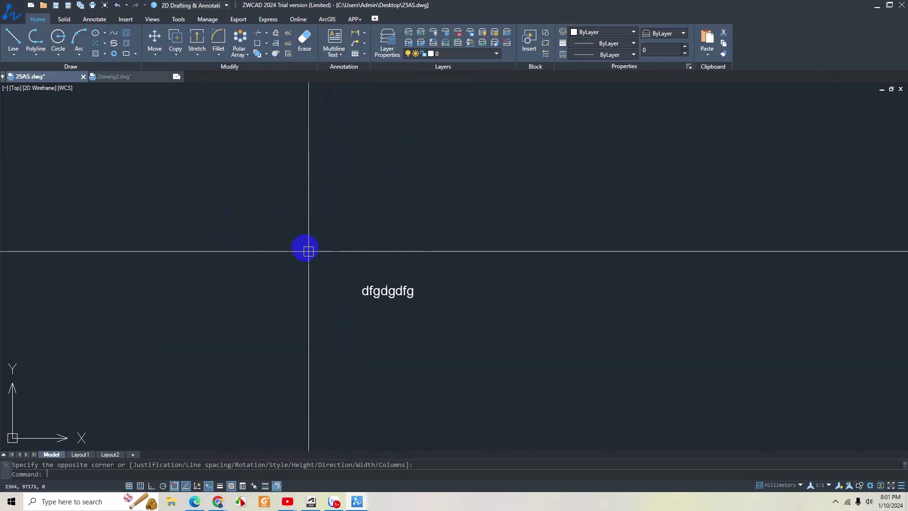
double_click(384, 294)
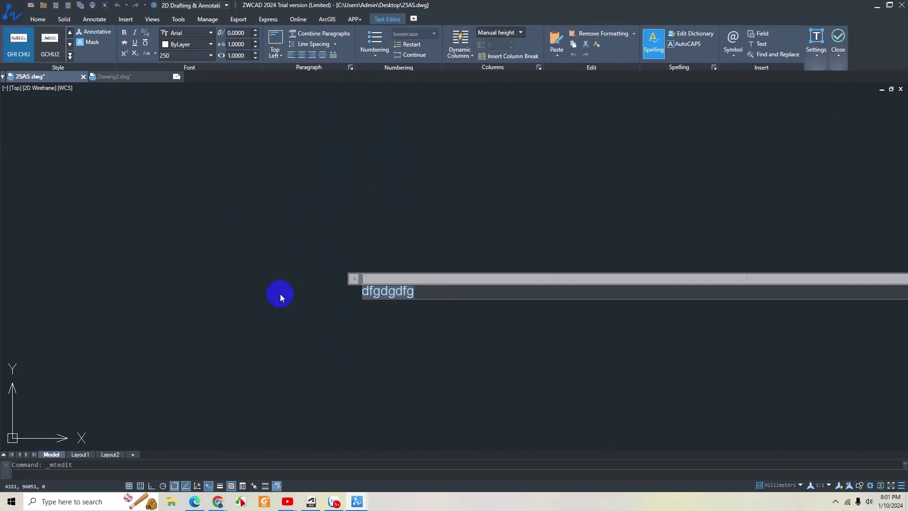
type("BUỔI SỐ")
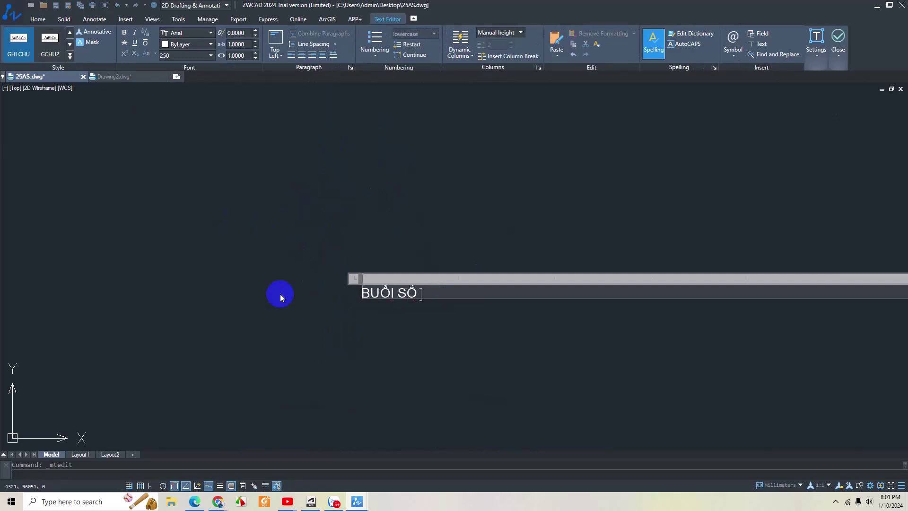
type("s 3")
left_click(310, 334)
key("Escape")
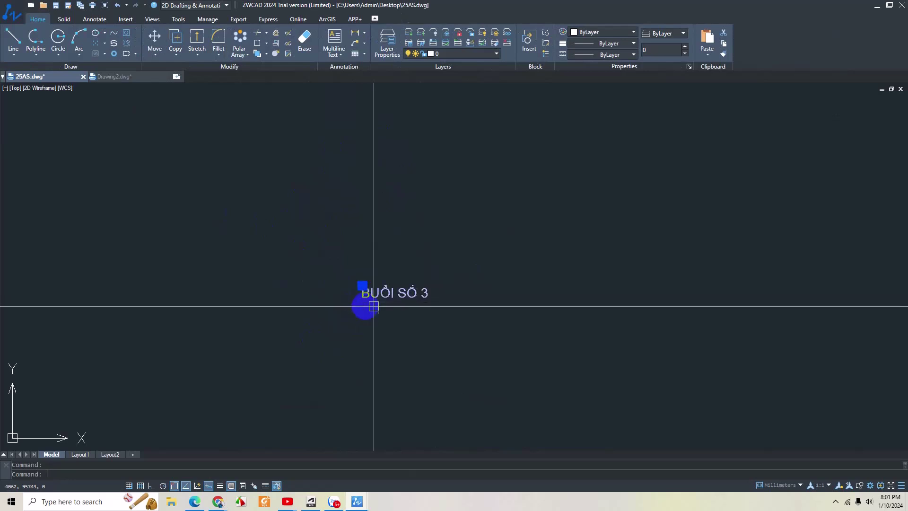
middle_click_drag(363, 300, 306, 255)
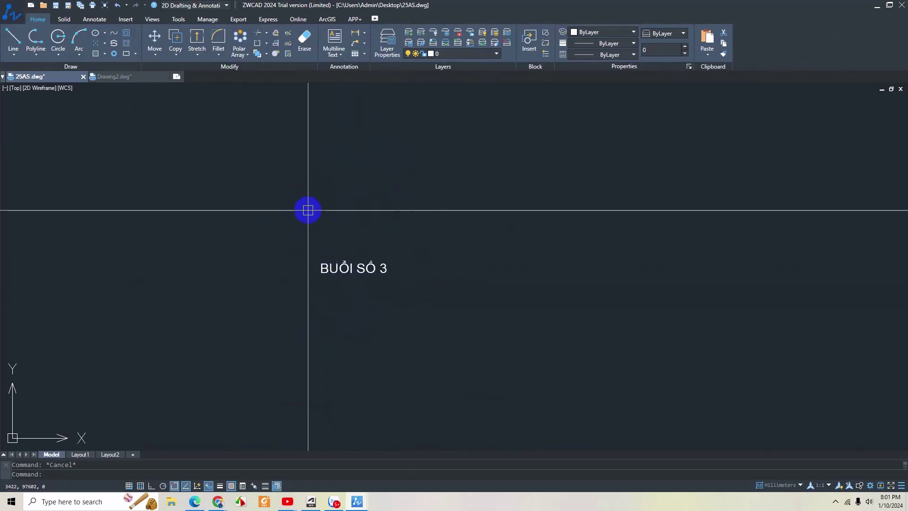
Step: Draw a new multiline text box above the label using the GCHU2 text style
type("t")
key("Return")
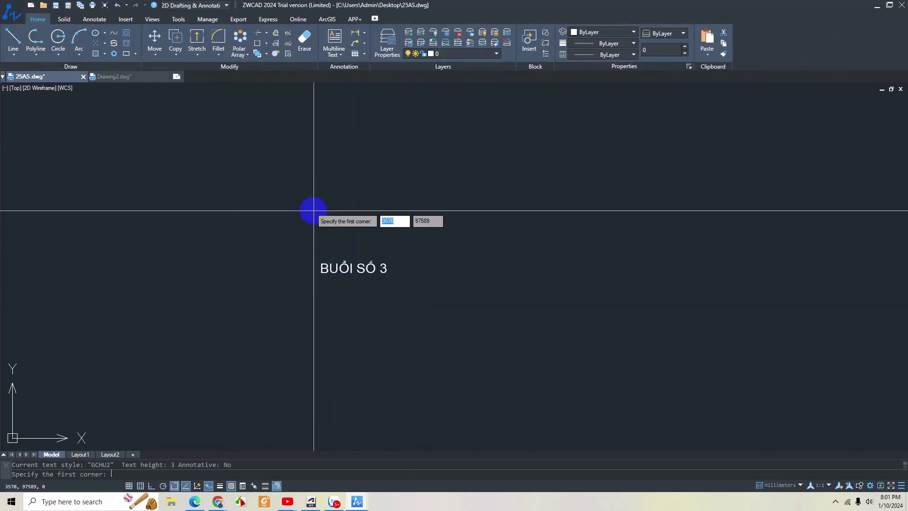
left_click(304, 184)
left_click(514, 281)
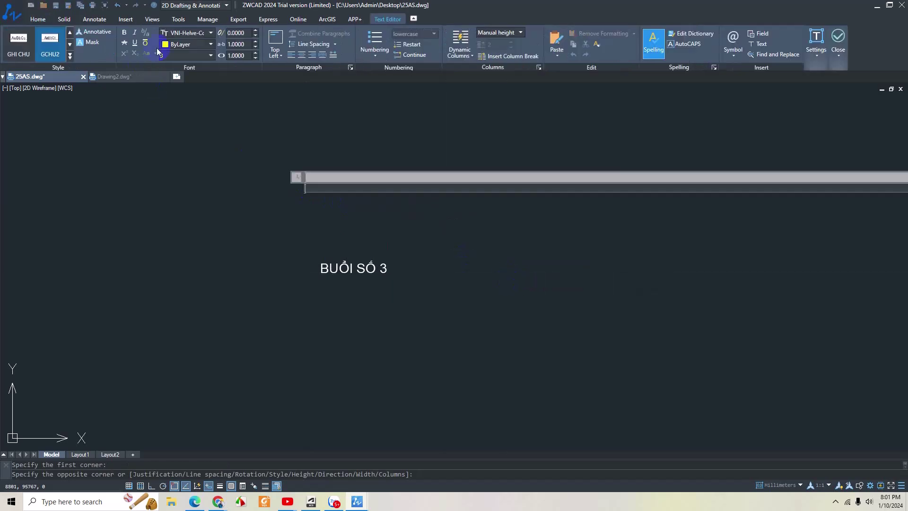
left_click(51, 45)
left_click(175, 49)
Step: Switch the Vietnamese keyboard's typing style to VNI and return to the text box
left_click(835, 501)
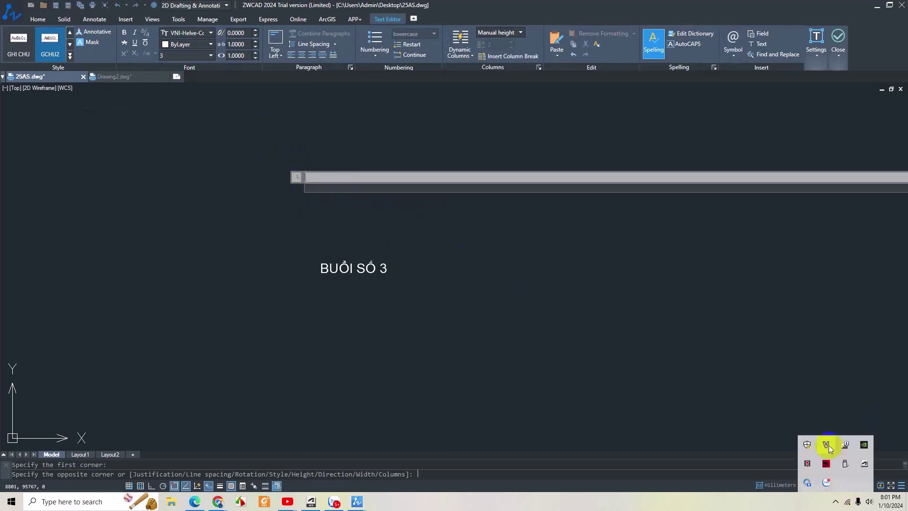
right_click(826, 445)
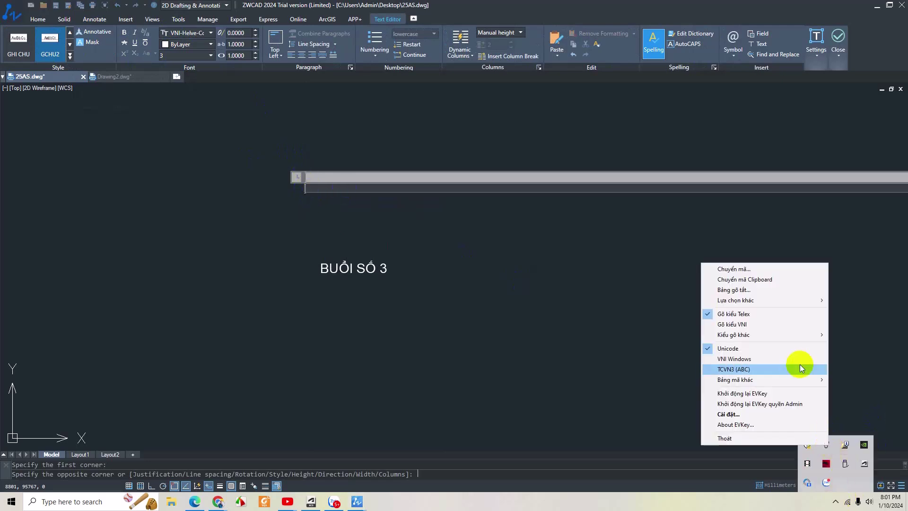
left_click(757, 324)
left_click(350, 225)
left_click(335, 190)
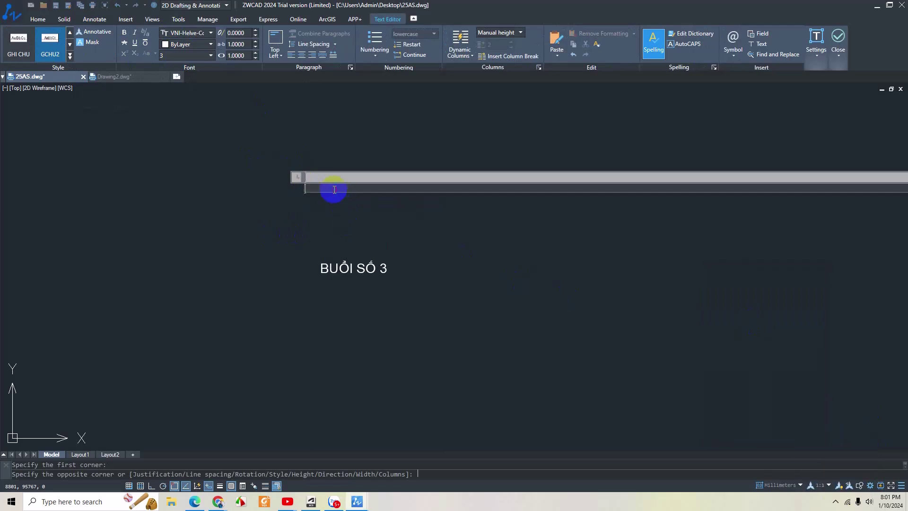
Step: Enter 'SADFASFADS' at text height 250 and close the text editor
type("SADFASFADS")
left_click_drag(391, 189, 178, 190)
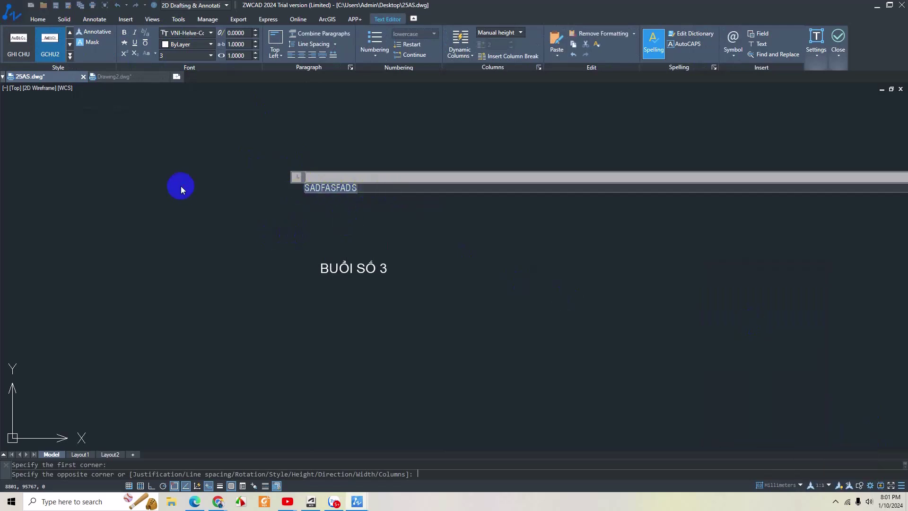
left_click(178, 55)
type("250")
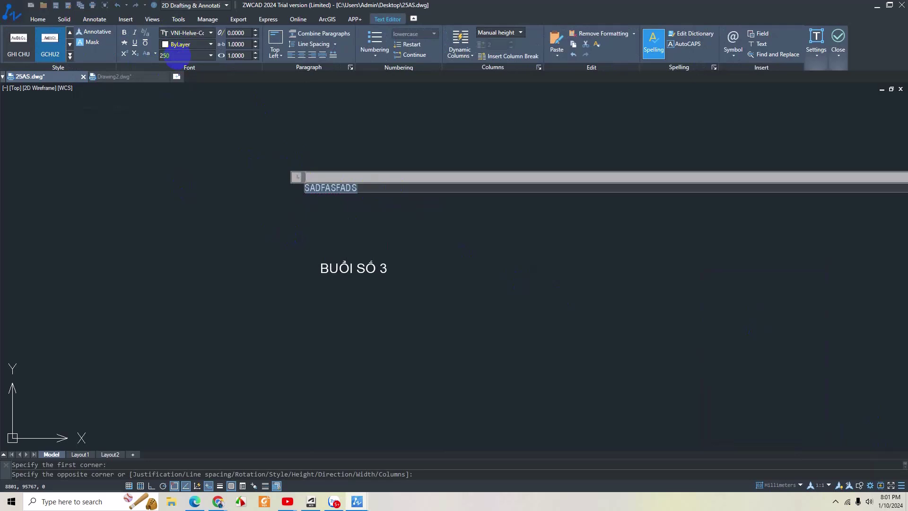
key("Return")
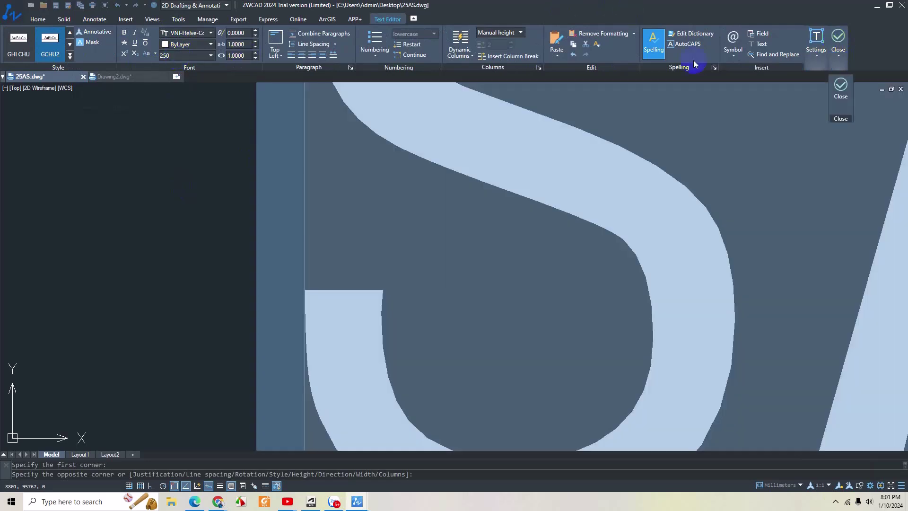
left_click(256, 189)
left_click(840, 86)
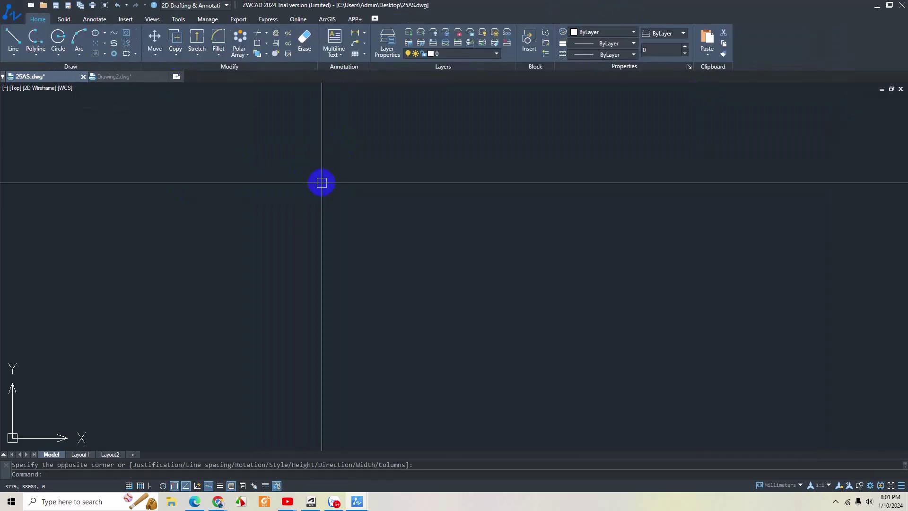
Step: Reopen the SADFASFADS text for editing
scroll(371, 223, "up", 5)
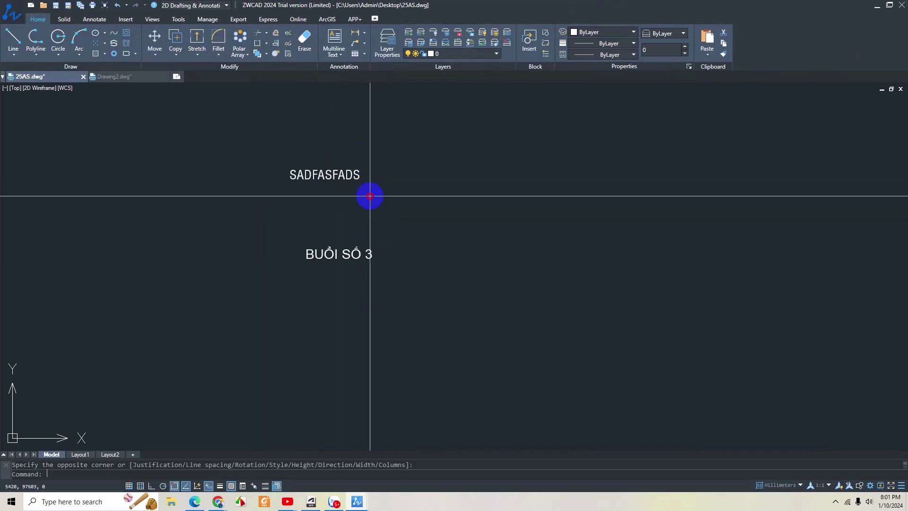
left_click(317, 164)
double_click(318, 164)
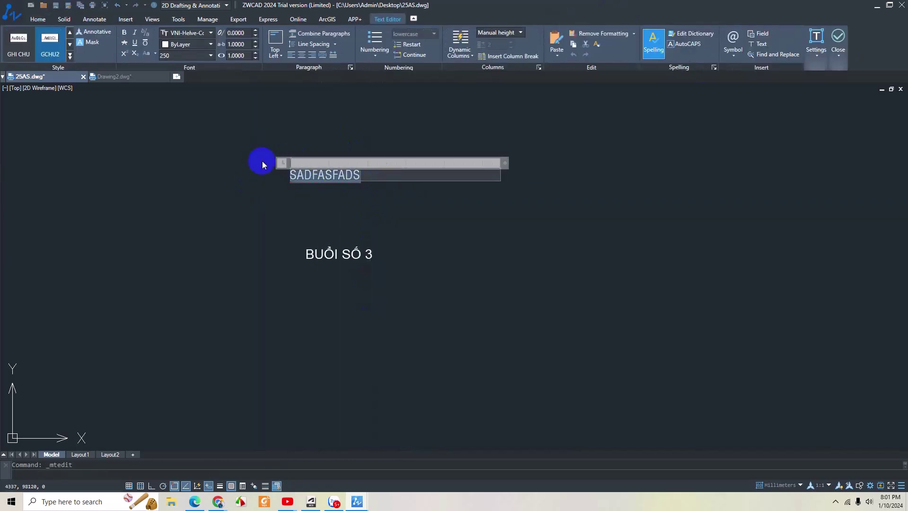
Step: Try typing 'BUOOIR', erase it, and check the Vietnamese keyboard settings
type("BUOOIR")
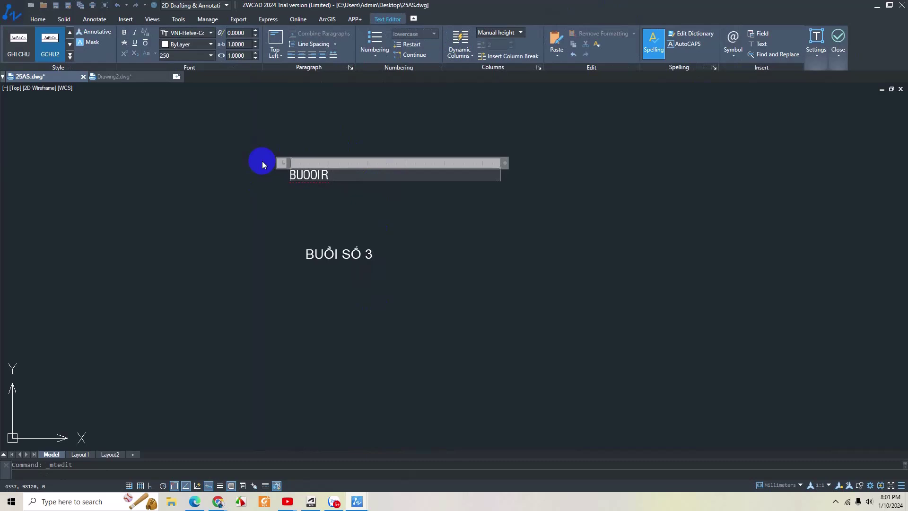
key("BackSpace")
key("BackSpace")
key("BackSpace")
type("BUOOIR")
key("BackSpace")
key("BackSpace")
key("BackSpace")
left_click(835, 501)
left_click(829, 447)
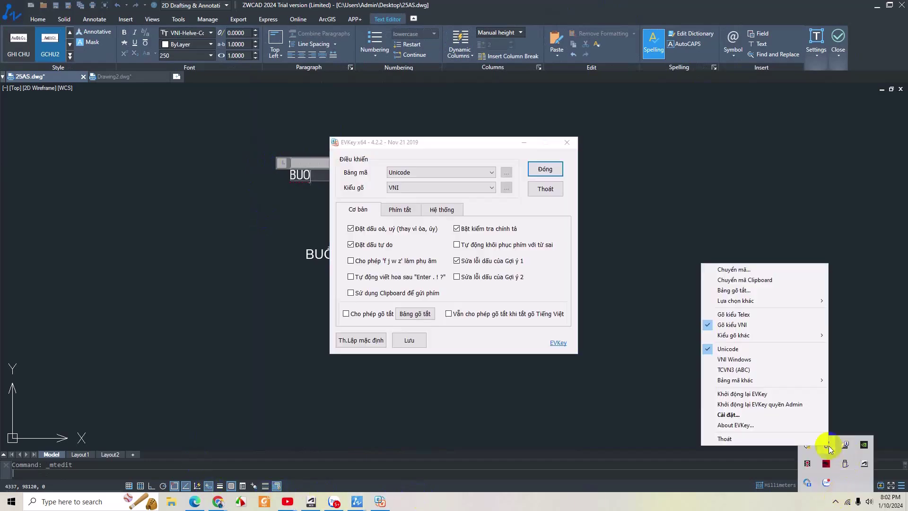
left_click(540, 169)
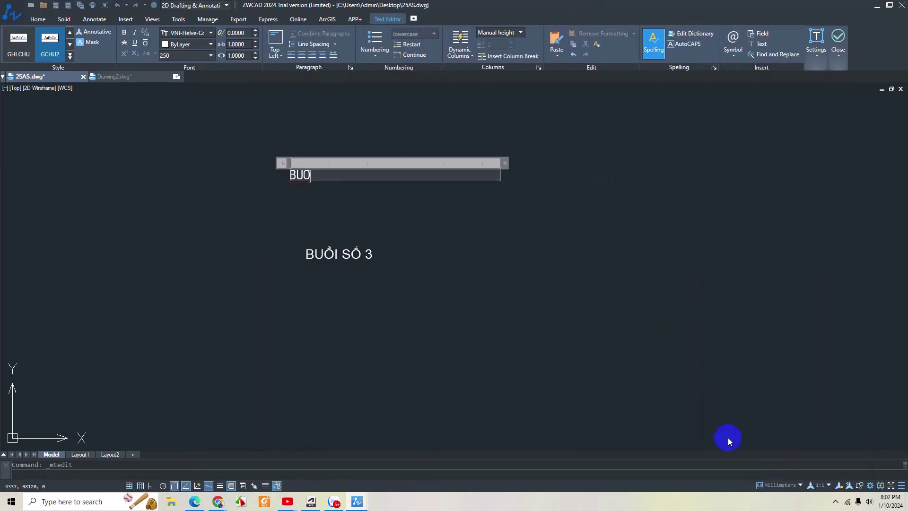
Step: Retype 'UOOI SO' and erase the unaccented text
key("BackSpace")
key("BackSpace")
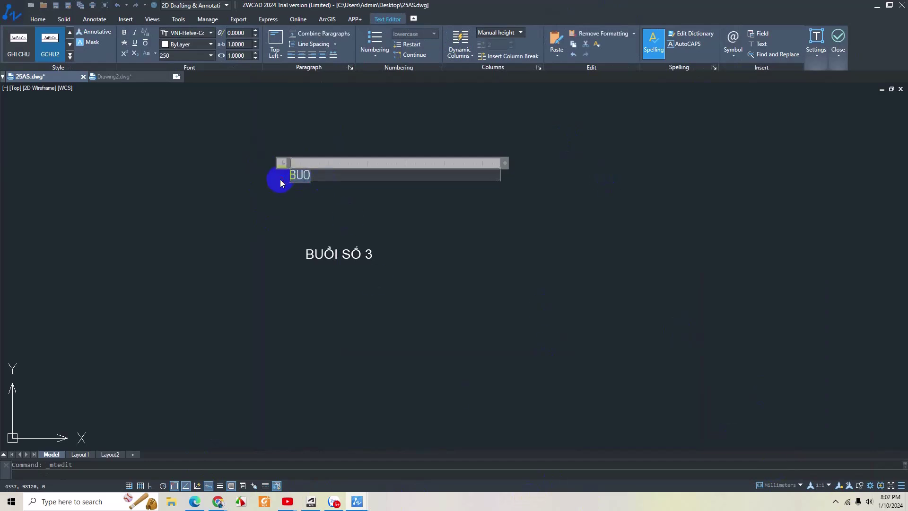
type("UOOI")
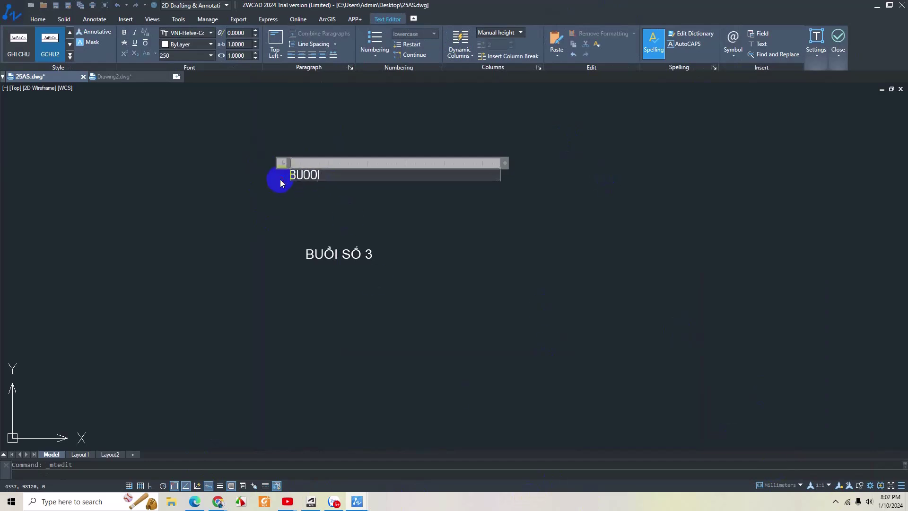
type(" SO")
key("BackSpace")
key("BackSpace")
key("BackSpace")
key("BackSpace")
key("BackSpace")
Step: Set EVKey to Telex typing with the VNI Windows character set
left_click(835, 501)
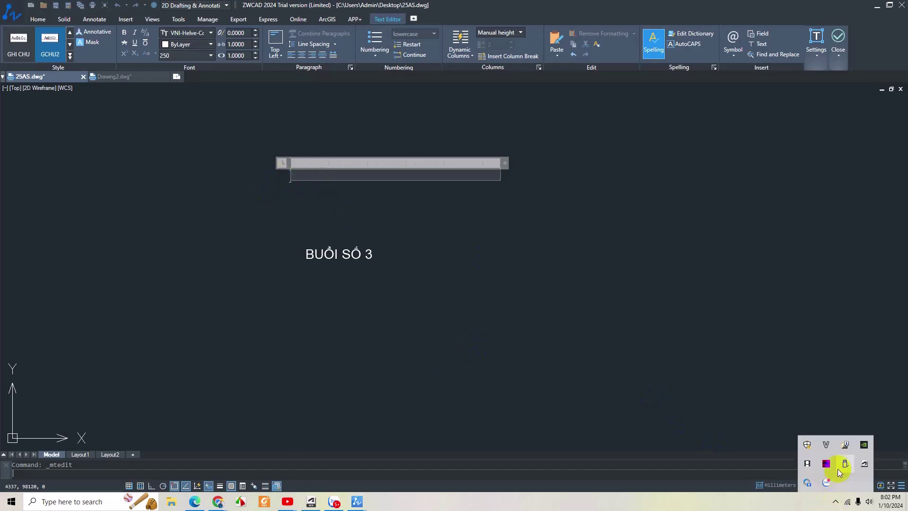
right_click(826, 446)
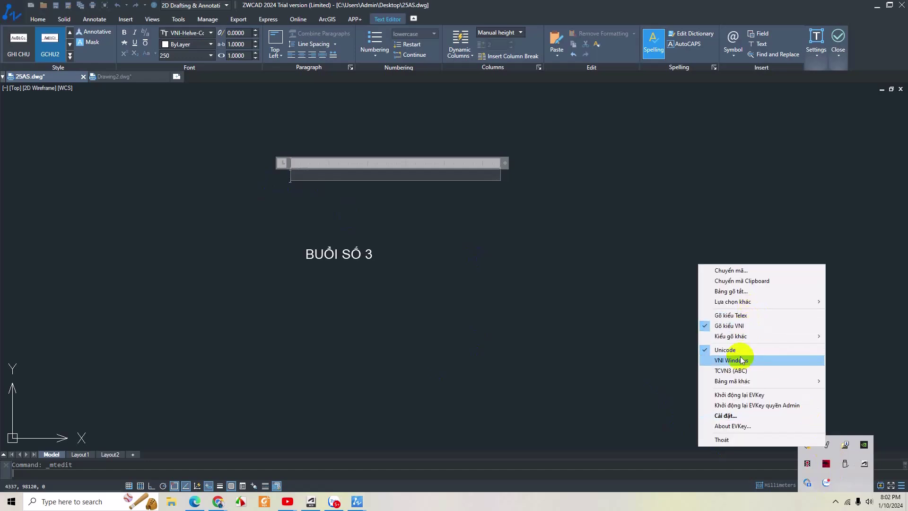
left_click(732, 316)
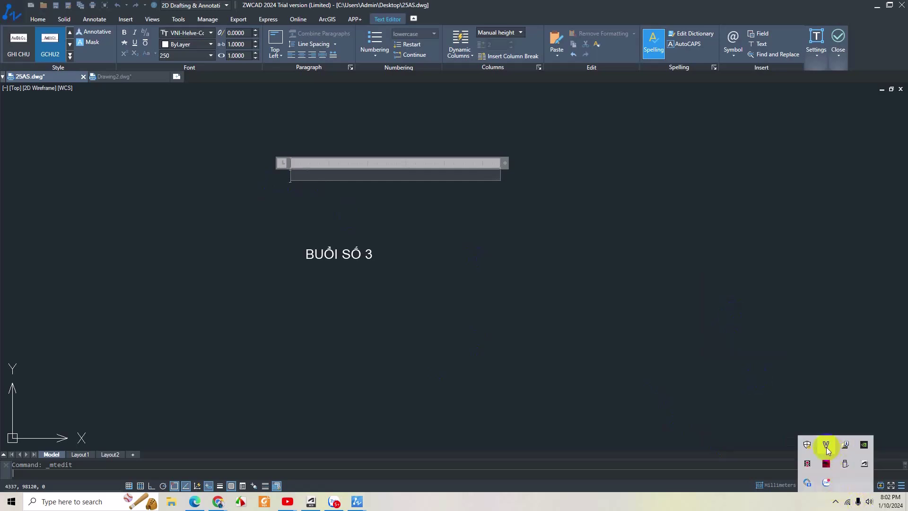
right_click(826, 446)
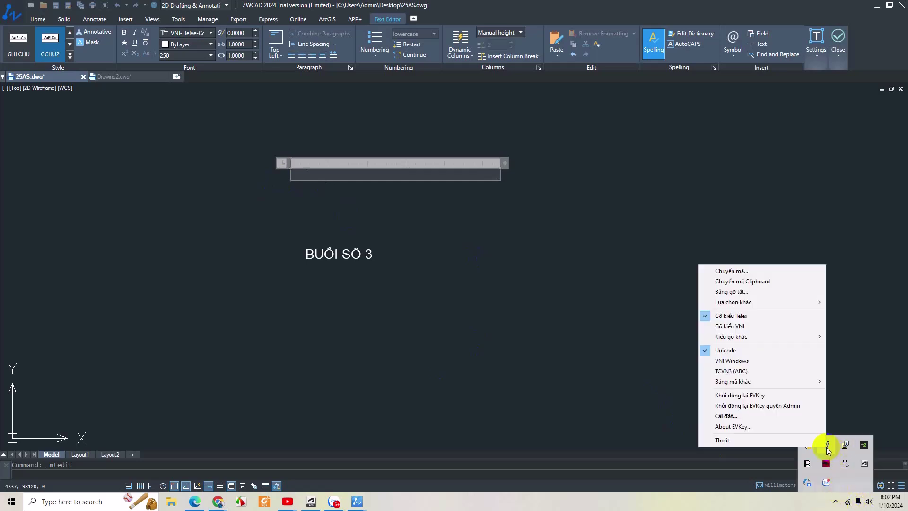
left_click(724, 361)
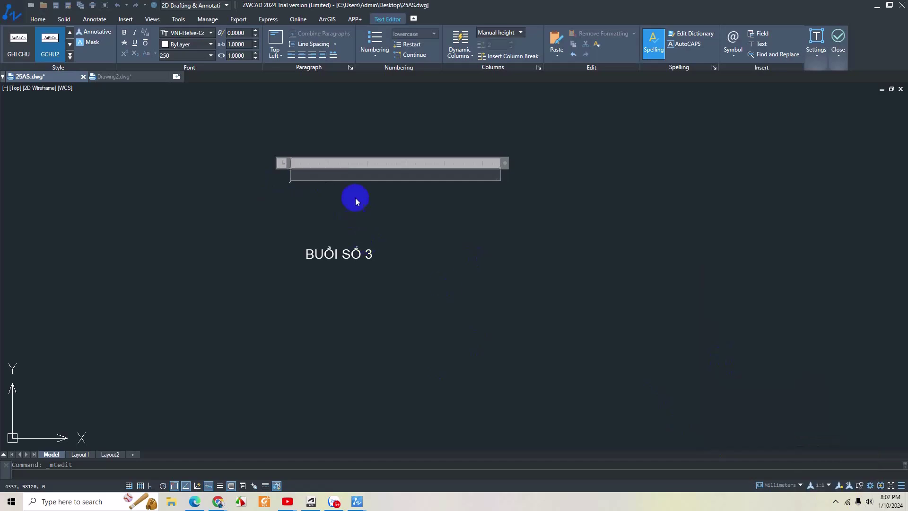
Step: Type 'BUỔI SỐ 3' with Vietnamese accents and move it just below the original label
type("BU")
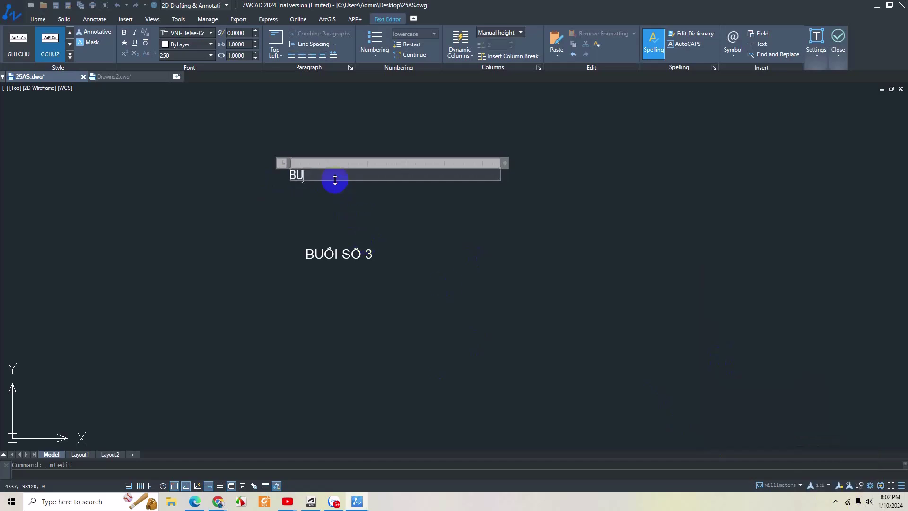
type("OI")
key("BackSpace")
key("BackSpace")
key("BackSpace")
type("BU")
type("Ô")
type(" SO")
type("3")
left_click(317, 174)
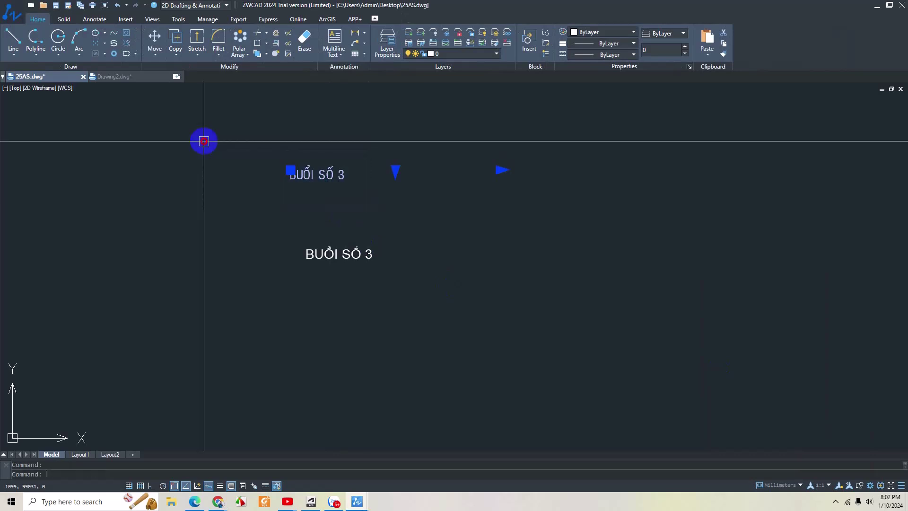
type("m")
key("Return")
left_click(502, 246)
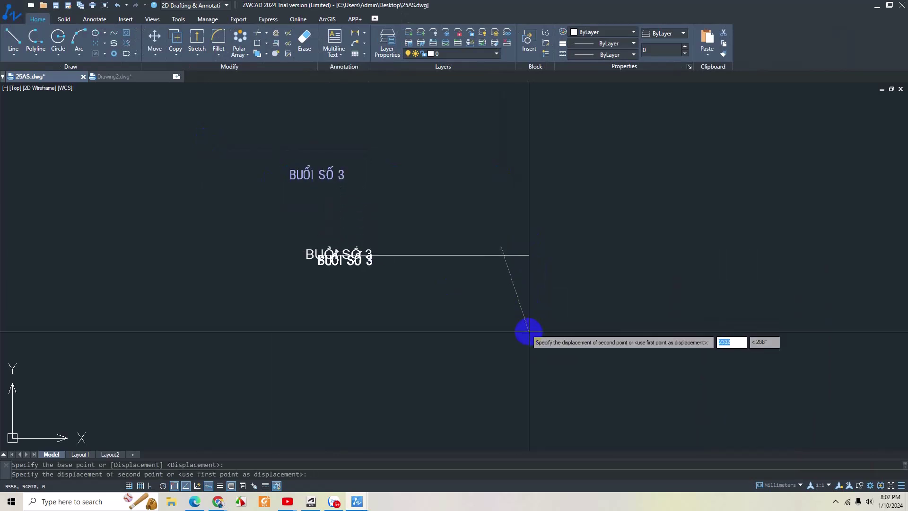
left_click(525, 343)
Step: Select the lower and upper BUỔI SỐ 3 labels in turn to compare them
scroll(329, 286, "up", 5)
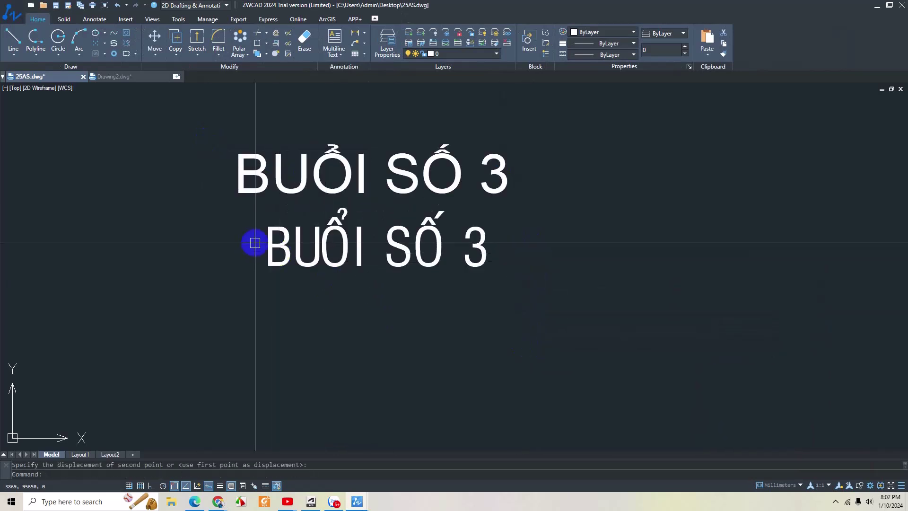
scroll(254, 285, "up", 1)
left_click(288, 286)
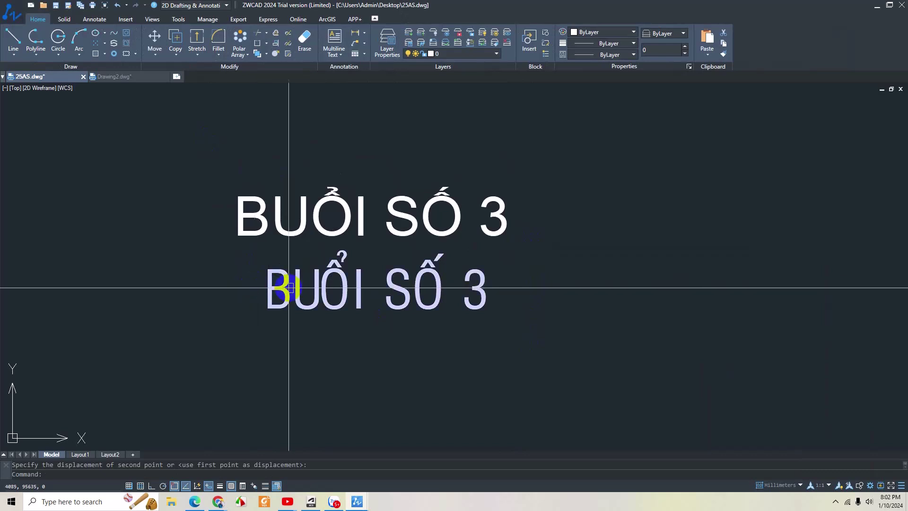
left_click(416, 263)
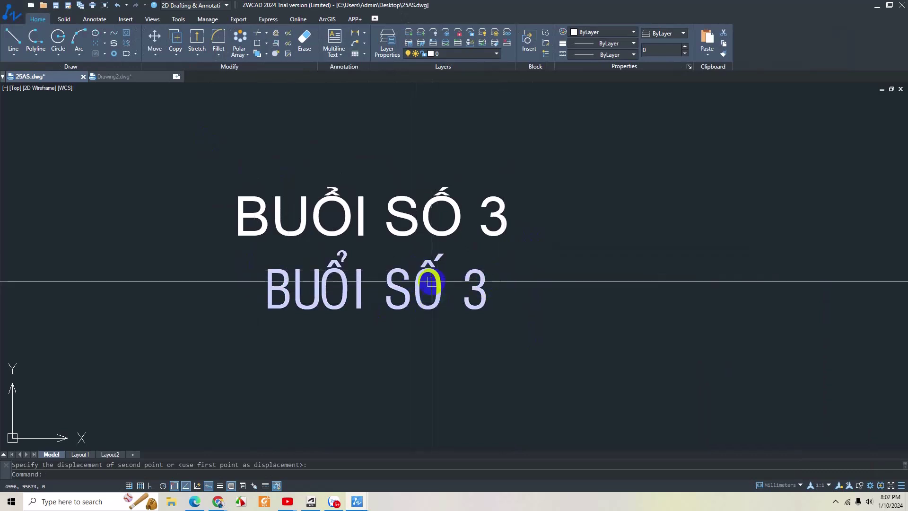
left_click(420, 308)
left_click(324, 239)
Step: Recentre the view on the two labels and reselect the lower one
scroll(364, 309, "down", 1)
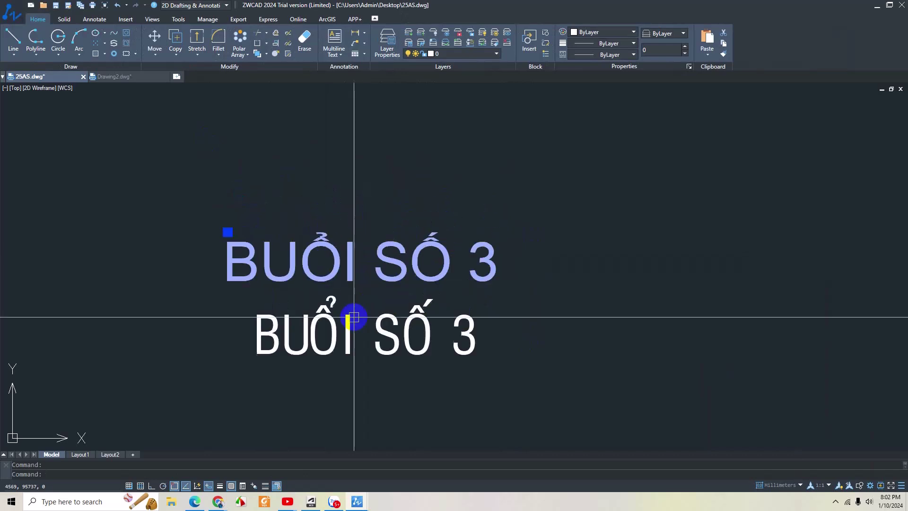
scroll(347, 310, "down", 3)
scroll(405, 320, "down", 3)
middle_click_drag(405, 320, 395, 286)
scroll(395, 227, "down", 3)
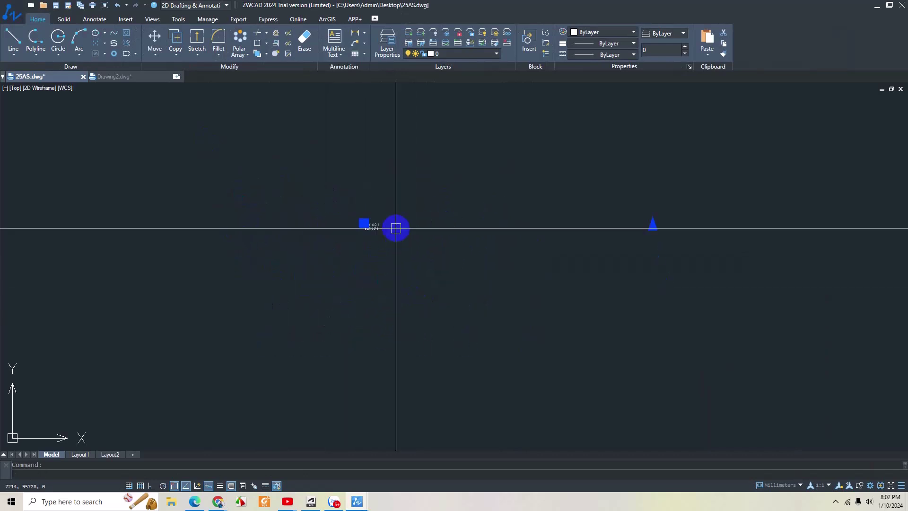
scroll(374, 230, "up", 5)
key("Escape")
left_click(319, 208)
key("Escape")
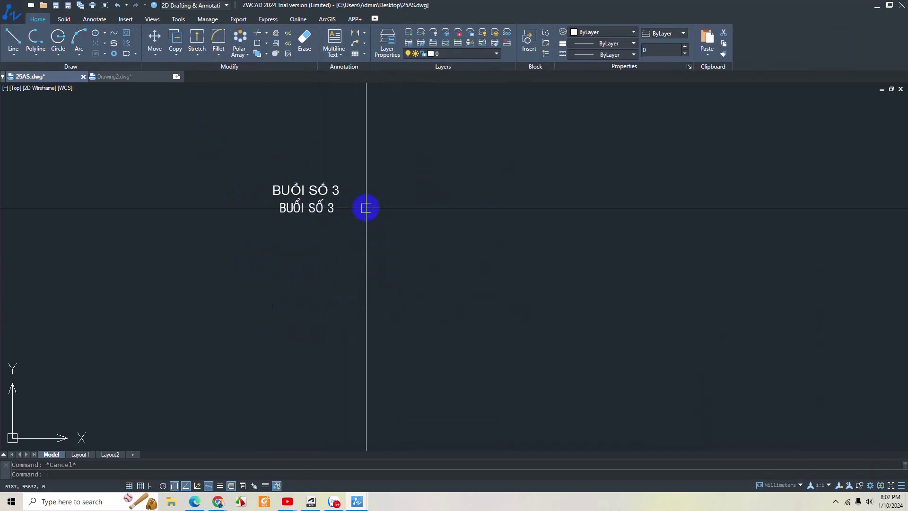
Step: Check the Vietnamese keyboard settings, then start COPY with 'co'
left_click(834, 500)
right_click(825, 445)
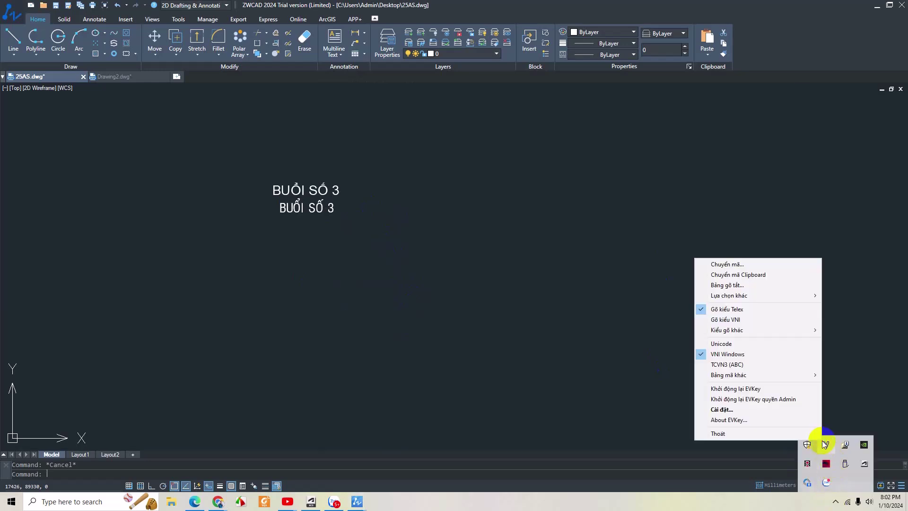
left_click(750, 344)
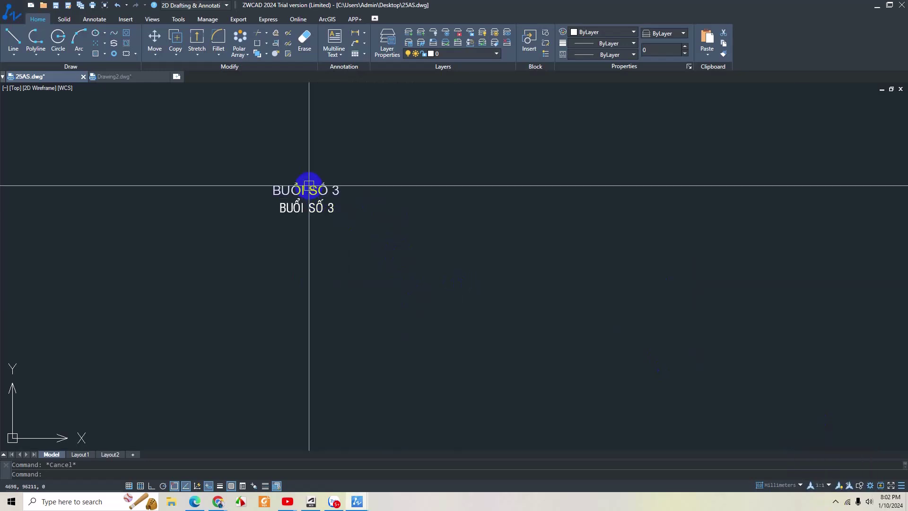
type("co")
key("Return")
Step: Copy the BUỔI SỐ 3 text to a new position
left_click(372, 187)
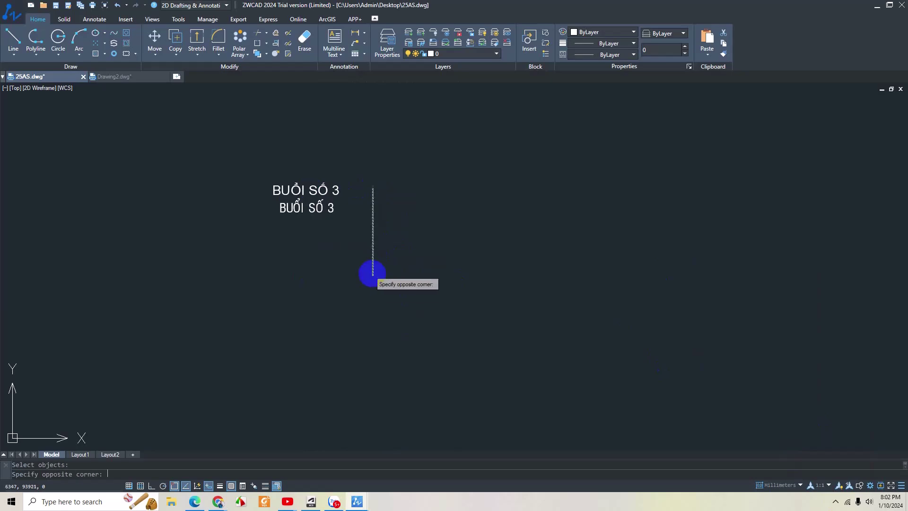
left_click(371, 272)
left_click(334, 190)
key("Return")
left_click(334, 190)
scroll(407, 223, "down", 3)
scroll(442, 318, "down", 3)
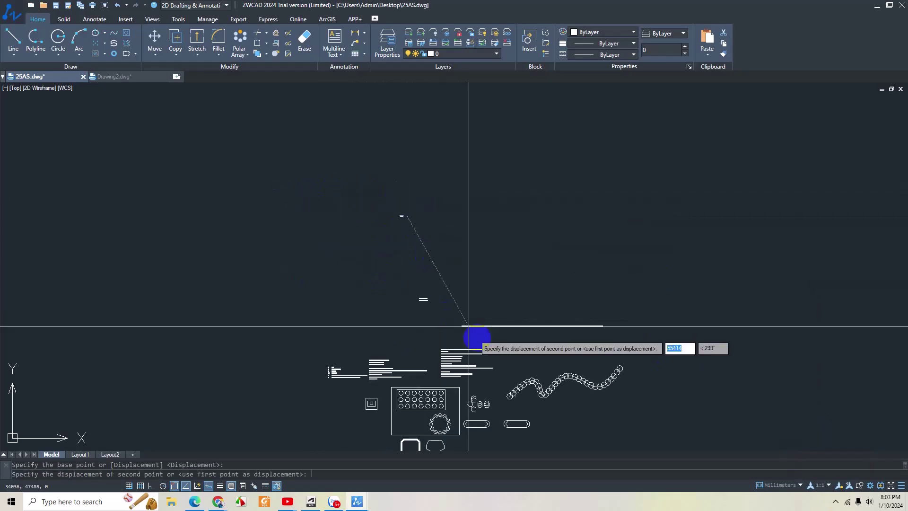
scroll(449, 331, "up", 5)
scroll(412, 260, "up", 2)
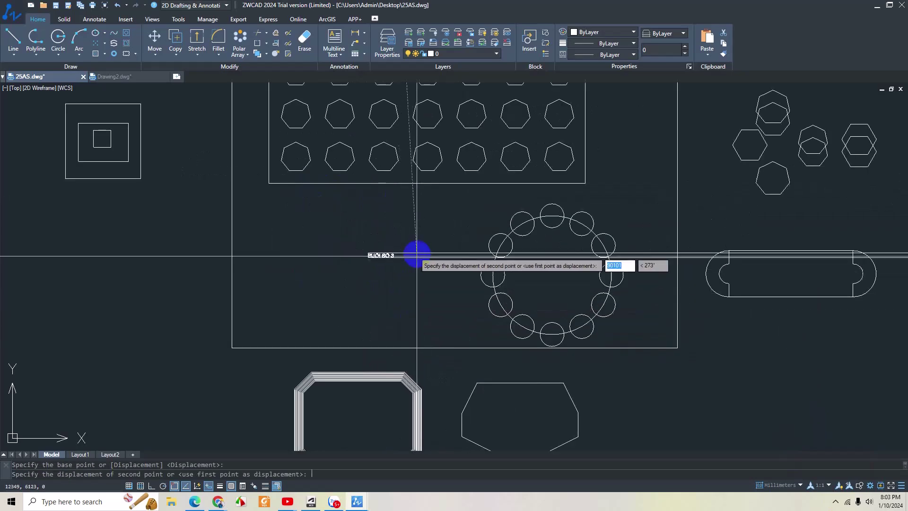
left_click(434, 199)
Step: Copy the BUỔI SỐ 3 label again and place it beside the circular array
type("co")
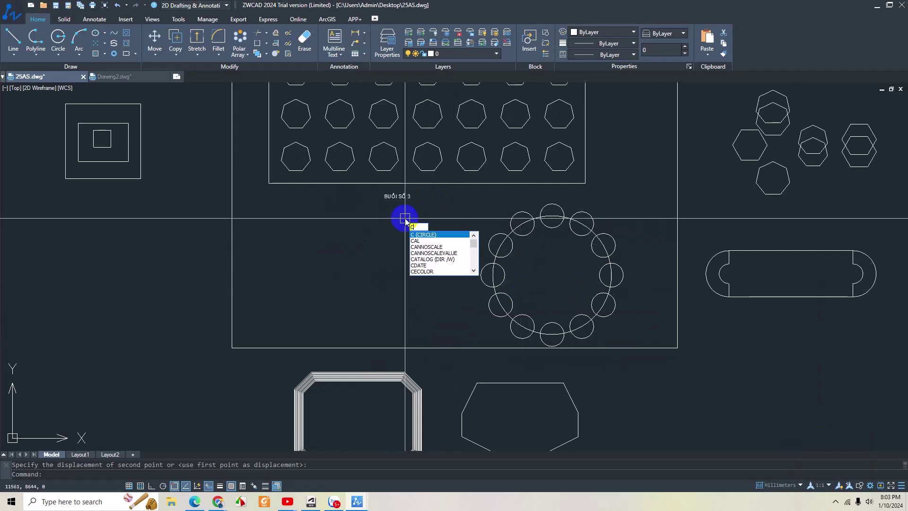
key("Return")
left_click(396, 207)
key("Return")
left_click(398, 243)
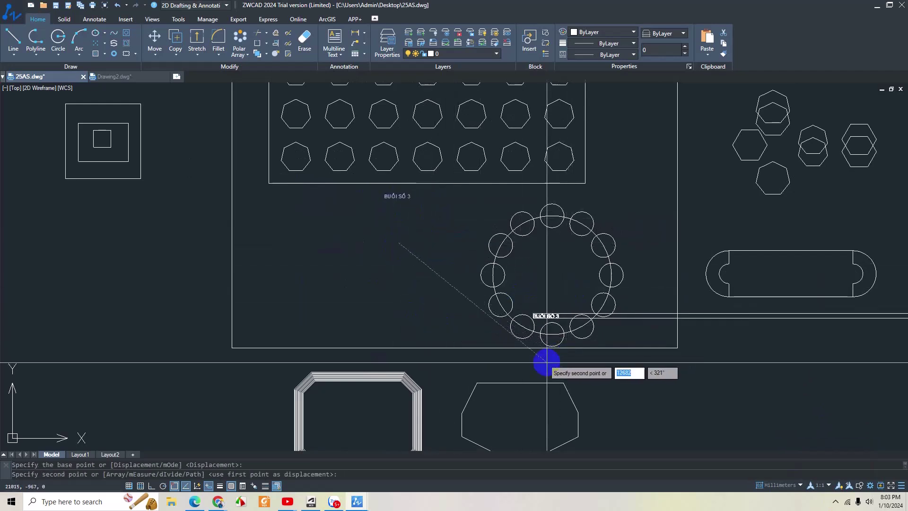
scroll(552, 352, "down", 1)
left_click(610, 375)
key("Escape")
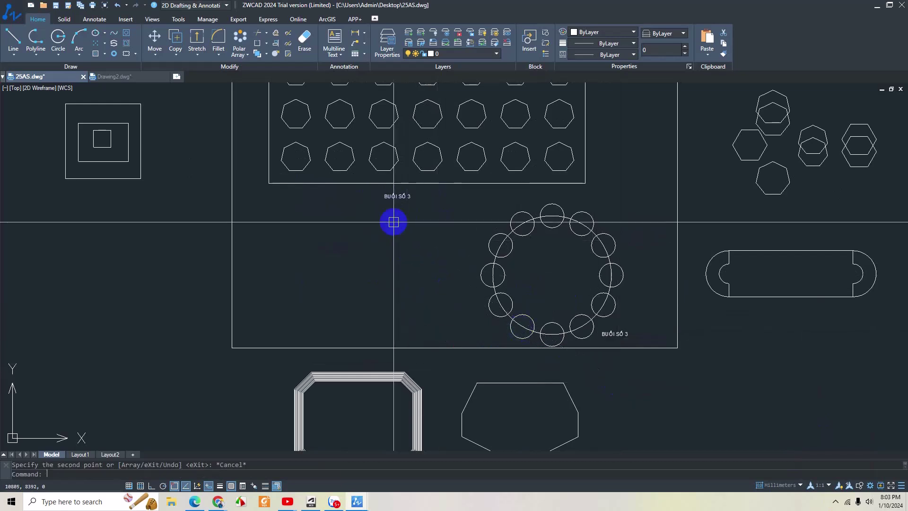
Step: Retype the copied label under the heptagon grid as 'HÌNH 1'
scroll(394, 174, "up", 5)
double_click(393, 173)
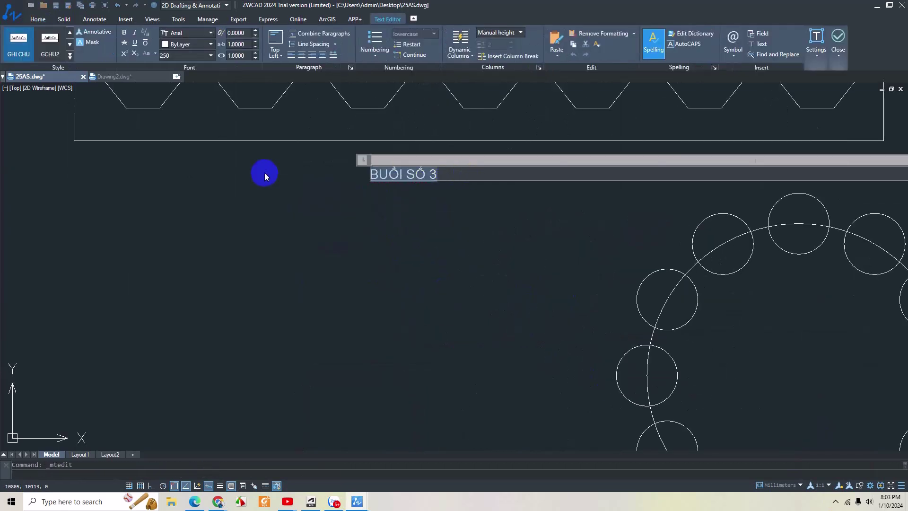
type("H9INH")
key("BackSpace")
key("BackSpace")
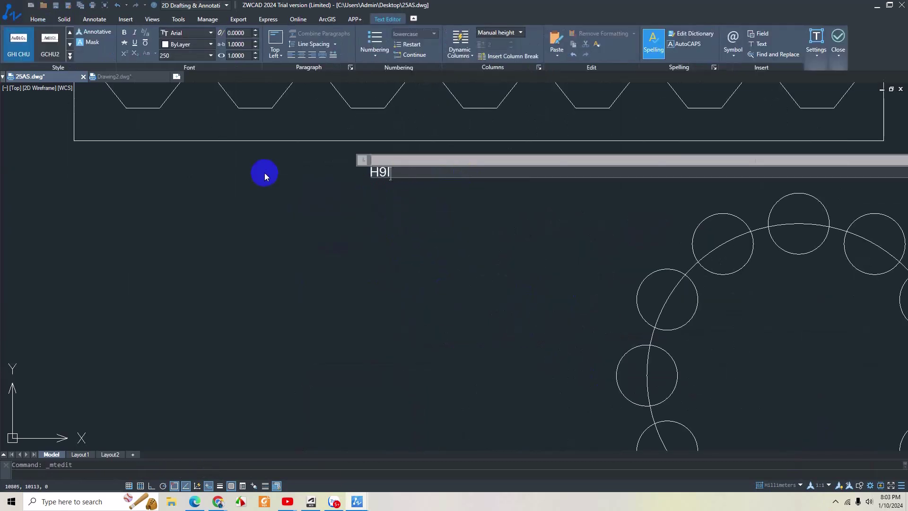
key("BackSpace")
key("BackSpace")
type("INH 1")
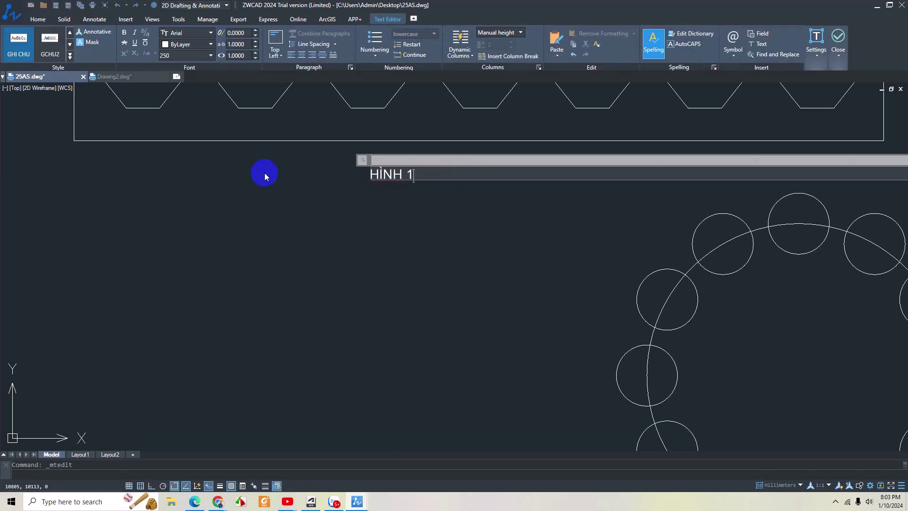
key("Escape")
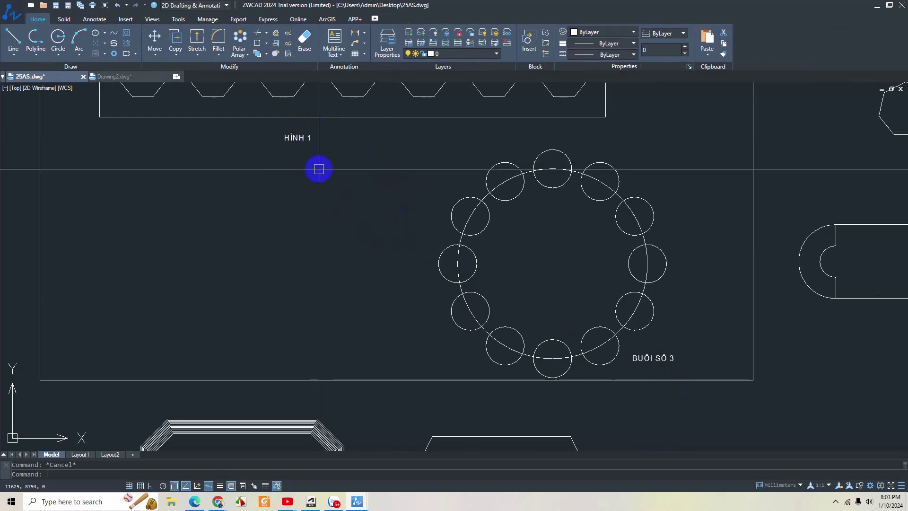
Step: Start two new multiline text boxes and cancel both without adding text
type("mt")
key("Return")
left_click(335, 203)
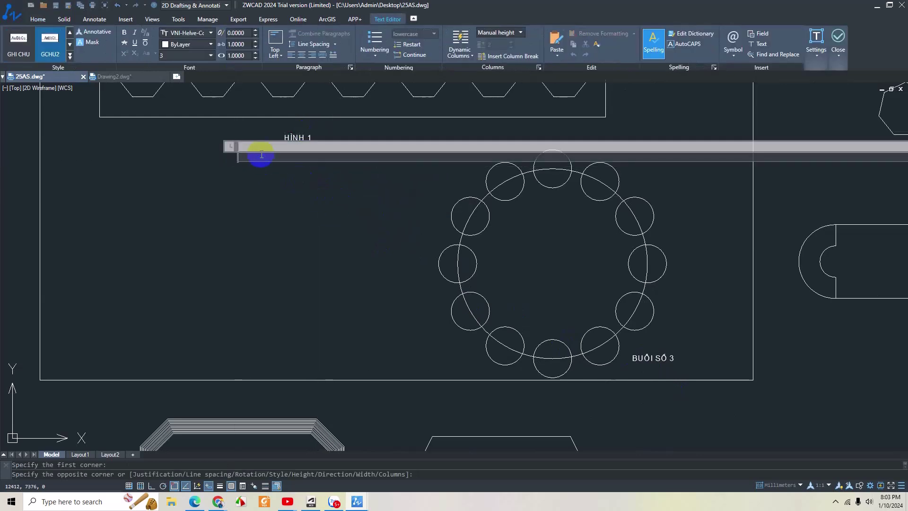
key("Escape")
key("Return")
left_click(523, 291)
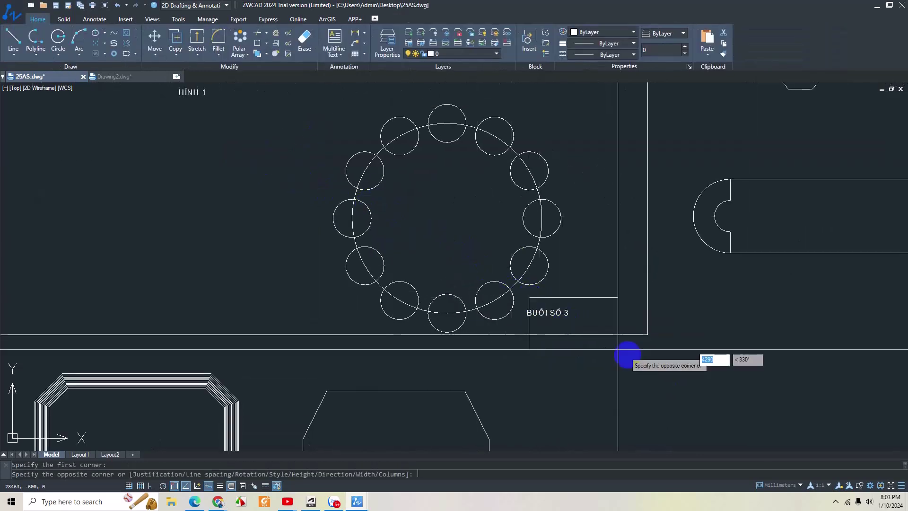
left_click(628, 356)
key("Escape")
scroll(377, 277, "down", 4)
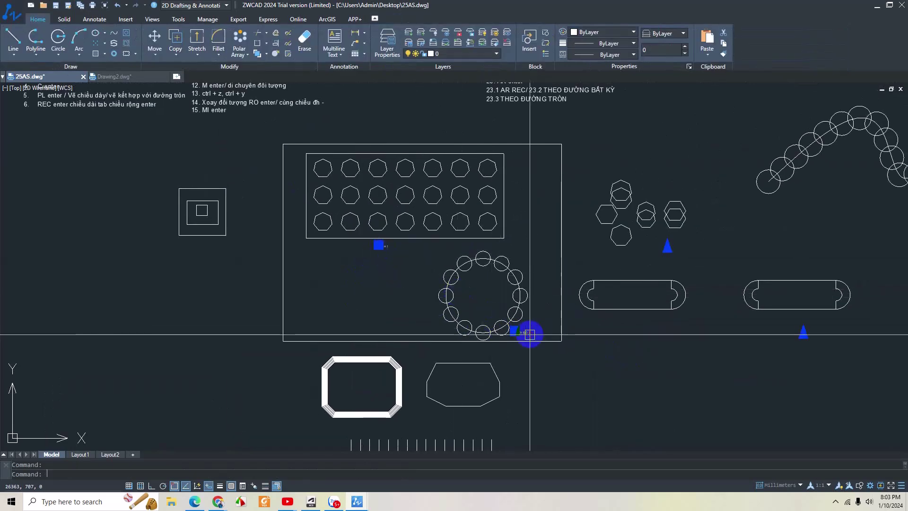
Step: Zoom and pan around the drawing to locate the stray notes 24 and 25
scroll(551, 234, "down", 3)
middle_click_drag(535, 255, 495, 314)
scroll(478, 251, "up", 2)
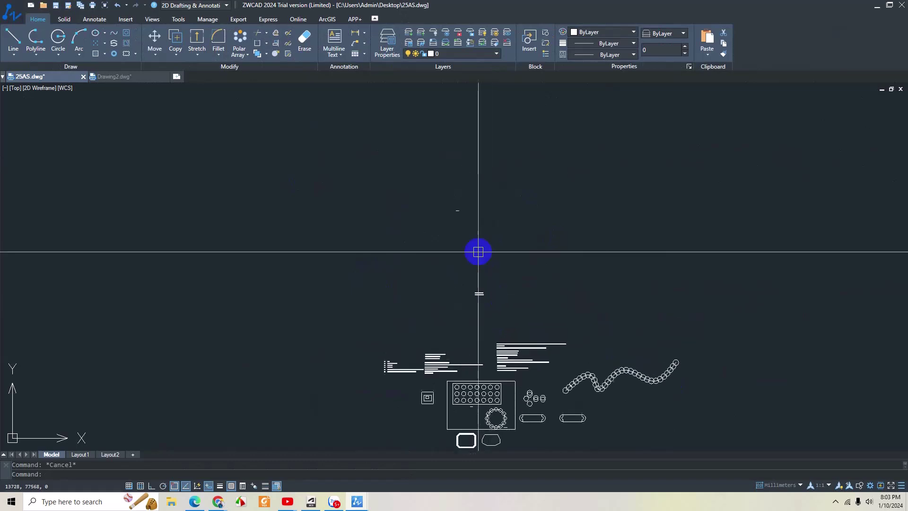
scroll(468, 217, "up", 5)
scroll(395, 179, "up", 3)
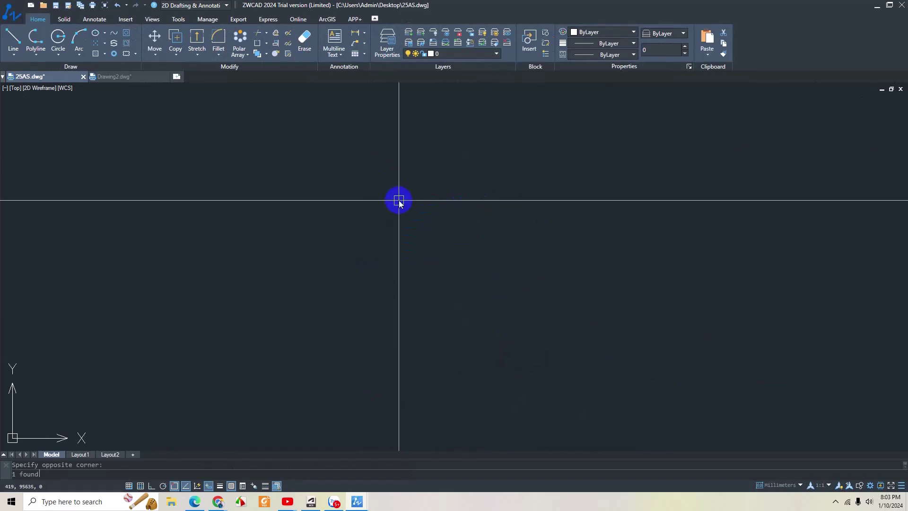
scroll(399, 200, "down", 3)
middle_click_drag(399, 200, 446, 229)
scroll(445, 229, "down", 1)
scroll(472, 293, "up", 6)
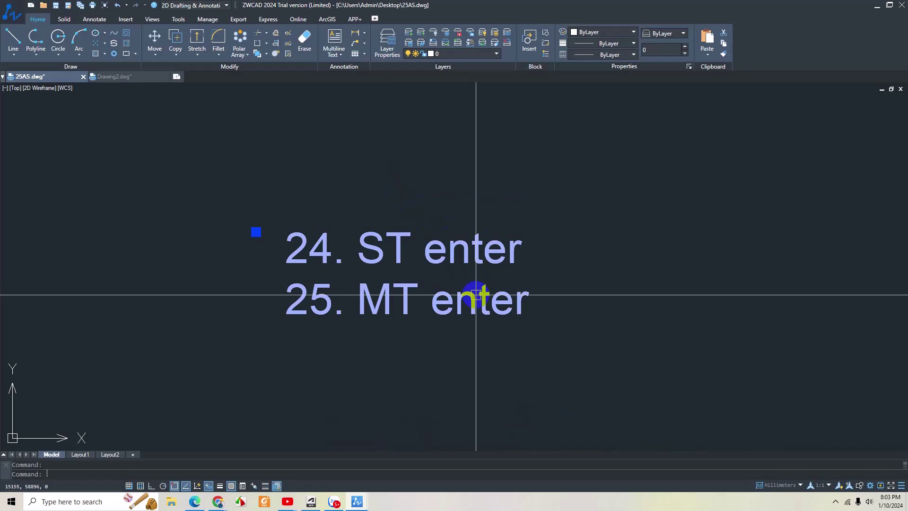
scroll(475, 294, "down", 2)
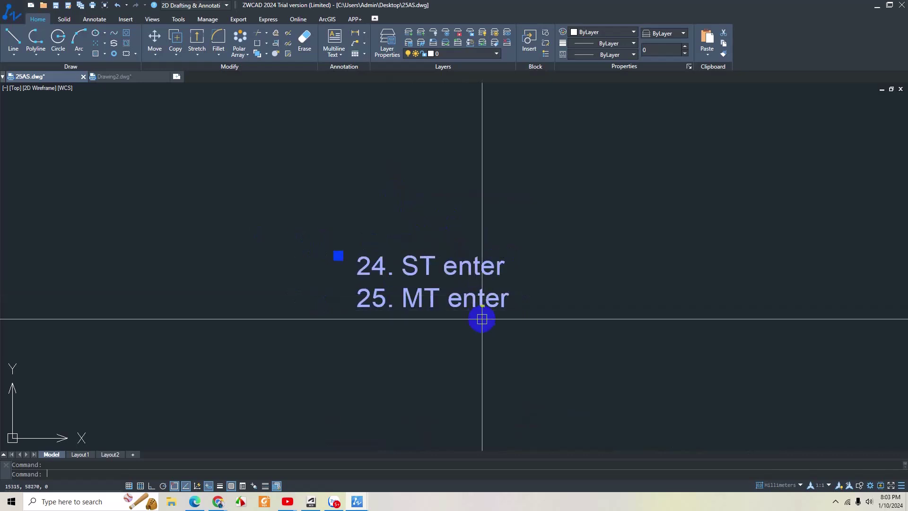
scroll(471, 296, "down", 3)
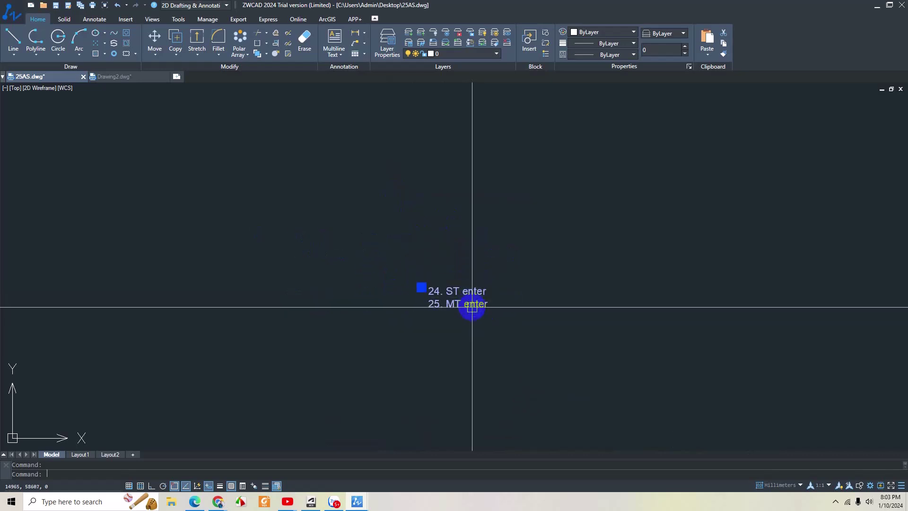
scroll(512, 304, "down", 3)
scroll(482, 288, "down", 1)
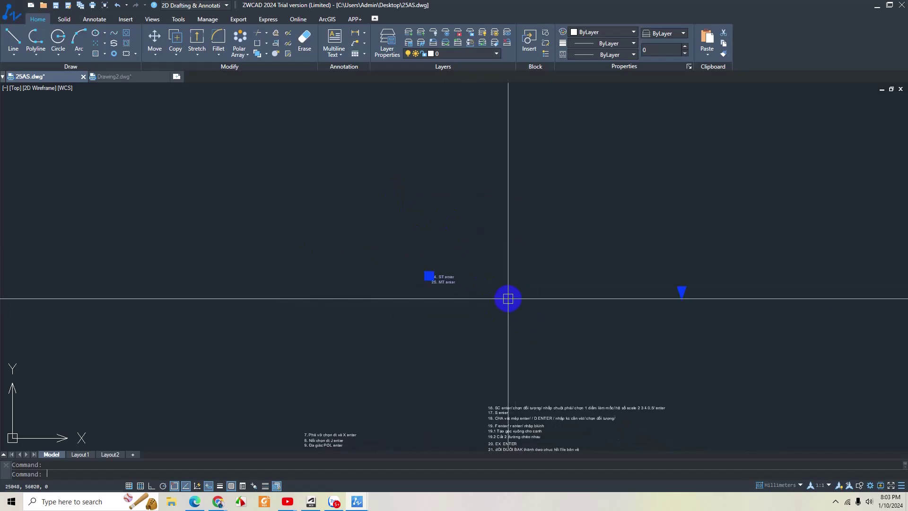
Step: Move notes 24 and 25 down so they sit directly under item 23.3
left_click(449, 289)
type("MOVE")
key("Return")
left_click(462, 314)
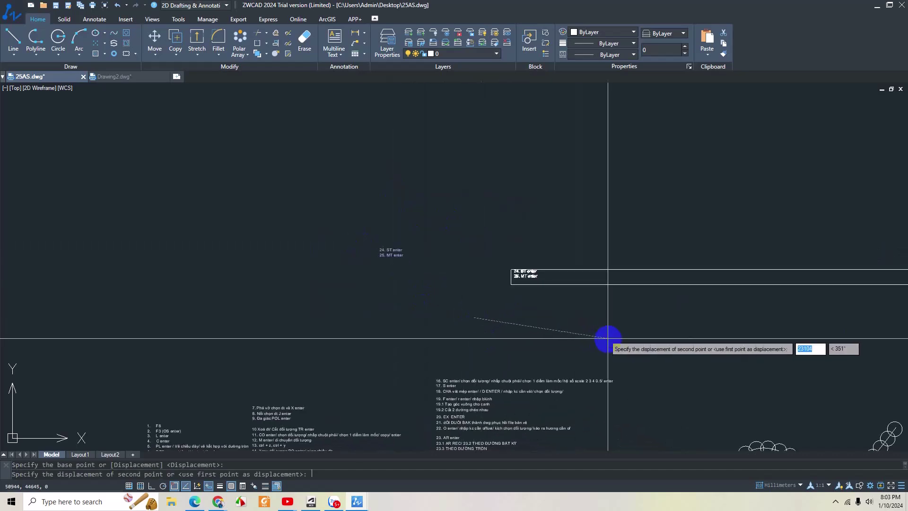
scroll(523, 365, "down", 1)
scroll(496, 425, "up", 3)
scroll(473, 434, "up", 2)
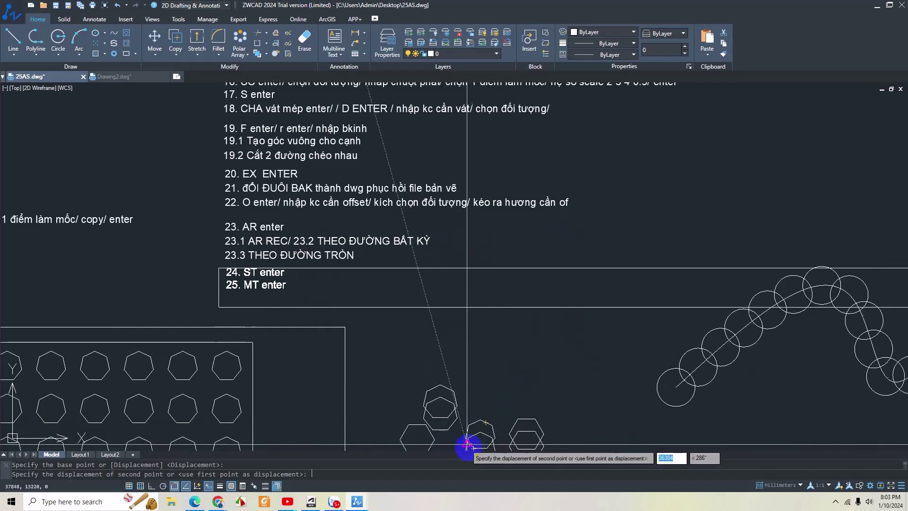
key("Escape")
Step: Move the notes 1–6 column so it sits left of items 7–15
scroll(434, 302, "down", 3)
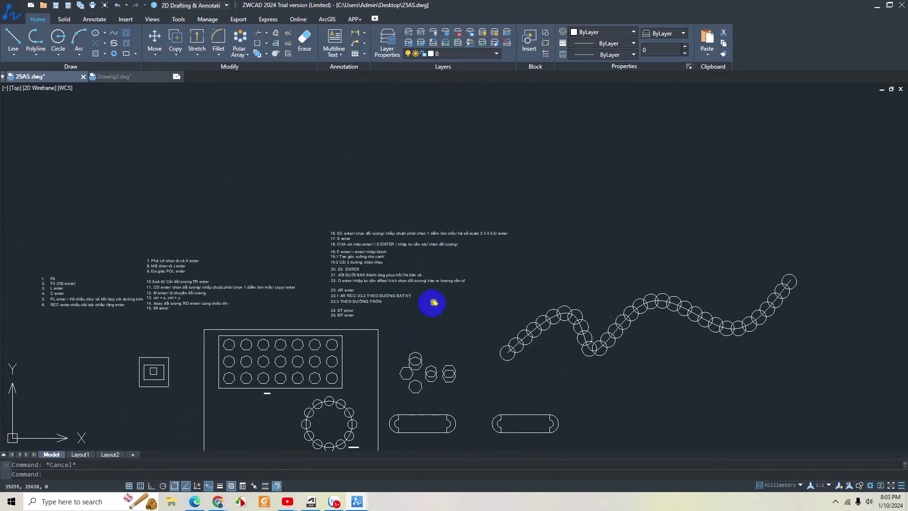
left_click(445, 324)
left_click(319, 213)
left_click(487, 166)
key("Return")
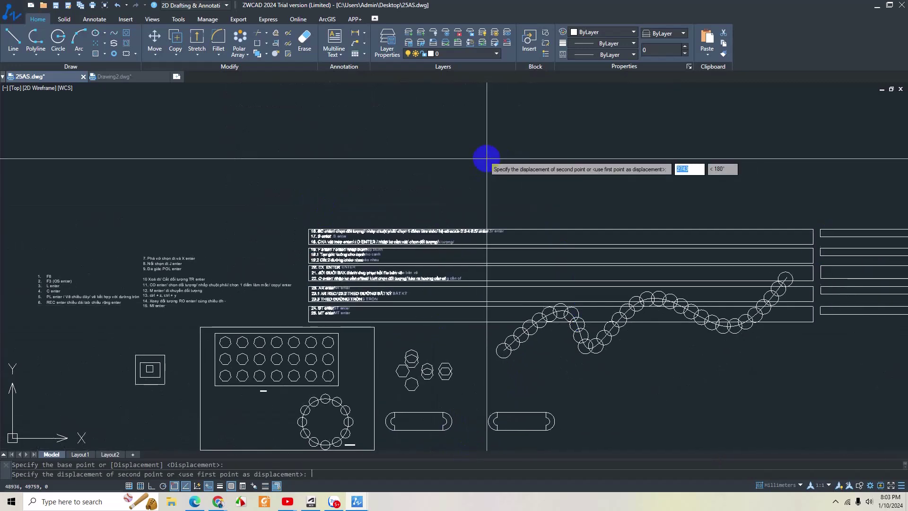
left_click(361, 162)
Step: Window-select the notes text for another move, then cancel that extra move
middle_click_drag(257, 192, 511, 196)
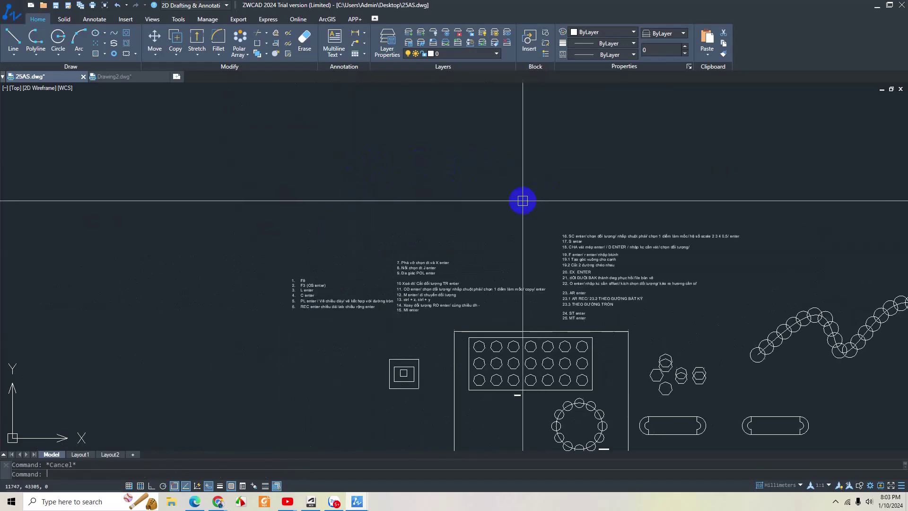
left_click(339, 334)
left_click(253, 263)
key("Return")
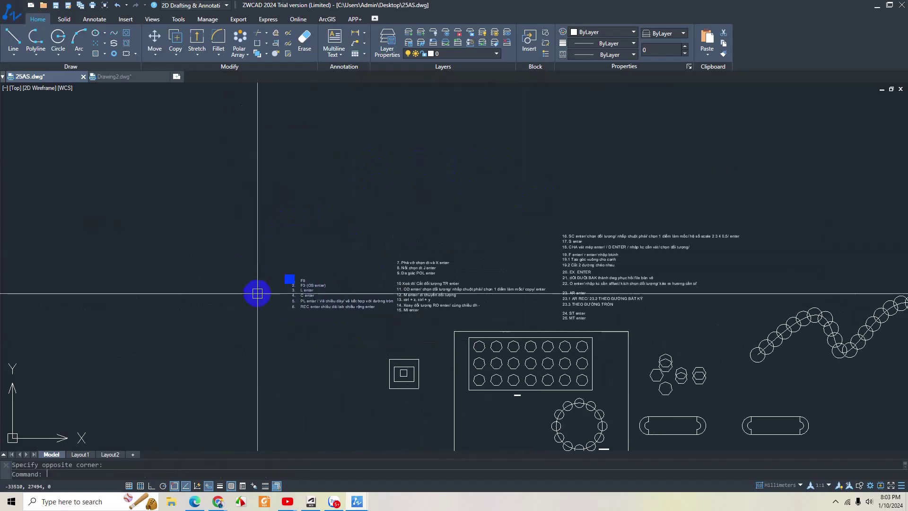
left_click(271, 318)
key("Escape")
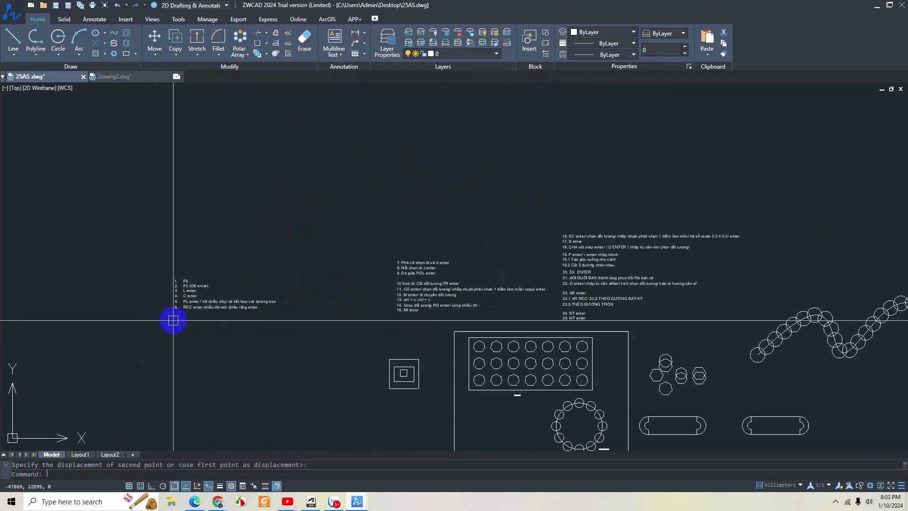
middle_click_drag(263, 310, 372, 288)
scroll(371, 281, "up", 2)
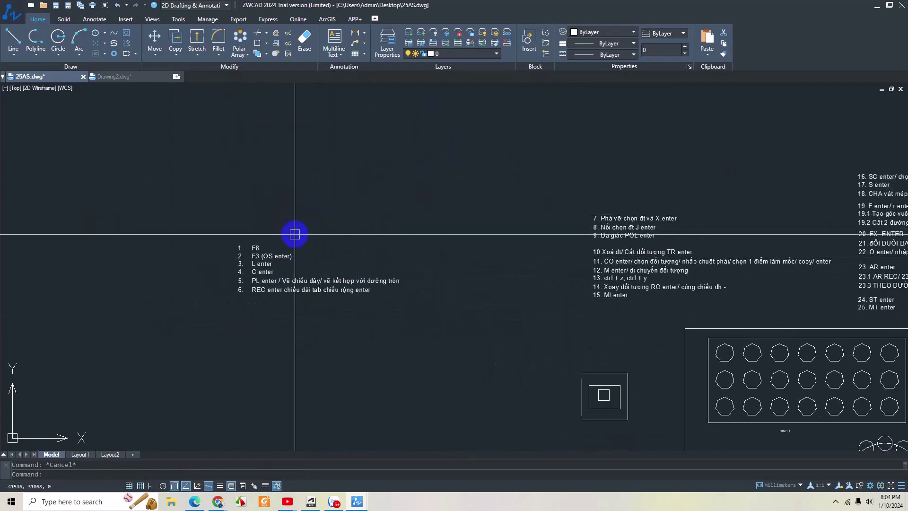
Step: In the left notes block, delete lines 3–6 and replace F8 with LA to read '26 LA'
double_click(238, 249)
left_click_drag(374, 290, 237, 258)
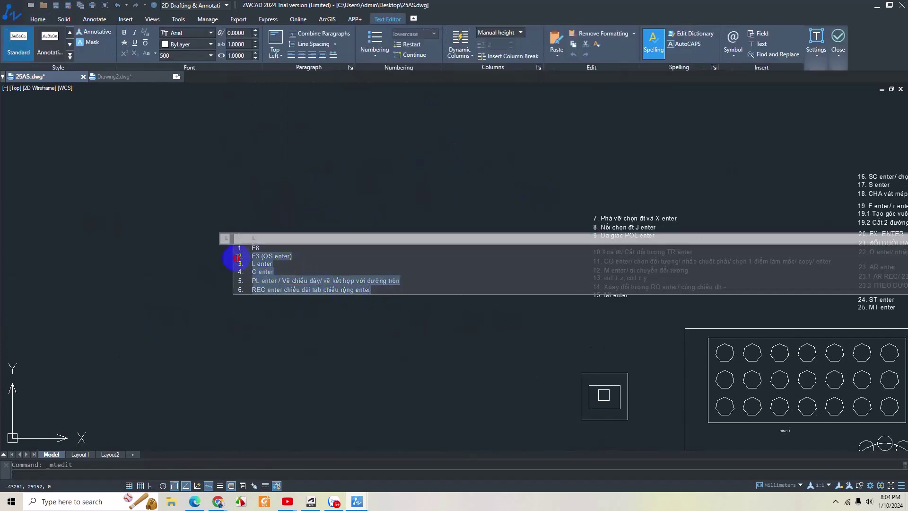
key("Delete")
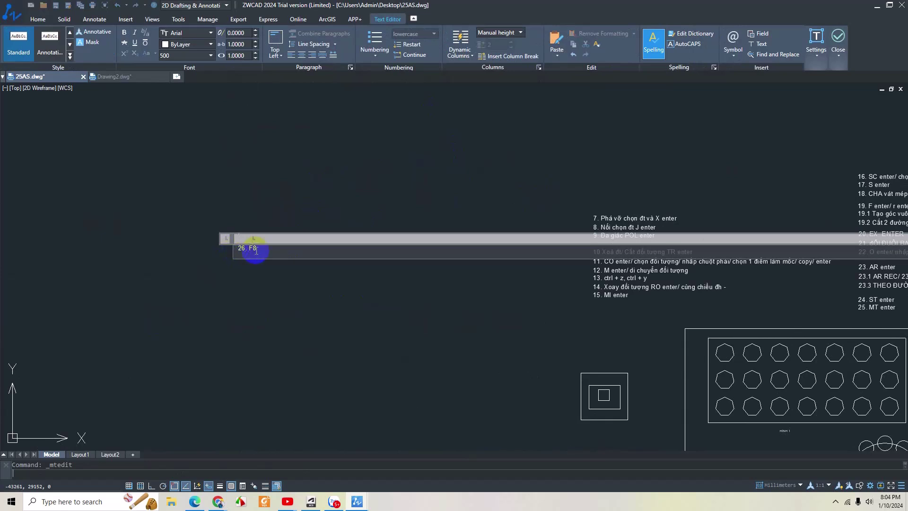
left_click(247, 249)
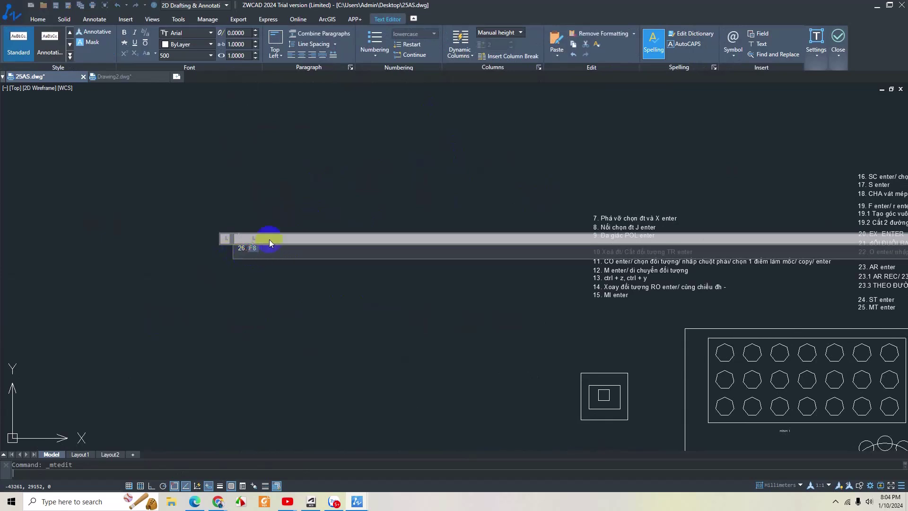
type("LA enter")
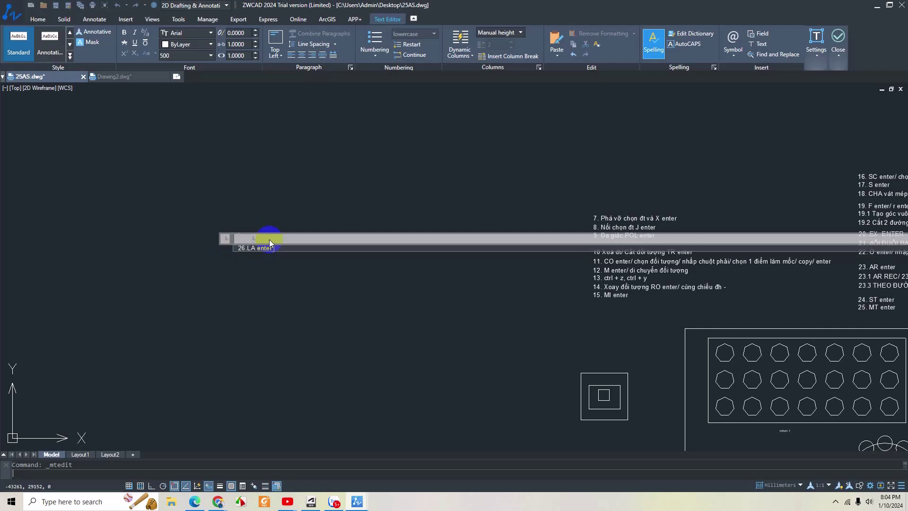
Step: Finish the 26.LA enter note and open the Layer Properties Manager with LA
left_click(265, 263)
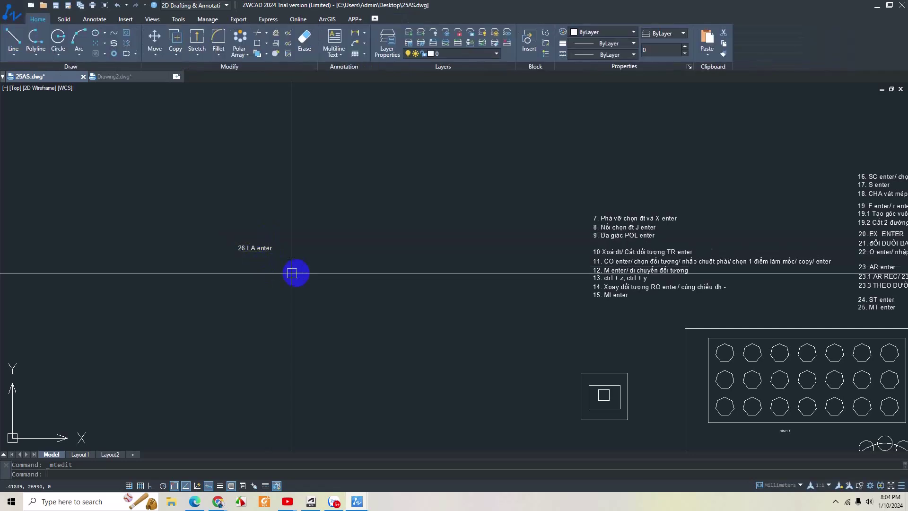
middle_click_drag(298, 272, 221, 266)
scroll(222, 265, "up", 3)
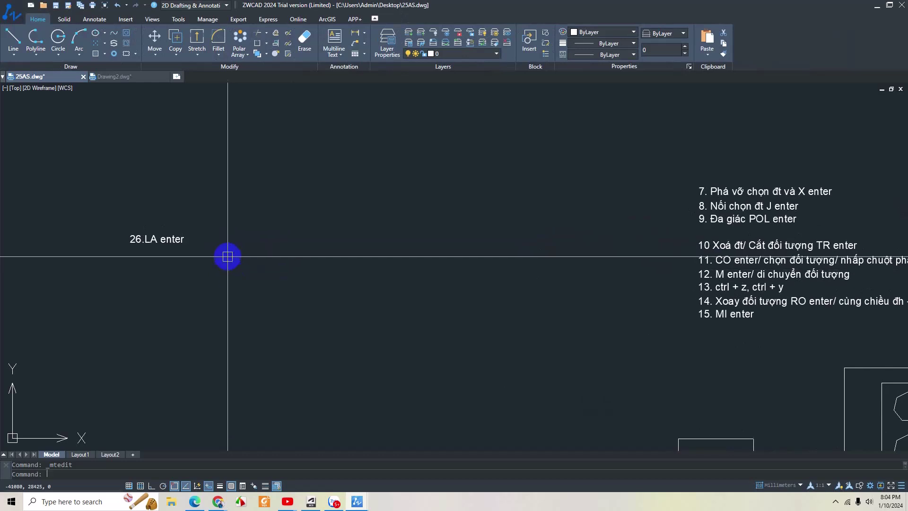
type("la")
key("Return")
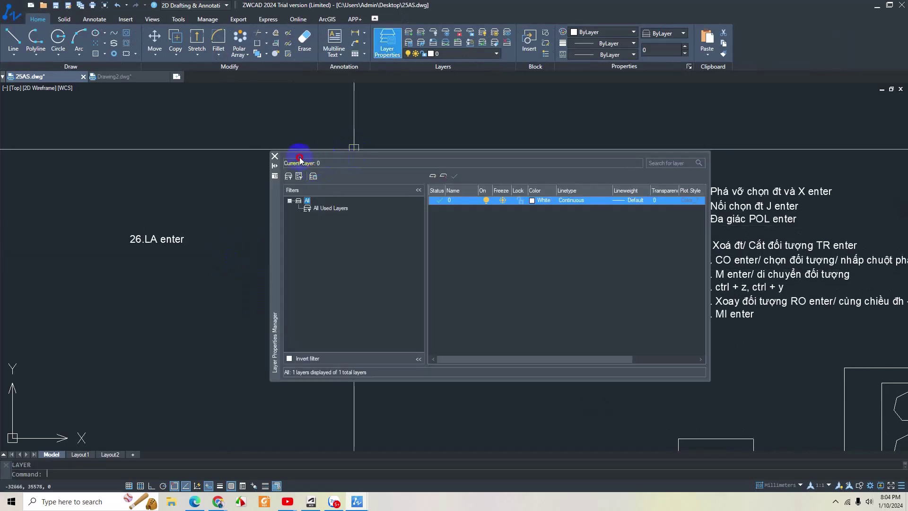
Step: Create a new layer named NET CHINH
left_click_drag(274, 213, 244, 223)
left_click(455, 210)
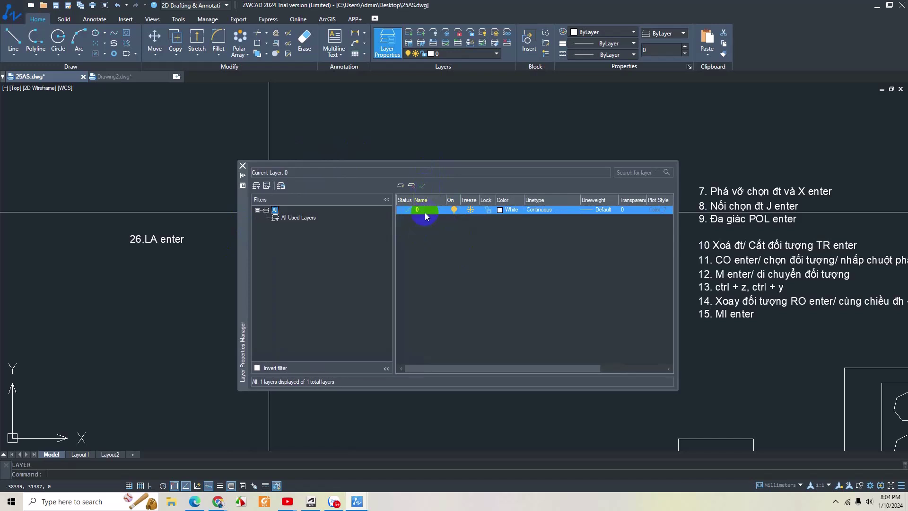
left_click(399, 185)
type("NET CHINH")
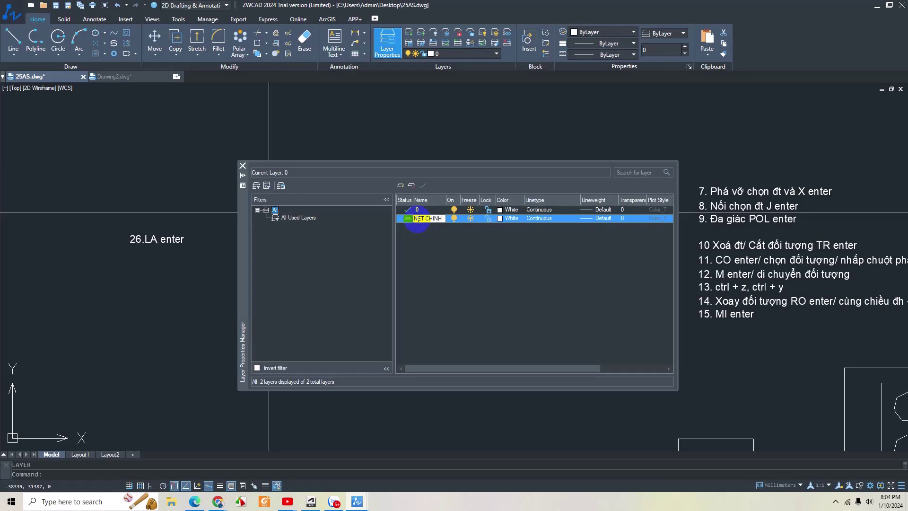
key("Return")
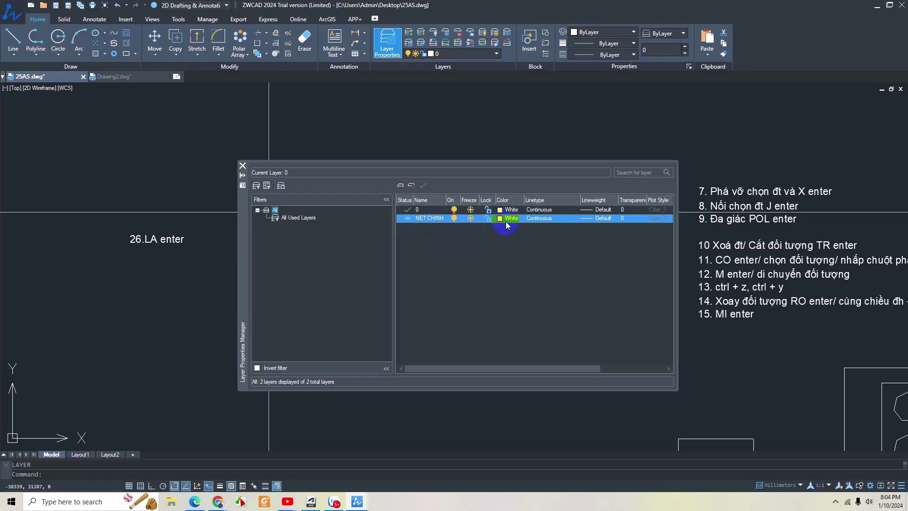
Step: Keep NET CHINH's colour white, linetype Continuous and lineweight Default
left_click(506, 222)
left_click(527, 165)
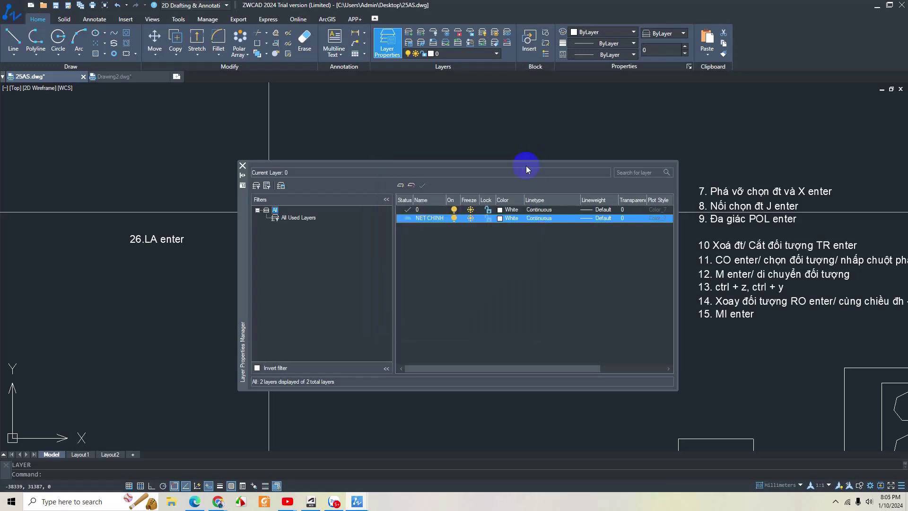
left_click(535, 220)
left_click(454, 180)
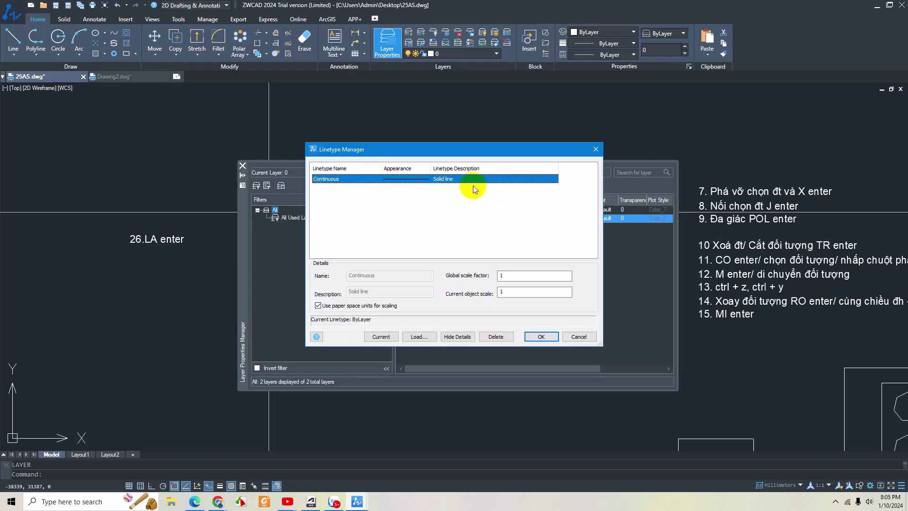
left_click(595, 149)
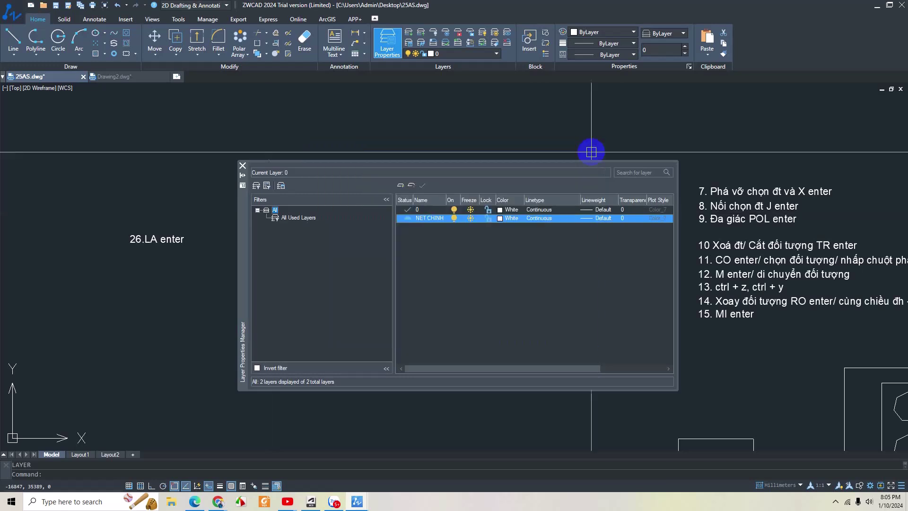
left_click(615, 221)
left_click(602, 221)
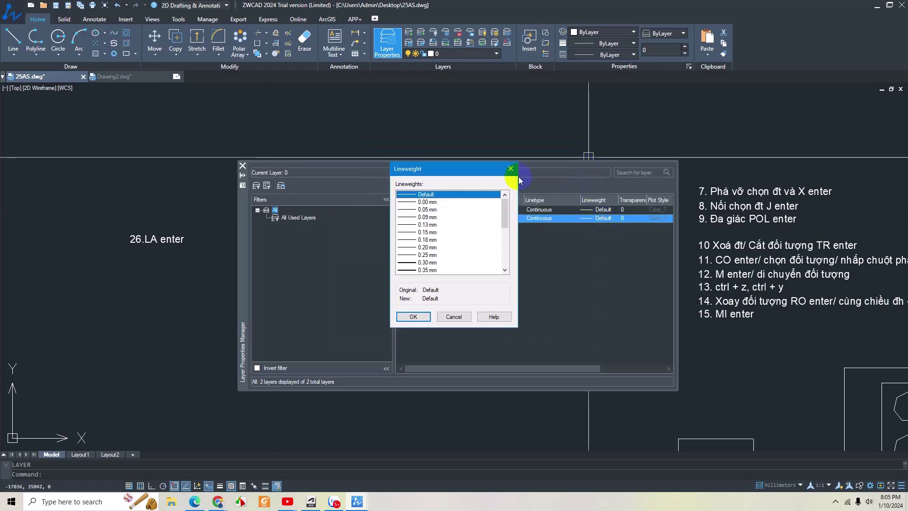
left_click(510, 171)
Step: Scroll across the layer list columns and clear the row highlight
left_click_drag(463, 359, 557, 357)
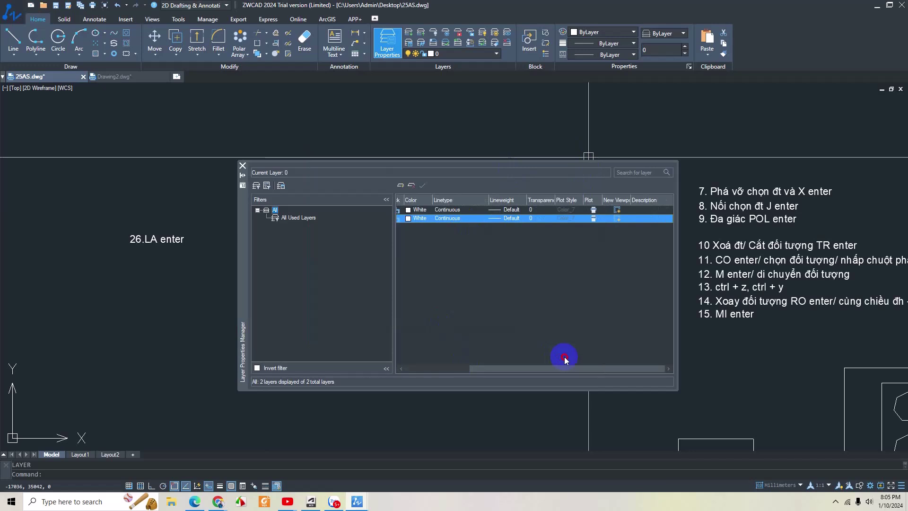
left_click(597, 218)
left_click_drag(534, 370, 383, 364)
left_click(409, 219)
left_click(483, 286)
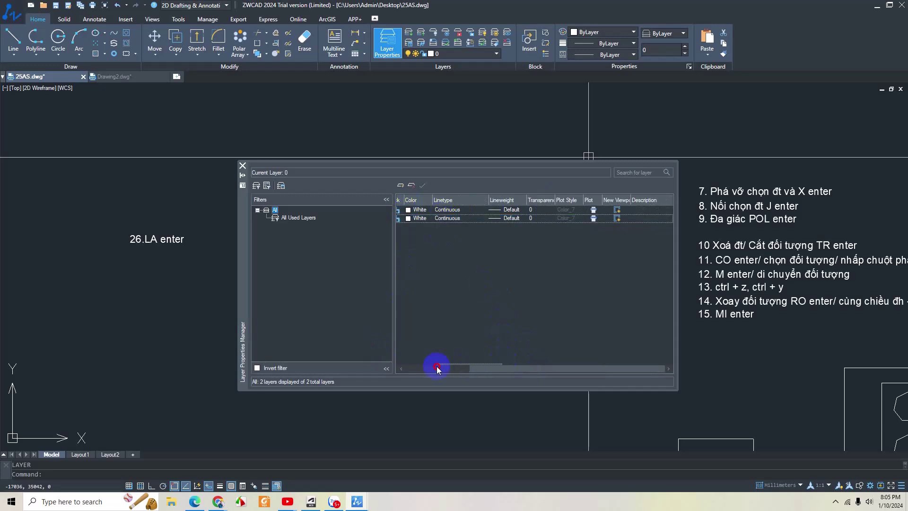
left_click_drag(503, 364, 391, 371)
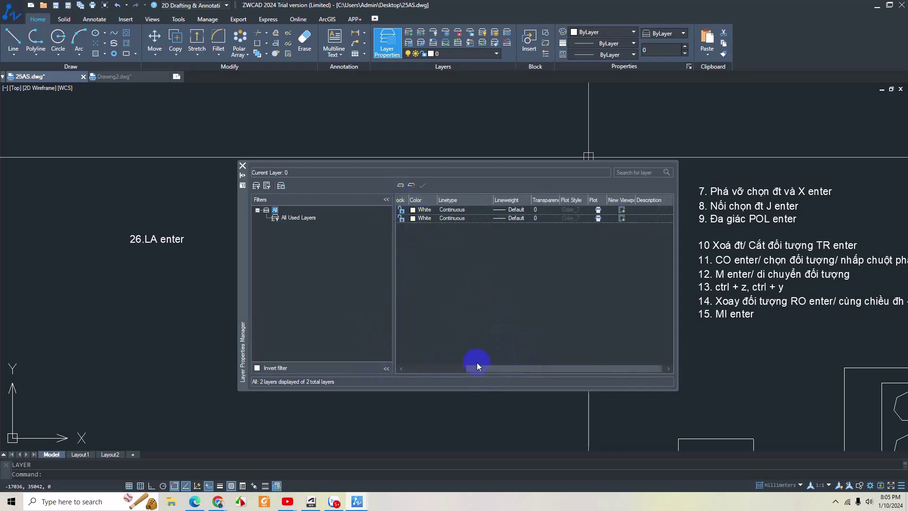
left_click_drag(477, 364, 399, 368)
Step: Create a new layer named NET TAM
left_click(400, 186)
type("NET TAM")
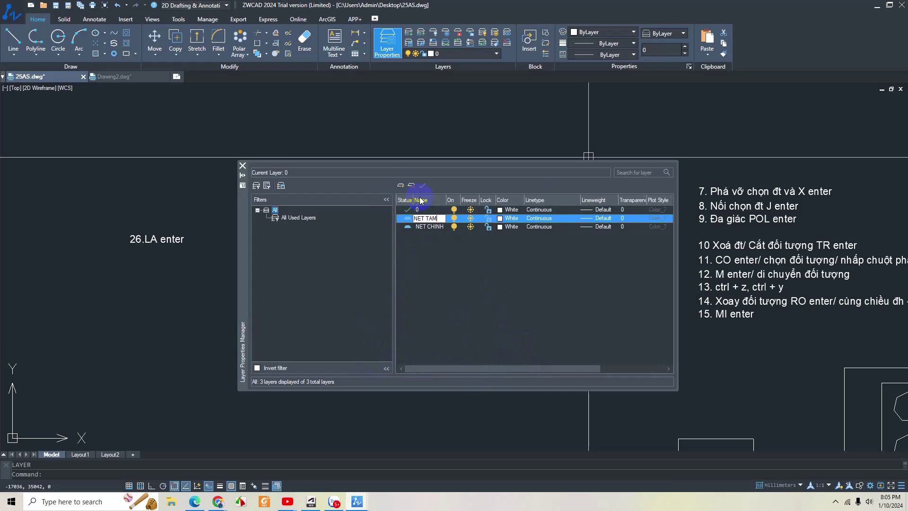
left_click(478, 239)
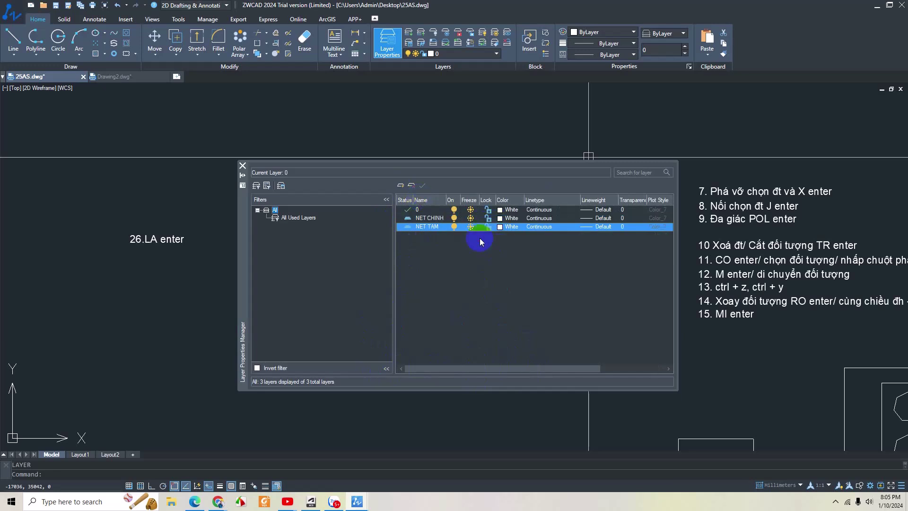
left_click(436, 220)
left_click(427, 227)
Step: Set NET TAM's colour to magenta, leaving the lineweight at Default
left_click(509, 226)
left_click(420, 271)
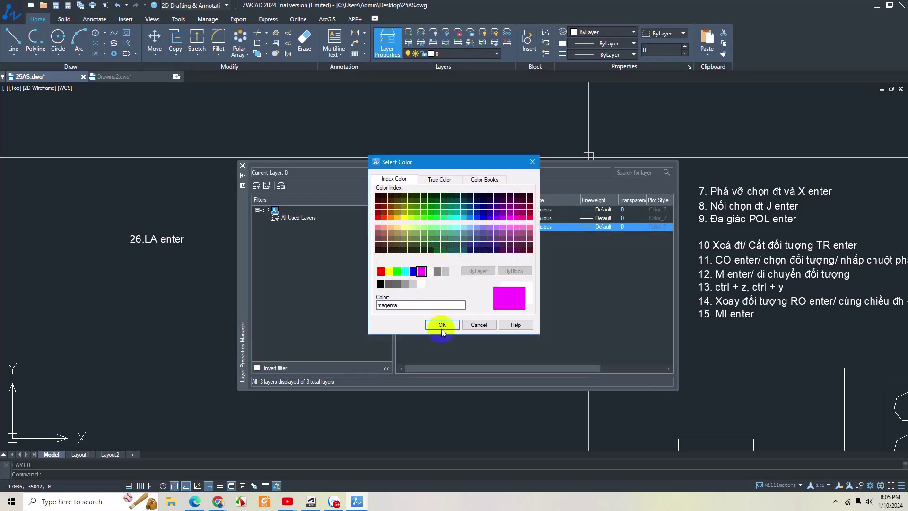
left_click(442, 324)
left_click(583, 227)
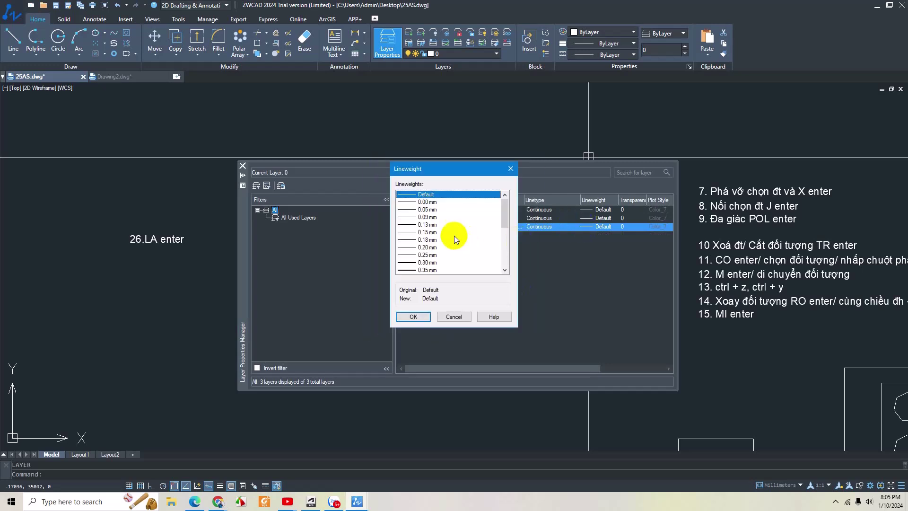
left_click(515, 164)
Step: Load the ZWCAD_ISO10W100 linetype and assign it to NET TAM
left_click(543, 226)
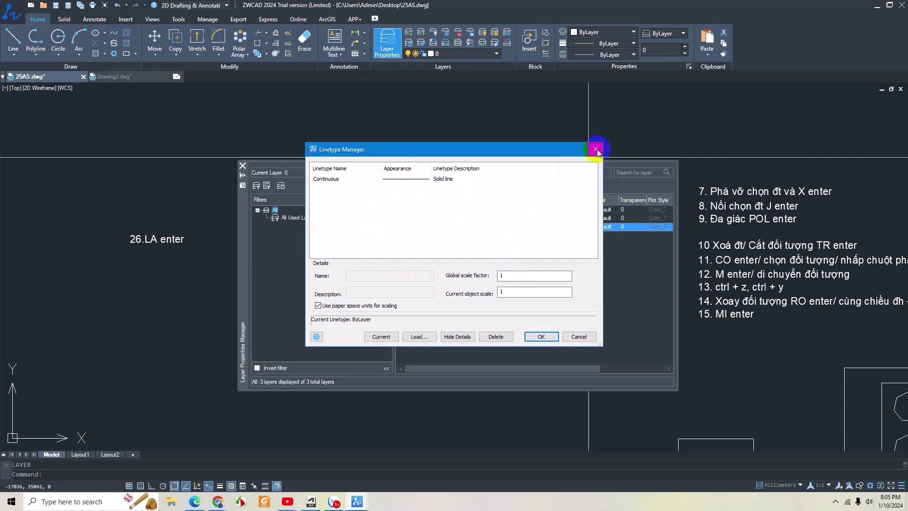
left_click(409, 184)
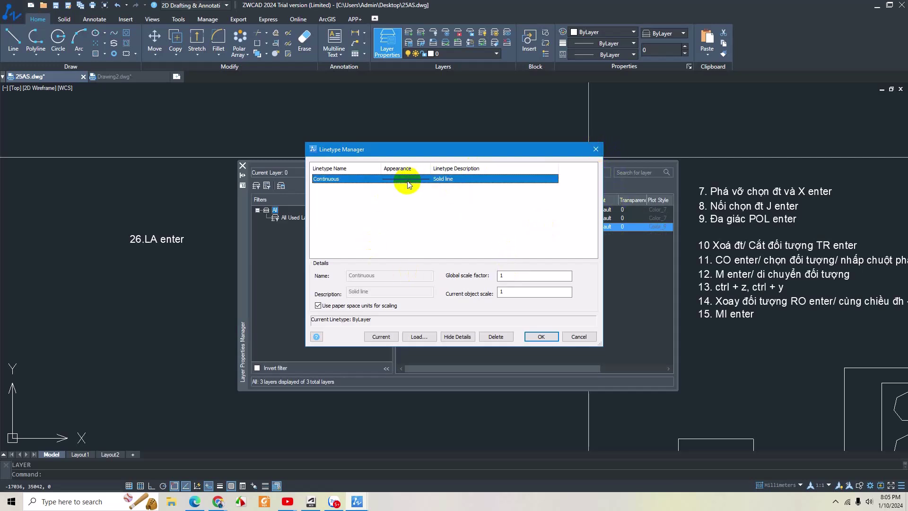
left_click(416, 336)
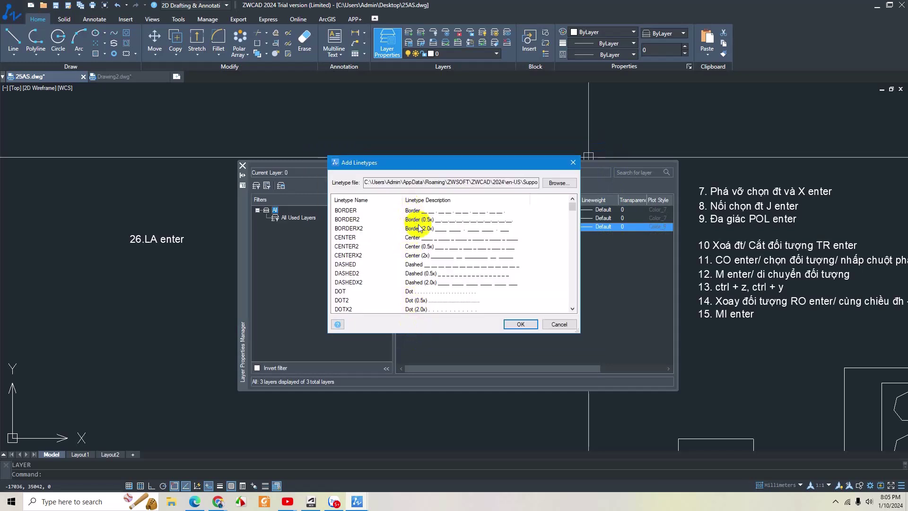
scroll(416, 235, "down", 1)
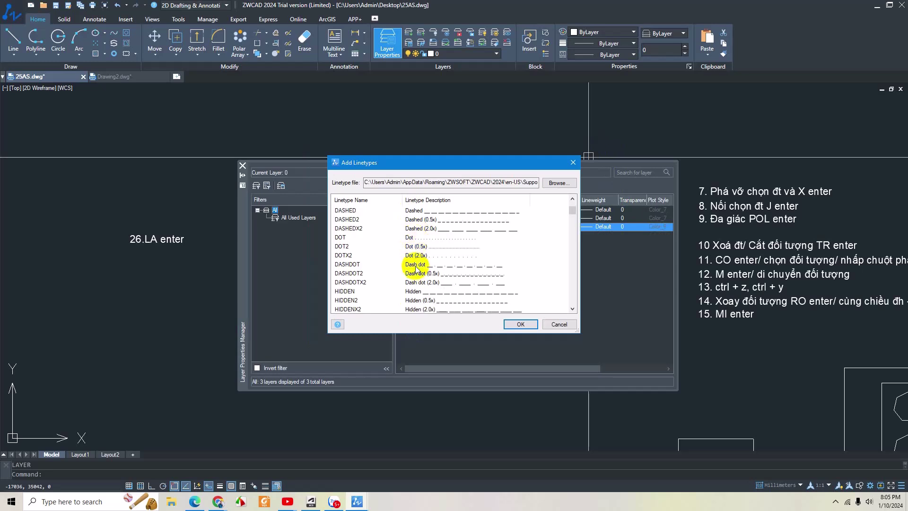
scroll(416, 255, "down", 2)
scroll(417, 268, "down", 1)
scroll(416, 267, "down", 2)
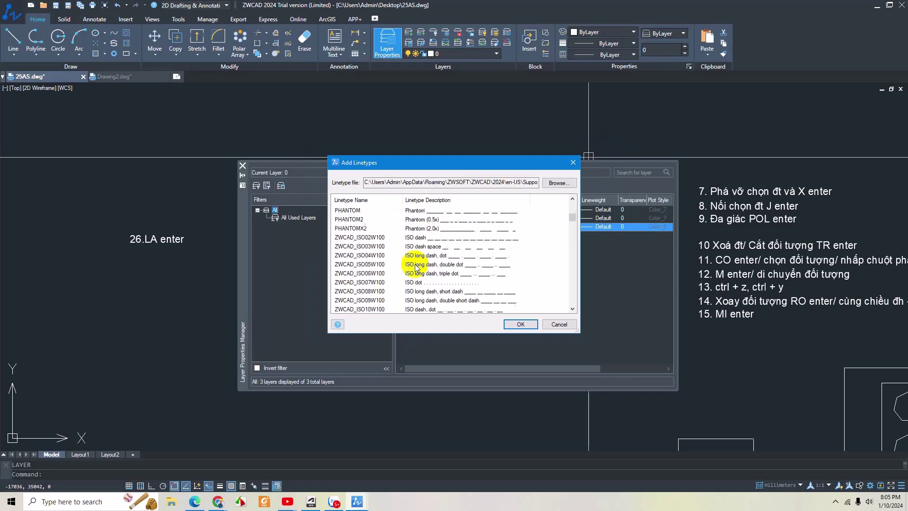
scroll(433, 266, "down", 1)
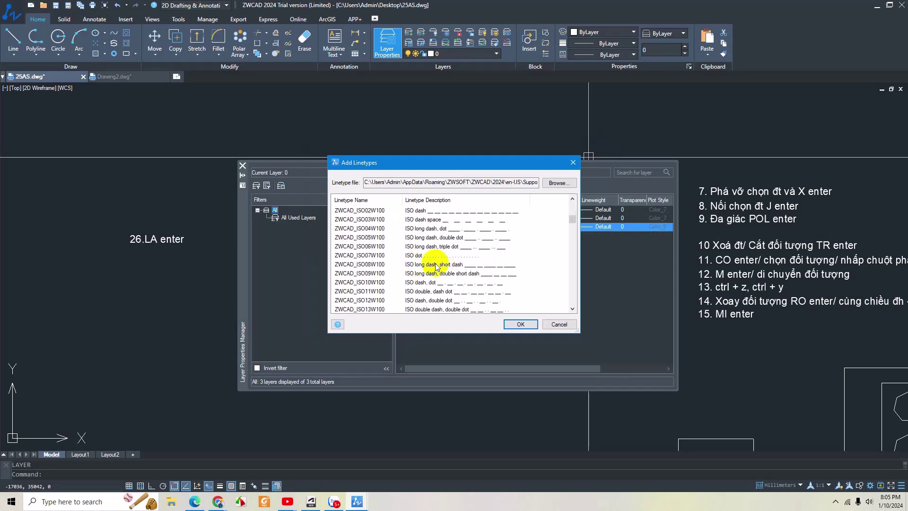
scroll(435, 266, "down", 1)
left_click(429, 258)
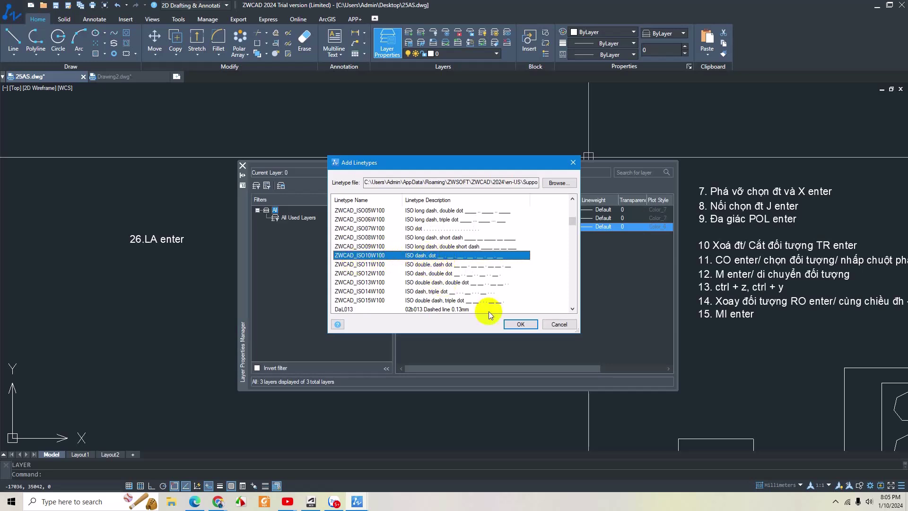
left_click(519, 323)
left_click(393, 189)
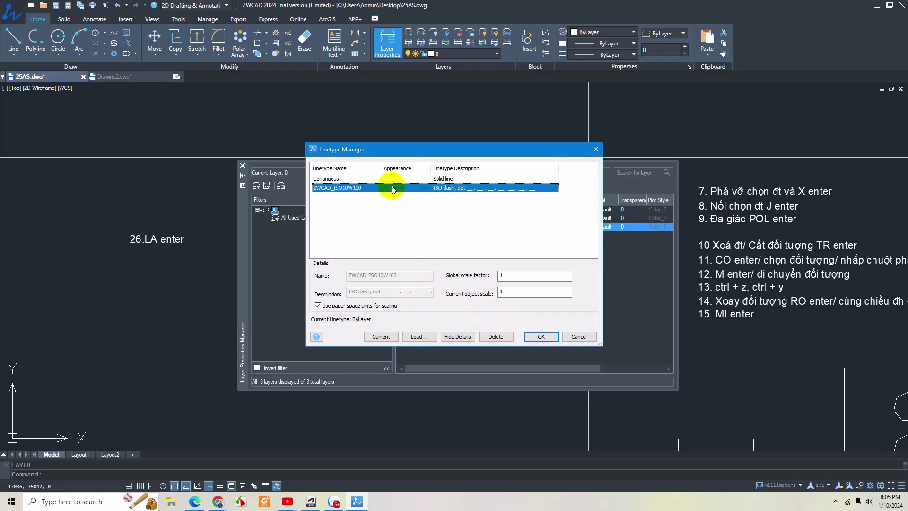
left_click(531, 336)
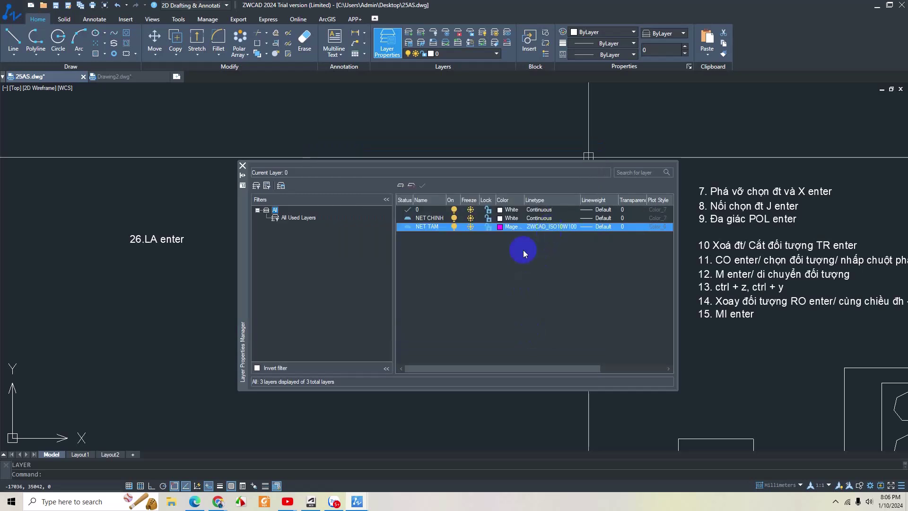
left_click(399, 187)
type("NET KHUAT")
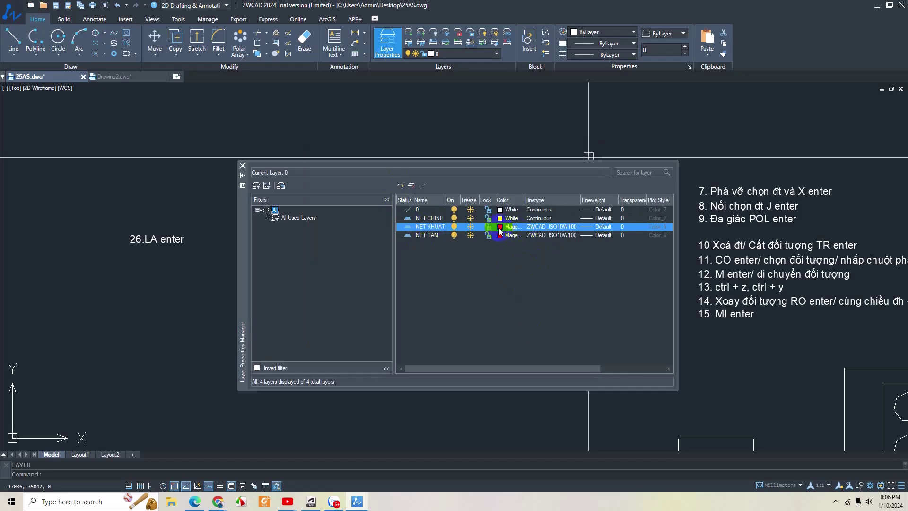
Step: Make NET KHUAT blue, and load and assign the DASHED linetype
left_click(498, 228)
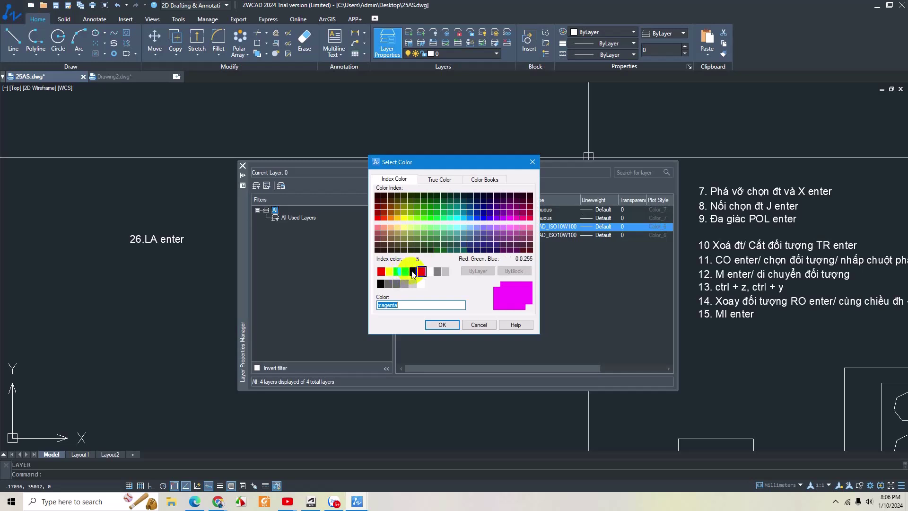
left_click(442, 326)
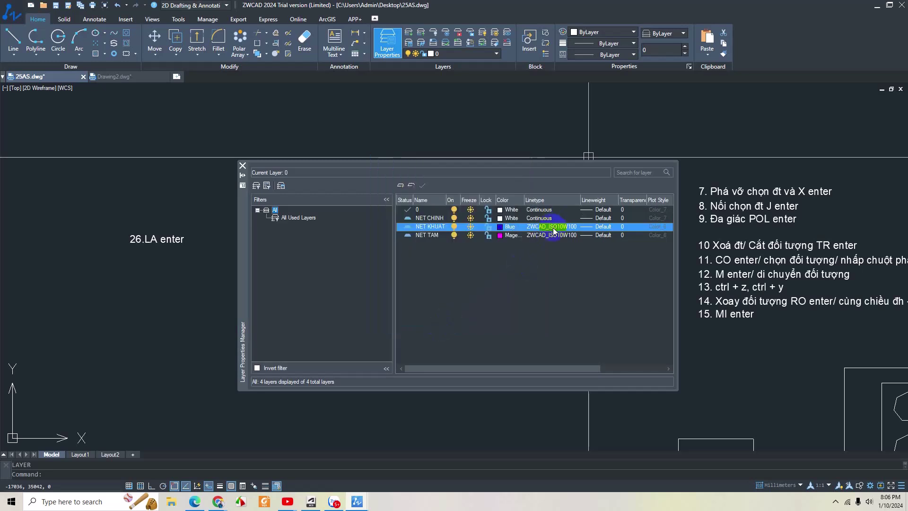
left_click(553, 230)
left_click(423, 340)
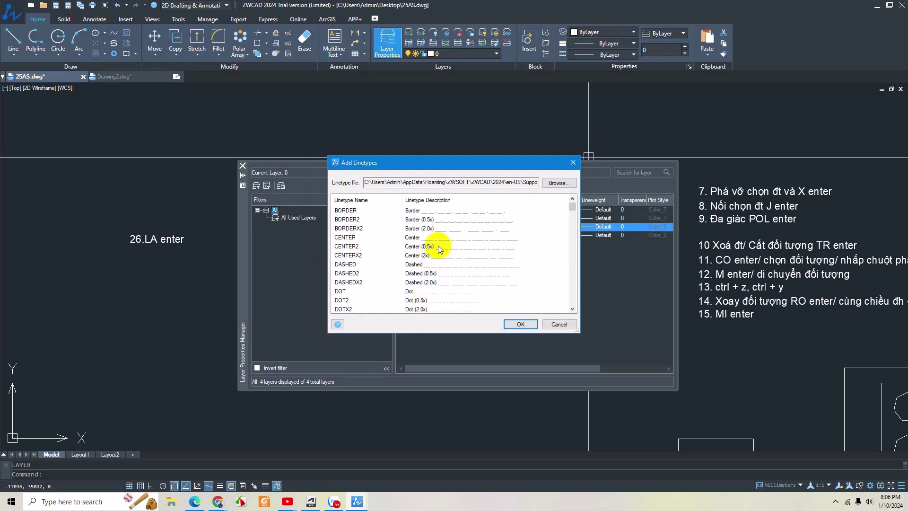
left_click(410, 264)
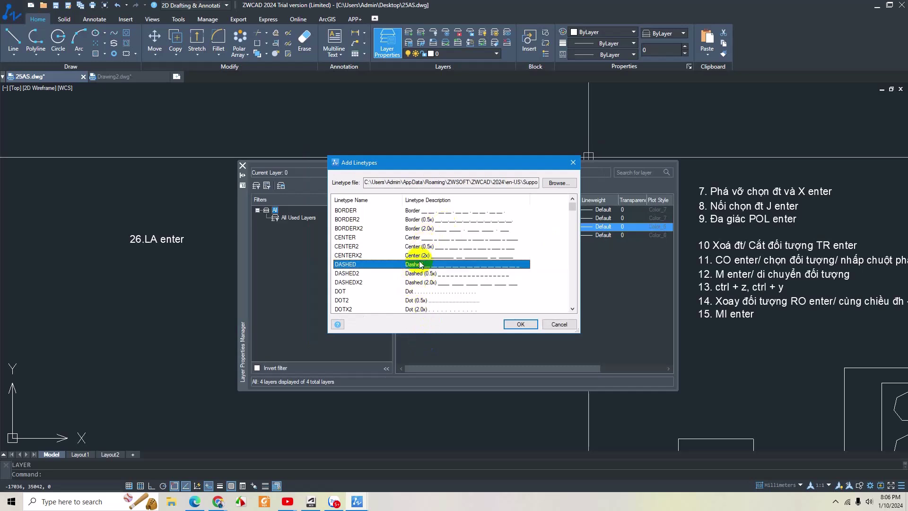
left_click(510, 325)
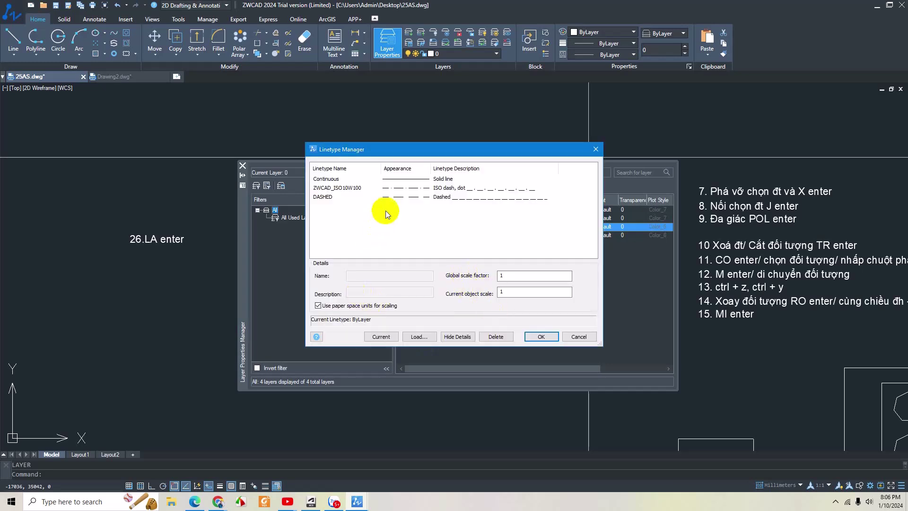
left_click(395, 197)
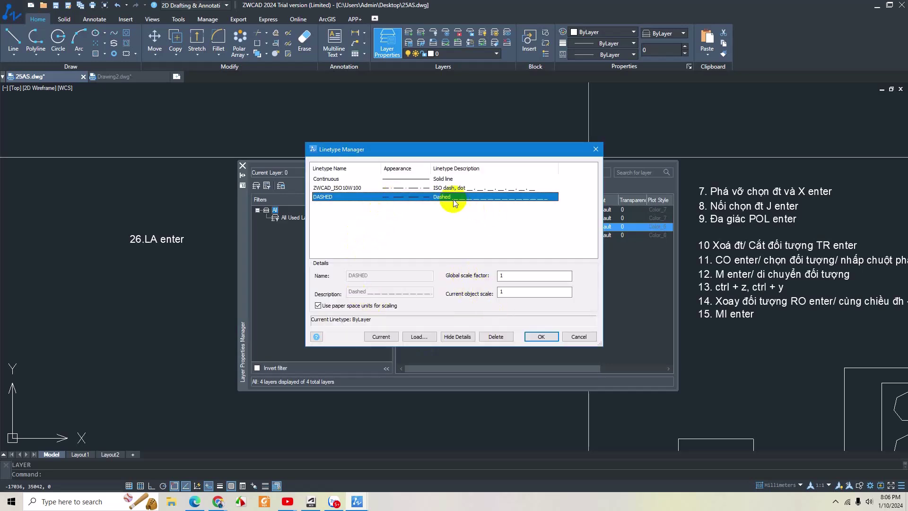
left_click(541, 336)
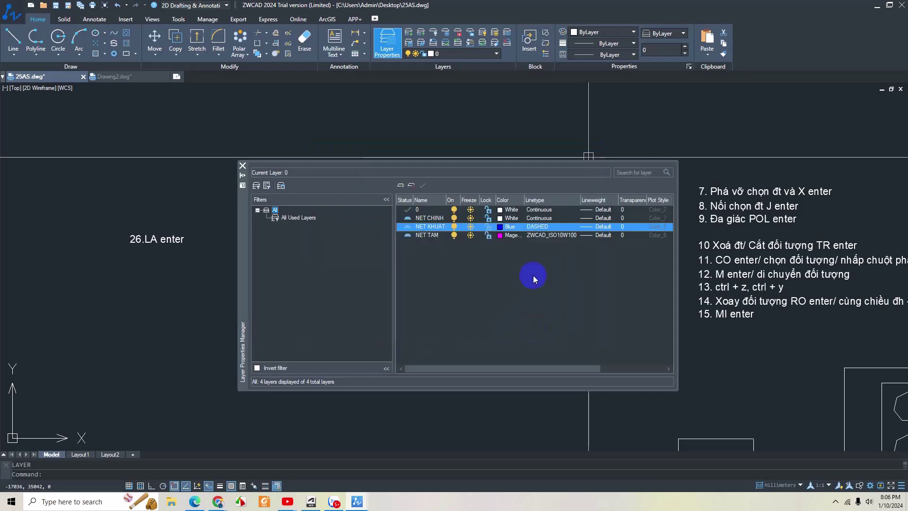
left_click(508, 227)
left_click(430, 273)
Step: Close the layer manager, frame the hexagon rectangle, and set NET CHINH current
left_click(386, 166)
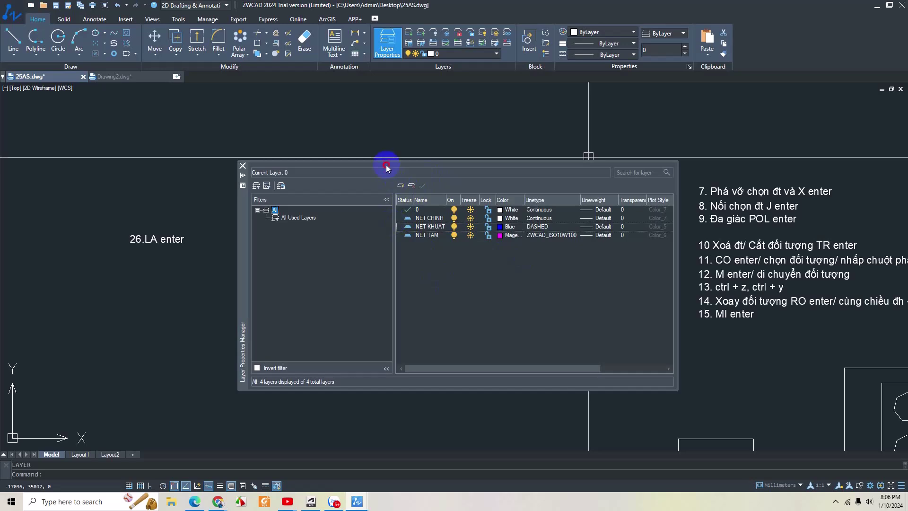
left_click(242, 167)
scroll(361, 239, "down", 5)
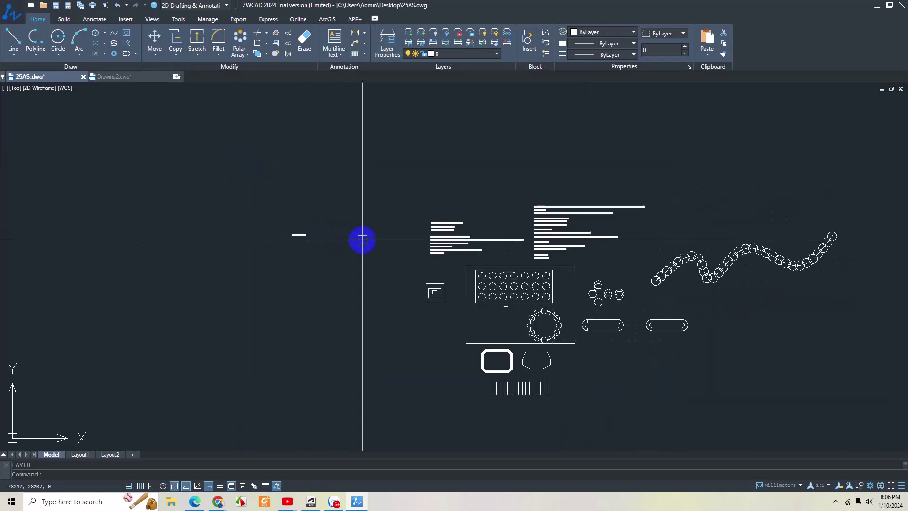
scroll(462, 245, "up", 2)
scroll(416, 275, "up", 1)
scroll(385, 279, "up", 2)
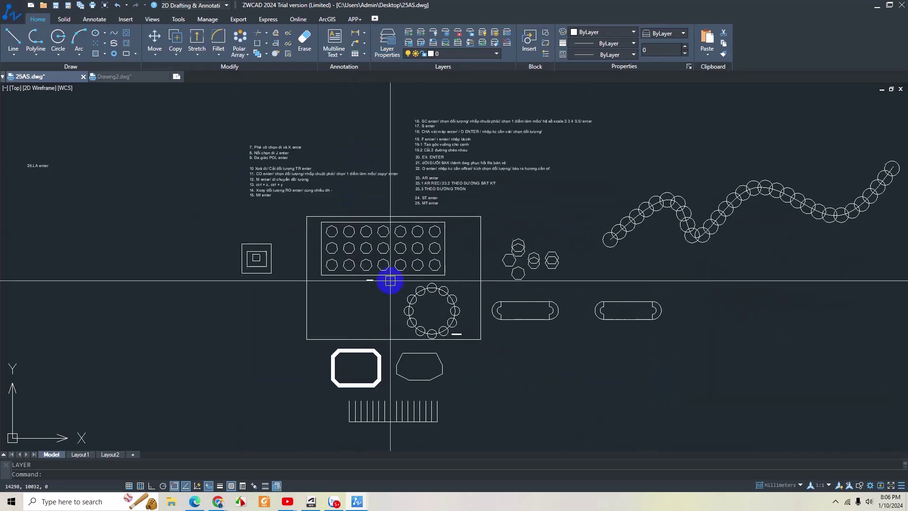
middle_click_drag(414, 248, 421, 272)
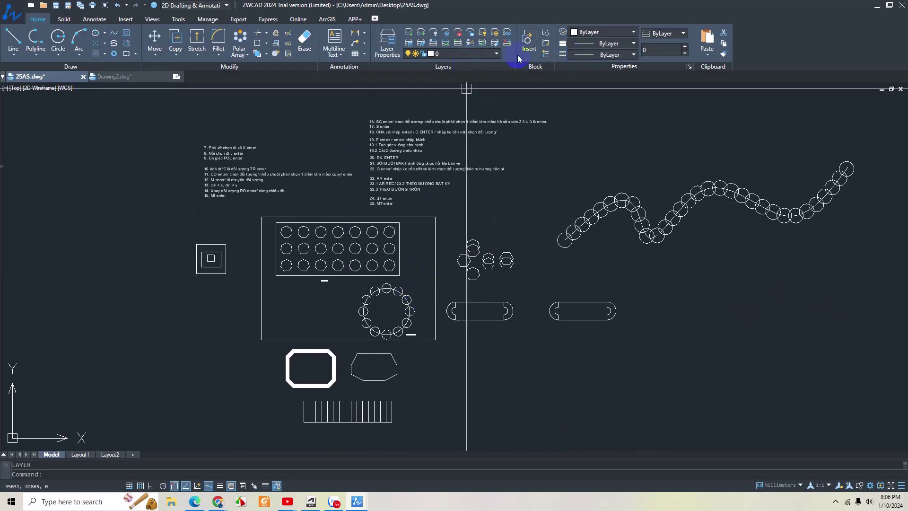
left_click(473, 54)
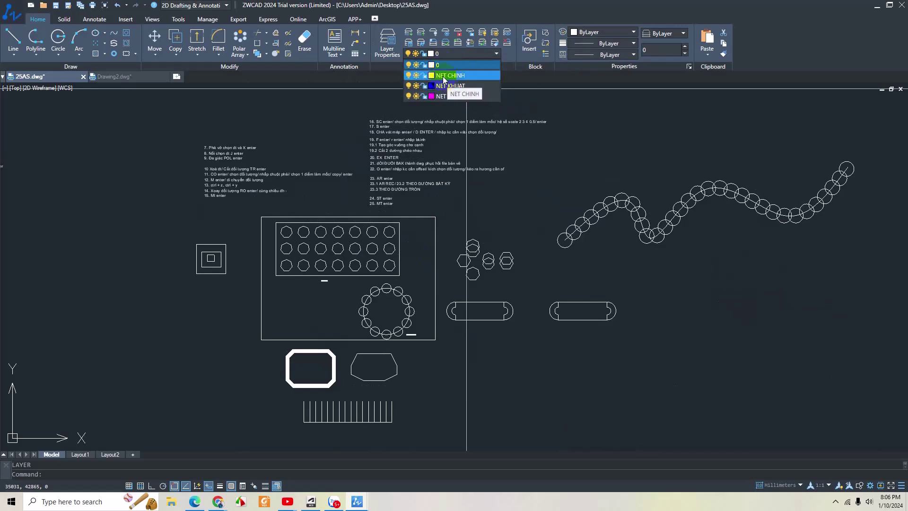
left_click(444, 75)
scroll(356, 175, "up", 5)
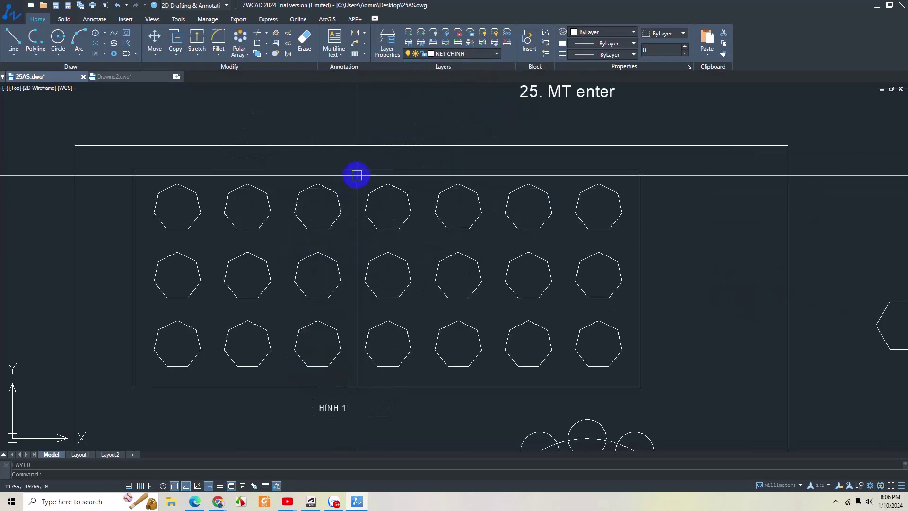
left_click(357, 174)
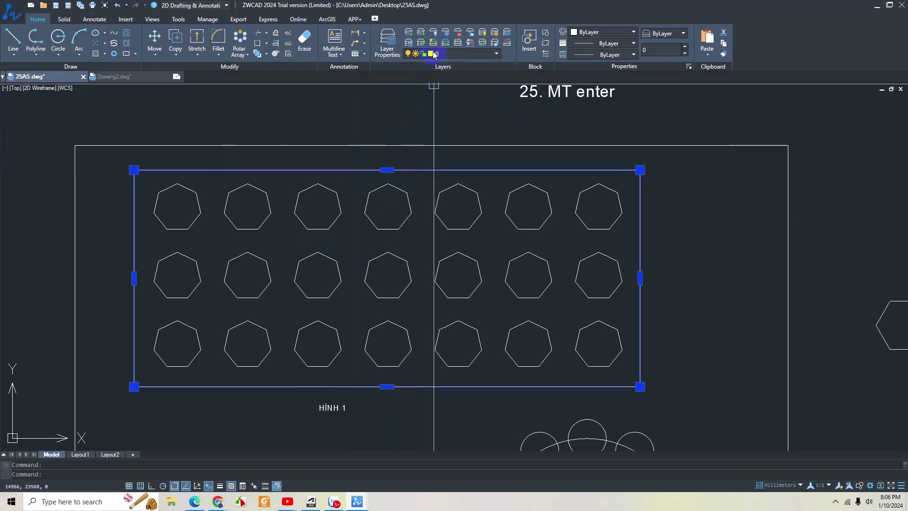
Step: Draw a white test line above the rectangle on layer NET CHINH
key("Escape")
left_click(434, 53)
left_click(433, 76)
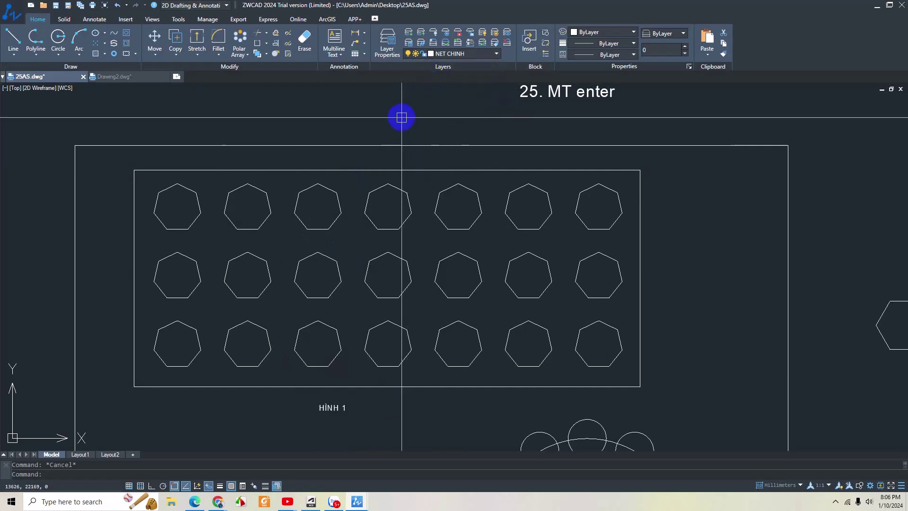
type("l")
key("Return")
left_click(330, 117)
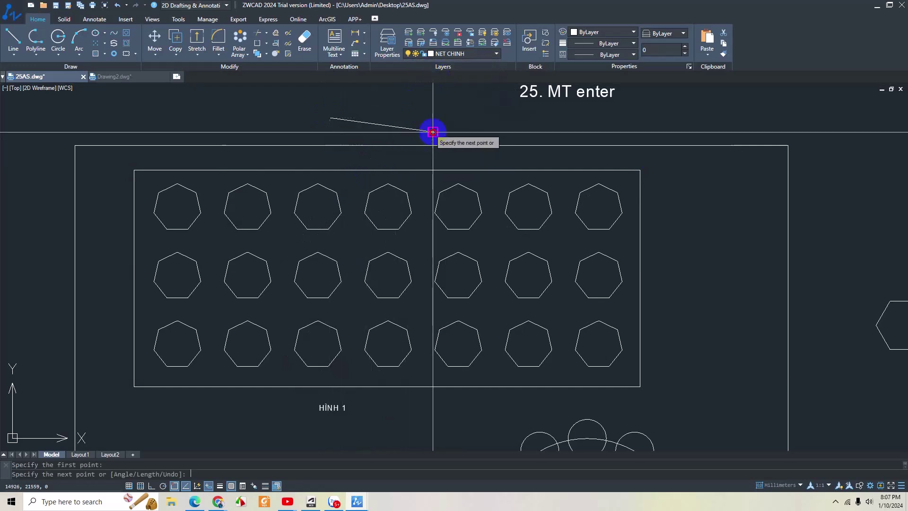
left_click(453, 54)
Step: Draw a blue test line on layer NET KHUAT
left_click(440, 84)
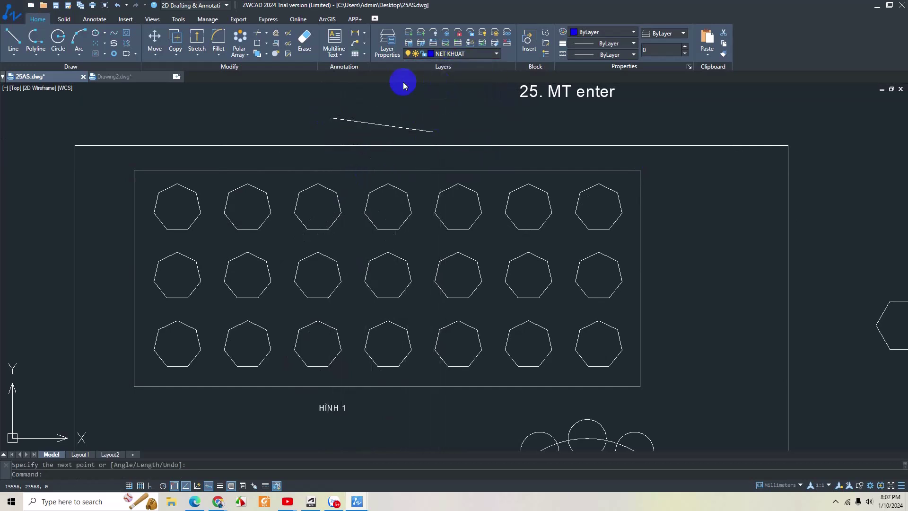
key("Return")
left_click(352, 108)
left_click(444, 115)
key("Return")
Step: Make NET TAM current and draw a magenta test line
left_click(454, 53)
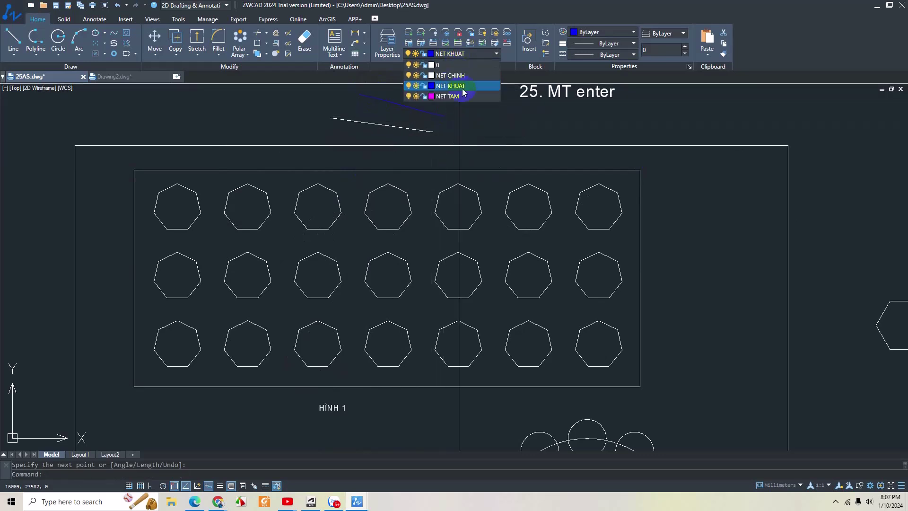
left_click(467, 97)
key("Return")
left_click(249, 145)
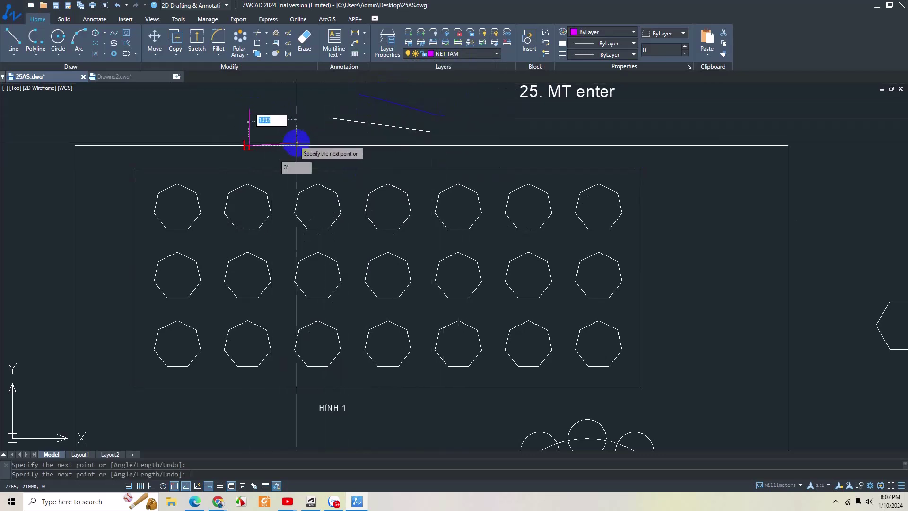
left_click(311, 130)
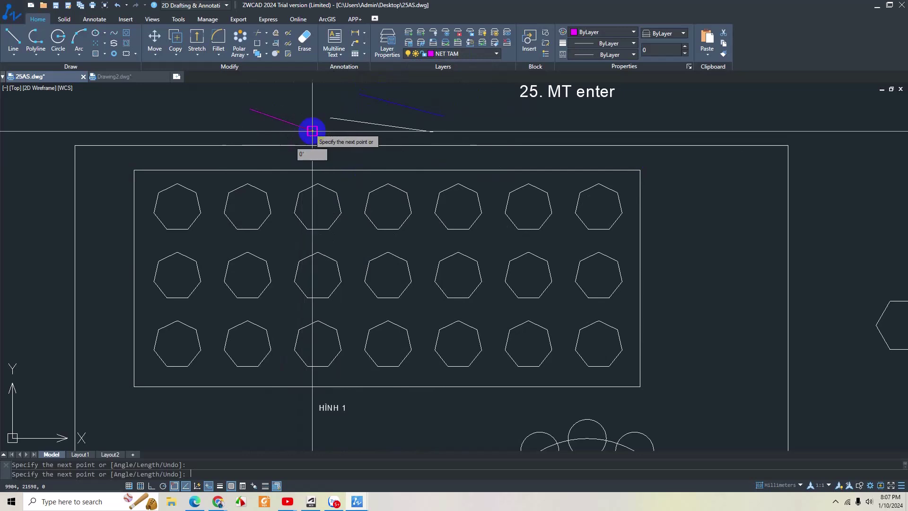
key("Return")
Step: Zoom out and pan to bring the 26.LA enter note into view
scroll(318, 189, "down", 1)
scroll(330, 180, "down", 2)
scroll(335, 176, "down", 1)
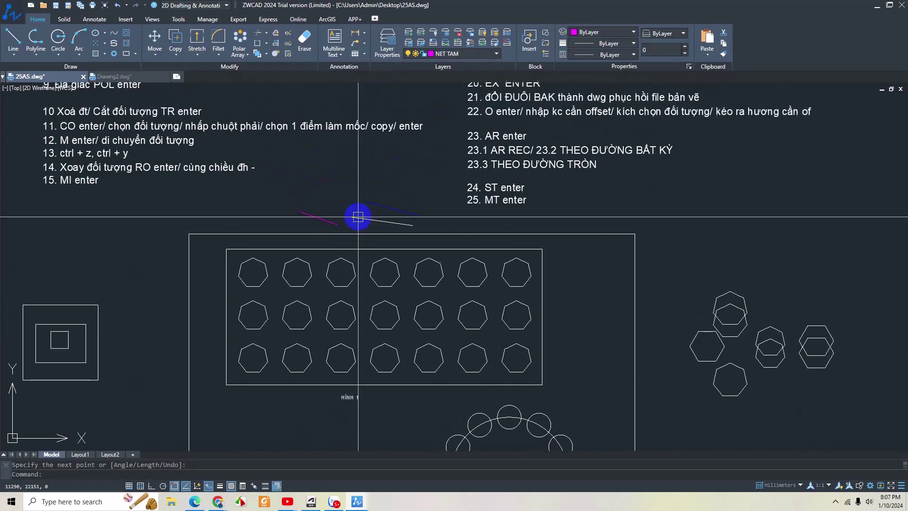
scroll(328, 221, "down", 1)
scroll(374, 236, "down", 1)
scroll(371, 220, "down", 1)
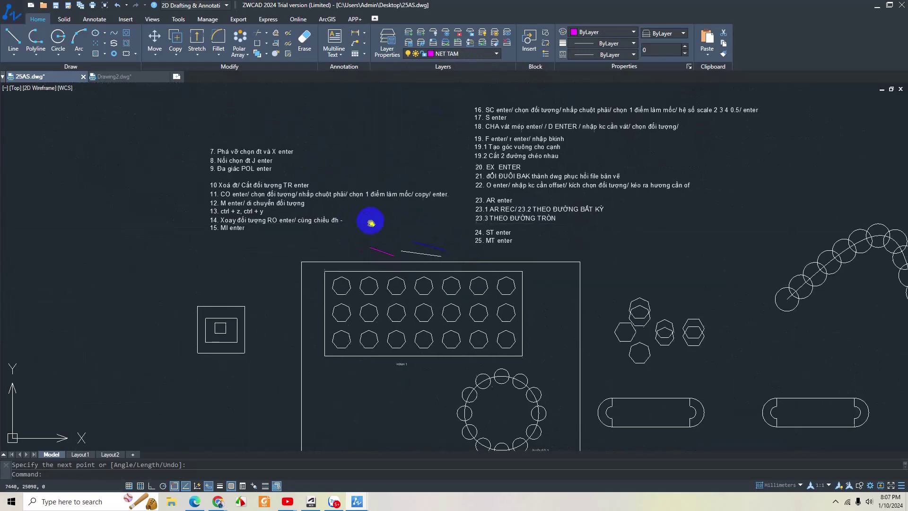
middle_click_drag(303, 222, 589, 277)
Step: Append 'CHỈNH TẠO NÉT' to the 26.LA enter note and add the line '27. MA enter'
scroll(392, 212, "up", 5)
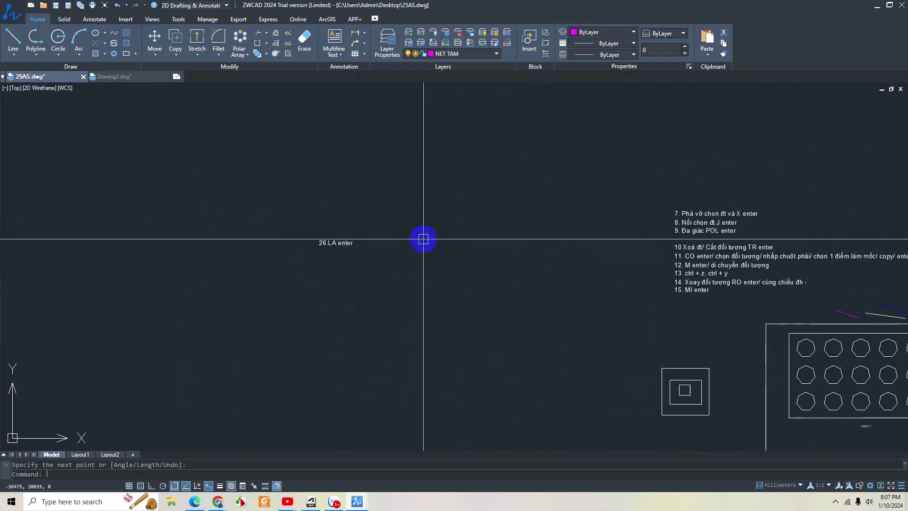
scroll(312, 259, "up", 5)
double_click(311, 258)
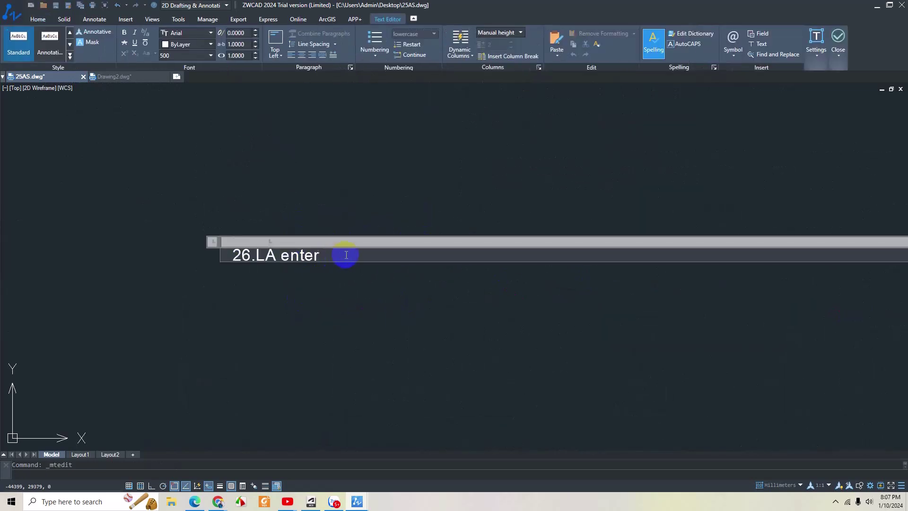
type("CHINHr T")
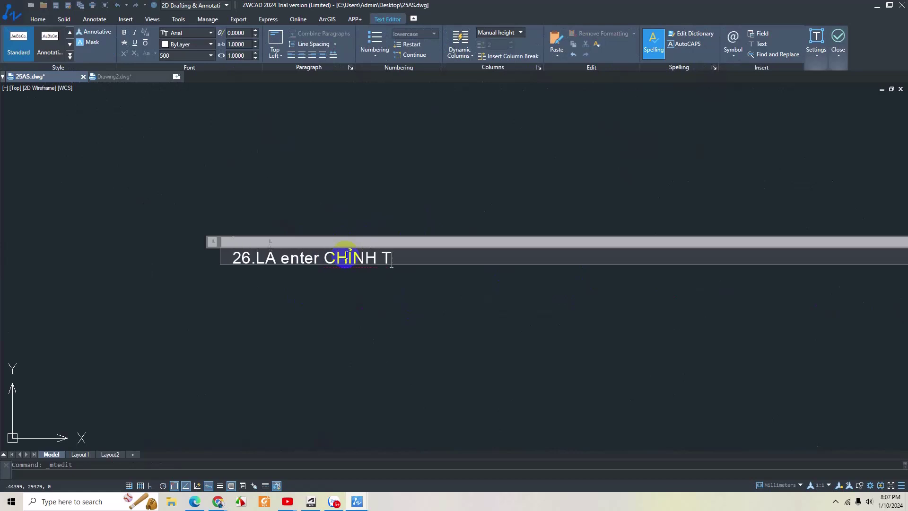
type("j")
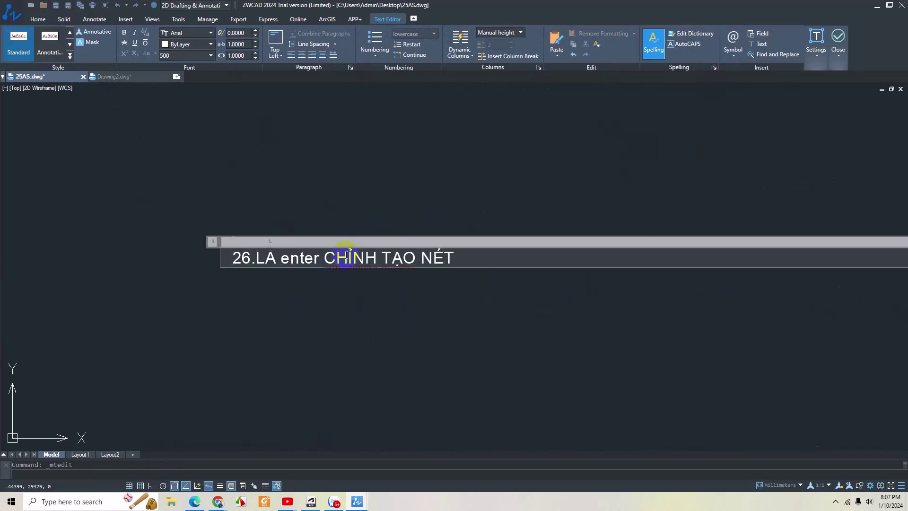
left_click(348, 300)
double_click(407, 259)
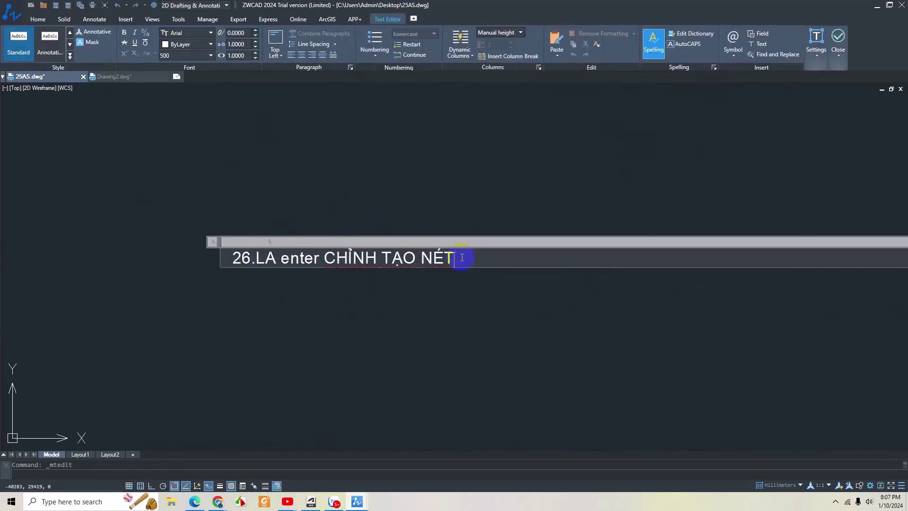
key("Return")
type("27. MA entere")
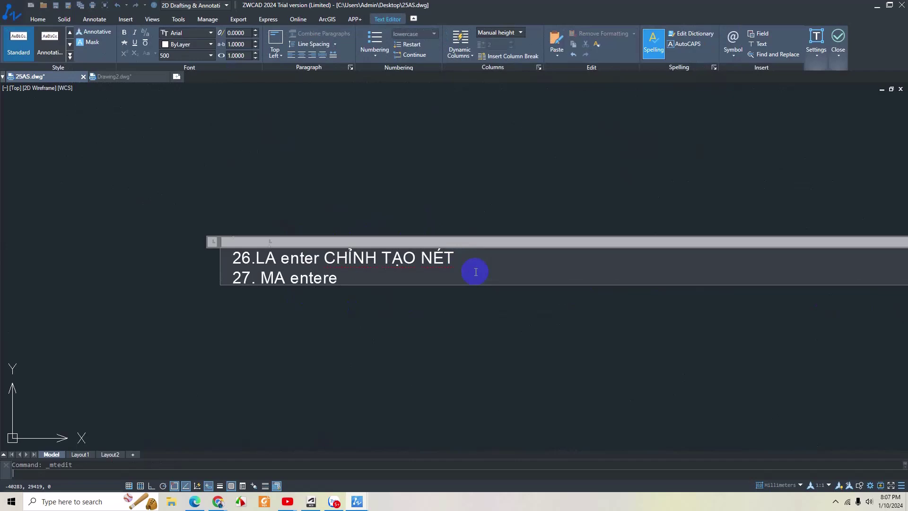
key("BackSpace")
left_click(463, 330)
scroll(462, 284, "down", 1)
mouse_move(545, 340)
middle_mouse_down()
mouse_move(401, 306)
mouse_move(253, 229)
mouse_move(463, 221)
middle_mouse_up()
scroll(402, 306, "down", 1)
Step: Select the hexagon rectangle and check the layer list without changing it
scroll(571, 241, "up", 1)
left_click(540, 224)
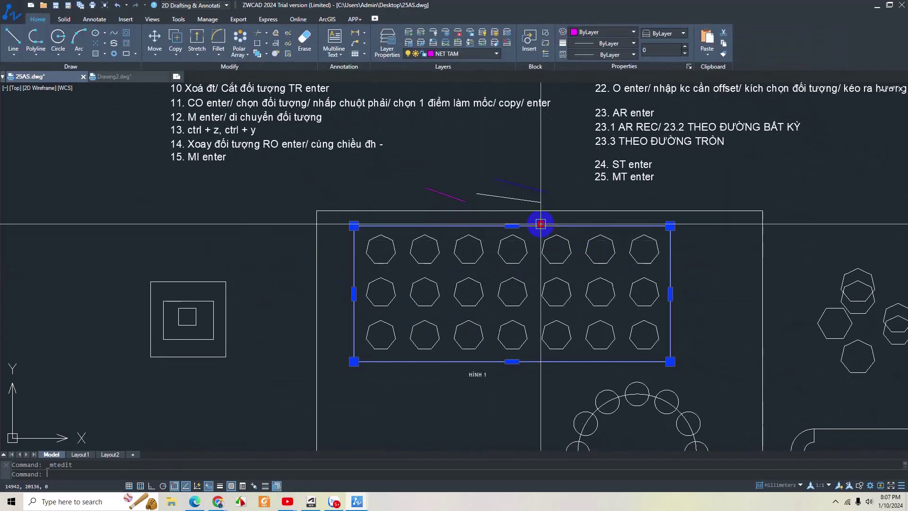
left_click(466, 54)
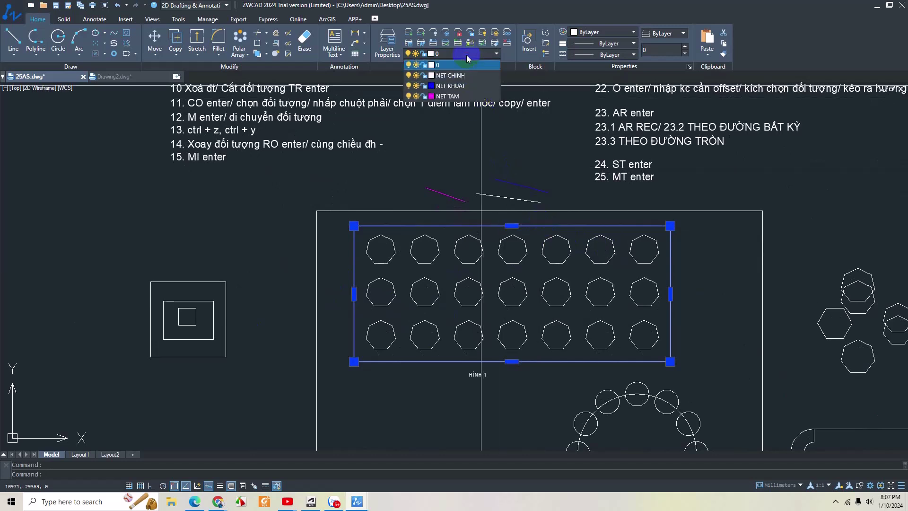
left_click(450, 66)
key("Escape")
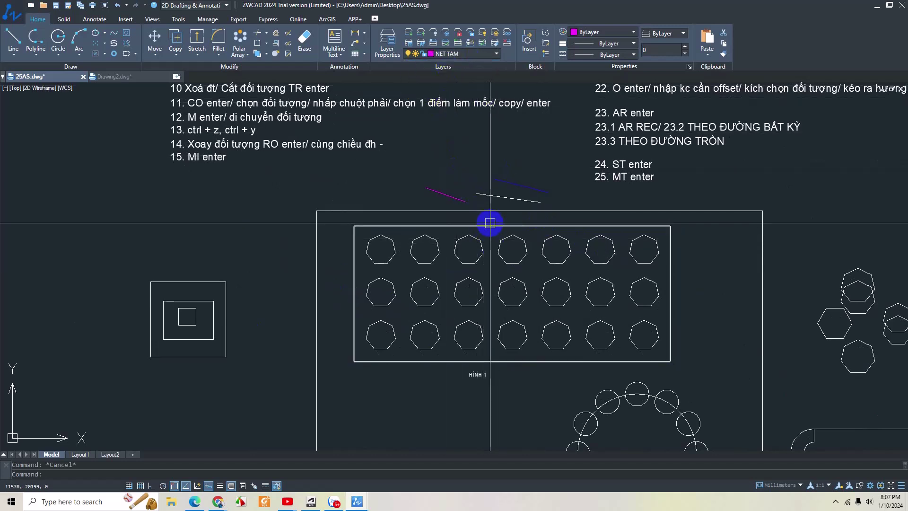
Step: Put the rectangle and heptagon grid on the NET CHINH layer
left_click_drag(337, 220, 689, 368)
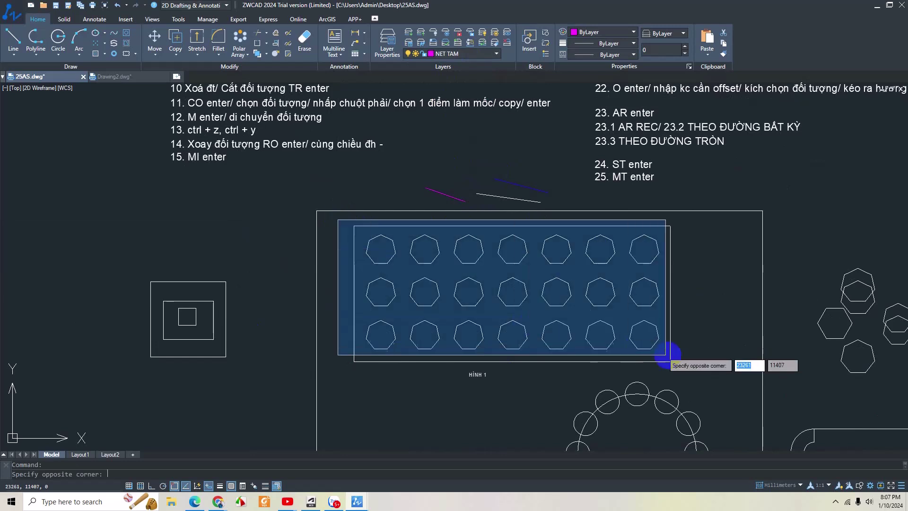
left_click(453, 54)
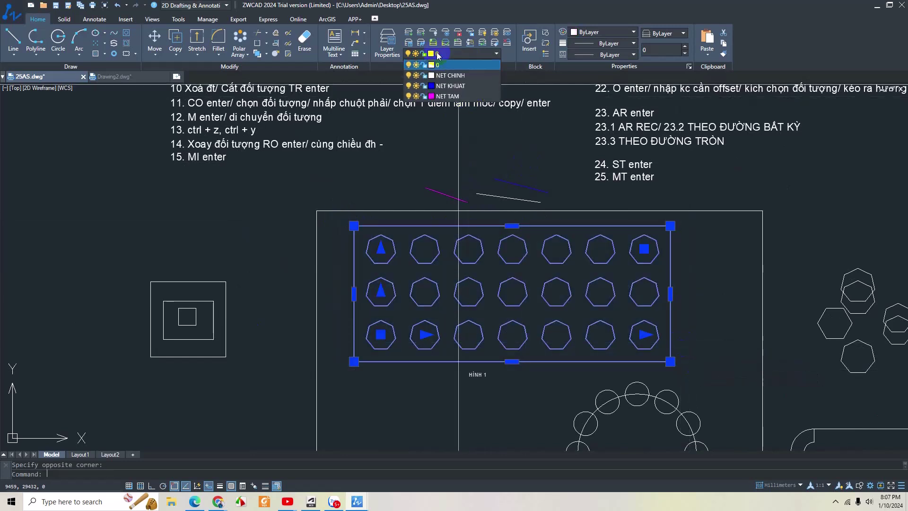
left_click(432, 76)
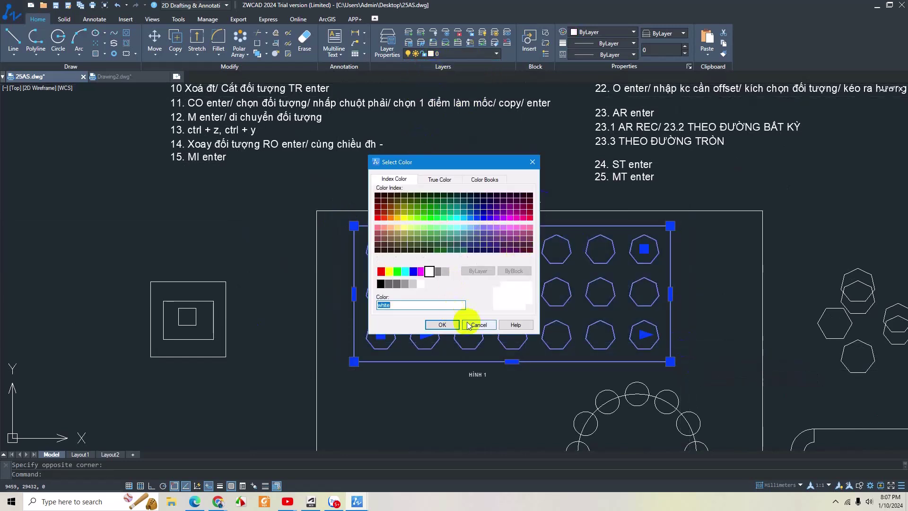
left_click(533, 162)
left_click(494, 54)
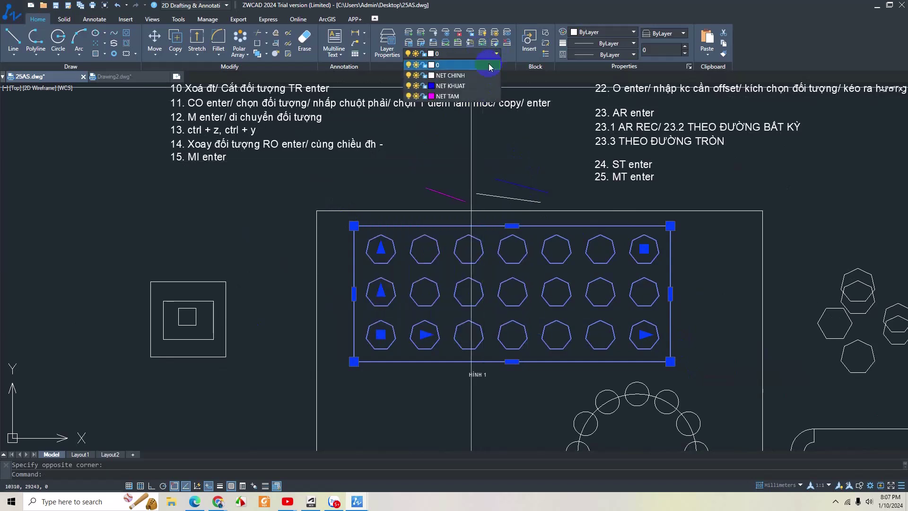
left_click(446, 96)
middle_click_drag(663, 283, 618, 267)
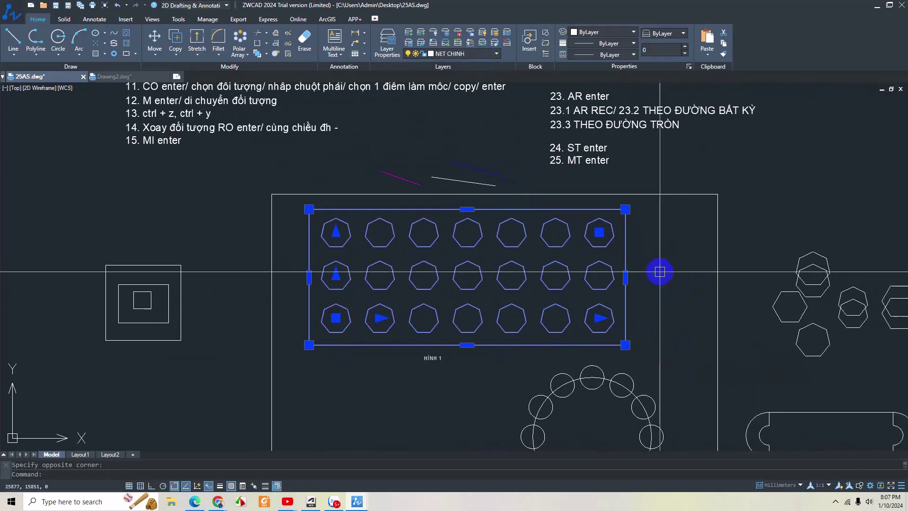
key("Escape")
Step: Use MA to give the heptagon array the blue NET KHUAT line's properties
left_click(527, 209)
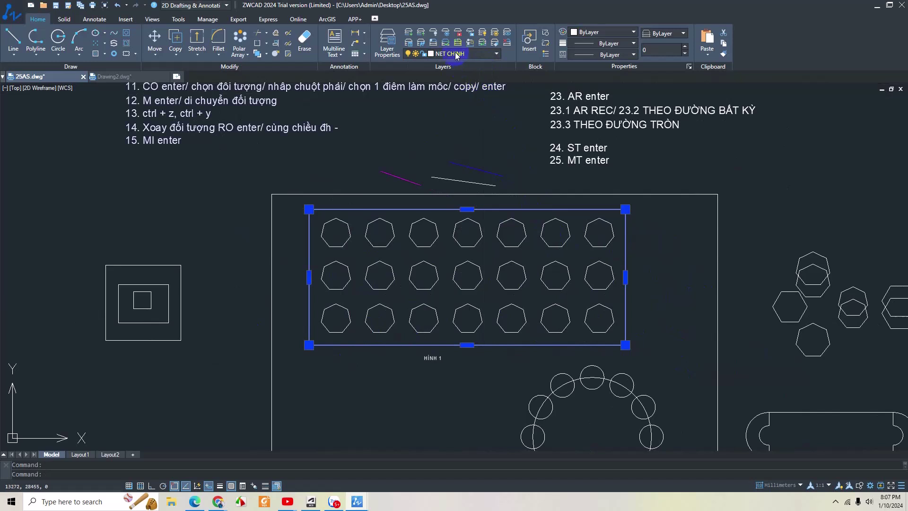
left_click(450, 239)
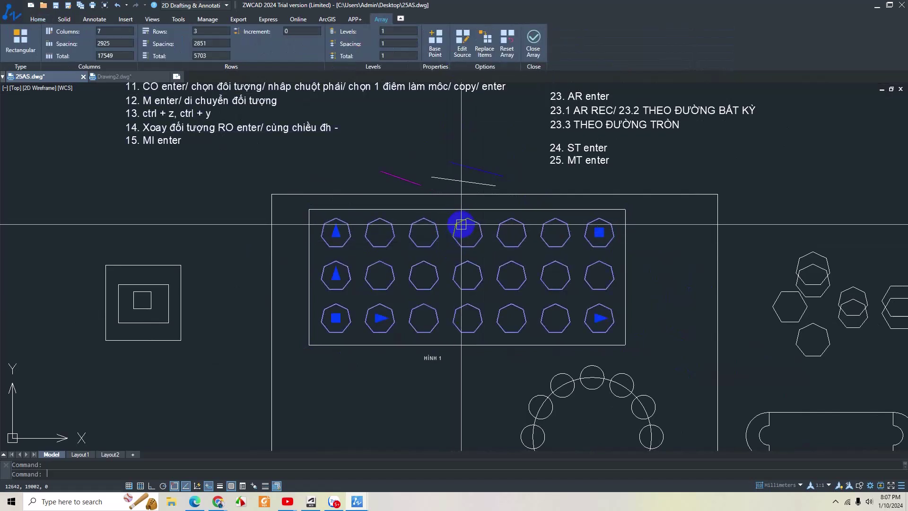
key("Escape")
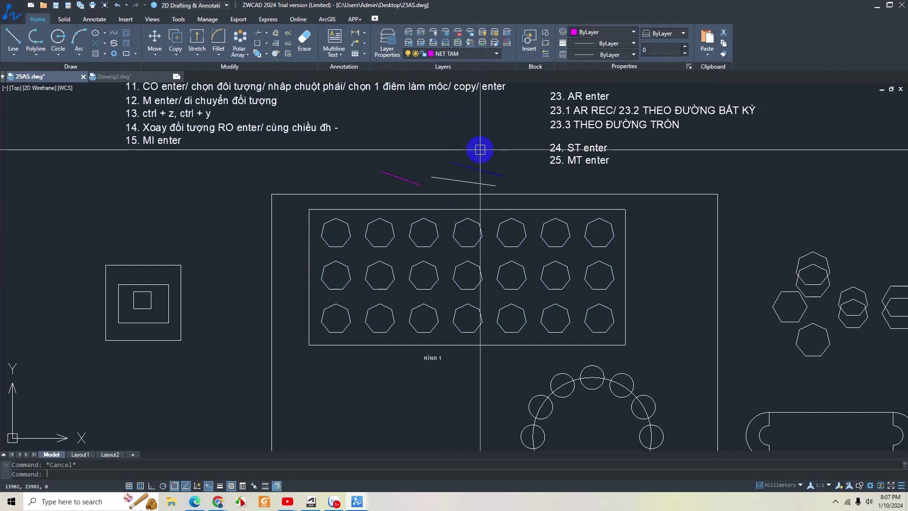
type("ma")
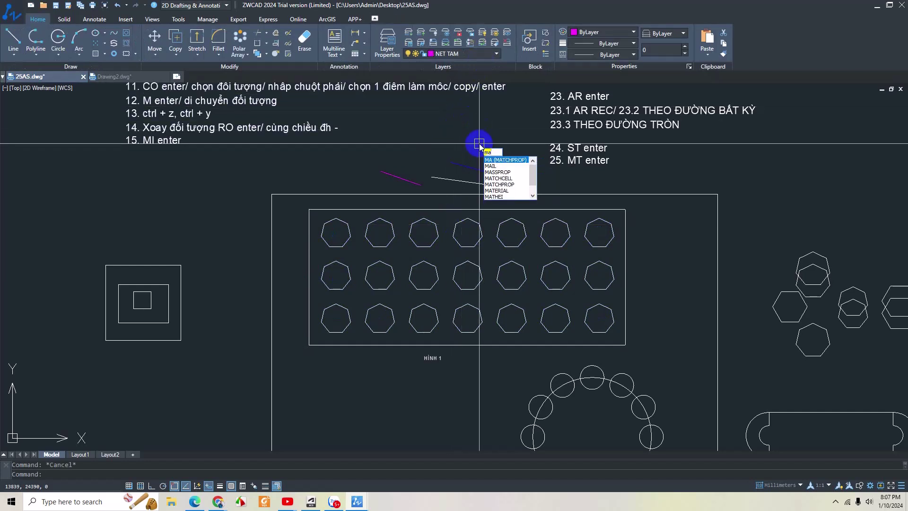
key("Return")
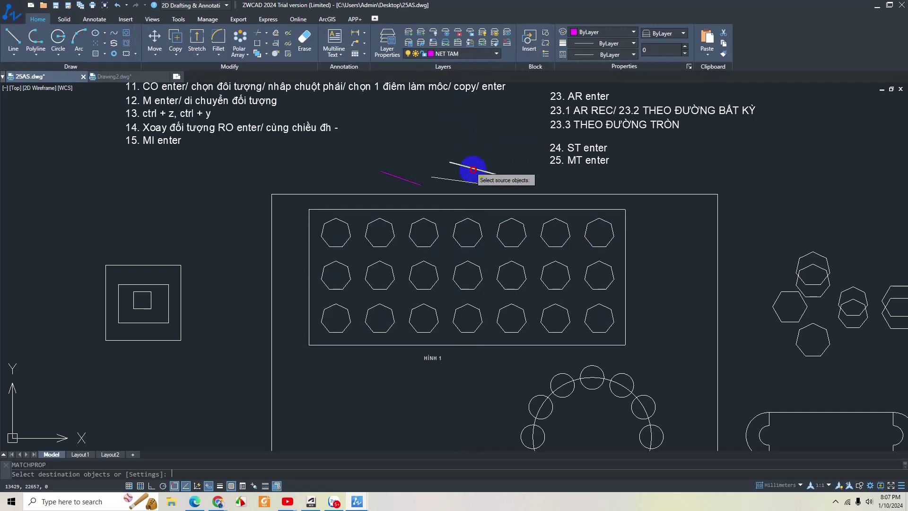
left_click(412, 229)
key("Return")
left_click(408, 229)
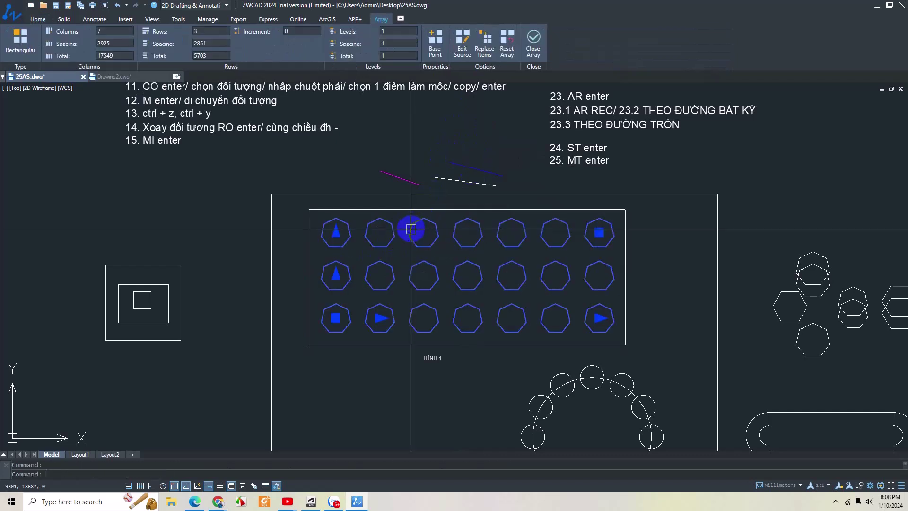
key("Escape")
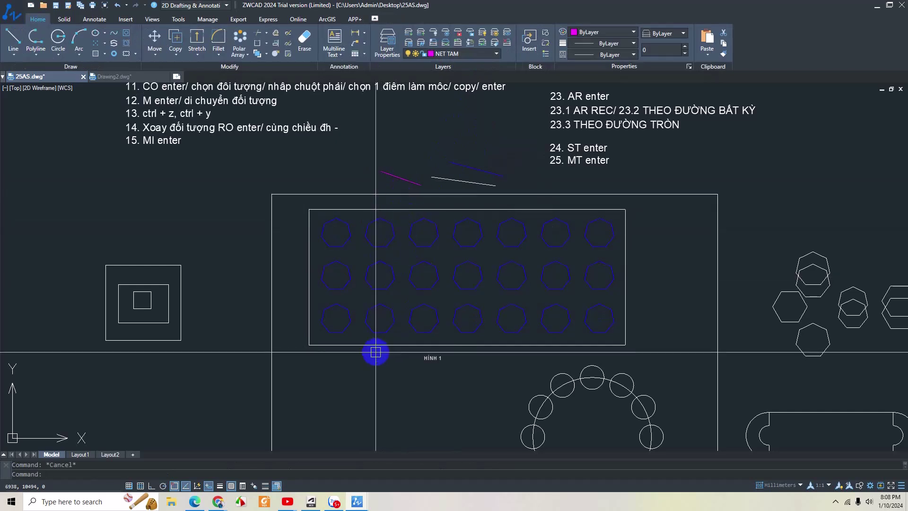
scroll(473, 283, "up", 2)
scroll(458, 277, "up", 5)
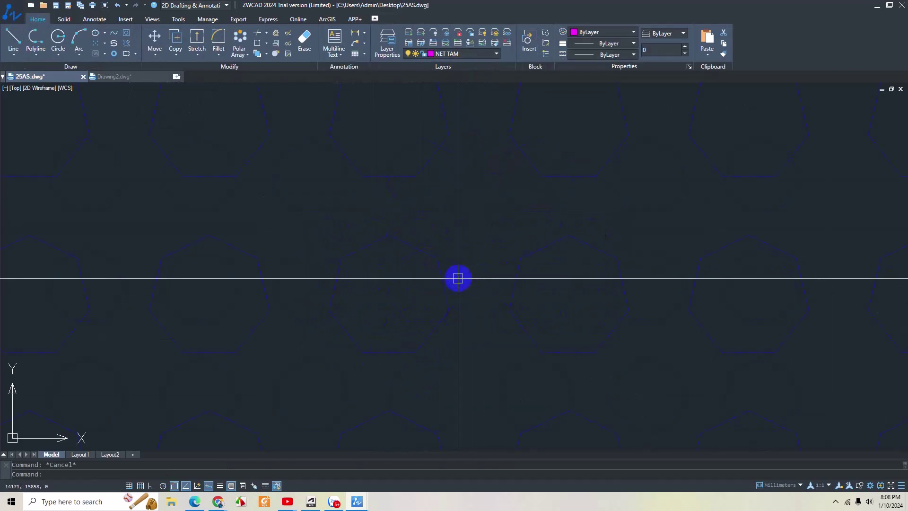
Step: Zoom in and window-select around the circle ring, then centre the ring in view
scroll(435, 275, "down", 3)
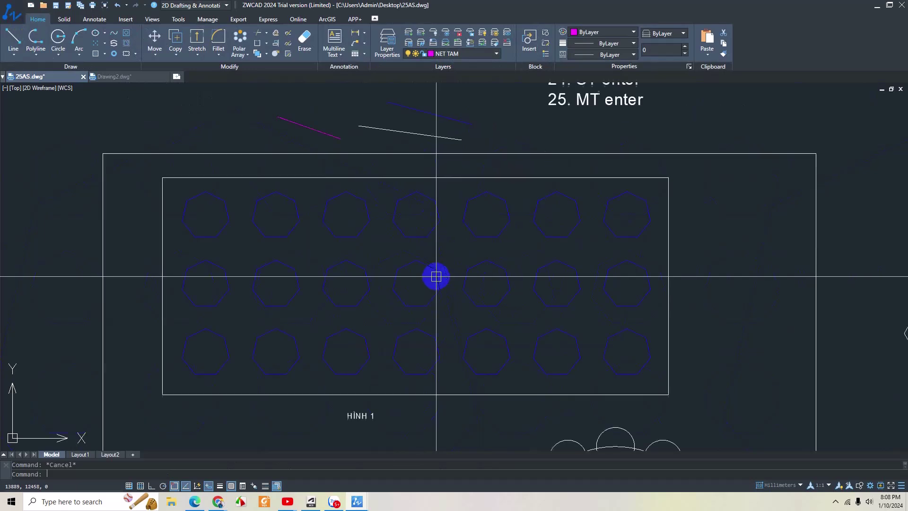
scroll(438, 268, "down", 3)
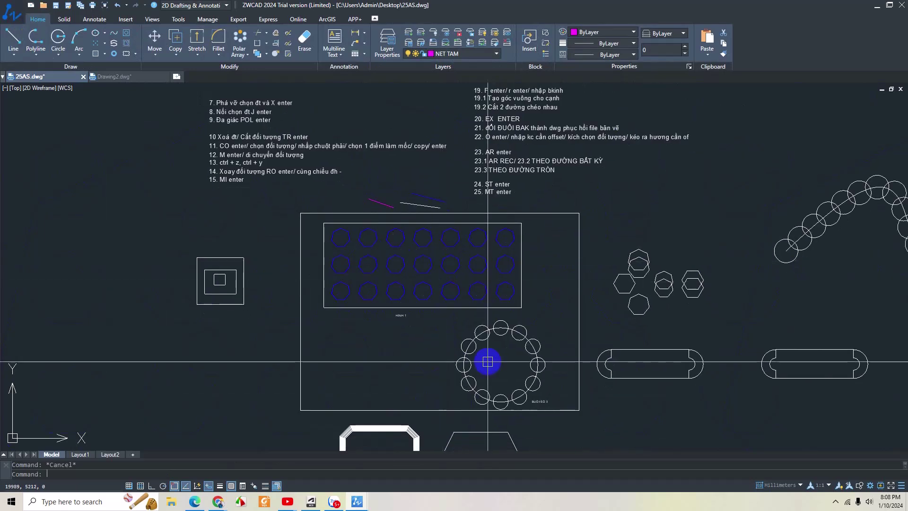
middle_click_drag(486, 360, 405, 304)
left_click(367, 263)
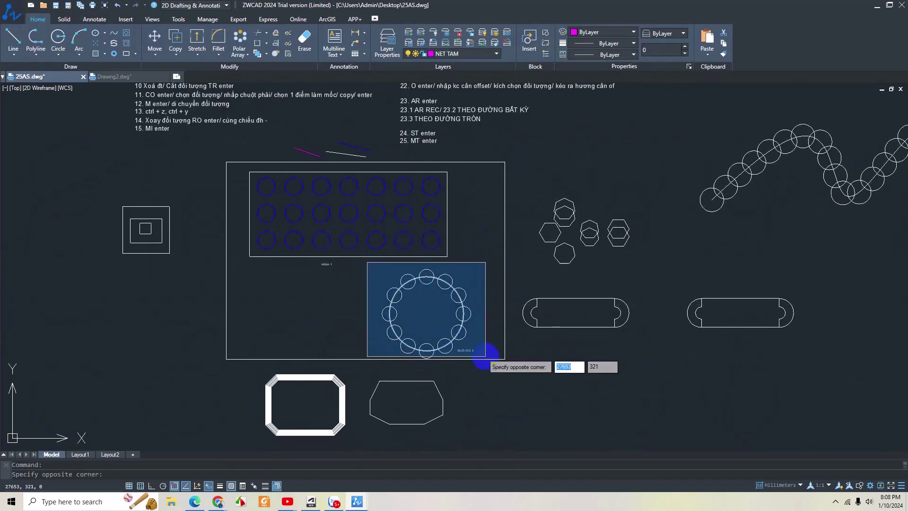
left_click(478, 352)
scroll(470, 350, "up", 4)
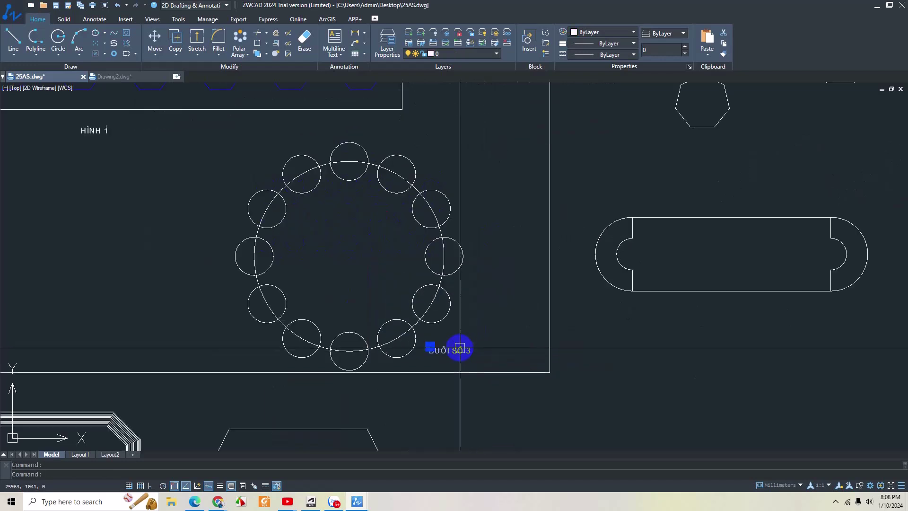
middle_click_drag(201, 220, 257, 246)
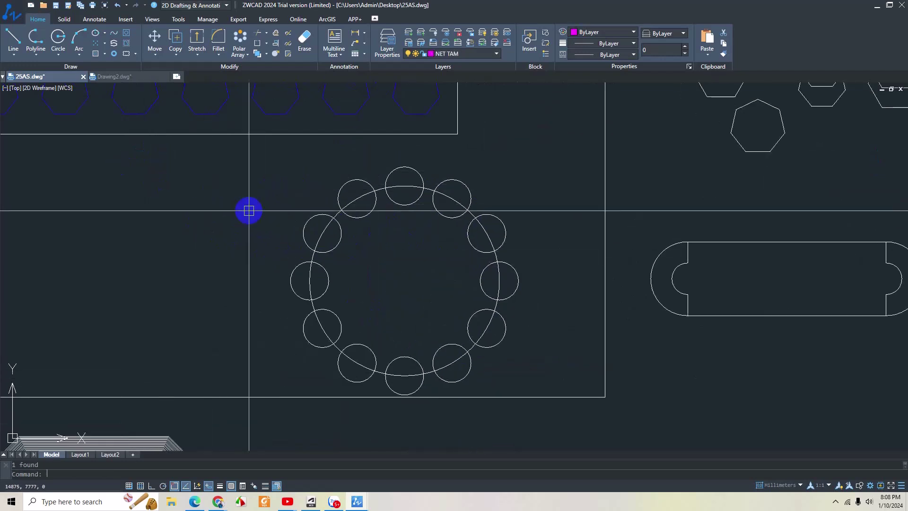
Step: Select the large pitch circle and small ring circles and assign them to NET CHINH
left_click(249, 148)
left_click(532, 389)
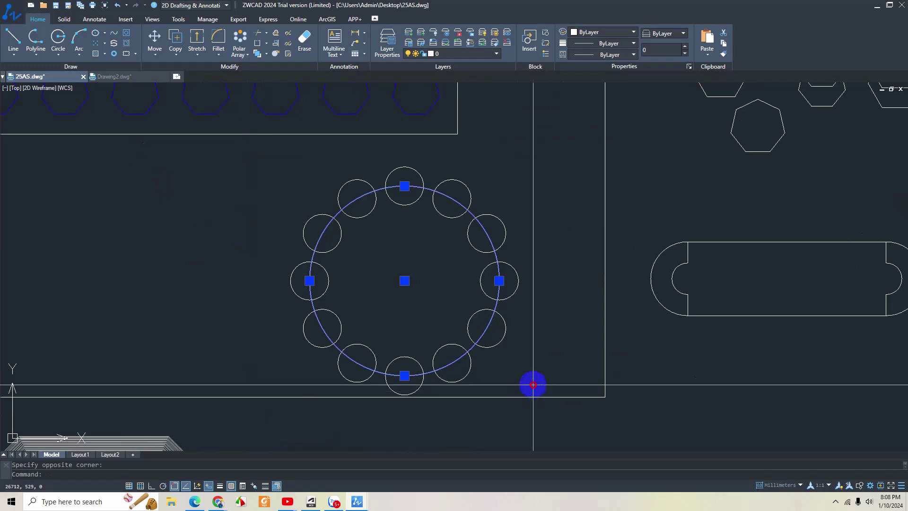
left_click(262, 169)
left_click(254, 161)
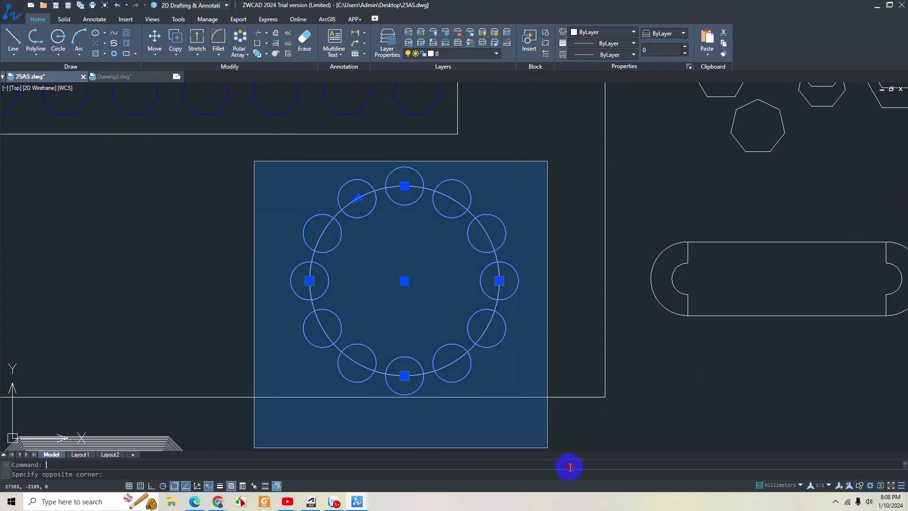
left_click(541, 411)
left_click(448, 54)
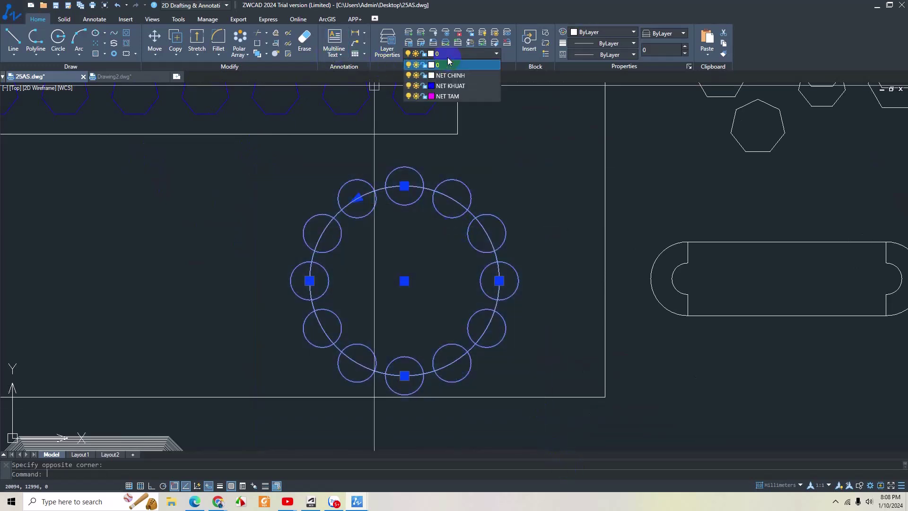
left_click(449, 76)
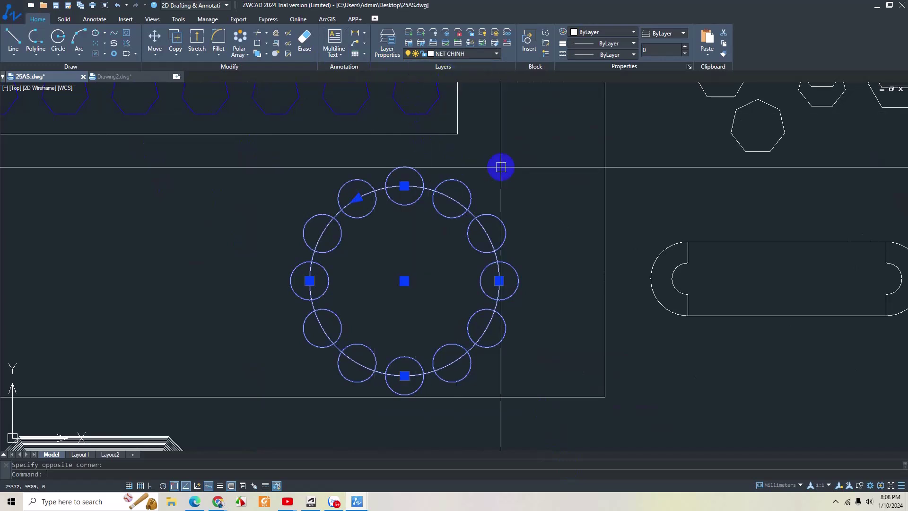
middle_click_drag(519, 185, 480, 162)
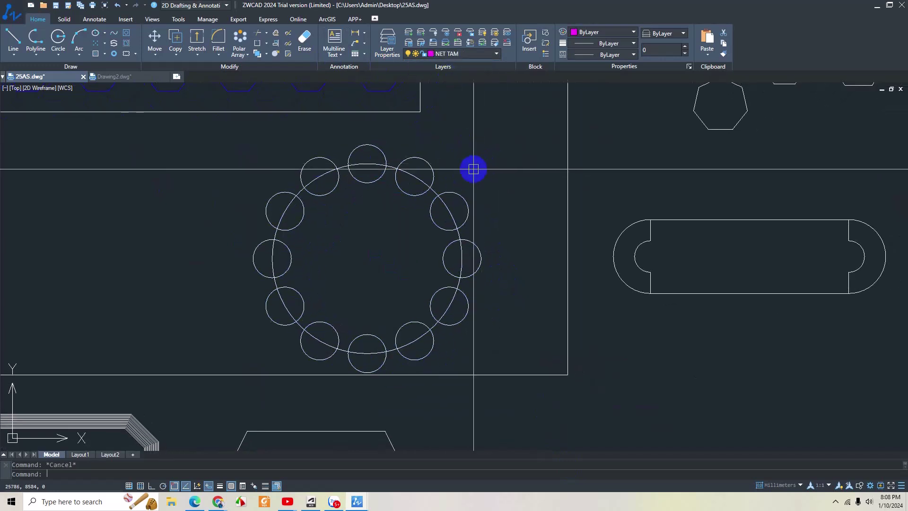
Step: Use MATCHPROP (MA) to give the big ring circle the source object's magenta properties
type("ma")
key("Return")
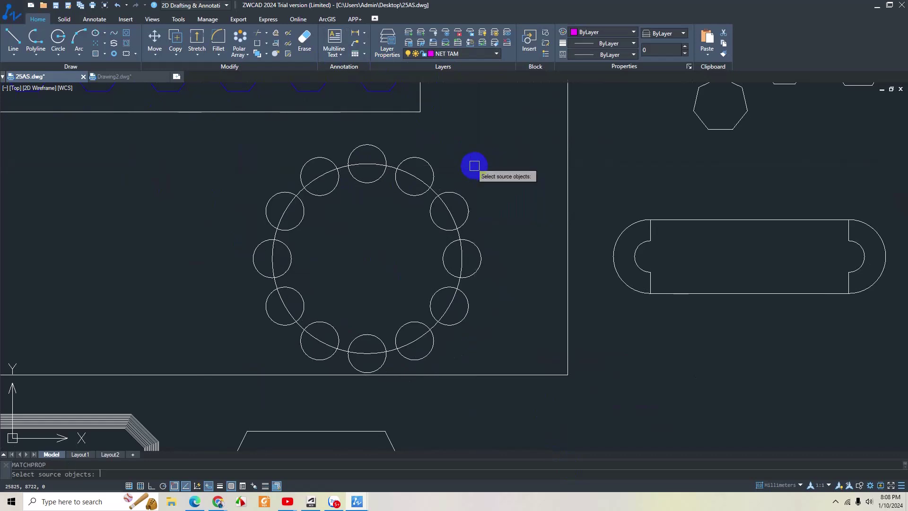
scroll(472, 169, "down", 3)
scroll(430, 227, "down", 2)
left_click(308, 155)
scroll(418, 263, "up", 3)
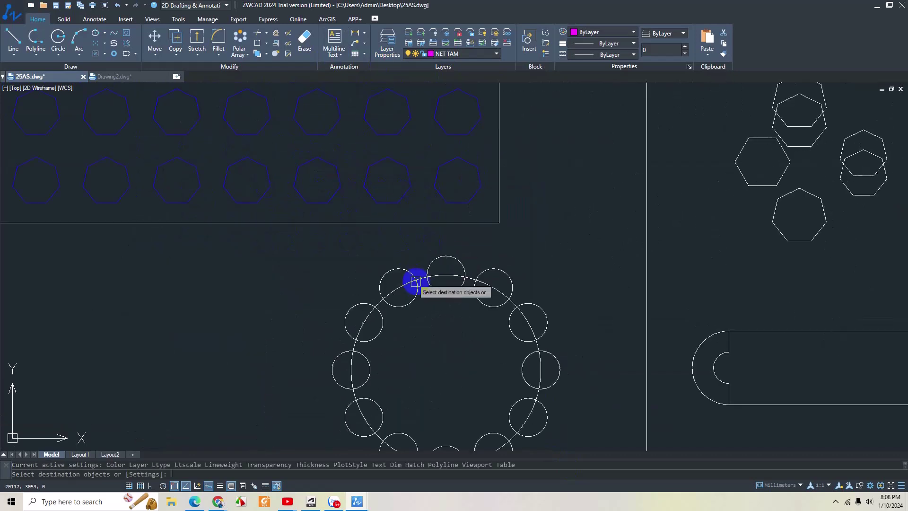
scroll(464, 278, "up", 2)
left_click(361, 278)
scroll(479, 263, "down", 5)
key("Escape")
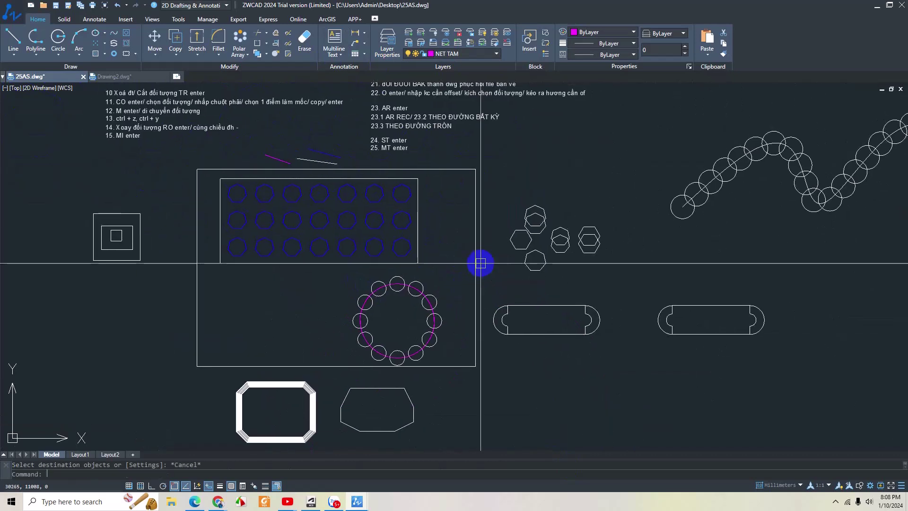
scroll(412, 279, "up", 4)
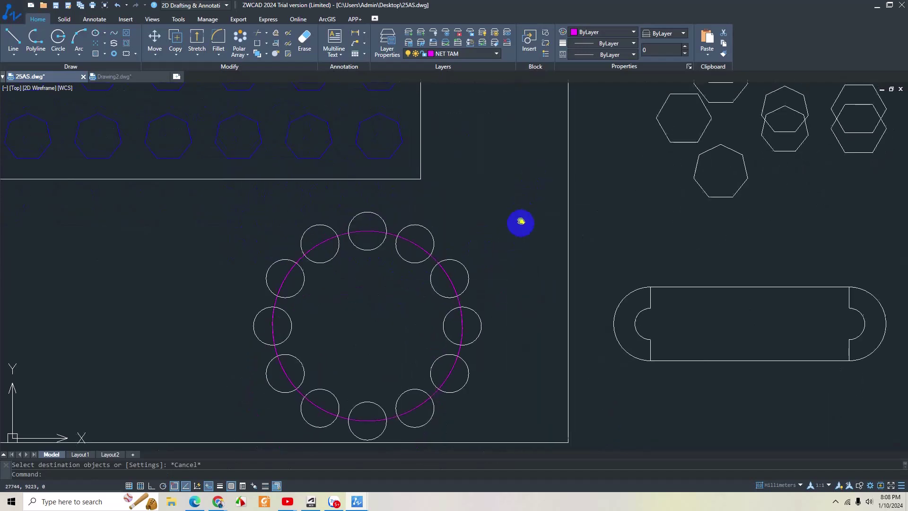
middle_click_drag(521, 223, 520, 255)
Step: Copy the big ring circle's properties onto a small ring circle, then check the selection
key("Return")
left_click(416, 265)
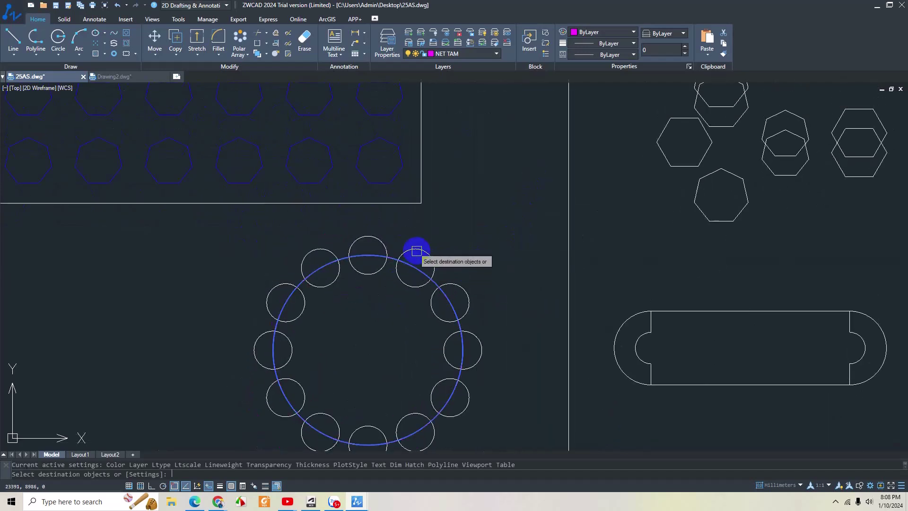
left_click(431, 256)
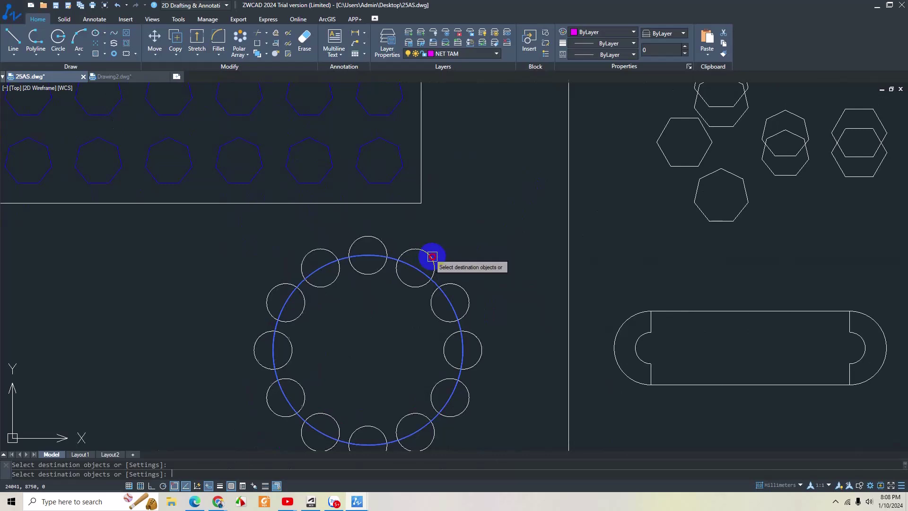
key("Escape")
left_click(428, 252)
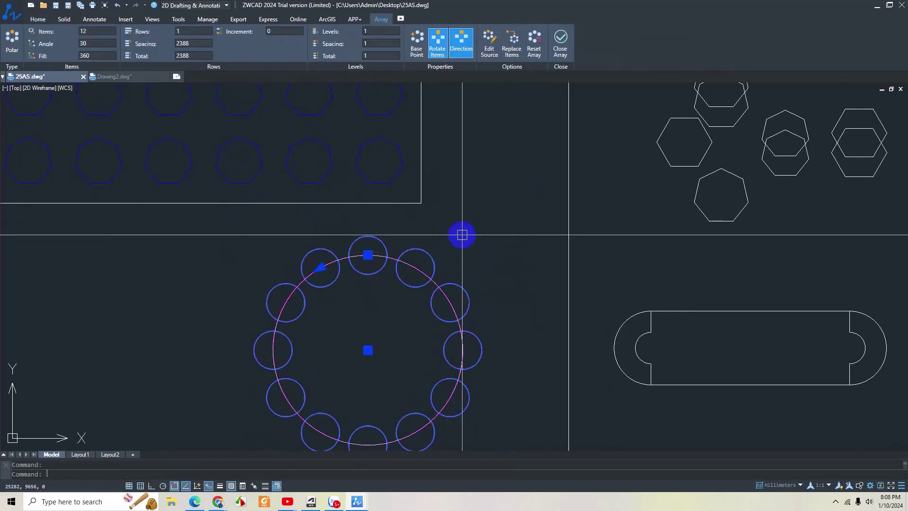
key("Escape")
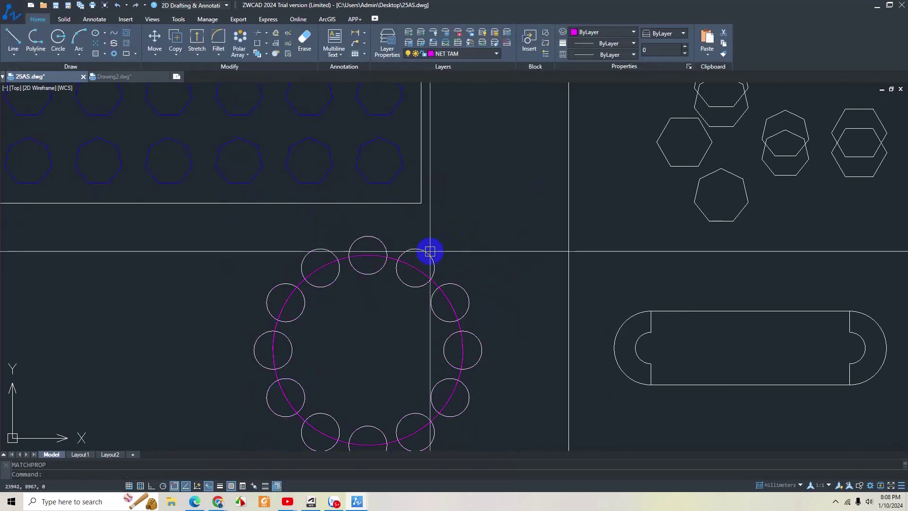
left_click(430, 252)
key("Escape")
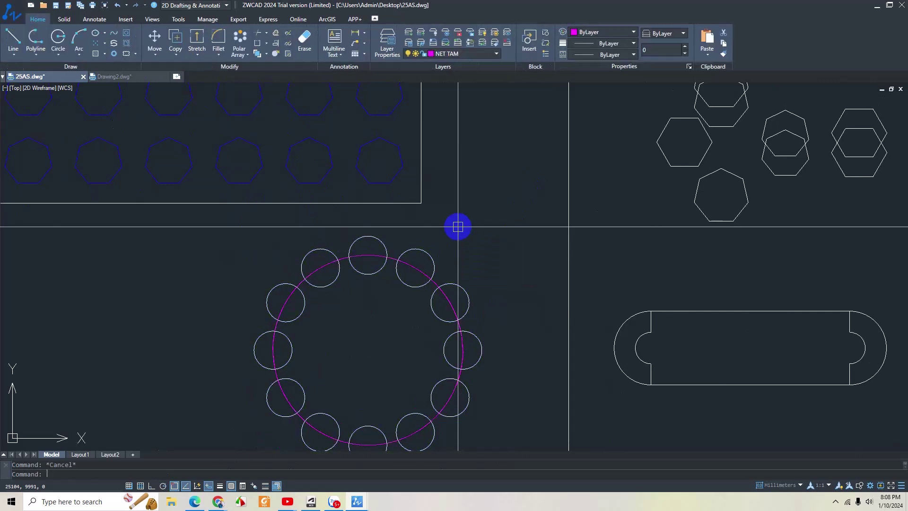
Step: Make four alternating small circles magenta by matching them to the big ring circle
type("ma")
key("Return")
left_click(416, 264)
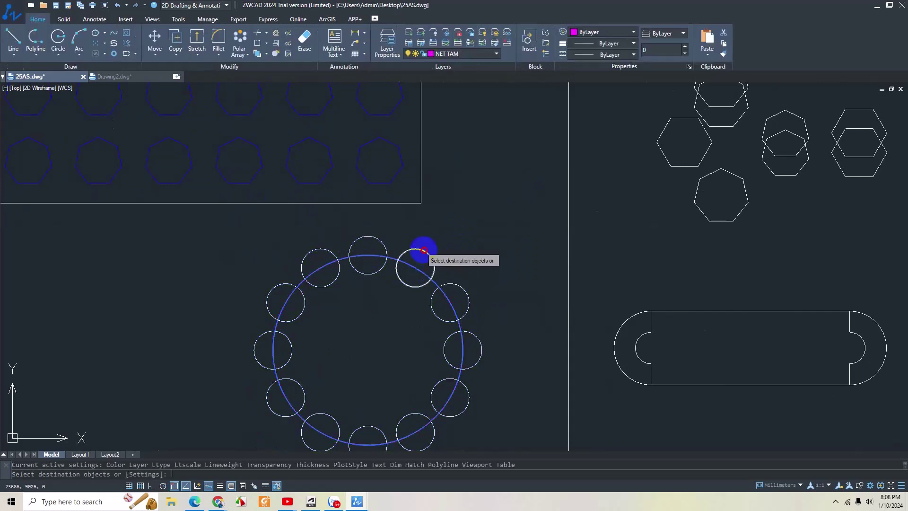
left_click(423, 249)
left_click(331, 415)
left_click(287, 320)
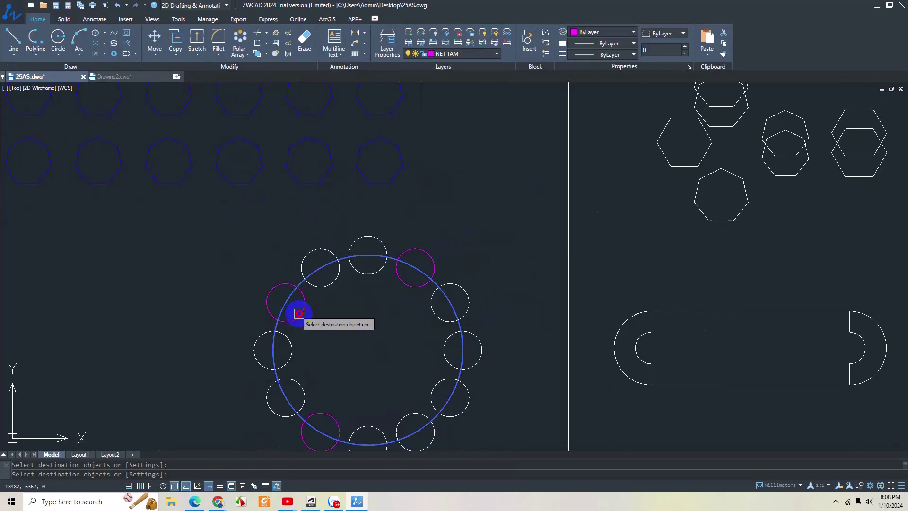
left_click(443, 389)
key("Escape")
Step: Recentre and zoom out to view the whole drawing
middle_click_drag(361, 304, 396, 273)
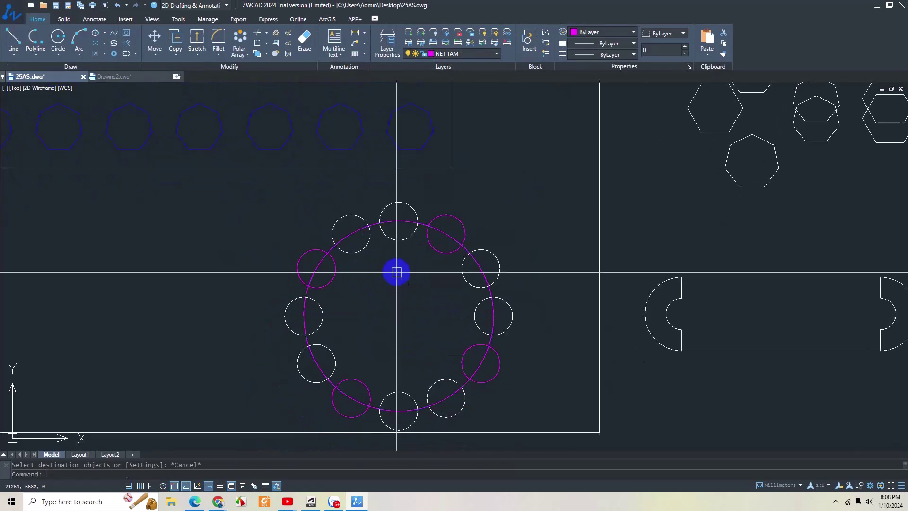
key("Escape")
scroll(401, 265, "up", 1)
scroll(415, 227, "up", 3)
scroll(501, 171, "up", 2)
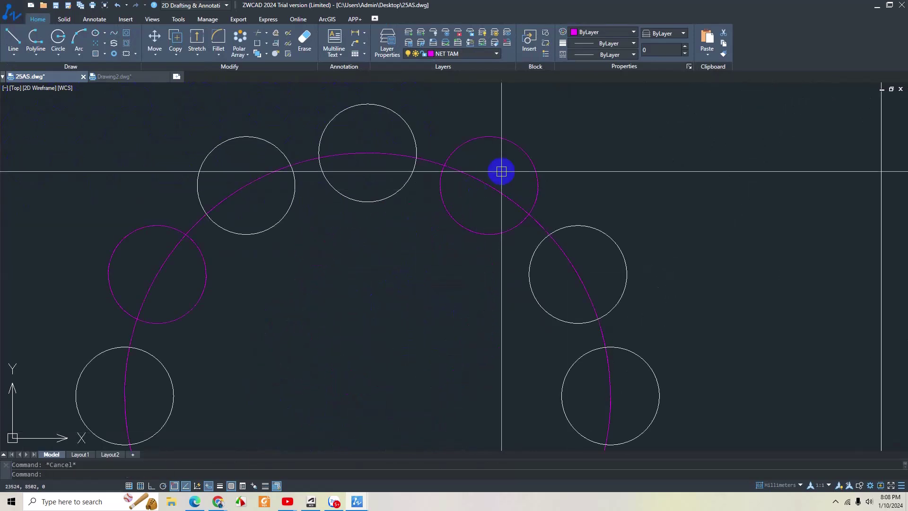
scroll(501, 171, "up", 3)
scroll(449, 213, "up", 2)
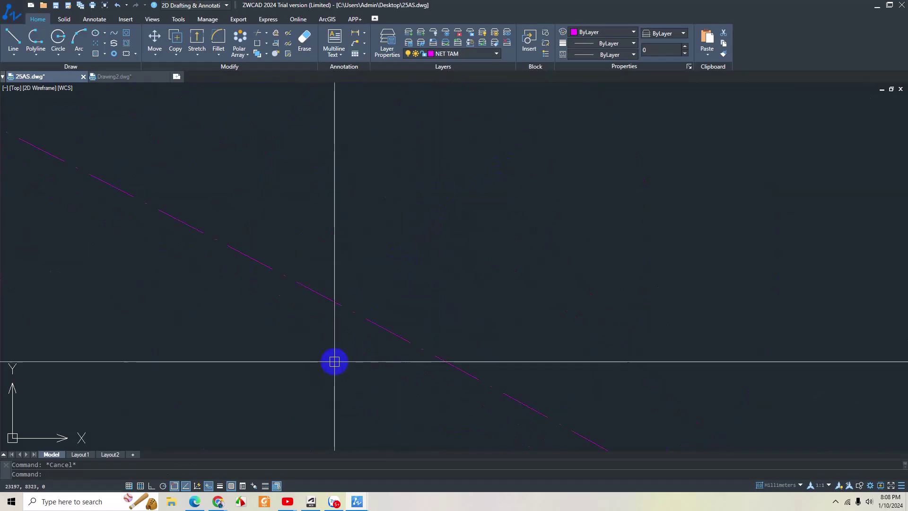
scroll(350, 331, "down", 3)
scroll(489, 271, "down", 3)
scroll(472, 231, "down", 2)
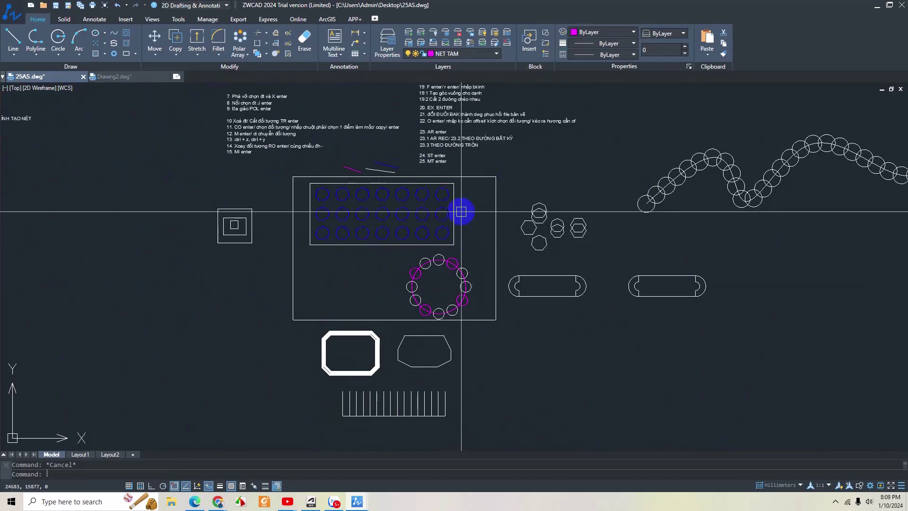
Step: Briefly open and close the Layer Properties Manager, then pan to the framed rectangles
type("la")
key("Return")
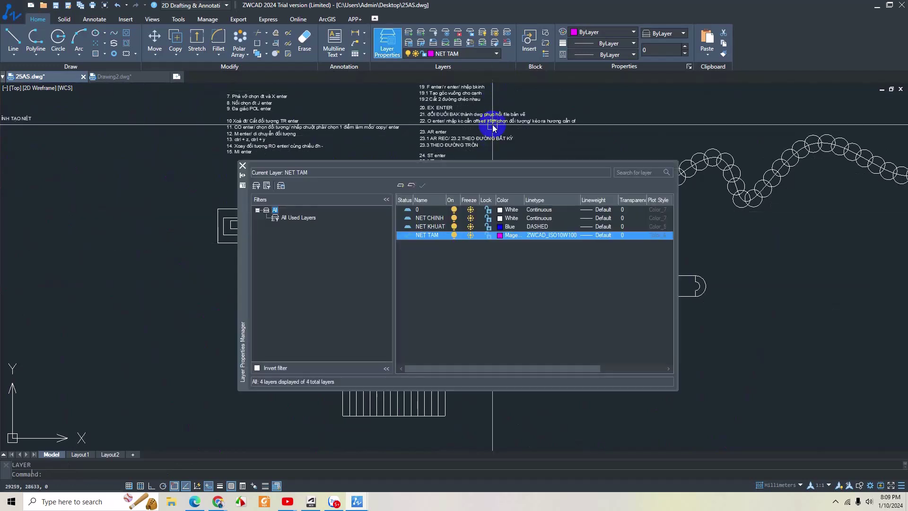
left_click(243, 165)
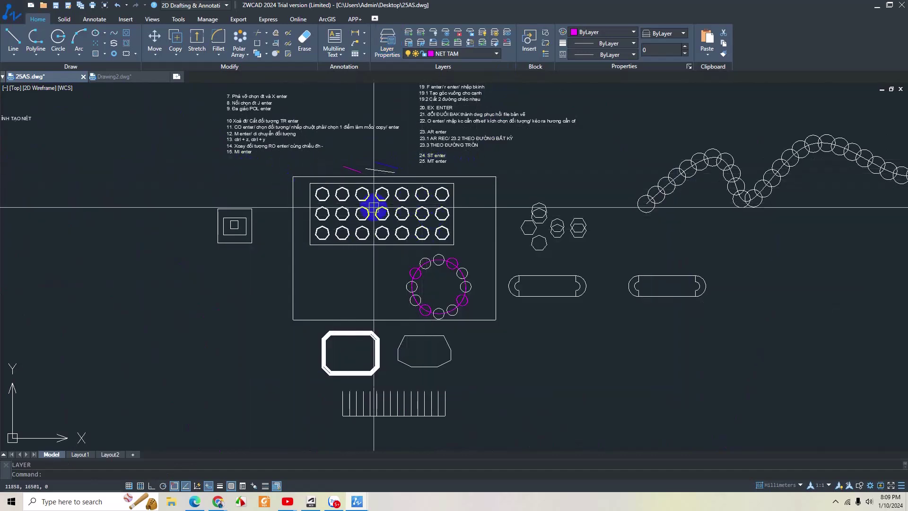
scroll(482, 228, "up", 2)
middle_click_drag(460, 227, 348, 223)
Step: In the Layer Properties Manager, toggle NET CHINH off and on, and toggle NET KHUAT
type("la")
key("Return")
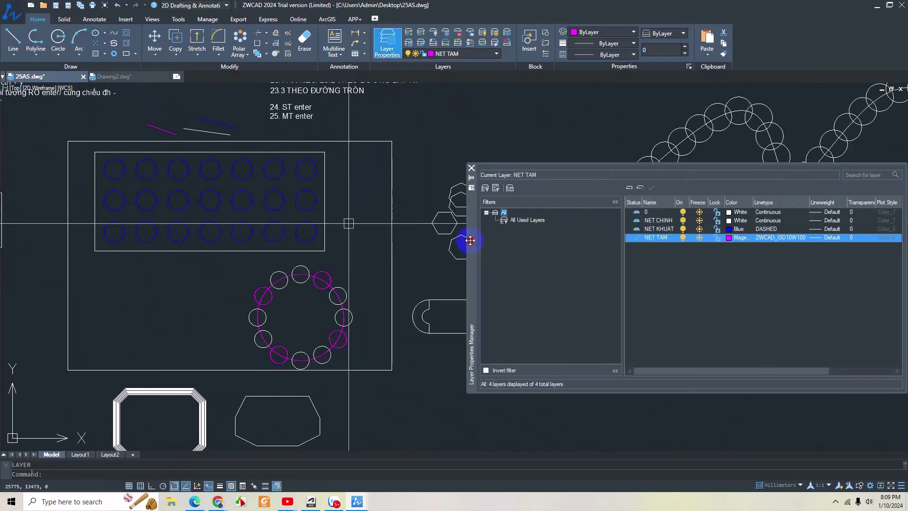
left_click_drag(246, 242, 425, 217)
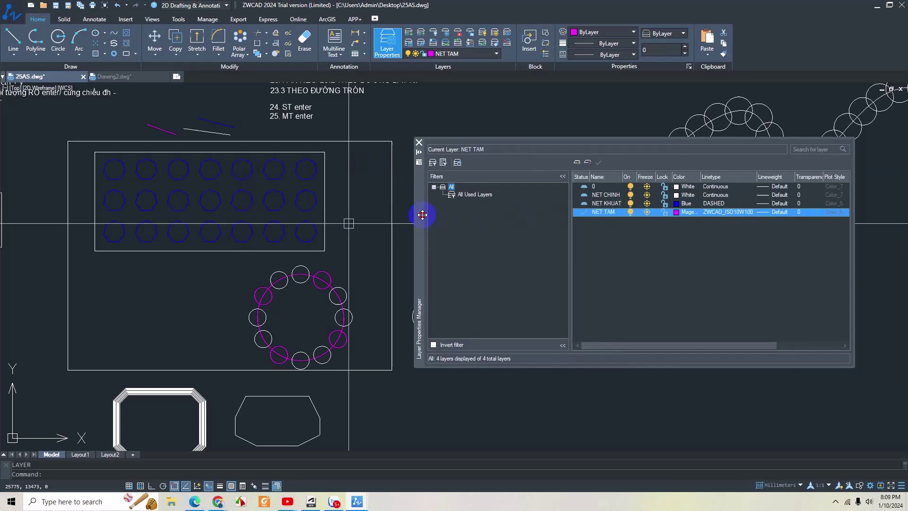
left_click(631, 195)
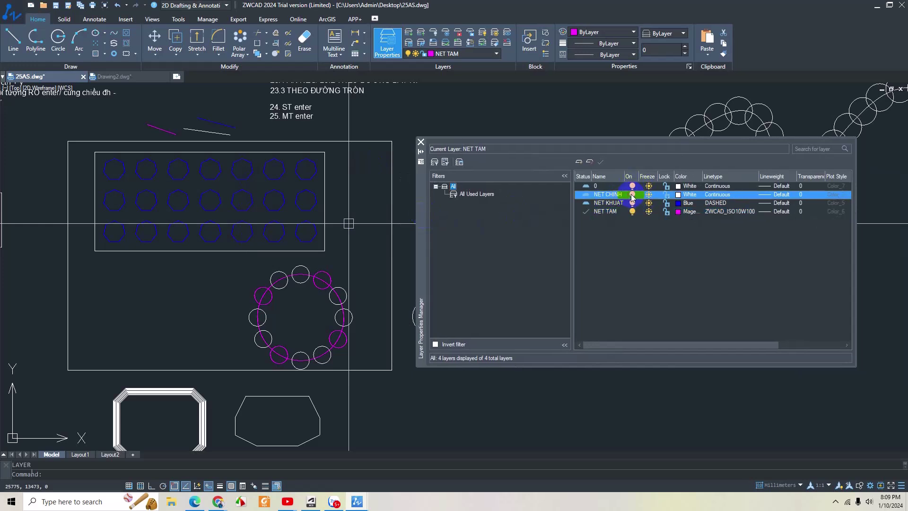
left_click(632, 195)
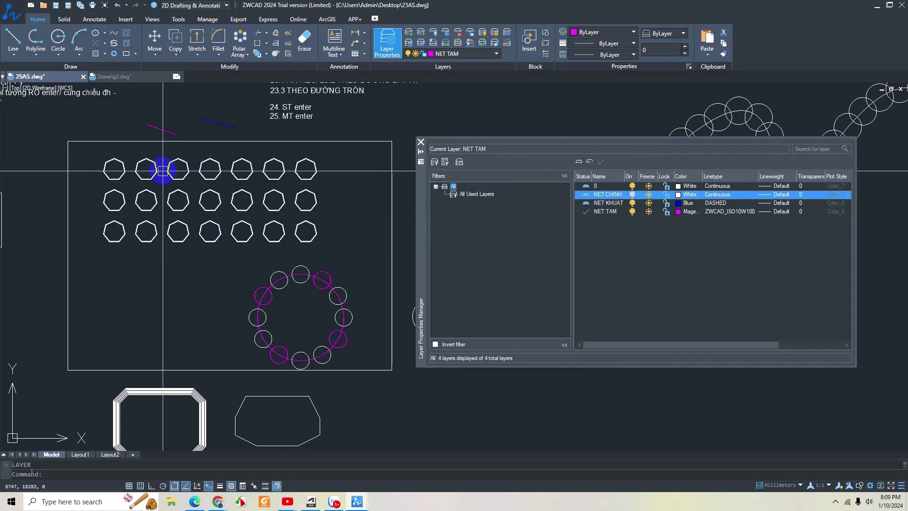
left_click(633, 195)
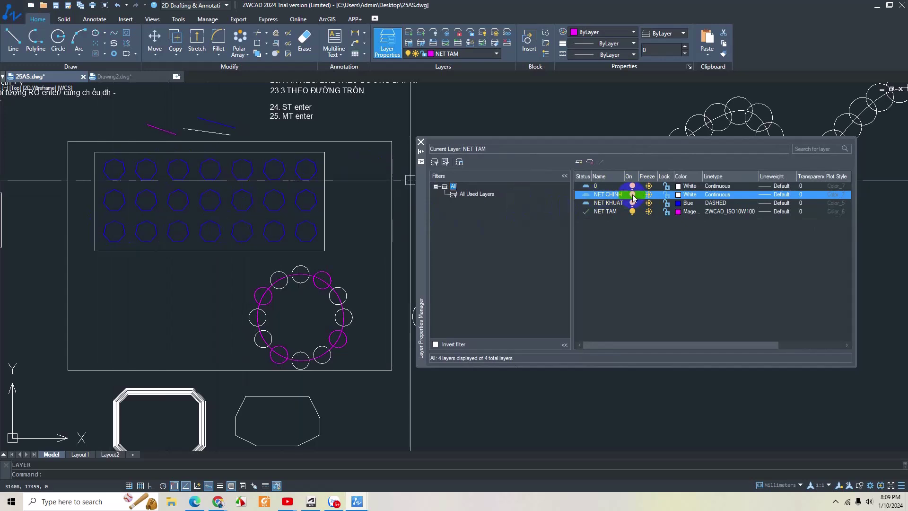
left_click(633, 203)
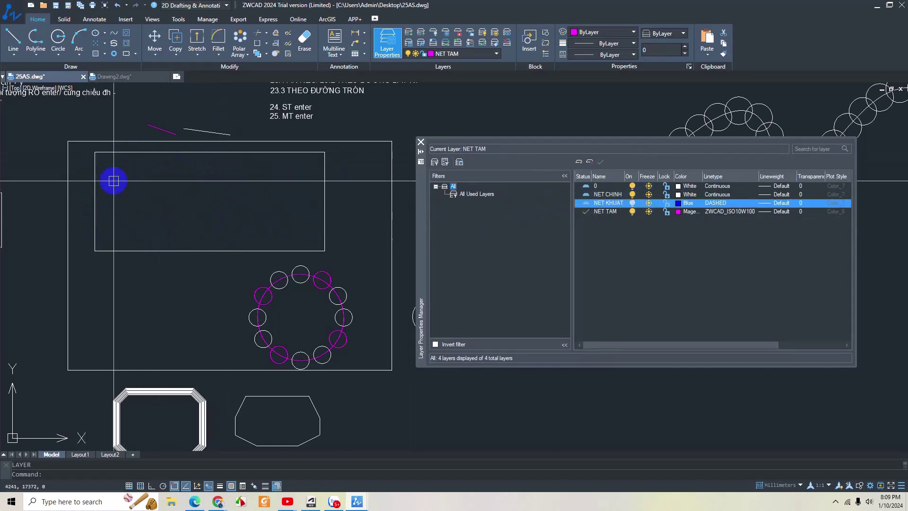
Step: Turn off current layer NET TAM, delete lower ring circles, then restore both with undo
left_click(633, 212)
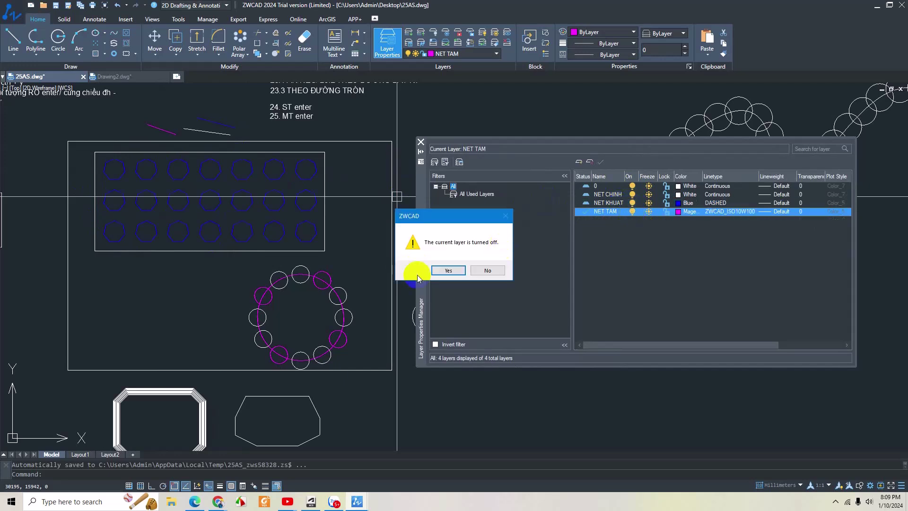
left_click(450, 271)
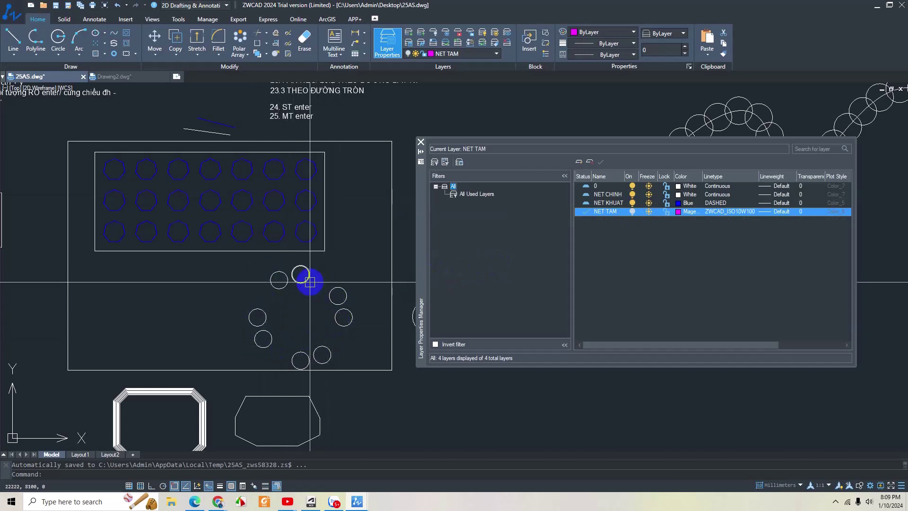
left_click(222, 257)
left_click(372, 375)
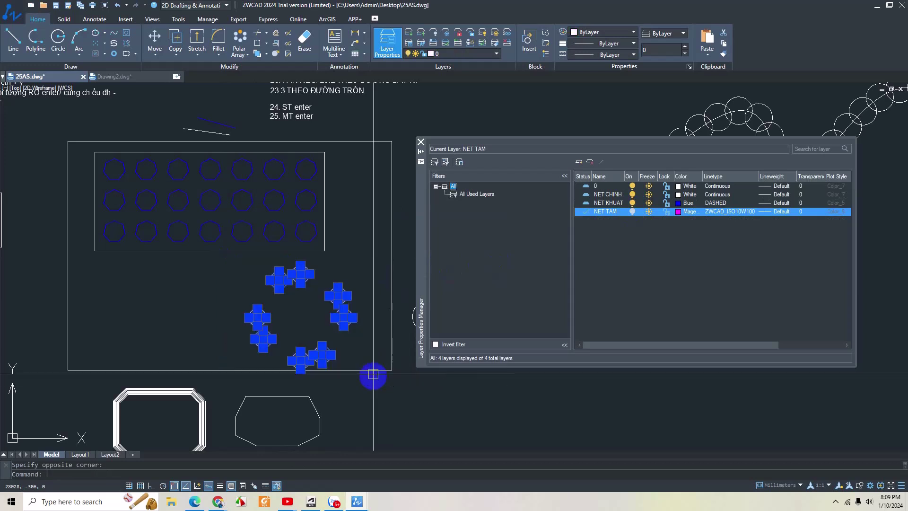
key("Delete")
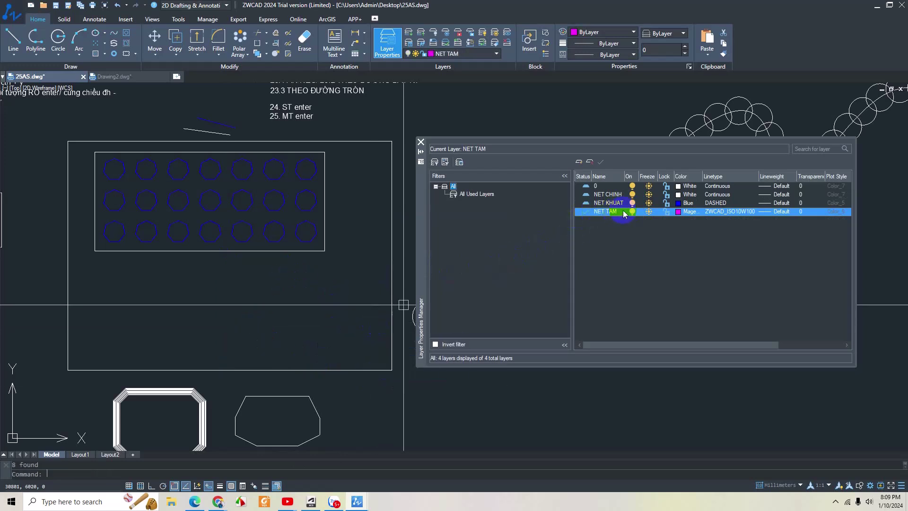
left_click(632, 211)
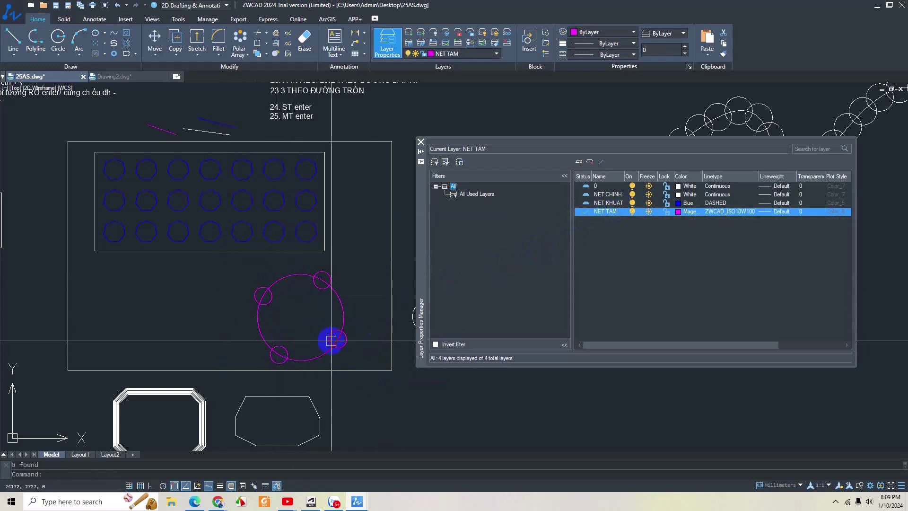
key("ctrl+z")
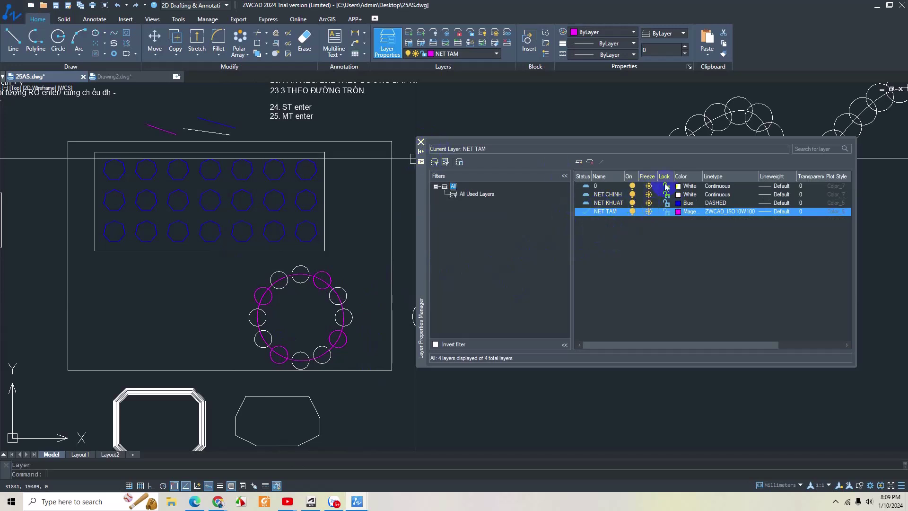
Step: Lock the NET KHUAT layer and close the layer manager
left_click(665, 205)
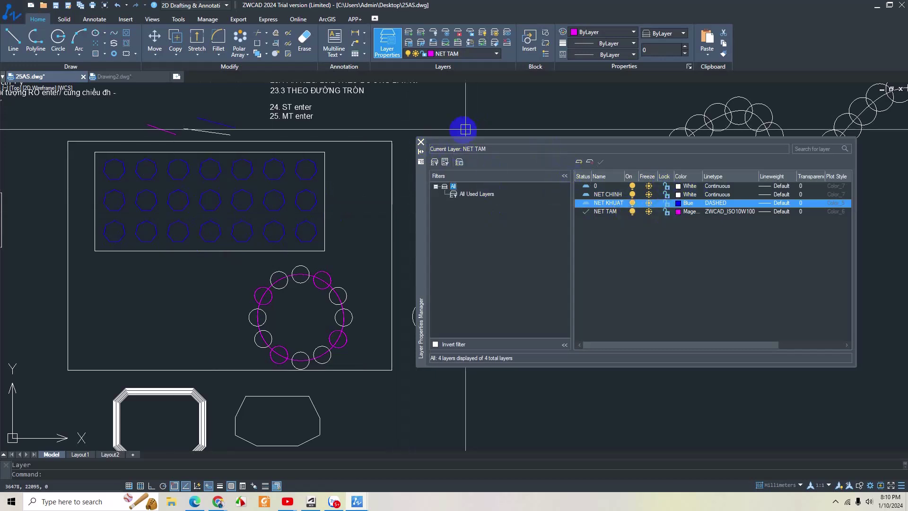
left_click(420, 142)
middle_click_drag(356, 193, 398, 190)
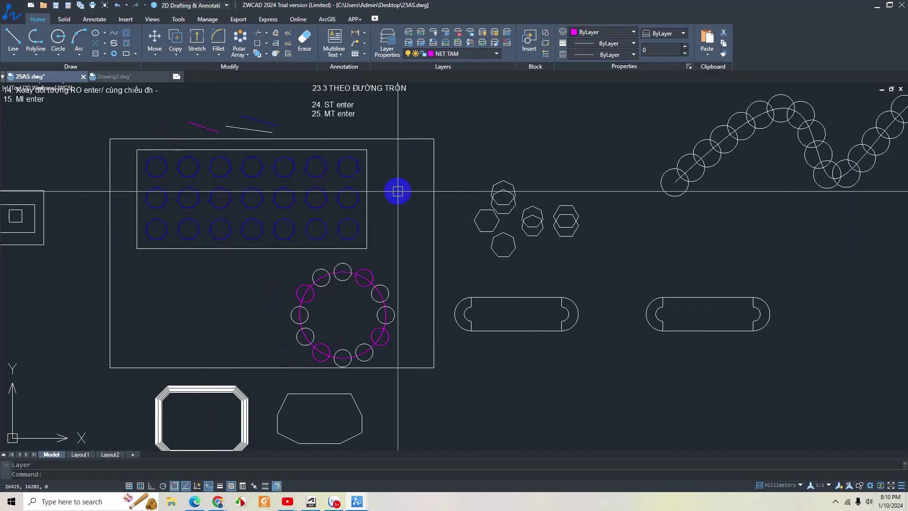
Step: Try adding a '28' line inside the 26–27 note text, then remove it
scroll(290, 213, "up", 2)
scroll(367, 260, "up", 1)
scroll(400, 277, "down", 5)
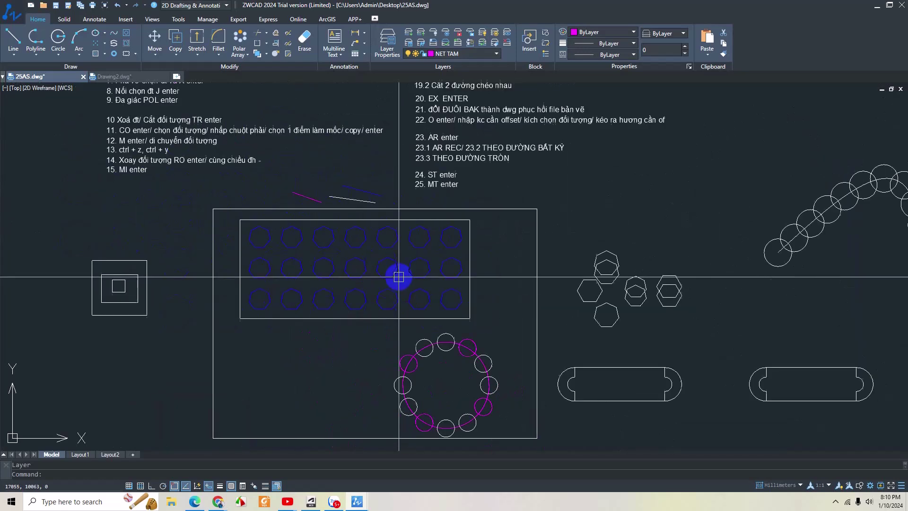
scroll(448, 255, "up", 2)
middle_click_drag(448, 254, 608, 371)
scroll(243, 293, "up", 4)
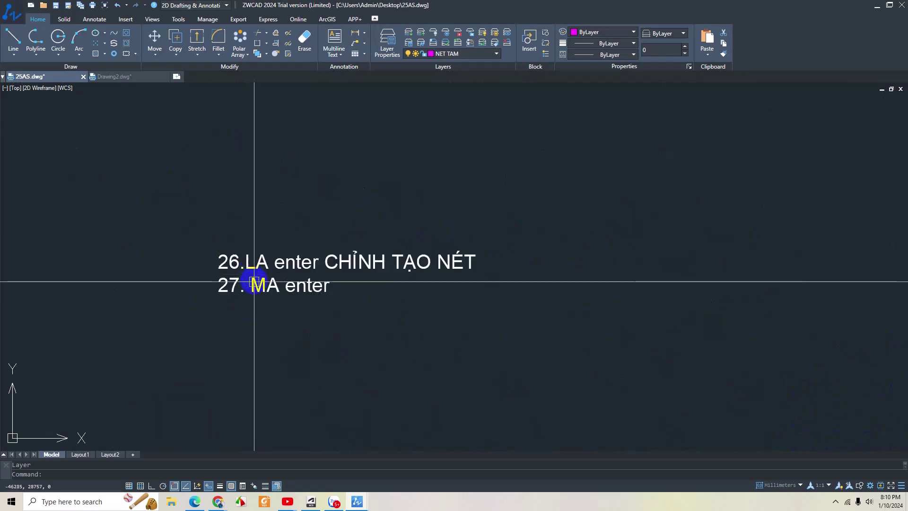
double_click(293, 287)
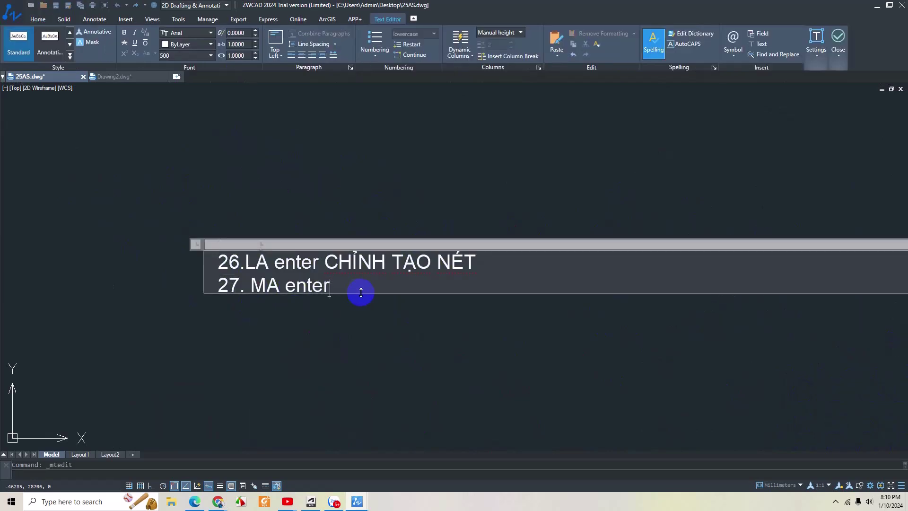
key("Return")
type("28.")
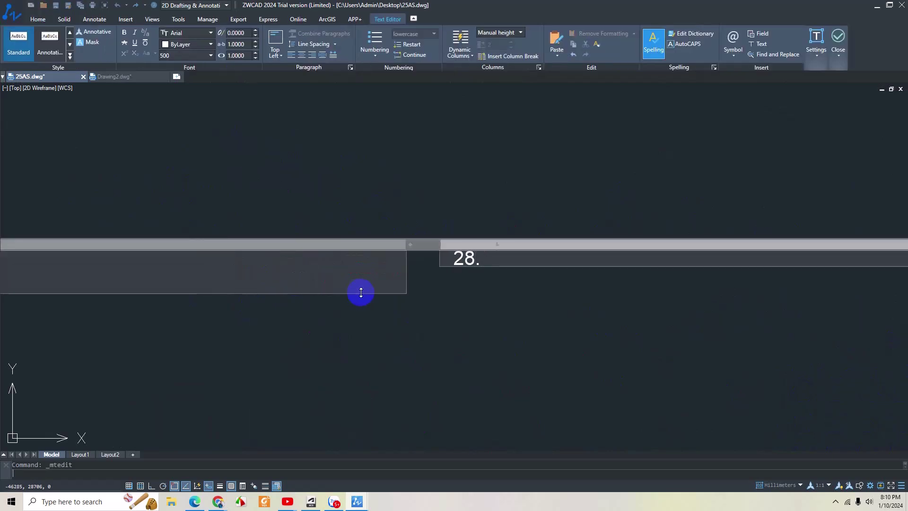
key("BackSpace")
type("27. MA enter")
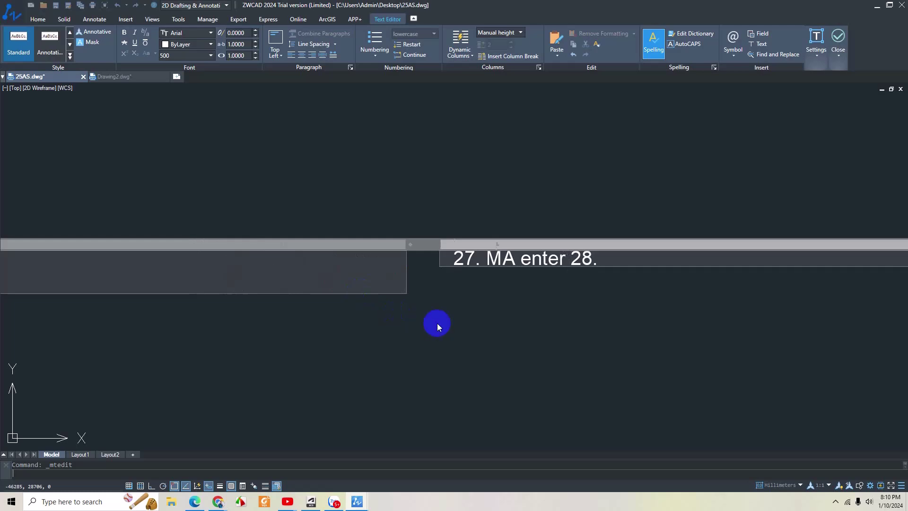
left_click(437, 327)
Step: Copy the 26–27 note text and place the copy just below the original
scroll(478, 312, "down", 5)
scroll(480, 318, "down", 4)
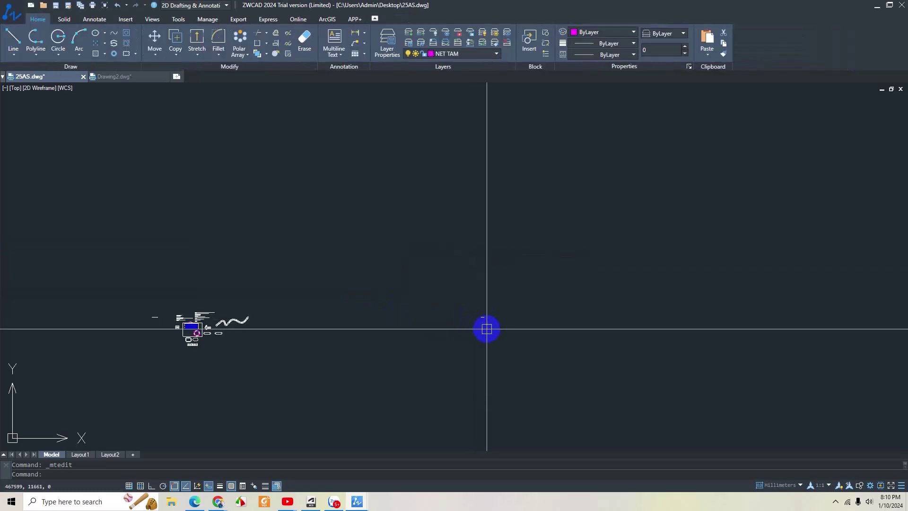
scroll(486, 328, "up", 4)
scroll(477, 312, "up", 6)
scroll(468, 298, "up", 6)
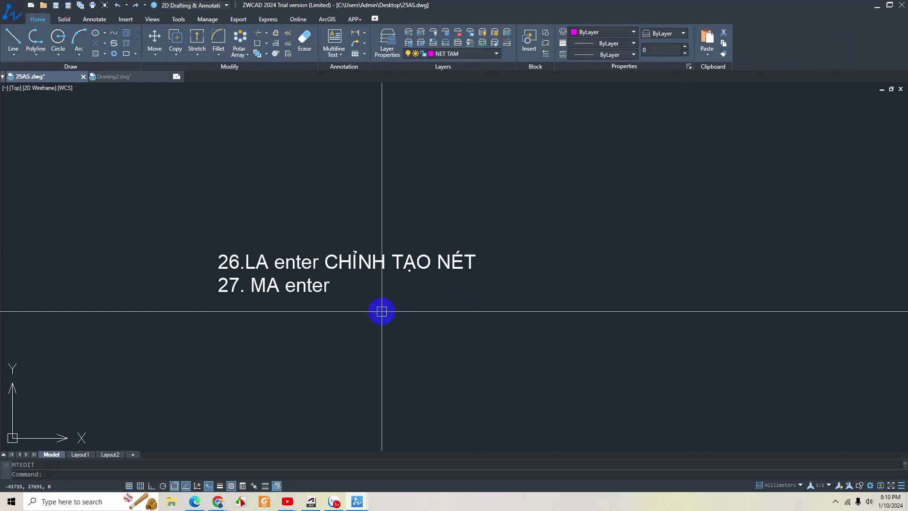
left_click(250, 293)
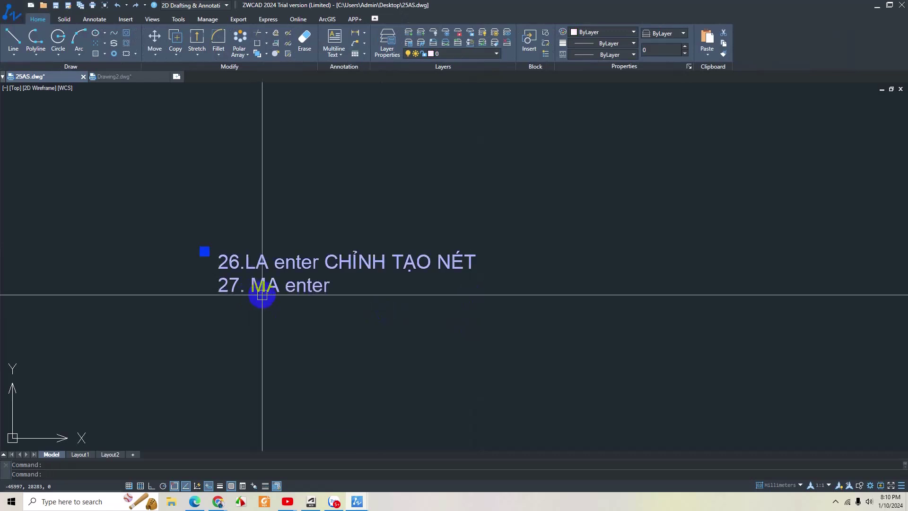
right_click(262, 294)
left_click(279, 333)
left_click(284, 290)
scroll(298, 302, "down", 2)
scroll(315, 262, "down", 2)
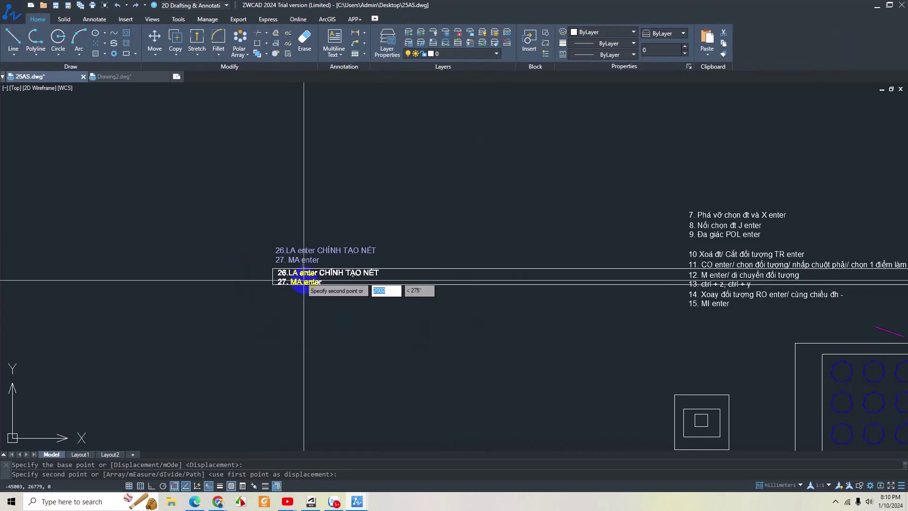
left_click(302, 281)
Step: Change the copied note's text to '28. Lts'
double_click(293, 280)
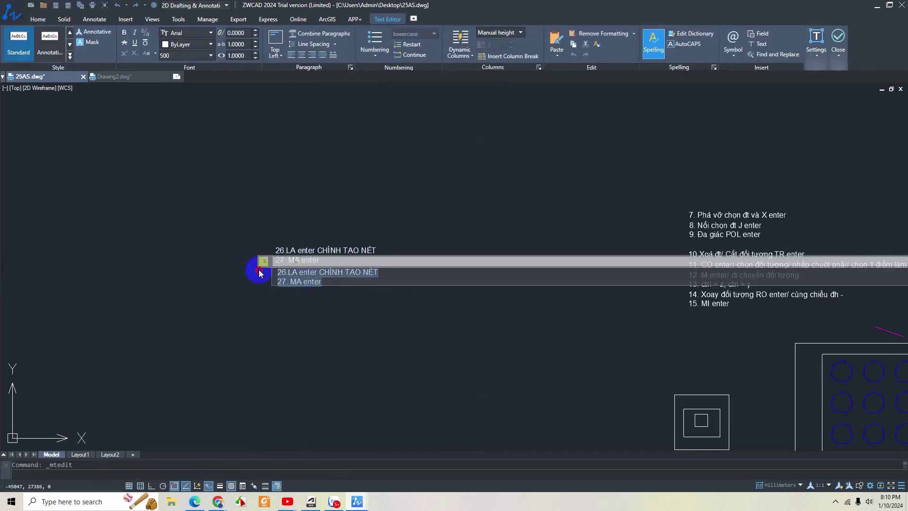
type("28. ")
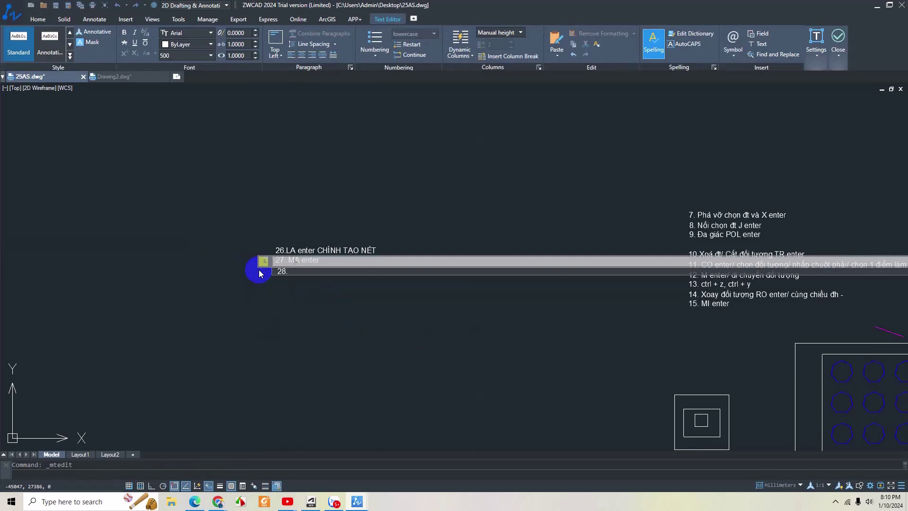
type("L")
type("ts")
left_click(274, 312)
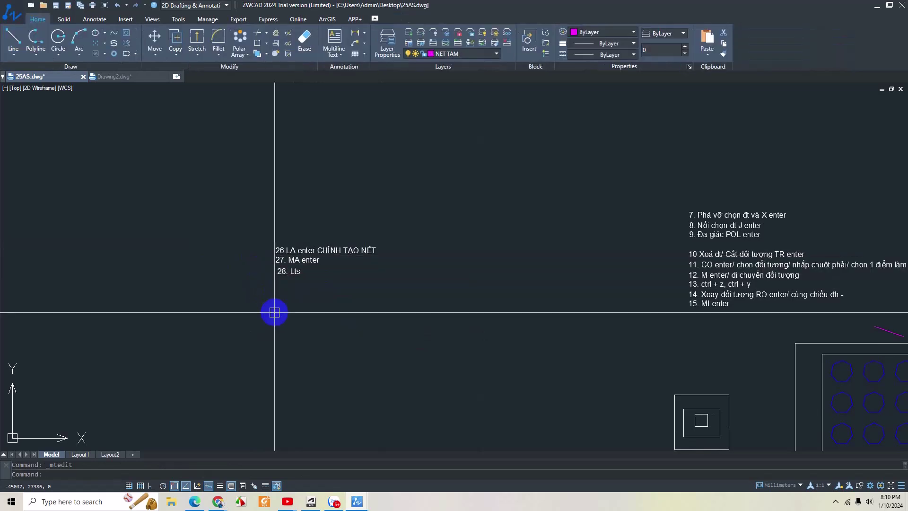
Step: Pan to the frame and nearby shapes, then set the linetype scale to 10
scroll(170, 192, "down", 5)
scroll(431, 237, "up", 8)
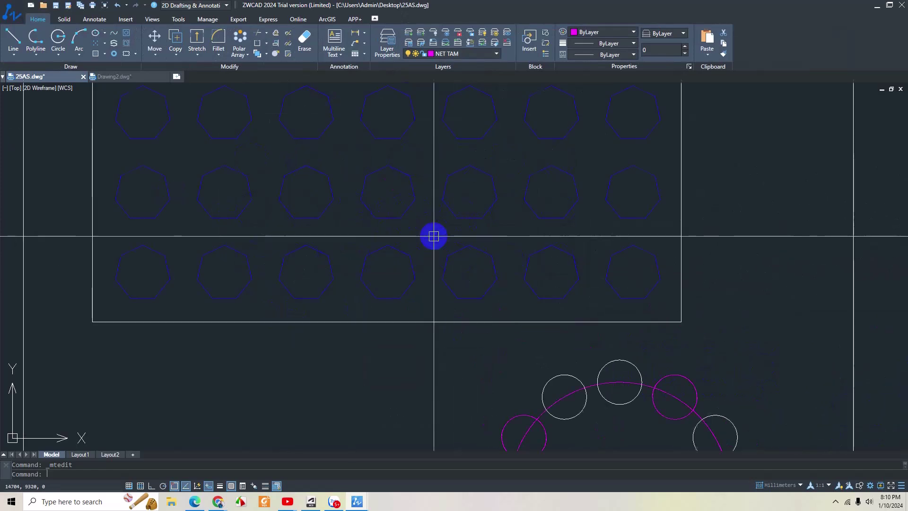
middle_click_drag(431, 237, 440, 274)
middle_click_drag(466, 183, 459, 213)
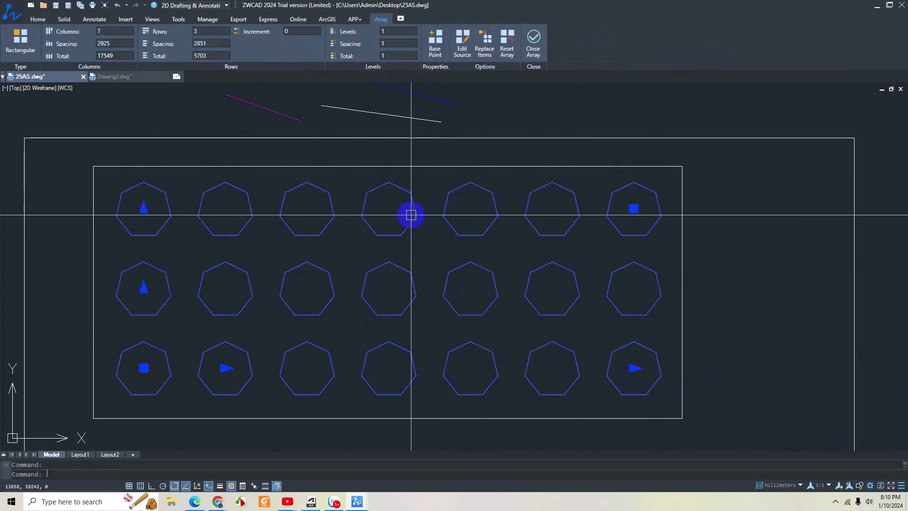
scroll(457, 220, "down", 2)
middle_click_drag(457, 224, 378, 193)
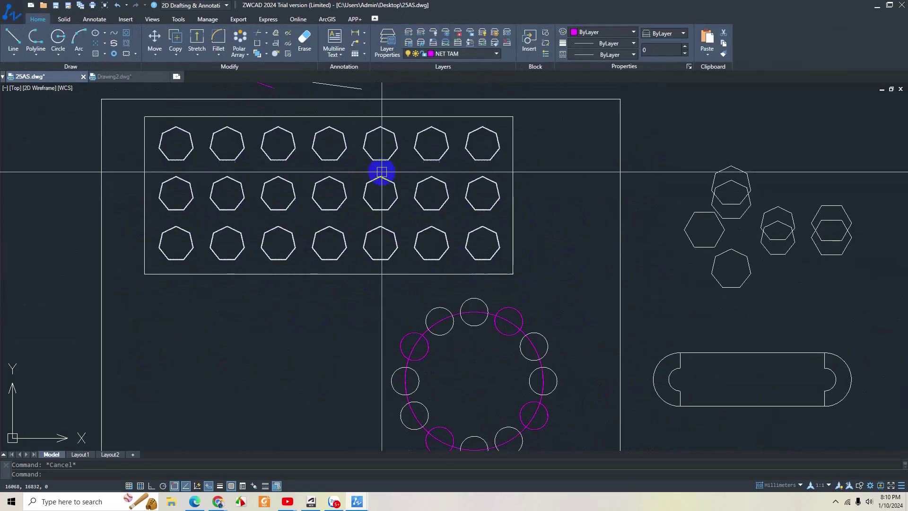
type("ltscale")
key("Return")
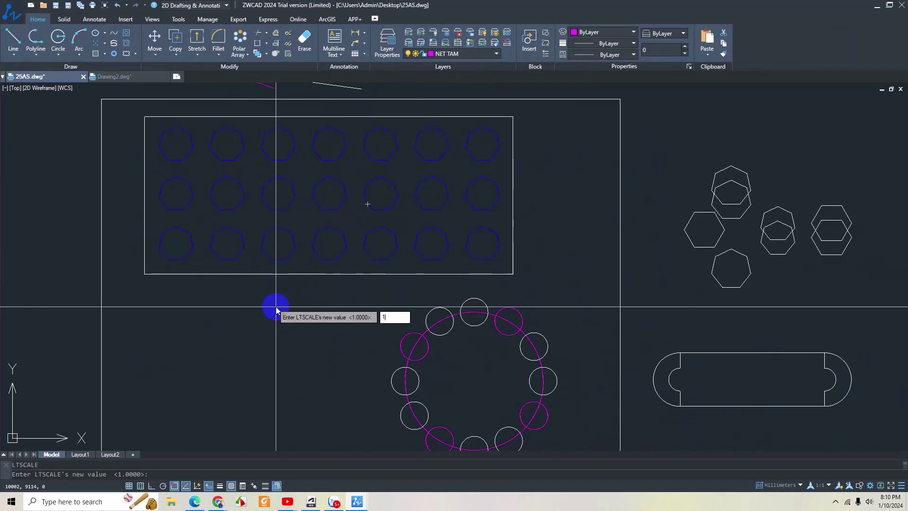
key("Return")
Step: Zoom in and out to check the dashed lines at linetype scale 10
scroll(517, 318, "up", 2)
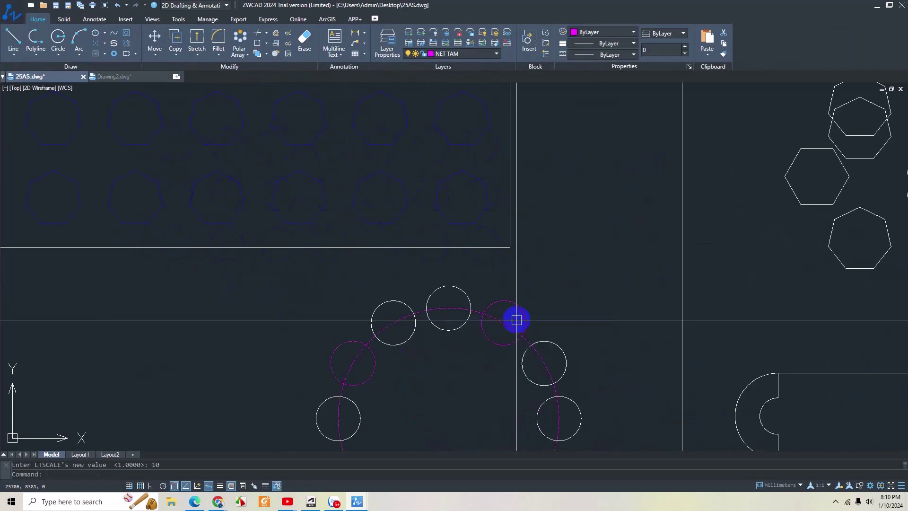
scroll(553, 307, "down", 2)
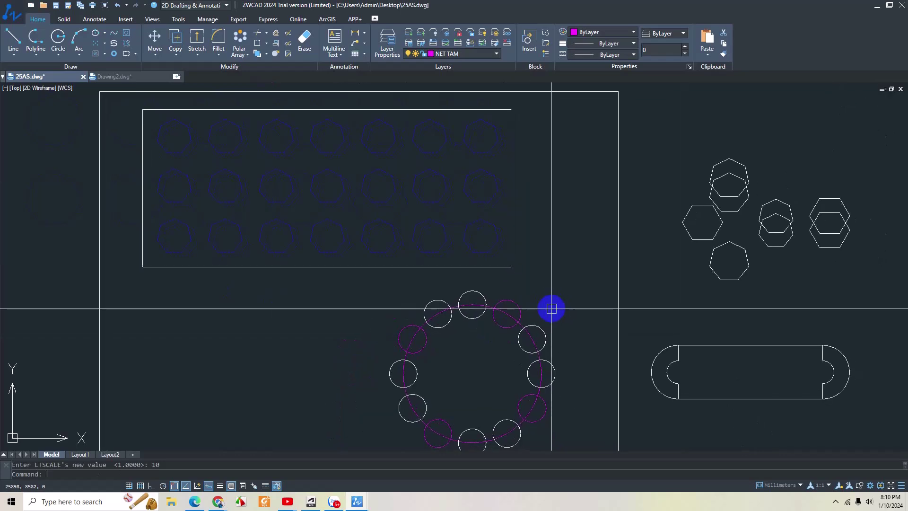
scroll(454, 223, "up", 2)
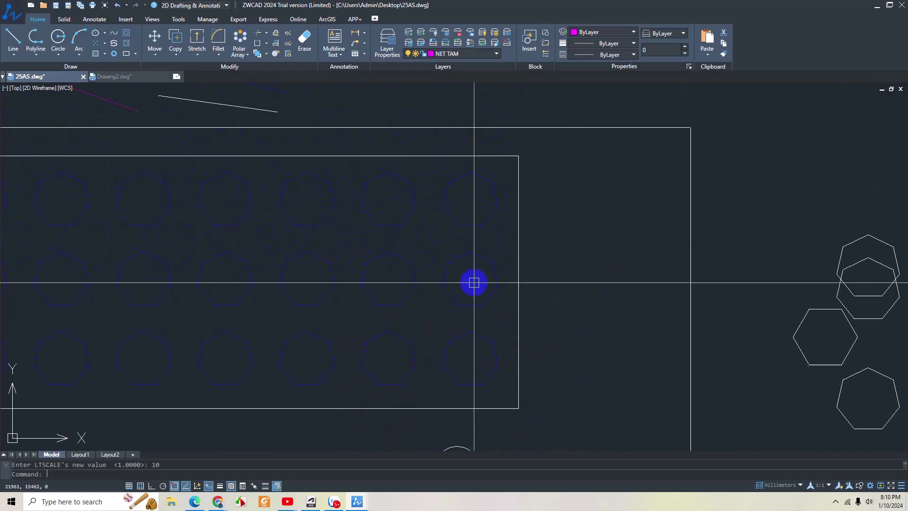
scroll(647, 301, "down", 2)
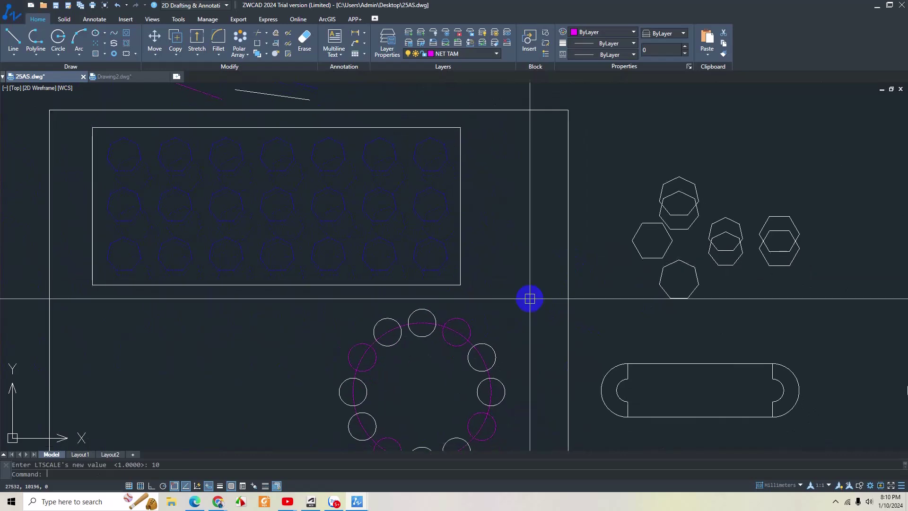
scroll(421, 290, "up", 2)
scroll(422, 289, "down", 1)
scroll(517, 275, "down", 2)
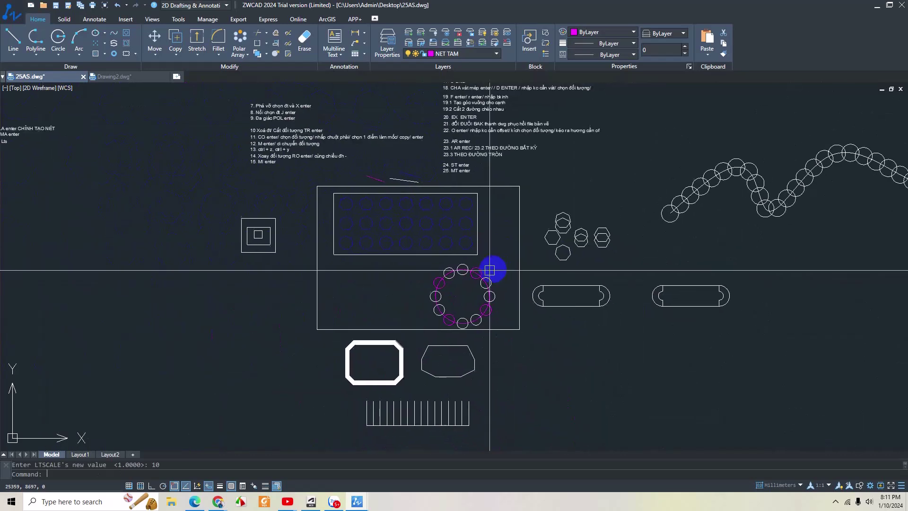
scroll(482, 272, "up", 2)
scroll(486, 271, "down", 3)
scroll(485, 272, "up", 1)
scroll(481, 271, "up", 4)
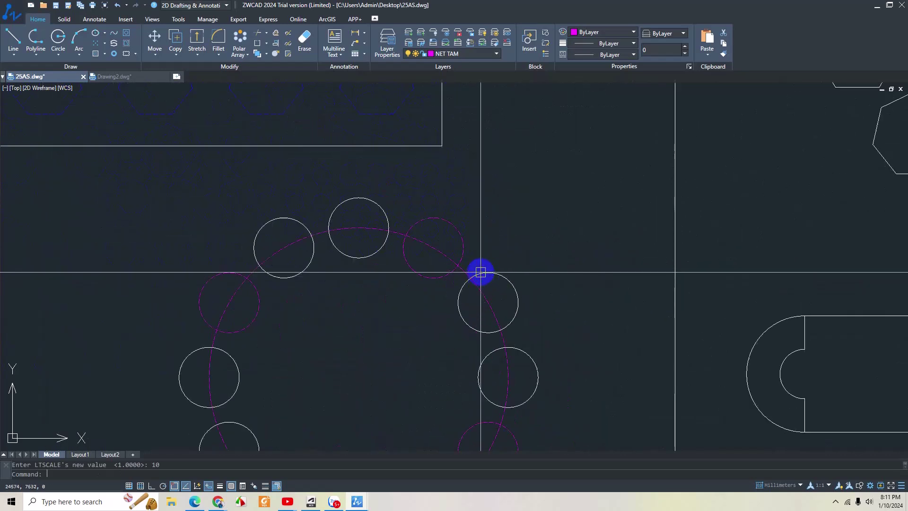
Step: Change the linetype scale to 20
type("ltscale")
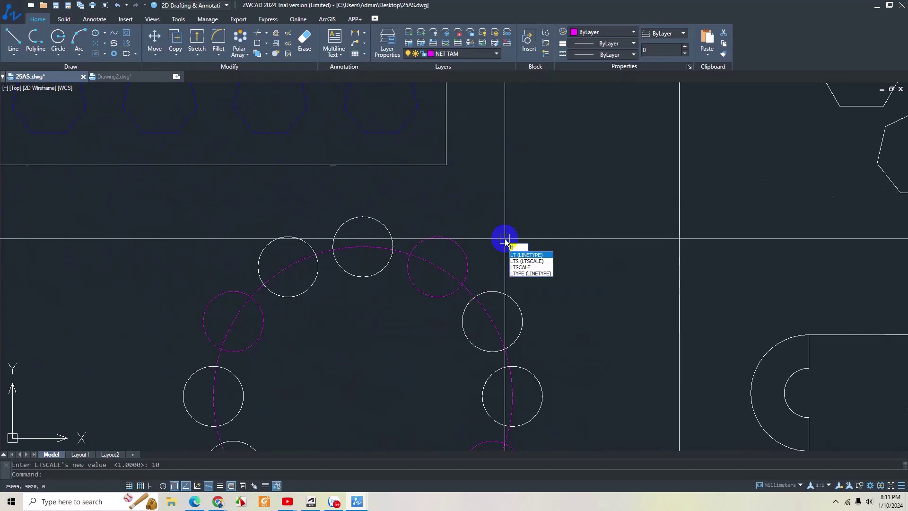
key("Return")
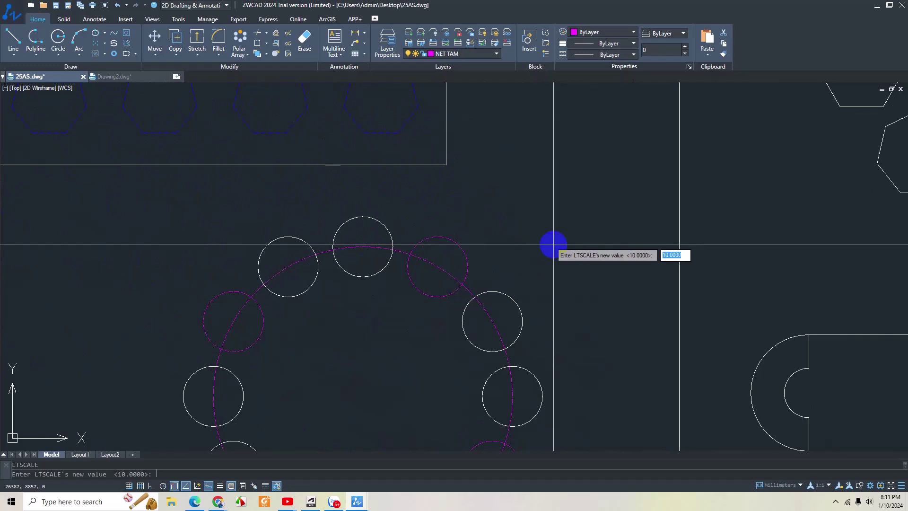
key("Escape")
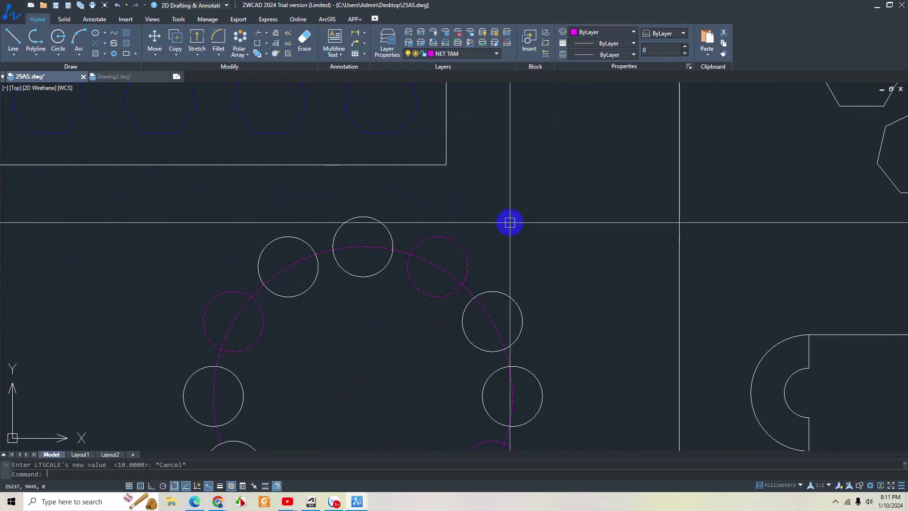
key("Return")
type("0")
key("Return")
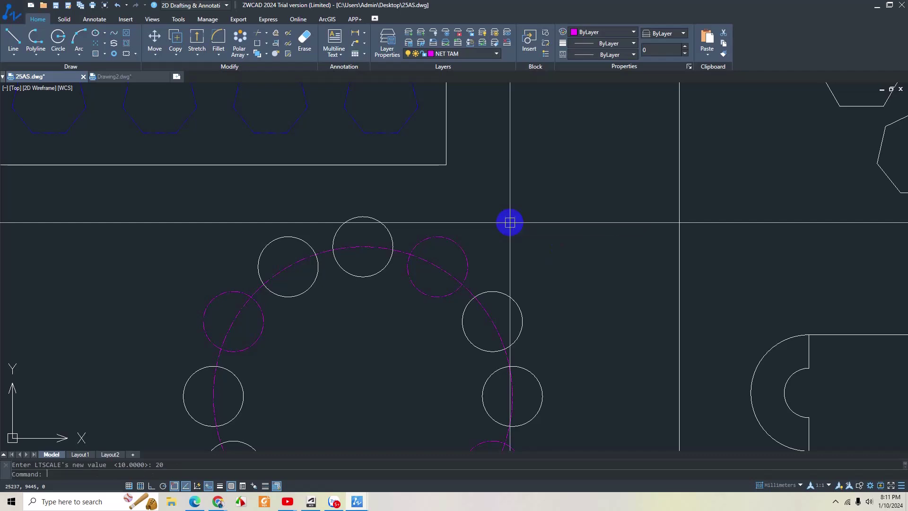
Step: Zoom and pan to inspect the circle ring at the new linetype scale
scroll(367, 235, "down", 4)
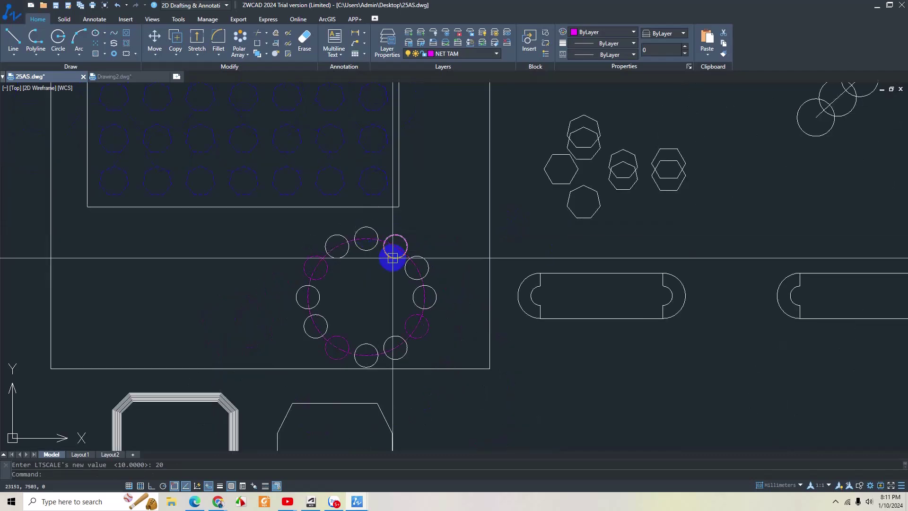
scroll(391, 257, "up", 3)
scroll(386, 224, "up", 3)
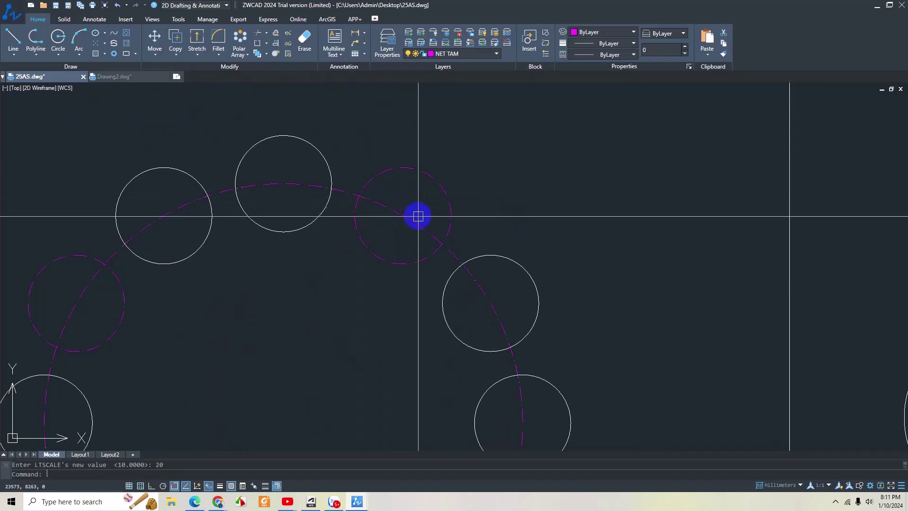
scroll(428, 232, "down", 2)
scroll(470, 414, "down", 1)
middle_click_drag(470, 413, 452, 329)
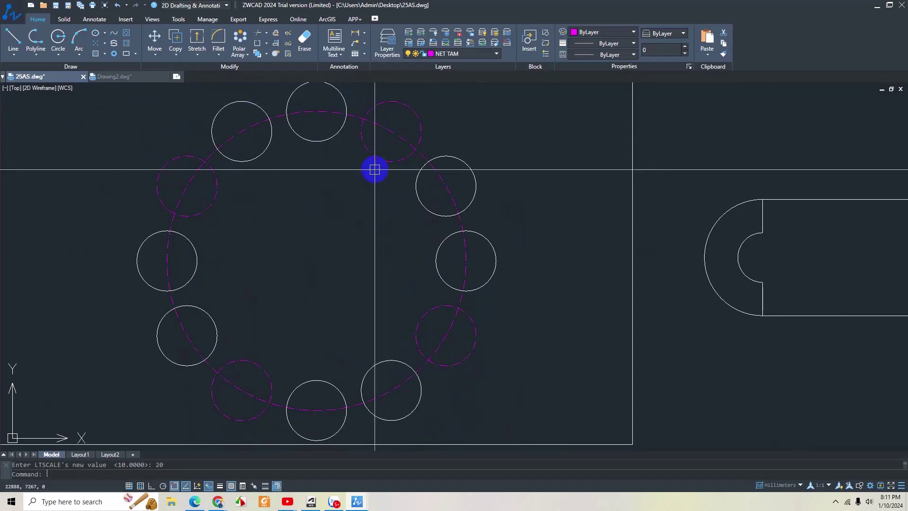
Step: Pan and zoom until command notes 26 to 28 are centred on screen
scroll(374, 169, "down", 2)
scroll(361, 178, "down", 1)
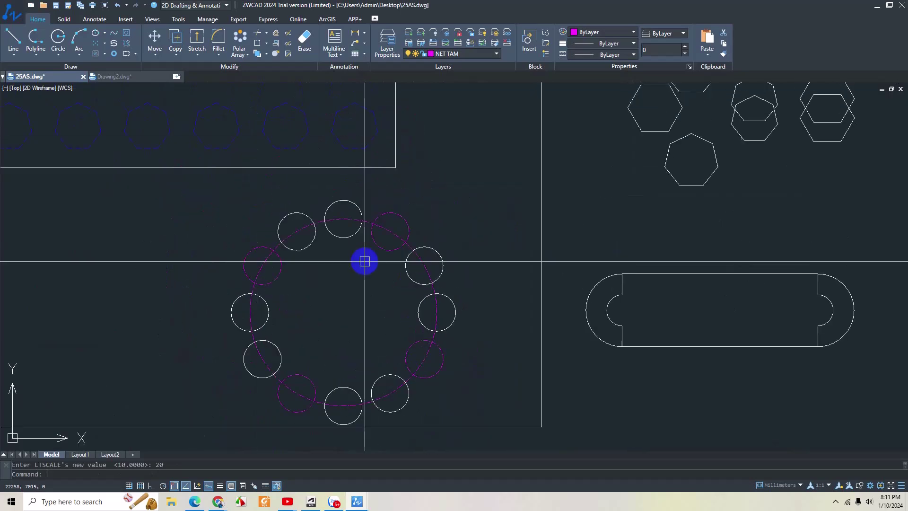
scroll(364, 260, "down", 3)
scroll(365, 240, "up", 6)
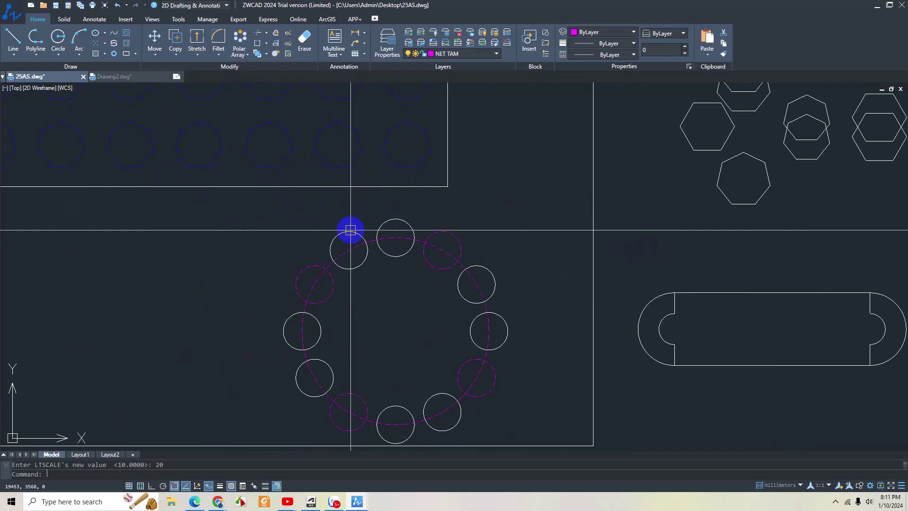
scroll(350, 230, "down", 3)
middle_click_drag(321, 252, 401, 318)
scroll(255, 291, "up", 2)
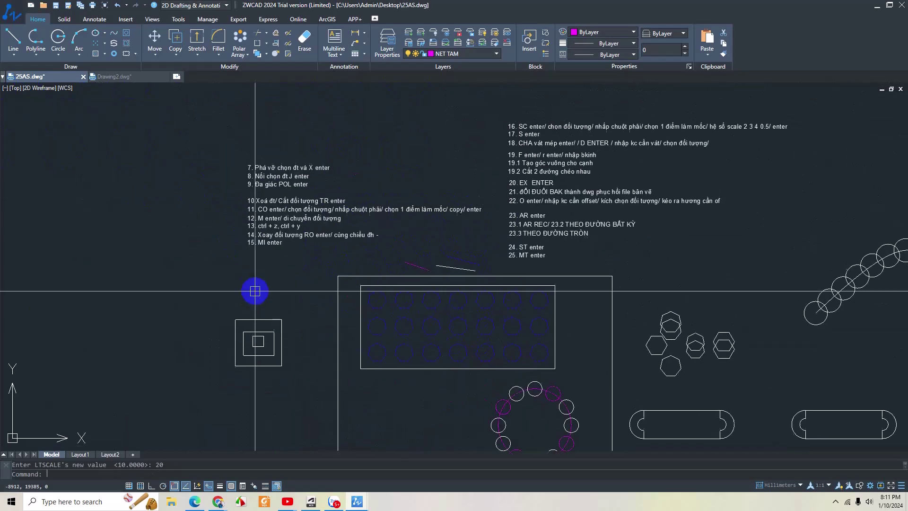
scroll(269, 186, "up", 2)
scroll(274, 243, "down", 3)
middle_click_drag(273, 243, 314, 268)
scroll(384, 214, "up", 2)
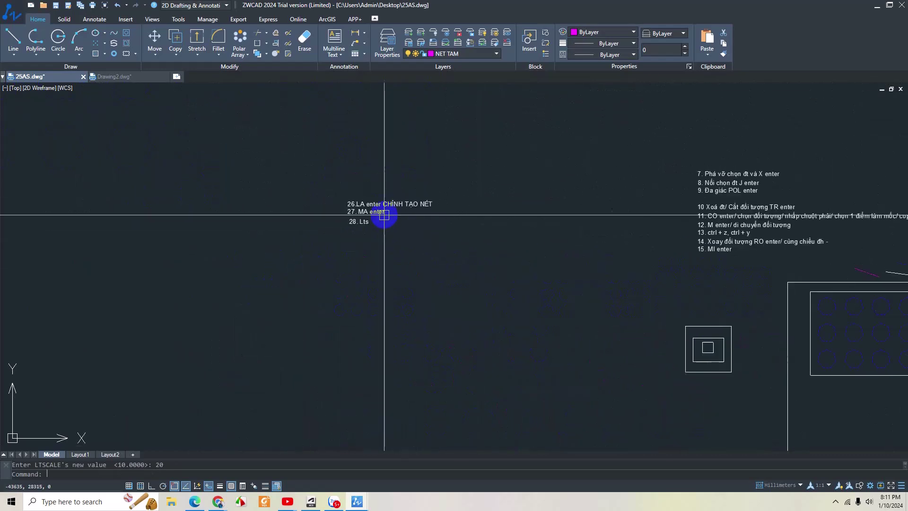
scroll(384, 214, "up", 1)
Step: Copy the '28. Lts' note to just below itself
double_click(338, 226)
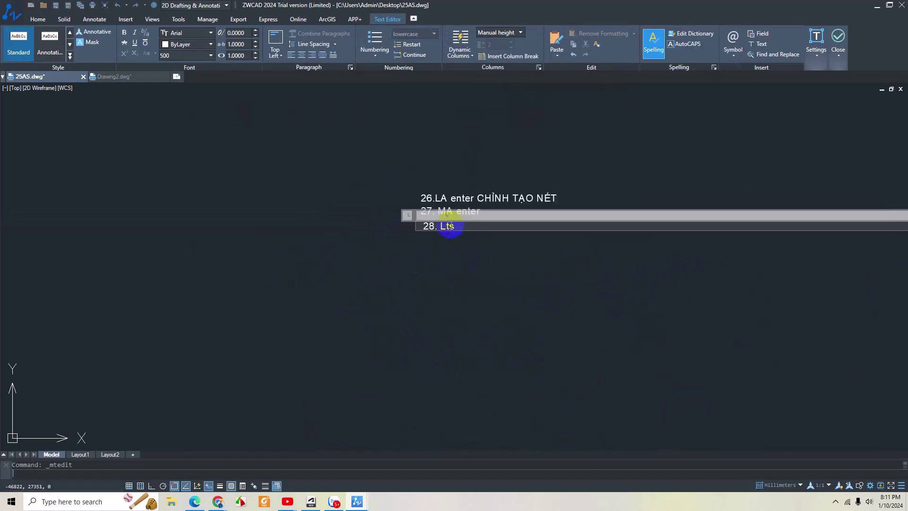
left_click(429, 227)
type("lts")
key("Return")
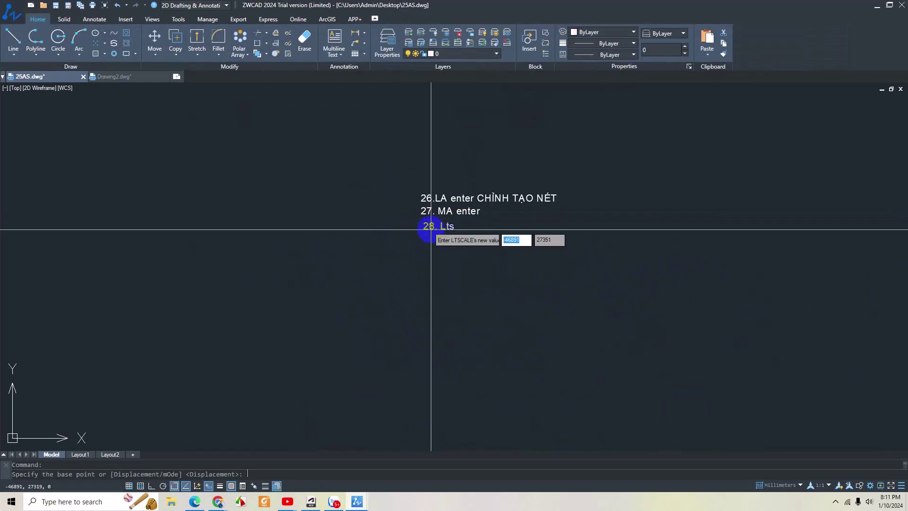
left_click(430, 229)
left_click(437, 240)
key("Escape")
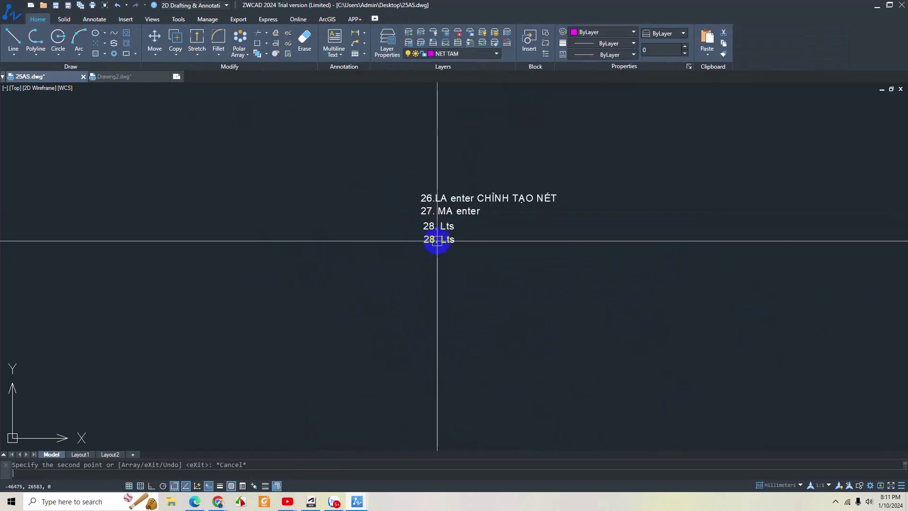
Step: Retype the copied note's text as '29 H CHÈN VẬT LIỆU'
double_click(434, 240)
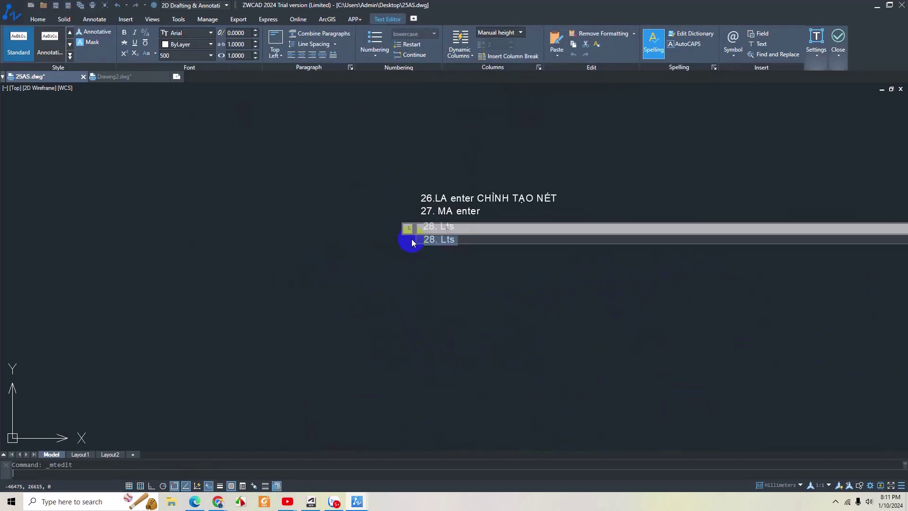
left_click(369, 284)
scroll(397, 269, "down", 3)
scroll(395, 263, "up", 3)
double_click(401, 266)
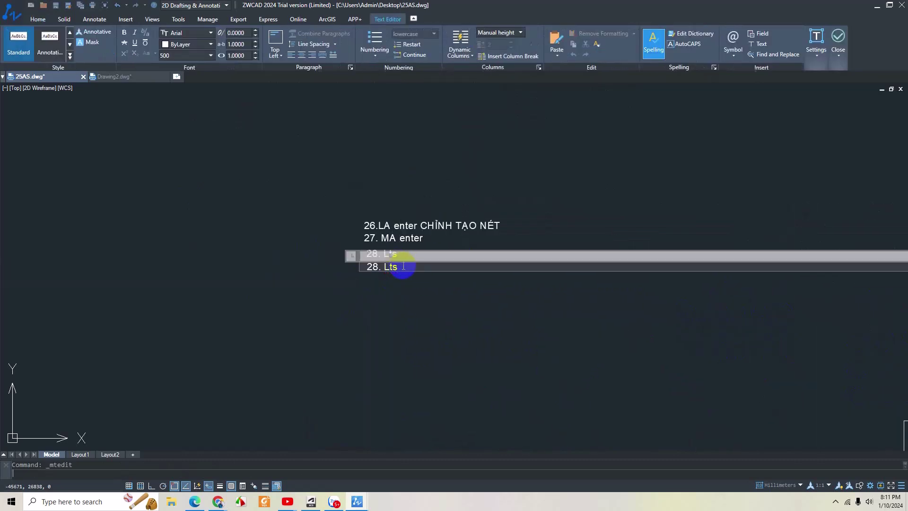
left_click_drag(402, 266, 356, 266)
type("29 n")
type("H")
type(" CHÈN")
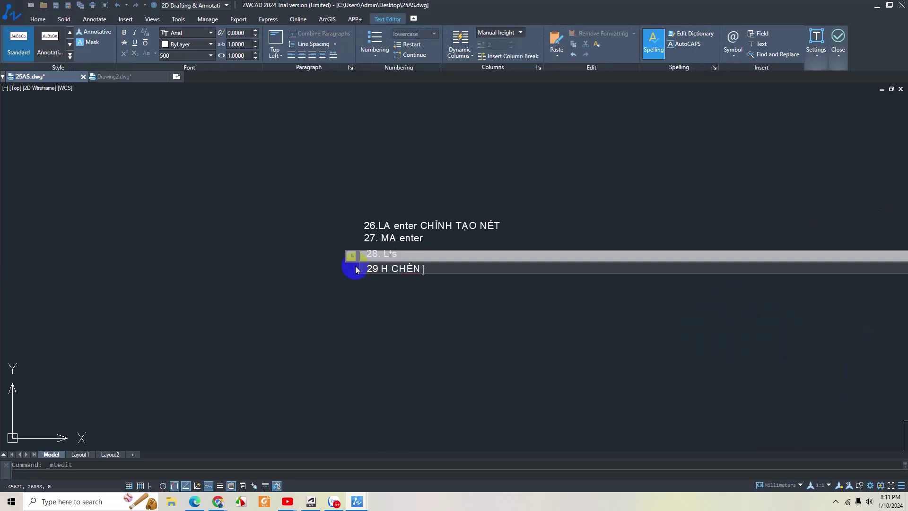
type(" VẬT LIỆU")
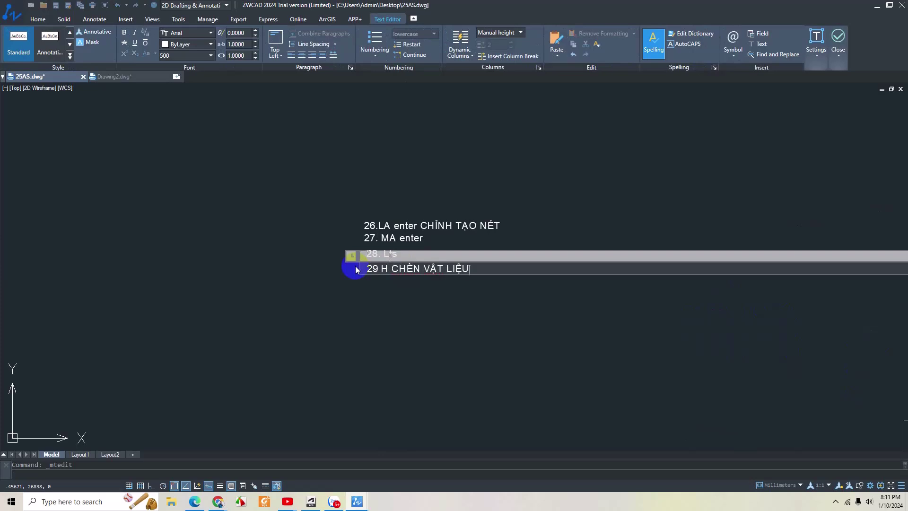
left_click(367, 308)
scroll(408, 319, "down", 1)
scroll(503, 350, "down", 2)
Step: Undo the scaling of the small inner square and recentre the nested squares
scroll(472, 284, "up", 4)
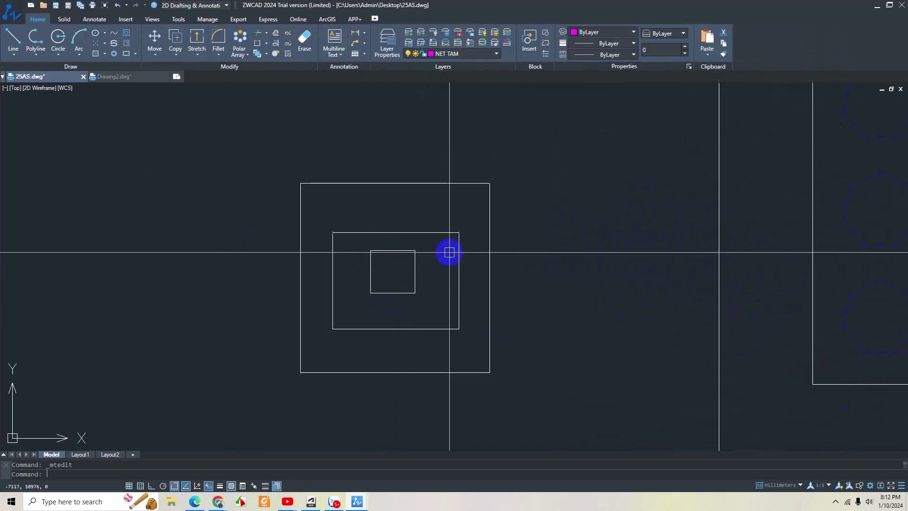
left_click_drag(432, 309, 353, 249)
middle_click_drag(426, 255, 405, 227)
key("Escape")
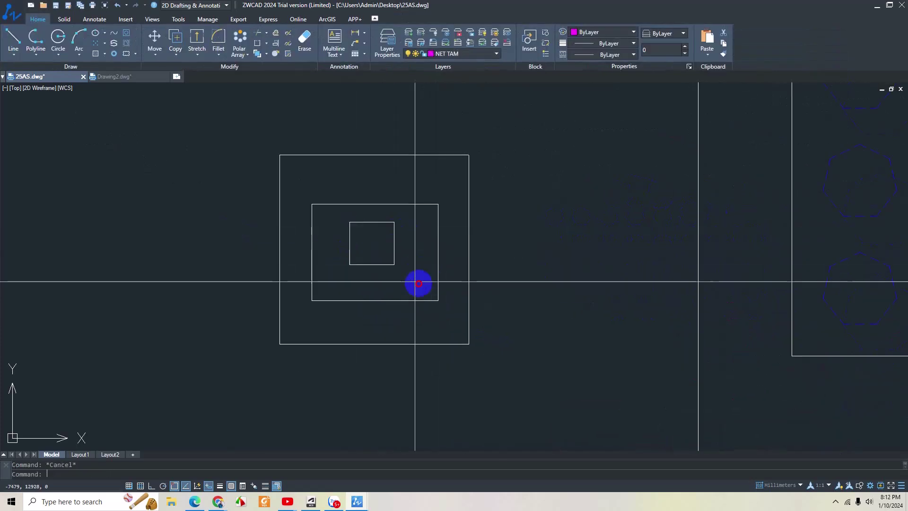
left_click_drag(415, 279, 339, 216)
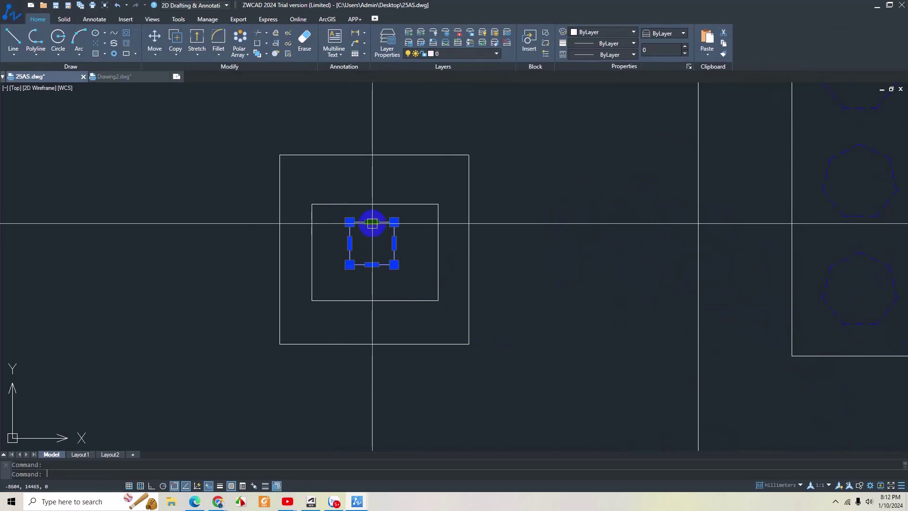
key("ctrl+z")
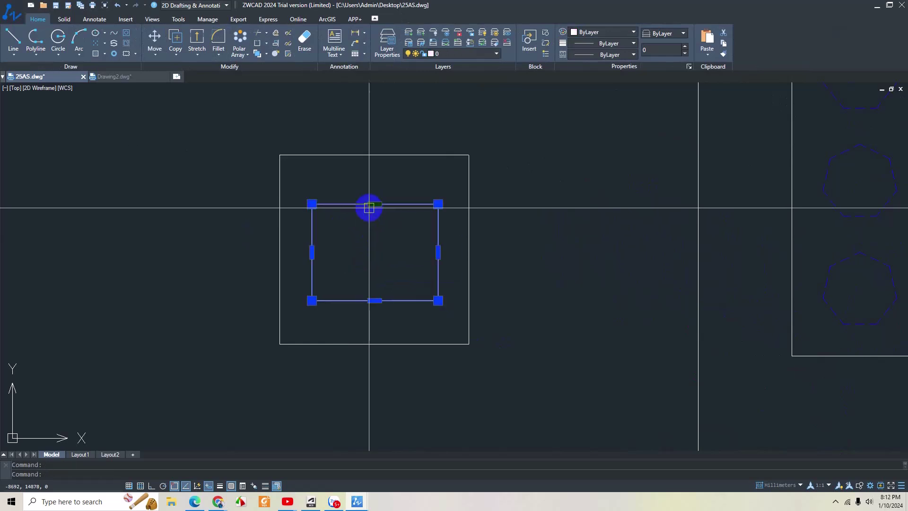
key("Escape")
middle_click_drag(367, 217, 338, 227)
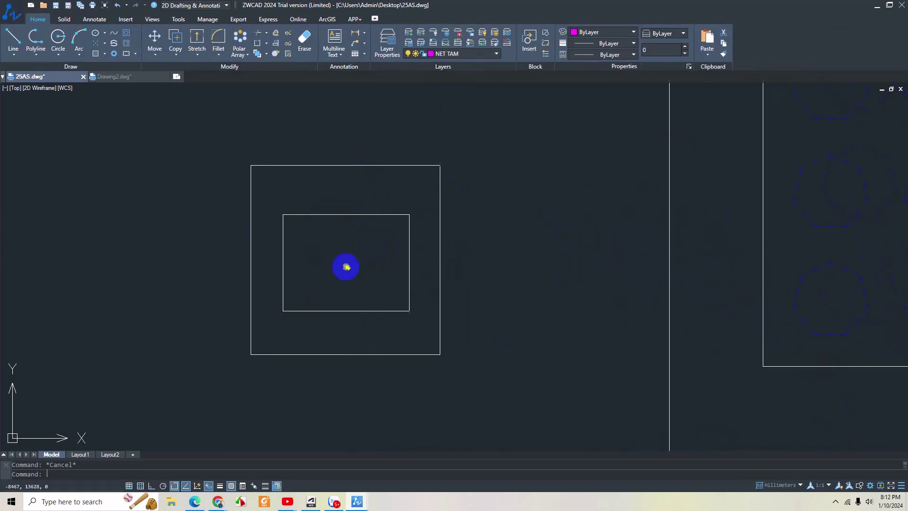
Step: Try an AR-B816 brick hatch in the band between the squares, then undo it
right_click(262, 153)
type("g")
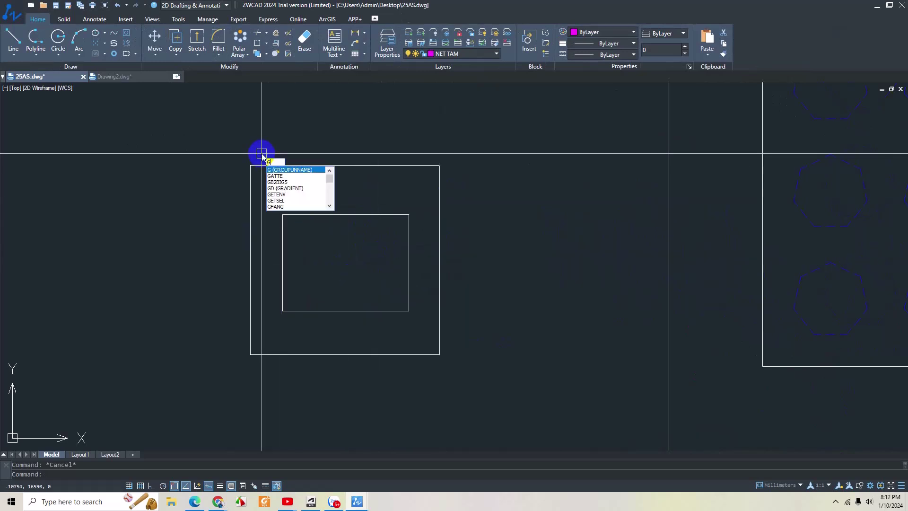
key("Escape")
type("h")
key("Return")
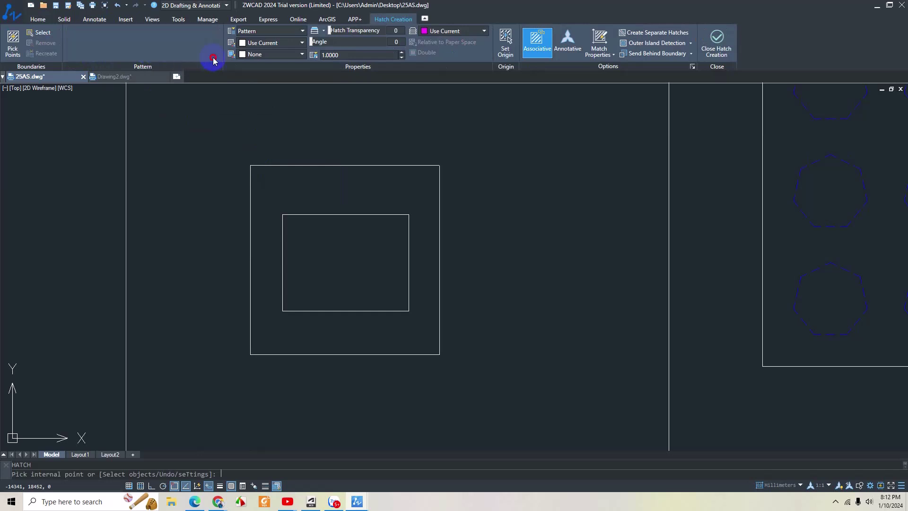
left_click(214, 56)
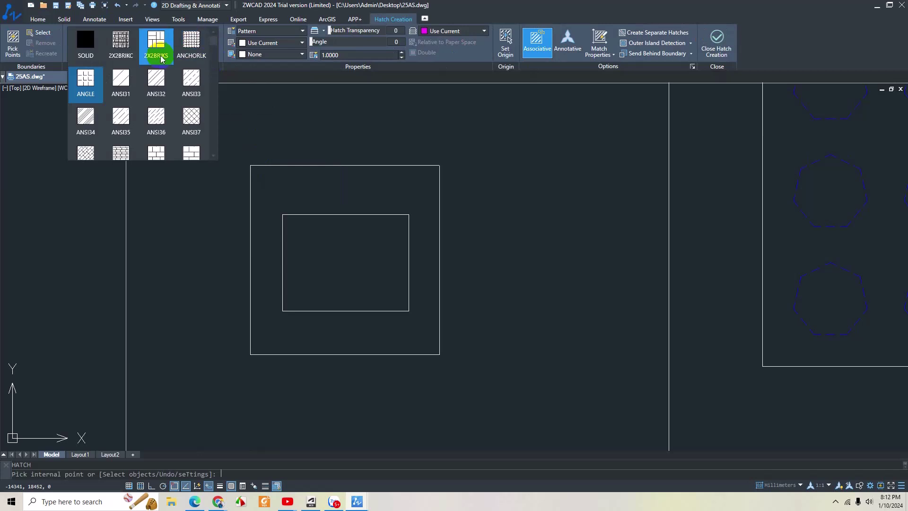
scroll(152, 71, "down", 1)
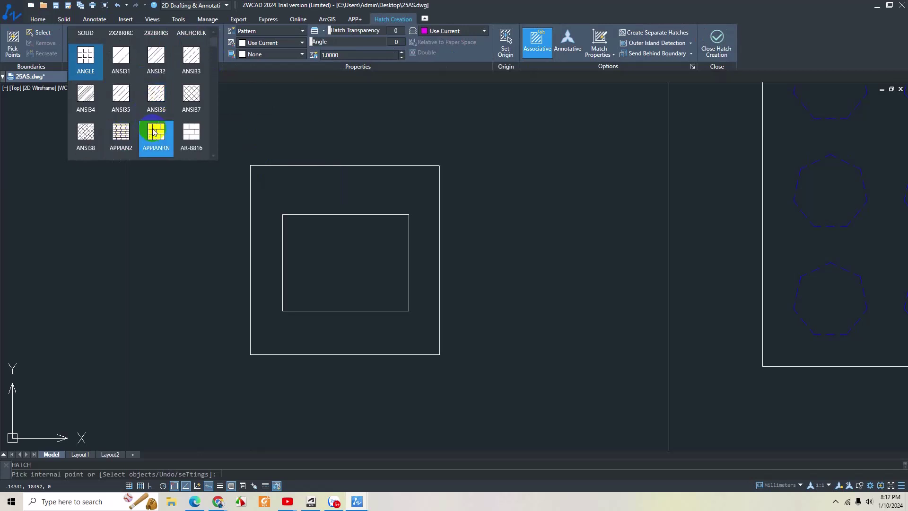
left_click(191, 134)
left_click(256, 177)
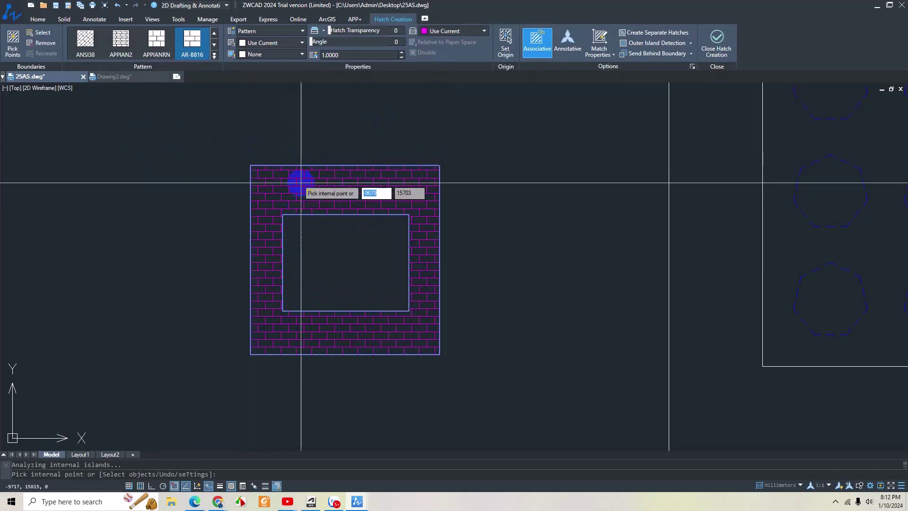
key("Return")
key("ctrl+z")
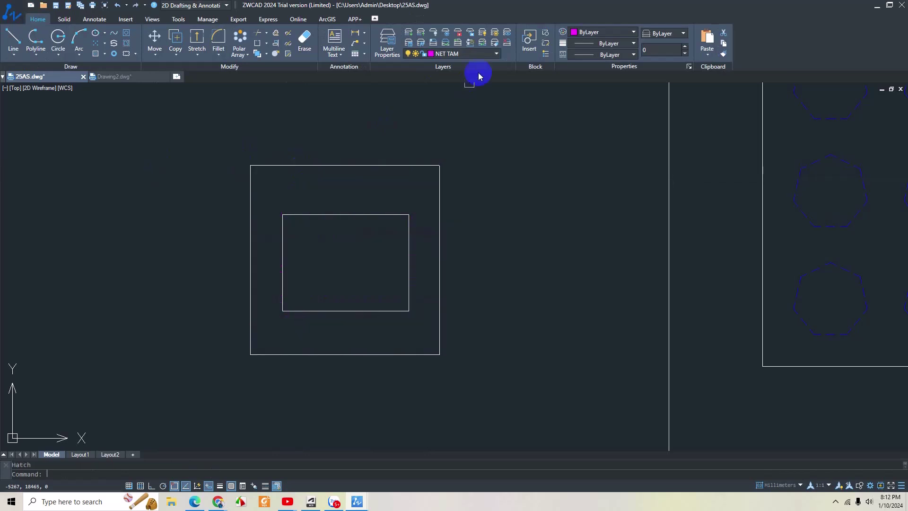
Step: Make NET CHINH the current layer and hatch the band with AR-B816 bricks again
left_click(487, 54)
left_click(469, 75)
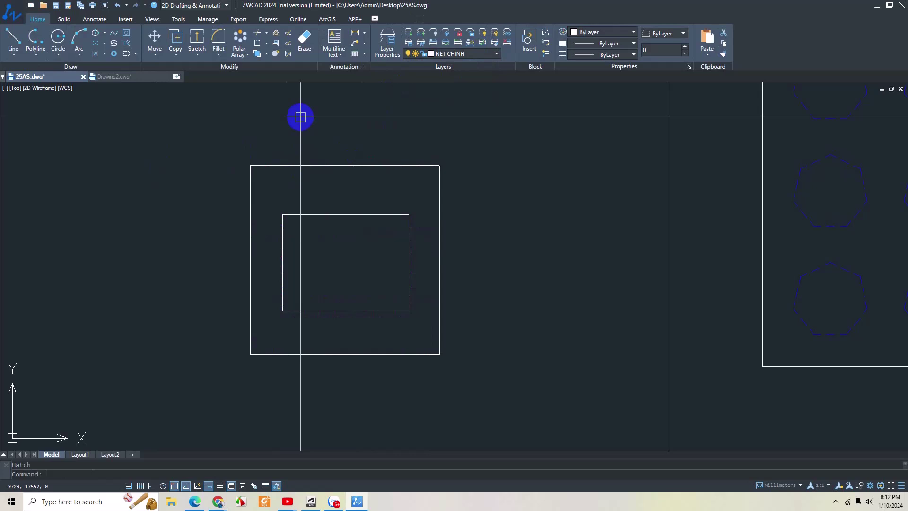
key("Return")
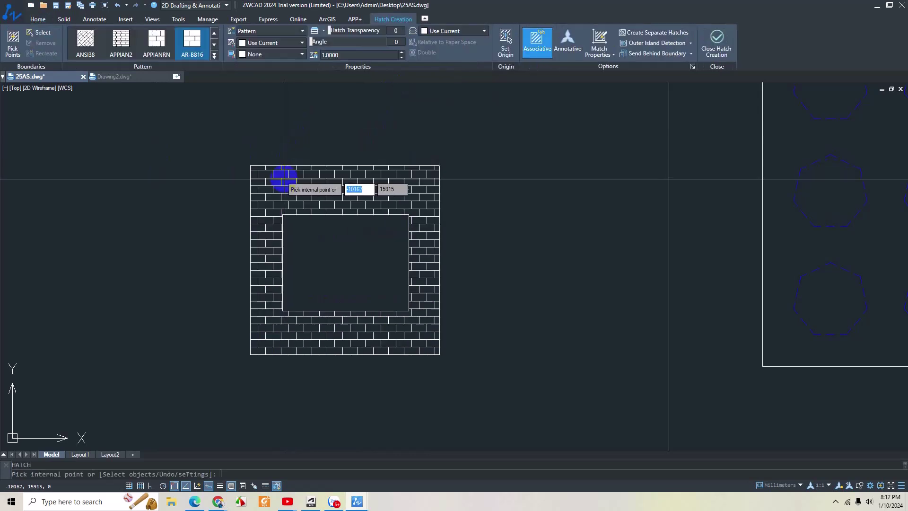
left_click(284, 178)
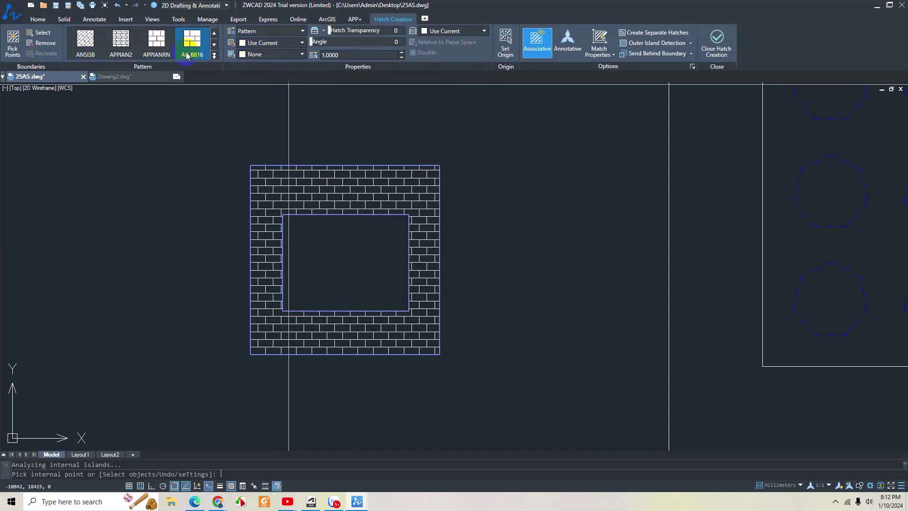
left_click(462, 31)
left_click(460, 29)
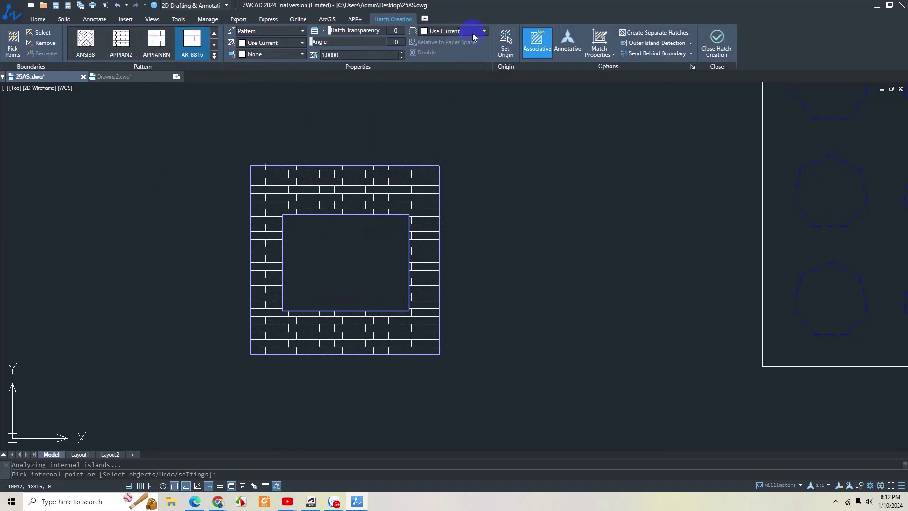
key("Escape")
Step: Change the brick hatch scale to 2, then to 0.5
scroll(287, 201, "up", 3)
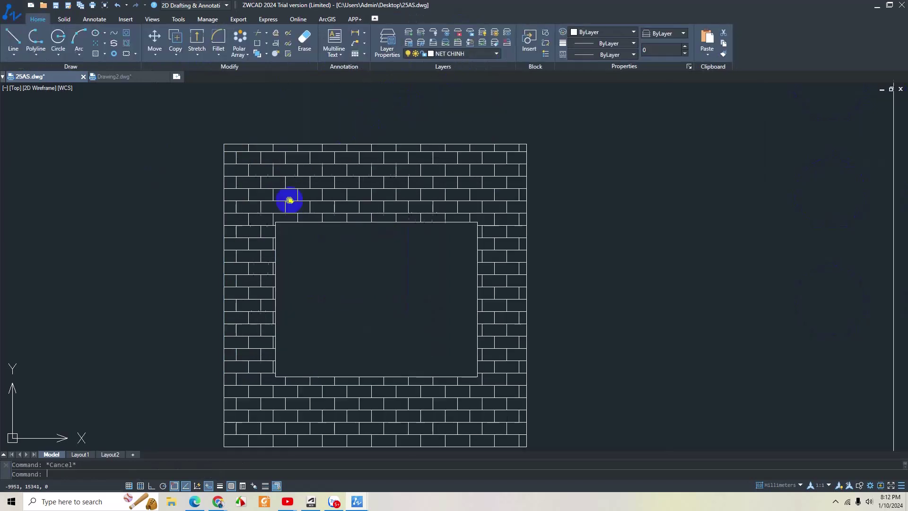
left_click(295, 178)
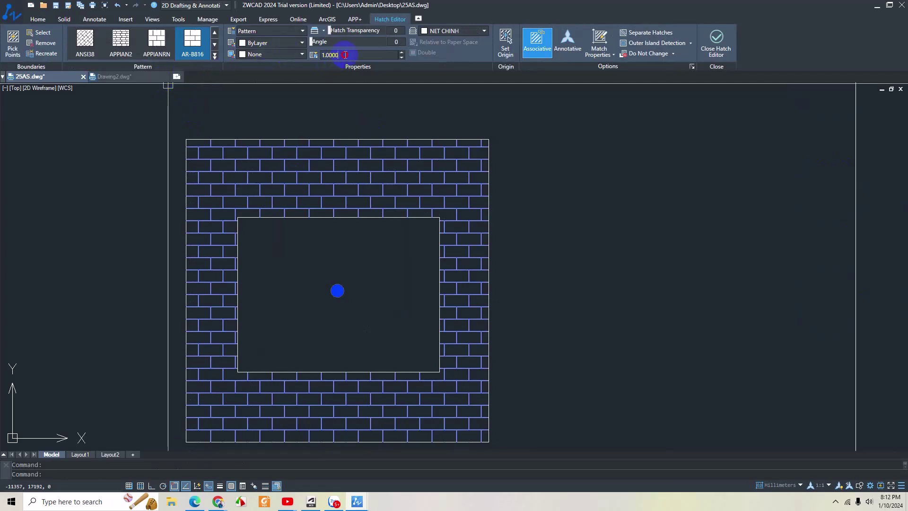
left_click(319, 57)
type("2")
key("Return")
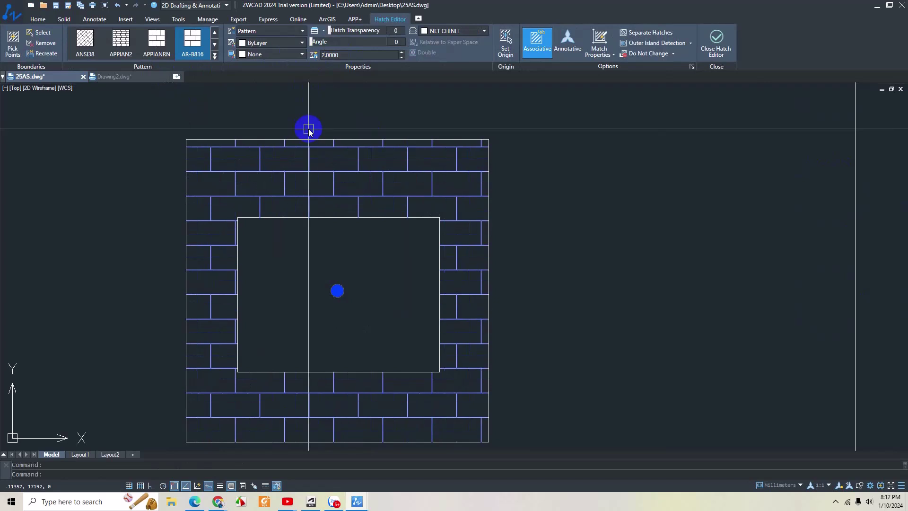
left_click(314, 56)
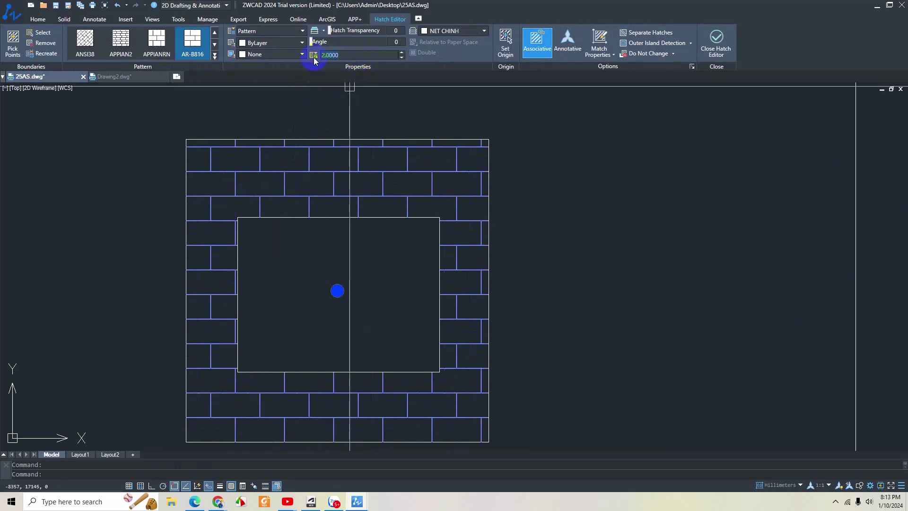
type("0.5")
key("Return")
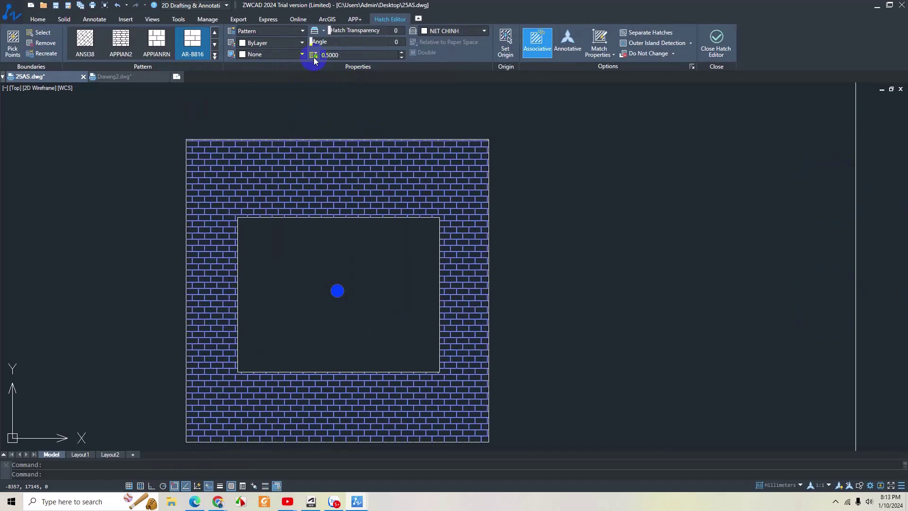
key("Escape")
Step: Reselect the brick hatch, browse the pattern list, and close the editor without changes
scroll(344, 237, "down", 1)
scroll(324, 235, "down", 1)
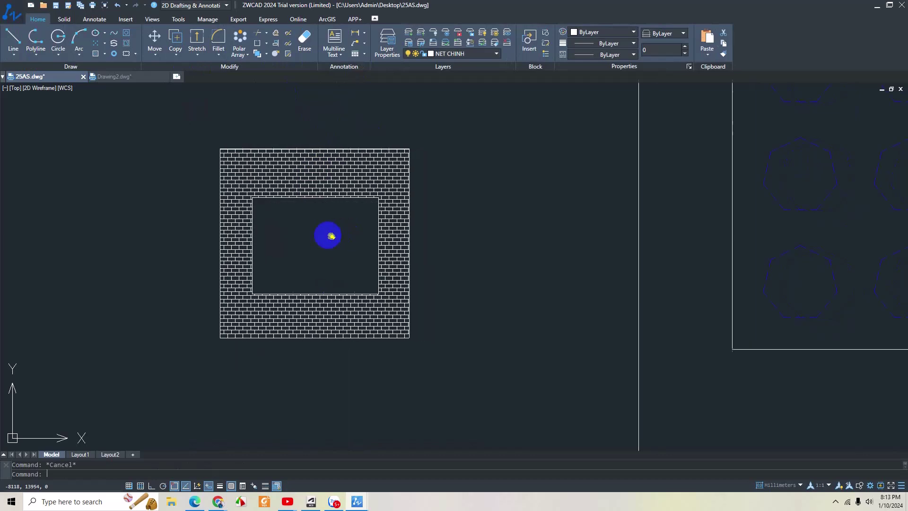
scroll(309, 207, "up", 4)
scroll(303, 190, "down", 2)
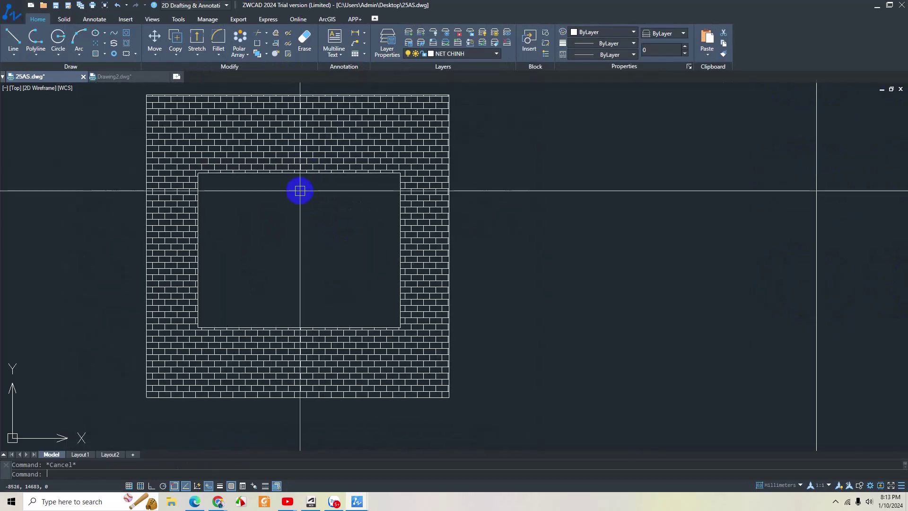
left_click(216, 146)
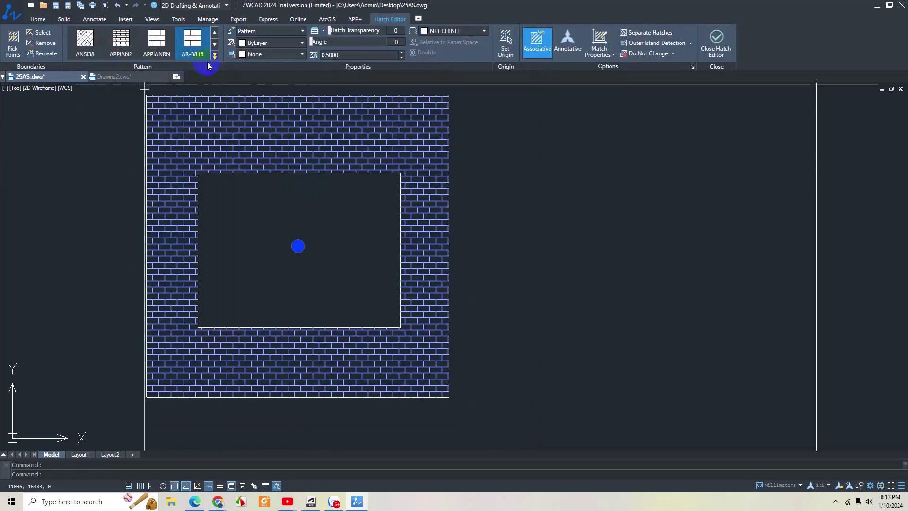
left_click(215, 56)
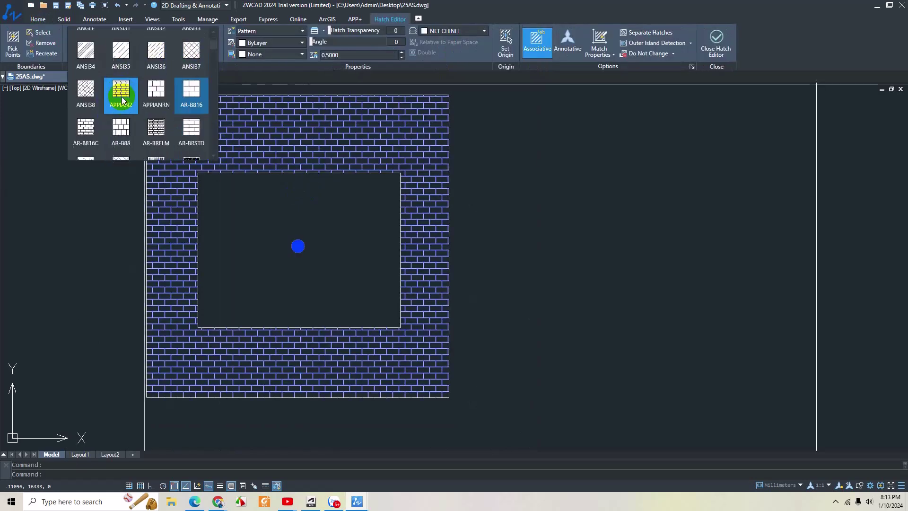
scroll(122, 100, "down", 2)
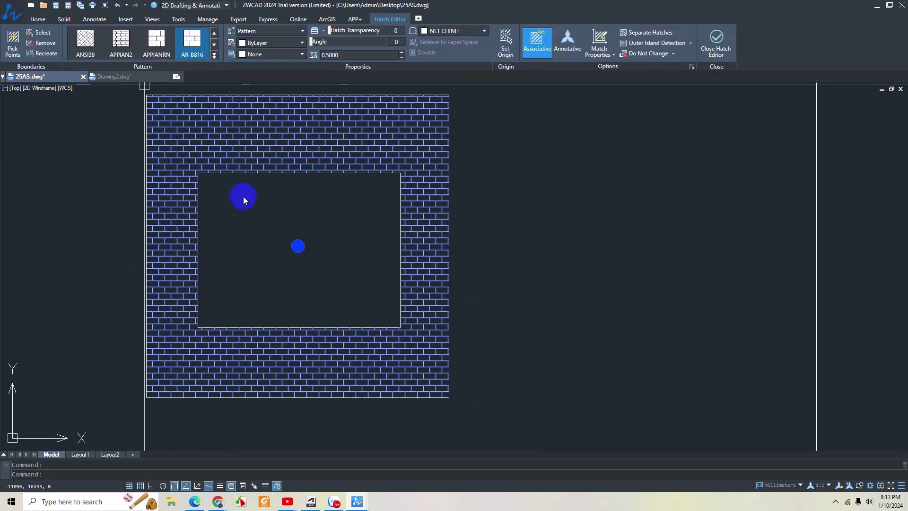
left_click(95, 181)
key("Escape")
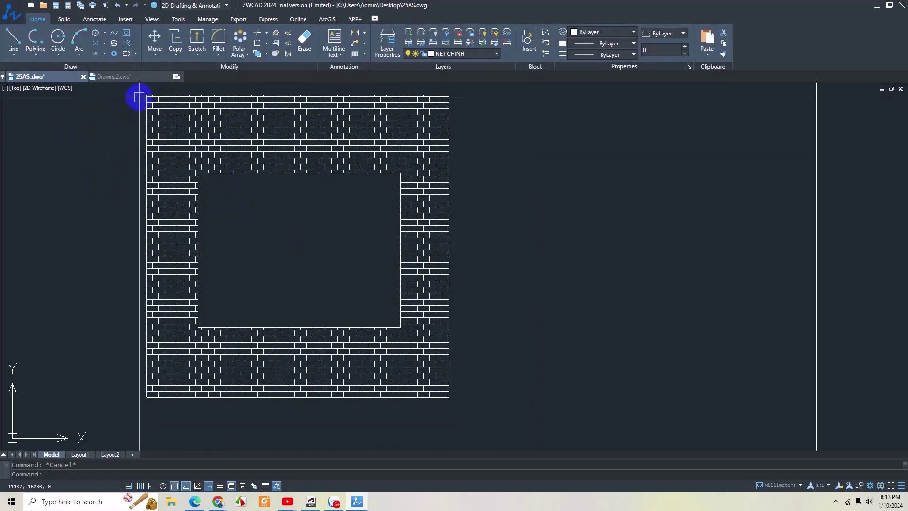
Step: Hatch the inner rectangle with the ANGLE pattern from the pattern gallery
type("h")
key("Return")
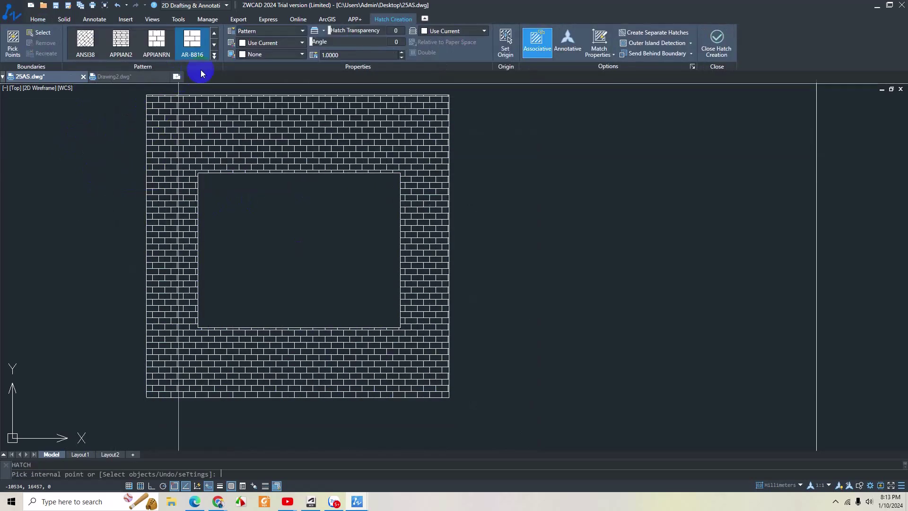
left_click(214, 61)
scroll(155, 127, "down", 4)
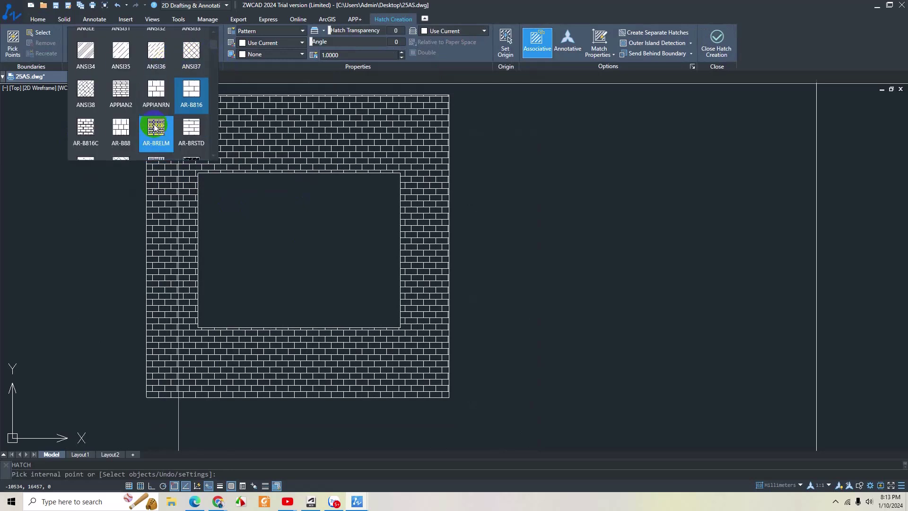
scroll(155, 126, "down", 1)
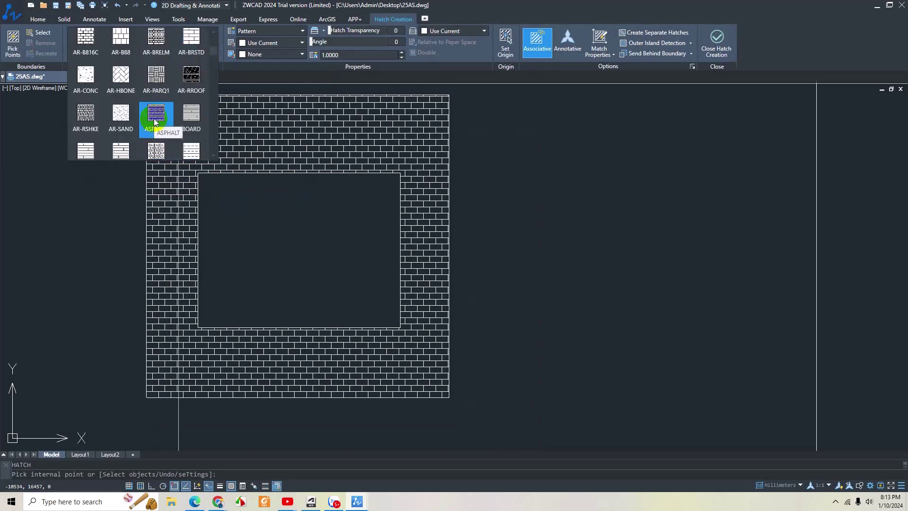
scroll(155, 127, "down", 2)
scroll(157, 113, "down", 1)
scroll(156, 113, "down", 1)
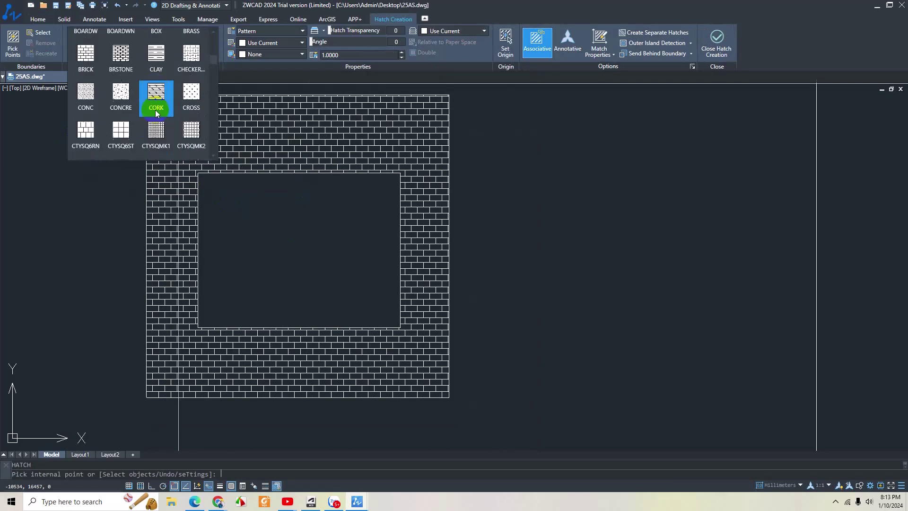
scroll(156, 114, "down", 1)
scroll(159, 102, "down", 1)
scroll(159, 99, "down", 1)
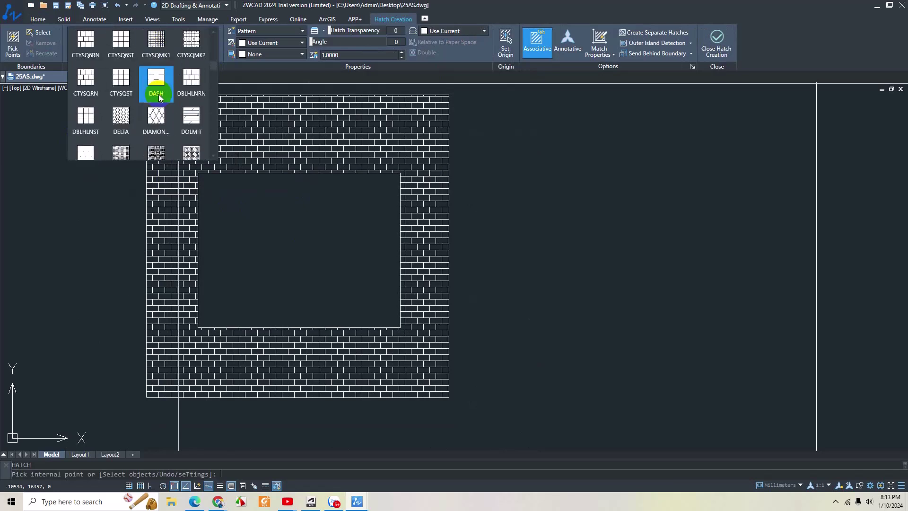
scroll(160, 97, "down", 1)
scroll(161, 97, "down", 1)
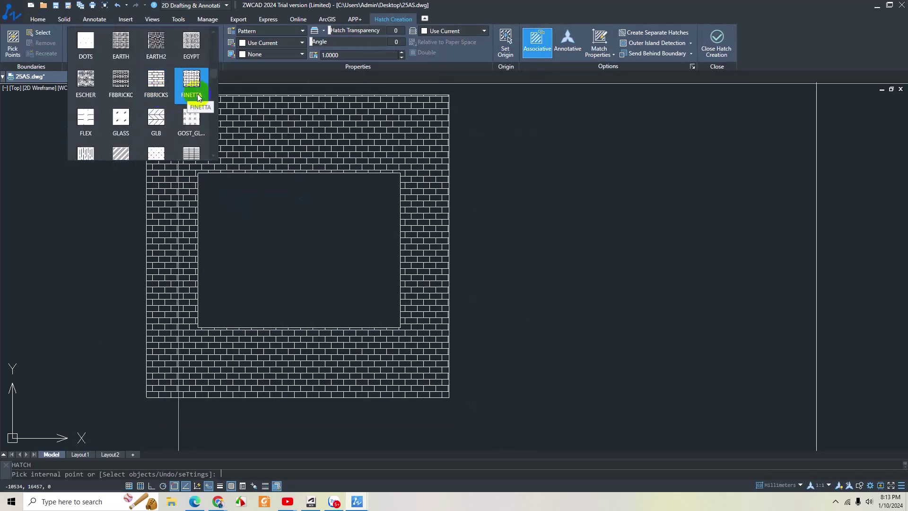
left_click_drag(214, 73, 214, 28)
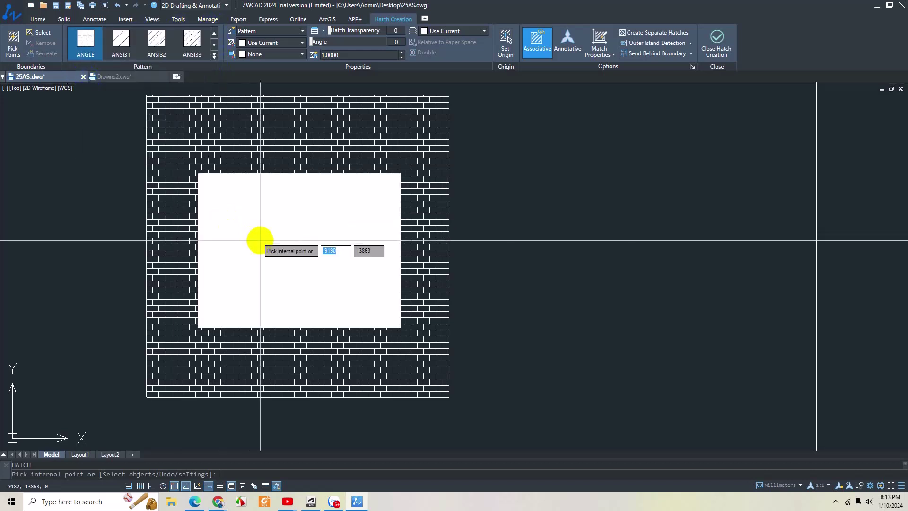
key("Return")
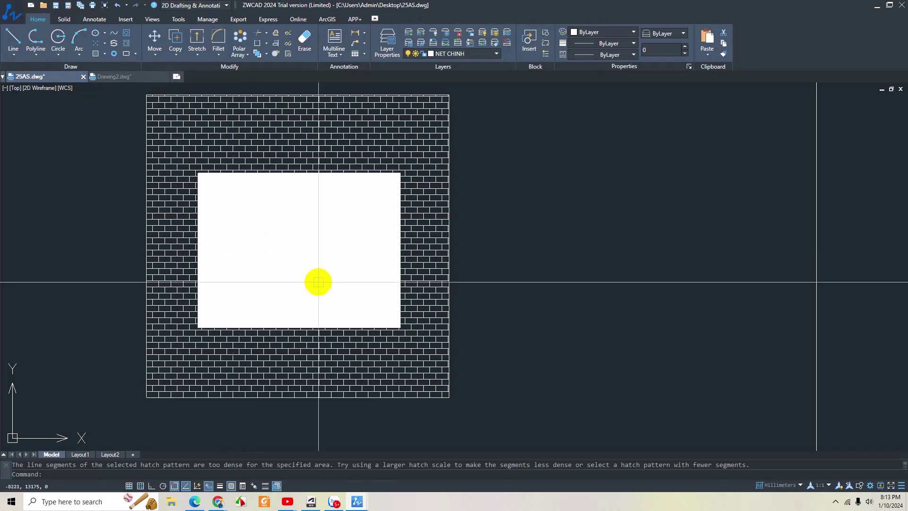
Step: Select the new ANGLE hatch, check its scale of 1, and close the editor
left_click(341, 216)
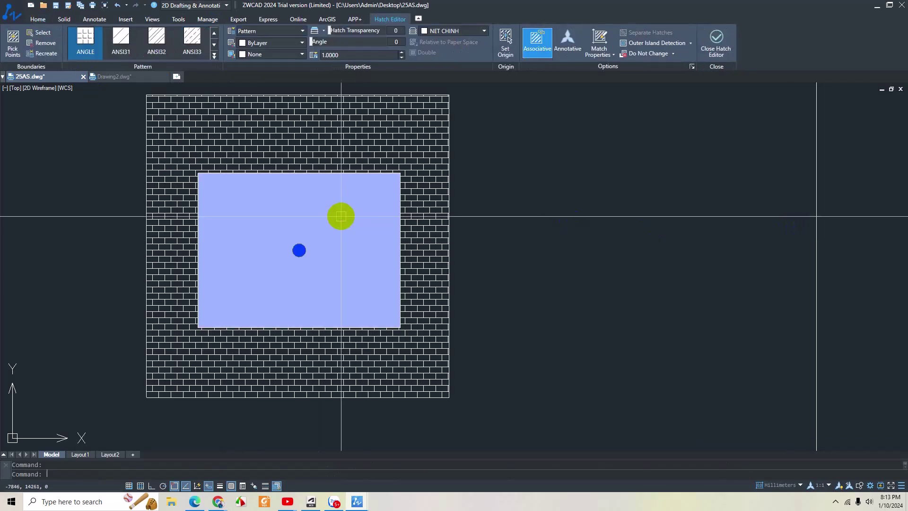
left_click(131, 57)
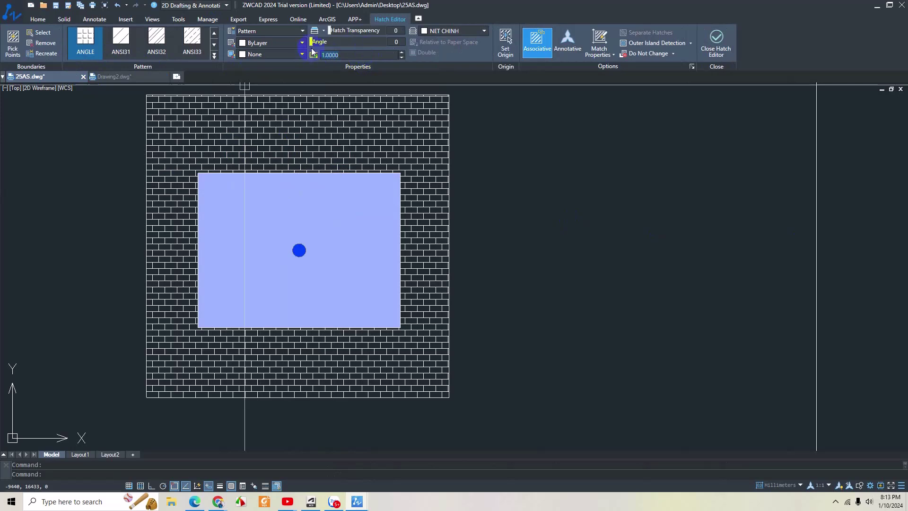
left_click(362, 54)
type("50")
key("Escape")
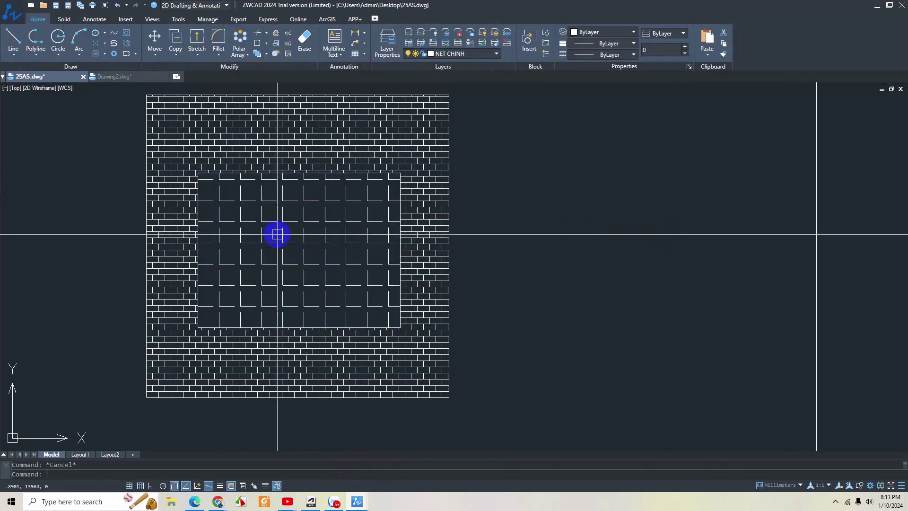
Step: Pan and zoom the drawing to bring numbered notes 26–29 into view
scroll(291, 251, "up", 4)
scroll(292, 251, "down", 2)
scroll(292, 255, "down", 2)
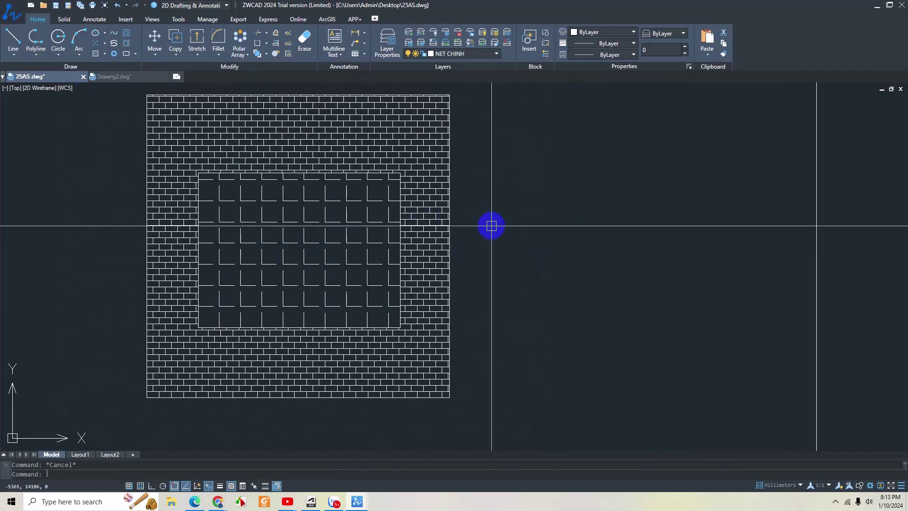
scroll(492, 226, "down", 2)
middle_click_drag(462, 247, 193, 251)
scroll(192, 251, "down", 7)
scroll(251, 229, "up", 1)
middle_click_drag(251, 229, 197, 276)
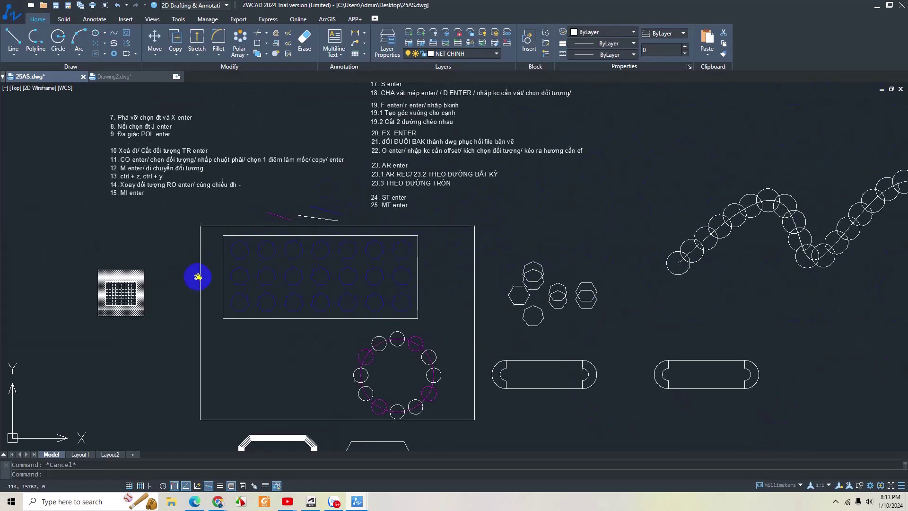
scroll(197, 277, "down", 2)
middle_click_drag(227, 237, 503, 290)
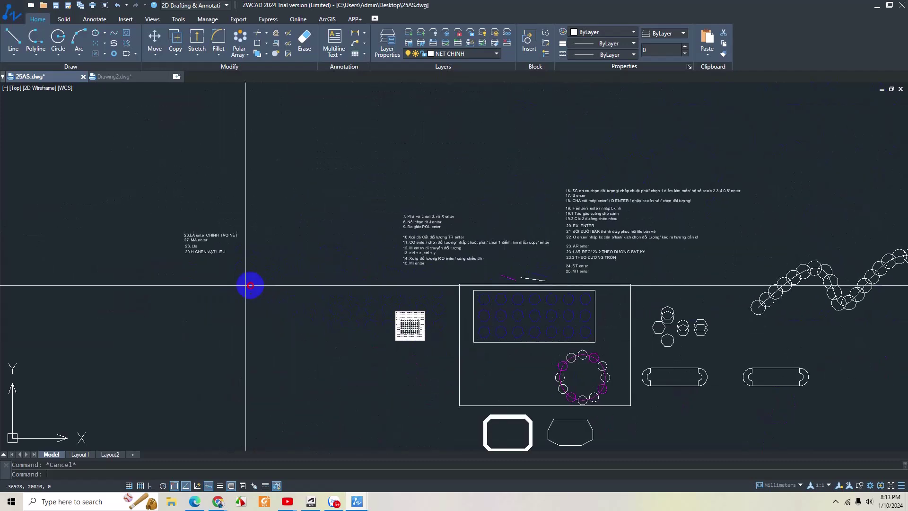
Step: Move notes 26–29 beside the other numbered notes with the M command
left_click_drag(250, 285, 128, 189)
type("m")
key("Return")
left_click(228, 289)
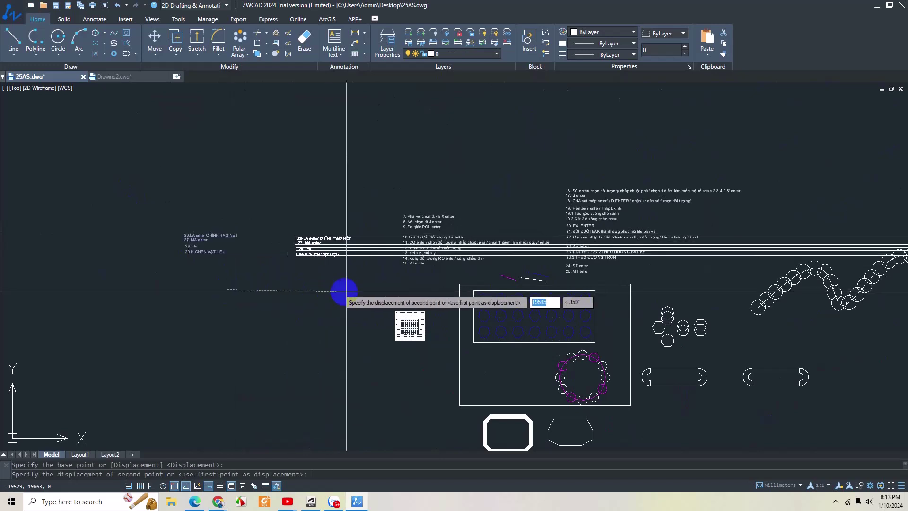
left_click(353, 292)
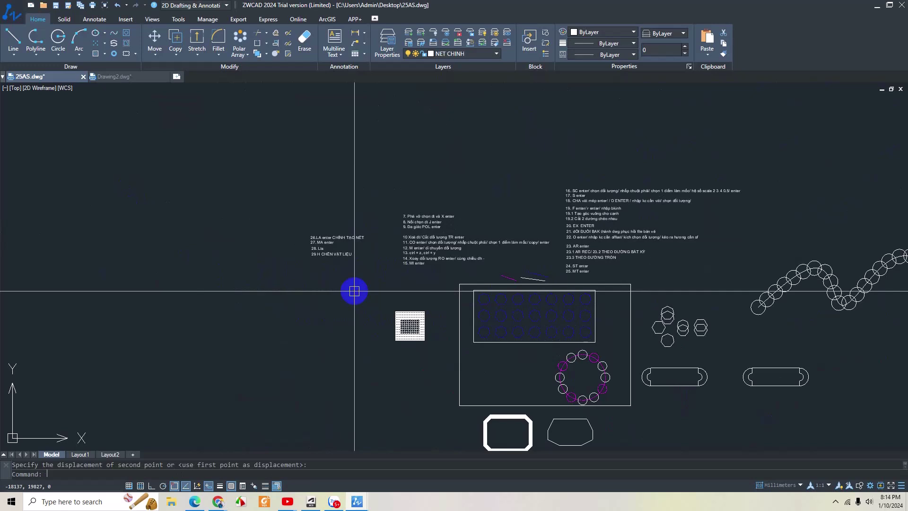
Step: Zoom out and pan to see the whole drawing with the hatched rectangles
scroll(354, 291, "down", 1)
scroll(322, 350, "down", 1)
middle_click_drag(322, 350, 283, 320)
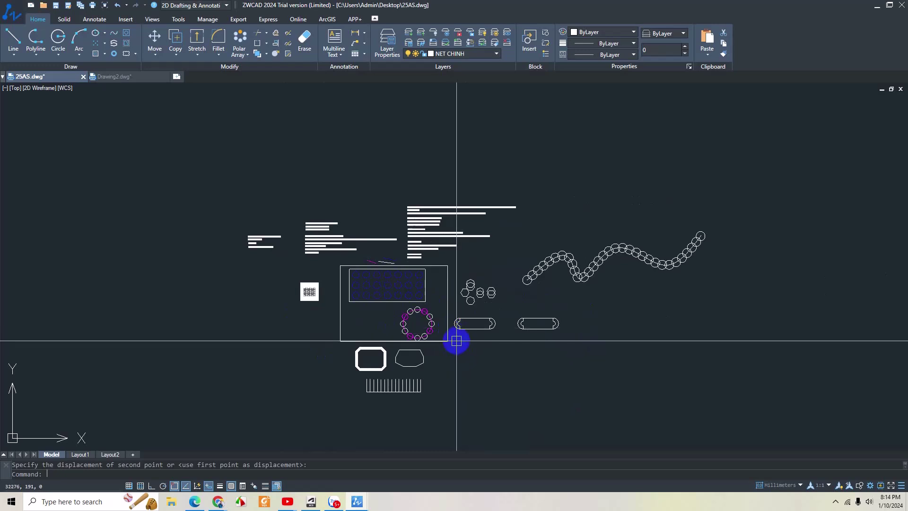
middle_click_drag(456, 340, 432, 307)
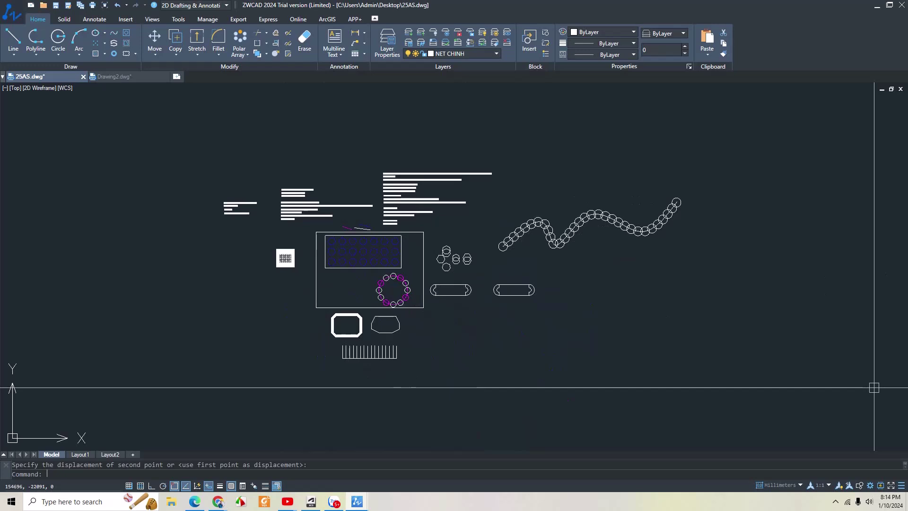